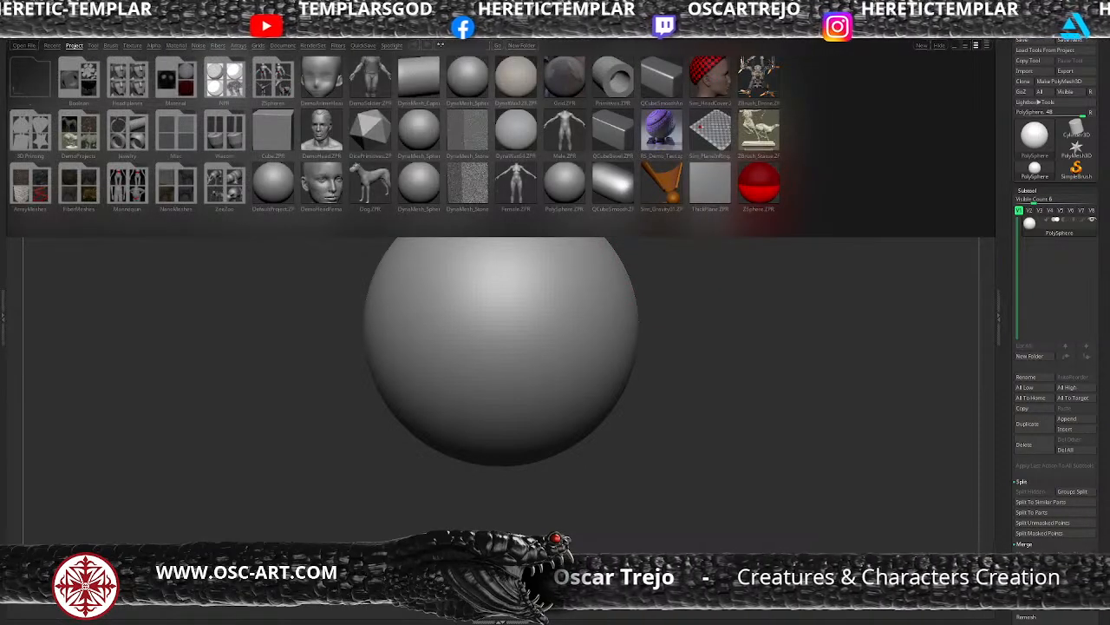
# Open the Wacom project with the pen standing in its stone base
pyautogui.click(221, 149)
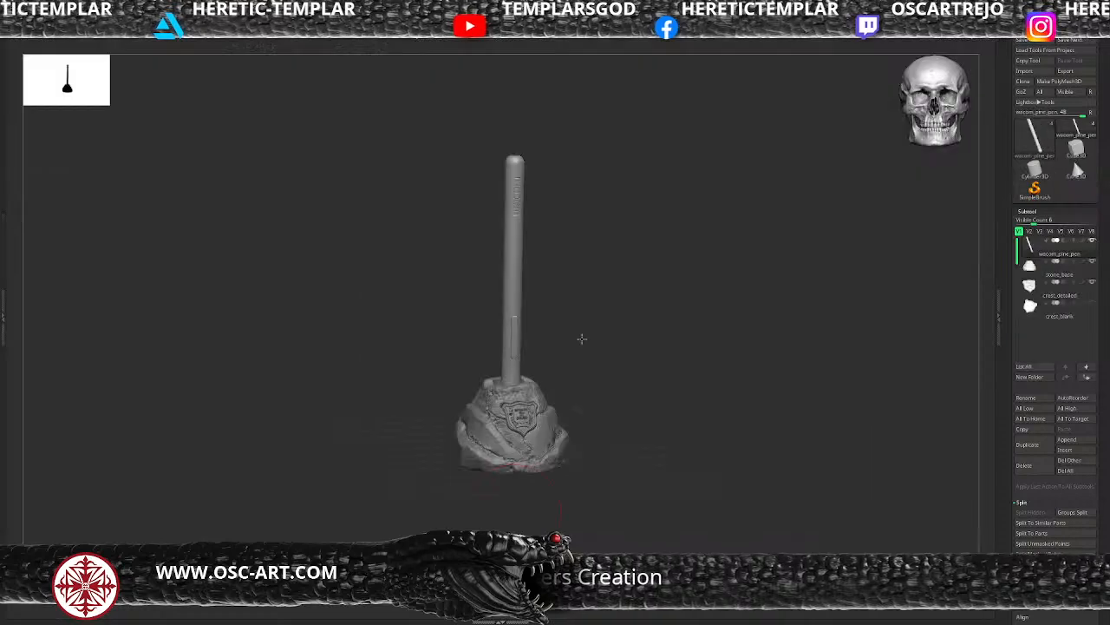
pyautogui.moveTo(621, 347); pyautogui.dragTo(672, 318)
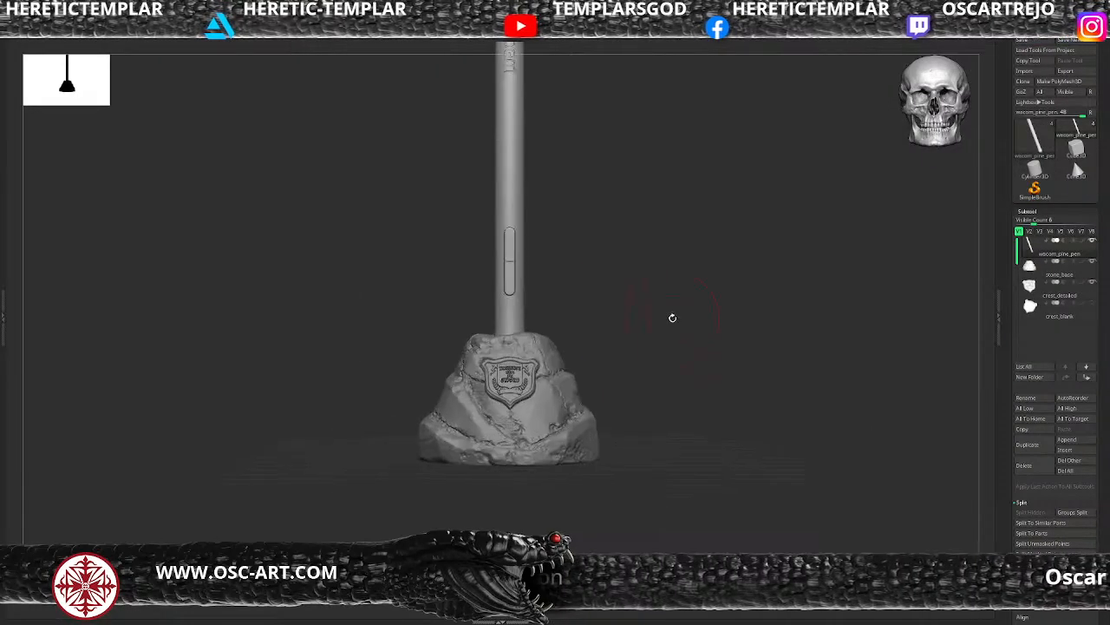
pyautogui.keyDown('shift'); pyautogui.click(672, 319); pyautogui.keyUp('shift')
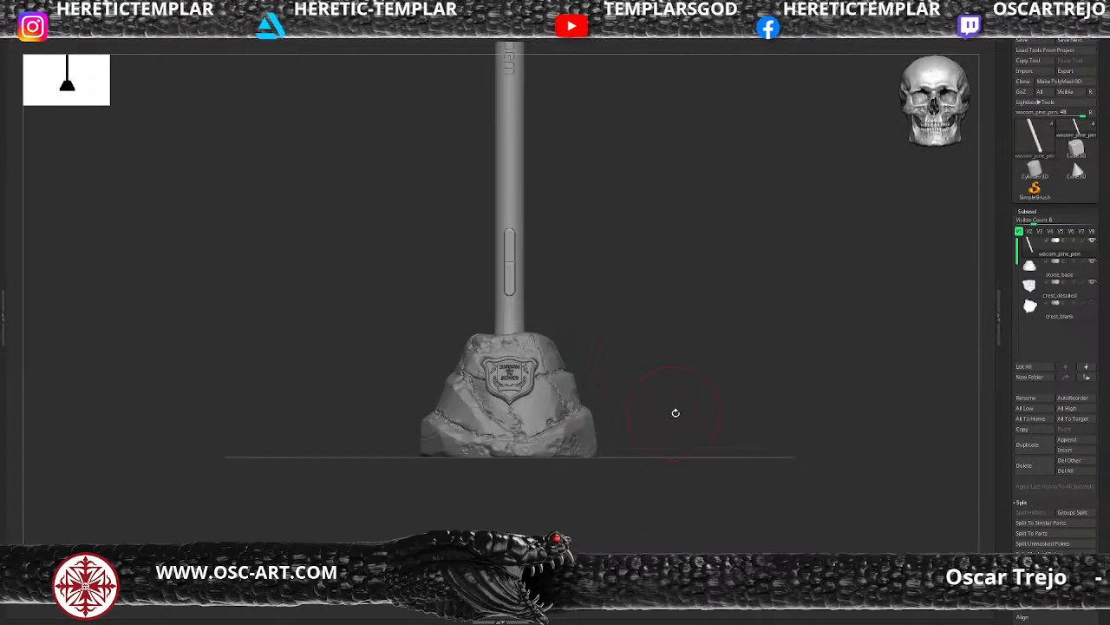
pyautogui.keyDown('alt'); pyautogui.moveTo(676, 413); pyautogui.dragTo(651, 410); pyautogui.keyUp('alt')
pyautogui.keyDown('alt'); pyautogui.moveTo(623, 346); pyautogui.dragTo(569, 386); pyautogui.keyUp('alt')
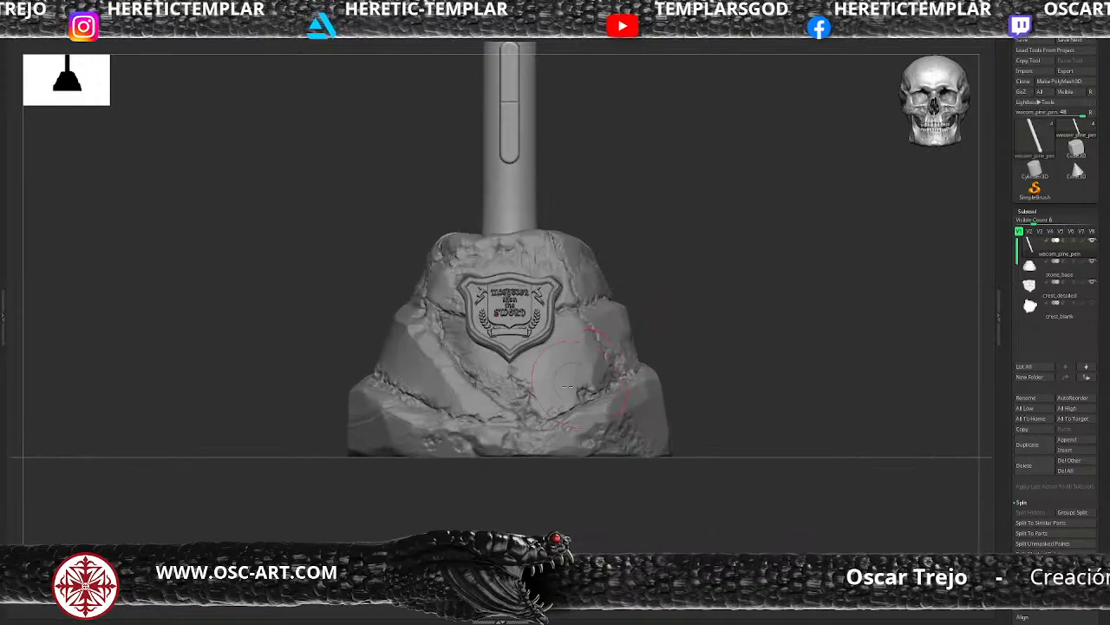
# Delete the stone base, detailed crest and blank crest subtools, keeping only the pen
pyautogui.keyDown('alt'); pyautogui.click(574, 375); pyautogui.keyUp('alt')
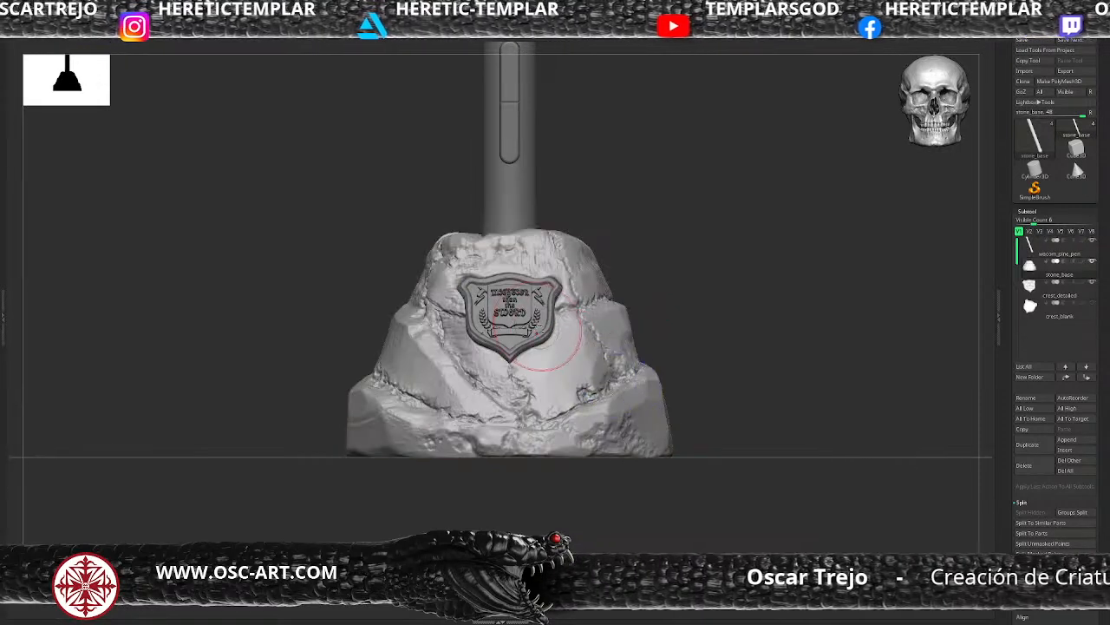
pyautogui.keyDown('alt'); pyautogui.click(542, 334); pyautogui.keyUp('alt')
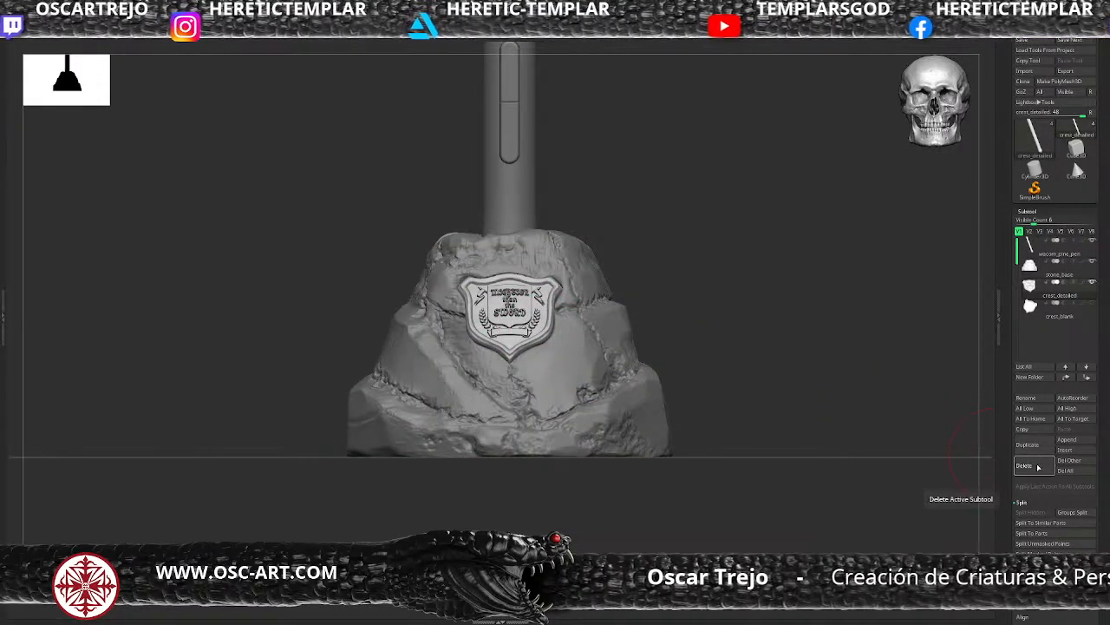
pyautogui.click(1036, 466)
pyautogui.click(1037, 466)
pyautogui.click(1037, 466)
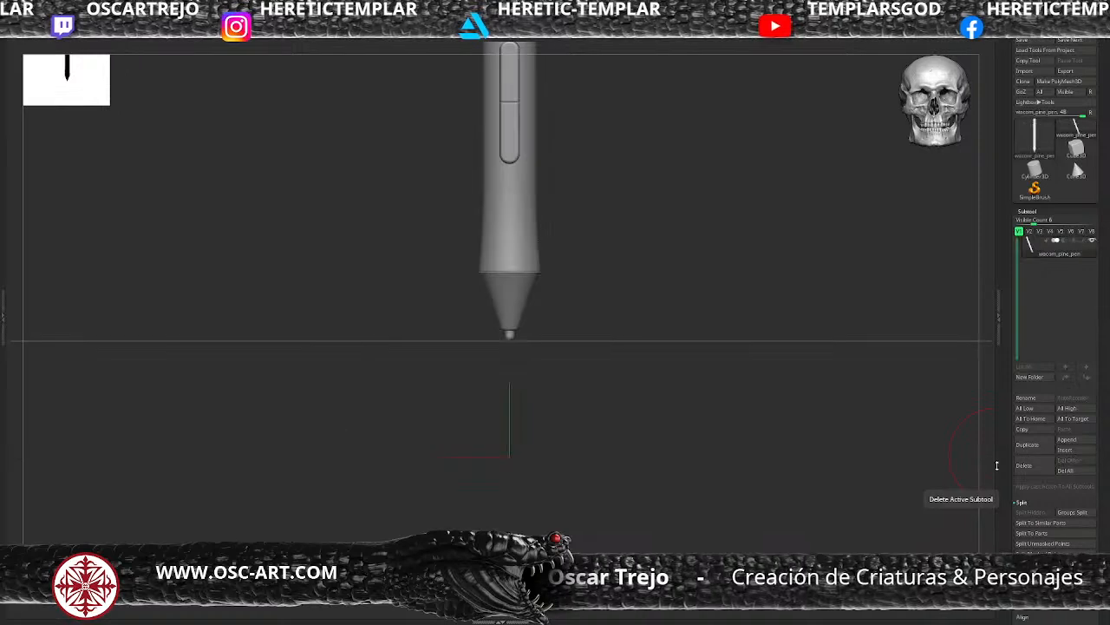
# Append a Sphere3D to the pen as a new subtool
pyautogui.keyDown('alt'); pyautogui.moveTo(719, 398); pyautogui.dragTo(656, 355); pyautogui.keyUp('alt')
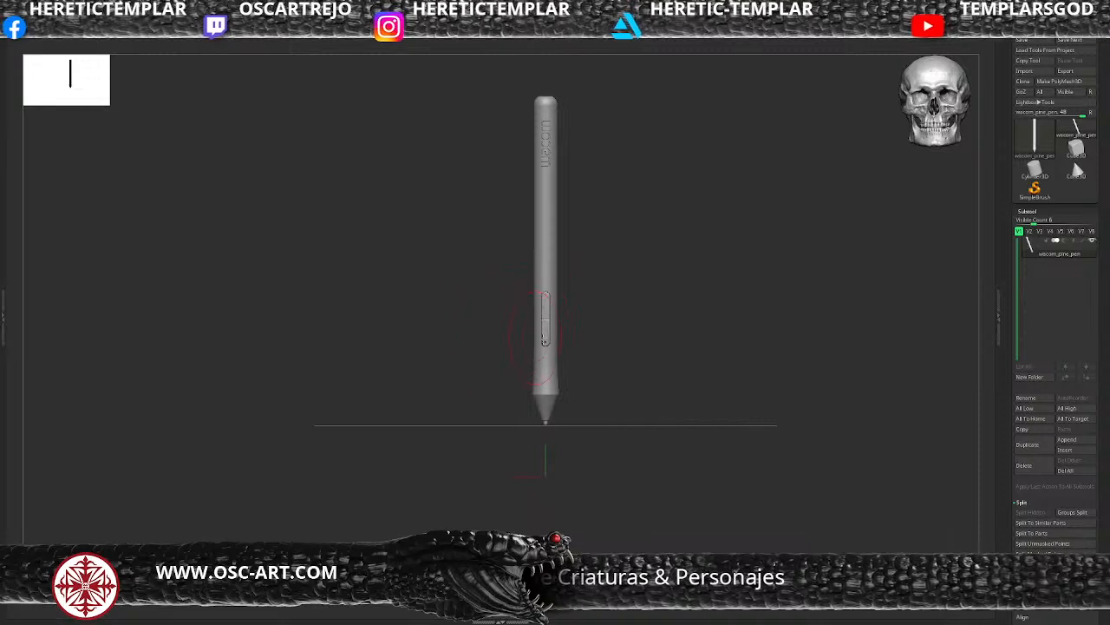
pyautogui.click(1067, 439)
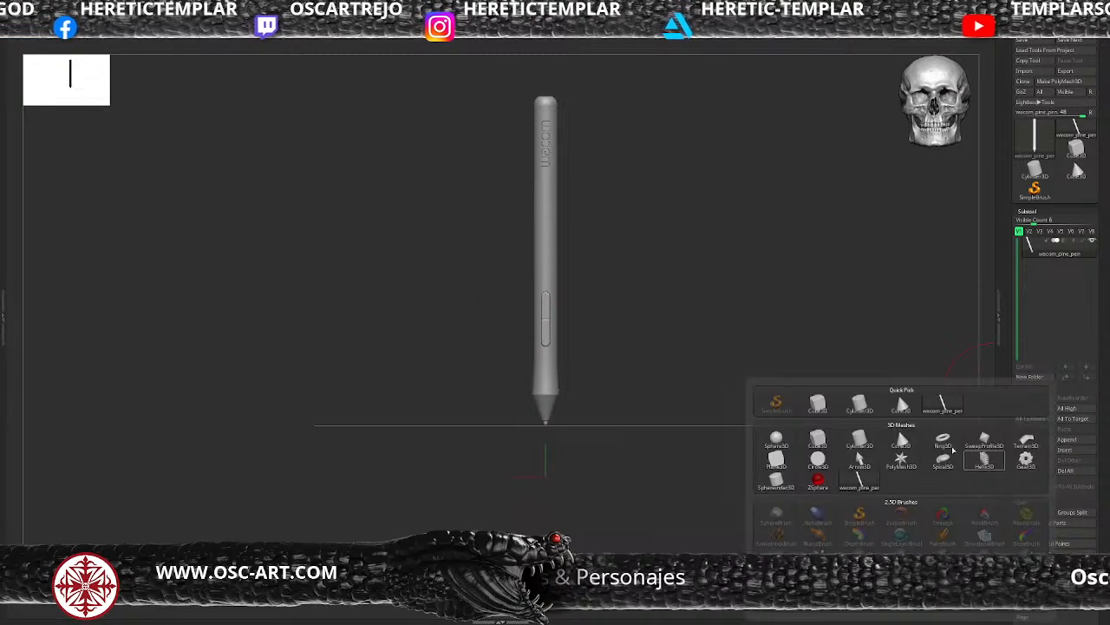
pyautogui.click(777, 439)
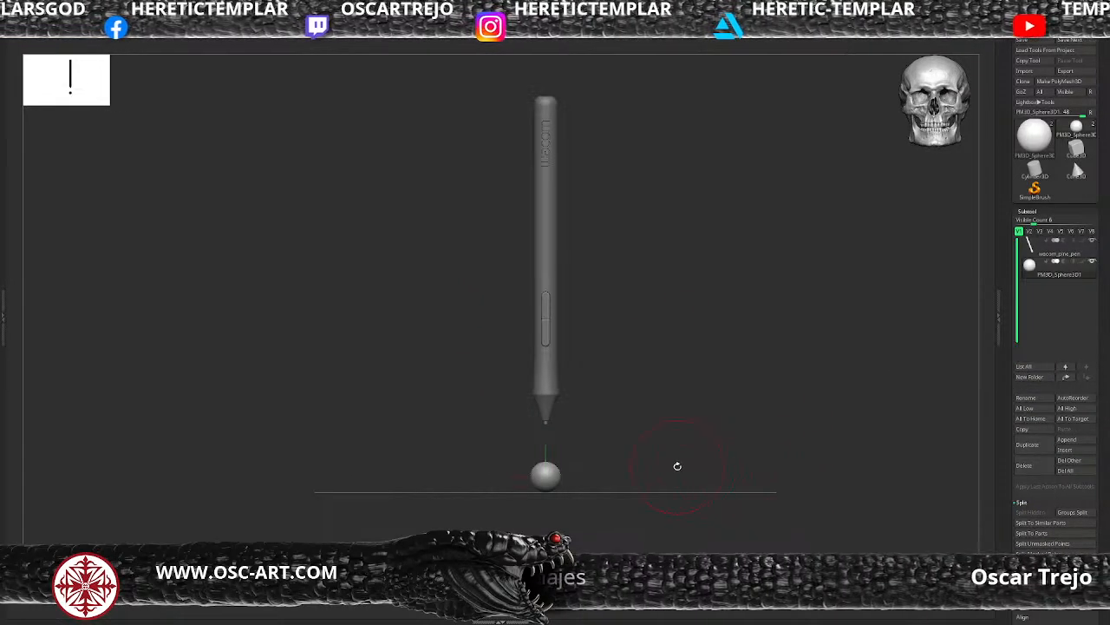
# Enlarge the sphere uniformly and raise it so that it encloses the lower half of the pen
pyautogui.press('w')
pyautogui.moveTo(546, 476); pyautogui.dragTo(603, 426)
pyautogui.keyDown('alt'); pyautogui.moveTo(687, 382); pyautogui.dragTo(637, 324); pyautogui.keyUp('alt')
pyautogui.keyDown('shift'); pyautogui.moveTo(694, 362); pyautogui.dragTo(720, 327); pyautogui.keyUp('shift')
pyautogui.moveTo(546, 346); pyautogui.dragTo(547, 241)
pyautogui.keyDown('shift'); pyautogui.moveTo(702, 229); pyautogui.dragTo(736, 249); pyautogui.keyUp('shift')
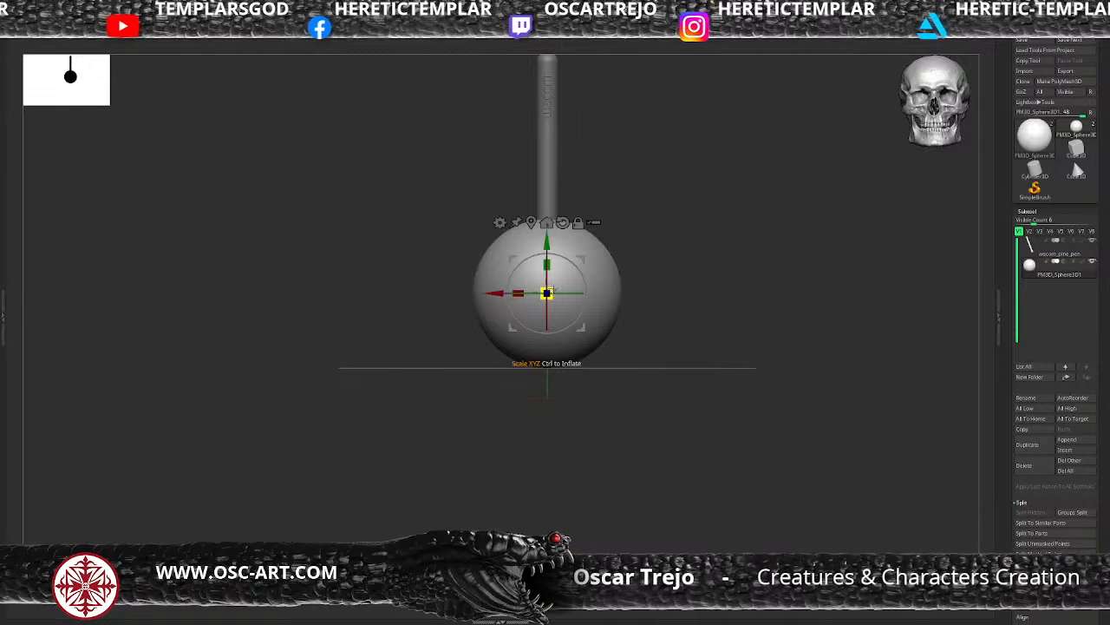
pyautogui.moveTo(548, 293); pyautogui.dragTo(586, 292)
# Reshape the sphere into a basic head form, with a rounded cranium tapering down and forward to the jaw
pyautogui.moveTo(697, 235)
pyautogui.keyDown('alt'); pyautogui.mouseDown()
pyautogui.moveTo(666, 240)
pyautogui.moveTo(655, 273)
pyautogui.mouseUp(); pyautogui.keyUp('alt')
pyautogui.press('q')
pyautogui.moveTo(587, 347); pyautogui.dragTo(582, 378)
pyautogui.keyDown('shift'); pyautogui.moveTo(704, 379); pyautogui.dragTo(657, 376); pyautogui.keyUp('shift')
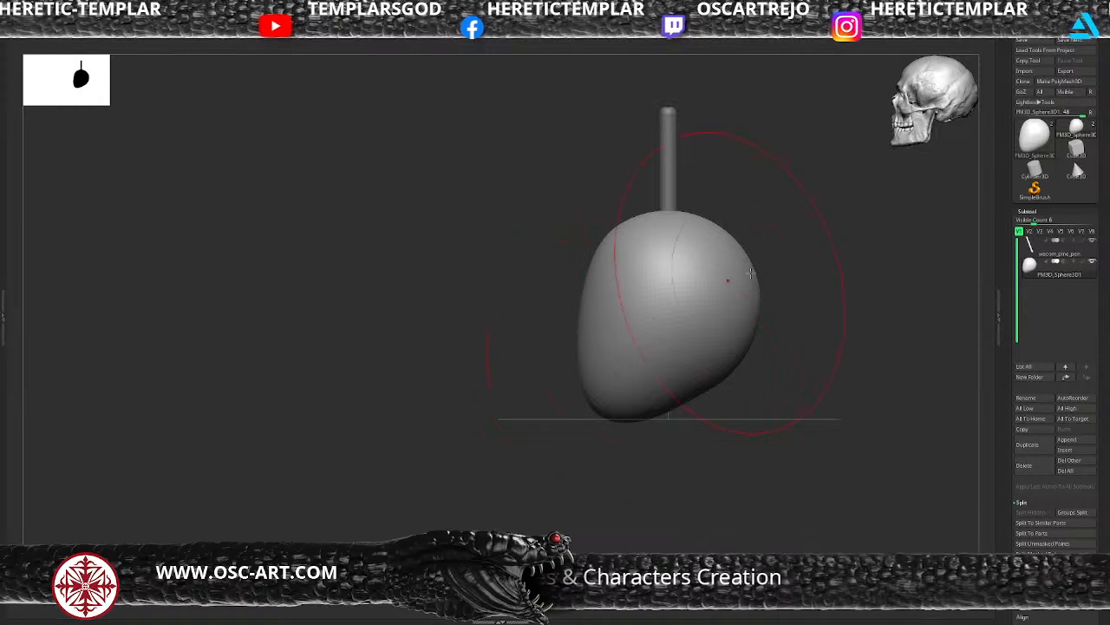
pyautogui.keyDown('alt'); pyautogui.moveTo(727, 276); pyautogui.dragTo(640, 306, button='right'); pyautogui.keyUp('alt')
pyautogui.keyDown('alt'); pyautogui.moveTo(698, 258); pyautogui.dragTo(755, 264); pyautogui.keyUp('alt')
# Select the pen subtool, move it behind the head and tilt it diagonally with its tip toward the skull's lower back
pyautogui.keyDown('alt'); pyautogui.click(644, 230); pyautogui.keyUp('alt')
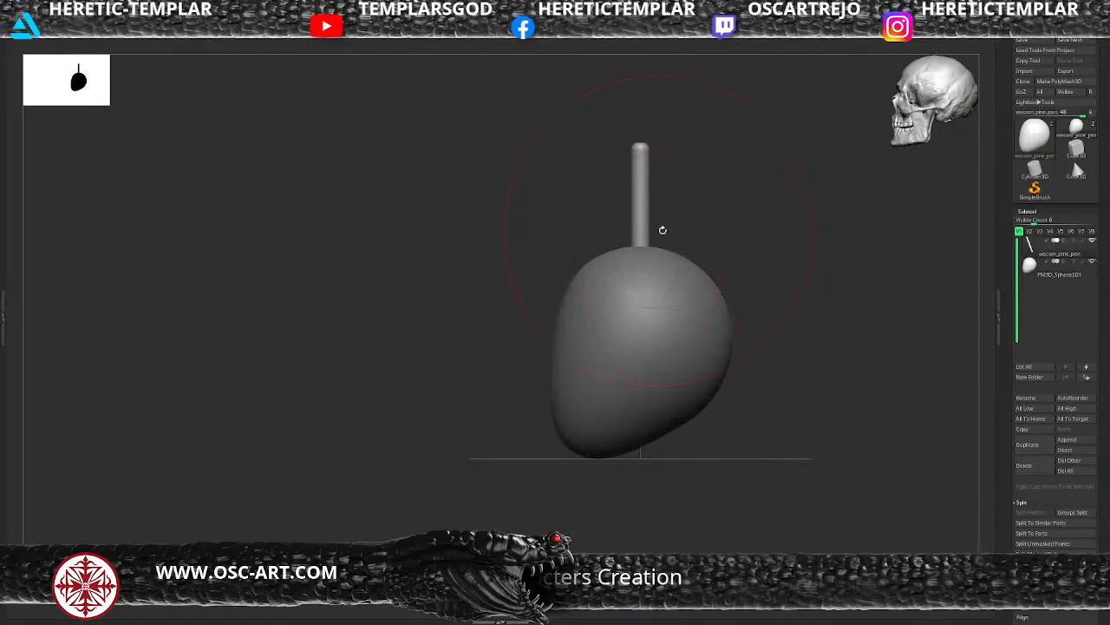
pyautogui.press('w')
pyautogui.click(640, 354)
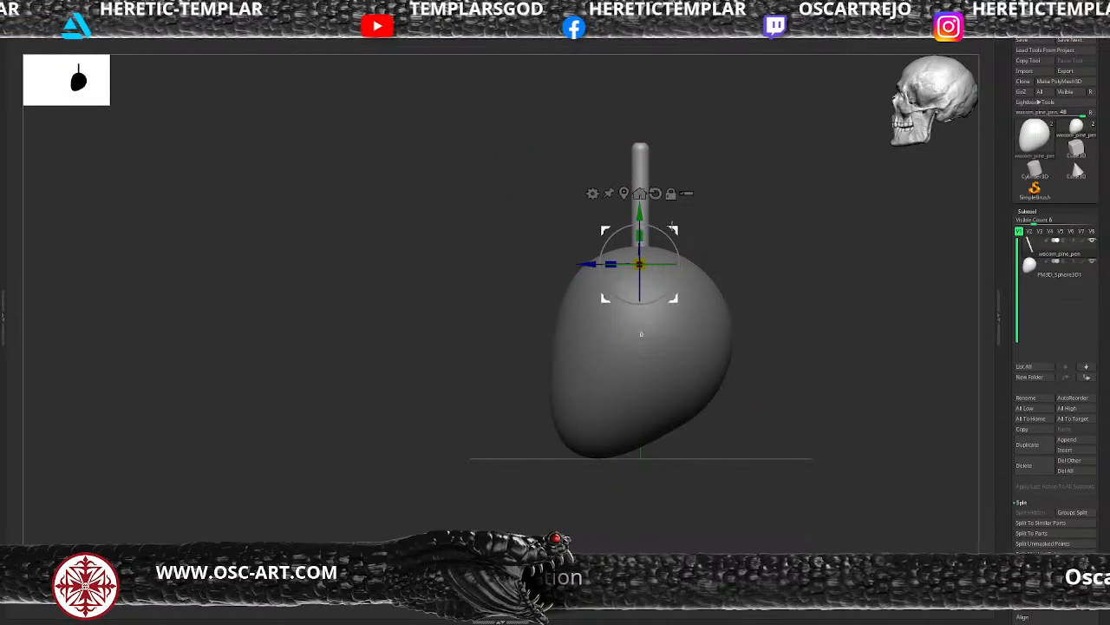
pyautogui.moveTo(638, 260); pyautogui.dragTo(829, 298)
pyautogui.keyDown('alt'); pyautogui.moveTo(727, 456); pyautogui.dragTo(695, 407); pyautogui.keyUp('alt')
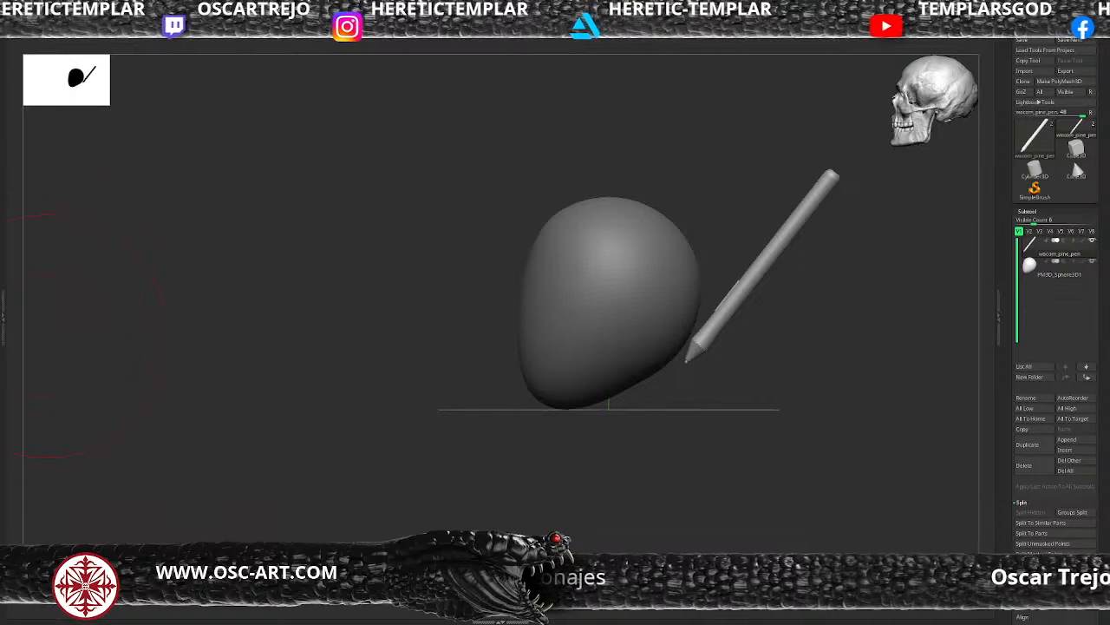
# Select the head subtool and carve symmetrical eye sockets and cheek hollows, leaving a nose ridge between them
pyautogui.moveTo(701, 441); pyautogui.dragTo(723, 429)
pyautogui.keyDown('alt'); pyautogui.click(748, 377); pyautogui.keyUp('alt')
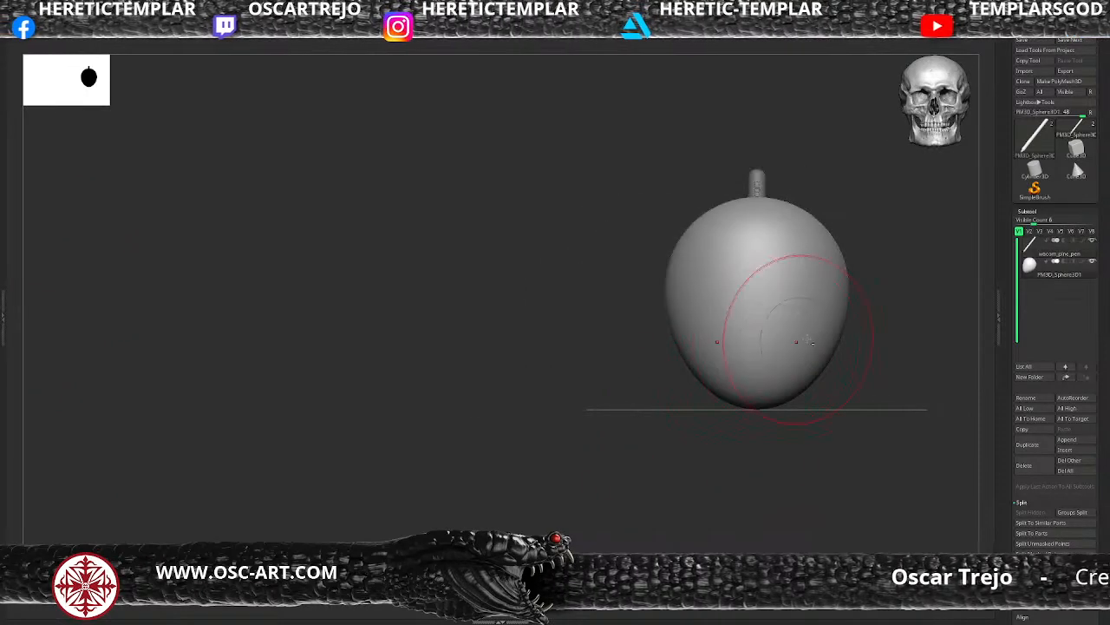
pyautogui.moveTo(843, 316)
pyautogui.keyDown('alt'); pyautogui.mouseDown()
pyautogui.moveTo(832, 291)
pyautogui.moveTo(823, 298)
pyautogui.moveTo(783, 279)
pyautogui.moveTo(785, 314)
pyautogui.moveTo(794, 262)
pyautogui.moveTo(794, 292)
pyautogui.moveTo(803, 280)
pyautogui.moveTo(808, 291)
pyautogui.moveTo(776, 365)
pyautogui.mouseUp(); pyautogui.keyUp('alt')
pyautogui.press('[')
pyautogui.moveTo(868, 382)
pyautogui.keyDown('shift'); pyautogui.mouseDown()
pyautogui.moveTo(803, 391)
pyautogui.moveTo(824, 399)
pyautogui.moveTo(836, 439)
pyautogui.moveTo(737, 447)
pyautogui.mouseUp(); pyautogui.keyUp('shift')
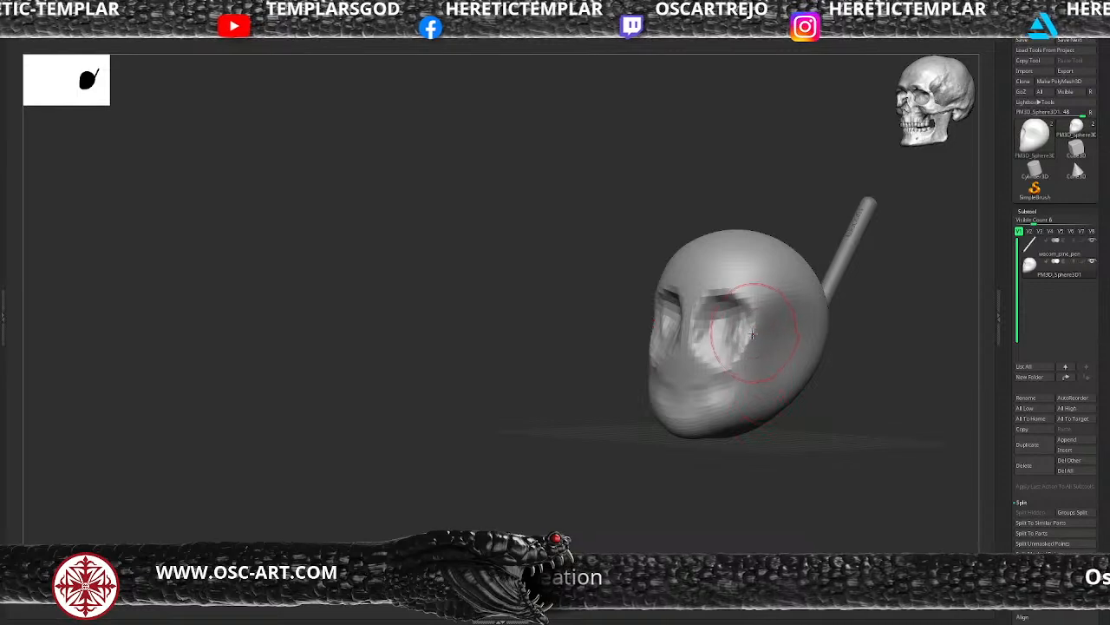
pyautogui.moveTo(736, 326)
pyautogui.mouseDown()
pyautogui.moveTo(722, 363)
pyautogui.moveTo(713, 314)
pyautogui.moveTo(743, 314)
pyautogui.moveTo(722, 352)
pyautogui.mouseUp()
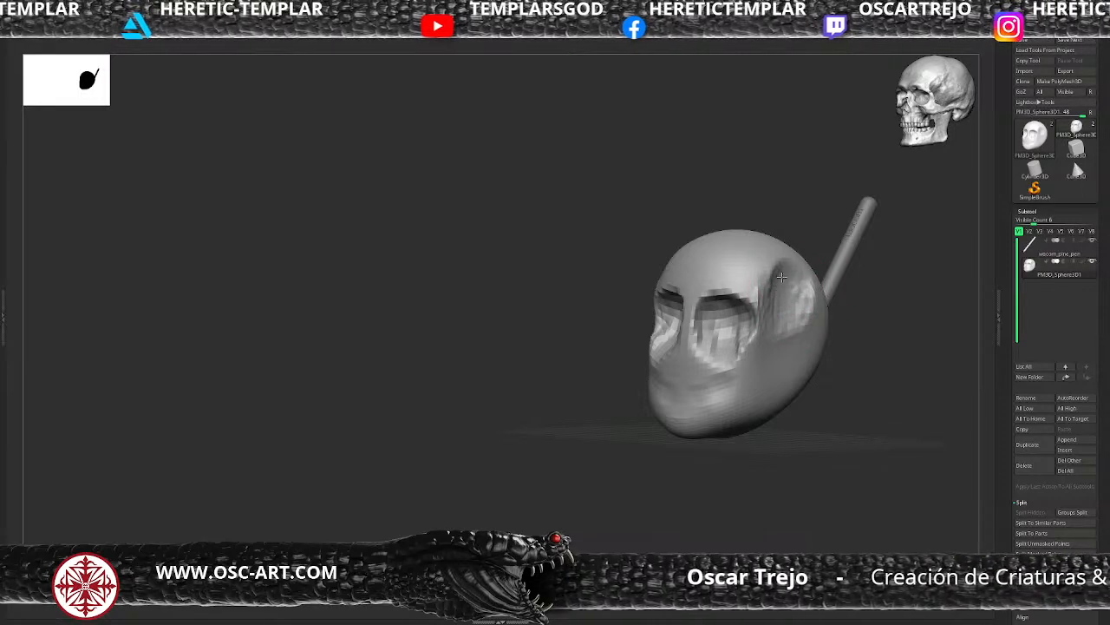
# Carve down the temples and flatten the sides of the head back toward the jaw
pyautogui.moveTo(782, 277); pyautogui.dragTo(885, 321)
pyautogui.press('s')
pyautogui.moveTo(812, 285)
pyautogui.mouseDown()
pyautogui.moveTo(746, 289)
pyautogui.moveTo(800, 295)
pyautogui.moveTo(833, 276)
pyautogui.moveTo(793, 322)
pyautogui.moveTo(793, 353)
pyautogui.moveTo(728, 356)
pyautogui.mouseUp()
# Define the underside of the nose and pull its tip forward into a pointed profile using a smaller brush
pyautogui.moveTo(615, 442)
pyautogui.keyDown('shift'); pyautogui.mouseDown()
pyautogui.moveTo(729, 454)
pyautogui.moveTo(762, 428)
pyautogui.moveTo(759, 326)
pyautogui.moveTo(766, 361)
pyautogui.moveTo(754, 323)
pyautogui.moveTo(755, 346)
pyautogui.mouseUp(); pyautogui.keyUp('shift')
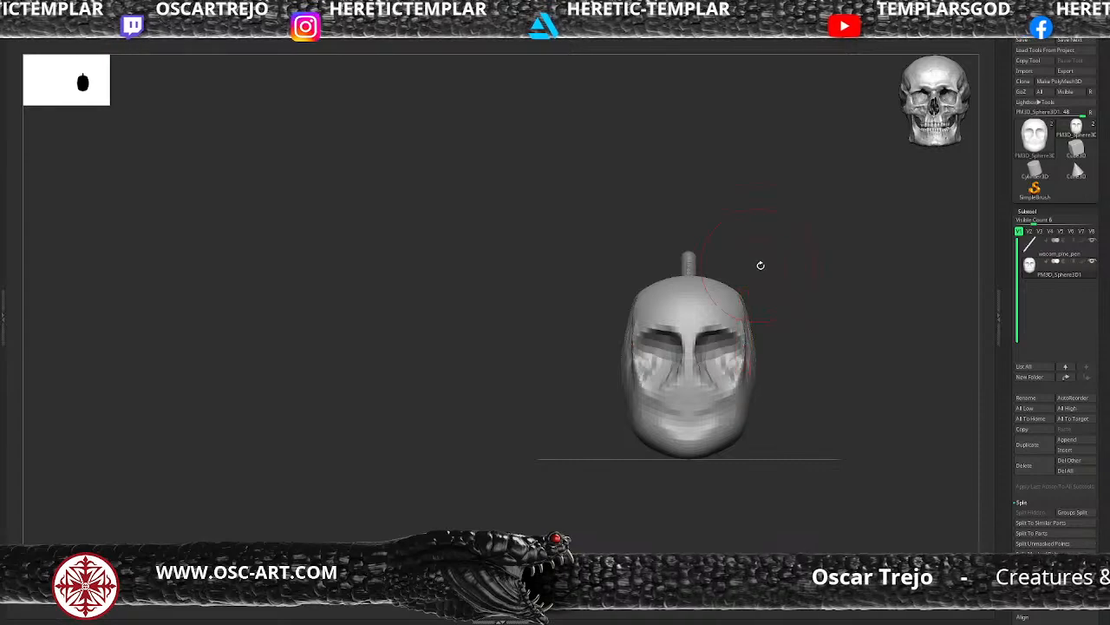
pyautogui.moveTo(774, 287)
pyautogui.keyDown('alt'); pyautogui.mouseDown()
pyautogui.moveTo(743, 315)
pyautogui.moveTo(756, 372)
pyautogui.mouseUp(); pyautogui.keyUp('alt')
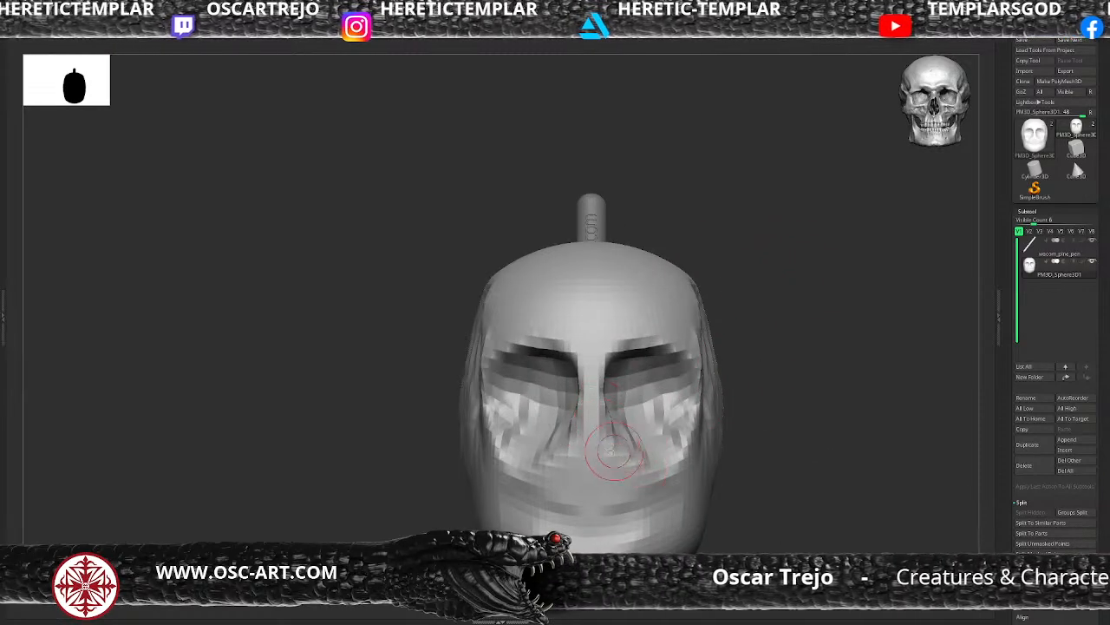
pyautogui.moveTo(591, 425)
pyautogui.mouseDown()
pyautogui.moveTo(597, 473)
pyautogui.moveTo(607, 455)
pyautogui.moveTo(598, 368)
pyautogui.mouseUp()
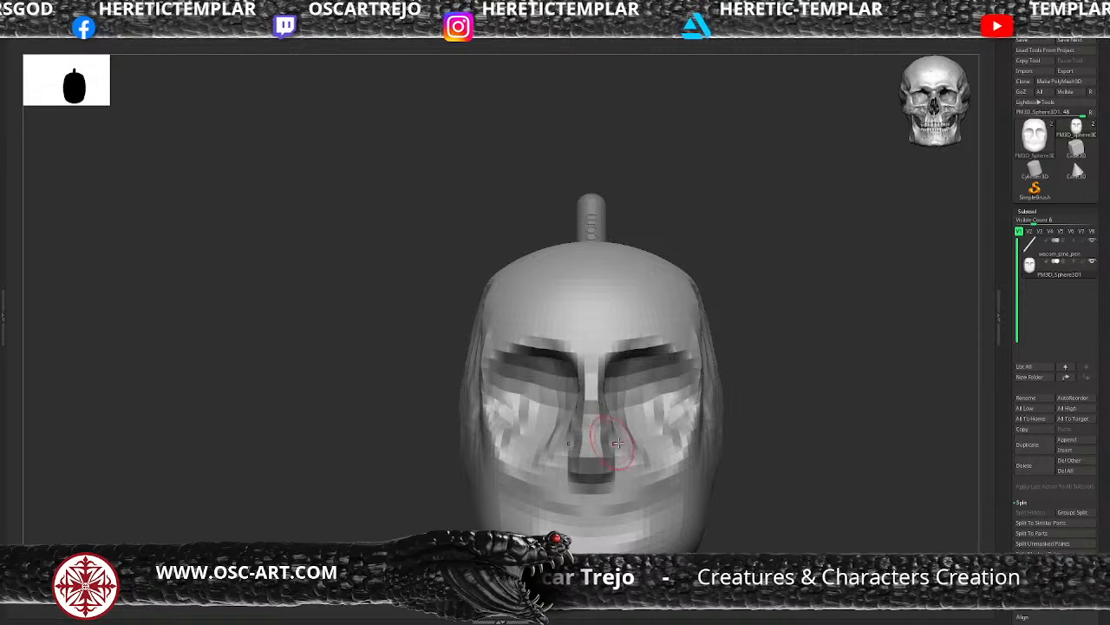
pyautogui.moveTo(763, 419)
pyautogui.keyDown('alt'); pyautogui.mouseDown()
pyautogui.moveTo(776, 391)
pyautogui.moveTo(520, 518)
pyautogui.moveTo(581, 432)
pyautogui.mouseUp(); pyautogui.keyUp('alt')
pyautogui.press('s')
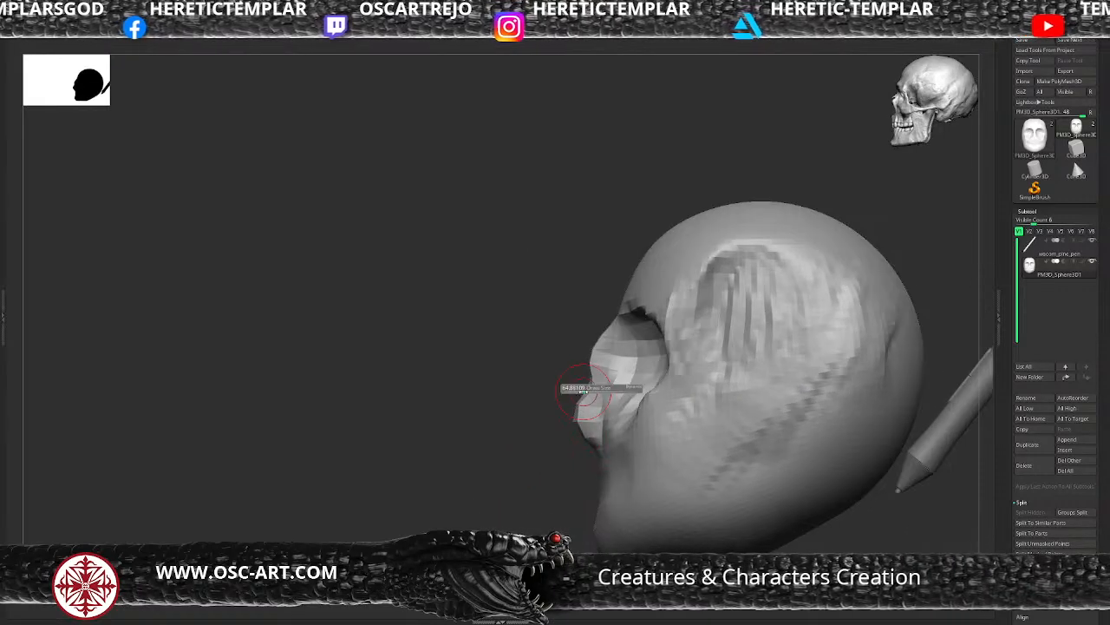
pyautogui.moveTo(596, 388); pyautogui.dragTo(580, 388)
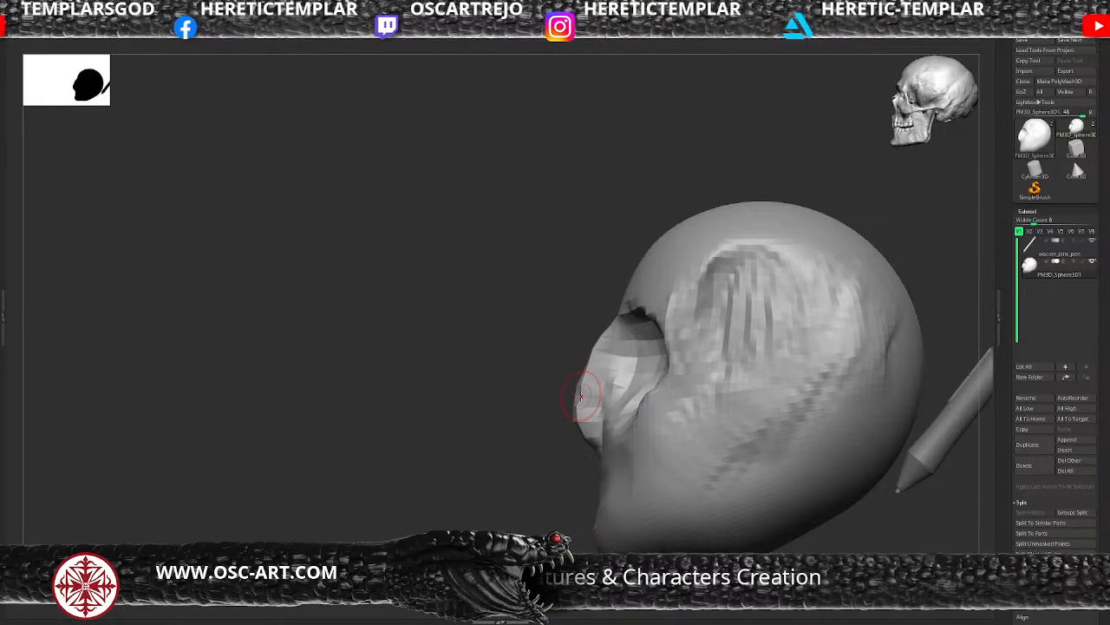
pyautogui.moveTo(595, 429)
pyautogui.mouseDown()
pyautogui.moveTo(558, 404)
pyautogui.moveTo(580, 378)
pyautogui.mouseUp()
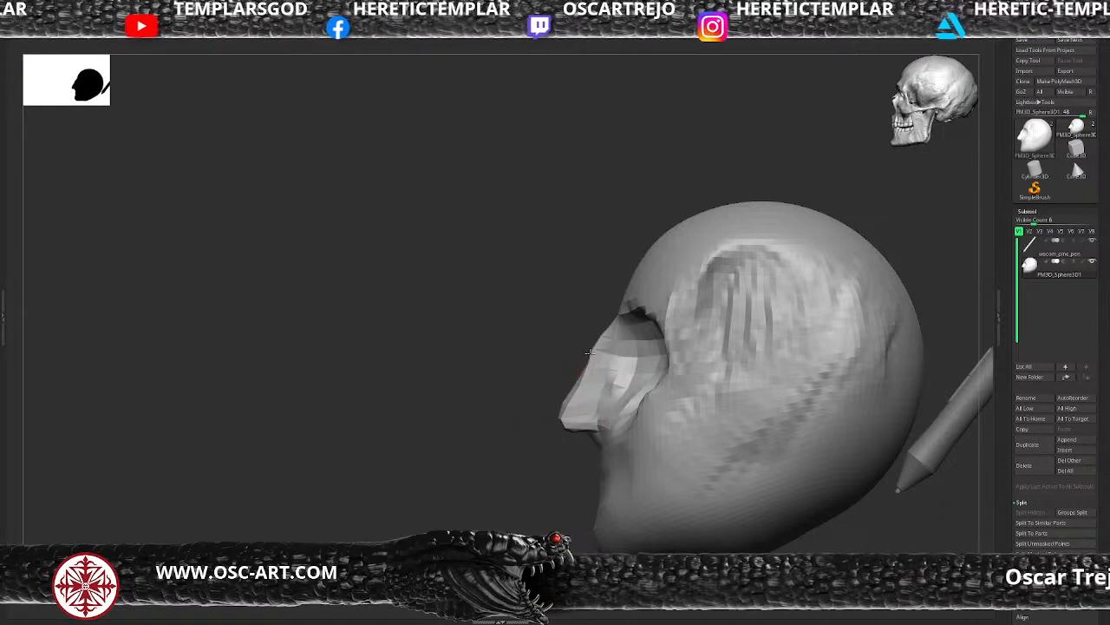
# Carve a deep open mouth below the nose, separating the upper lip from the chin
pyautogui.moveTo(486, 397)
pyautogui.mouseDown()
pyautogui.moveTo(523, 404)
pyautogui.moveTo(554, 472)
pyautogui.mouseUp()
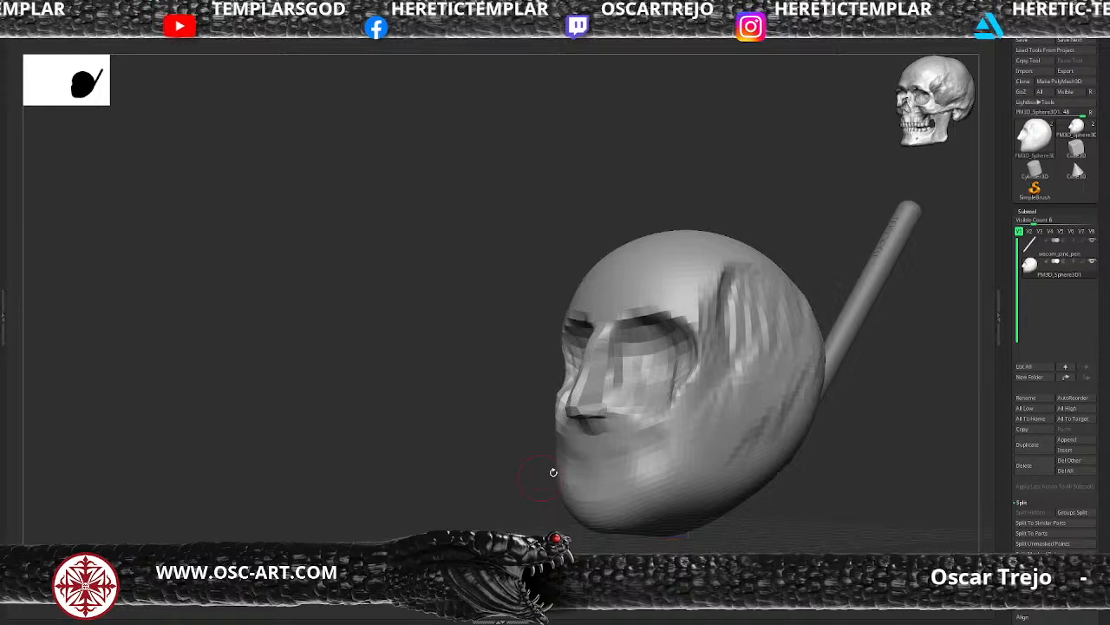
pyautogui.click(595, 441)
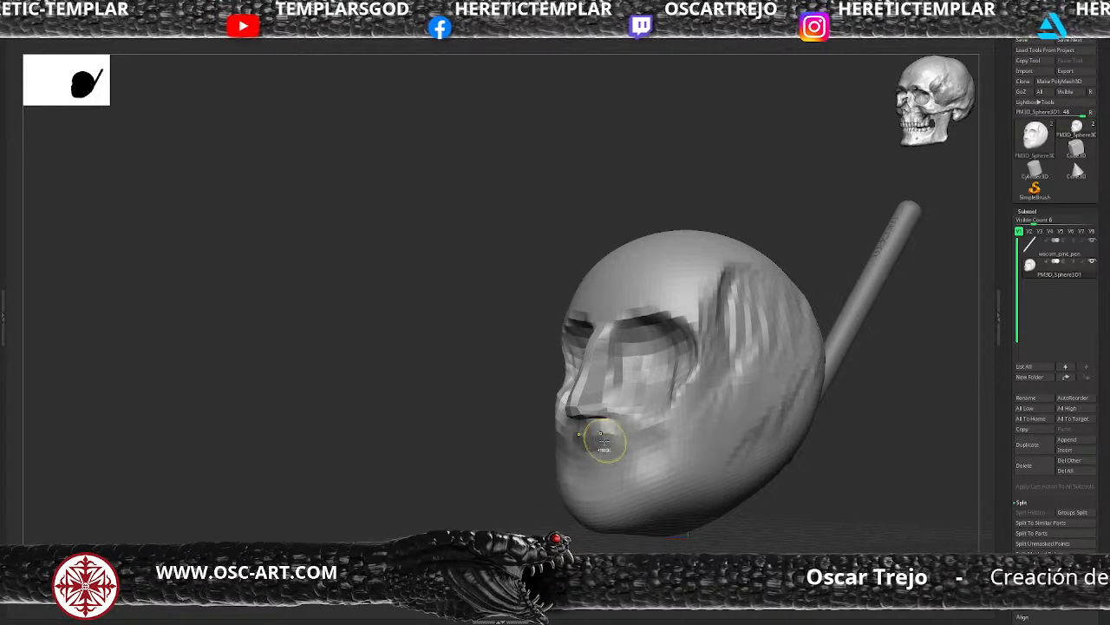
pyautogui.moveTo(602, 440); pyautogui.dragTo(596, 447)
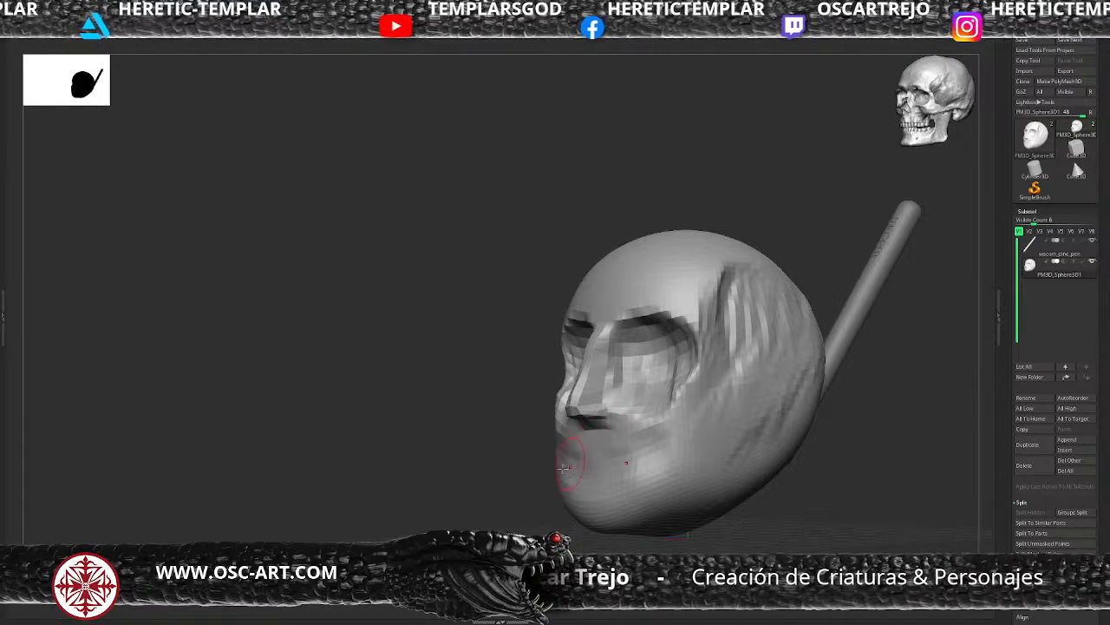
pyautogui.moveTo(563, 469); pyautogui.dragTo(595, 469, button='right')
pyautogui.moveTo(595, 456)
pyautogui.mouseDown()
pyautogui.moveTo(645, 439)
pyautogui.moveTo(670, 496)
pyautogui.mouseUp()
pyautogui.moveTo(699, 462)
pyautogui.mouseDown(button='right')
pyautogui.moveTo(726, 503)
pyautogui.moveTo(607, 473)
pyautogui.mouseUp(button='right')
pyautogui.moveTo(607, 473)
pyautogui.mouseDown()
pyautogui.moveTo(595, 479)
pyautogui.moveTo(586, 464)
pyautogui.moveTo(618, 457)
pyautogui.moveTo(598, 473)
pyautogui.mouseUp()
pyautogui.moveTo(598, 472); pyautogui.dragTo(581, 469, button='right')
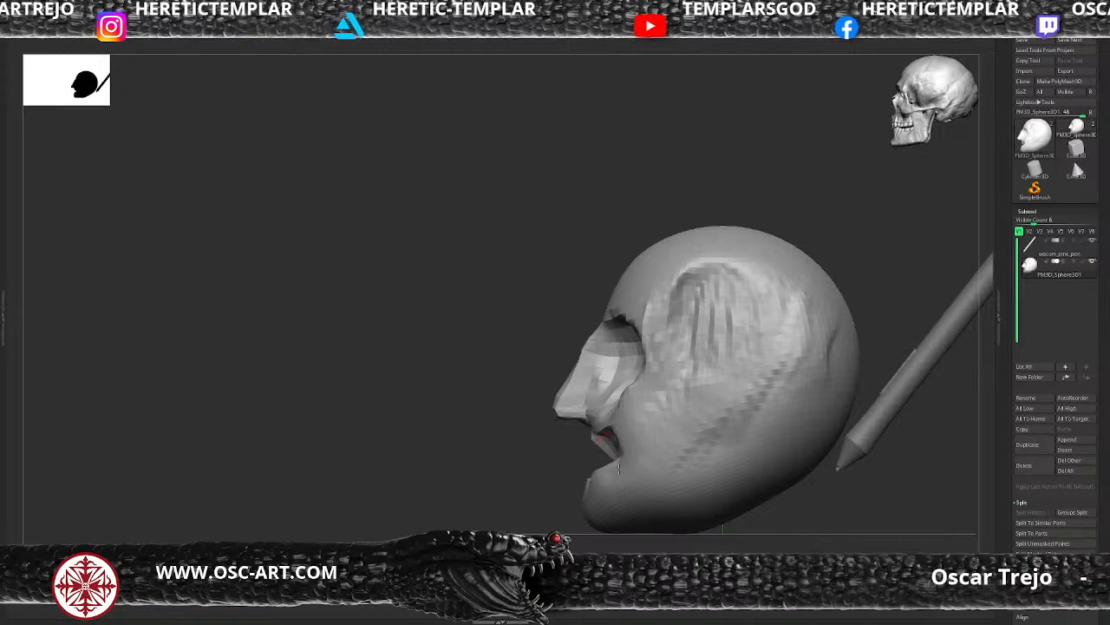
pyautogui.moveTo(619, 469); pyautogui.dragTo(592, 491)
# Shape the lower edge of the mouth from the front and hollow the cheeks beside it with a larger brush
pyautogui.moveTo(551, 505); pyautogui.dragTo(608, 496, button='right')
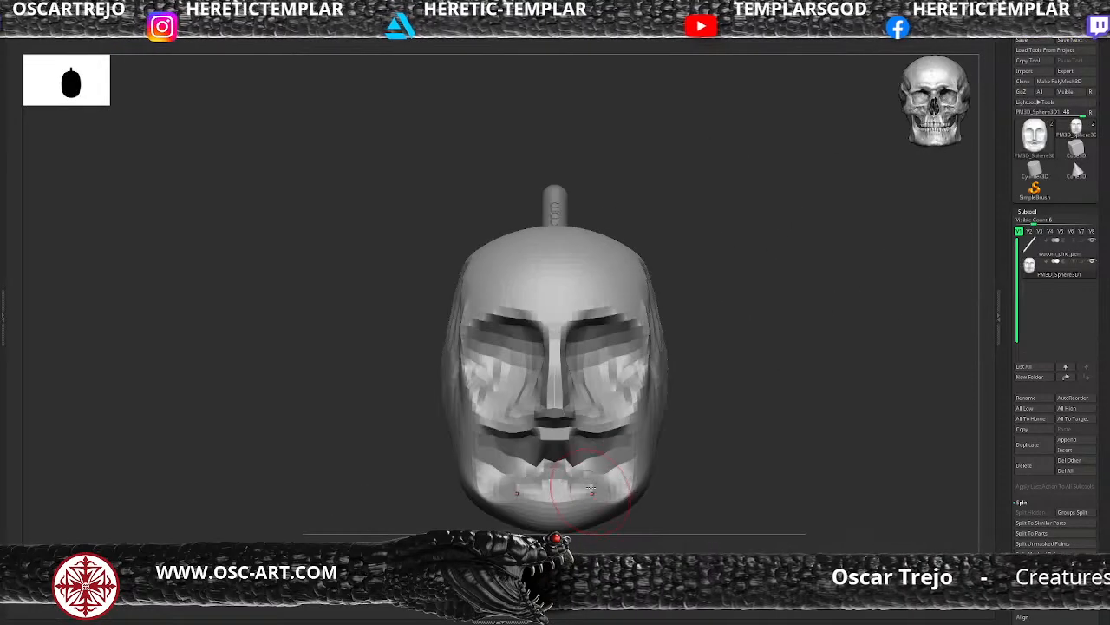
pyautogui.moveTo(591, 488); pyautogui.dragTo(583, 460)
pyautogui.press('s')
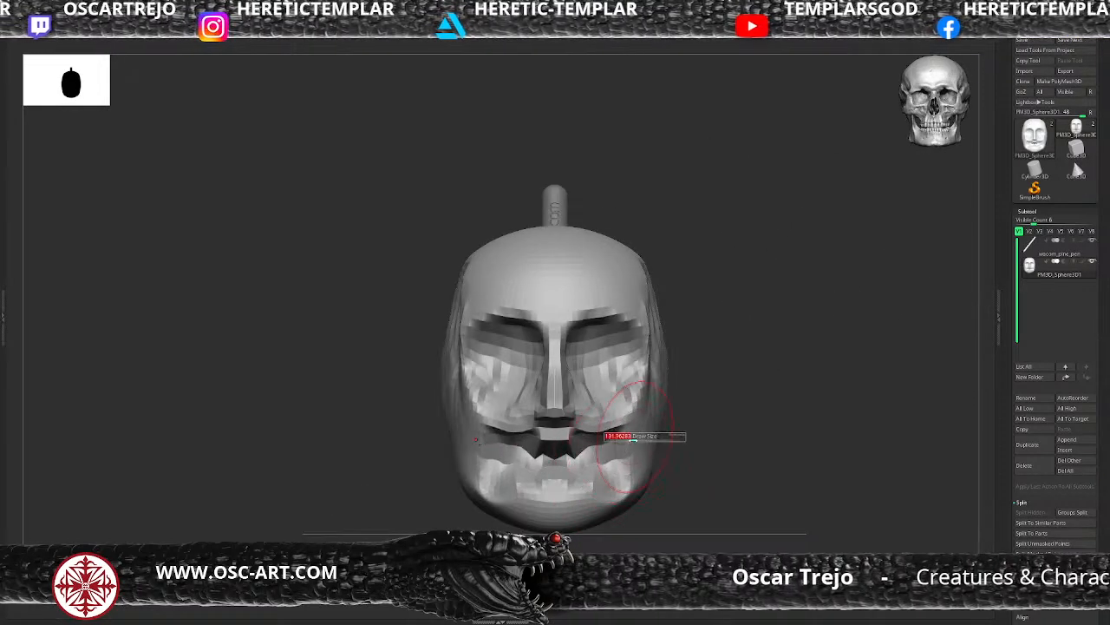
pyautogui.moveTo(648, 394)
pyautogui.mouseDown()
pyautogui.moveTo(636, 488)
pyautogui.moveTo(599, 487)
pyautogui.moveTo(602, 506)
pyautogui.moveTo(614, 505)
pyautogui.moveTo(607, 524)
pyautogui.moveTo(617, 505)
pyautogui.mouseUp()
# Mask the whole head except the front part of the lower jaw and activate the transform gizmo
pyautogui.press('s')
pyautogui.keyDown('alt'); pyautogui.moveTo(747, 522); pyautogui.dragTo(700, 519); pyautogui.keyUp('alt')
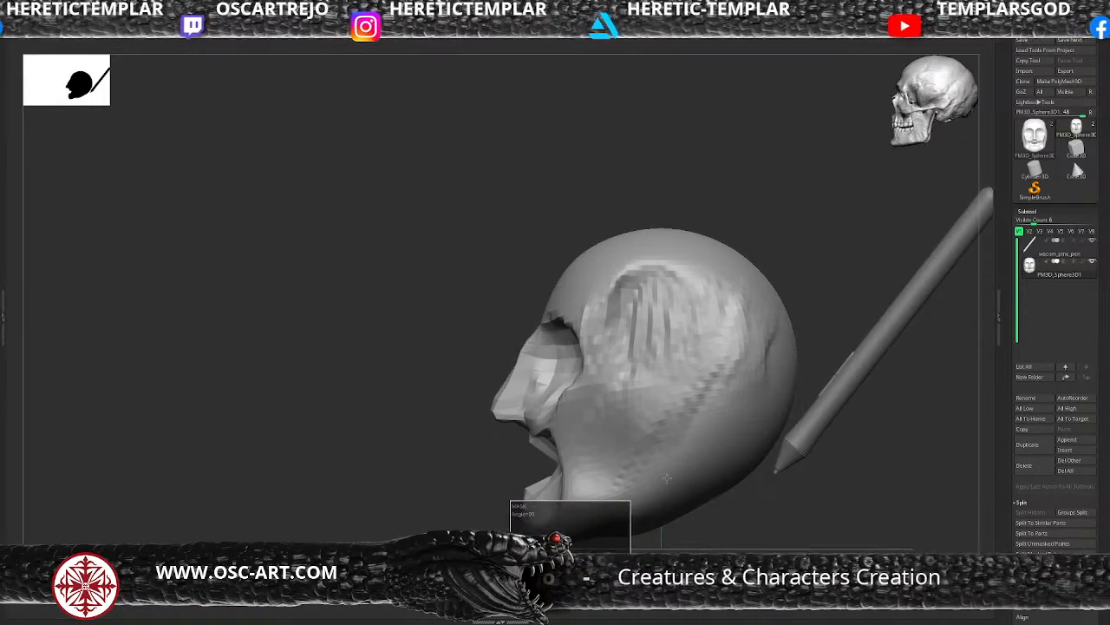
pyautogui.hotkey('ctrl', 'z')
pyautogui.hotkey('ctrl', 'z')
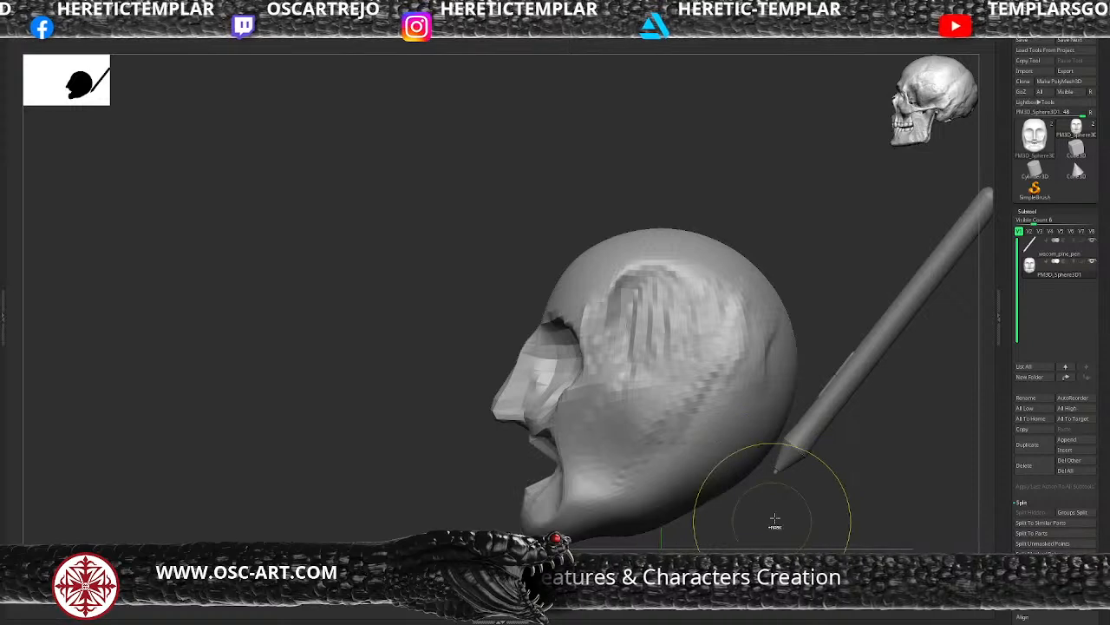
pyautogui.hotkey('ctrl', 'shift', 'z')
pyautogui.keyDown('ctrl'); pyautogui.moveTo(894, 419); pyautogui.dragTo(804, 564); pyautogui.keyUp('ctrl')
pyautogui.keyDown('ctrl'); pyautogui.click(855, 463); pyautogui.keyUp('ctrl')
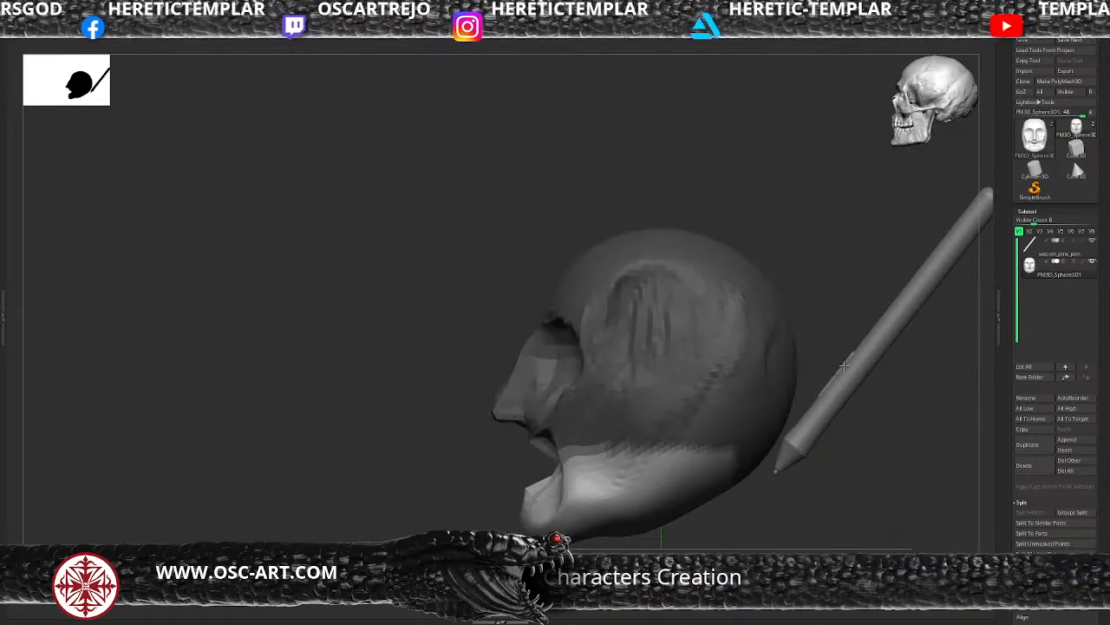
pyautogui.keyDown('ctrl'); pyautogui.moveTo(853, 297); pyautogui.dragTo(690, 545); pyautogui.keyUp('ctrl')
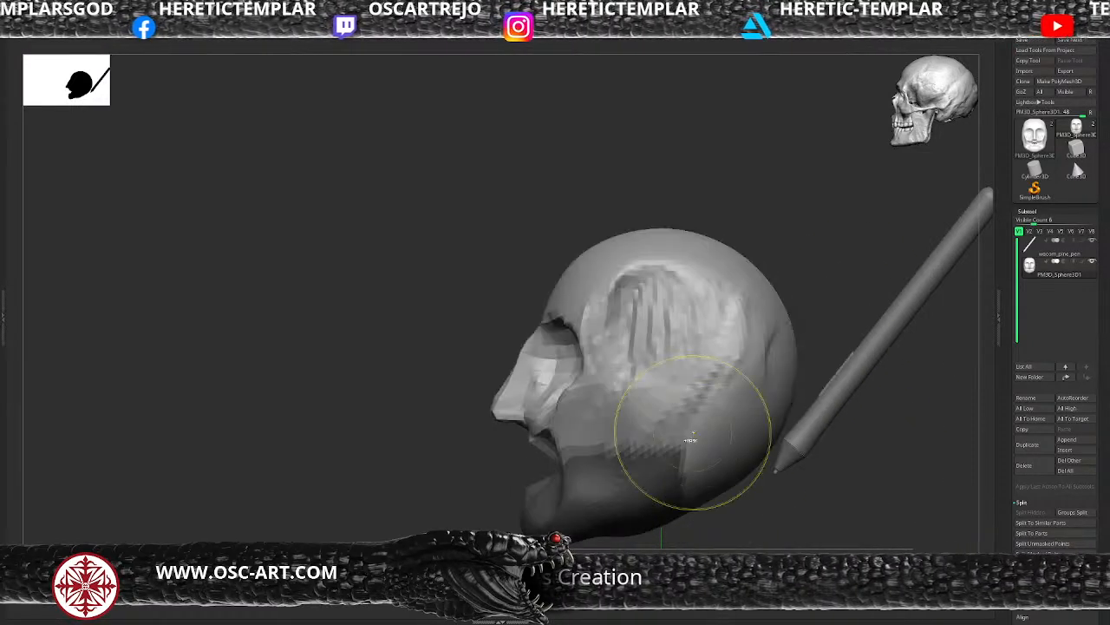
pyautogui.hotkey('ctrl', 'z')
pyautogui.press('w')
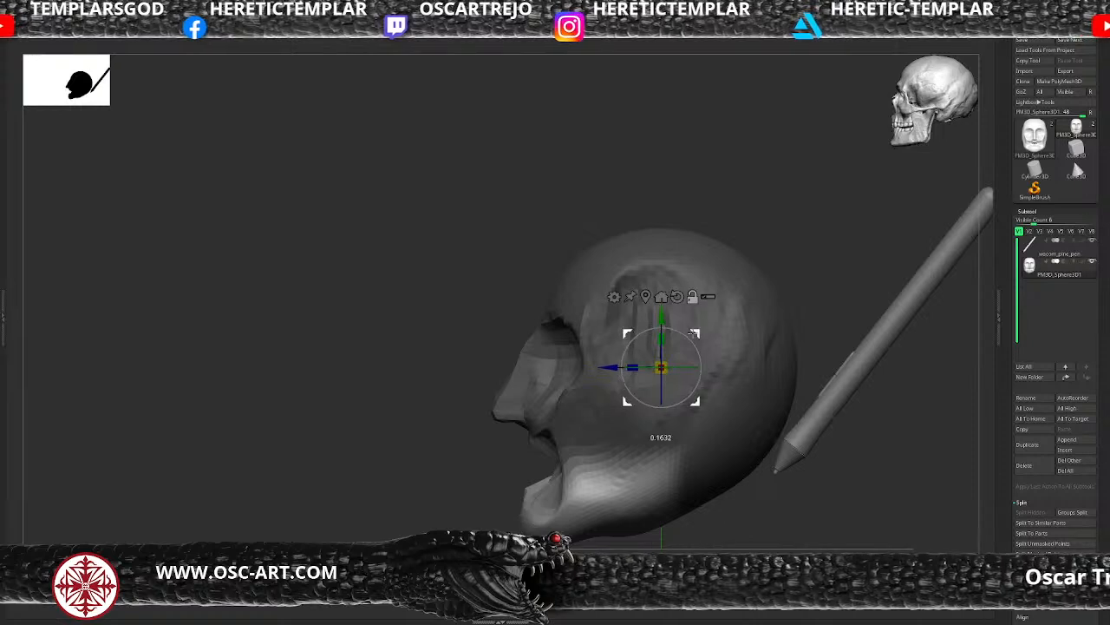
# Reposition the gizmo over the side of the head, clear the jaw mask and return to sculpting mode
pyautogui.keyDown('alt'); pyautogui.moveTo(691, 329); pyautogui.dragTo(704, 385); pyautogui.keyUp('alt')
pyautogui.press('q')
pyautogui.keyDown('ctrl'); pyautogui.click(752, 495); pyautogui.keyUp('ctrl')
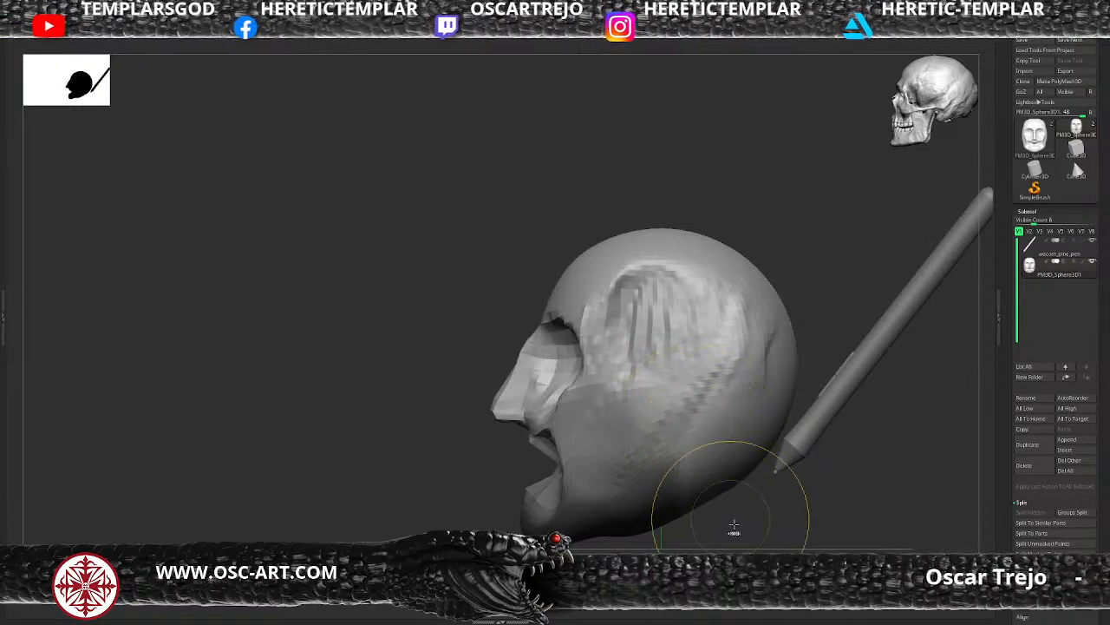
pyautogui.keyDown('ctrl'); pyautogui.click(732, 524); pyautogui.keyUp('ctrl')
pyautogui.keyDown('ctrl'); pyautogui.click(686, 428); pyautogui.keyUp('ctrl')
pyautogui.keyDown('ctrl'); pyautogui.click(757, 507); pyautogui.keyUp('ctrl')
pyautogui.press('w')
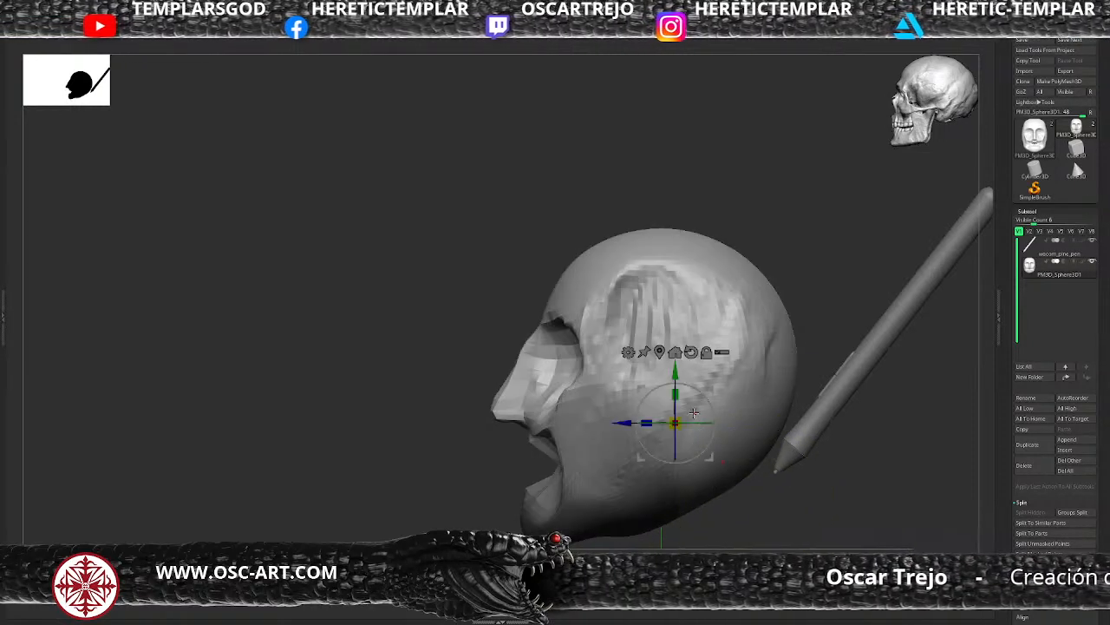
pyautogui.moveTo(709, 398); pyautogui.dragTo(709, 408)
pyautogui.press('q')
# Insert a cylinder primitive beneath the back of the skull as a slanted neck
pyautogui.keyDown('alt'); pyautogui.moveTo(755, 523); pyautogui.dragTo(744, 463); pyautogui.keyUp('alt')
pyautogui.moveTo(769, 485)
pyautogui.keyDown('ctrl'); pyautogui.mouseDown()
pyautogui.moveTo(668, 503)
pyautogui.moveTo(745, 490)
pyautogui.moveTo(711, 449)
pyautogui.moveTo(655, 501)
pyautogui.moveTo(536, 503)
pyautogui.moveTo(538, 600)
pyautogui.moveTo(568, 533)
pyautogui.moveTo(662, 497)
pyautogui.mouseUp(); pyautogui.keyUp('ctrl')
pyautogui.press('b')
pyautogui.press('i')
pyautogui.press('p')
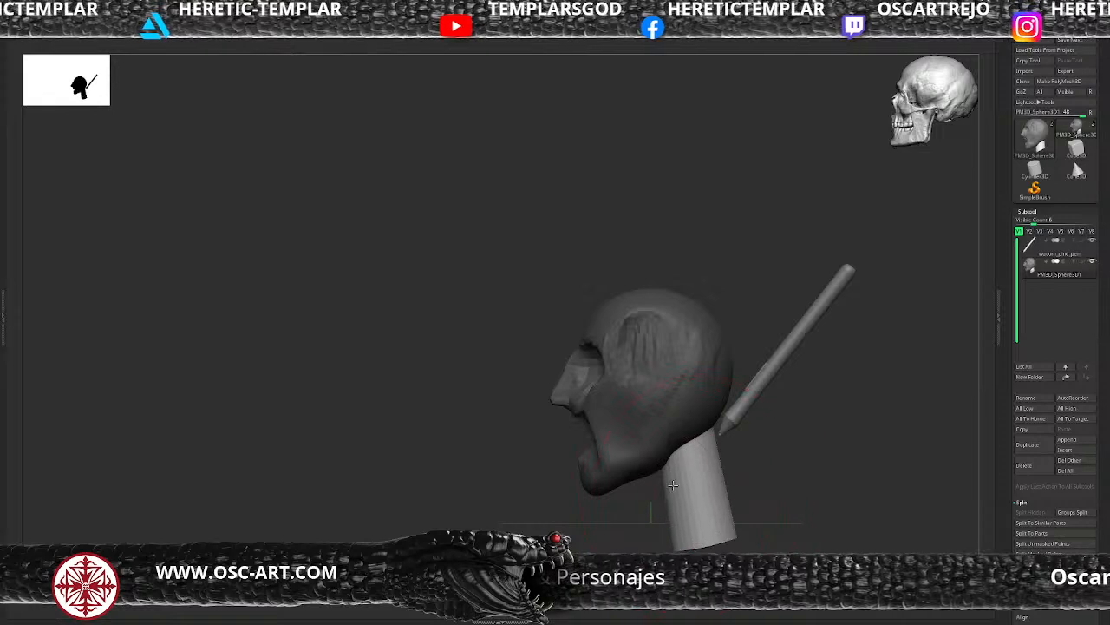
pyautogui.moveTo(737, 539)
pyautogui.mouseDown()
pyautogui.moveTo(660, 555)
pyautogui.moveTo(742, 511)
pyautogui.moveTo(642, 485)
pyautogui.mouseUp()
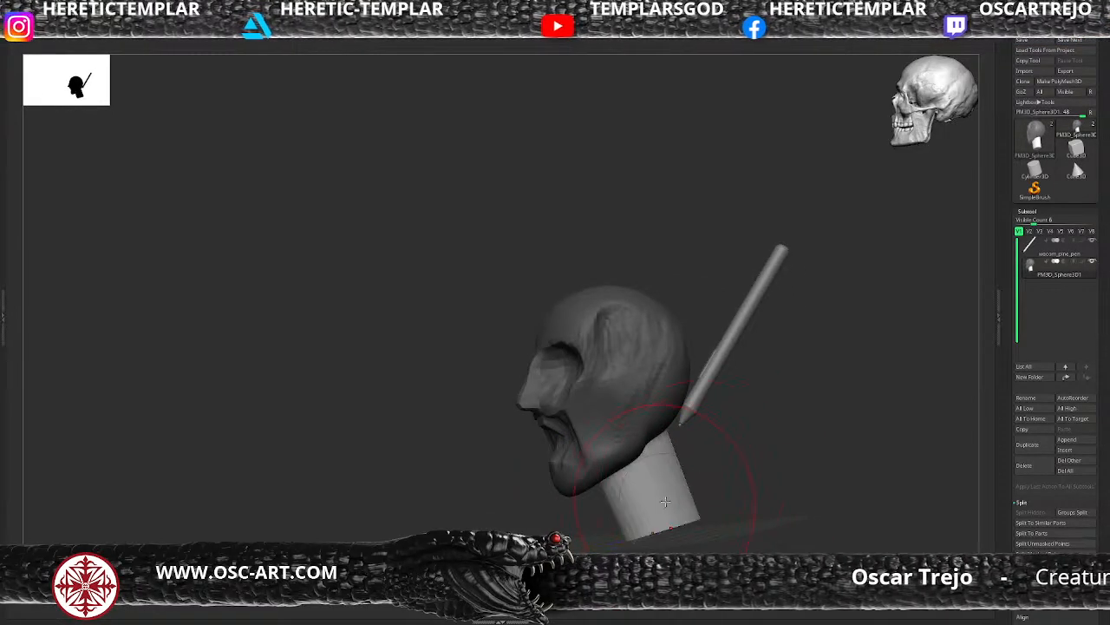
# Insert a mirrored pair of sphere primitives on the two sides of the neck cylinder
pyautogui.press('b')
pyautogui.press('i')
pyautogui.press('p')
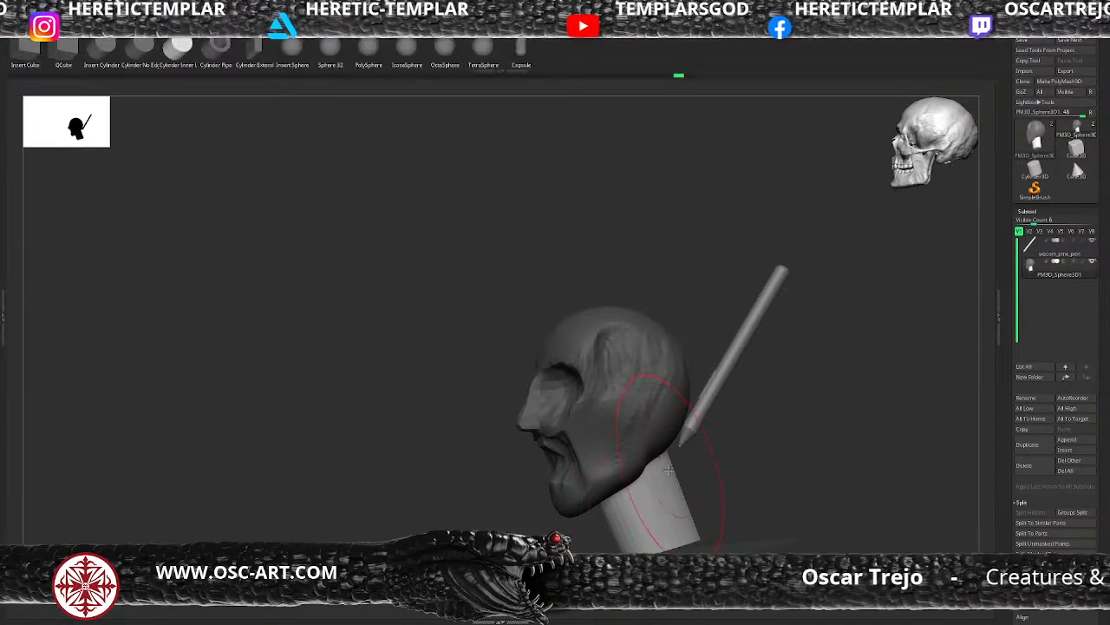
pyautogui.click(301, 74)
pyautogui.moveTo(713, 499)
pyautogui.keyDown('shift'); pyautogui.mouseDown()
pyautogui.moveTo(736, 500)
pyautogui.moveTo(703, 524)
pyautogui.mouseUp(); pyautogui.keyUp('shift')
# Stretch the side spheres with the Move brush into teardrop-shaped neck muscles running from the skull base to the neck's bottom
pyautogui.press('b')
pyautogui.press('m')
pyautogui.press('v')
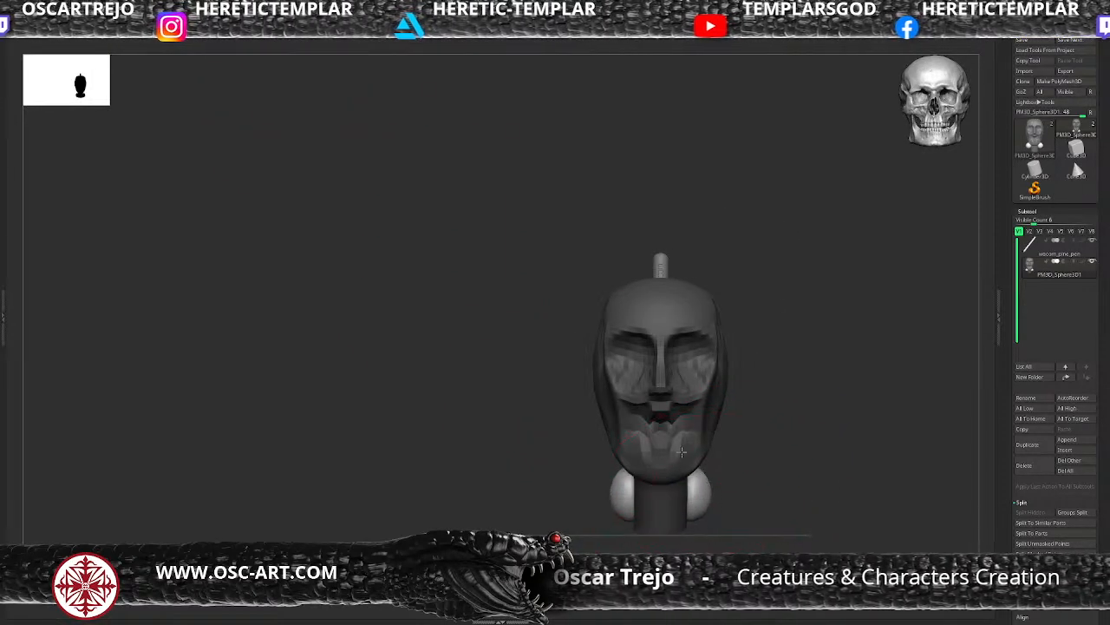
pyautogui.moveTo(682, 452); pyautogui.dragTo(787, 517)
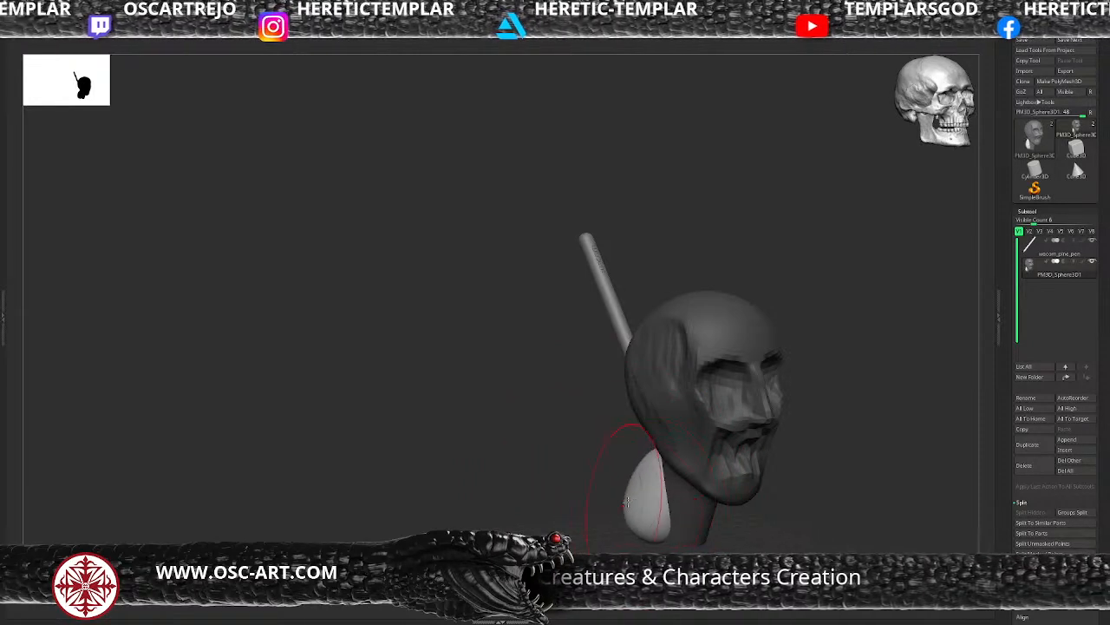
pyautogui.moveTo(586, 510); pyautogui.dragTo(624, 451)
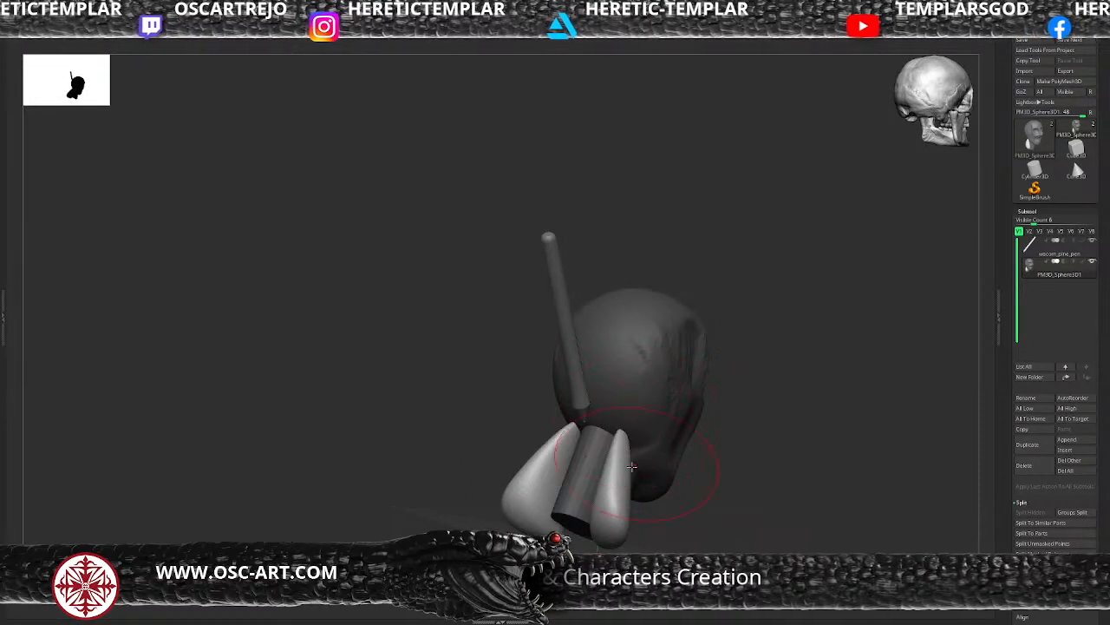
pyautogui.moveTo(613, 491); pyautogui.dragTo(646, 470)
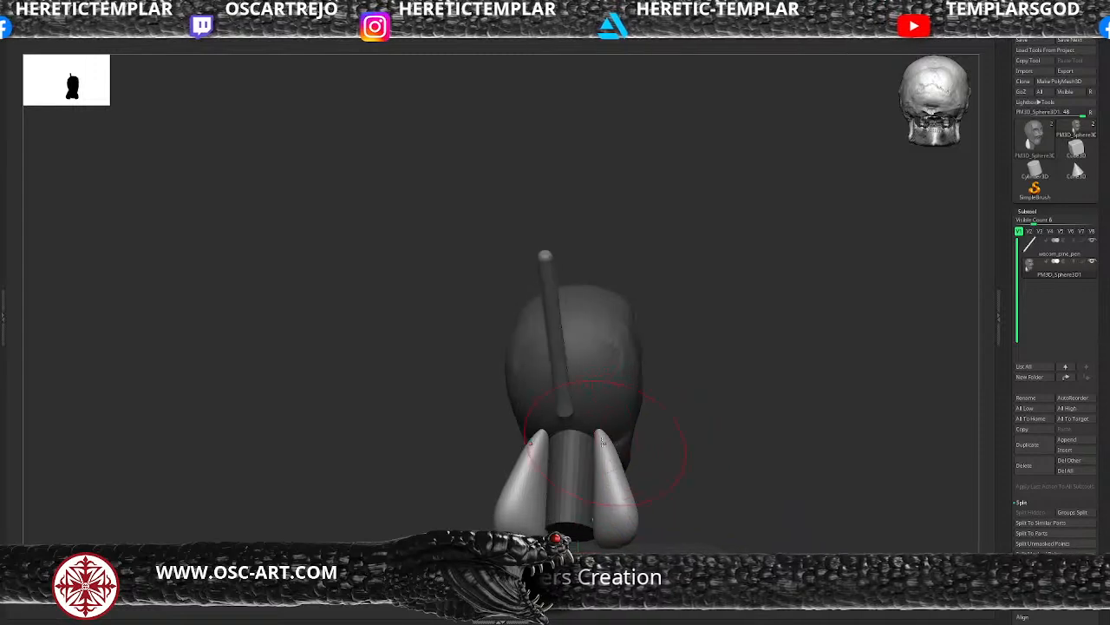
pyautogui.moveTo(751, 468); pyautogui.dragTo(669, 456)
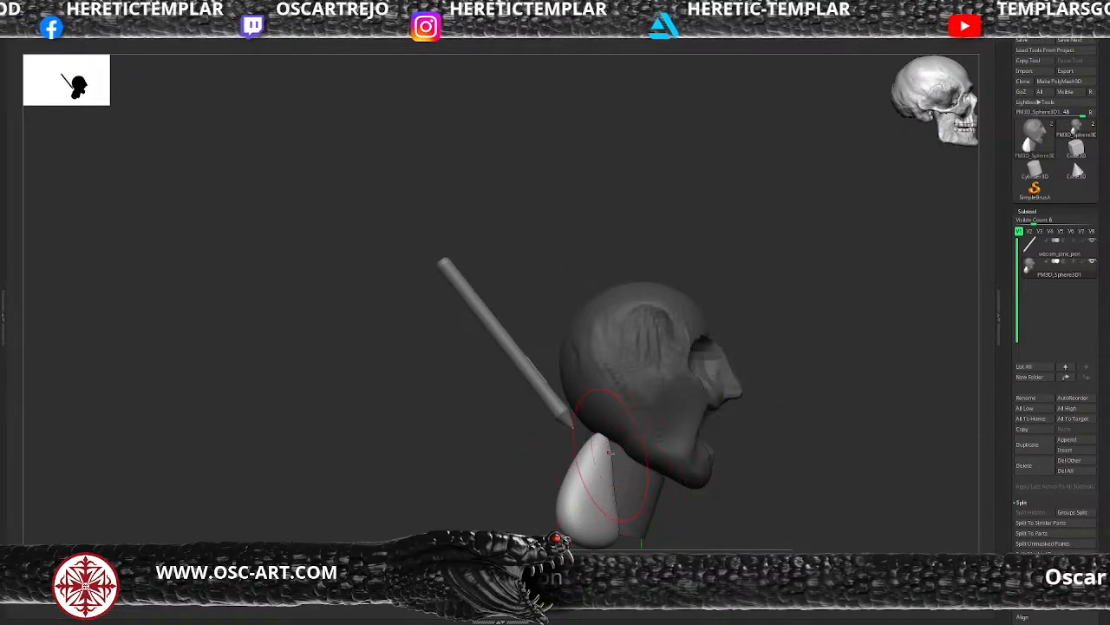
pyautogui.moveTo(613, 500); pyautogui.dragTo(601, 425)
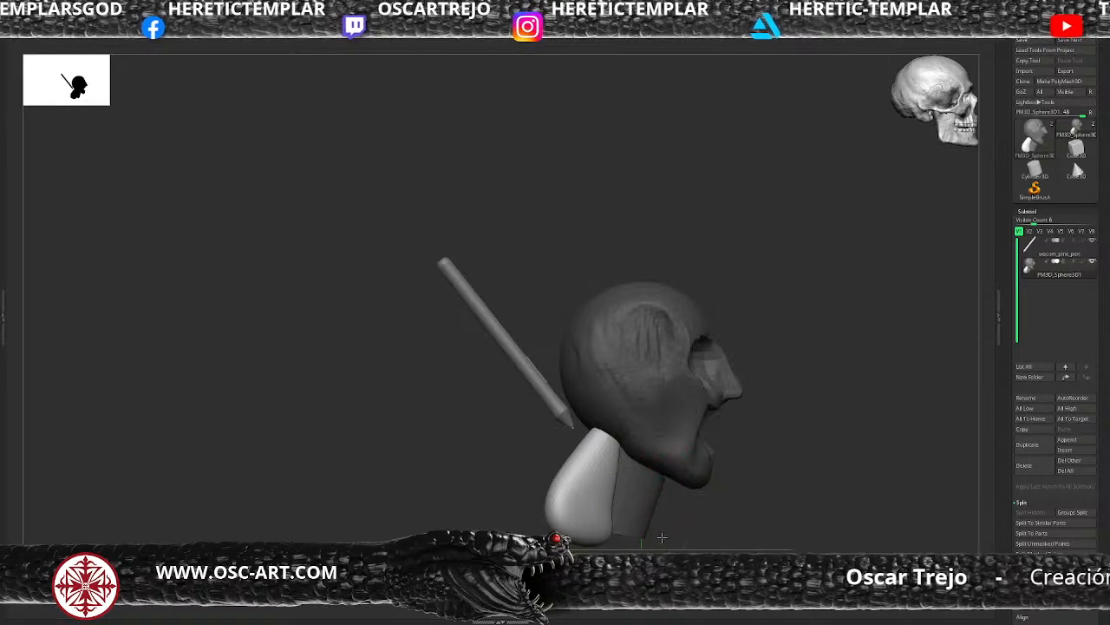
# Clear the current mask and mask only the head, leaving the neck cylinder and side muscles editable
pyautogui.moveTo(661, 537)
pyautogui.keyDown('ctrl'); pyautogui.mouseDown()
pyautogui.moveTo(670, 544)
pyautogui.moveTo(638, 535)
pyautogui.mouseUp(); pyautogui.keyUp('ctrl')
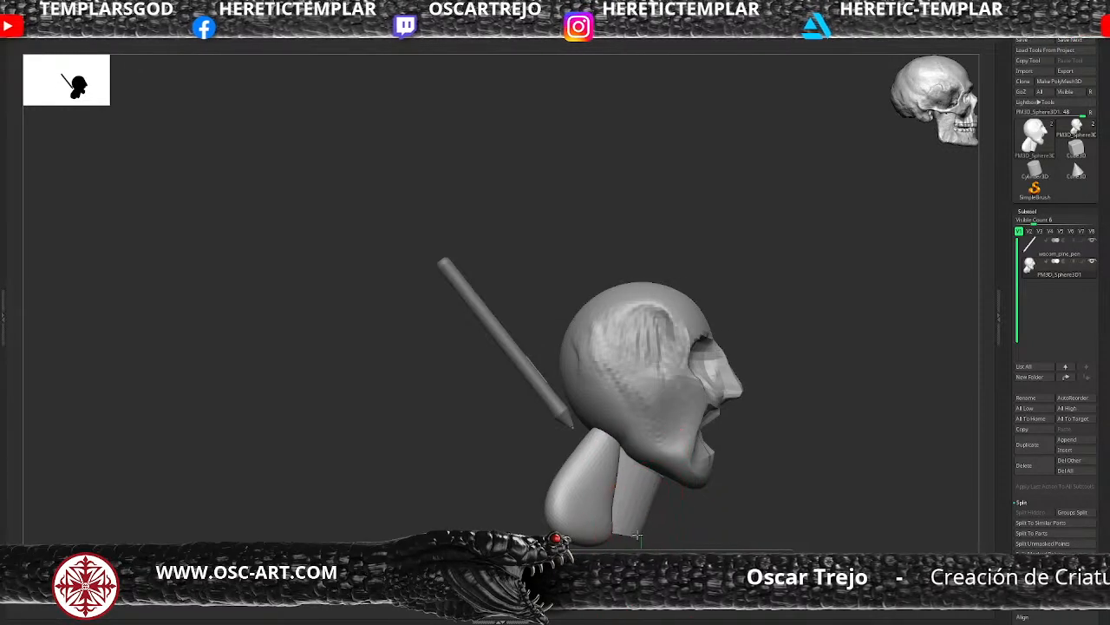
pyautogui.keyDown('ctrl'); pyautogui.keyDown('shift'); pyautogui.click(673, 465); pyautogui.keyUp('shift'); pyautogui.keyUp('ctrl')
pyautogui.keyDown('ctrl'); pyautogui.click(766, 280); pyautogui.keyUp('ctrl')
pyautogui.keyDown('ctrl'); pyautogui.keyDown('shift'); pyautogui.click(766, 281); pyautogui.keyUp('shift'); pyautogui.keyUp('ctrl')
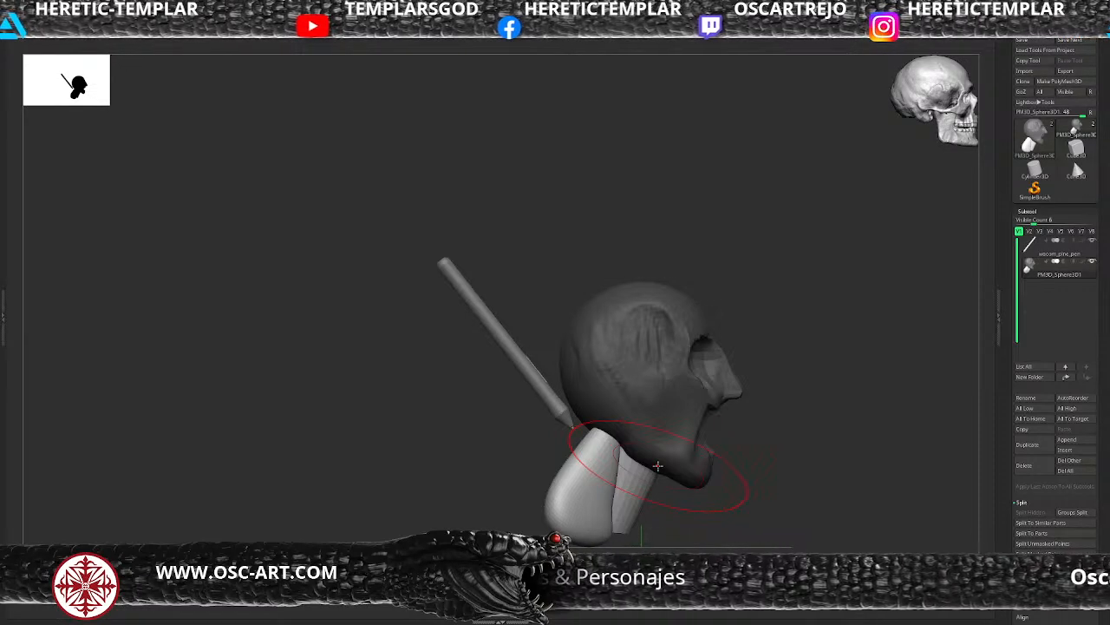
# Insert a mirrored pair of spheres at the top of the neck's back, just under the skull
pyautogui.moveTo(471, 516); pyautogui.dragTo(442, 497)
pyautogui.press('b')
pyautogui.press('i')
pyautogui.press('p')
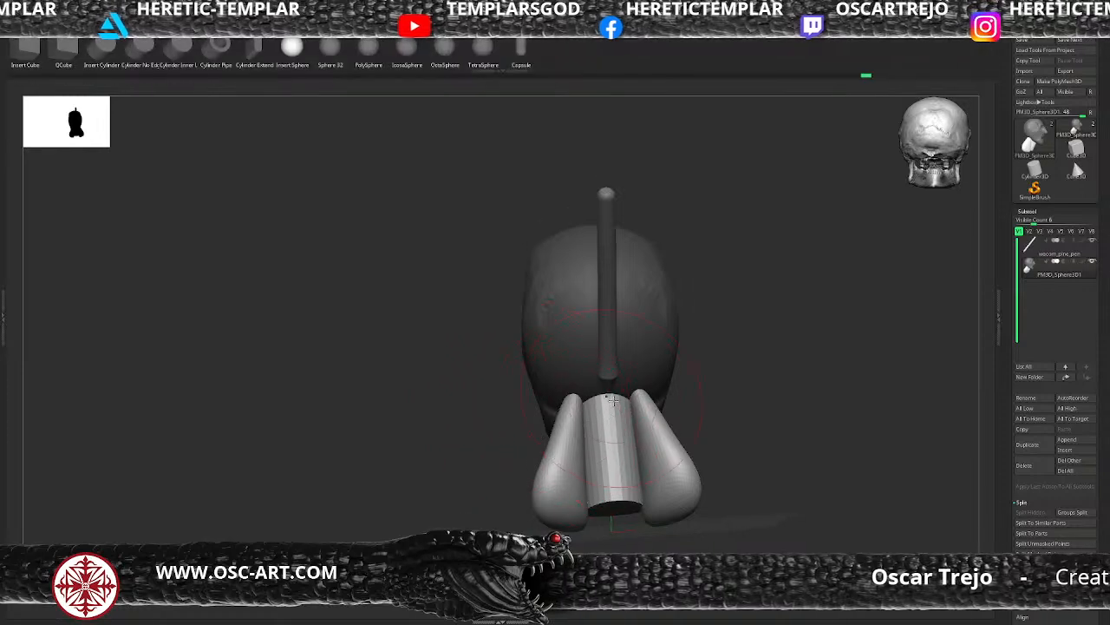
pyautogui.moveTo(633, 397); pyautogui.dragTo(713, 381)
# Reorient and center the gizmo on the new spheres, and stretch them into two long parallel muscles down the nape
pyautogui.press('w')
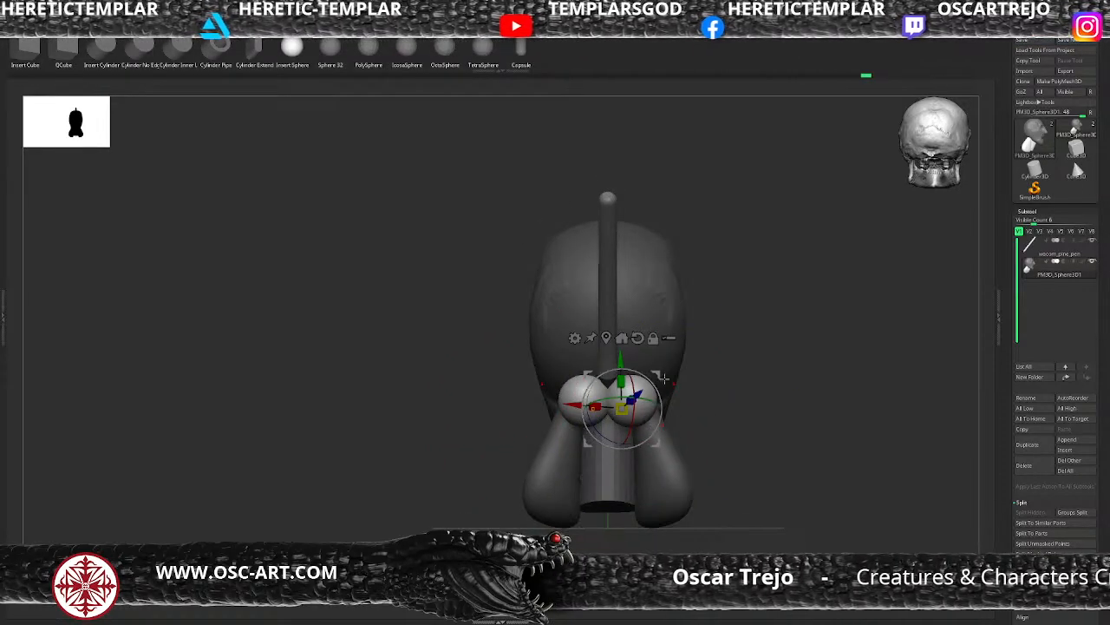
pyautogui.keyDown('alt'); pyautogui.click(638, 338); pyautogui.keyUp('alt')
pyautogui.keyDown('alt'); pyautogui.click(606, 339); pyautogui.keyUp('alt')
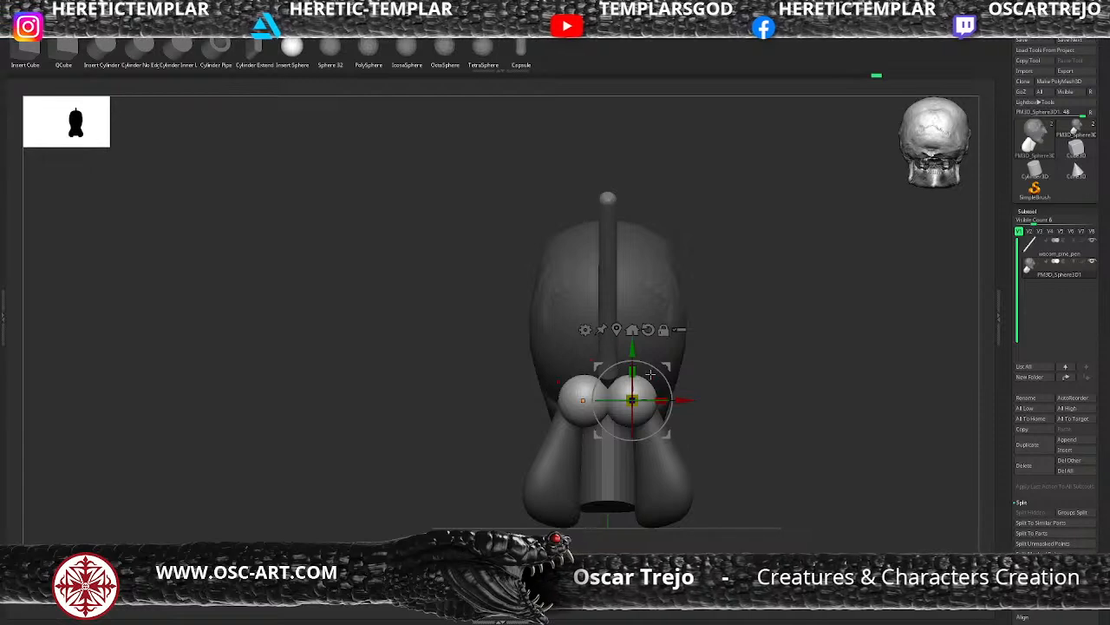
pyautogui.moveTo(638, 372); pyautogui.dragTo(634, 398)
pyautogui.press('q')
pyautogui.moveTo(710, 399); pyautogui.dragTo(651, 399)
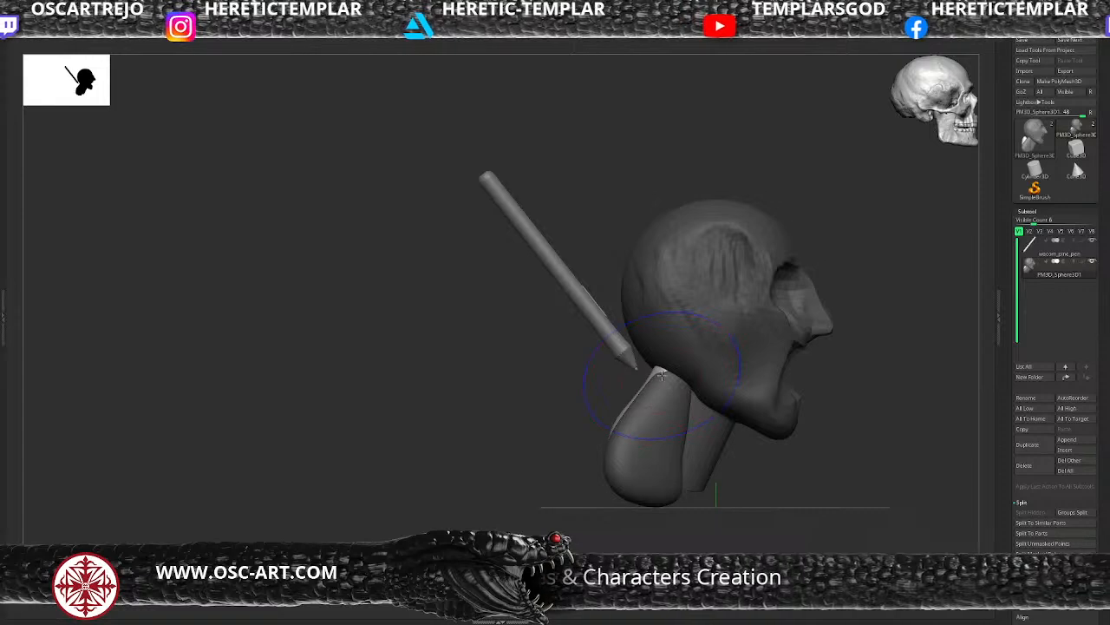
pyautogui.keyDown('shift'); pyautogui.moveTo(576, 438); pyautogui.dragTo(630, 406); pyautogui.keyUp('shift')
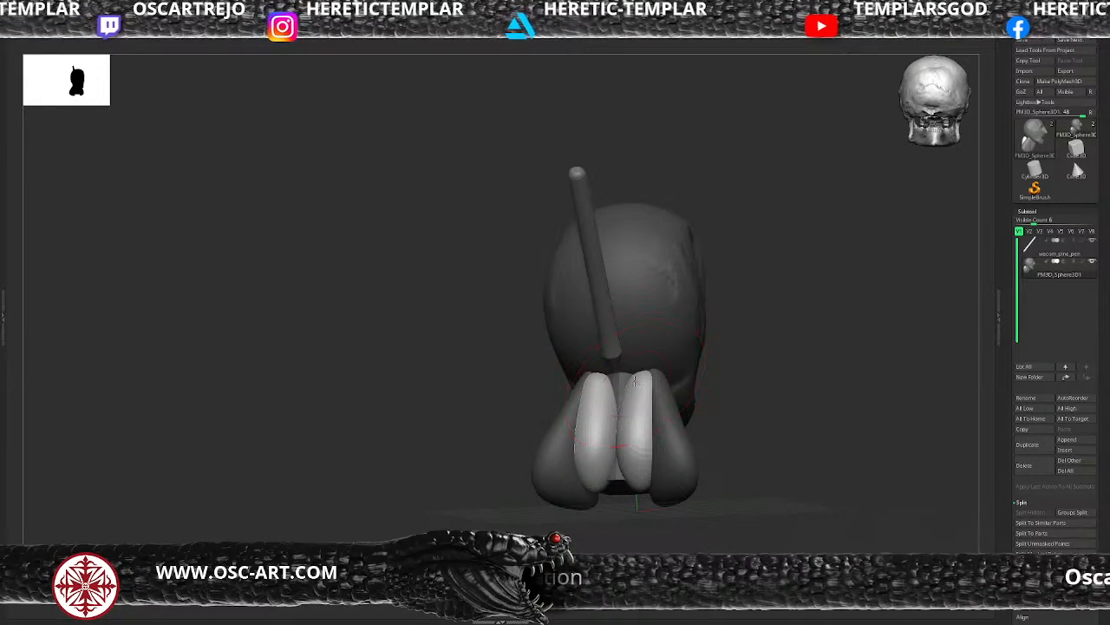
pyautogui.moveTo(707, 362); pyautogui.dragTo(652, 366)
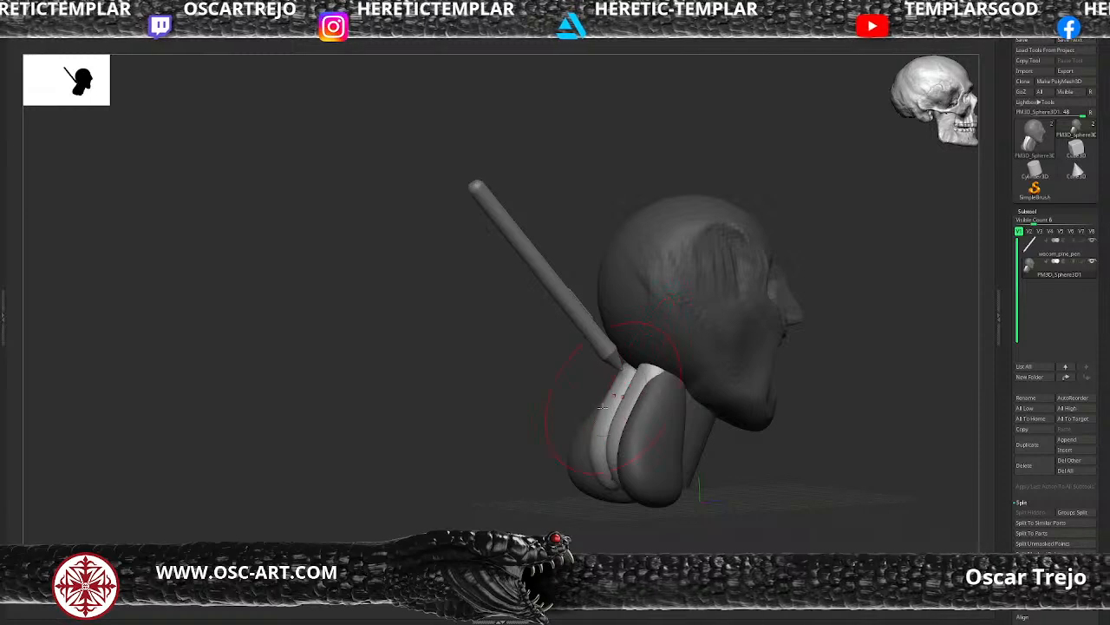
pyautogui.keyDown('shift'); pyautogui.moveTo(602, 406); pyautogui.dragTo(566, 446); pyautogui.keyUp('shift')
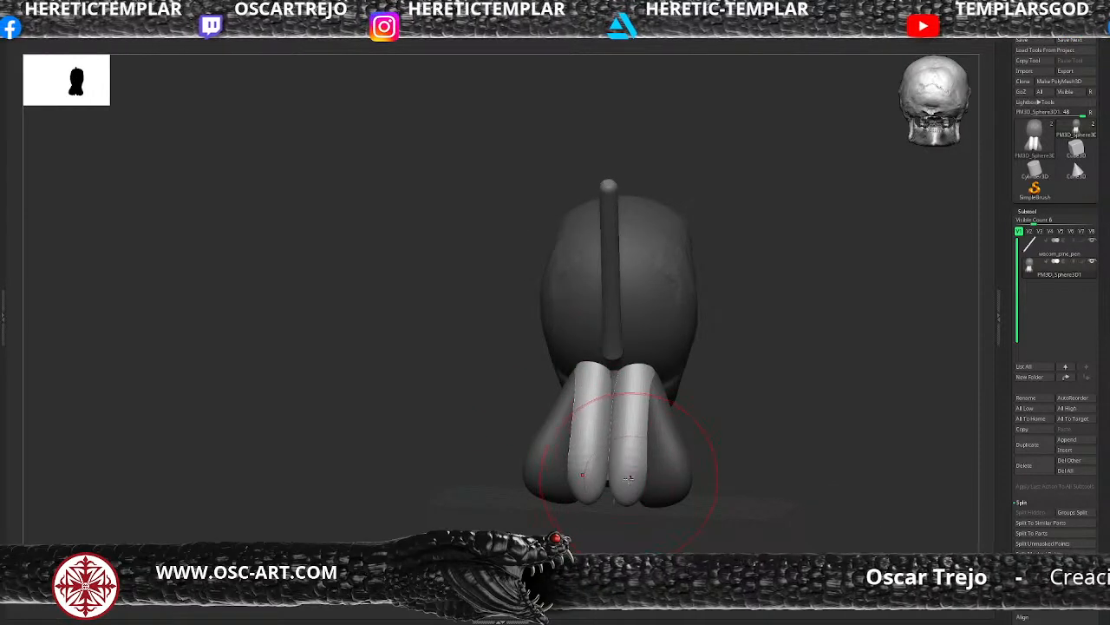
# Refine the nape muscles' profile from the side with the Move brush, bulging their back edge and tucking their tops under the skull
pyautogui.press('b')
pyautogui.press('m')
pyautogui.press('v')
pyautogui.moveTo(632, 480)
pyautogui.mouseDown()
pyautogui.moveTo(652, 494)
pyautogui.moveTo(662, 480)
pyautogui.moveTo(712, 491)
pyautogui.moveTo(681, 437)
pyautogui.mouseUp()
pyautogui.press('s')
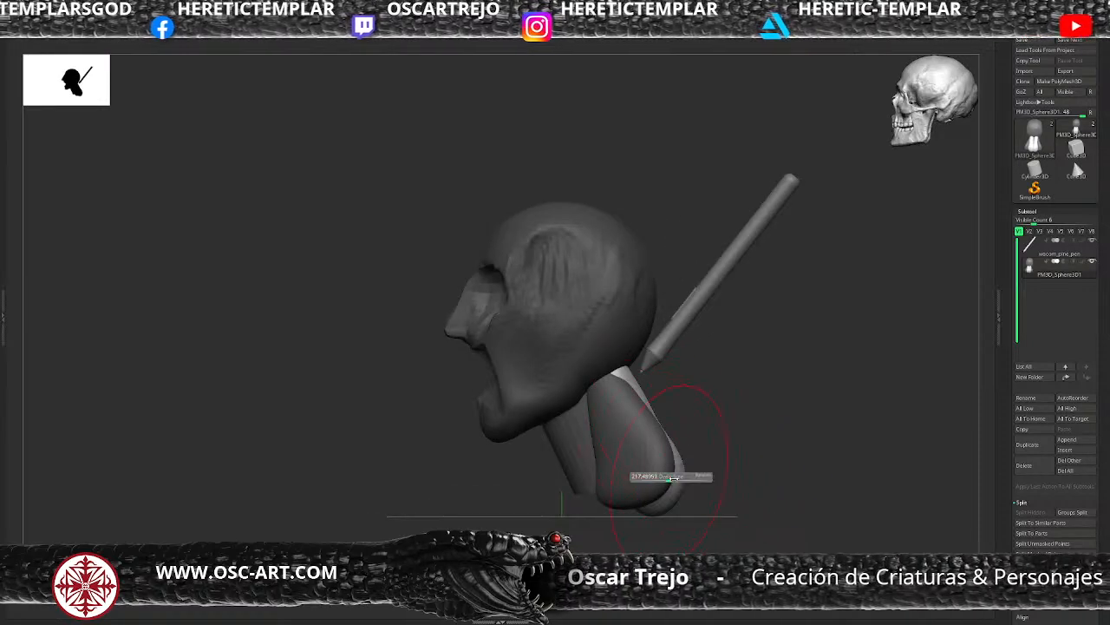
pyautogui.moveTo(677, 491); pyautogui.dragTo(673, 421, button='right')
pyautogui.press('s')
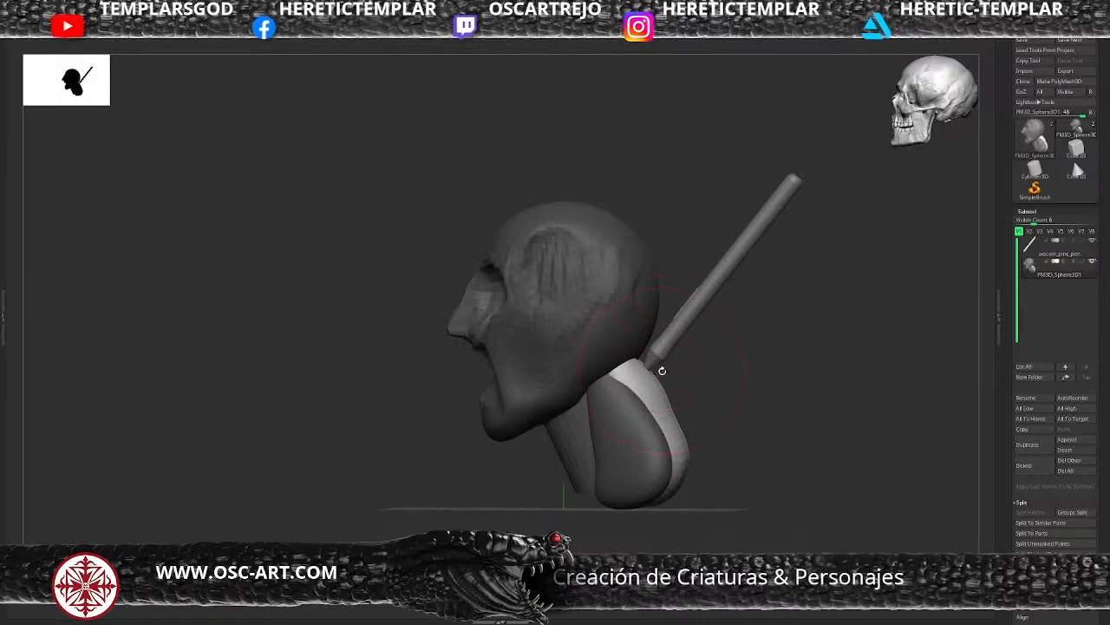
pyautogui.moveTo(654, 387)
pyautogui.mouseDown(button='right')
pyautogui.moveTo(638, 375)
pyautogui.moveTo(729, 350)
pyautogui.mouseUp(button='right')
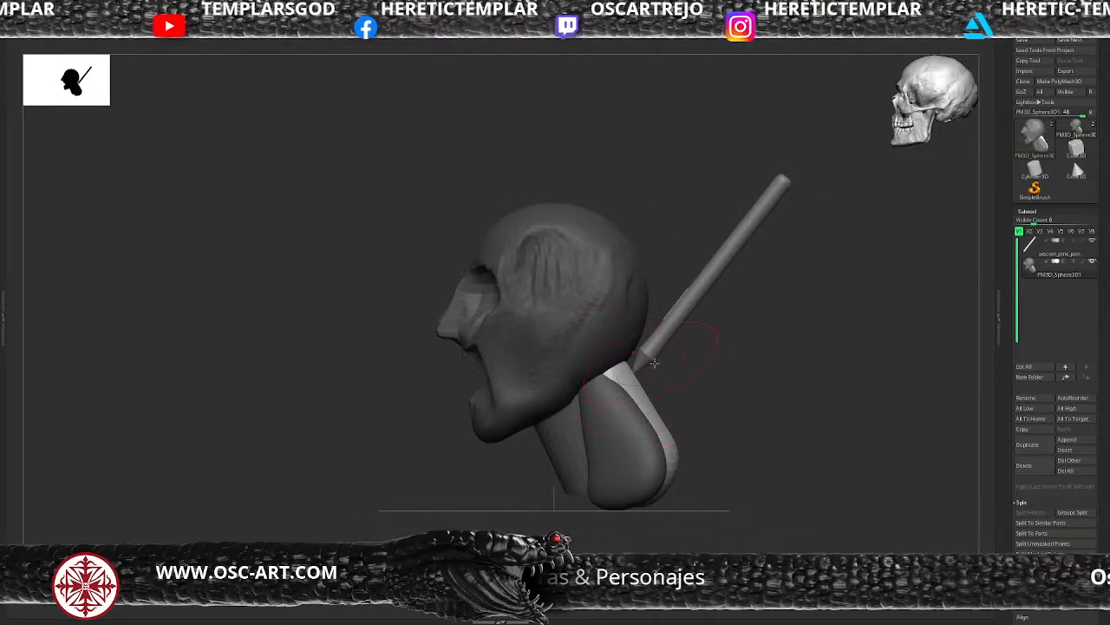
pyautogui.press('s')
pyautogui.moveTo(654, 363); pyautogui.dragTo(702, 392, button='right')
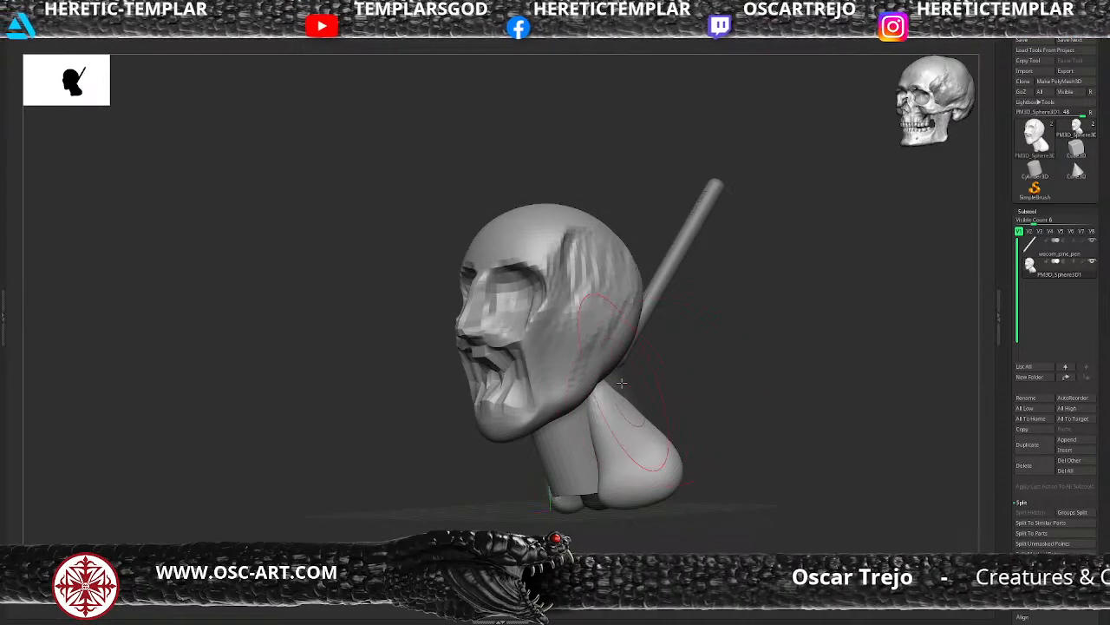
# Adjust the sides of the lower head with the Move Topological brush and bring back the hidden interface
pyautogui.moveTo(683, 390); pyautogui.dragTo(618, 390)
pyautogui.moveTo(675, 354); pyautogui.dragTo(620, 346)
pyautogui.moveTo(517, 359); pyautogui.dragTo(525, 373)
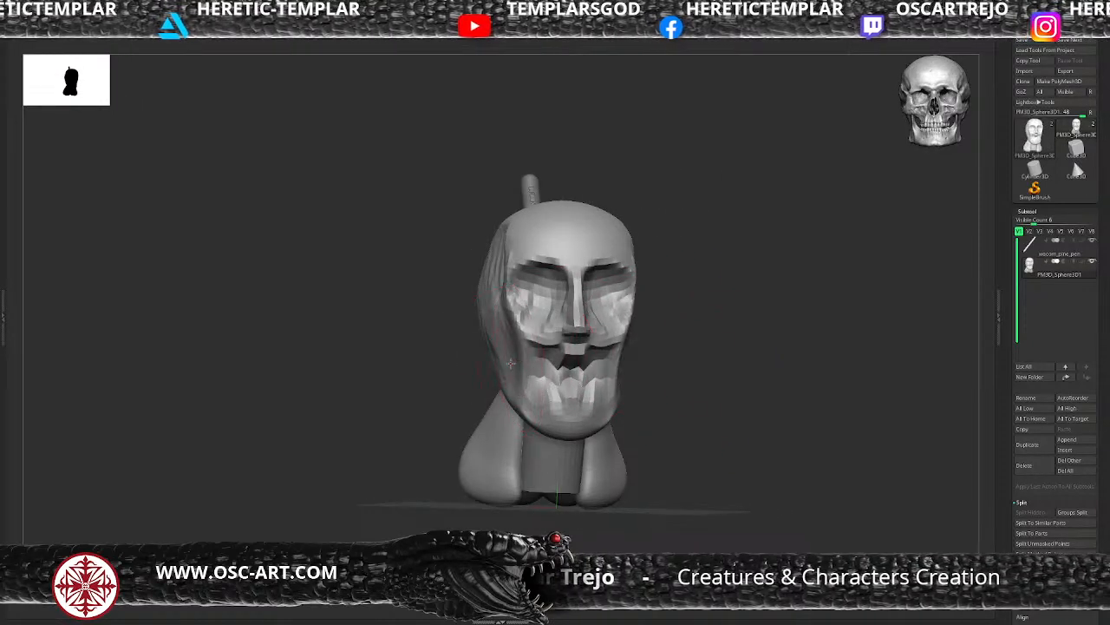
pyautogui.moveTo(695, 331); pyautogui.dragTo(657, 314)
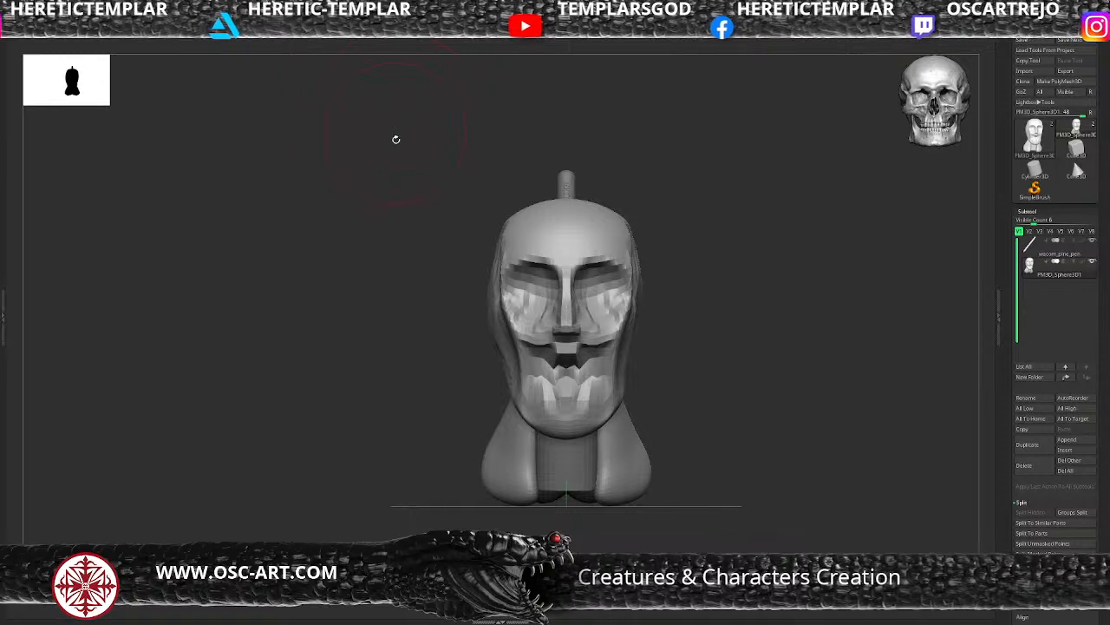
pyautogui.press('Tab')
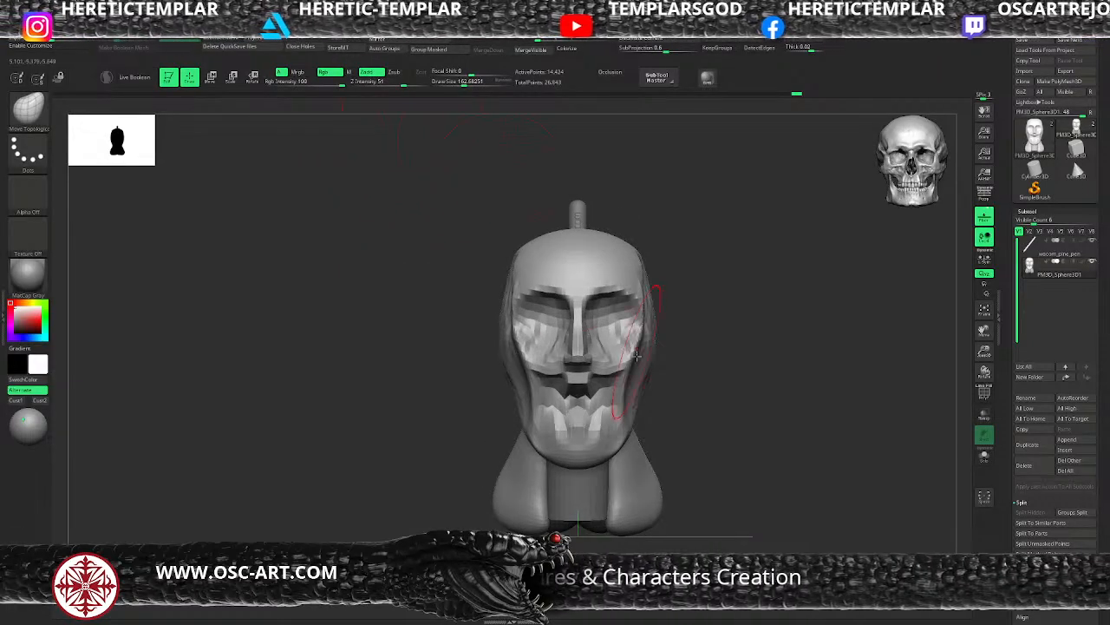
pyautogui.moveTo(729, 377); pyautogui.dragTo(702, 381)
# Pull the mouth corners back toward the jaw hinge with the Move brush to open the mouth wide in profile
pyautogui.press('b')
pyautogui.press('m')
pyautogui.press('v')
pyautogui.moveTo(506, 463); pyautogui.dragTo(491, 512)
pyautogui.press('s')
pyautogui.moveTo(496, 416); pyautogui.dragTo(488, 417)
pyautogui.moveTo(483, 406); pyautogui.dragTo(571, 381)
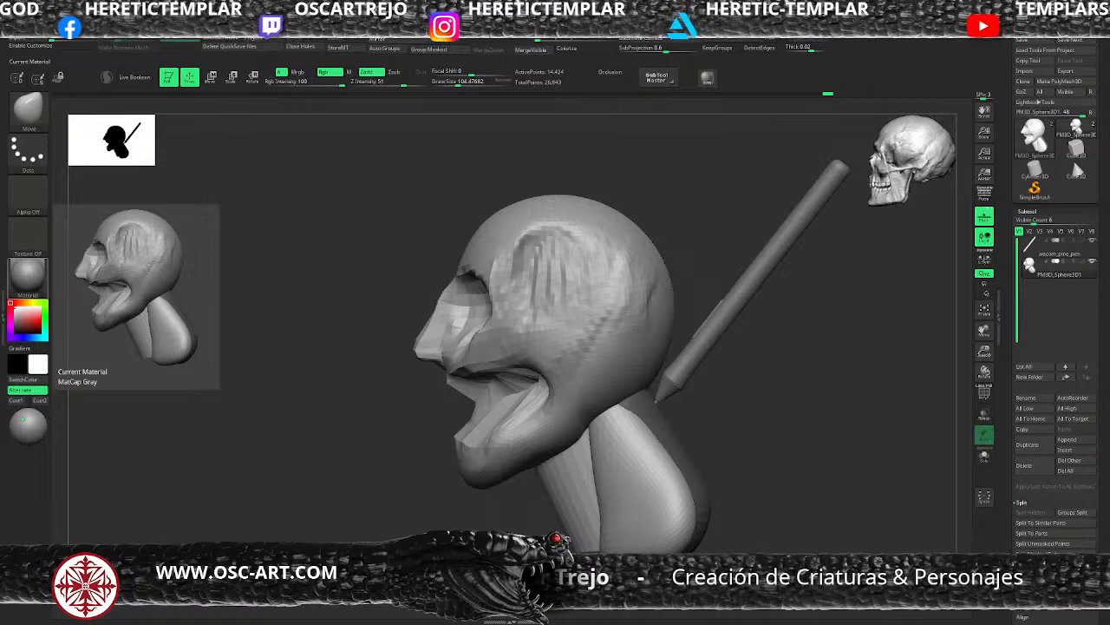
pyautogui.press('shift')
pyautogui.moveTo(523, 386); pyautogui.dragTo(508, 383)
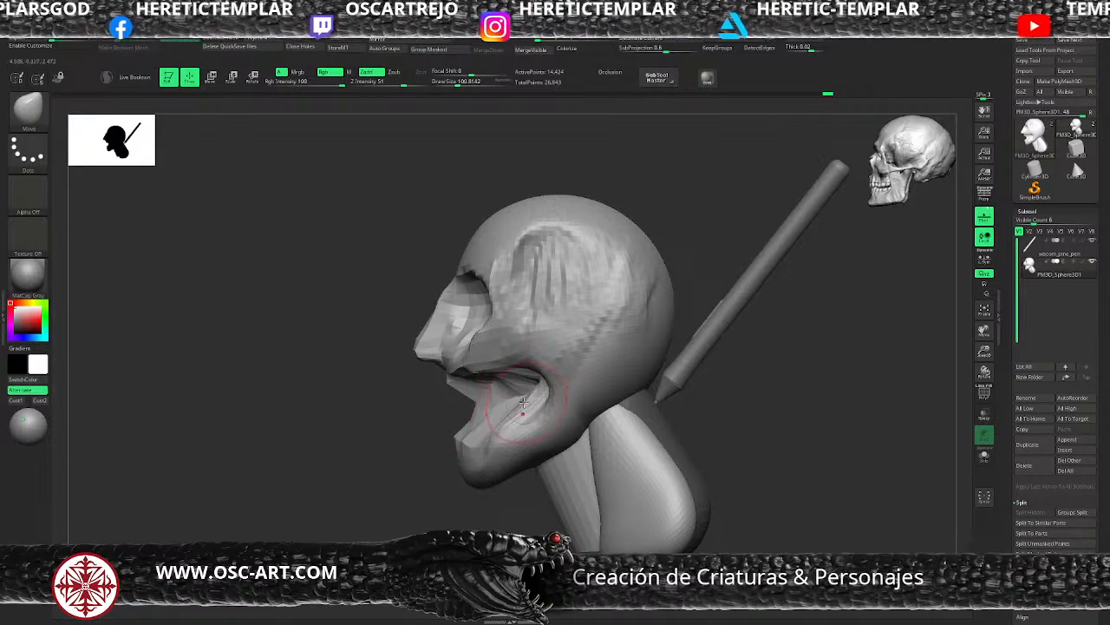
# Reshape the upper lip and inner mouth from below with a smaller Move brush, and refine the mouth corner from the side
pyautogui.moveTo(462, 393)
pyautogui.mouseDown(button='right')
pyautogui.moveTo(536, 396)
pyautogui.moveTo(459, 417)
pyautogui.moveTo(486, 425)
pyautogui.moveTo(622, 356)
pyautogui.moveTo(457, 351)
pyautogui.mouseUp(button='right')
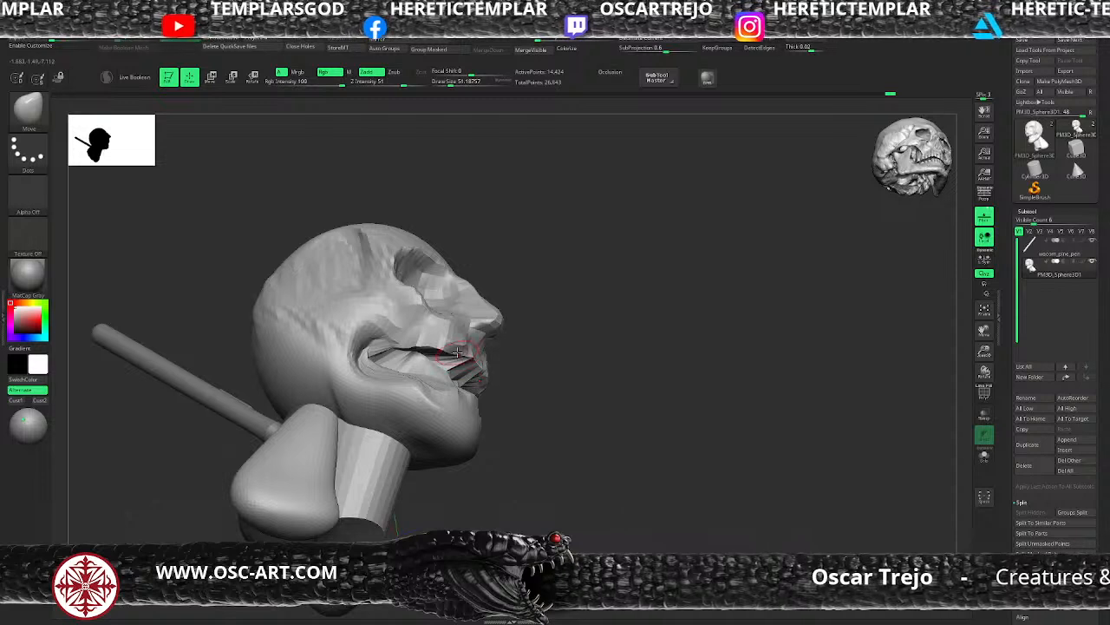
pyautogui.moveTo(457, 352); pyautogui.dragTo(467, 358)
pyautogui.keyDown('shift'); pyautogui.moveTo(531, 347); pyautogui.dragTo(515, 369); pyautogui.keyUp('shift')
pyautogui.moveTo(454, 352)
pyautogui.keyDown('shift'); pyautogui.mouseDown()
pyautogui.moveTo(472, 367)
pyautogui.moveTo(376, 356)
pyautogui.moveTo(390, 382)
pyautogui.mouseUp(); pyautogui.keyUp('shift')
pyautogui.press('s')
pyautogui.moveTo(382, 364); pyautogui.dragTo(508, 354, button='right')
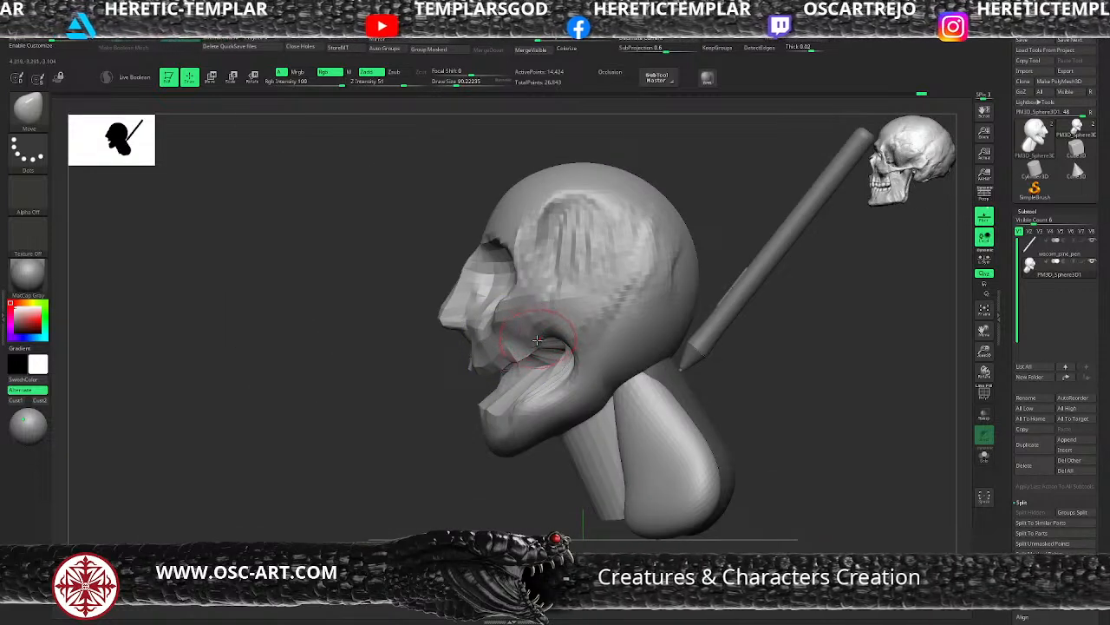
pyautogui.moveTo(536, 340)
pyautogui.mouseDown()
pyautogui.moveTo(544, 348)
pyautogui.moveTo(539, 320)
pyautogui.moveTo(565, 336)
pyautogui.moveTo(604, 322)
pyautogui.mouseUp()
# Carve a vertical groove down the back of the cheek and creases on the front of the lower jaw with the DamStandard brush
pyautogui.press('b')
pyautogui.press('d')
pyautogui.press('s')
pyautogui.press('s')
pyautogui.moveTo(614, 297)
pyautogui.mouseDown()
pyautogui.moveTo(616, 344)
pyautogui.moveTo(602, 278)
pyautogui.moveTo(601, 378)
pyautogui.moveTo(520, 425)
pyautogui.mouseUp()
pyautogui.press('s')
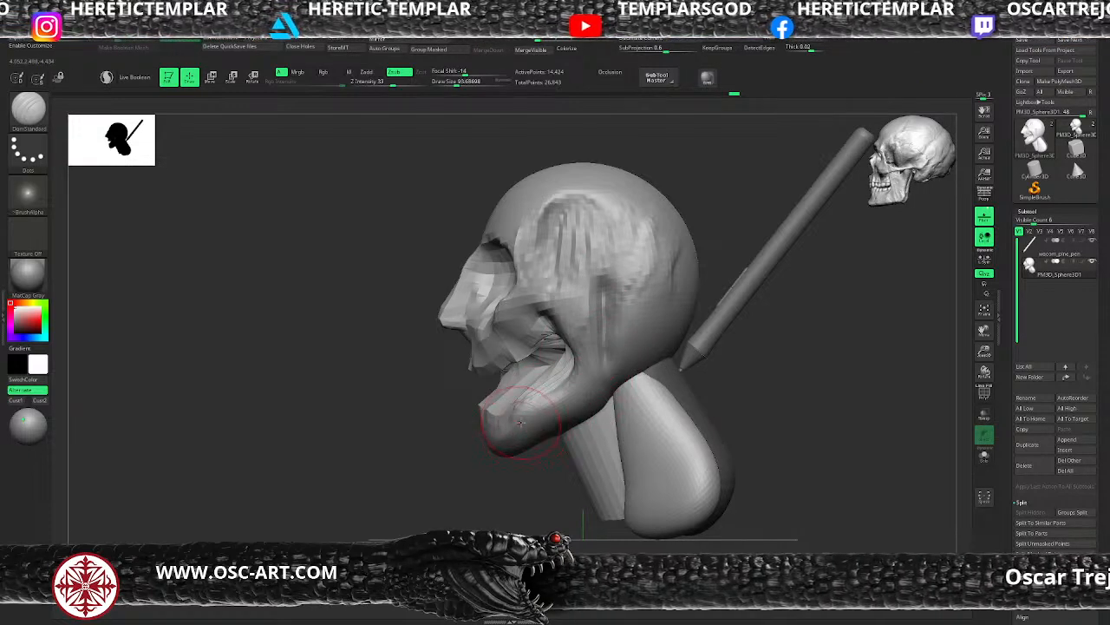
pyautogui.press('s')
pyautogui.moveTo(550, 386)
pyautogui.mouseDown()
pyautogui.moveTo(521, 402)
pyautogui.moveTo(519, 423)
pyautogui.mouseUp()
pyautogui.moveTo(416, 433)
pyautogui.mouseDown()
pyautogui.moveTo(488, 426)
pyautogui.moveTo(463, 427)
pyautogui.moveTo(513, 394)
pyautogui.mouseUp()
pyautogui.keyDown('shift'); pyautogui.moveTo(447, 472); pyautogui.dragTo(381, 468); pyautogui.keyUp('shift')
# Reshape the lower lip and the inside of the lower jaw with the Move brush
pyautogui.press('b')
pyautogui.press('m')
pyautogui.press('v')
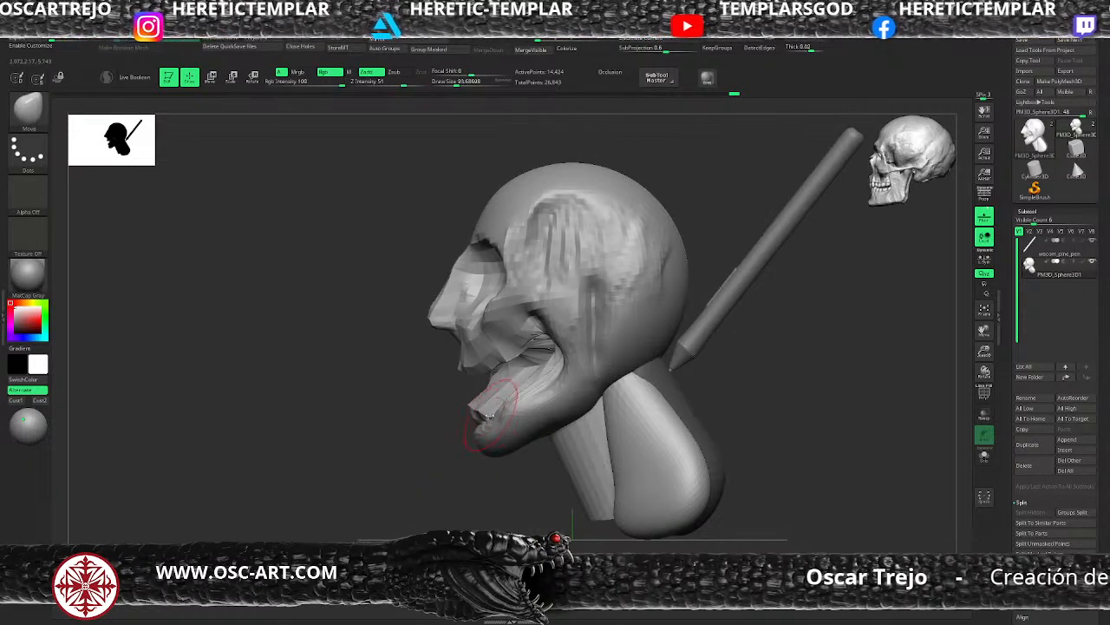
pyautogui.press('s')
pyautogui.moveTo(497, 382); pyautogui.dragTo(554, 345)
pyautogui.moveTo(437, 447)
pyautogui.mouseDown()
pyautogui.moveTo(452, 463)
pyautogui.moveTo(467, 450)
pyautogui.moveTo(460, 466)
pyautogui.moveTo(503, 458)
pyautogui.mouseUp()
# Carve a crease along the inner edge of the lower lip with the DamStandard brush and check it from the front
pyautogui.press('b')
pyautogui.press('d')
pyautogui.press('s')
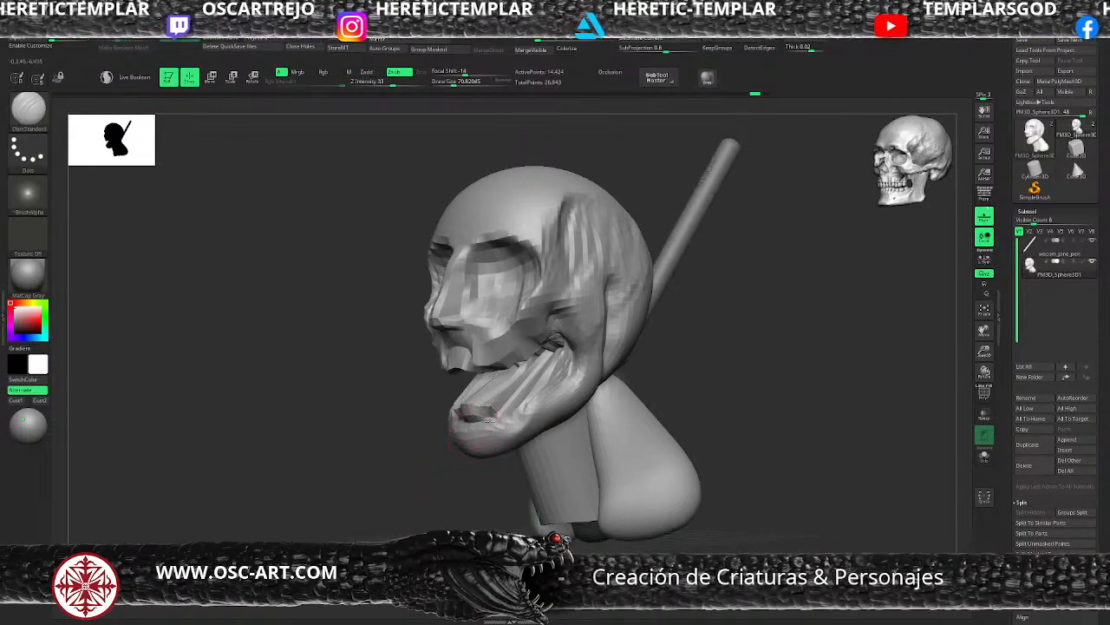
pyautogui.moveTo(729, 356)
pyautogui.keyDown('shift'); pyautogui.mouseDown()
pyautogui.moveTo(684, 318)
pyautogui.moveTo(667, 347)
pyautogui.mouseUp(); pyautogui.keyUp('shift')
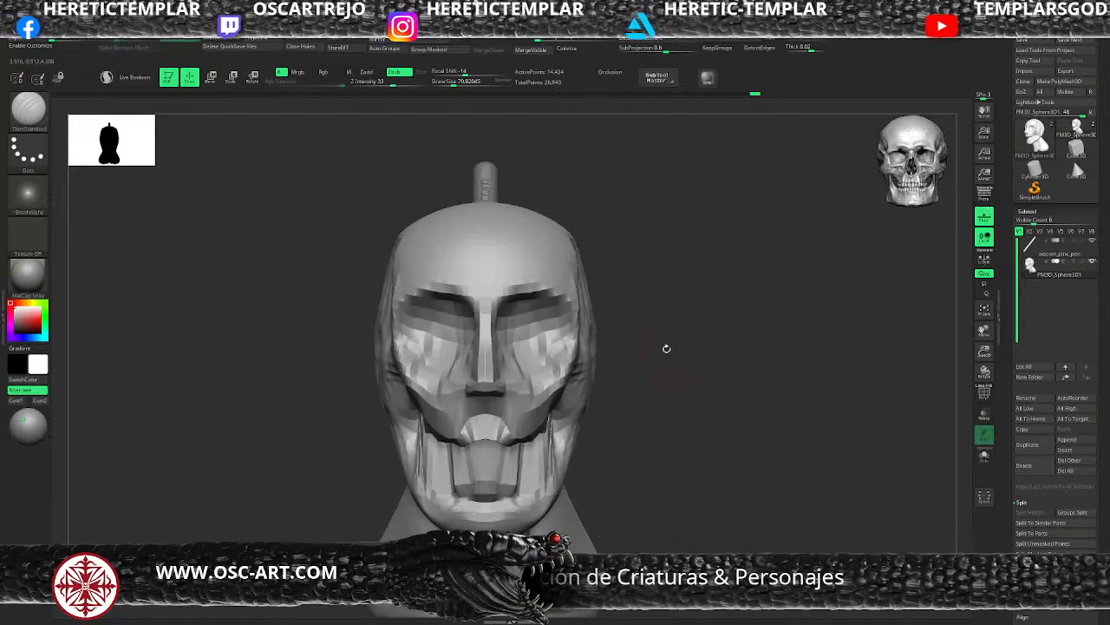
# Build up volume on the brow and around the eye sockets with the ClayBuildup brush
pyautogui.press('b')
pyautogui.press('c')
pyautogui.press('b')
pyautogui.press('s')
pyautogui.moveTo(506, 303)
pyautogui.mouseDown()
pyautogui.moveTo(566, 304)
pyautogui.moveTo(617, 267)
pyautogui.mouseUp()
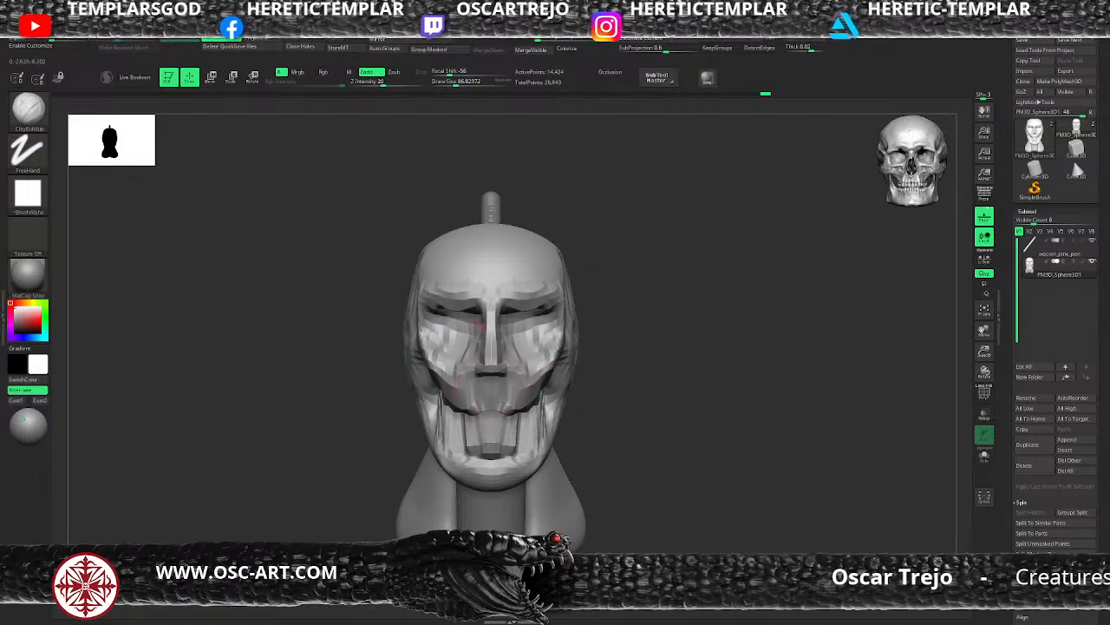
# Reshape the lower edge of the upper lip from the front with a resized Move brush
pyautogui.press('b')
pyautogui.press('m')
pyautogui.press('v')
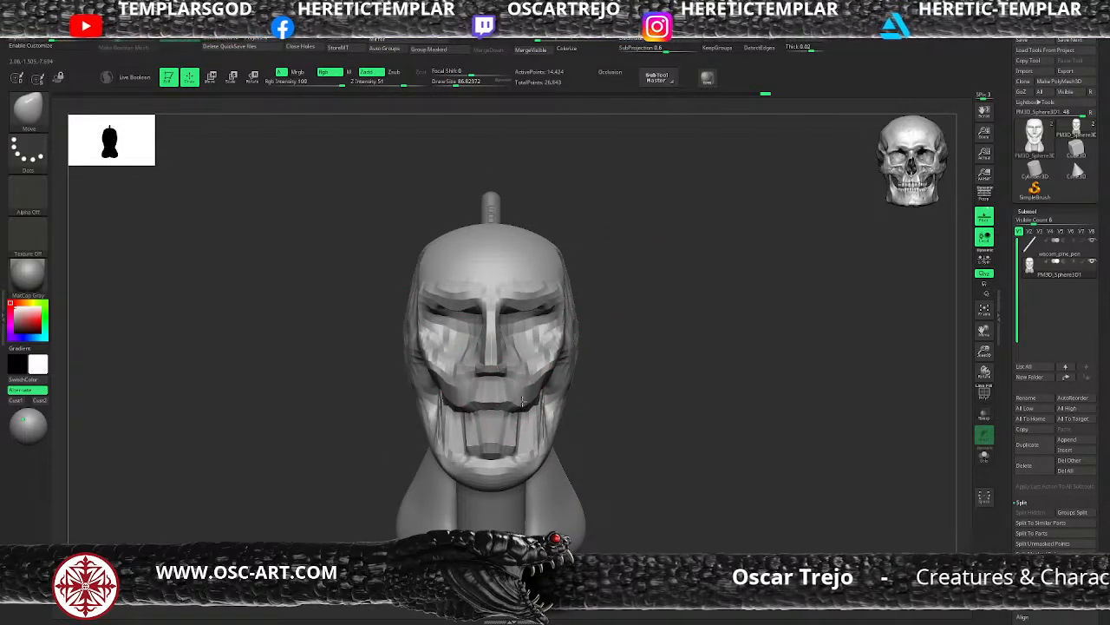
pyautogui.moveTo(523, 402); pyautogui.dragTo(521, 401)
pyautogui.press('s')
pyautogui.click(503, 401)
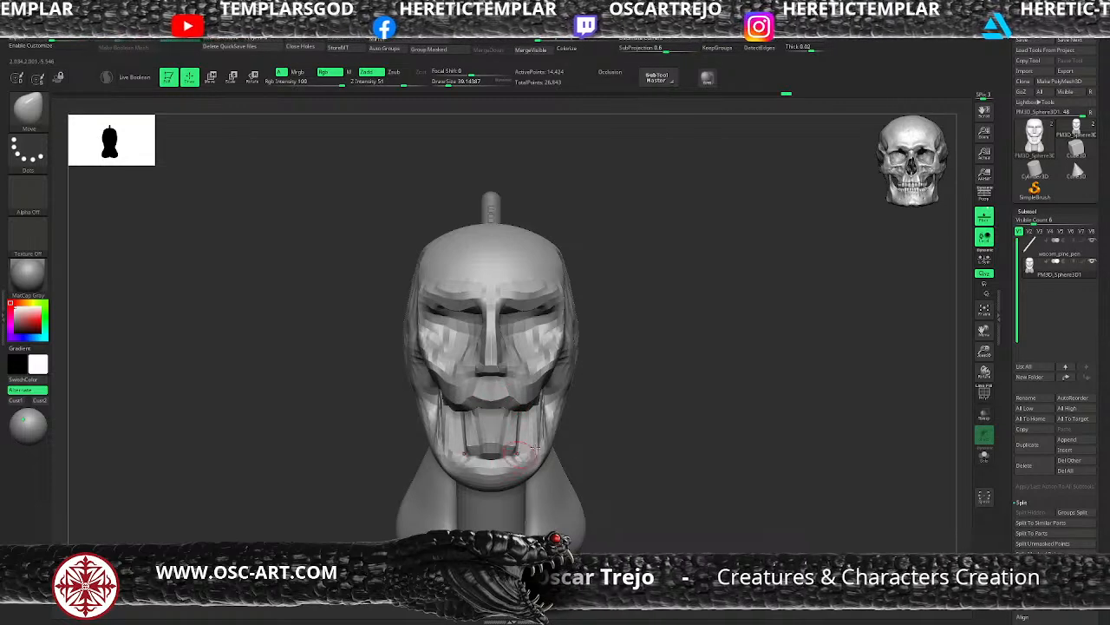
# Adjust the lower lip and the side of the open mouth with a smaller Move brush, checking from the side
pyautogui.moveTo(599, 442)
pyautogui.mouseDown(button='right')
pyautogui.moveTo(555, 439)
pyautogui.moveTo(486, 478)
pyautogui.moveTo(548, 473)
pyautogui.mouseUp(button='right')
pyautogui.press('s')
pyautogui.click(540, 439)
pyautogui.keyDown('ctrl'); pyautogui.moveTo(721, 424); pyautogui.dragTo(744, 406, button='right'); pyautogui.keyUp('ctrl')
pyautogui.keyDown('shift'); pyautogui.moveTo(744, 406); pyautogui.dragTo(779, 369, button='right'); pyautogui.keyUp('shift')
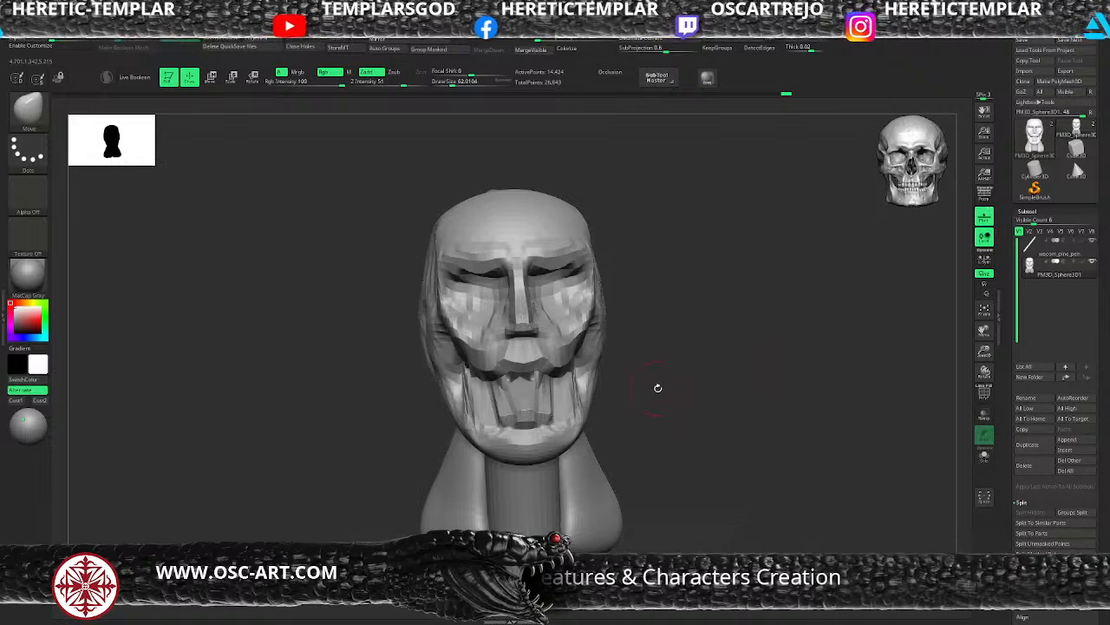
pyautogui.moveTo(657, 388); pyautogui.dragTo(583, 422, button='right')
pyautogui.moveTo(504, 446)
pyautogui.mouseDown()
pyautogui.moveTo(475, 420)
pyautogui.moveTo(438, 419)
pyautogui.mouseUp()
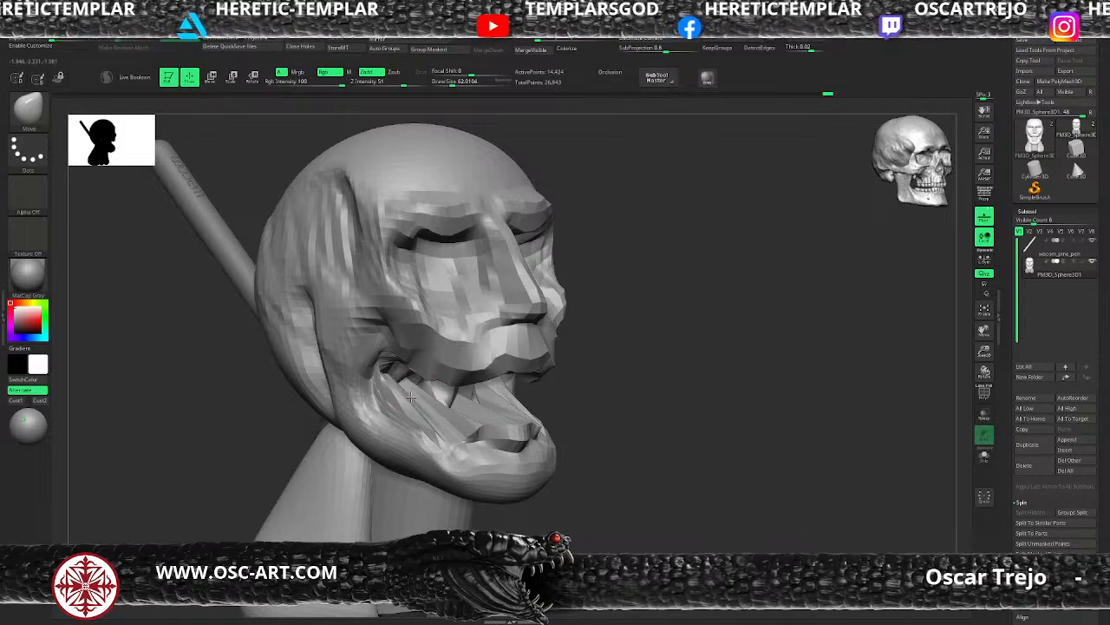
pyautogui.moveTo(599, 382)
pyautogui.keyDown('shift'); pyautogui.mouseDown()
pyautogui.moveTo(588, 360)
pyautogui.moveTo(617, 364)
pyautogui.moveTo(582, 315)
pyautogui.moveTo(592, 312)
pyautogui.moveTo(641, 371)
pyautogui.moveTo(602, 367)
pyautogui.mouseUp(); pyautogui.keyUp('shift')
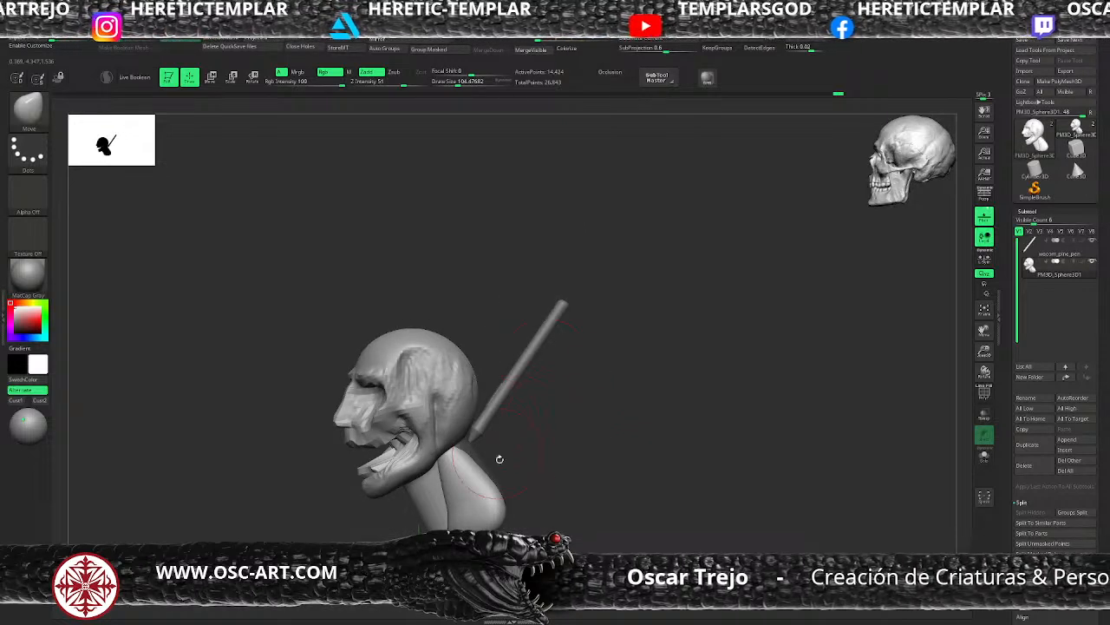
# Insert a primitive sphere on the side of the neck below the jaw hinge and reset its gizmo orientation
pyautogui.press('b')
pyautogui.press('i')
pyautogui.press('p')
pyautogui.moveTo(442, 481); pyautogui.dragTo(446, 489)
pyautogui.press('w')
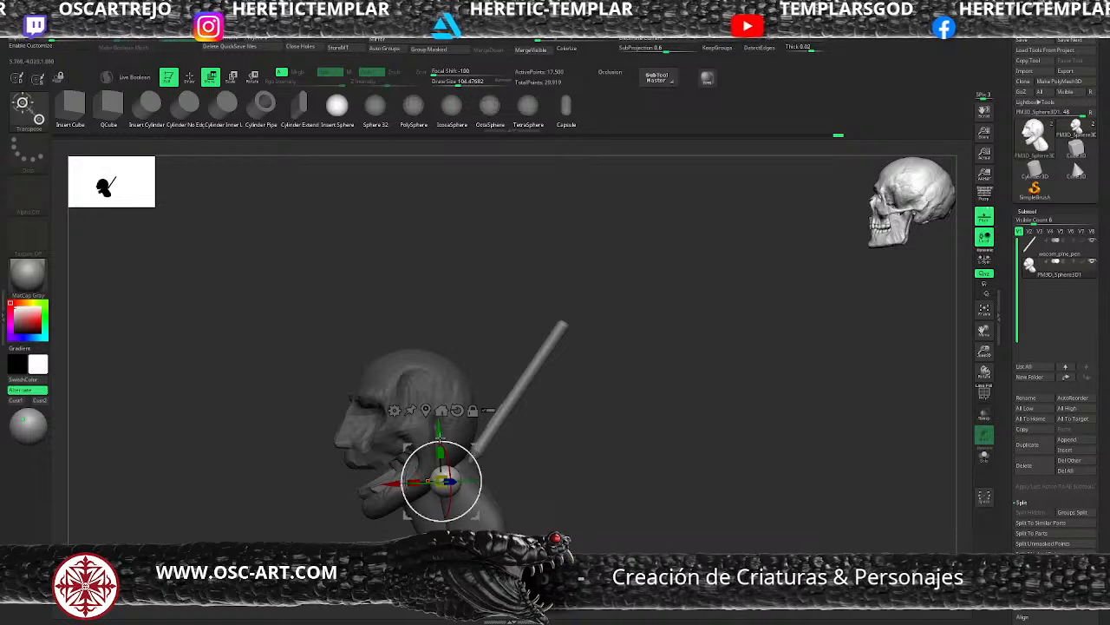
pyautogui.keyDown('alt'); pyautogui.click(426, 411); pyautogui.keyUp('alt')
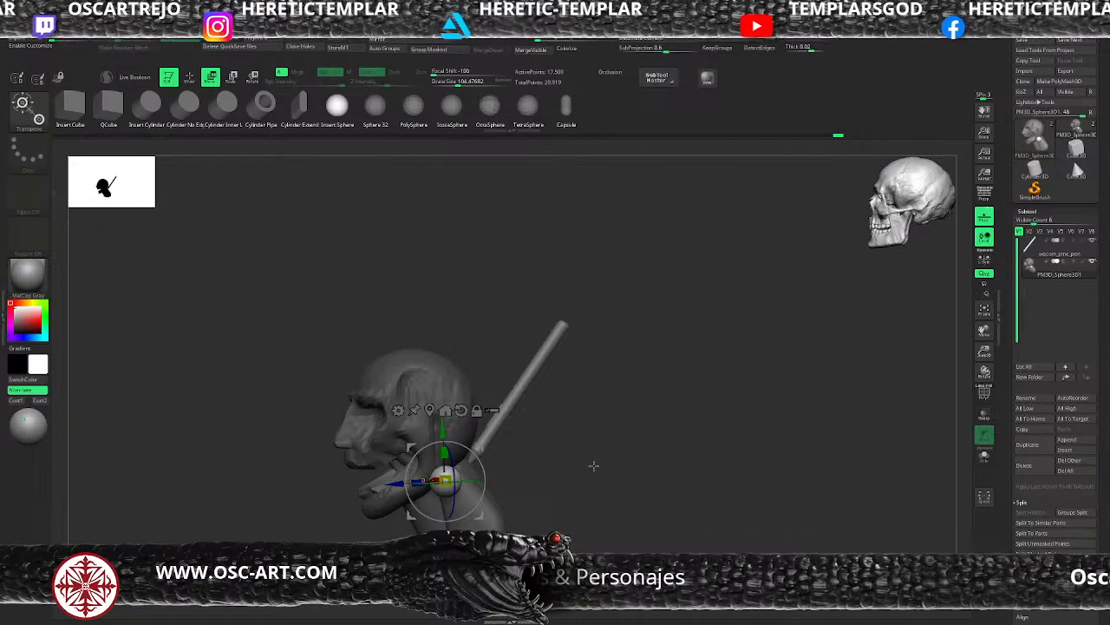
pyautogui.keyDown('shift'); pyautogui.moveTo(594, 466); pyautogui.dragTo(572, 472); pyautogui.keyUp('shift')
# Stretch the sphere with the Move brush into a long, thin neck muscle running from behind the jaw to the neck base
pyautogui.press('q')
pyautogui.press('s')
pyautogui.moveTo(449, 497); pyautogui.dragTo(447, 528)
pyautogui.moveTo(559, 499); pyautogui.dragTo(599, 501)
pyautogui.moveTo(435, 495)
pyautogui.mouseDown()
pyautogui.moveTo(421, 471)
pyautogui.moveTo(511, 470)
pyautogui.mouseUp()
pyautogui.press('s')
pyautogui.moveTo(434, 524)
pyautogui.mouseDown()
pyautogui.moveTo(418, 513)
pyautogui.moveTo(423, 536)
pyautogui.moveTo(420, 487)
pyautogui.mouseUp()
pyautogui.press('s')
pyautogui.moveTo(484, 467)
pyautogui.keyDown('shift'); pyautogui.mouseDown()
pyautogui.moveTo(448, 467)
pyautogui.moveTo(420, 488)
pyautogui.moveTo(424, 480)
pyautogui.mouseUp(); pyautogui.keyUp('shift')
pyautogui.press('s')
pyautogui.press('s')
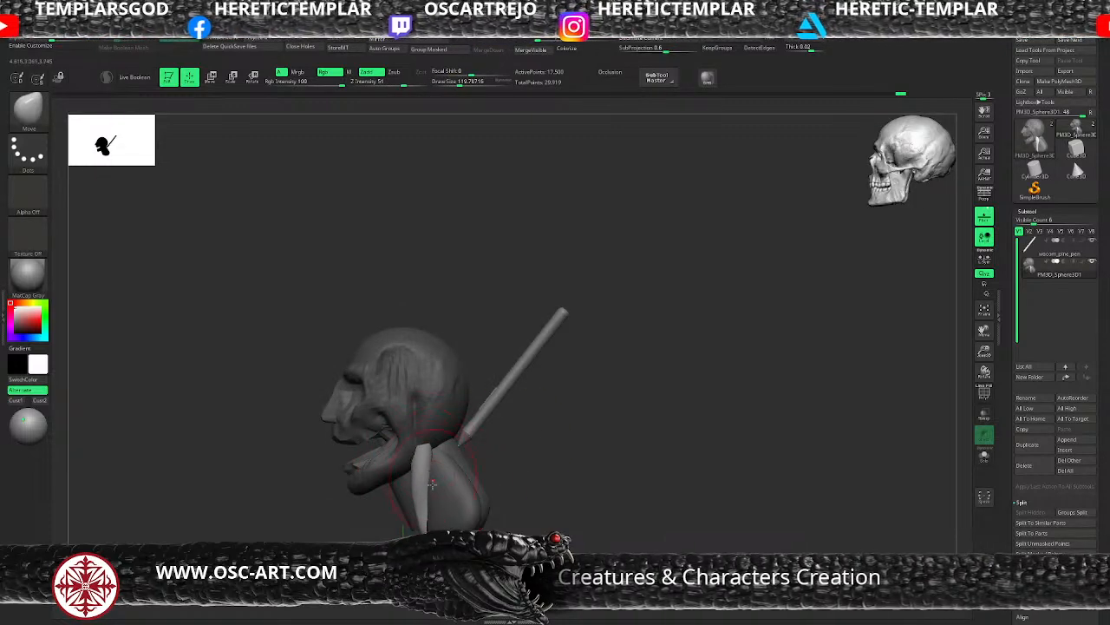
pyautogui.press('s')
pyautogui.moveTo(416, 531)
pyautogui.mouseDown()
pyautogui.moveTo(471, 484)
pyautogui.moveTo(519, 465)
pyautogui.moveTo(523, 446)
pyautogui.moveTo(550, 469)
pyautogui.mouseUp()
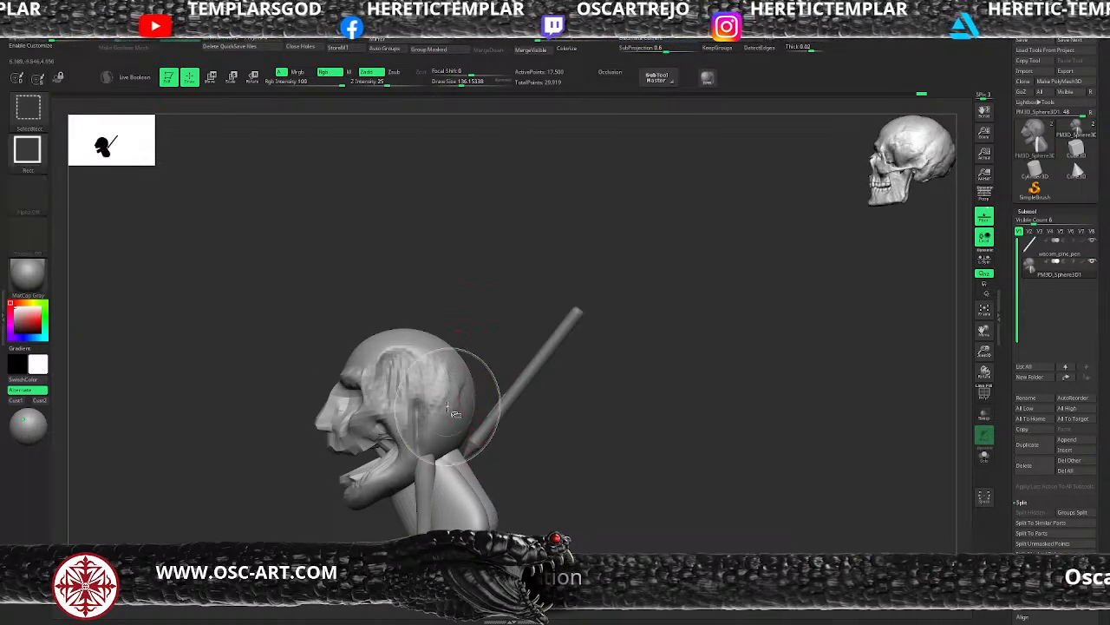
# Isolate the head to mask it, restore all parts and invert the mask so only the neck pieces are protected
pyautogui.keyDown('ctrl'); pyautogui.keyDown('shift'); pyautogui.click(464, 398); pyautogui.keyUp('shift'); pyautogui.keyUp('ctrl')
pyautogui.keyDown('ctrl'); pyautogui.keyDown('shift'); pyautogui.moveTo(555, 379); pyautogui.dragTo(540, 392); pyautogui.keyUp('shift'); pyautogui.keyUp('ctrl')
pyautogui.keyDown('ctrl'); pyautogui.keyDown('shift'); pyautogui.moveTo(361, 560); pyautogui.dragTo(426, 549); pyautogui.keyUp('shift'); pyautogui.keyUp('ctrl')
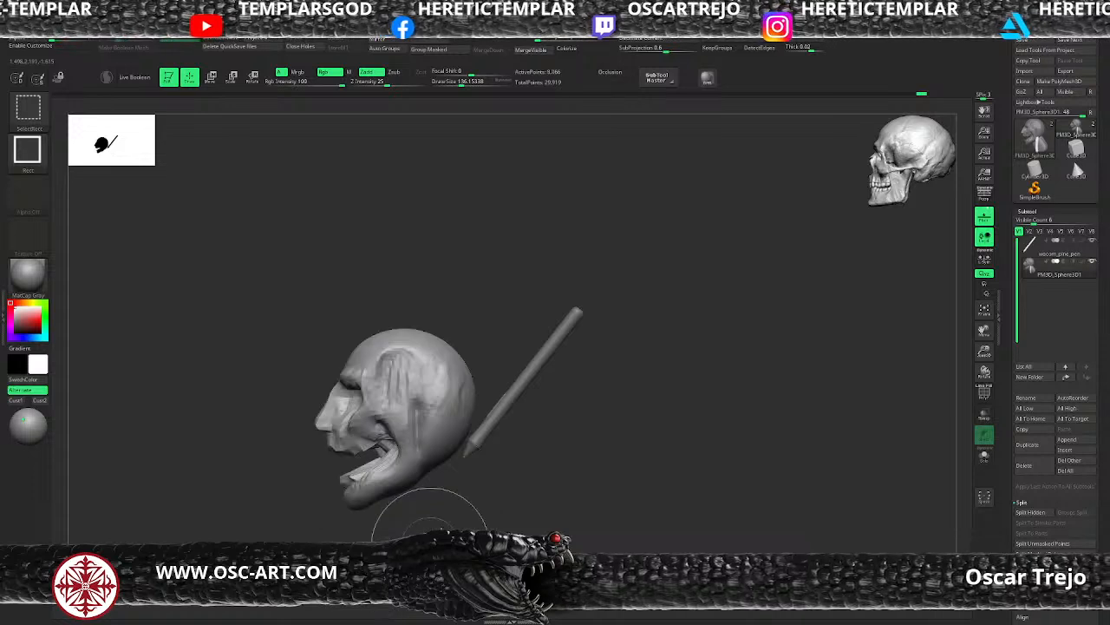
pyautogui.keyDown('ctrl'); pyautogui.moveTo(605, 241); pyautogui.dragTo(468, 377); pyautogui.keyUp('ctrl')
pyautogui.keyDown('ctrl'); pyautogui.keyDown('shift'); pyautogui.click(356, 560); pyautogui.keyUp('shift'); pyautogui.keyUp('ctrl')
pyautogui.keyDown('ctrl'); pyautogui.click(524, 549); pyautogui.keyUp('ctrl')
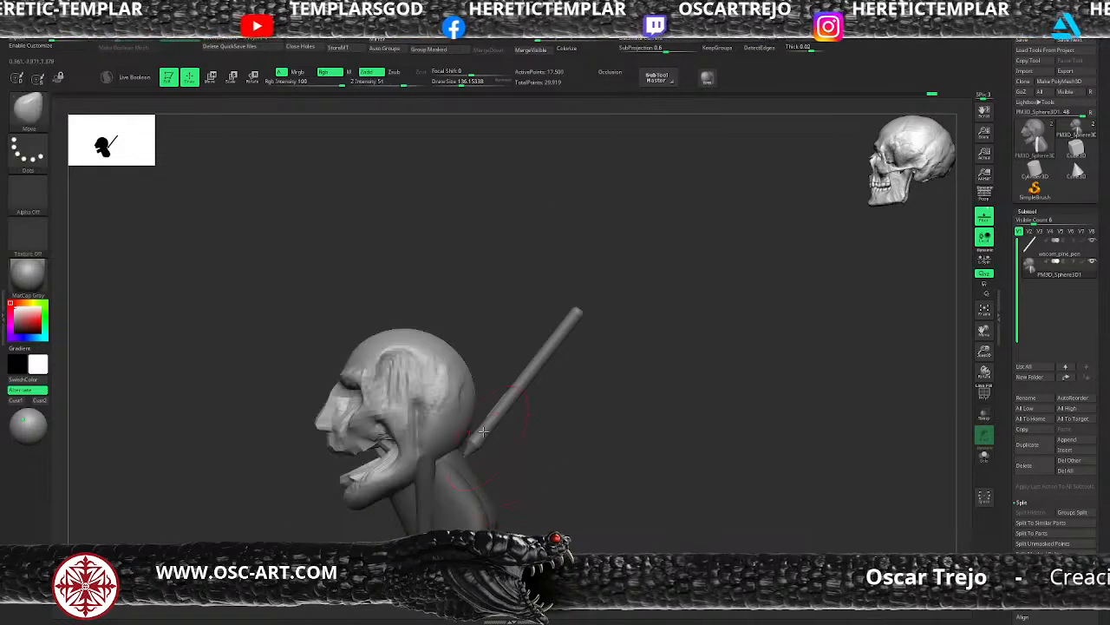
# Tilt the unmasked head back with the gizmo and reposition it over the neck
pyautogui.press('w')
pyautogui.moveTo(461, 437)
pyautogui.keyDown('alt'); pyautogui.mouseDown()
pyautogui.moveTo(479, 415)
pyautogui.moveTo(476, 438)
pyautogui.mouseUp(); pyautogui.keyUp('alt')
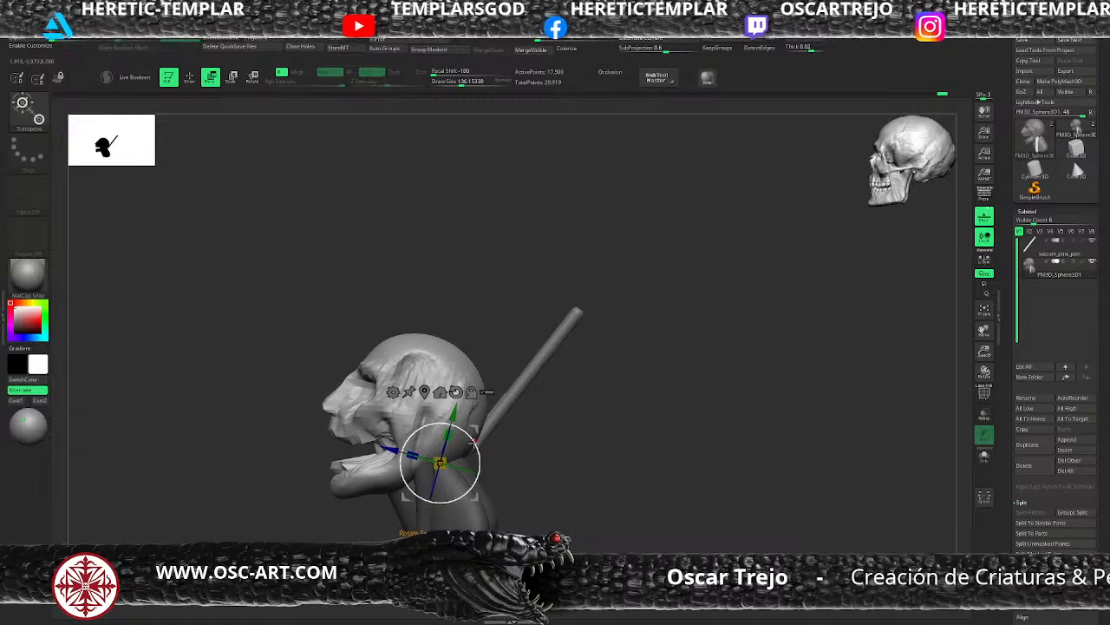
pyautogui.press('q')
pyautogui.moveTo(538, 454); pyautogui.dragTo(625, 442)
pyautogui.press('w')
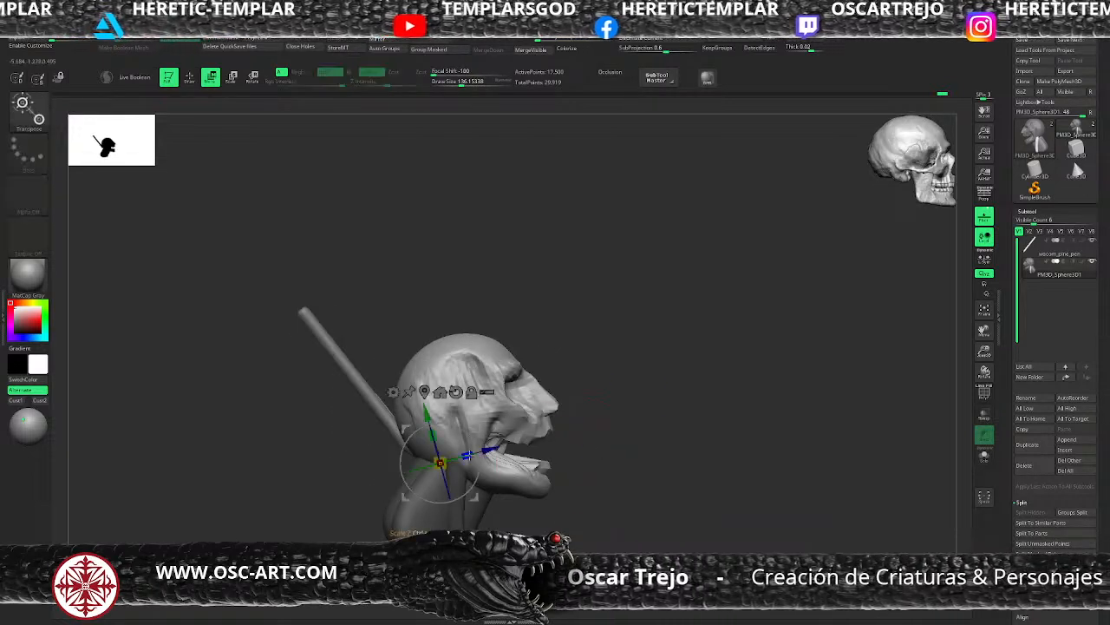
pyautogui.moveTo(466, 439); pyautogui.dragTo(463, 436)
pyautogui.press('q')
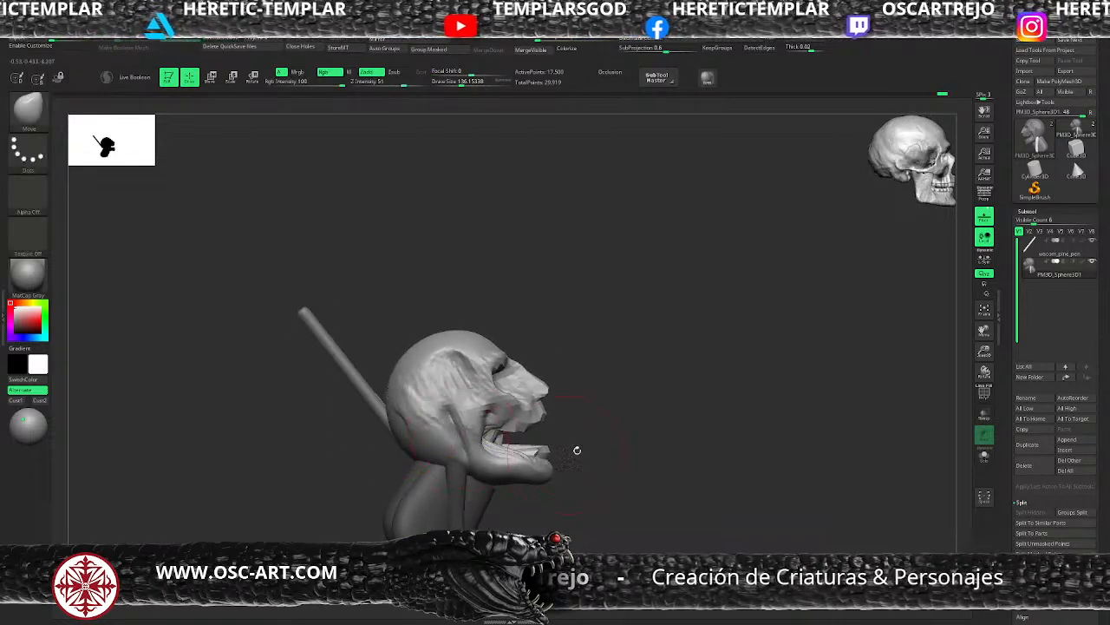
# Mask the lower jaw, invert the mask and rotate the jaw further open with the gizmo
pyautogui.keyDown('ctrl'); pyautogui.moveTo(599, 435); pyautogui.dragTo(523, 512); pyautogui.keyUp('ctrl')
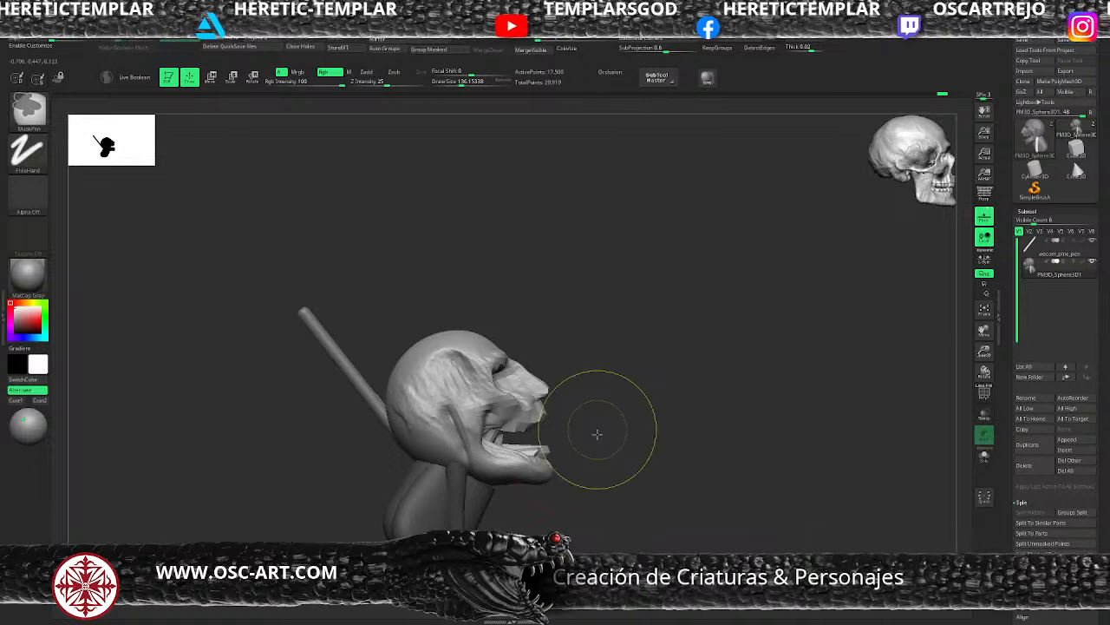
pyautogui.moveTo(597, 433)
pyautogui.keyDown('ctrl'); pyautogui.mouseDown()
pyautogui.moveTo(577, 467)
pyautogui.moveTo(447, 532)
pyautogui.mouseUp(); pyautogui.keyUp('ctrl')
pyautogui.keyDown('ctrl'); pyautogui.keyDown('shift'); pyautogui.click(520, 471); pyautogui.keyUp('shift'); pyautogui.keyUp('ctrl')
pyautogui.keyDown('ctrl'); pyautogui.keyDown('shift'); pyautogui.click(595, 453); pyautogui.keyUp('shift'); pyautogui.keyUp('ctrl')
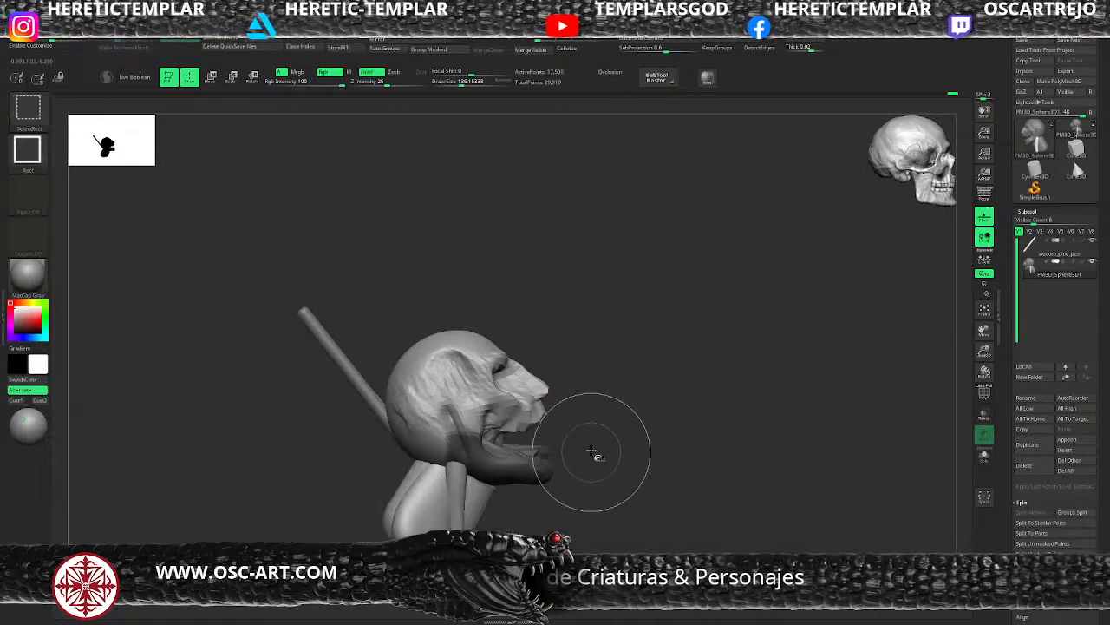
pyautogui.keyDown('ctrl'); pyautogui.click(576, 425); pyautogui.keyUp('ctrl')
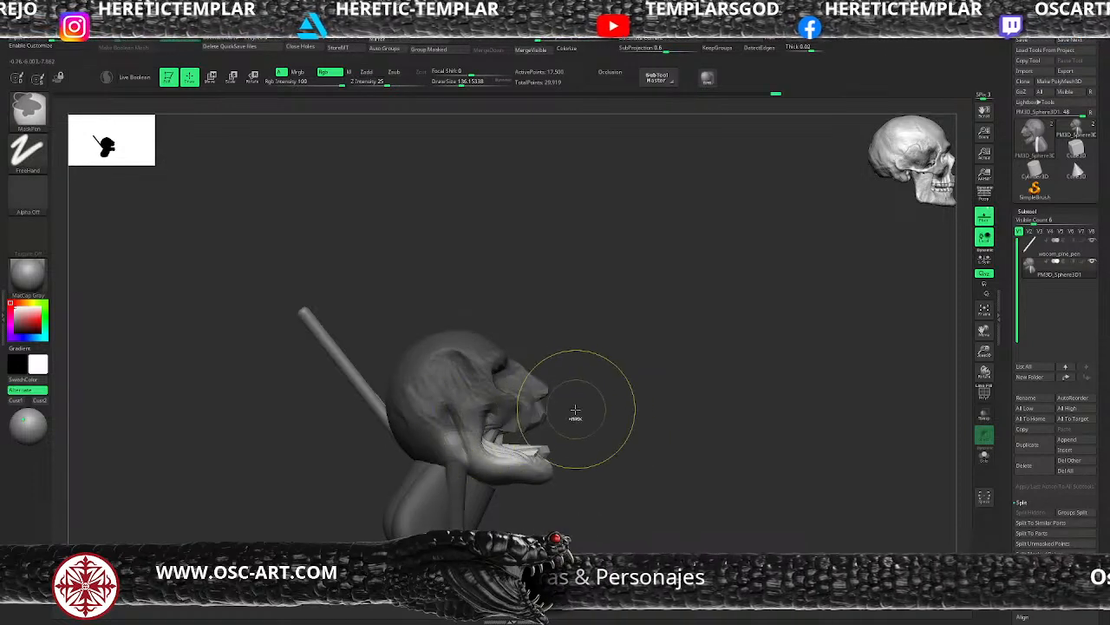
pyautogui.moveTo(598, 352)
pyautogui.keyDown('ctrl'); pyautogui.mouseDown()
pyautogui.moveTo(538, 402)
pyautogui.moveTo(447, 439)
pyautogui.moveTo(507, 411)
pyautogui.moveTo(569, 411)
pyautogui.moveTo(568, 431)
pyautogui.moveTo(578, 431)
pyautogui.moveTo(557, 432)
pyautogui.moveTo(451, 513)
pyautogui.mouseUp(); pyautogui.keyUp('ctrl')
pyautogui.press('w')
pyautogui.press('q')
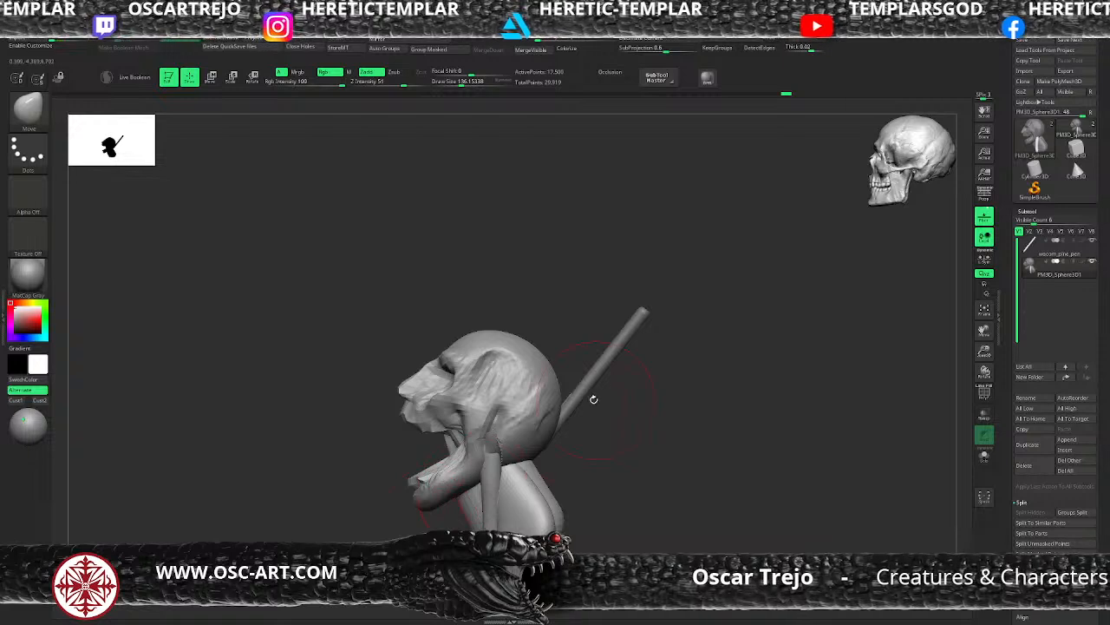
# Select the Wacom pen subtool and lower it behind the skull with the gizmo
pyautogui.keyDown('alt'); pyautogui.click(581, 399); pyautogui.keyUp('alt')
pyautogui.press('w')
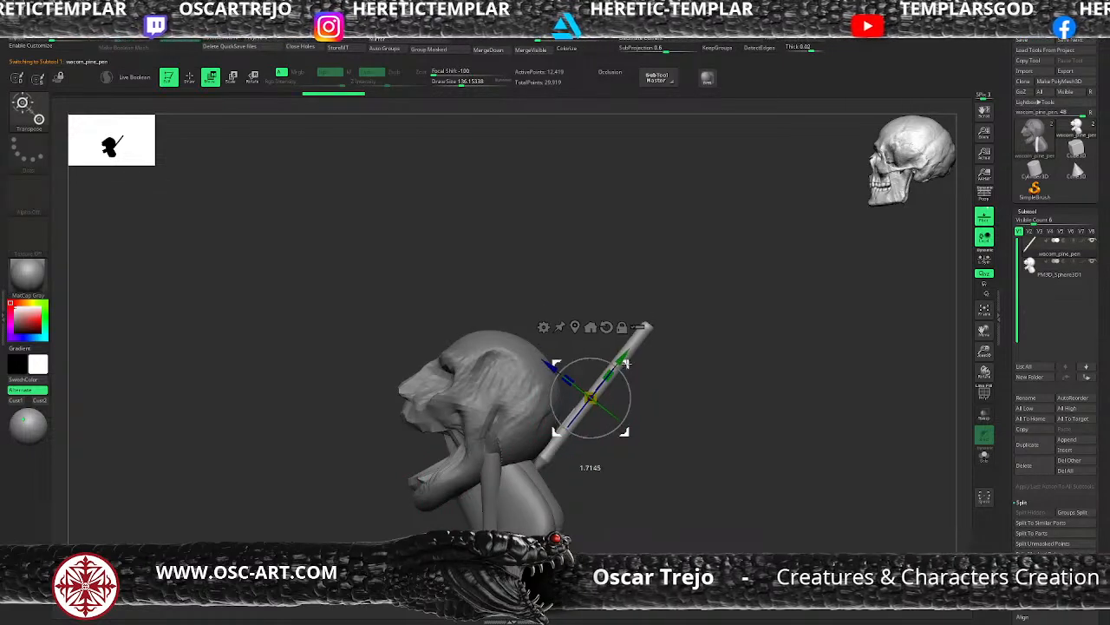
pyautogui.press('q')
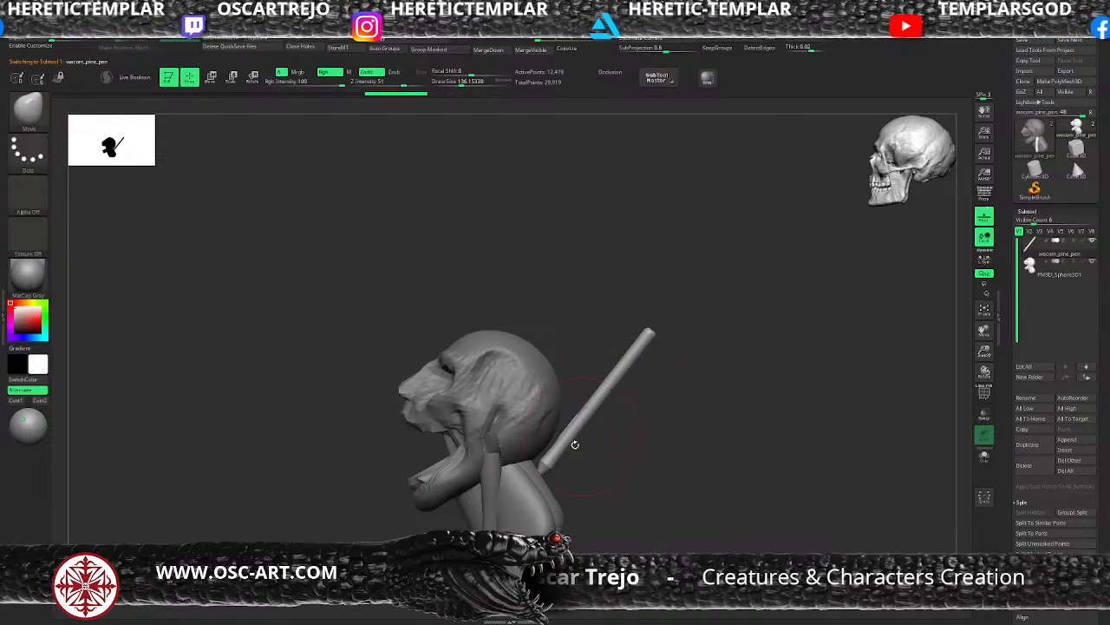
# Select the head subtool and pull the upper end of the back neck muscles toward the skull with the Move Topological brush
pyautogui.keyDown('alt'); pyautogui.click(545, 486); pyautogui.keyUp('alt')
pyautogui.press('b')
pyautogui.press('m')
pyautogui.press('t')
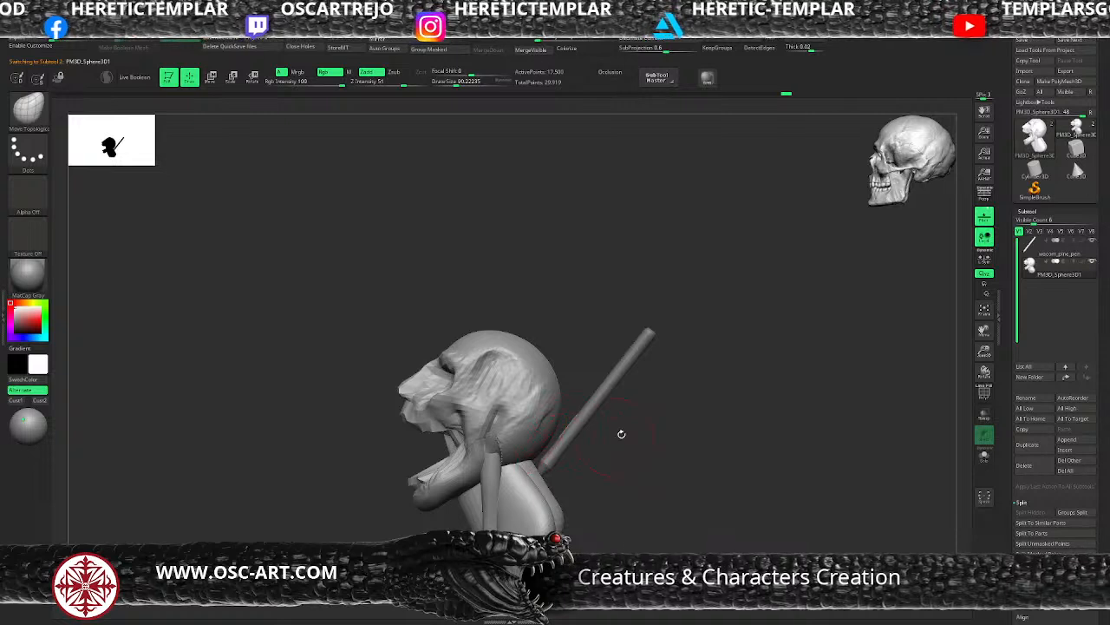
pyautogui.press('s')
pyautogui.moveTo(621, 434)
pyautogui.mouseDown()
pyautogui.moveTo(568, 439)
pyautogui.moveTo(556, 473)
pyautogui.mouseUp()
pyautogui.moveTo(546, 483); pyautogui.dragTo(538, 469)
pyautogui.moveTo(614, 476); pyautogui.dragTo(550, 494)
pyautogui.moveTo(640, 487); pyautogui.dragTo(569, 498)
# Push the lower end of the neck muscles outward and backward with a resized Move Topological brush
pyautogui.press('s')
pyautogui.moveTo(568, 501); pyautogui.dragTo(546, 508)
pyautogui.press('s')
pyautogui.moveTo(566, 495)
pyautogui.mouseDown()
pyautogui.moveTo(575, 494)
pyautogui.moveTo(558, 481)
pyautogui.moveTo(512, 507)
pyautogui.moveTo(564, 520)
pyautogui.mouseUp()
pyautogui.press('s')
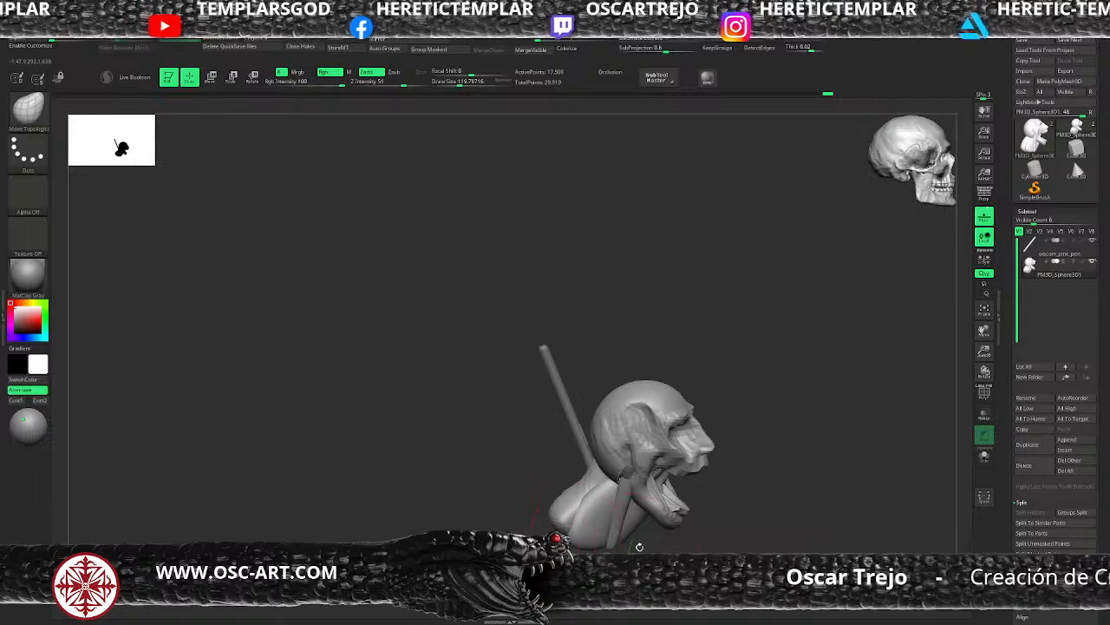
pyautogui.moveTo(639, 546)
pyautogui.mouseDown()
pyautogui.moveTo(580, 512)
pyautogui.moveTo(520, 521)
pyautogui.moveTo(634, 519)
pyautogui.mouseUp()
pyautogui.moveTo(696, 468); pyautogui.dragTo(680, 445)
pyautogui.moveTo(677, 405); pyautogui.dragTo(581, 400)
# Carve creases below the cheekbone and beside the temple with the DamStandard brush
pyautogui.press('b')
pyautogui.press('d')
pyautogui.press('s')
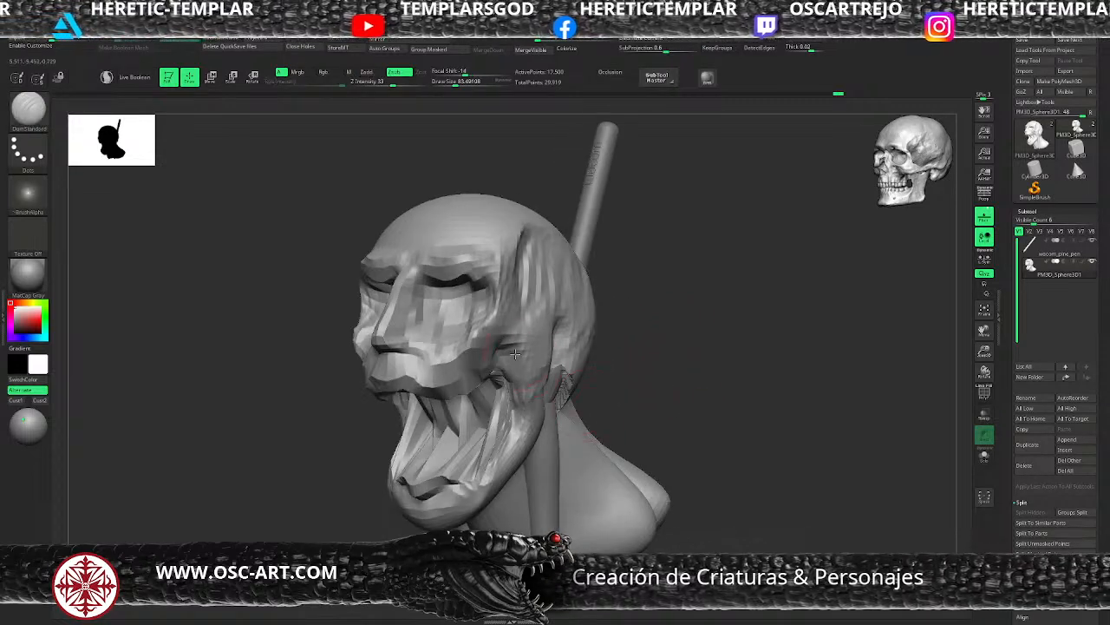
pyautogui.press('s')
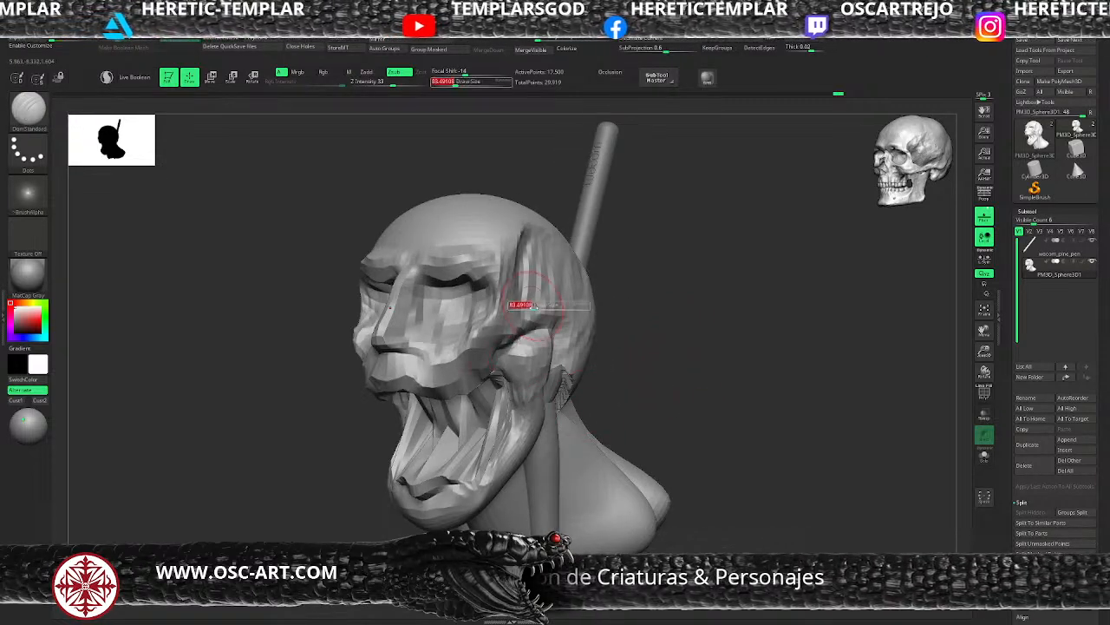
pyautogui.click(531, 305)
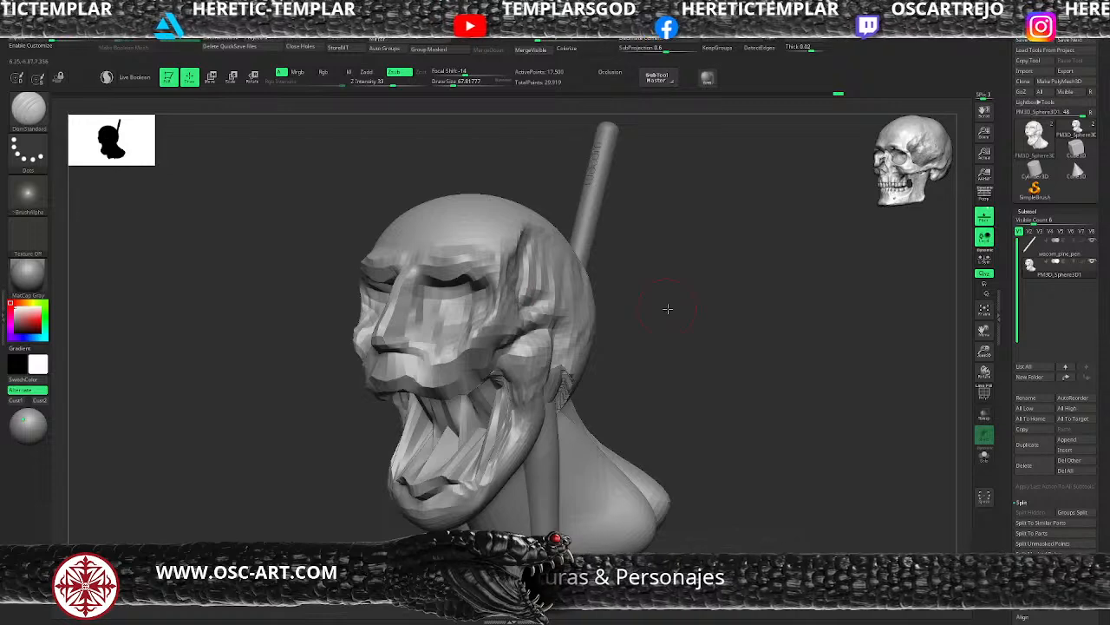
# Refine the upper lip's profile from the side with a resized Move brush
pyautogui.moveTo(667, 309)
pyautogui.mouseDown()
pyautogui.moveTo(665, 298)
pyautogui.moveTo(685, 303)
pyautogui.mouseUp()
pyautogui.press('b')
pyautogui.press('m')
pyautogui.press('v')
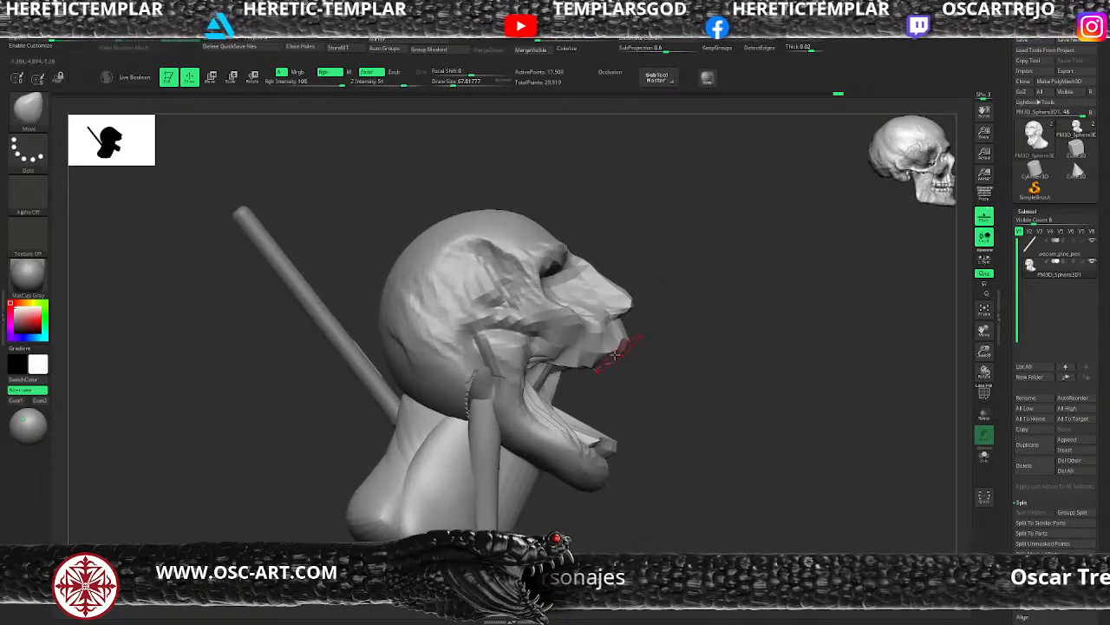
pyautogui.press('s')
pyautogui.click(623, 356)
pyautogui.moveTo(622, 352); pyautogui.dragTo(621, 342)
pyautogui.moveTo(603, 357); pyautogui.dragTo(743, 337)
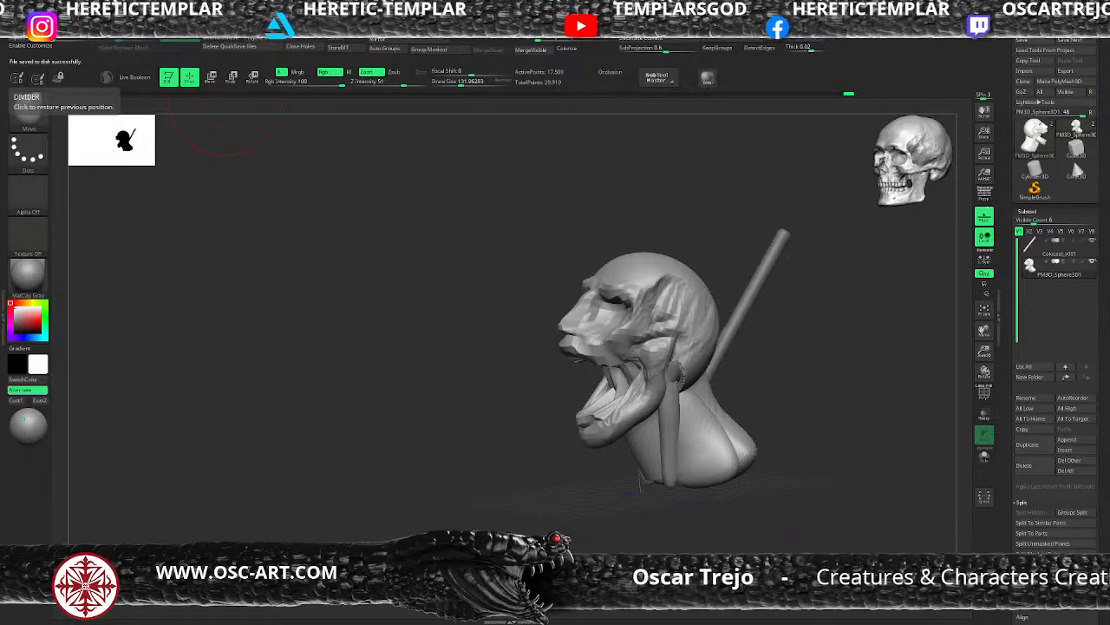
# Reshape the jaw muscle at the side of the cheek from the front with the Move Topological brush
pyautogui.press('[')
pyautogui.keyDown('shift'); pyautogui.moveTo(683, 380); pyautogui.dragTo(683, 378); pyautogui.keyUp('shift')
pyautogui.moveTo(750, 370)
pyautogui.keyDown('shift'); pyautogui.mouseDown()
pyautogui.moveTo(771, 370)
pyautogui.moveTo(744, 377)
pyautogui.moveTo(718, 354)
pyautogui.mouseUp(); pyautogui.keyUp('shift')
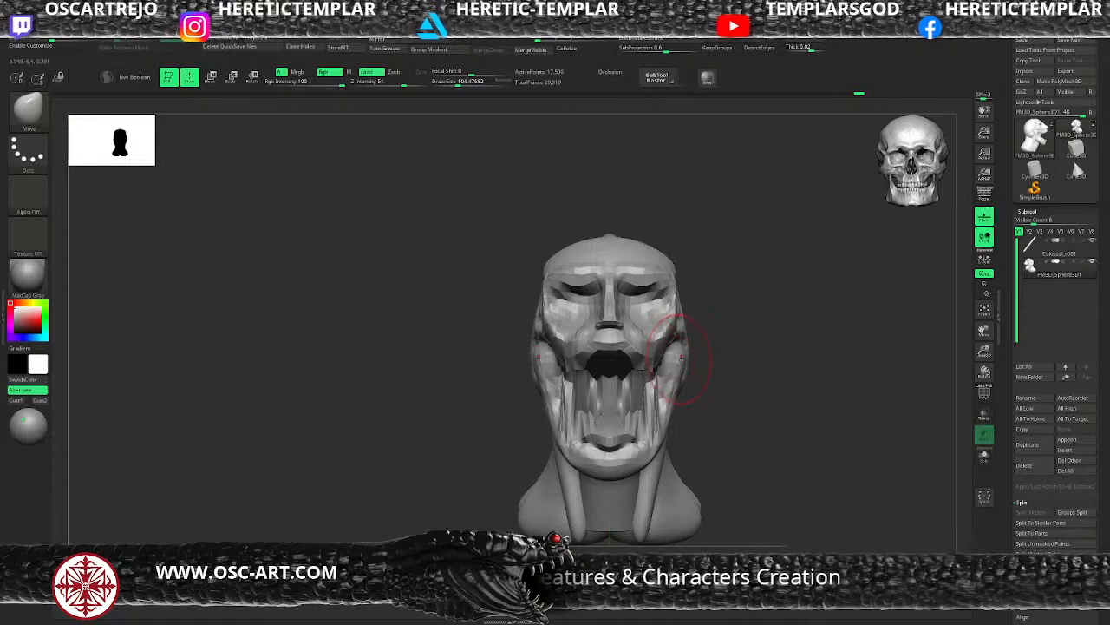
pyautogui.press('b')
pyautogui.press('m')
pyautogui.press('t')
pyautogui.press('[')
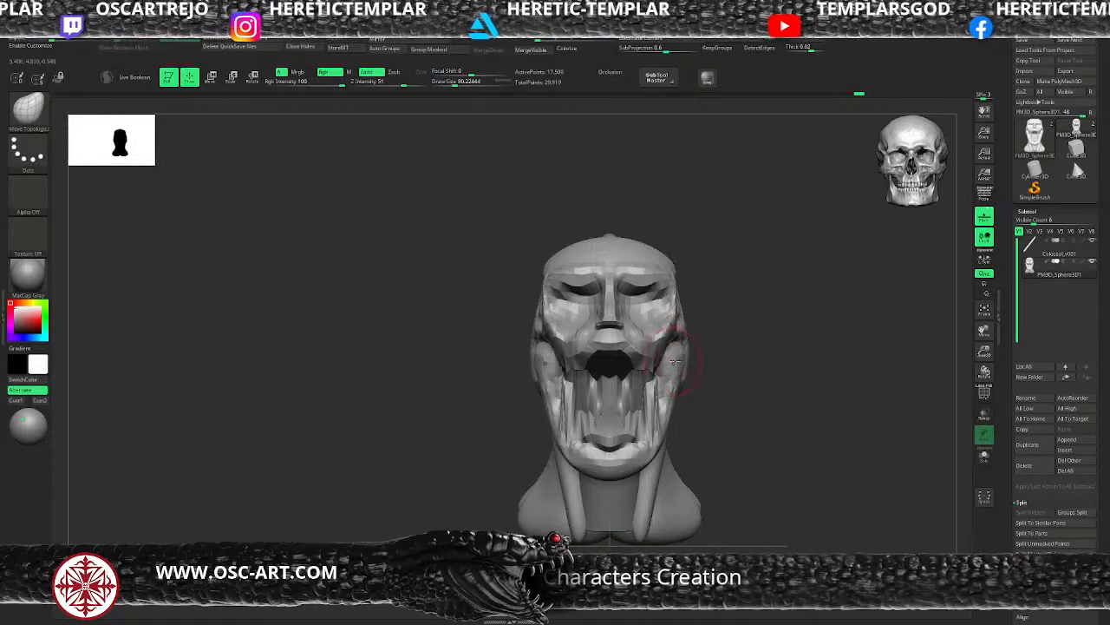
pyautogui.press(']')
pyautogui.press(']')
pyautogui.press(']')
pyautogui.moveTo(672, 367)
pyautogui.mouseDown()
pyautogui.moveTo(667, 383)
pyautogui.moveTo(666, 345)
pyautogui.mouseUp()
pyautogui.press('[')
pyautogui.press('s')
pyautogui.press('s')
pyautogui.press('s')
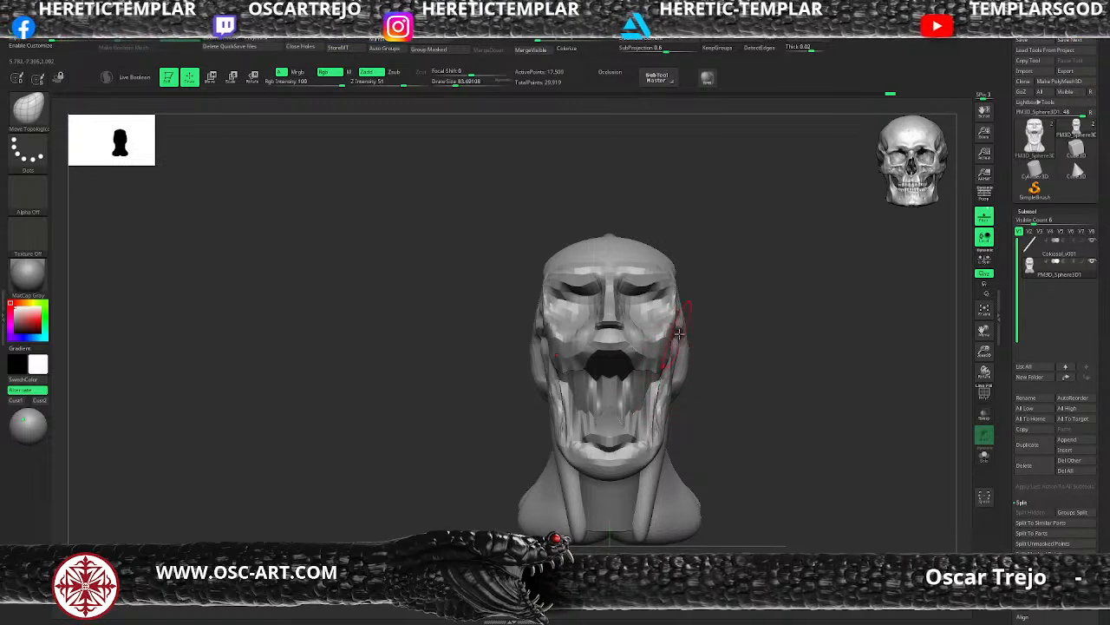
# Carve a crease across the cheek above the mouth corner with a smaller DamStandard brush
pyautogui.moveTo(725, 324)
pyautogui.mouseDown()
pyautogui.moveTo(692, 338)
pyautogui.moveTo(685, 328)
pyautogui.moveTo(707, 322)
pyautogui.mouseUp()
pyautogui.press('b')
pyautogui.press('c')
pyautogui.press('b')
pyautogui.press('b')
pyautogui.press('d')
pyautogui.press('s')
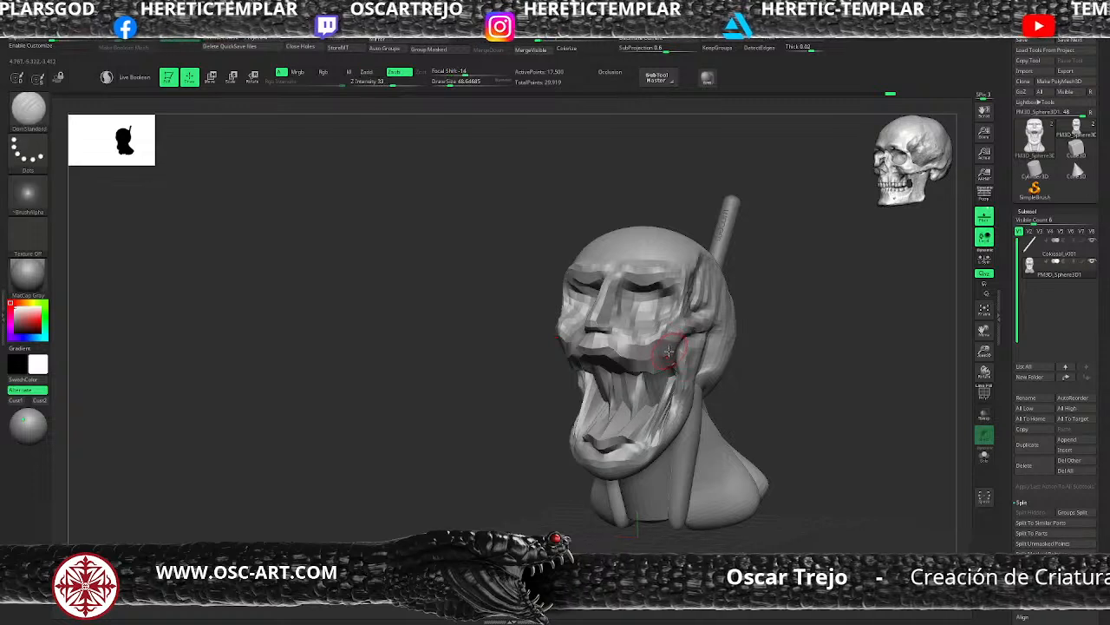
pyautogui.moveTo(671, 348); pyautogui.dragTo(652, 362)
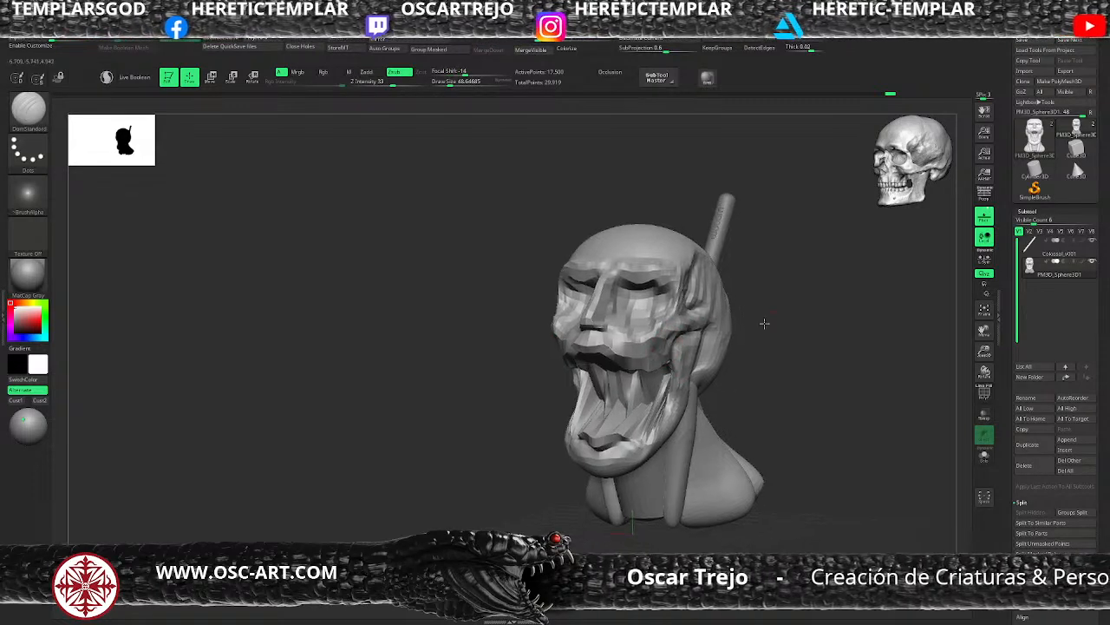
pyautogui.keyDown('alt'); pyautogui.moveTo(763, 322); pyautogui.dragTo(760, 300); pyautogui.keyUp('alt')
# Build up the back of the cheek above the mouth corner from the side with the ClayBuildup brush
pyautogui.moveTo(733, 312)
pyautogui.mouseDown()
pyautogui.moveTo(768, 317)
pyautogui.moveTo(744, 361)
pyautogui.moveTo(731, 329)
pyautogui.moveTo(662, 317)
pyautogui.mouseUp()
pyautogui.press('b')
pyautogui.press('c')
pyautogui.press('b')
pyautogui.moveTo(514, 360)
pyautogui.mouseDown()
pyautogui.moveTo(527, 382)
pyautogui.moveTo(547, 355)
pyautogui.moveTo(551, 363)
pyautogui.moveTo(517, 387)
pyautogui.mouseUp()
# Mask the lower jaw from the side and invert the mask so only the jaw stays editable
pyautogui.press('b')
pyautogui.press('m')
pyautogui.press('v')
pyautogui.press('[')
pyautogui.moveTo(687, 353)
pyautogui.keyDown('alt'); pyautogui.mouseDown()
pyautogui.moveTo(679, 344)
pyautogui.moveTo(727, 342)
pyautogui.moveTo(701, 339)
pyautogui.moveTo(691, 362)
pyautogui.mouseUp(); pyautogui.keyUp('alt')
pyautogui.press('f')
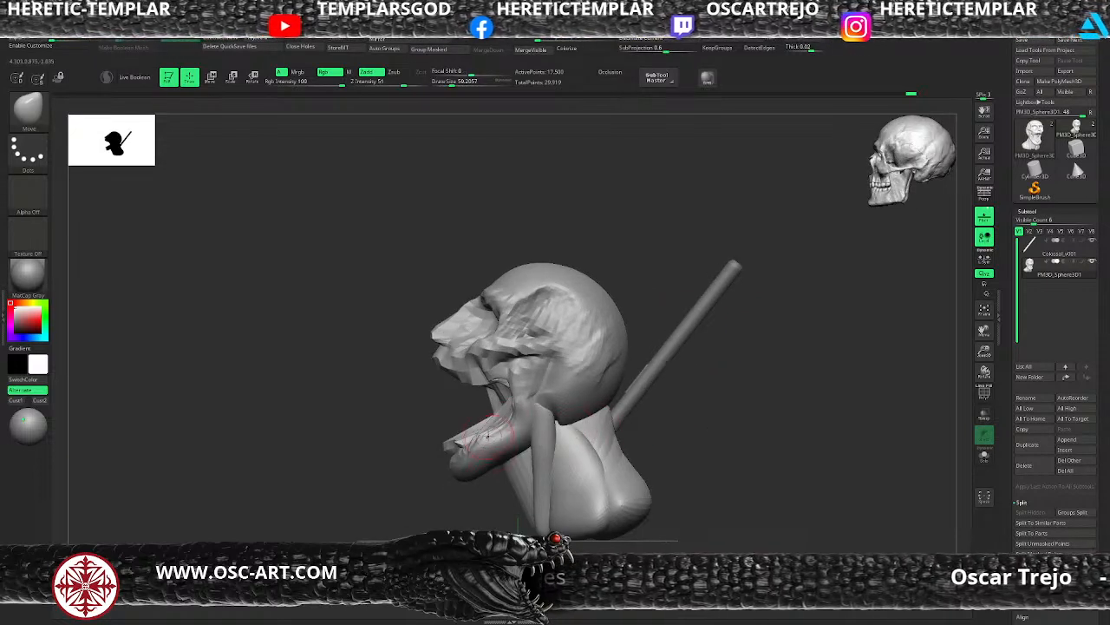
pyautogui.keyDown('ctrl'); pyautogui.keyDown('shift'); pyautogui.click(464, 474); pyautogui.keyUp('shift'); pyautogui.keyUp('ctrl')
pyautogui.keyDown('ctrl'); pyautogui.moveTo(413, 520); pyautogui.dragTo(532, 416); pyautogui.keyUp('ctrl')
pyautogui.keyDown('ctrl'); pyautogui.keyDown('shift'); pyautogui.click(471, 503); pyautogui.keyUp('shift'); pyautogui.keyUp('ctrl')
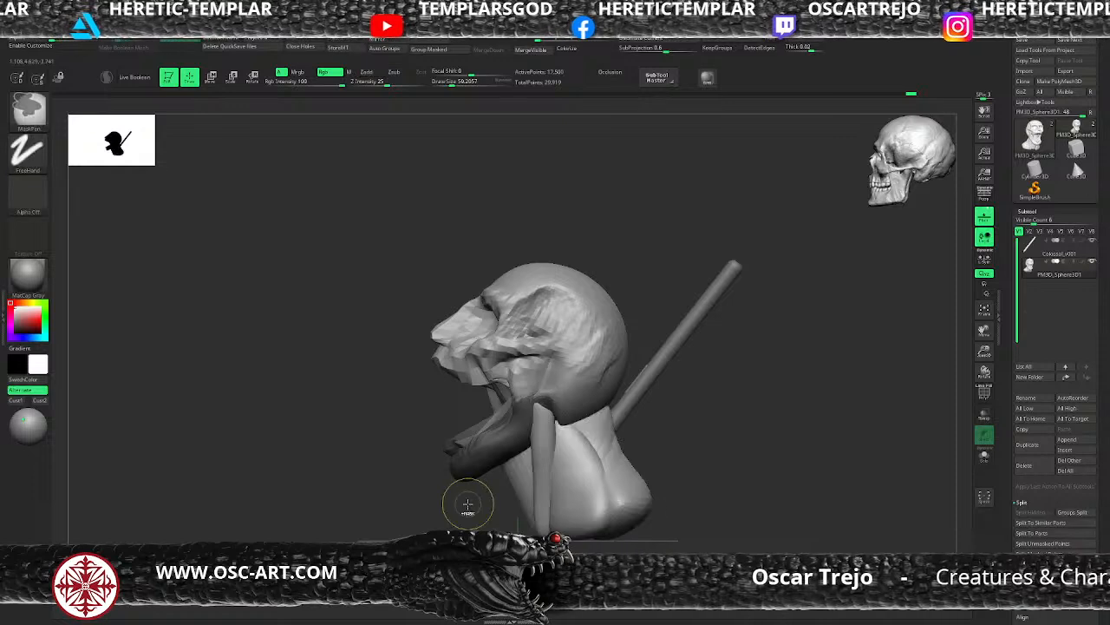
pyautogui.keyDown('ctrl'); pyautogui.click(471, 499); pyautogui.keyUp('ctrl')
# Reshape the unmasked lower jaw and chin from the side and front with a resized Move brush
pyautogui.moveTo(469, 481); pyautogui.dragTo(476, 471)
pyautogui.press('s')
pyautogui.click(485, 464)
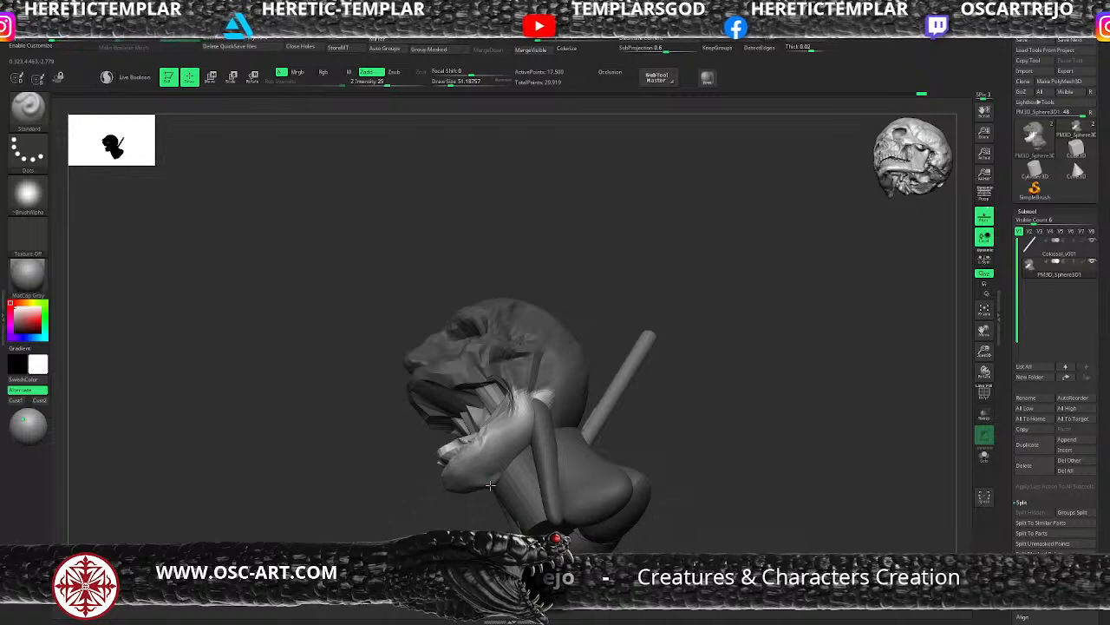
pyautogui.moveTo(494, 481)
pyautogui.mouseDown()
pyautogui.moveTo(512, 457)
pyautogui.moveTo(476, 475)
pyautogui.moveTo(518, 442)
pyautogui.mouseUp()
pyautogui.press('b')
pyautogui.press('d')
pyautogui.press('s')
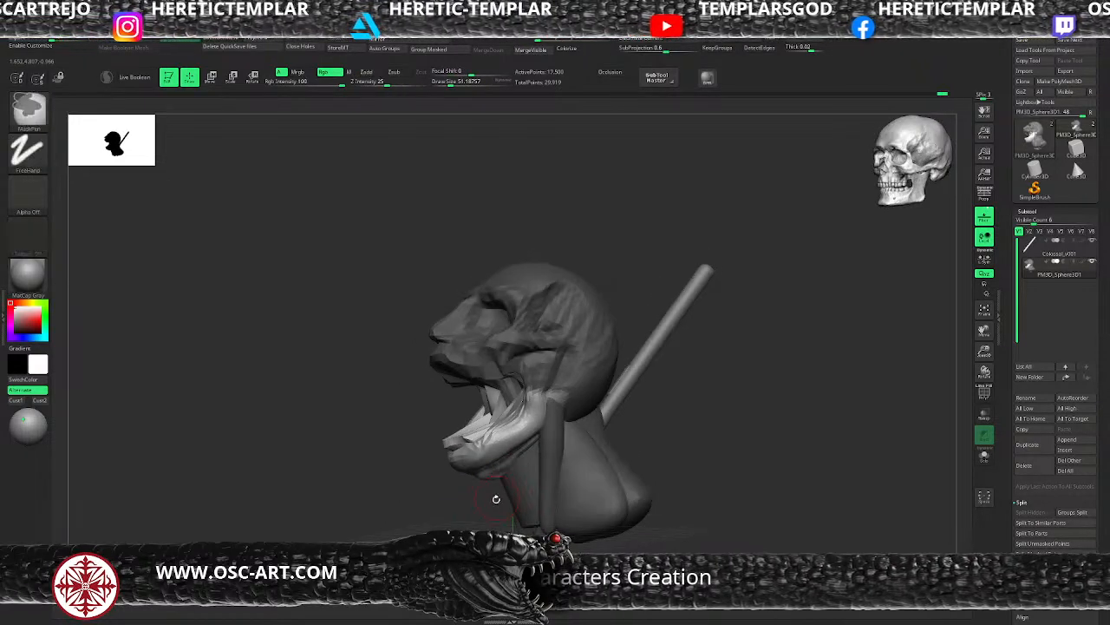
pyautogui.press('s')
pyautogui.moveTo(496, 493); pyautogui.dragTo(485, 473)
pyautogui.moveTo(419, 506)
pyautogui.mouseDown()
pyautogui.moveTo(458, 504)
pyautogui.moveTo(564, 456)
pyautogui.mouseUp()
pyautogui.press('s')
pyautogui.moveTo(533, 444); pyautogui.dragTo(522, 450)
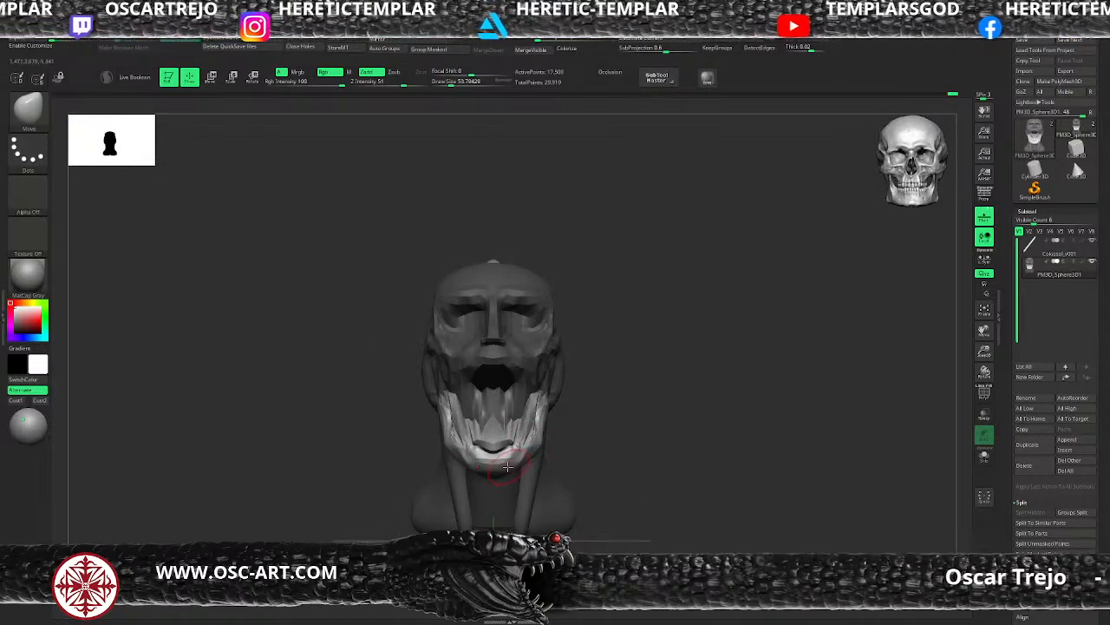
# Refine the sides of the lower jaw from the front with the Move brush and clear the mask
pyautogui.press('b')
pyautogui.press('c')
pyautogui.press('b')
pyautogui.press('b')
pyautogui.press('d')
pyautogui.press('s')
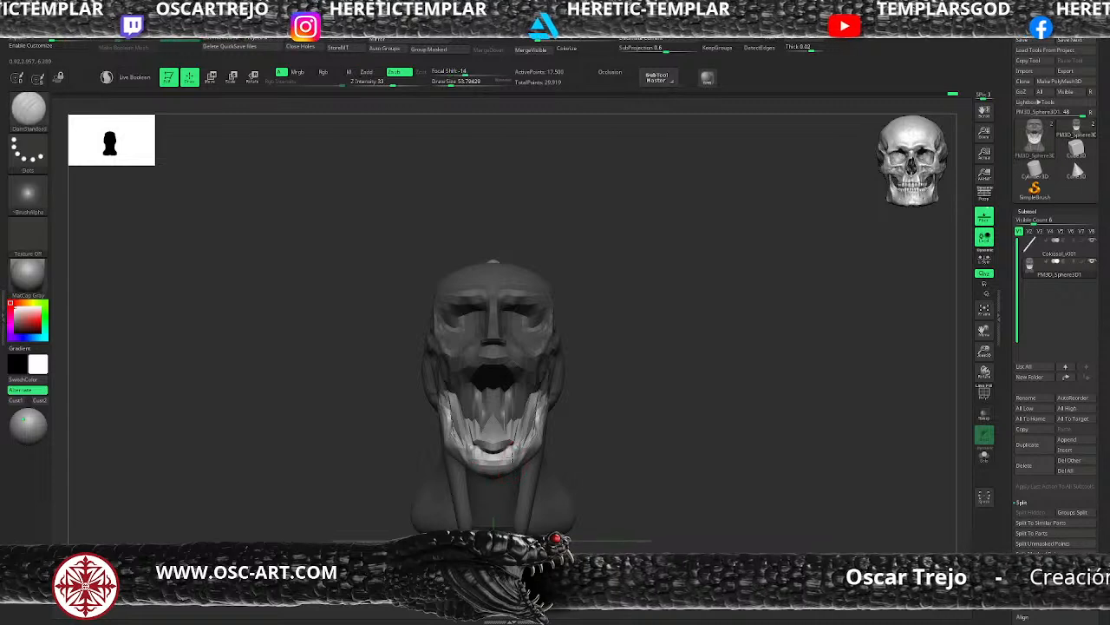
pyautogui.press('b')
pyautogui.press('m')
pyautogui.press('v')
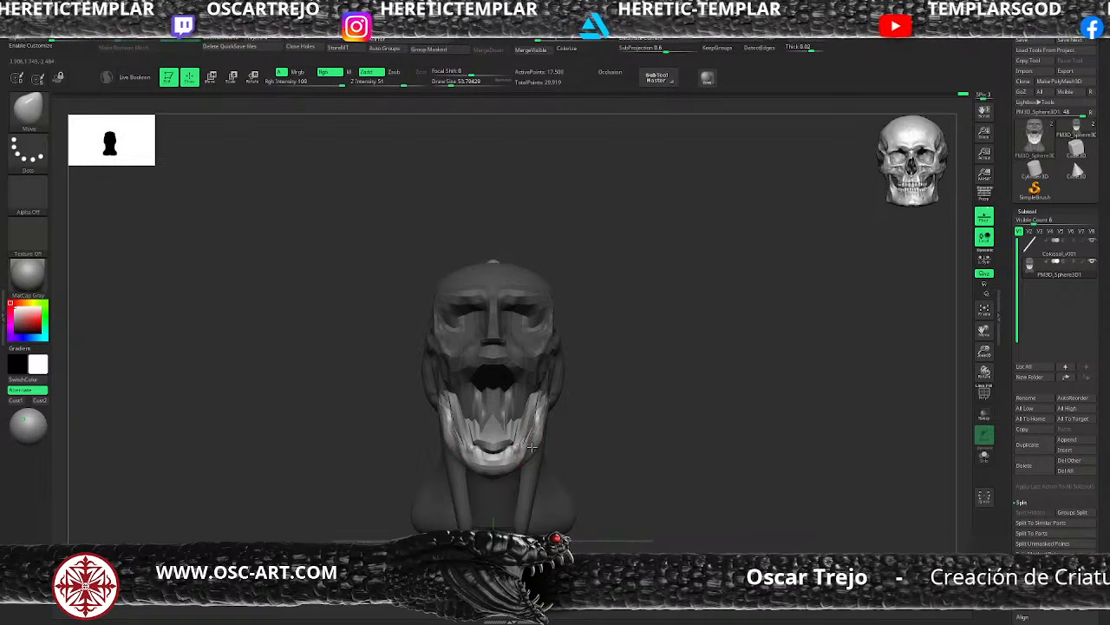
pyautogui.moveTo(649, 396)
pyautogui.mouseDown()
pyautogui.moveTo(687, 314)
pyautogui.moveTo(667, 323)
pyautogui.moveTo(717, 341)
pyautogui.moveTo(691, 364)
pyautogui.moveTo(838, 217)
pyautogui.mouseUp()
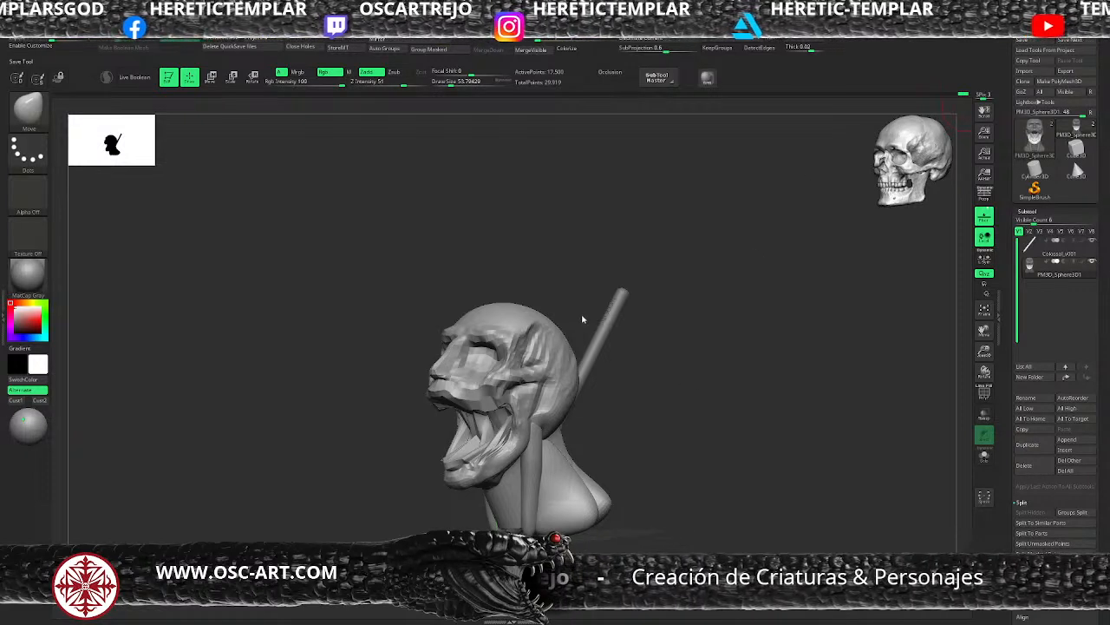
# Try to remesh the head with the Remesh By DynaMesh deformer
pyautogui.moveTo(683, 422); pyautogui.dragTo(650, 428)
pyautogui.press('w')
pyautogui.click(478, 352)
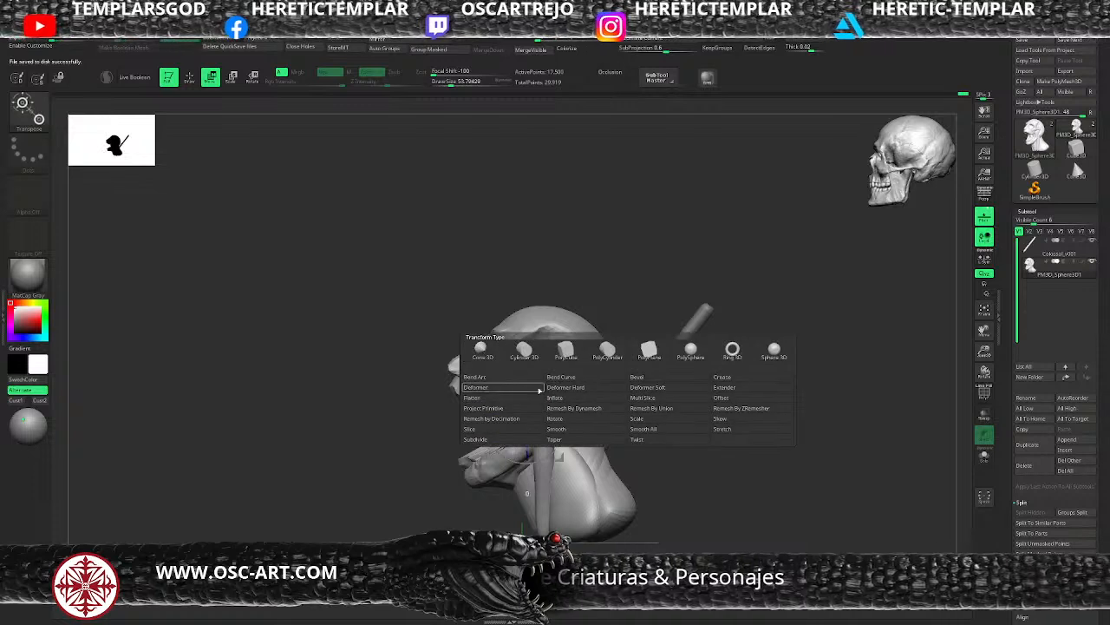
pyautogui.click(582, 407)
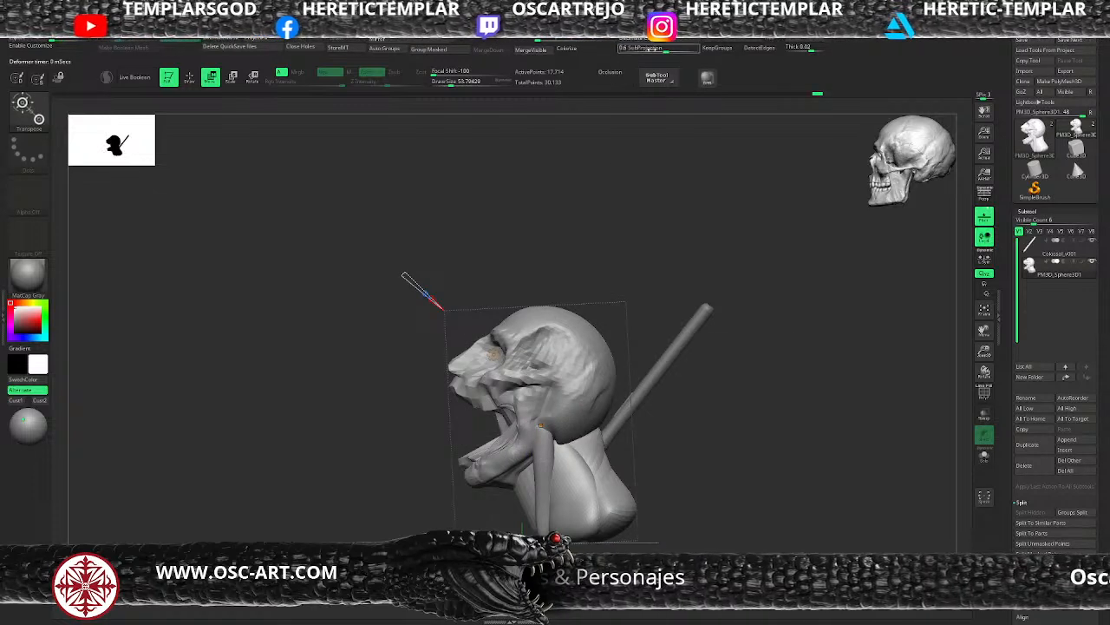
pyautogui.moveTo(386, 317); pyautogui.dragTo(435, 327)
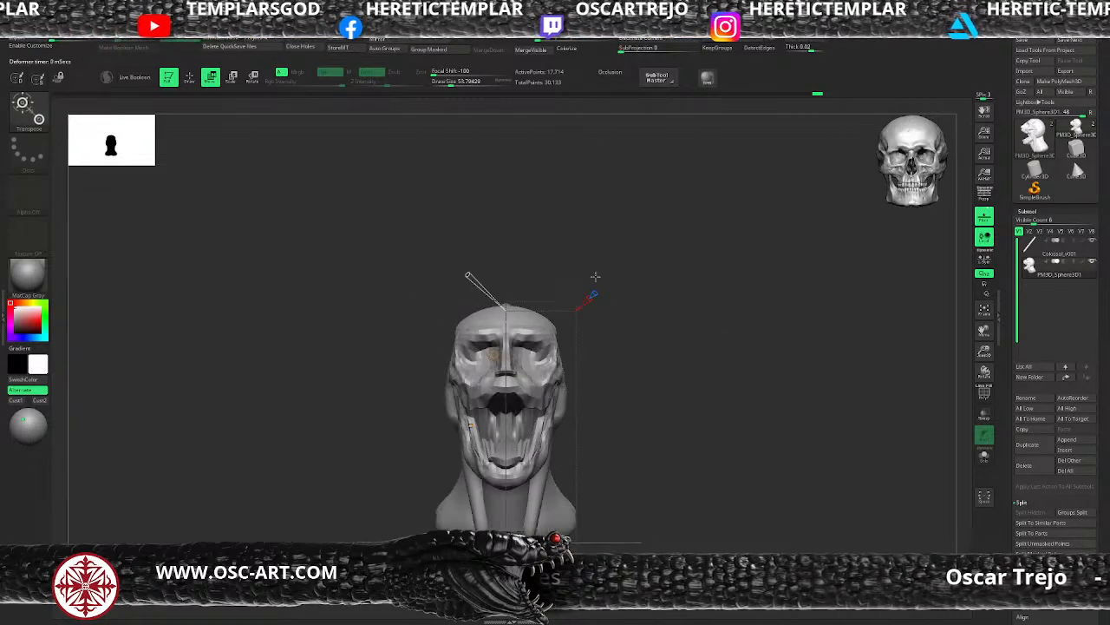
pyautogui.click(496, 354)
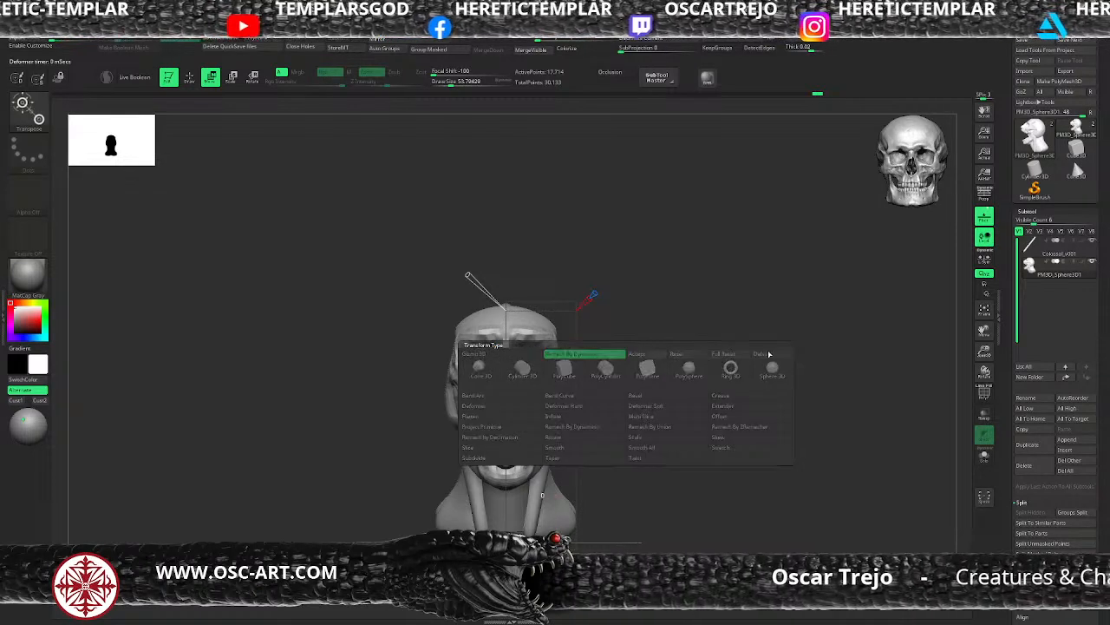
pyautogui.click(538, 356)
pyautogui.click(539, 354)
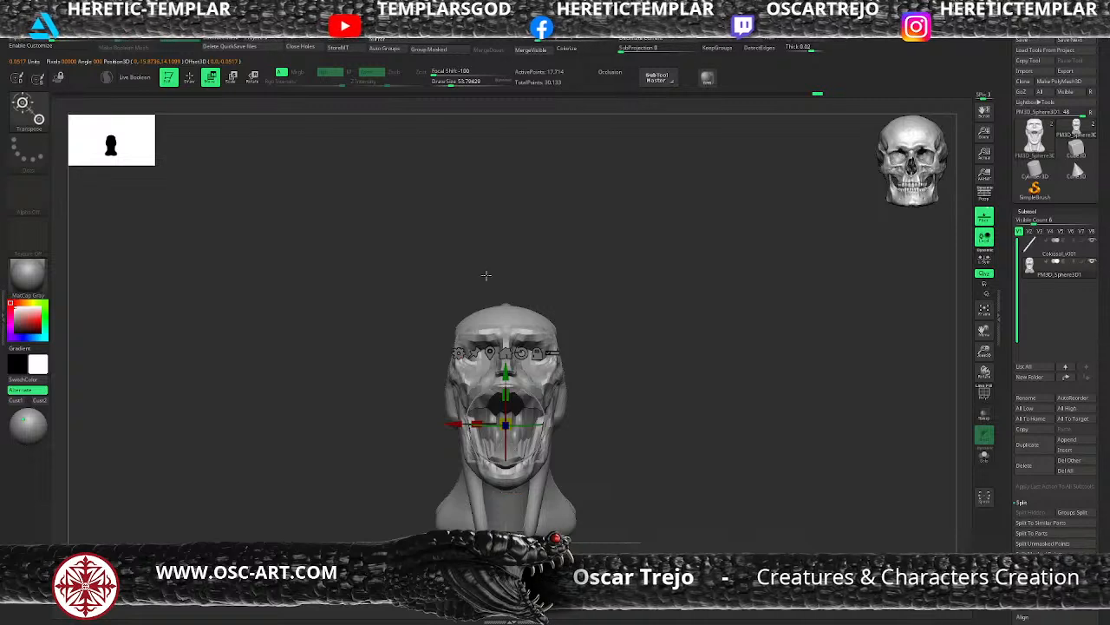
pyautogui.click(458, 351)
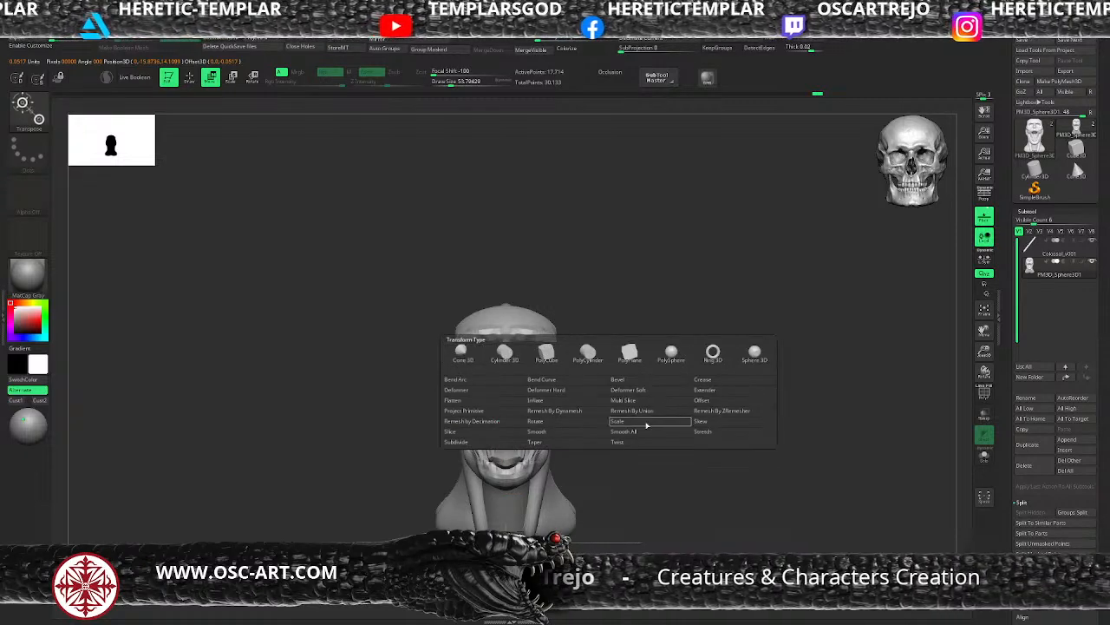
pyautogui.click(572, 411)
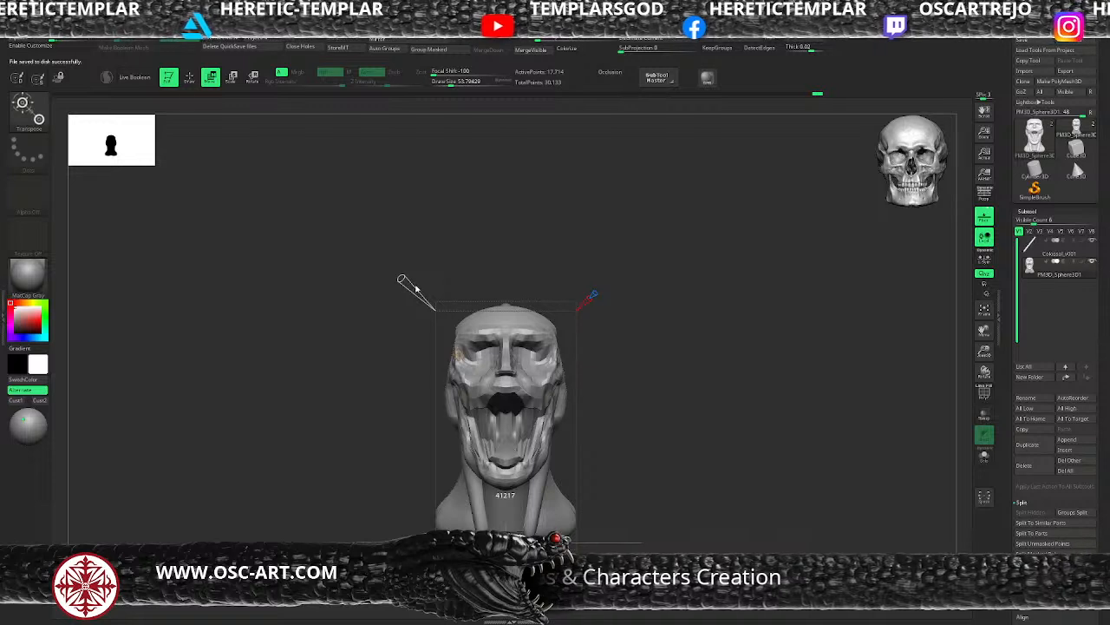
pyautogui.hotkey('ctrl', 's')
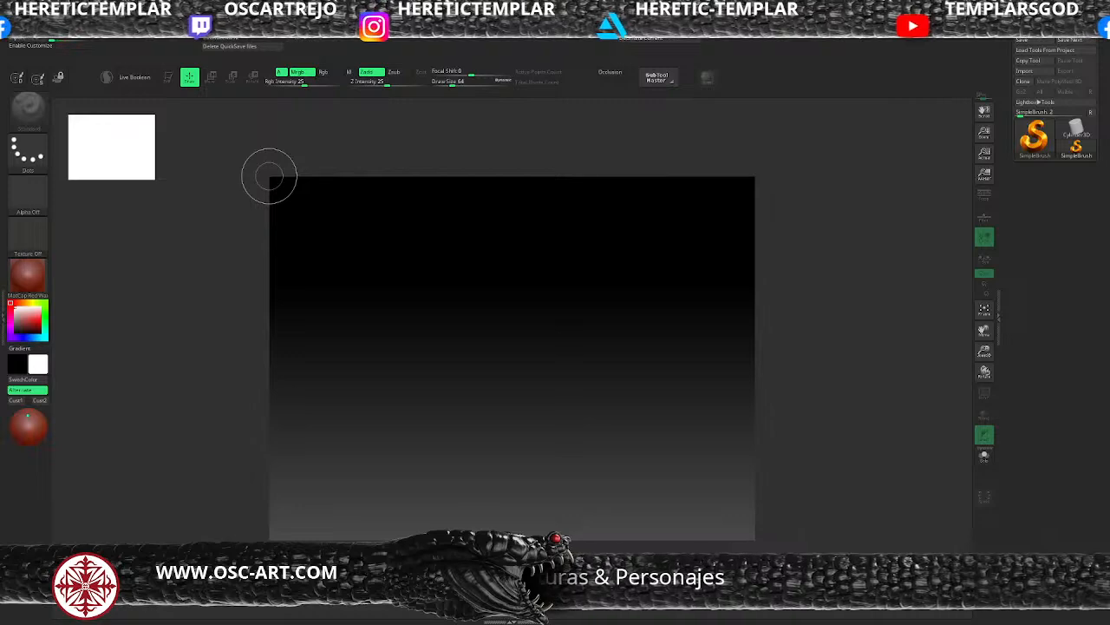
# Open a DynaMesh sphere starter project, load the saved head tool and frame it in the view
pyautogui.press(',')
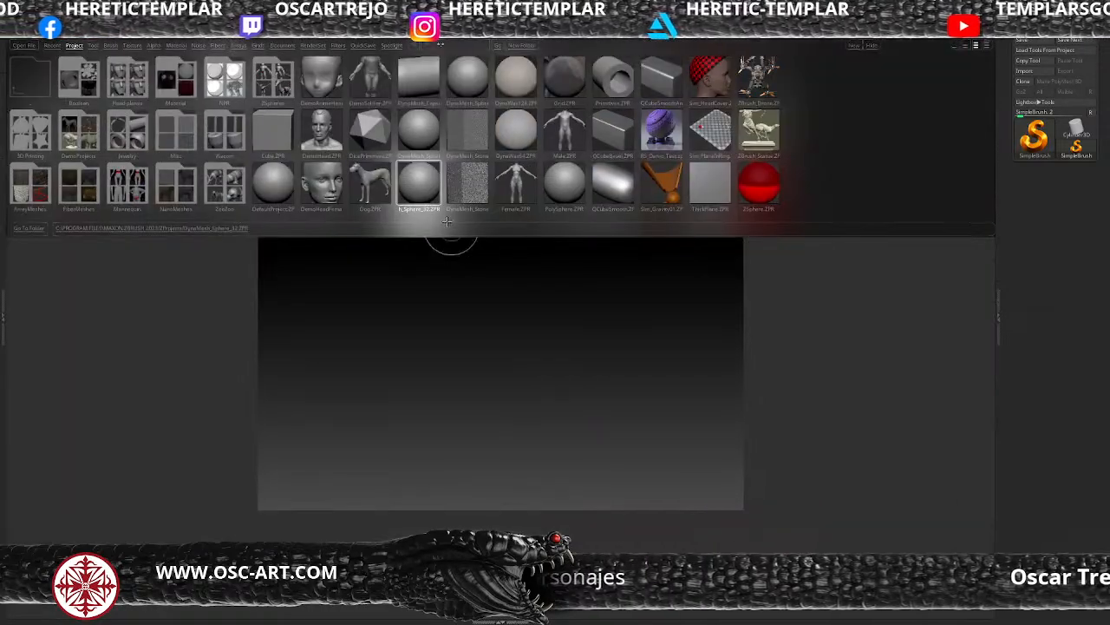
pyautogui.doubleClick(424, 193)
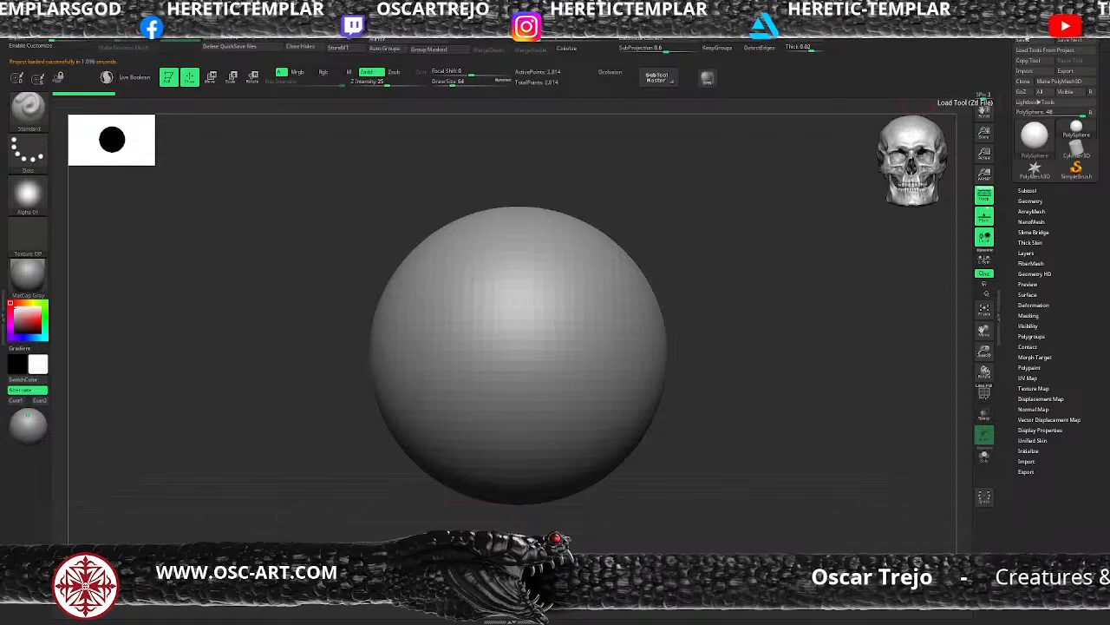
pyautogui.click(1027, 35)
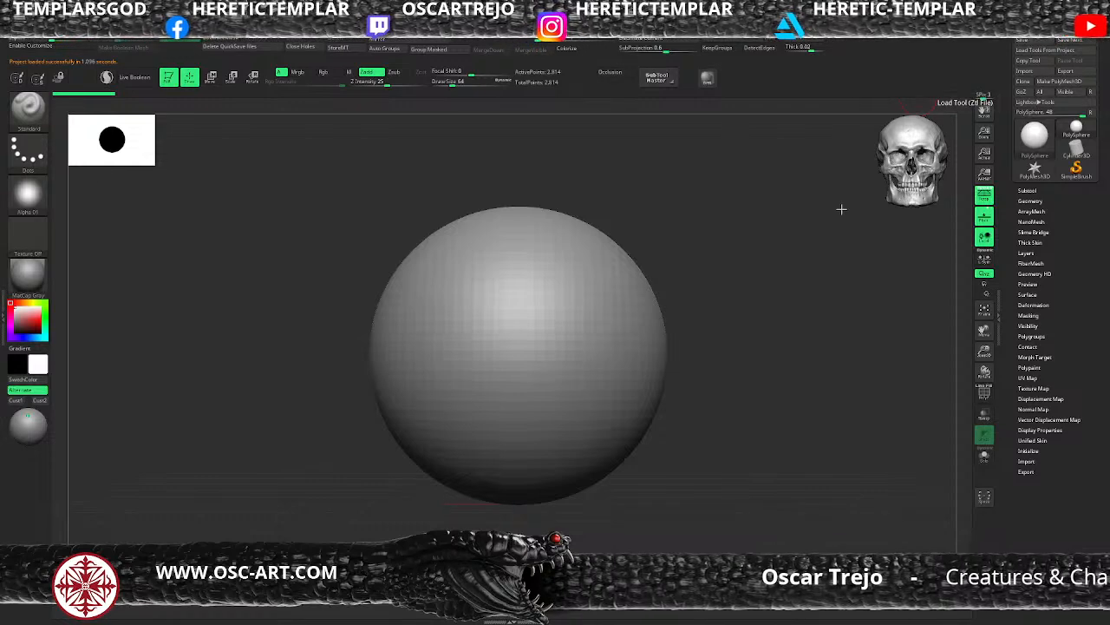
pyautogui.doubleClick(678, 314)
pyautogui.press('f')
pyautogui.keyDown('alt'); pyautogui.moveTo(710, 372); pyautogui.dragTo(687, 339); pyautogui.keyUp('alt')
# Center the gizmo on the head, remesh it at a higher resolution with Remesh By DynaMesh, and accept the result
pyautogui.press('w')
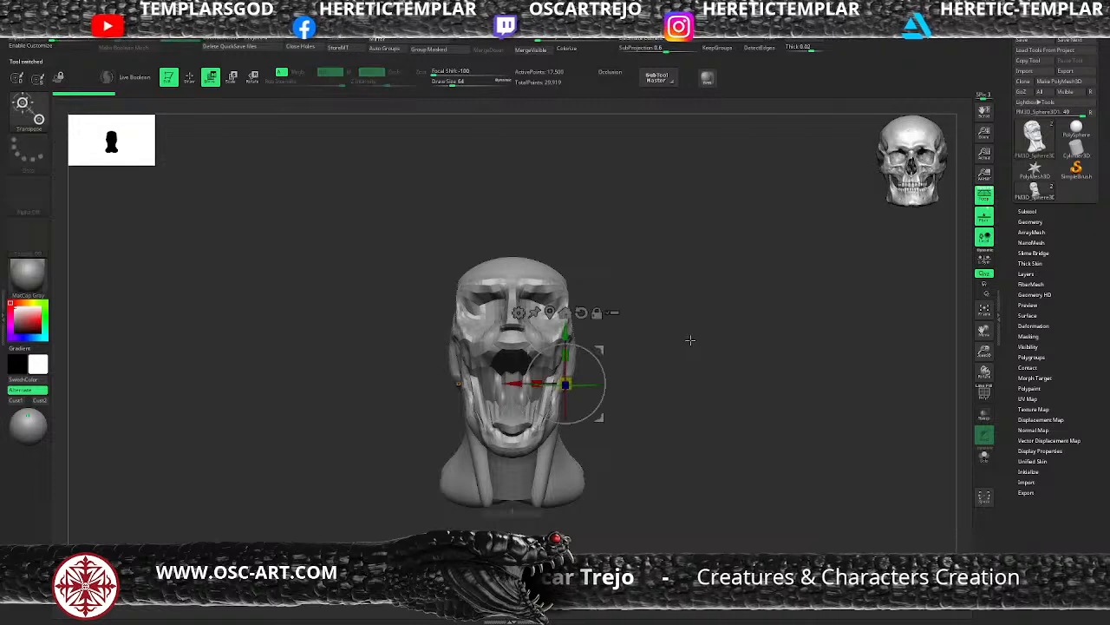
pyautogui.press('p')
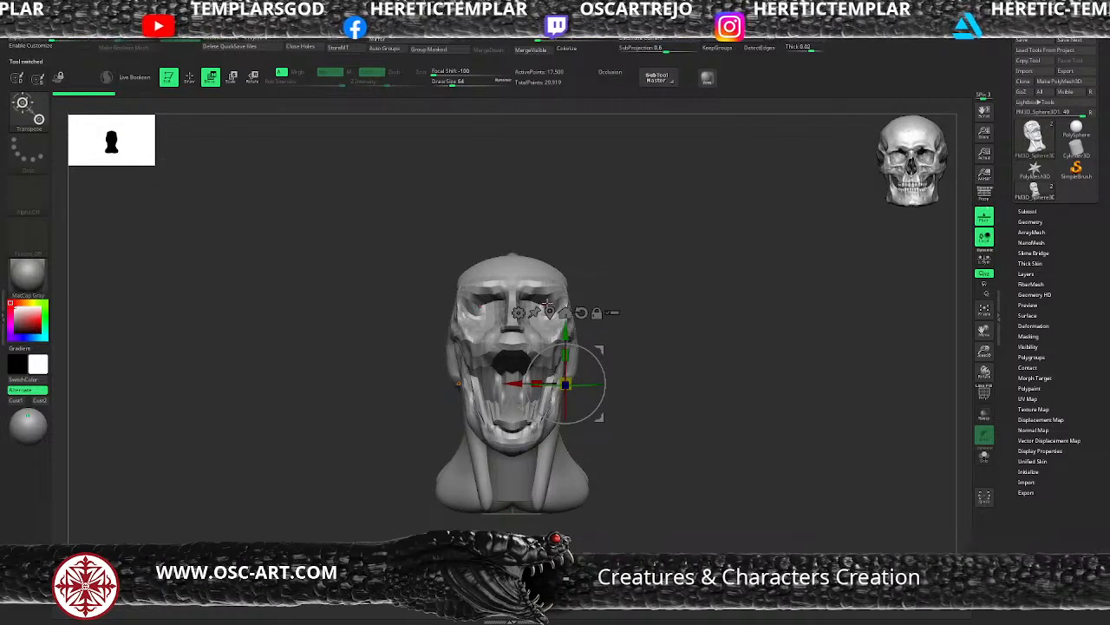
pyautogui.click(549, 312)
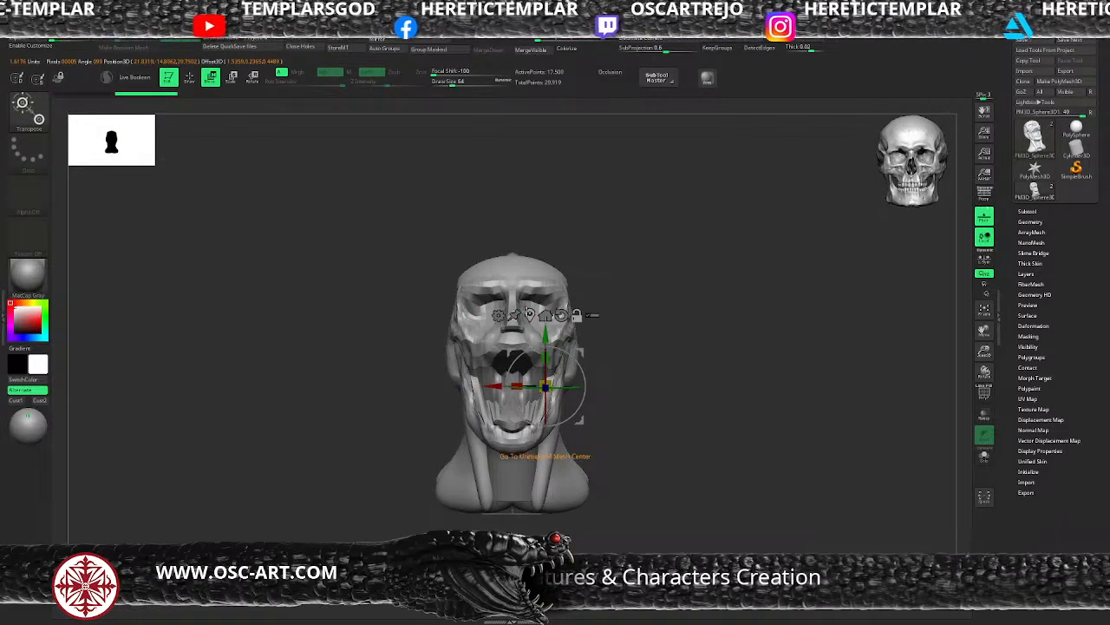
pyautogui.click(498, 315)
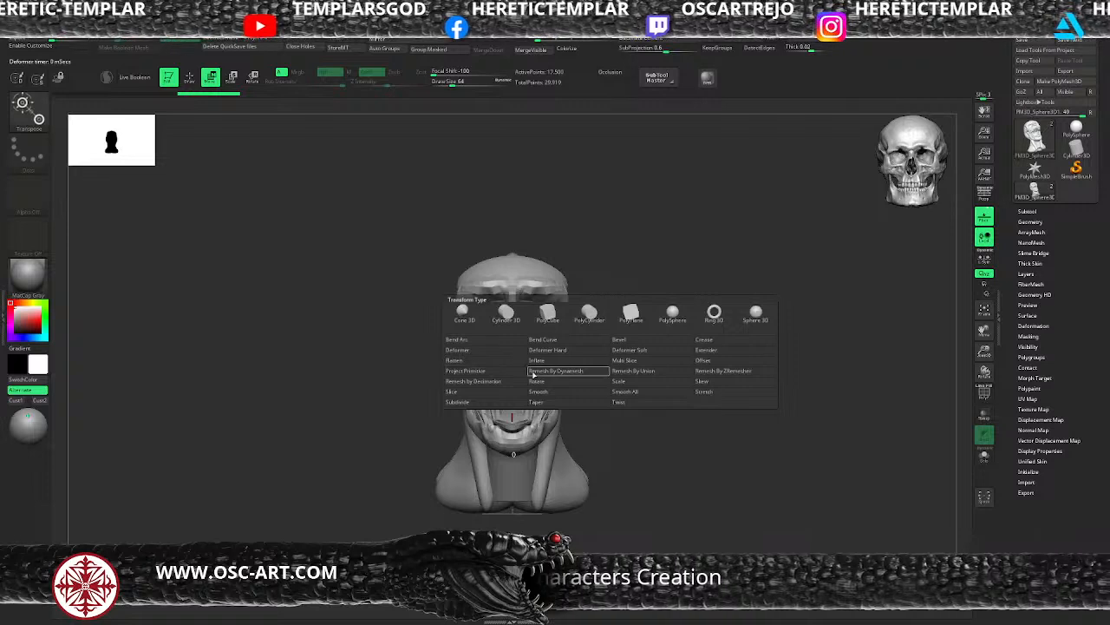
pyautogui.click(518, 361)
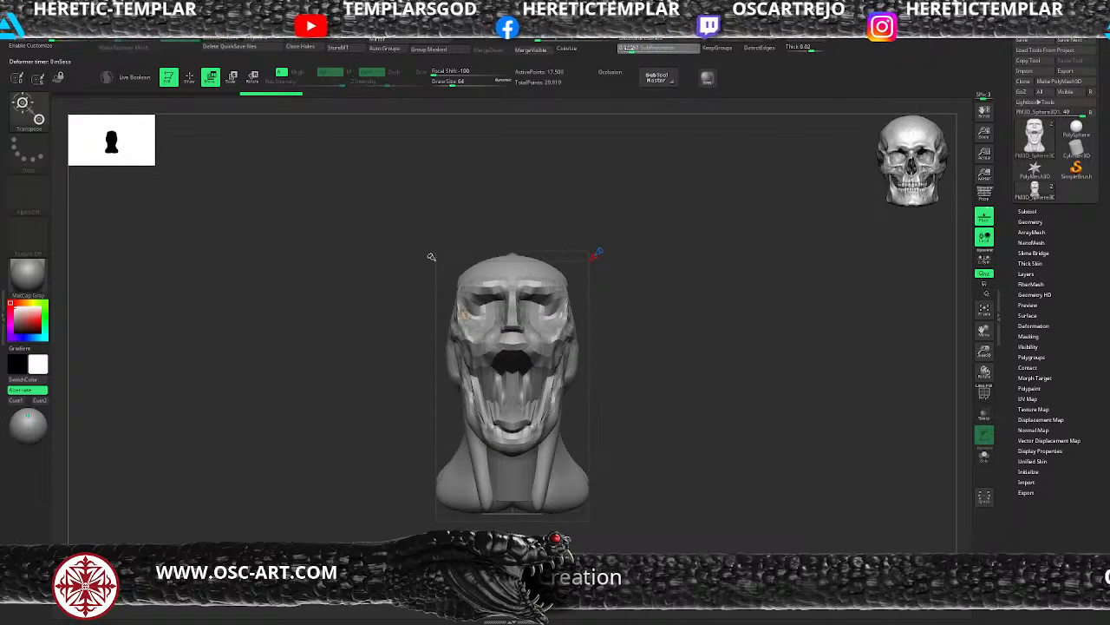
pyautogui.moveTo(596, 259); pyautogui.dragTo(633, 246)
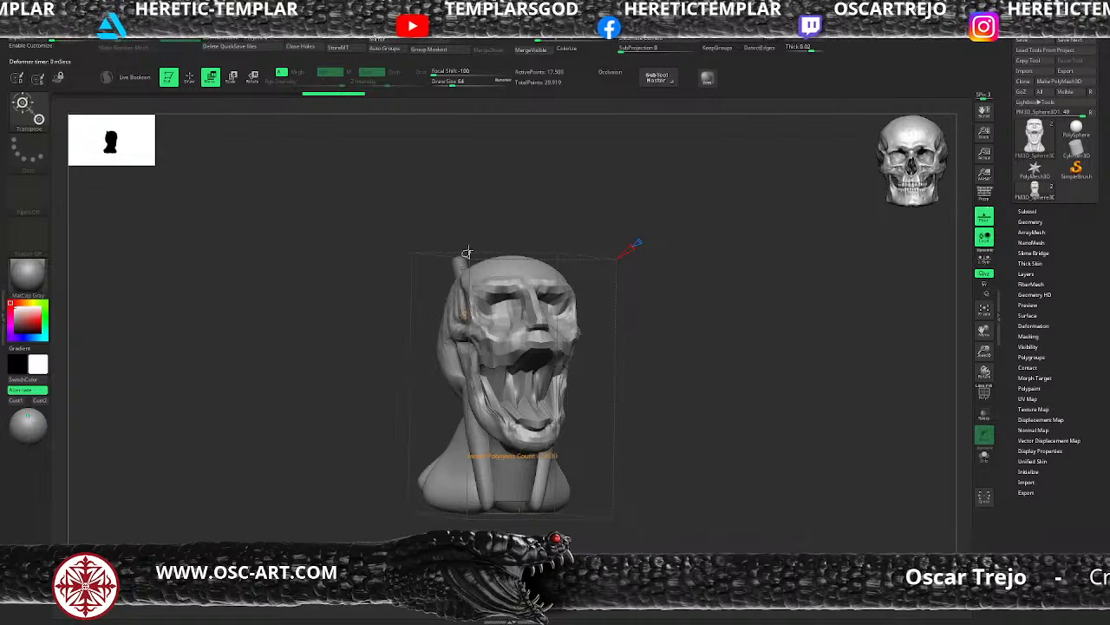
pyautogui.moveTo(466, 252); pyautogui.dragTo(447, 229)
pyautogui.click(463, 313)
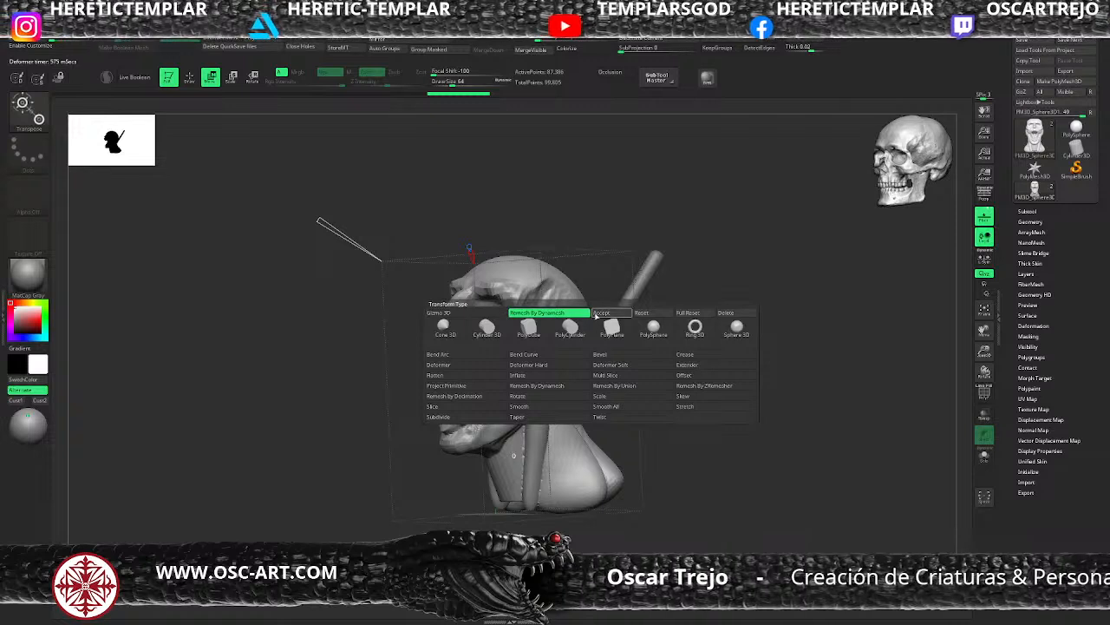
pyautogui.click(595, 314)
pyautogui.press('q')
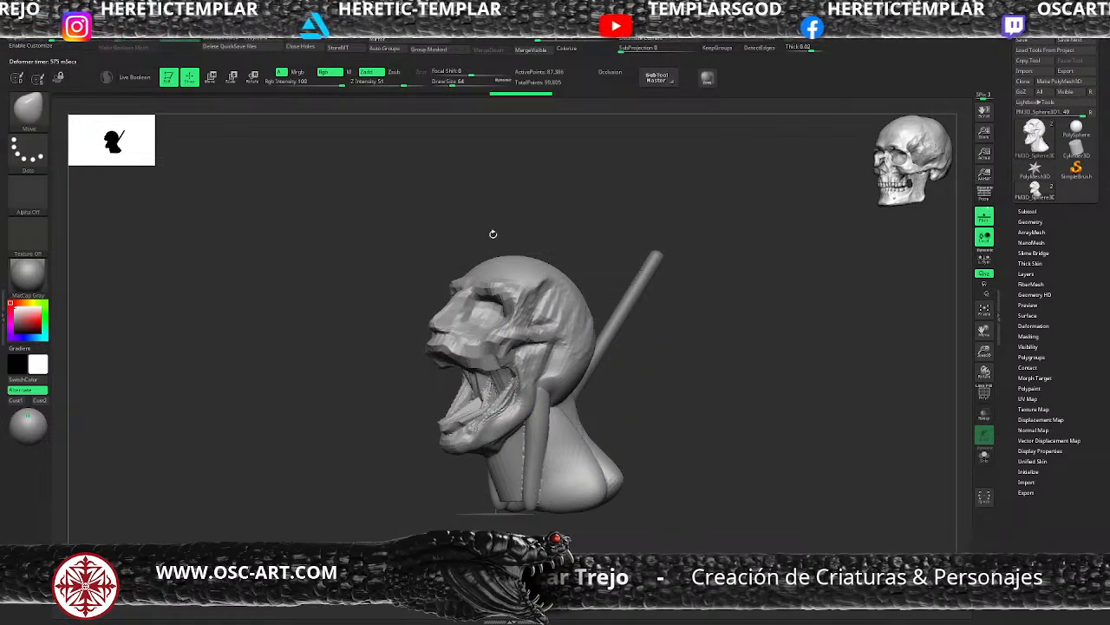
# Carve along the upper lip below the nose with a resized DamStandard brush
pyautogui.moveTo(480, 223)
pyautogui.mouseDown()
pyautogui.moveTo(481, 240)
pyautogui.moveTo(496, 239)
pyautogui.mouseUp()
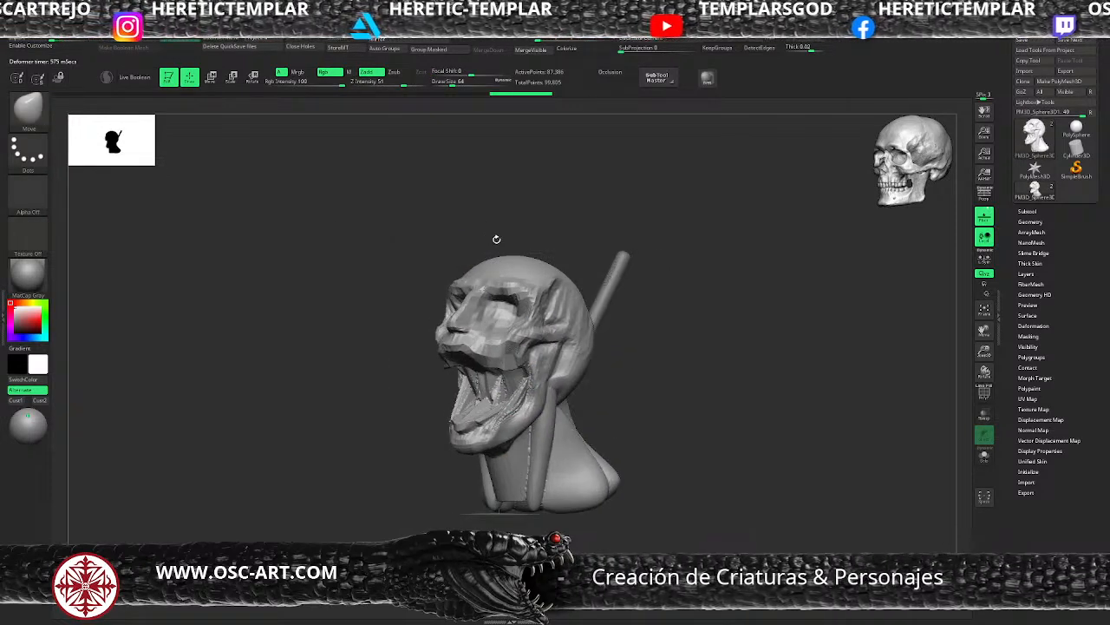
pyautogui.moveTo(640, 313)
pyautogui.mouseDown()
pyautogui.moveTo(657, 317)
pyautogui.moveTo(619, 327)
pyautogui.mouseUp()
pyautogui.press('b')
pyautogui.press('d')
pyautogui.press('s')
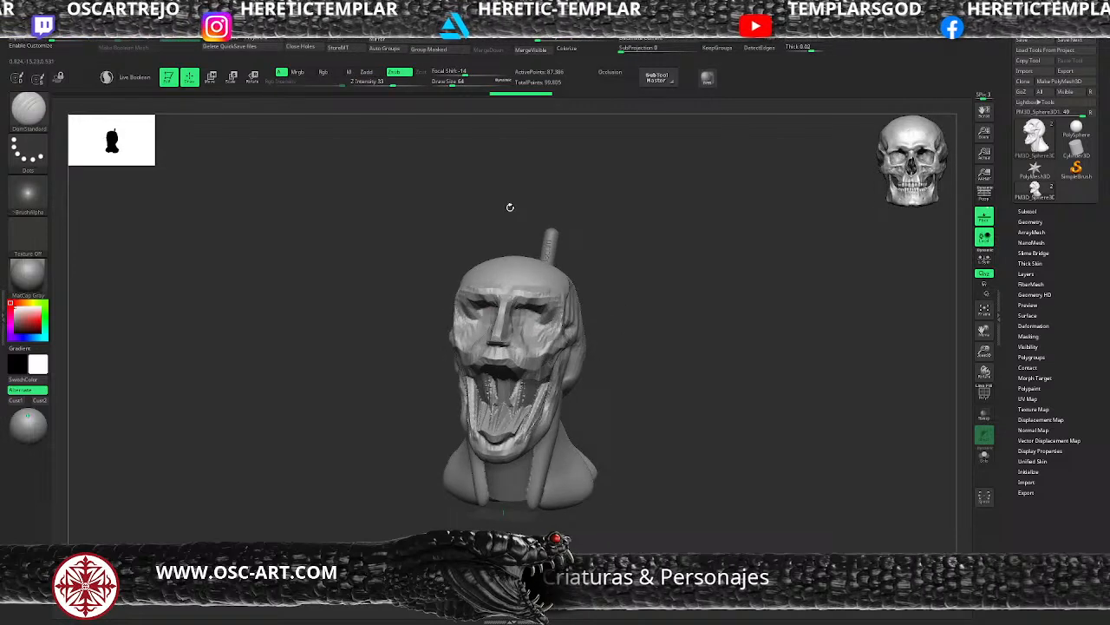
pyautogui.click(380, 37)
pyautogui.keyDown('alt'); pyautogui.moveTo(678, 315); pyautogui.dragTo(685, 368); pyautogui.keyUp('alt')
pyautogui.press('s')
pyautogui.moveTo(453, 330); pyautogui.dragTo(511, 354)
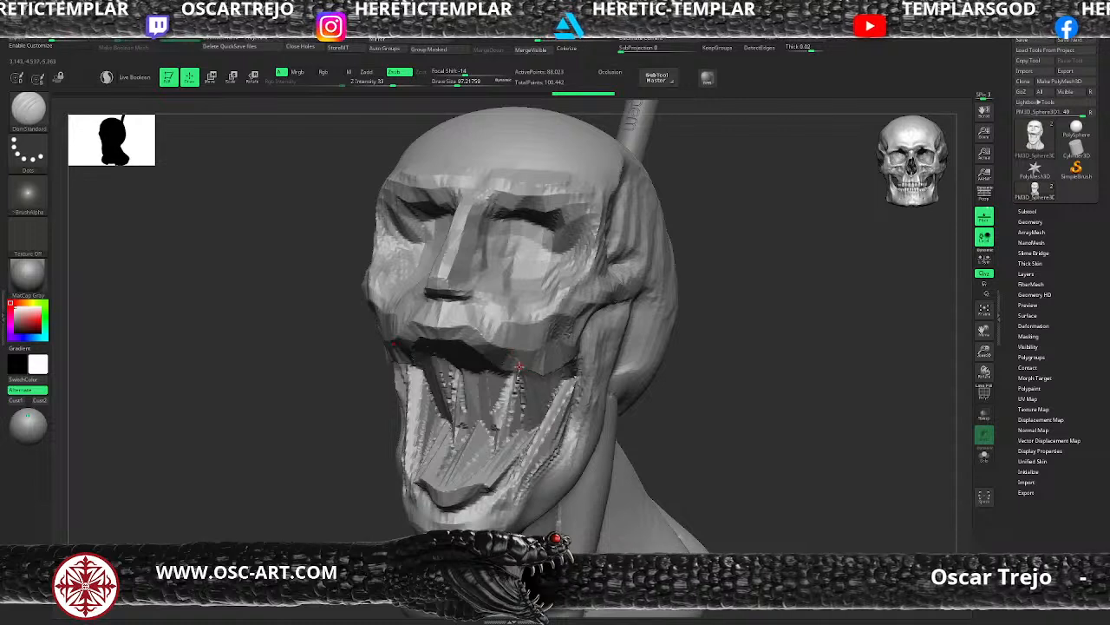
# Carve around the nostril at the base of the nose with a resized DamStandard brush
pyautogui.press('s')
pyautogui.press('space')
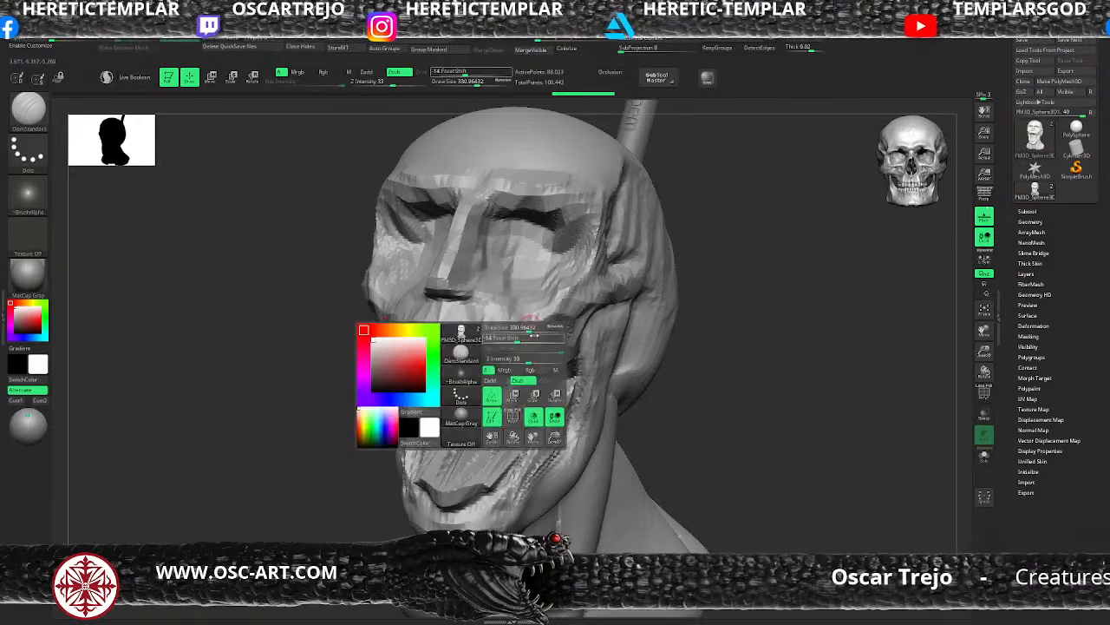
pyautogui.click(556, 325)
pyautogui.press('s')
pyautogui.moveTo(511, 299)
pyautogui.mouseDown()
pyautogui.moveTo(455, 300)
pyautogui.moveTo(437, 279)
pyautogui.moveTo(469, 276)
pyautogui.moveTo(458, 280)
pyautogui.moveTo(475, 293)
pyautogui.mouseUp()
pyautogui.press('s')
# Build up the nostril wing and side of the nose with the ClayBuildup brush
pyautogui.press('b')
pyautogui.press('c')
pyautogui.press('b')
pyautogui.moveTo(732, 310); pyautogui.dragTo(751, 309)
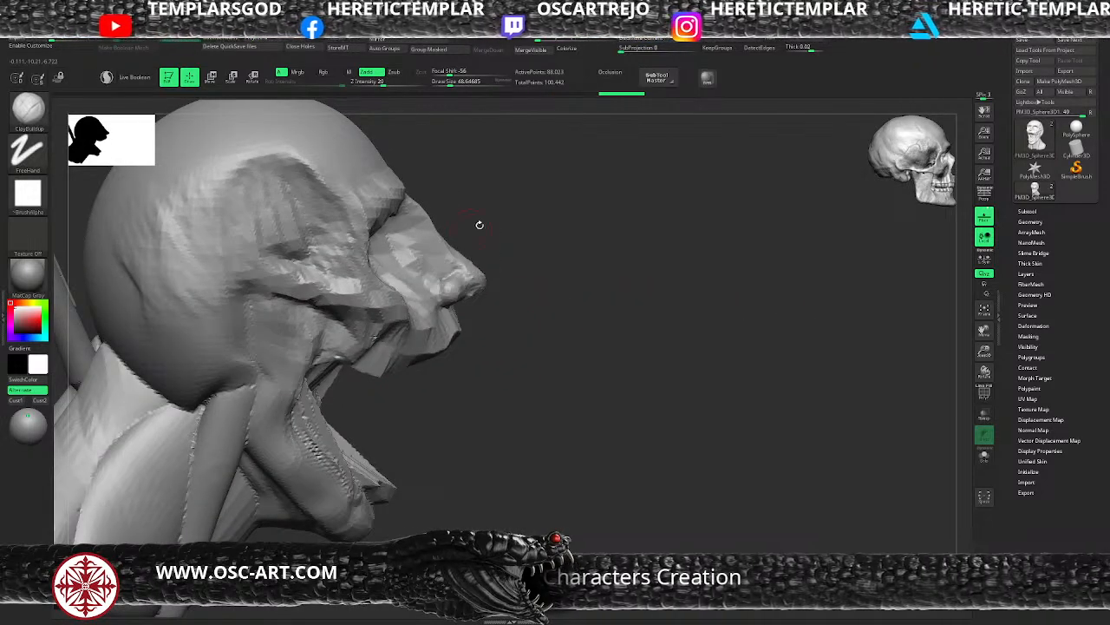
pyautogui.moveTo(478, 223); pyautogui.dragTo(445, 240)
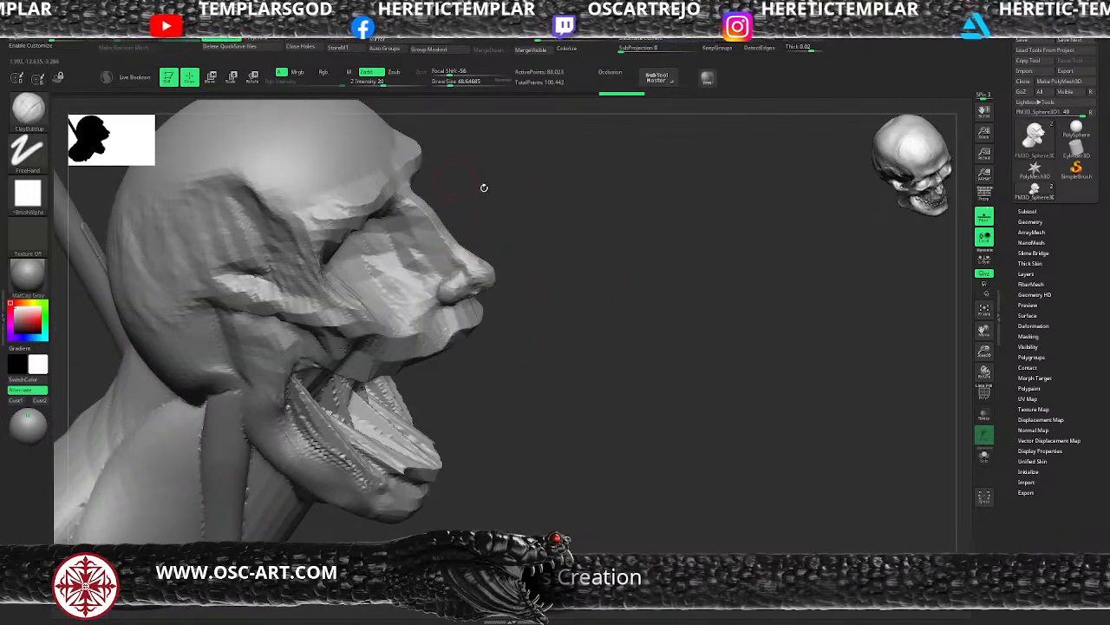
pyautogui.moveTo(484, 187)
pyautogui.mouseDown()
pyautogui.moveTo(506, 279)
pyautogui.moveTo(537, 316)
pyautogui.mouseUp()
pyautogui.press('s')
pyautogui.moveTo(605, 261); pyautogui.dragTo(642, 230)
# Adjust the nose bridge's profile from the side with the Move brush
pyautogui.press('b')
pyautogui.press('m')
pyautogui.press('v')
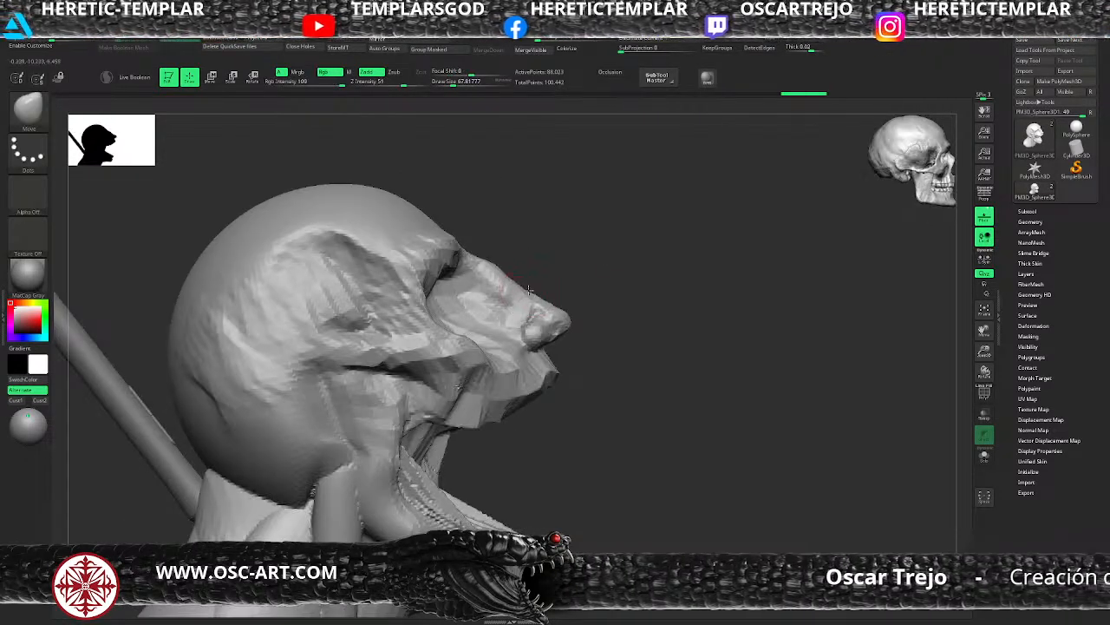
pyautogui.moveTo(529, 290)
pyautogui.mouseDown()
pyautogui.moveTo(510, 276)
pyautogui.moveTo(566, 323)
pyautogui.moveTo(556, 311)
pyautogui.moveTo(579, 295)
pyautogui.mouseUp()
# Add volume to the nostril wing beside the nose tip with a resized ClayBuildup brush
pyautogui.press('b')
pyautogui.press('c')
pyautogui.press('b')
pyautogui.press('s')
pyautogui.moveTo(553, 346); pyautogui.dragTo(539, 342)
# Reshape the nose tip and nostril from the side with a resized Move brush
pyautogui.press('b')
pyautogui.press('m')
pyautogui.press('v')
pyautogui.press('s')
pyautogui.press('s')
pyautogui.moveTo(538, 339); pyautogui.dragTo(532, 339)
pyautogui.moveTo(652, 276); pyautogui.dragTo(682, 318)
pyautogui.press('s')
pyautogui.moveTo(540, 324)
pyautogui.mouseDown()
pyautogui.moveTo(557, 313)
pyautogui.moveTo(546, 294)
pyautogui.mouseUp()
# Carve the crease around the nostril and upper lip with the DamStandard brush
pyautogui.press('b')
pyautogui.press('d')
pyautogui.press('s')
pyautogui.moveTo(587, 328); pyautogui.dragTo(548, 370)
pyautogui.press('s')
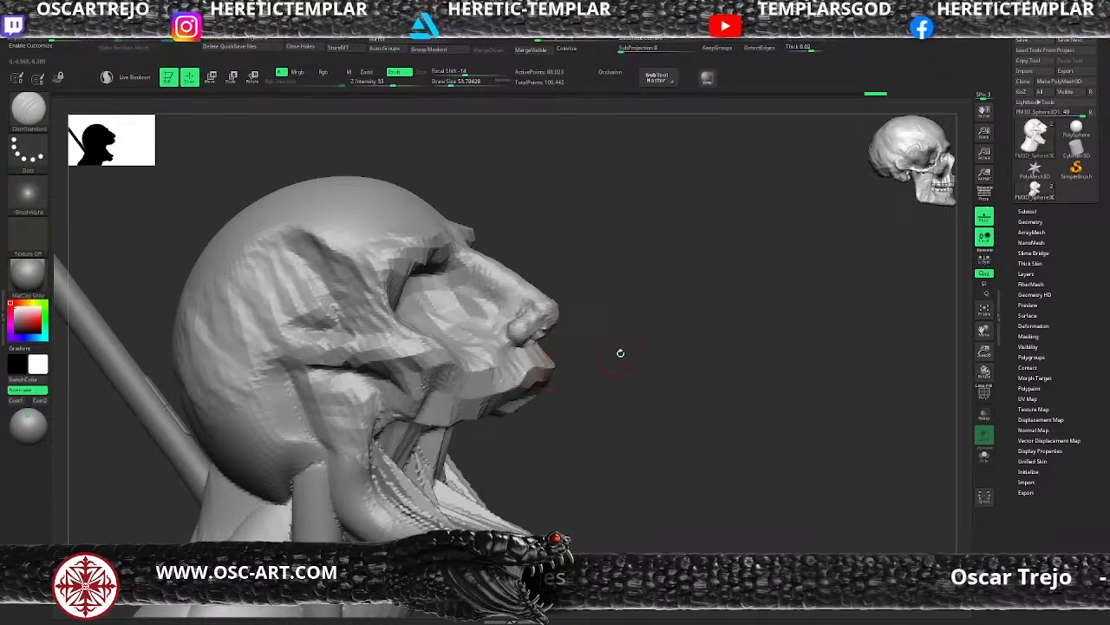
pyautogui.moveTo(619, 352)
pyautogui.mouseDown()
pyautogui.moveTo(573, 349)
pyautogui.moveTo(589, 369)
pyautogui.moveTo(563, 375)
pyautogui.mouseUp()
# Build up the upper lip area below the nostrils with the ClayBuildup brush
pyautogui.press('b')
pyautogui.press('c')
pyautogui.press('b')
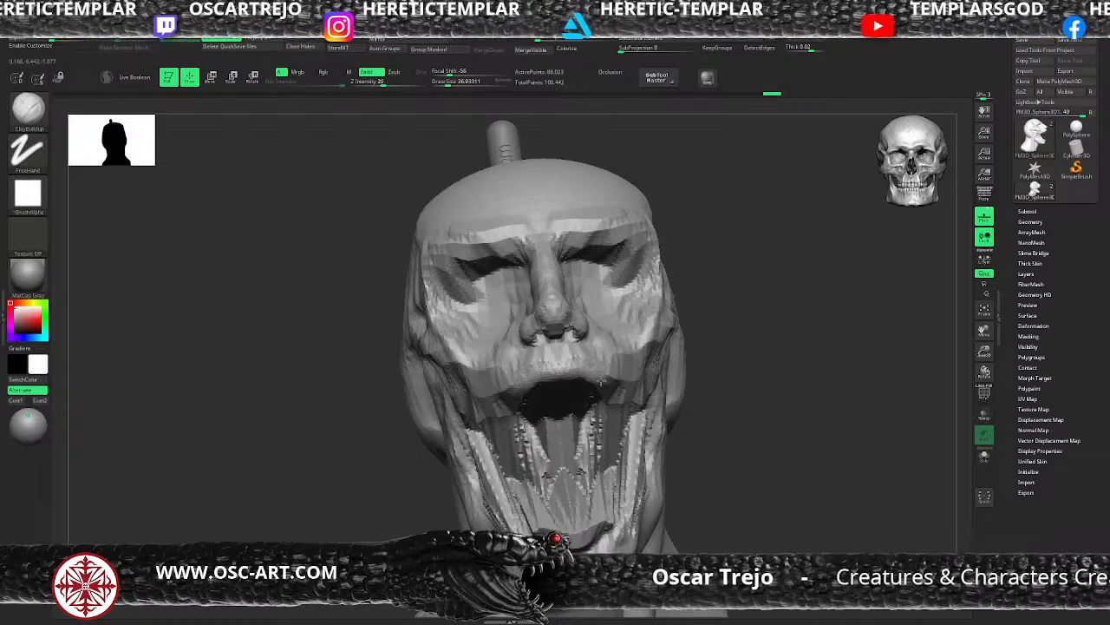
pyautogui.moveTo(723, 317); pyautogui.dragTo(520, 351)
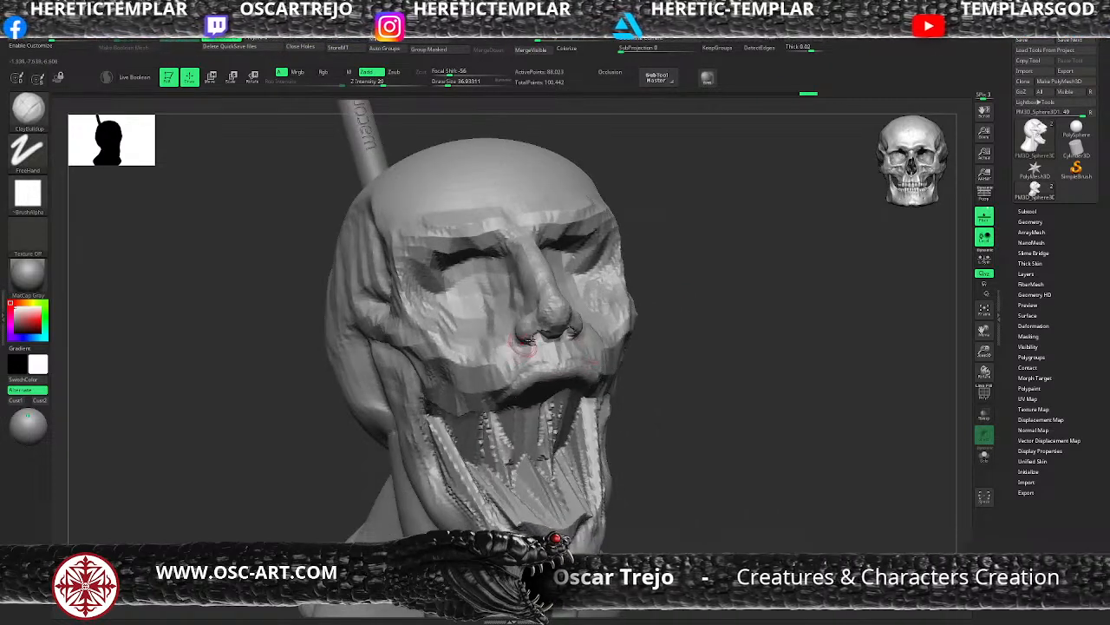
# Carve the fold running from the nostril wing along the side of the nose with a resized DamStandard brush
pyautogui.press('b')
pyautogui.press('d')
pyautogui.press('s')
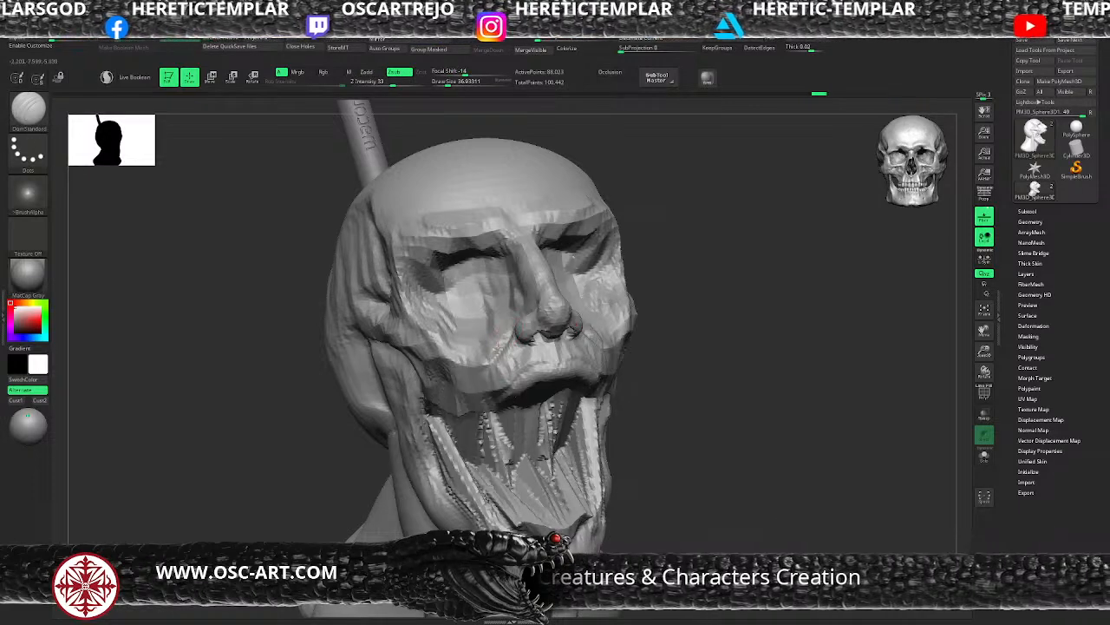
pyautogui.moveTo(699, 279); pyautogui.dragTo(640, 307)
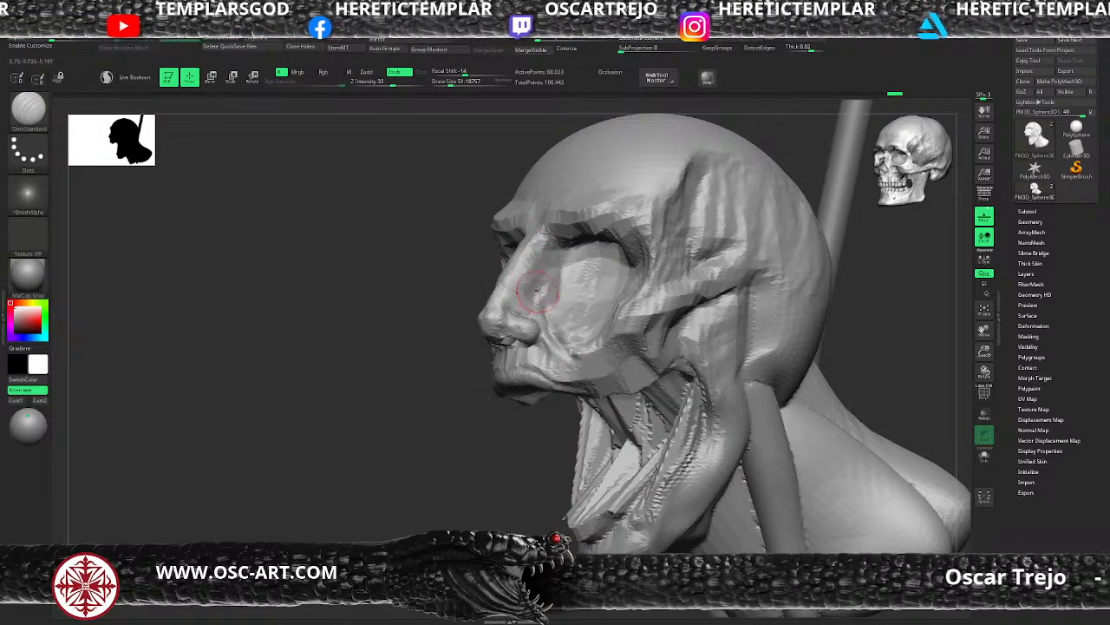
pyautogui.press('s')
pyautogui.moveTo(542, 295); pyautogui.dragTo(539, 296)
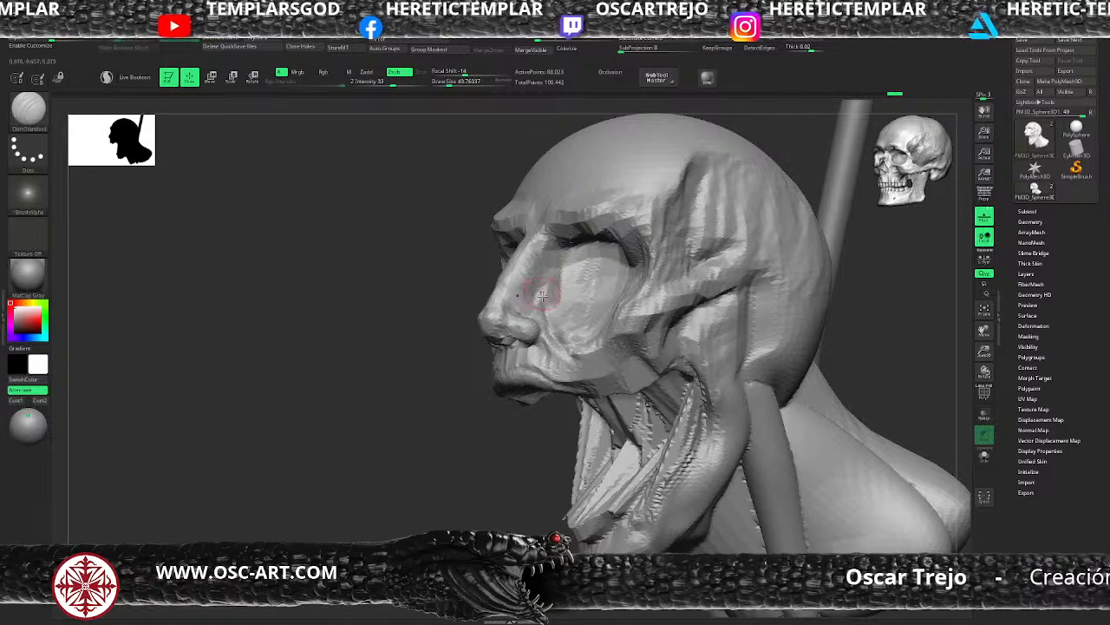
# Build up the brow ridge and the outer rim of the eye socket with an enlarged ClayBuildup brush
pyautogui.press('b')
pyautogui.press('c')
pyautogui.press('b')
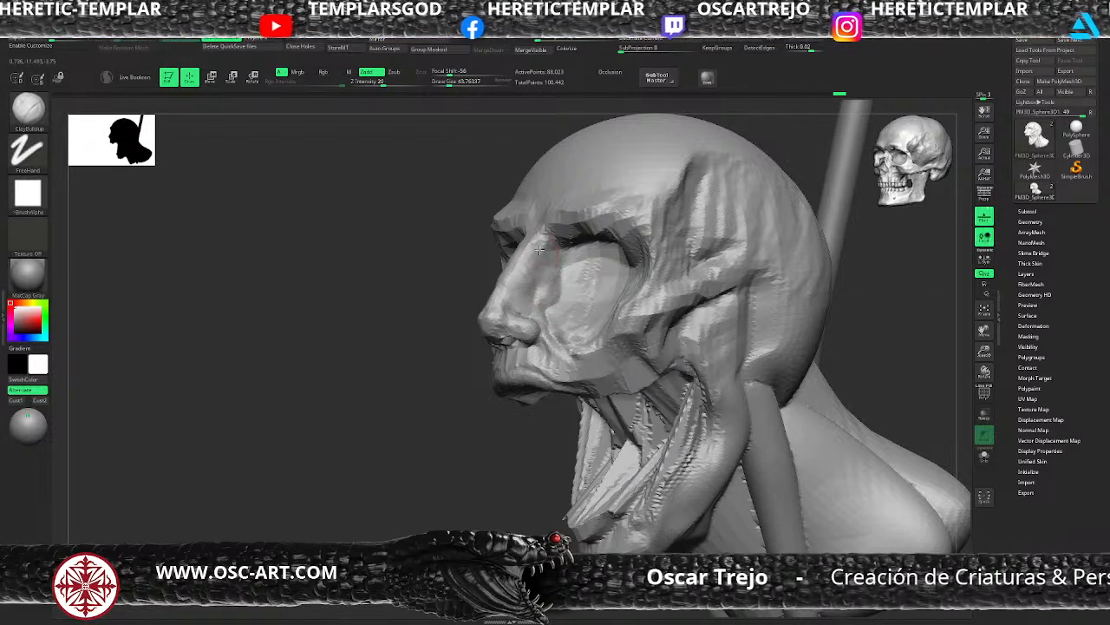
pyautogui.press(']')
pyautogui.press(']')
pyautogui.press(']')
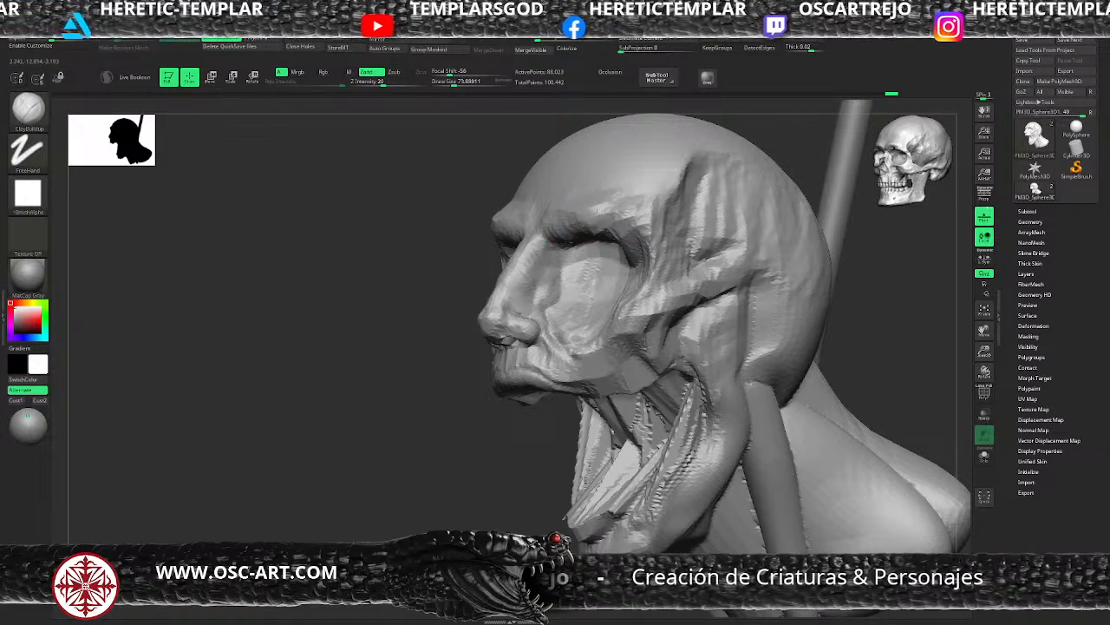
pyautogui.press(']')
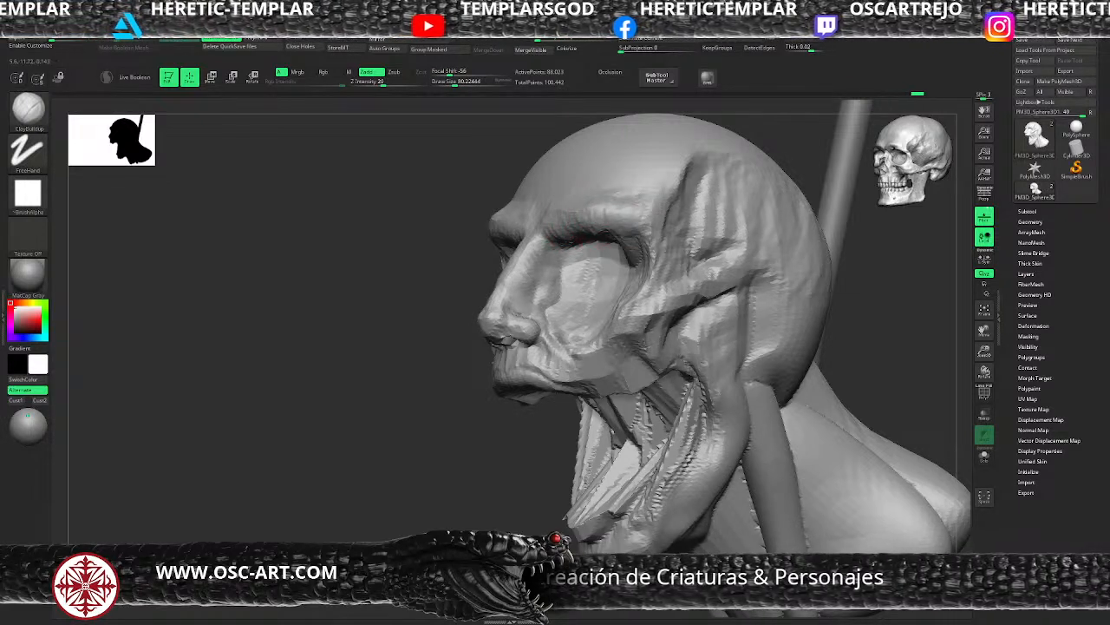
pyautogui.moveTo(656, 261); pyautogui.dragTo(656, 263)
pyautogui.moveTo(642, 211); pyautogui.dragTo(640, 265)
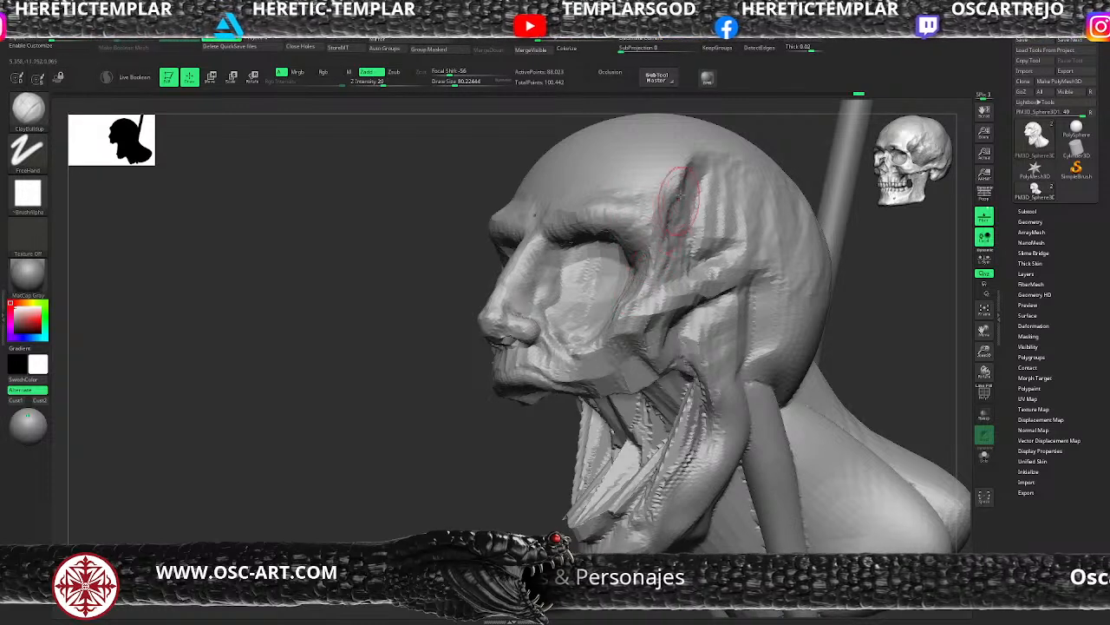
# Define the temple hollow above the cheekbone arch with DamStandard and add volume along the arch with ClayBuildup
pyautogui.press('b')
pyautogui.press('d')
pyautogui.press('s')
pyautogui.moveTo(722, 262)
pyautogui.mouseDown()
pyautogui.moveTo(746, 251)
pyautogui.moveTo(707, 304)
pyautogui.mouseUp()
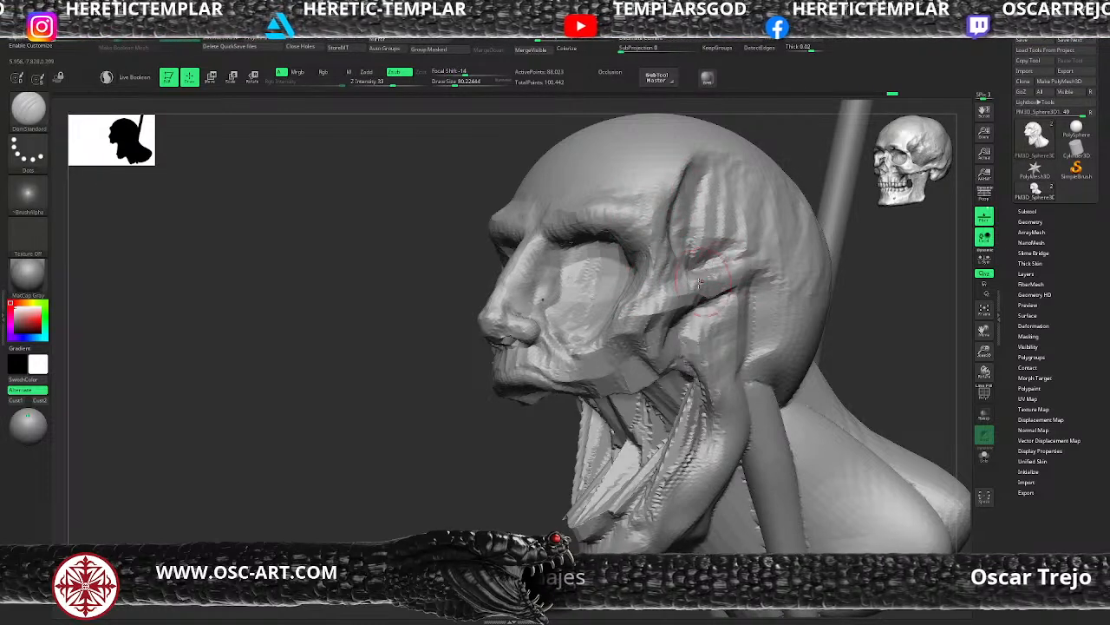
pyautogui.press('b')
pyautogui.press('c')
pyautogui.press('b')
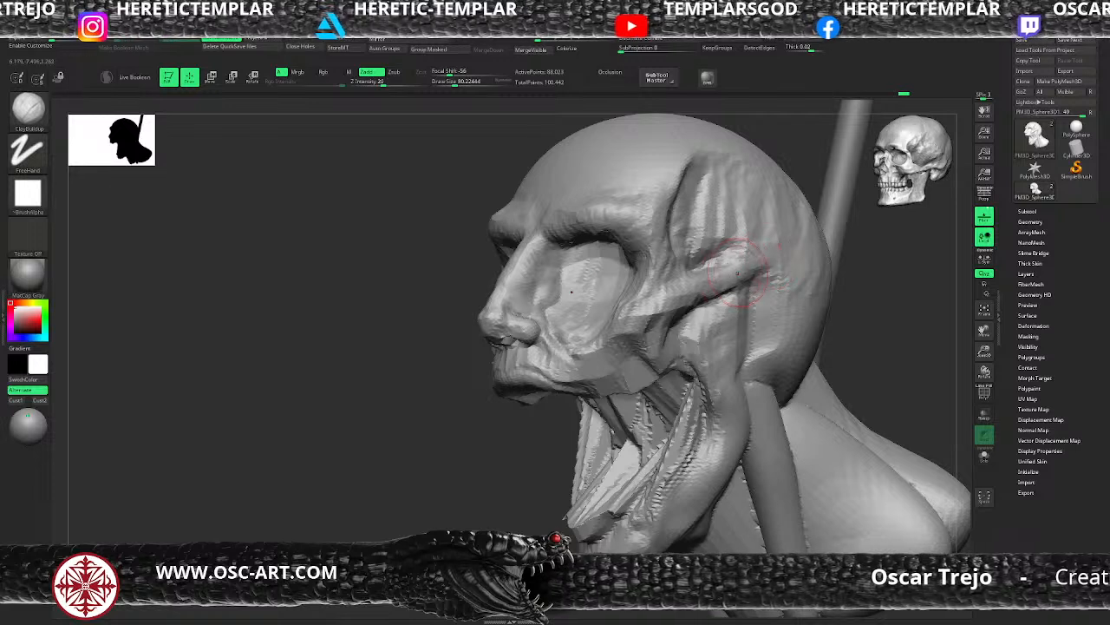
# Carve the grooves along and beneath the cheekbone arch with the DamStandard brush
pyautogui.press('b')
pyautogui.press('d')
pyautogui.press('s')
pyautogui.moveTo(770, 266)
pyautogui.mouseDown()
pyautogui.moveTo(683, 318)
pyautogui.moveTo(663, 354)
pyautogui.mouseUp()
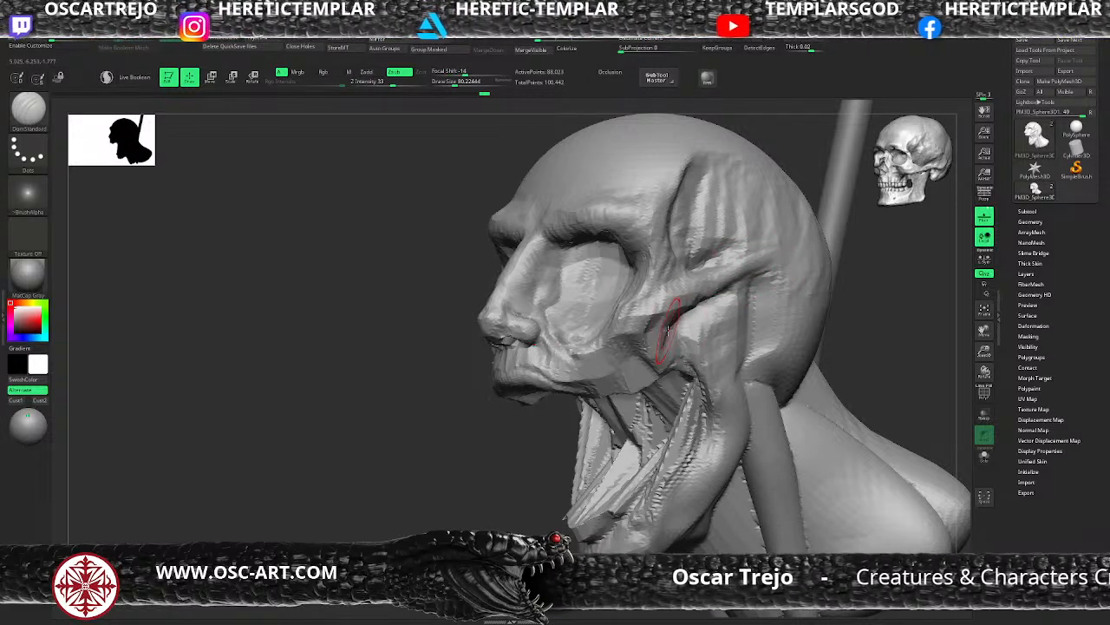
# Fill out the cheek between the cheekbone and the upper jaw with the ClayBuildup brush
pyautogui.press('b')
pyautogui.press('c')
pyautogui.press('b')
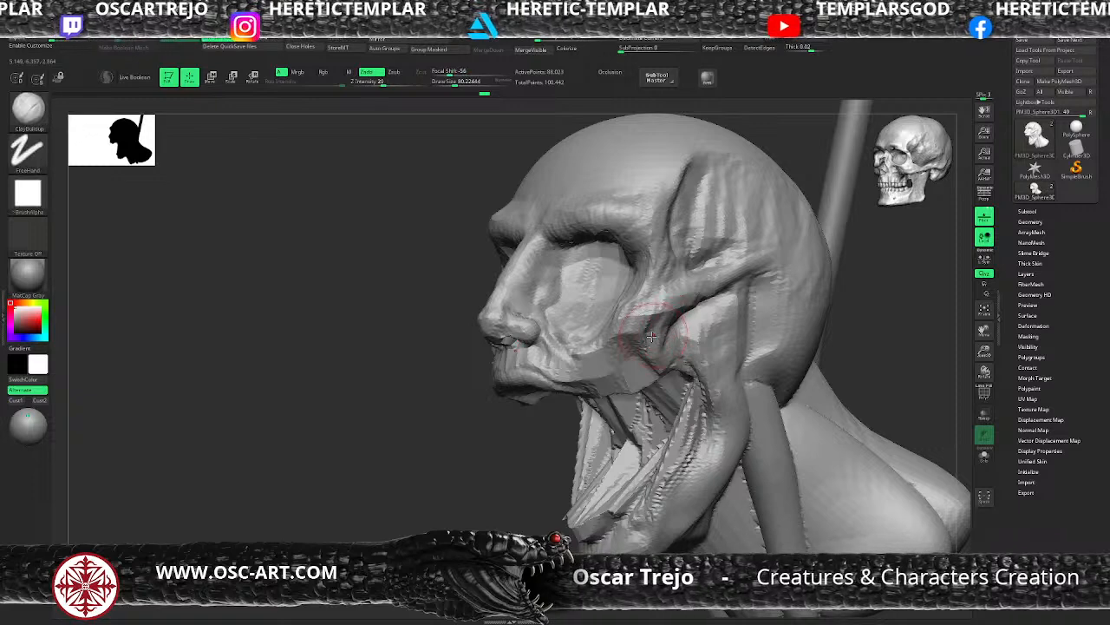
pyautogui.moveTo(652, 325)
pyautogui.mouseDown()
pyautogui.moveTo(647, 346)
pyautogui.moveTo(602, 377)
pyautogui.mouseUp()
pyautogui.moveTo(612, 322); pyautogui.dragTo(573, 378)
# Reshape the cheek behind the upper lip with the Move brush and check the head from the side
pyautogui.moveTo(482, 458); pyautogui.dragTo(489, 434)
pyautogui.press('b')
pyautogui.press('m')
pyautogui.press('v')
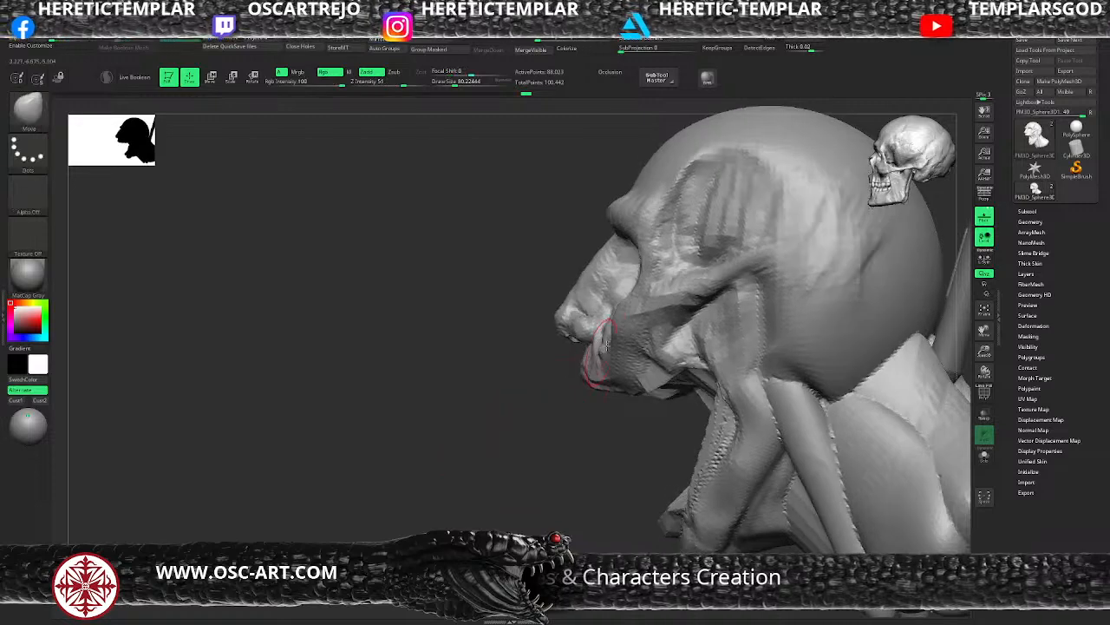
pyautogui.moveTo(622, 315); pyautogui.dragTo(631, 290)
pyautogui.moveTo(525, 413); pyautogui.dragTo(598, 409)
pyautogui.moveTo(854, 337)
pyautogui.keyDown('alt'); pyautogui.mouseDown()
pyautogui.moveTo(830, 310)
pyautogui.moveTo(764, 307)
pyautogui.moveTo(771, 347)
pyautogui.mouseUp(); pyautogui.keyUp('alt')
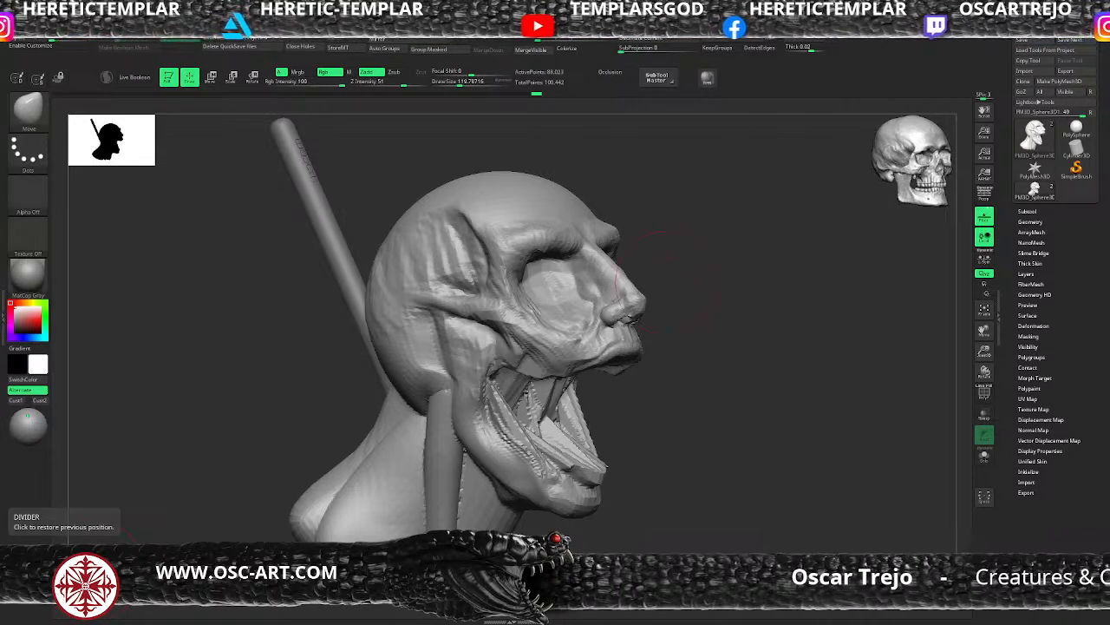
pyautogui.moveTo(668, 285)
pyautogui.mouseDown()
pyautogui.moveTo(639, 315)
pyautogui.moveTo(615, 300)
pyautogui.moveTo(650, 313)
pyautogui.moveTo(634, 310)
pyautogui.moveTo(626, 340)
pyautogui.mouseUp()
# Build up the side and bridge of the nose with a smaller ClayBuildup brush
pyautogui.press('b')
pyautogui.press('c')
pyautogui.press('b')
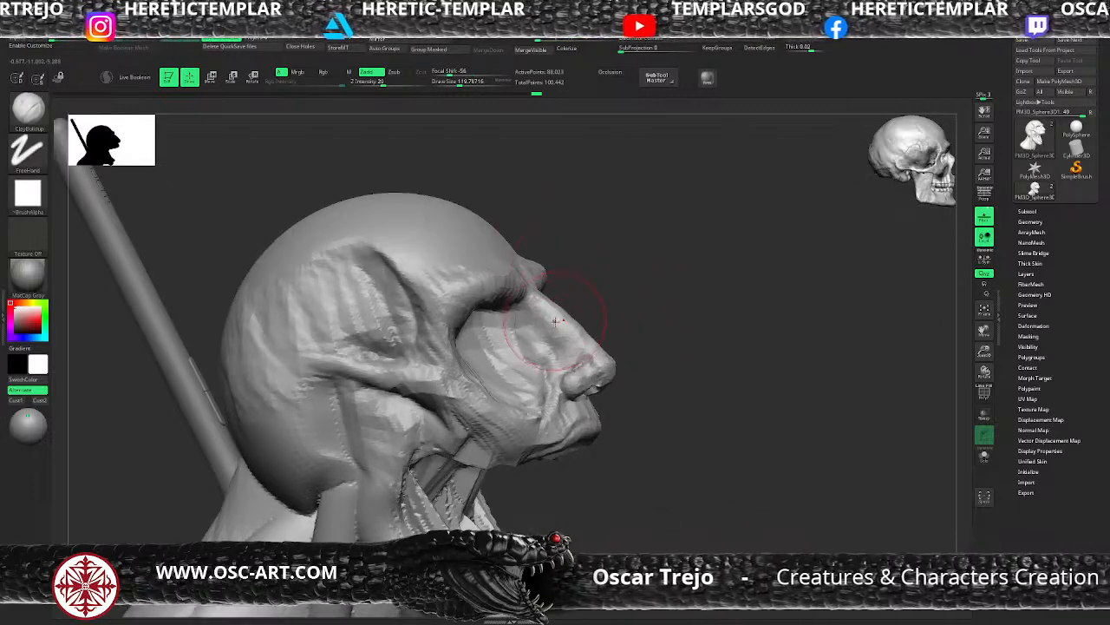
pyautogui.press('[')
pyautogui.press('[')
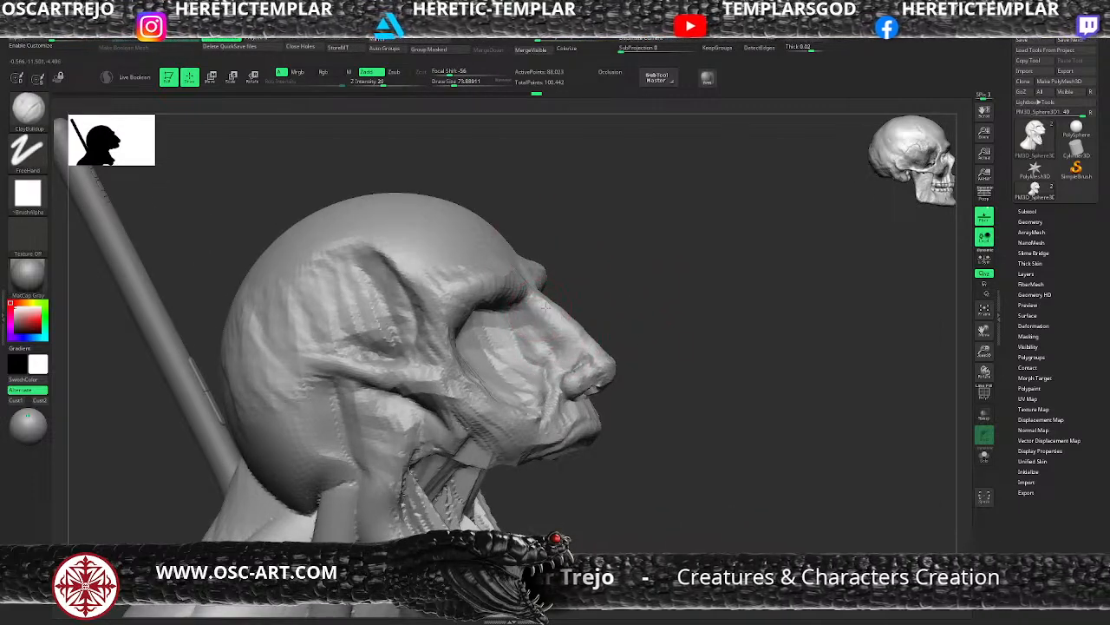
pyautogui.moveTo(595, 372)
pyautogui.mouseDown()
pyautogui.moveTo(634, 285)
pyautogui.moveTo(622, 263)
pyautogui.moveTo(647, 278)
pyautogui.moveTo(627, 314)
pyautogui.moveTo(661, 312)
pyautogui.mouseUp()
# Adjust the upper nose bridge and the side of the nose with a resized Move brush
pyautogui.press('b')
pyautogui.press('m')
pyautogui.press('v')
pyautogui.press('s')
pyautogui.click(552, 322)
pyautogui.moveTo(536, 314); pyautogui.dragTo(519, 330)
pyautogui.moveTo(601, 380)
pyautogui.mouseDown()
pyautogui.moveTo(491, 377)
pyautogui.moveTo(564, 246)
pyautogui.moveTo(564, 288)
pyautogui.moveTo(607, 336)
pyautogui.mouseUp()
# Try to pull the cheek's lower edge near the mouth corner downward with the Move brush
pyautogui.press('b')
pyautogui.press('c')
pyautogui.press('b')
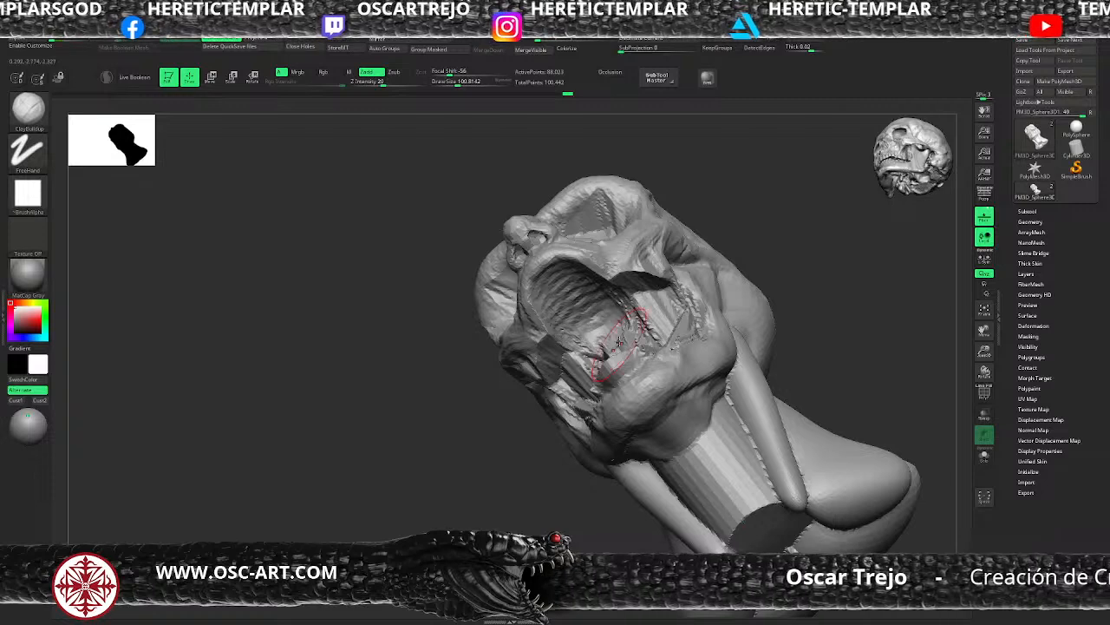
pyautogui.moveTo(670, 297); pyautogui.dragTo(685, 306, button='right')
pyautogui.moveTo(599, 326)
pyautogui.mouseDown(button='right')
pyautogui.moveTo(556, 346)
pyautogui.moveTo(546, 336)
pyautogui.mouseUp(button='right')
pyautogui.press('s')
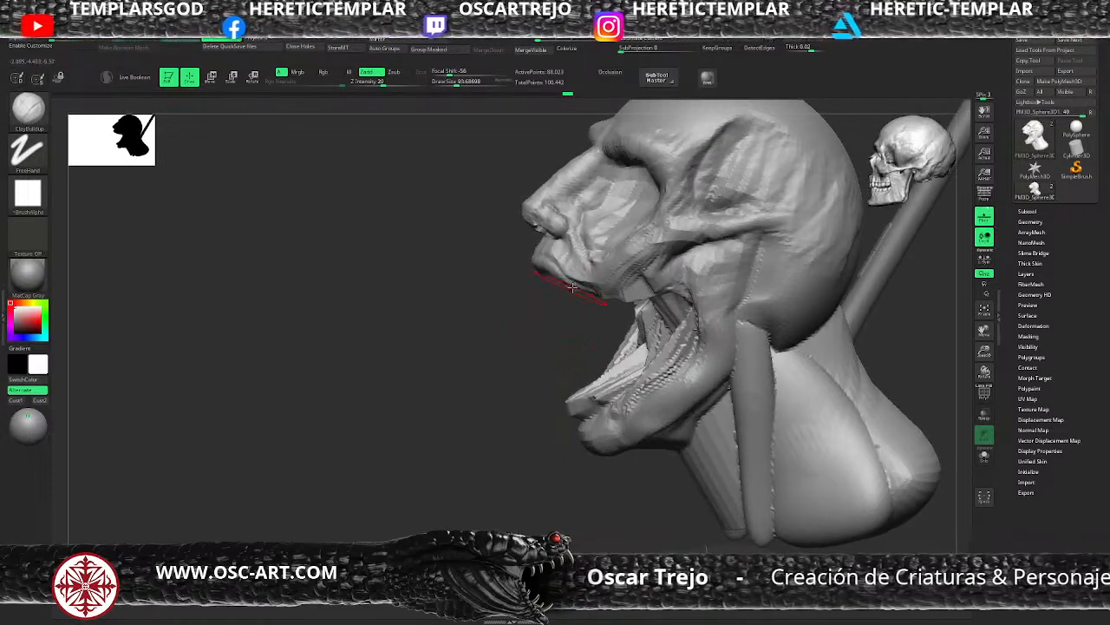
pyautogui.press('b')
pyautogui.press('m')
pyautogui.press('v')
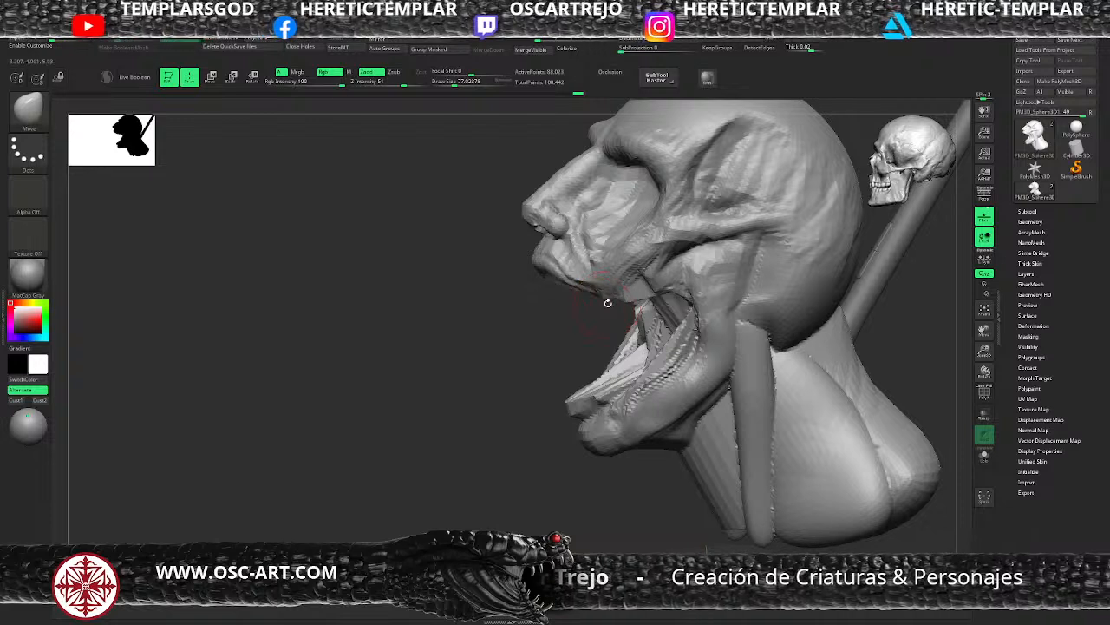
pyautogui.press('s')
pyautogui.hotkey('ctrl', 'z')
pyautogui.moveTo(607, 300); pyautogui.dragTo(614, 298)
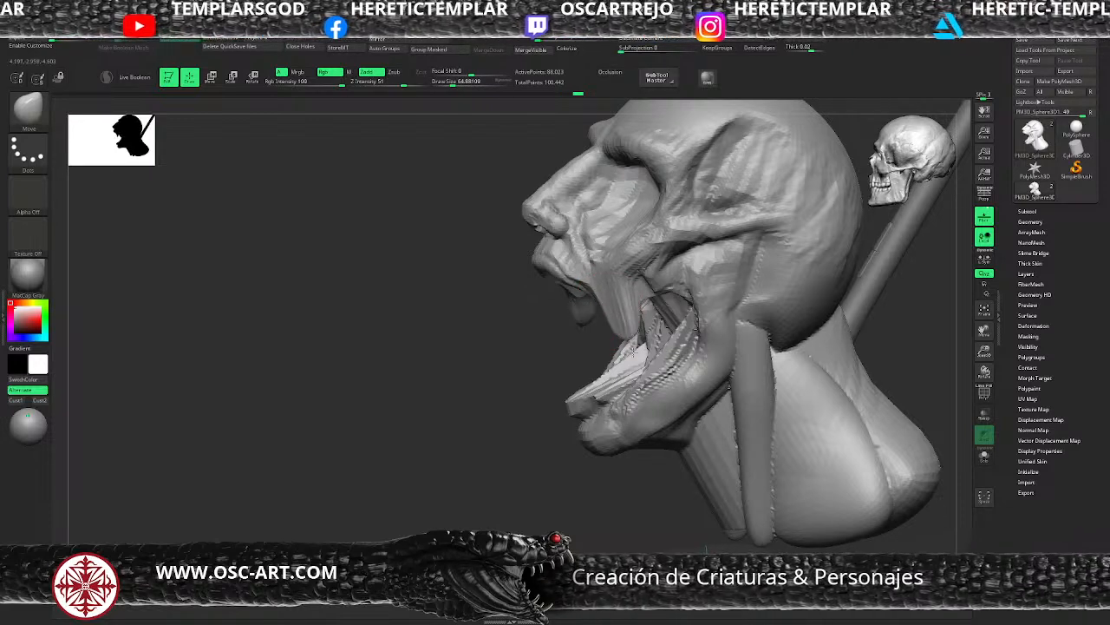
pyautogui.hotkey('ctrl', 'z')
# Stretch the cheek's lower edge down to the lower jaw as a strip with a resized Move brush
pyautogui.press('s')
pyautogui.moveTo(624, 347); pyautogui.dragTo(641, 375)
pyautogui.moveTo(593, 504); pyautogui.dragTo(570, 422)
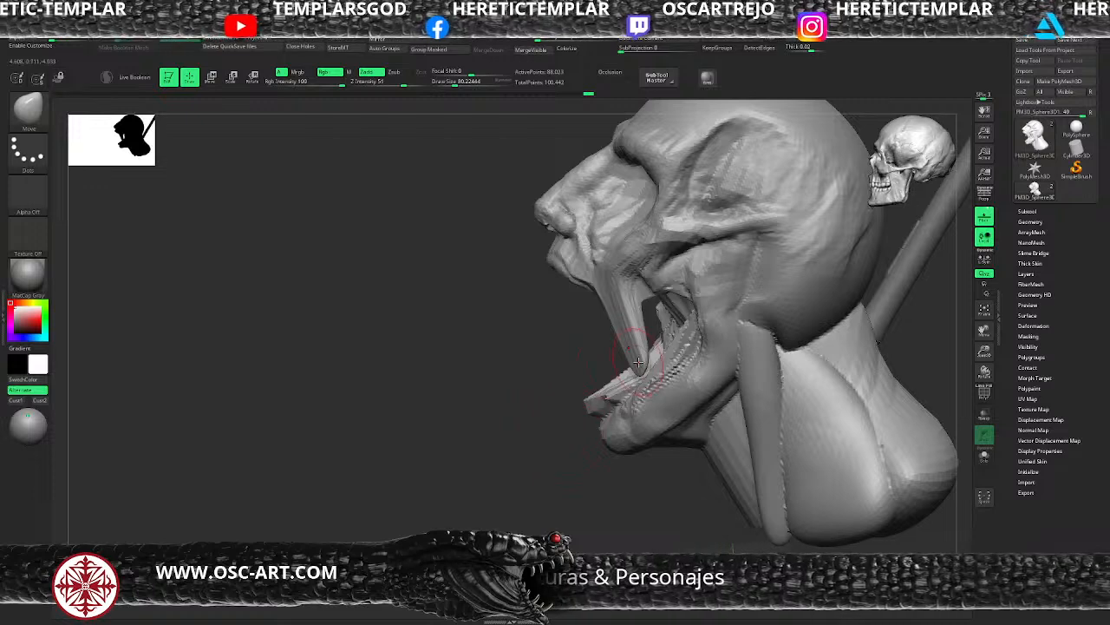
pyautogui.press('s')
pyautogui.moveTo(638, 362); pyautogui.dragTo(643, 362)
pyautogui.moveTo(642, 369); pyautogui.dragTo(648, 388)
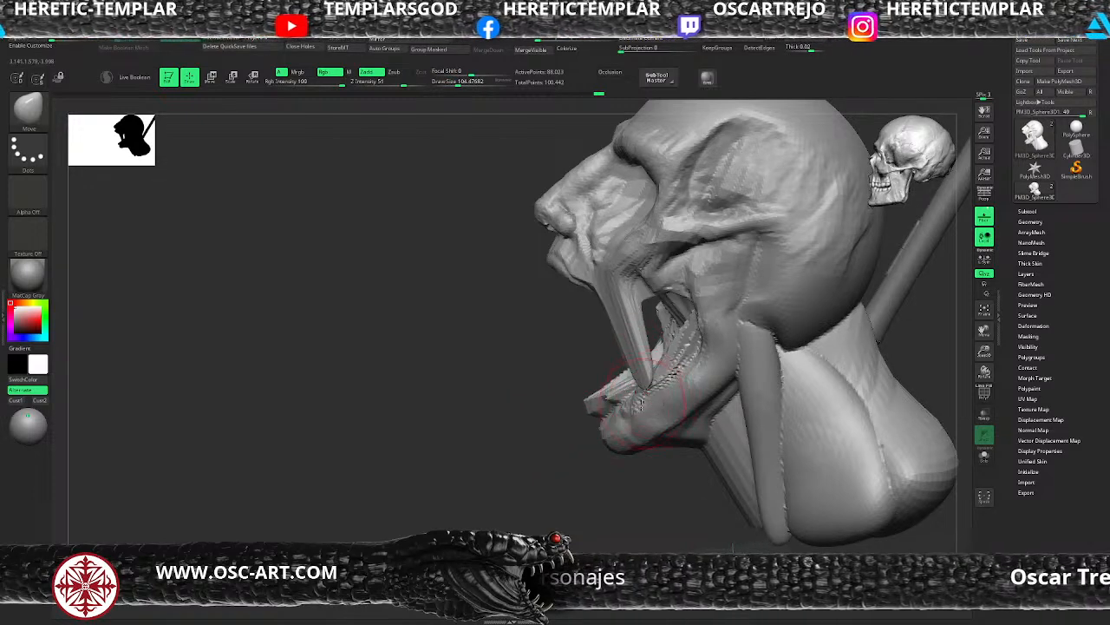
# Try adjusting the stretched cheek strip with the Move Topological brush and undo the cheek stretching
pyautogui.press('b')
pyautogui.press('m')
pyautogui.press('t')
pyautogui.moveTo(623, 468); pyautogui.dragTo(598, 461)
pyautogui.moveTo(672, 469); pyautogui.dragTo(631, 393)
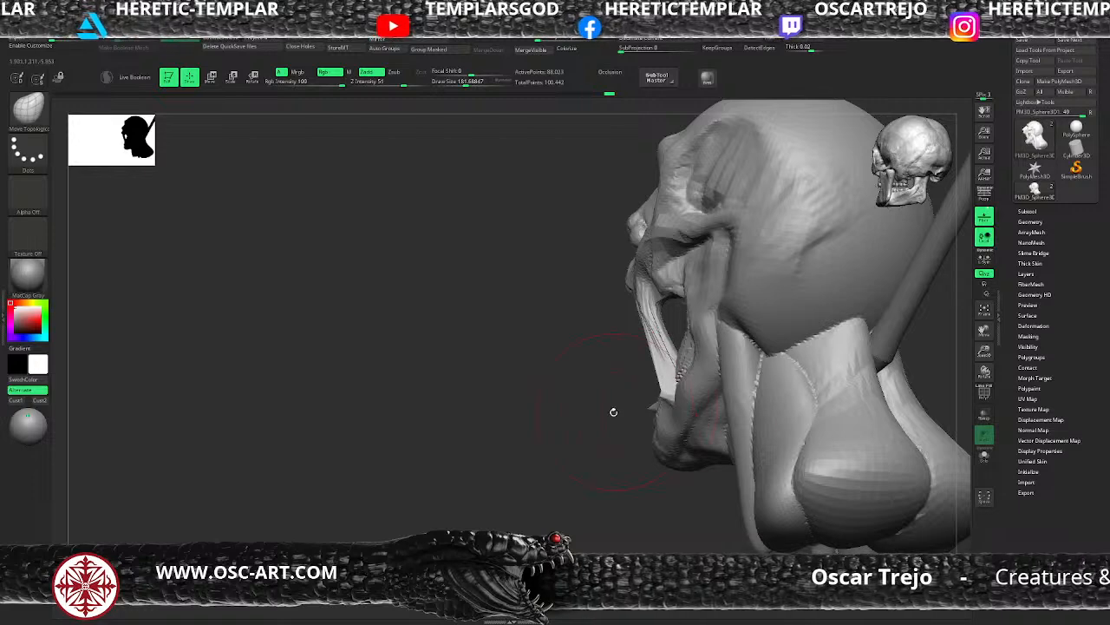
pyautogui.moveTo(614, 412); pyautogui.dragTo(727, 411)
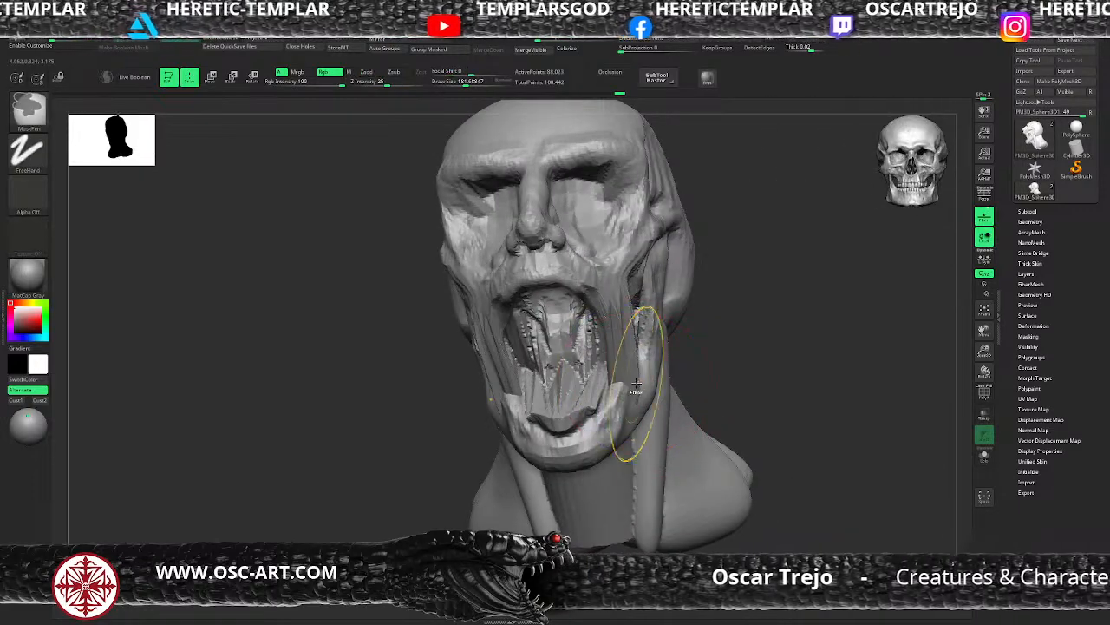
pyautogui.hotkey('ctrl', 'z')
pyautogui.hotkey('ctrl', 'z')
pyautogui.hotkey('ctrl', 'z')
# Insert a capsule from the IMM Primitives brush at the side of the mouth and position it below the upper jaw
pyautogui.moveTo(758, 298); pyautogui.dragTo(726, 317)
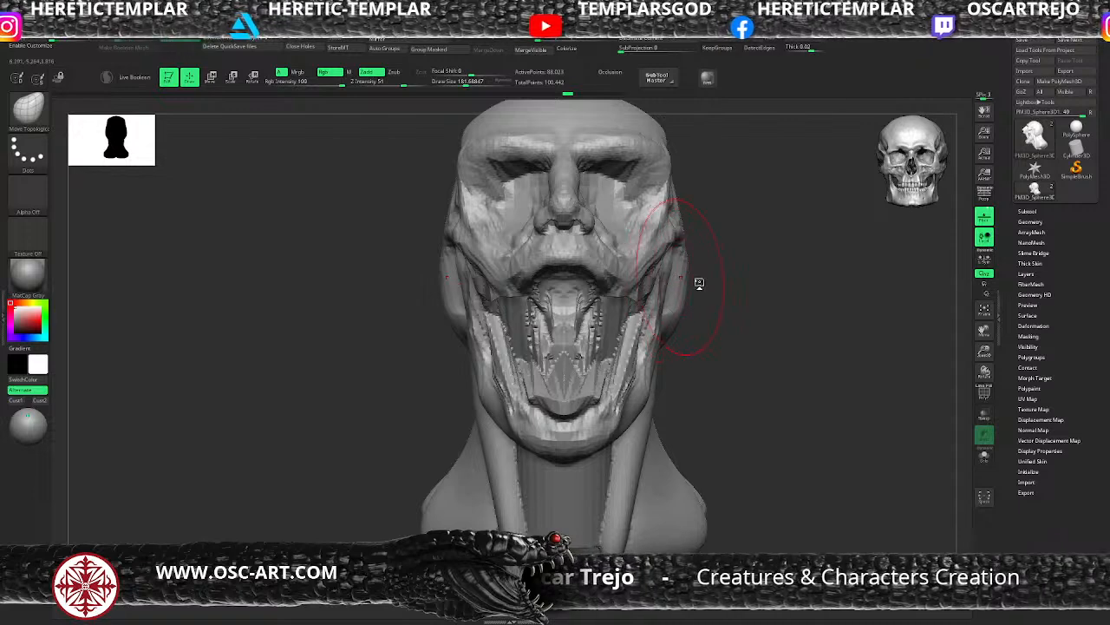
pyautogui.press('b')
pyautogui.press('i')
pyautogui.press('p')
pyautogui.moveTo(798, 287); pyautogui.dragTo(669, 290)
pyautogui.keyDown('shift'); pyautogui.moveTo(555, 352); pyautogui.dragTo(528, 356); pyautogui.keyUp('shift')
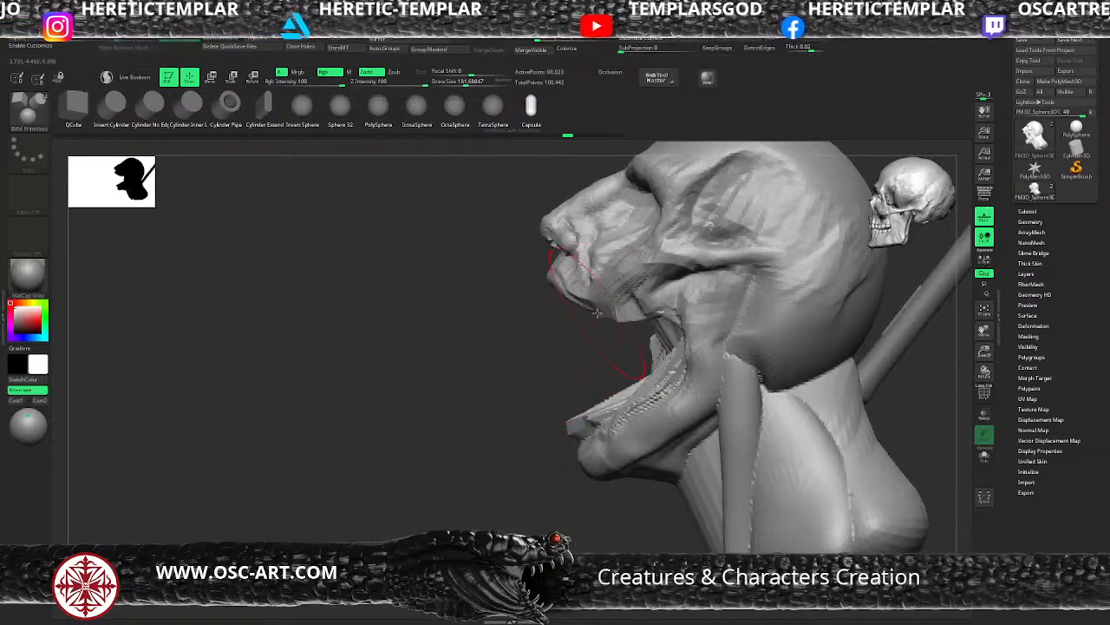
pyautogui.press('w')
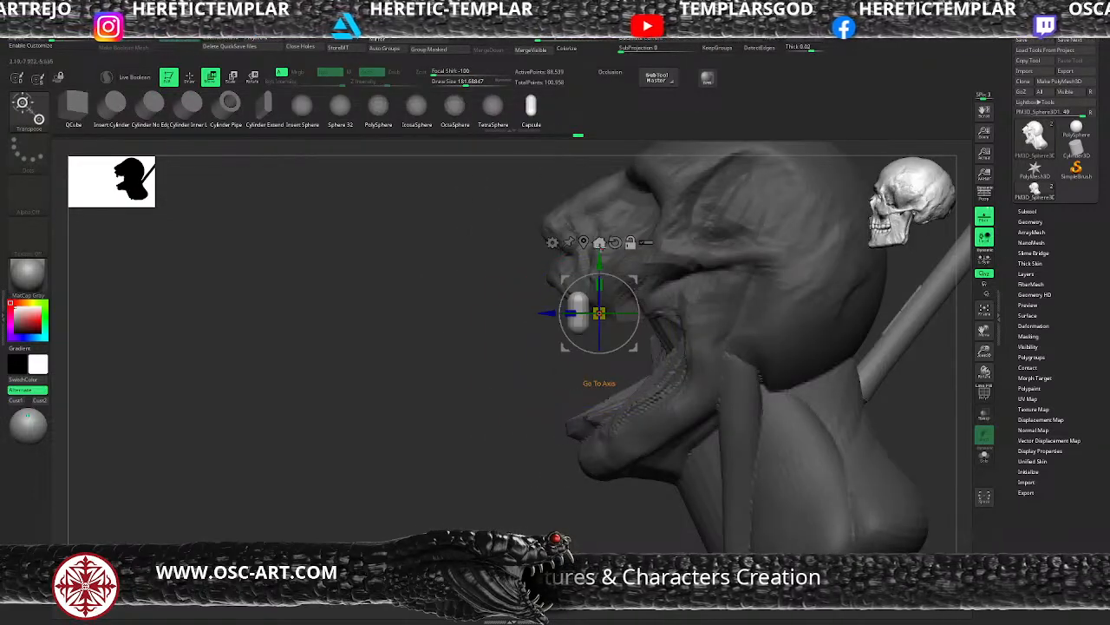
pyautogui.click(584, 243)
pyautogui.moveTo(615, 276); pyautogui.dragTo(645, 285)
# Stretch the capsule with an enlarged Move brush into a long strand joining the upper and lower jaws
pyautogui.press('b')
pyautogui.press('m')
pyautogui.press('v')
pyautogui.press('s')
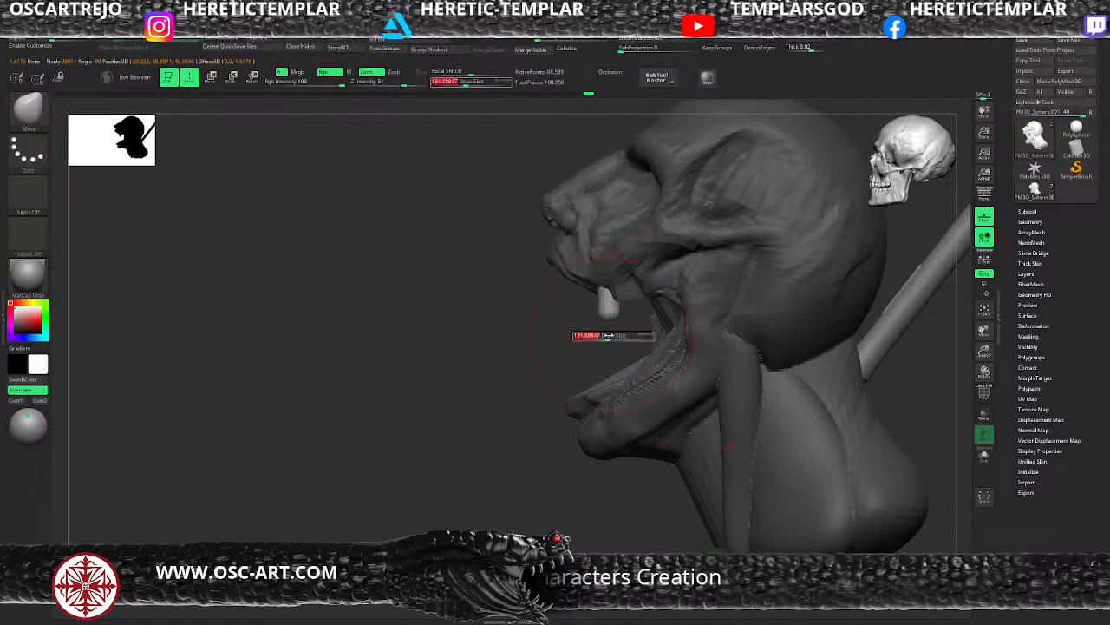
pyautogui.moveTo(608, 335); pyautogui.dragTo(612, 334)
pyautogui.moveTo(611, 312); pyautogui.dragTo(616, 375)
pyautogui.moveTo(615, 349); pyautogui.dragTo(592, 270)
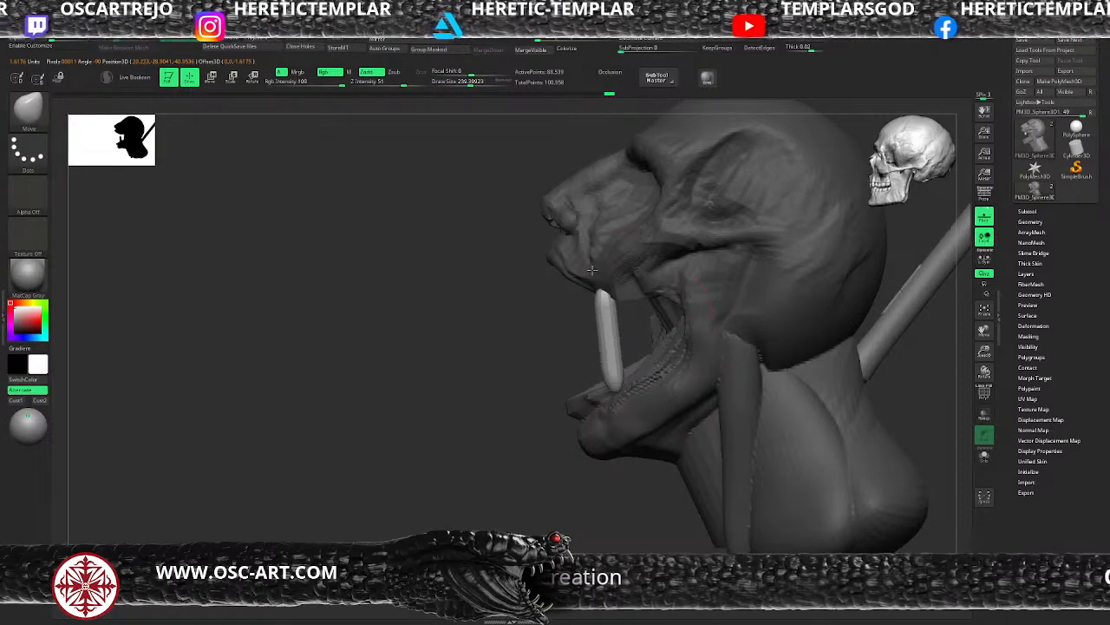
pyautogui.moveTo(617, 369); pyautogui.dragTo(618, 395)
pyautogui.moveTo(527, 438)
pyautogui.mouseDown()
pyautogui.moveTo(637, 425)
pyautogui.moveTo(616, 396)
pyautogui.mouseUp()
pyautogui.moveTo(621, 293); pyautogui.dragTo(610, 309)
pyautogui.moveTo(751, 327); pyautogui.dragTo(709, 341)
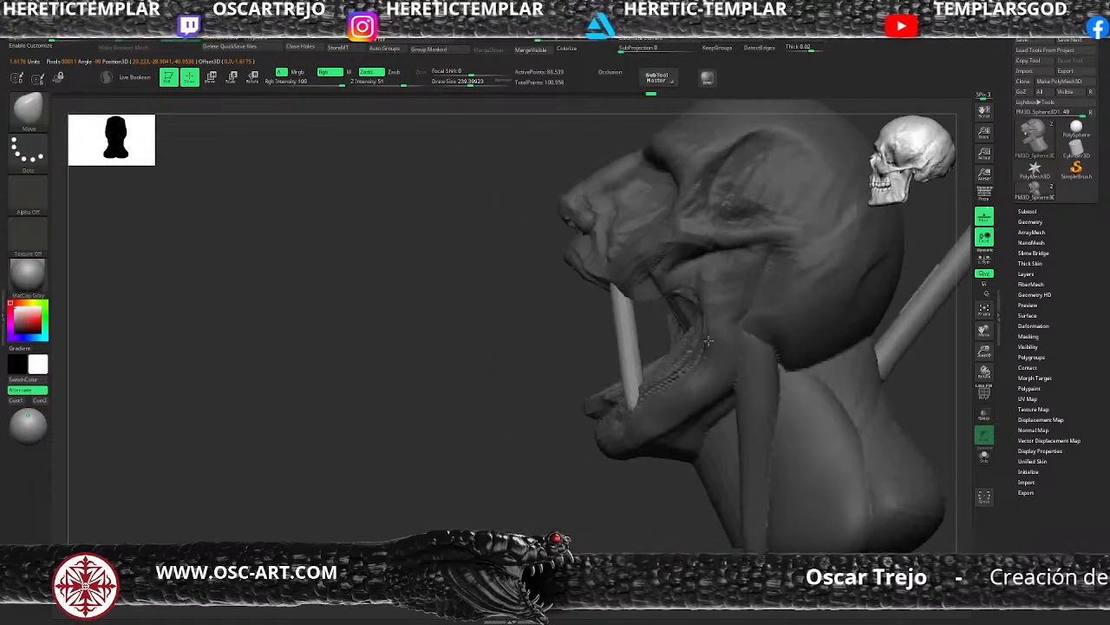
# Reshape the upper end of the capsule strand beneath the cheek with a smaller Move brush
pyautogui.press('[')
pyautogui.moveTo(567, 318); pyautogui.dragTo(599, 314)
pyautogui.press('[')
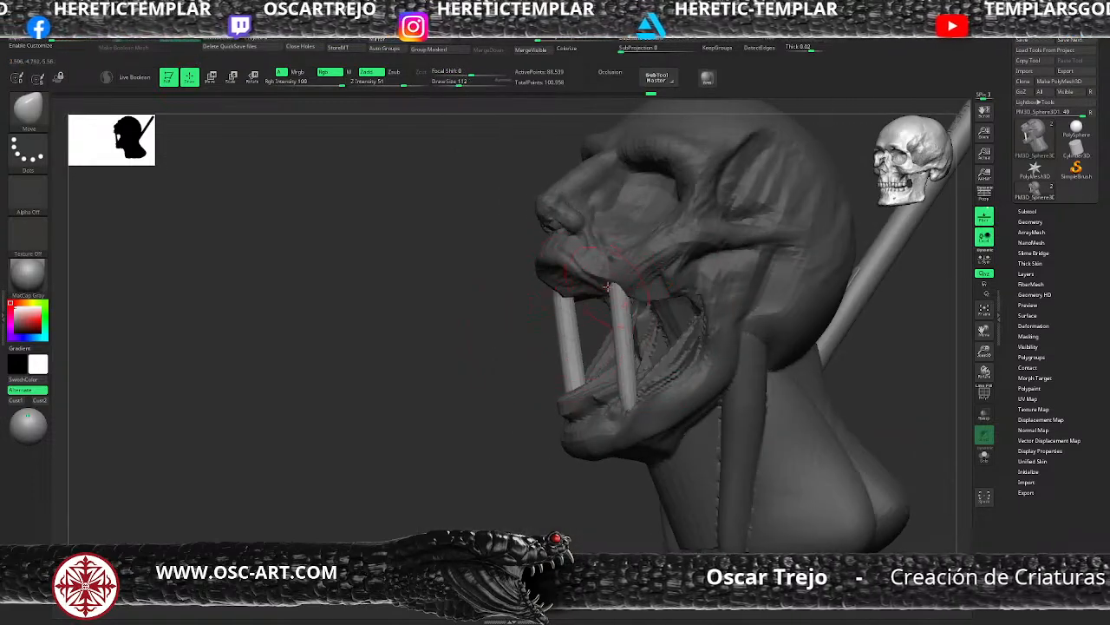
pyautogui.press('[')
pyautogui.moveTo(605, 262); pyautogui.dragTo(623, 297)
pyautogui.moveTo(515, 379)
pyautogui.mouseDown()
pyautogui.moveTo(702, 315)
pyautogui.moveTo(644, 310)
pyautogui.mouseUp()
# Adjust the cheek surface beside the capsule strand from below with a resized Move brush
pyautogui.press('s')
pyautogui.moveTo(668, 330)
pyautogui.keyDown('alt'); pyautogui.mouseDown()
pyautogui.moveTo(651, 285)
pyautogui.moveTo(687, 278)
pyautogui.moveTo(685, 295)
pyautogui.moveTo(597, 322)
pyautogui.mouseUp(); pyautogui.keyUp('alt')
pyautogui.moveTo(527, 378)
pyautogui.keyDown('alt'); pyautogui.mouseDown()
pyautogui.moveTo(480, 396)
pyautogui.moveTo(500, 418)
pyautogui.moveTo(498, 439)
pyautogui.moveTo(513, 401)
pyautogui.mouseUp(); pyautogui.keyUp('alt')
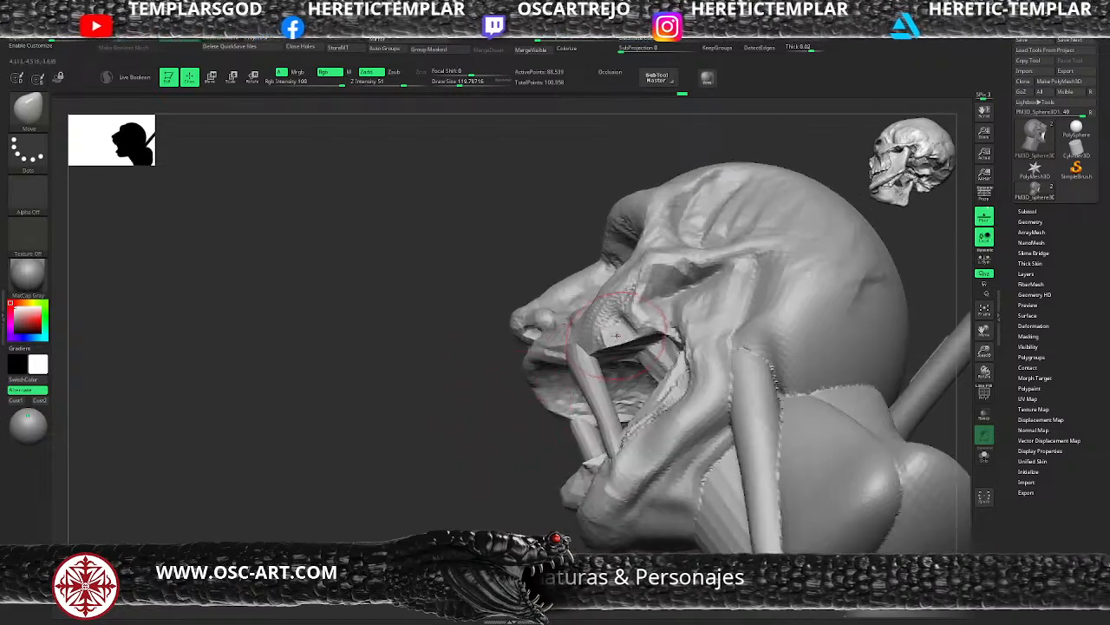
pyautogui.moveTo(624, 345); pyautogui.dragTo(614, 340)
pyautogui.moveTo(495, 434); pyautogui.dragTo(488, 343)
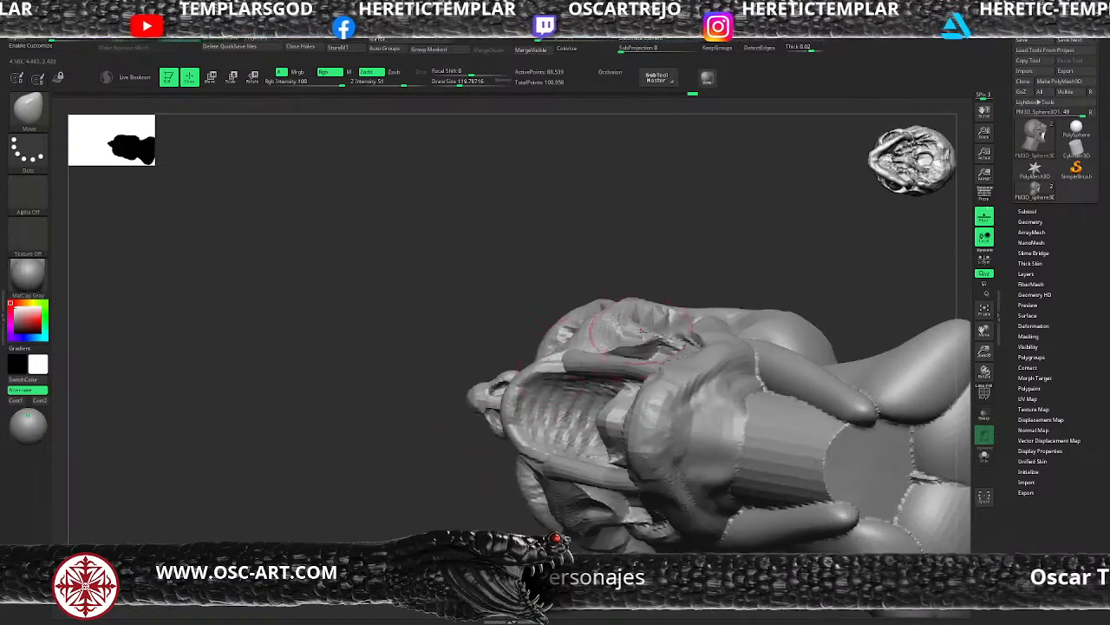
# Refine the cheek surface beside the upper end of the jaw strand from below with the Move brush
pyautogui.moveTo(652, 341); pyautogui.dragTo(625, 357)
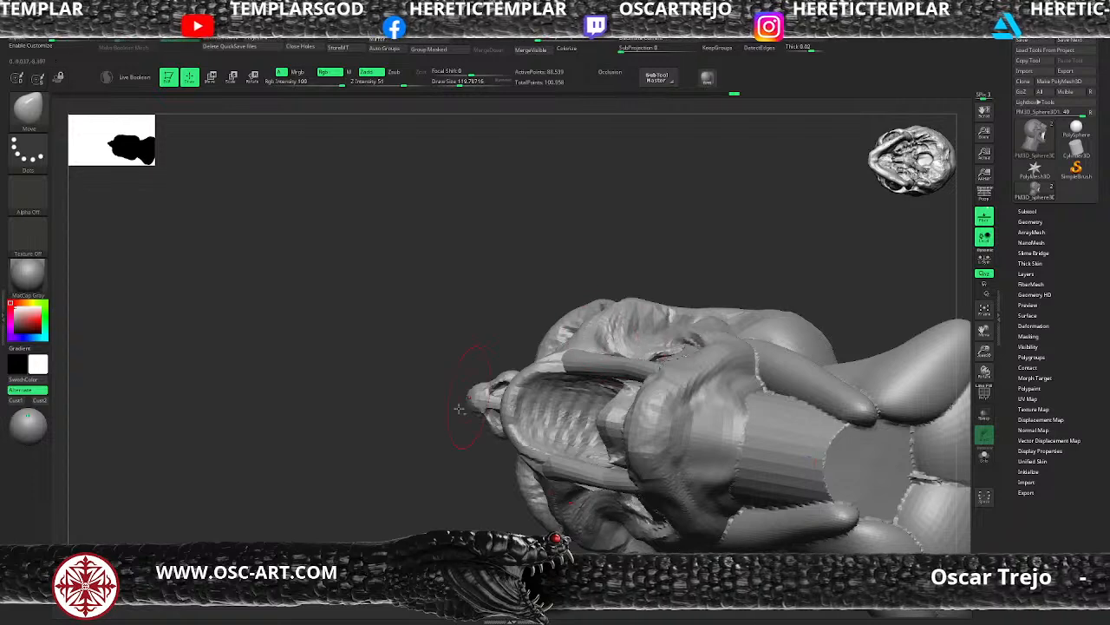
pyautogui.keyDown('alt'); pyautogui.moveTo(408, 448); pyautogui.dragTo(393, 439); pyautogui.keyUp('alt')
pyautogui.moveTo(393, 439)
pyautogui.mouseDown()
pyautogui.moveTo(413, 530)
pyautogui.moveTo(456, 498)
pyautogui.mouseUp()
pyautogui.moveTo(715, 290)
pyautogui.mouseDown()
pyautogui.moveTo(738, 290)
pyautogui.moveTo(725, 292)
pyautogui.moveTo(715, 333)
pyautogui.moveTo(639, 347)
pyautogui.mouseUp()
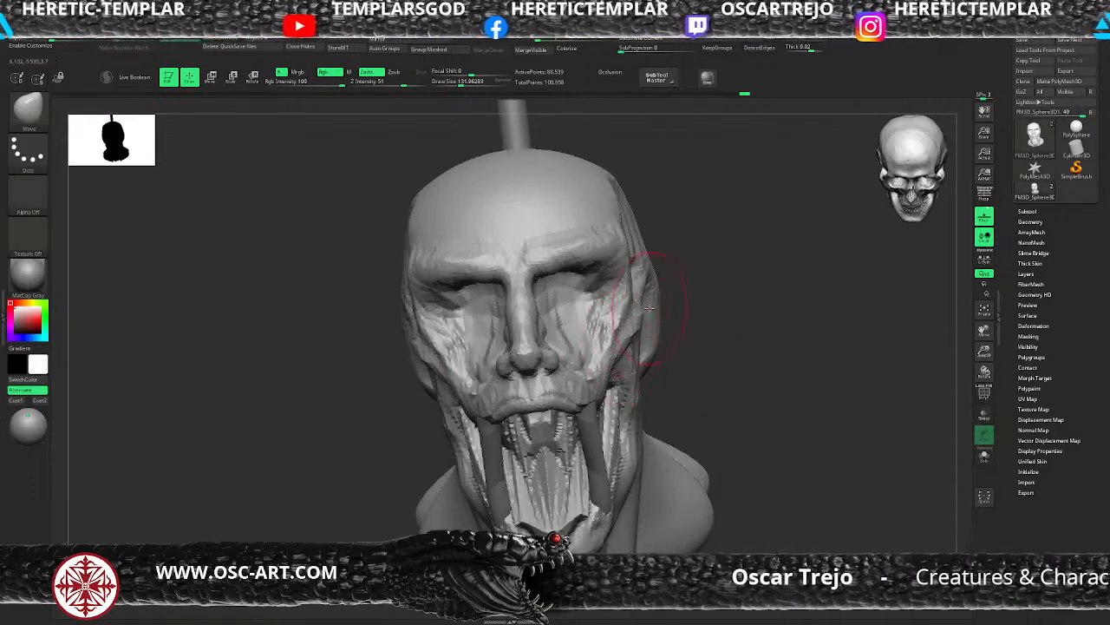
# Build up eyeball volume inside the eye sockets with the ClayBuildup brush
pyautogui.moveTo(721, 295); pyautogui.dragTo(725, 264)
pyautogui.press('b')
pyautogui.press('c')
pyautogui.press('b')
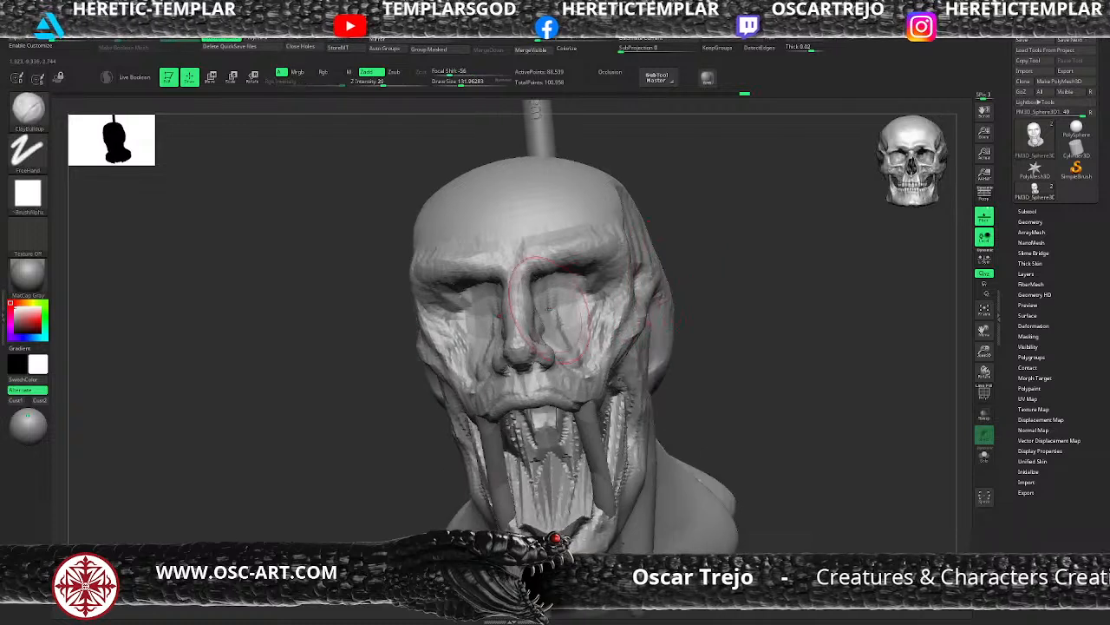
pyautogui.moveTo(539, 278)
pyautogui.mouseDown()
pyautogui.moveTo(553, 295)
pyautogui.moveTo(569, 289)
pyautogui.moveTo(578, 324)
pyautogui.moveTo(550, 335)
pyautogui.moveTo(552, 323)
pyautogui.moveTo(578, 334)
pyautogui.moveTo(592, 324)
pyautogui.moveTo(599, 312)
pyautogui.moveTo(577, 313)
pyautogui.moveTo(593, 301)
pyautogui.mouseUp()
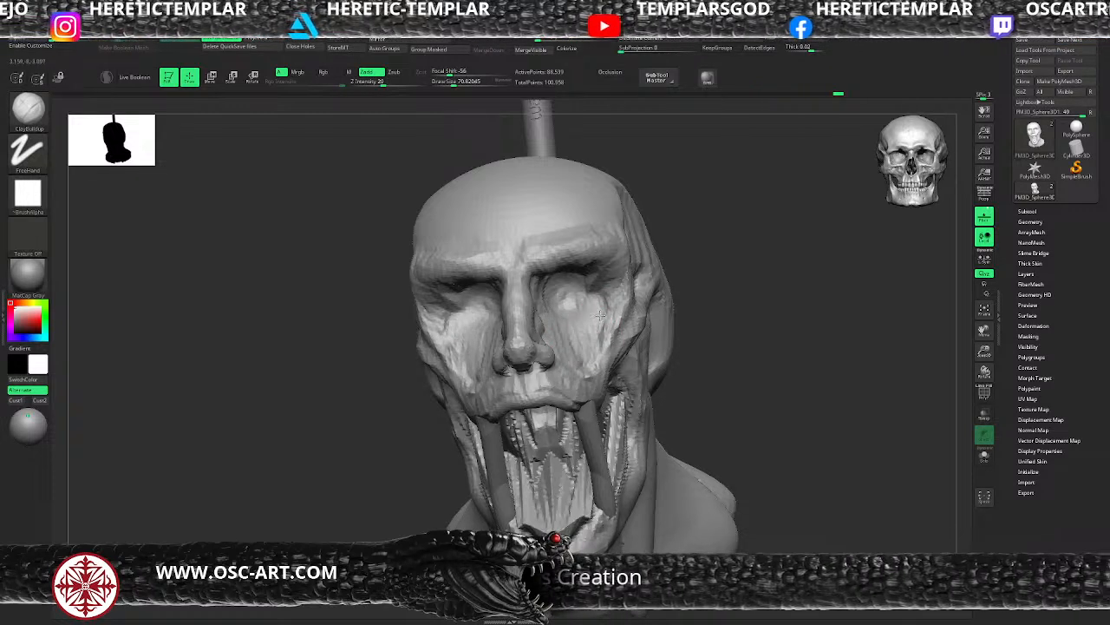
pyautogui.keyDown('alt'); pyautogui.moveTo(727, 278); pyautogui.dragTo(677, 251); pyautogui.keyUp('alt')
pyautogui.moveTo(633, 260); pyautogui.dragTo(694, 258)
pyautogui.moveTo(701, 317)
pyautogui.keyDown('alt'); pyautogui.mouseDown()
pyautogui.moveTo(696, 267)
pyautogui.moveTo(699, 322)
pyautogui.mouseUp(); pyautogui.keyUp('alt')
pyautogui.moveTo(738, 306); pyautogui.dragTo(659, 290)
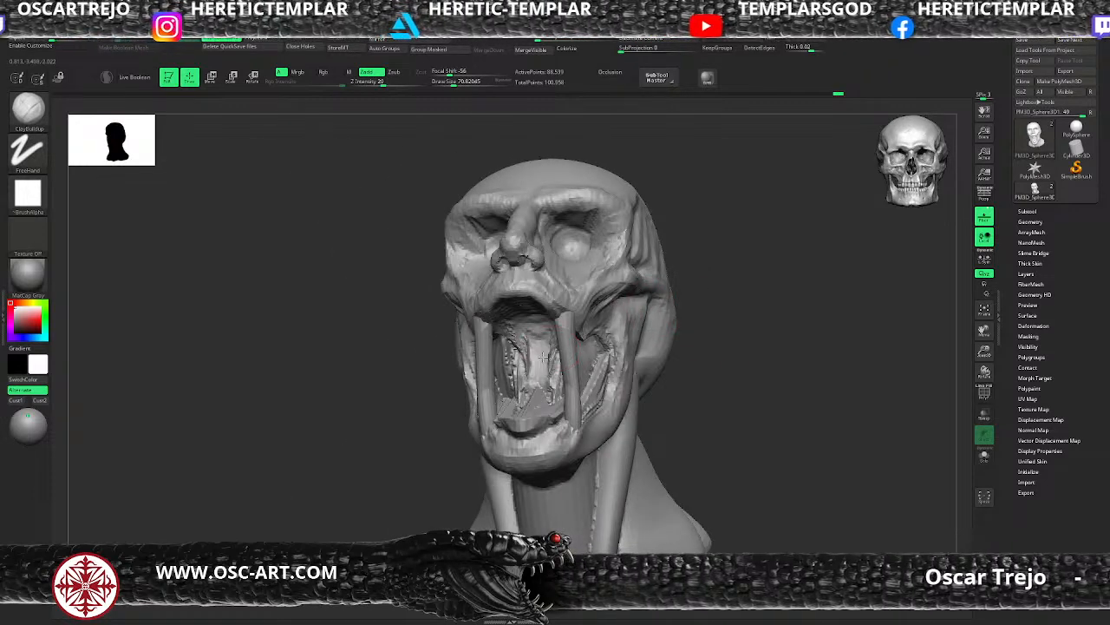
# Smooth the inside of the open mouth and build up the tongue and throat area with ClayBuildup
pyautogui.moveTo(540, 347)
pyautogui.keyDown('shift'); pyautogui.mouseDown()
pyautogui.moveTo(520, 347)
pyautogui.moveTo(539, 357)
pyautogui.moveTo(512, 384)
pyautogui.moveTo(523, 398)
pyautogui.mouseUp(); pyautogui.keyUp('shift')
pyautogui.moveTo(734, 368); pyautogui.dragTo(767, 413)
pyautogui.moveTo(539, 410)
pyautogui.mouseDown()
pyautogui.moveTo(564, 428)
pyautogui.moveTo(569, 399)
pyautogui.moveTo(542, 387)
pyautogui.moveTo(538, 357)
pyautogui.mouseUp()
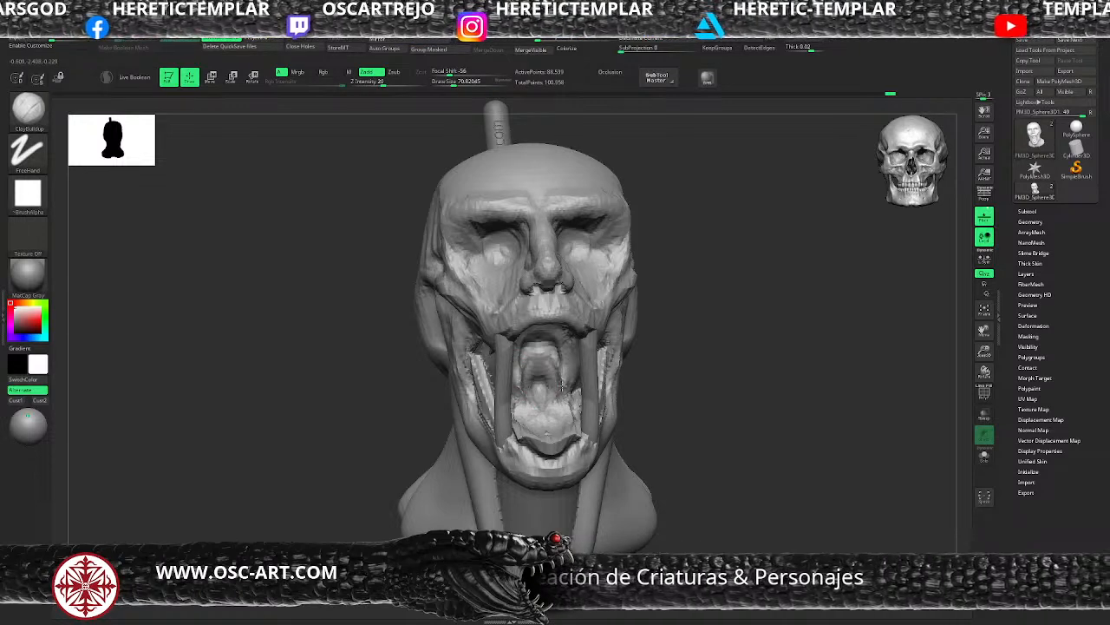
pyautogui.moveTo(714, 362)
pyautogui.mouseDown()
pyautogui.moveTo(688, 312)
pyautogui.moveTo(701, 369)
pyautogui.moveTo(714, 332)
pyautogui.mouseUp()
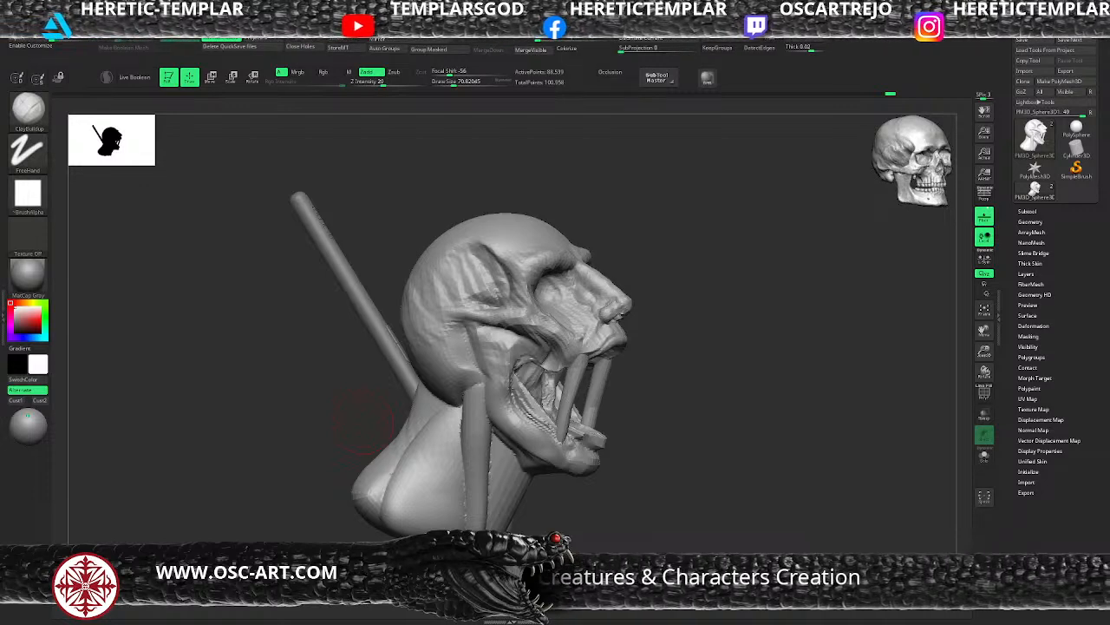
# Reshape the outer brow, temple edge and eye area from the front with a resized Move brush
pyautogui.moveTo(675, 447); pyautogui.dragTo(451, 489)
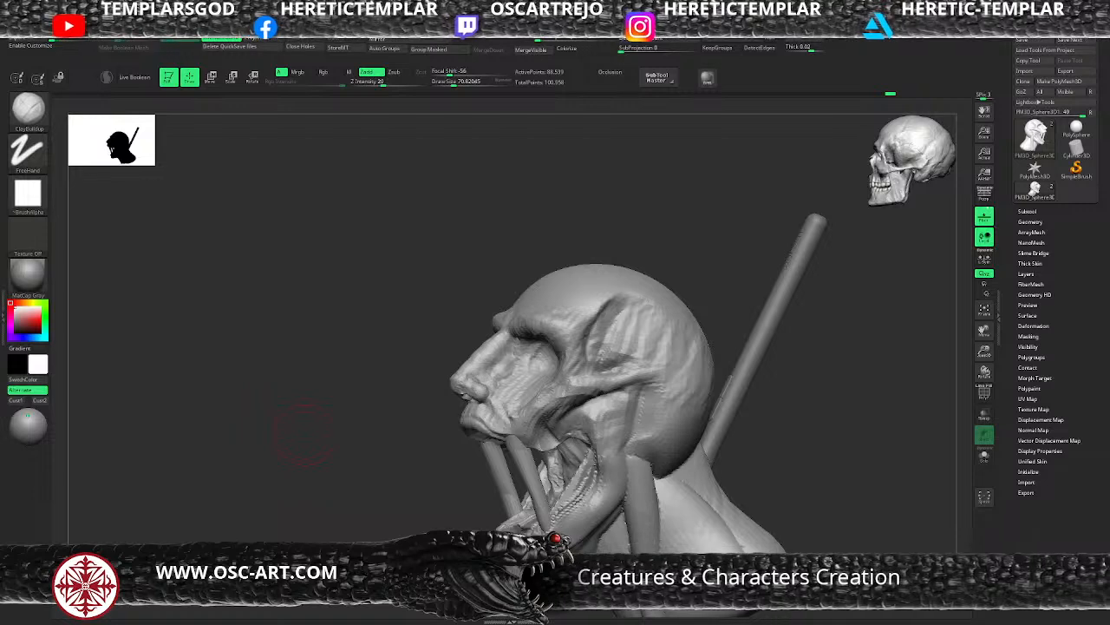
pyautogui.moveTo(428, 450)
pyautogui.mouseDown()
pyautogui.moveTo(512, 416)
pyautogui.moveTo(556, 382)
pyautogui.mouseUp()
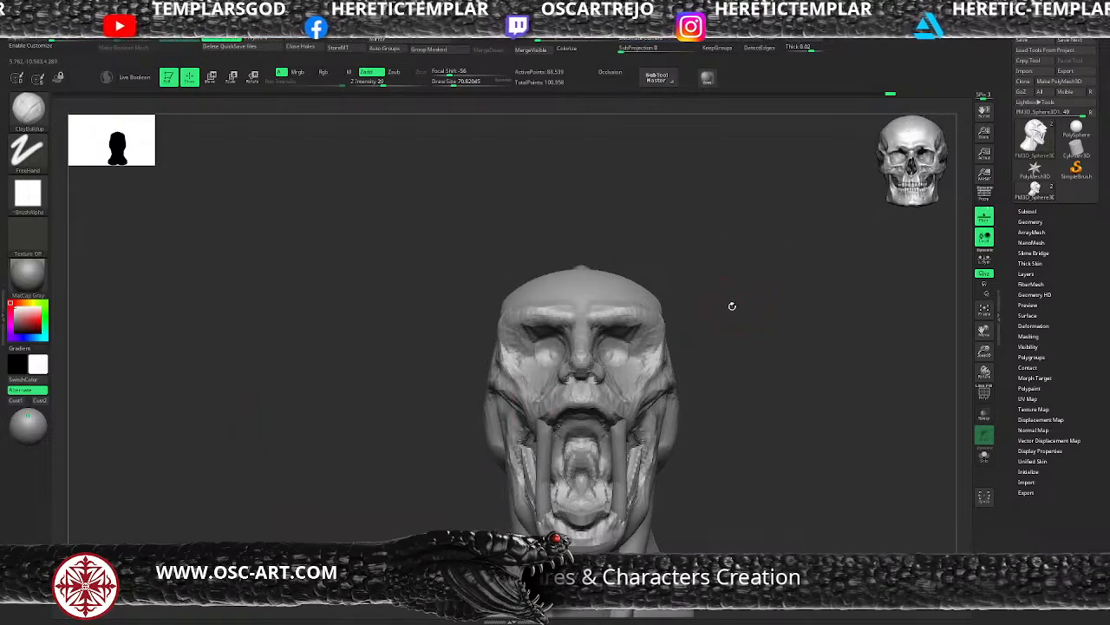
pyautogui.press('b')
pyautogui.press('m')
pyautogui.press('v')
pyautogui.press('s')
pyautogui.moveTo(656, 334); pyautogui.dragTo(659, 334)
pyautogui.moveTo(666, 333); pyautogui.dragTo(658, 336)
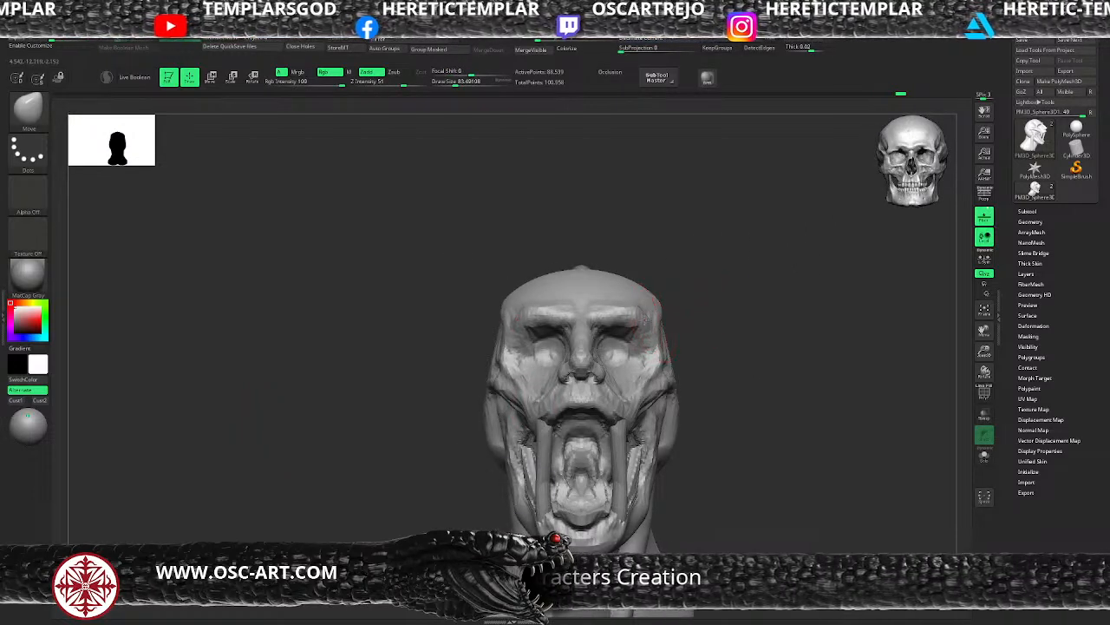
pyautogui.moveTo(730, 304); pyautogui.dragTo(667, 303)
pyautogui.press('s')
pyautogui.moveTo(596, 379)
pyautogui.mouseDown()
pyautogui.moveTo(633, 349)
pyautogui.moveTo(656, 365)
pyautogui.moveTo(628, 363)
pyautogui.moveTo(662, 377)
pyautogui.moveTo(633, 373)
pyautogui.moveTo(696, 387)
pyautogui.moveTo(687, 392)
pyautogui.mouseUp()
pyautogui.press('s')
pyautogui.press('s')
# Carve the lower contour of the eye socket between the nose and cheekbone with the DamStandard brush
pyautogui.press('b')
pyautogui.press('c')
pyautogui.press('b')
pyautogui.keyDown('alt'); pyautogui.moveTo(771, 333); pyautogui.dragTo(714, 298); pyautogui.keyUp('alt')
pyautogui.press('b')
pyautogui.press('d')
pyautogui.press('s')
pyautogui.moveTo(587, 370)
pyautogui.mouseDown()
pyautogui.moveTo(626, 405)
pyautogui.moveTo(665, 418)
pyautogui.mouseUp()
pyautogui.keyDown('alt'); pyautogui.moveTo(796, 353); pyautogui.dragTo(737, 394); pyautogui.keyUp('alt')
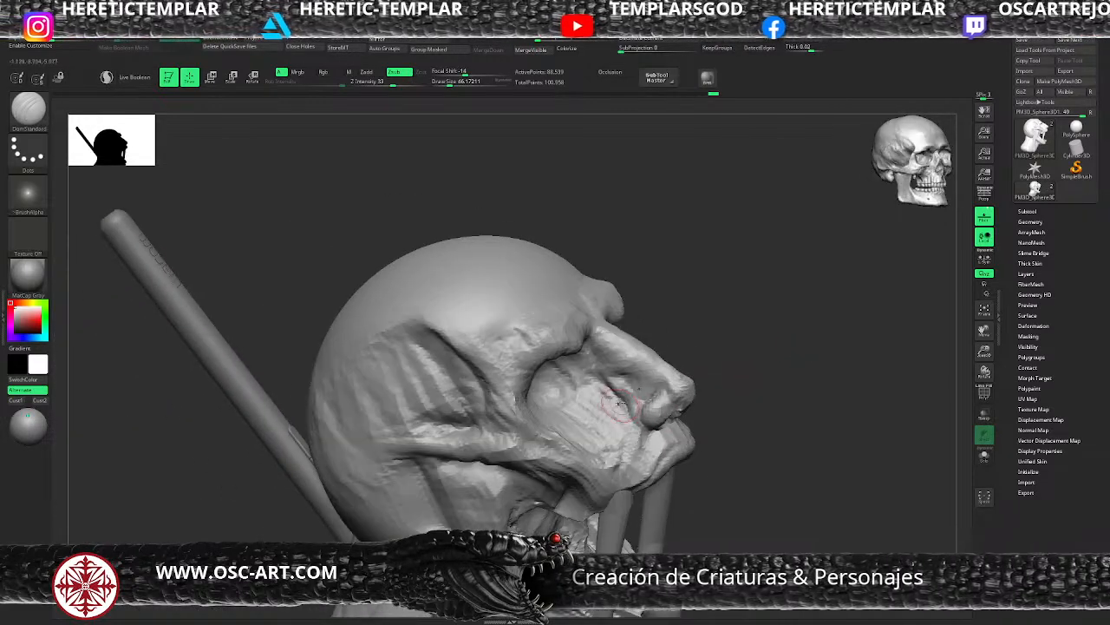
pyautogui.moveTo(597, 385)
pyautogui.mouseDown()
pyautogui.moveTo(623, 419)
pyautogui.moveTo(603, 449)
pyautogui.moveTo(585, 453)
pyautogui.mouseUp()
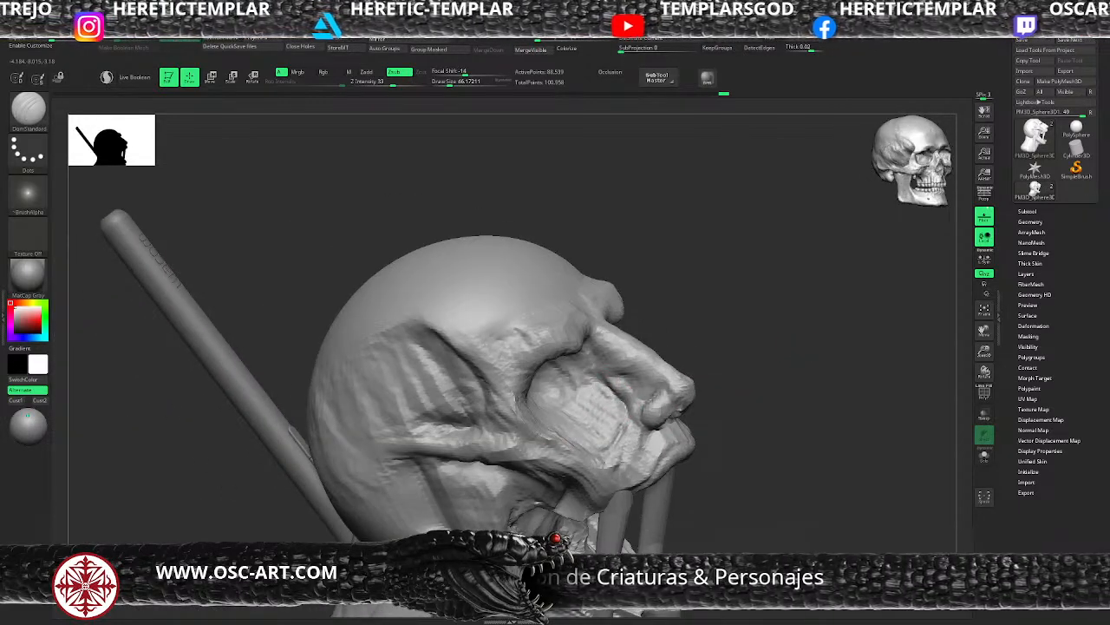
# Deepen the inner edge of the eye socket beside the nose with a resized DamStandard brush
pyautogui.moveTo(747, 360)
pyautogui.keyDown('alt'); pyautogui.mouseDown()
pyautogui.moveTo(734, 351)
pyautogui.moveTo(803, 369)
pyautogui.mouseUp(); pyautogui.keyUp('alt')
pyautogui.moveTo(855, 364)
pyautogui.mouseDown()
pyautogui.moveTo(773, 300)
pyautogui.moveTo(710, 415)
pyautogui.mouseUp()
pyautogui.moveTo(525, 443)
pyautogui.mouseDown()
pyautogui.moveTo(510, 480)
pyautogui.moveTo(519, 512)
pyautogui.mouseUp()
pyautogui.press('s')
pyautogui.moveTo(610, 364); pyautogui.dragTo(605, 419)
pyautogui.press('s')
# Build up the surface under the eye and the lower socket rim with a small ClayBuildup brush
pyautogui.press('b')
pyautogui.press('c')
pyautogui.press('b')
pyautogui.moveTo(599, 364)
pyautogui.mouseDown()
pyautogui.moveTo(599, 387)
pyautogui.moveTo(630, 422)
pyautogui.mouseUp()
pyautogui.press('s')
pyautogui.moveTo(591, 377)
pyautogui.mouseDown()
pyautogui.moveTo(607, 424)
pyautogui.moveTo(641, 454)
pyautogui.moveTo(652, 456)
pyautogui.moveTo(635, 447)
pyautogui.moveTo(662, 449)
pyautogui.moveTo(688, 423)
pyautogui.mouseUp()
pyautogui.press('s')
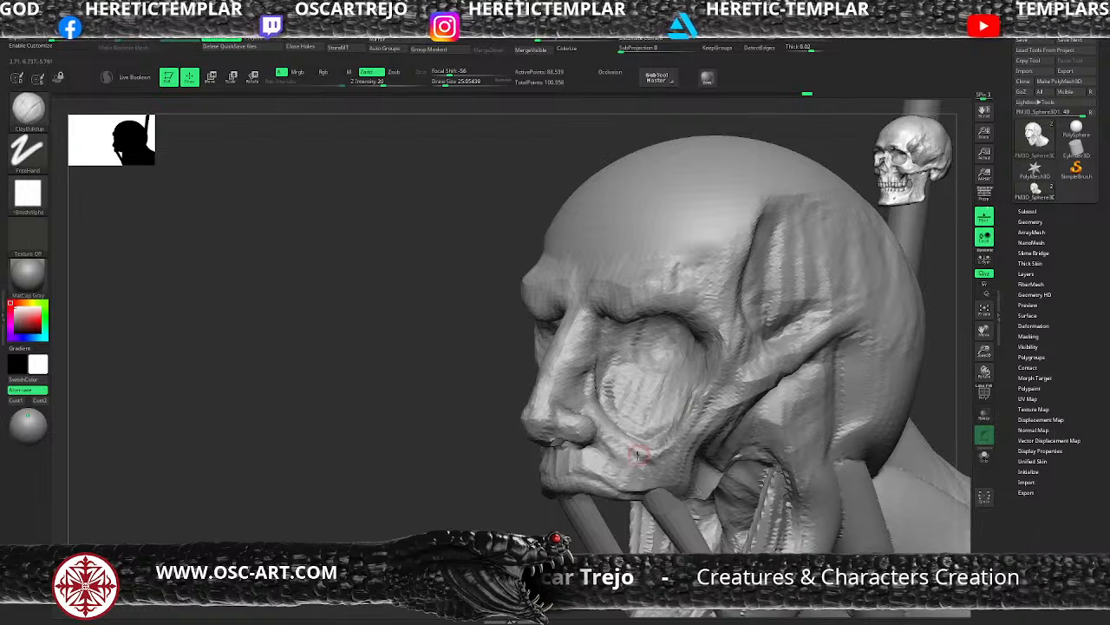
pyautogui.moveTo(620, 450); pyautogui.dragTo(600, 456)
# Add volume across the forehead above the brows with an enlarged ClayBuildup brush
pyautogui.moveTo(486, 507)
pyautogui.mouseDown()
pyautogui.moveTo(477, 503)
pyautogui.moveTo(567, 423)
pyautogui.moveTo(729, 382)
pyautogui.moveTo(704, 382)
pyautogui.moveTo(721, 401)
pyautogui.moveTo(529, 399)
pyautogui.mouseUp()
pyautogui.press(']')
pyautogui.press(']')
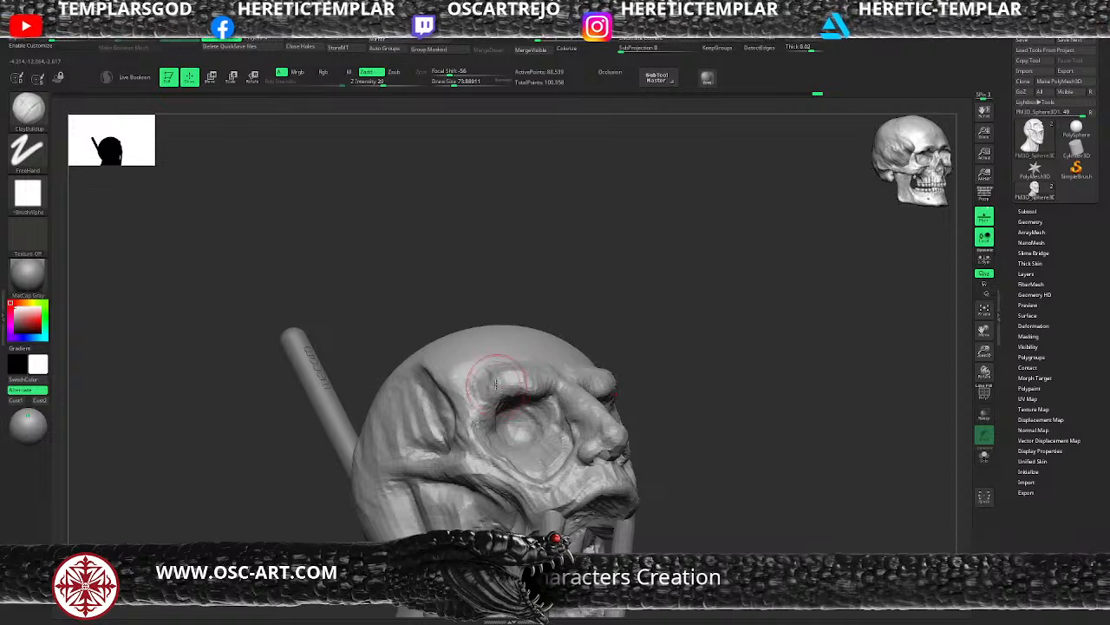
pyautogui.moveTo(598, 334); pyautogui.dragTo(490, 342)
pyautogui.press(']')
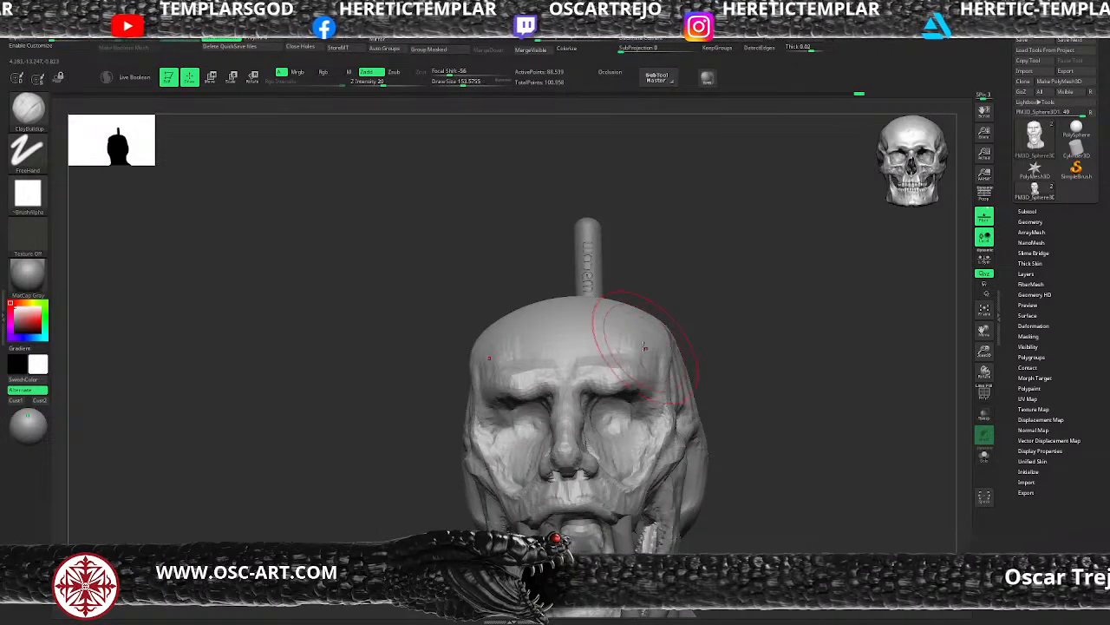
pyautogui.press('s')
pyautogui.moveTo(605, 343)
pyautogui.mouseDown()
pyautogui.moveTo(621, 342)
pyautogui.moveTo(583, 323)
pyautogui.moveTo(596, 328)
pyautogui.mouseUp()
pyautogui.press('s')
pyautogui.moveTo(595, 329); pyautogui.dragTo(638, 332)
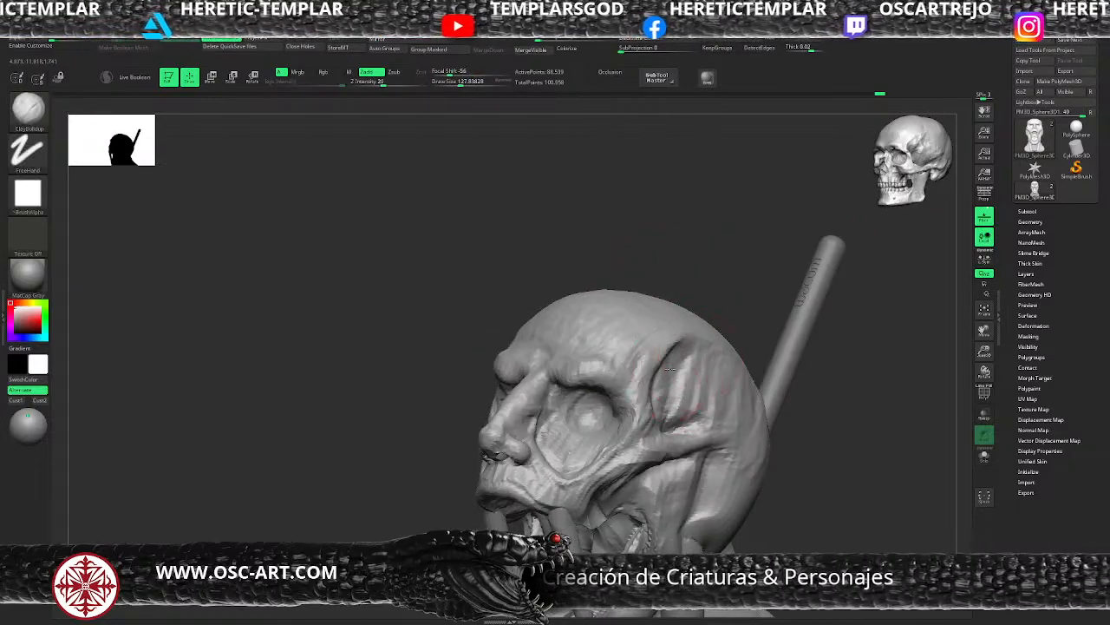
# Fill out the temple muscle and the adjoining side of the skull with ClayBuildup strokes
pyautogui.moveTo(668, 347)
pyautogui.mouseDown()
pyautogui.moveTo(681, 417)
pyautogui.moveTo(702, 355)
pyautogui.moveTo(725, 414)
pyautogui.mouseUp()
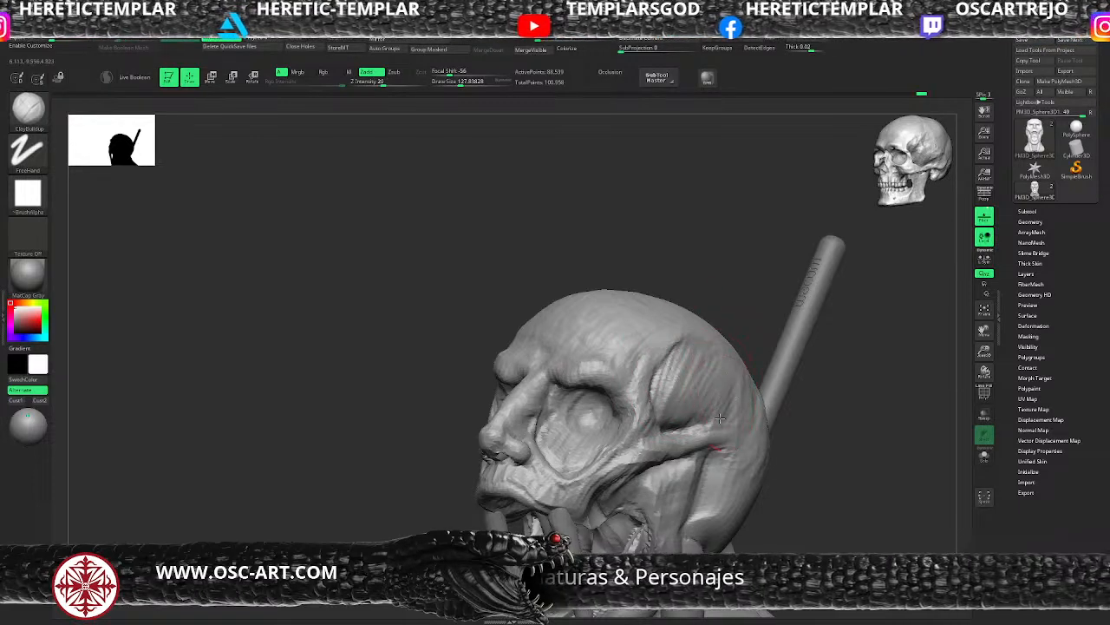
pyautogui.moveTo(851, 421)
pyautogui.keyDown('alt'); pyautogui.mouseDown()
pyautogui.moveTo(830, 399)
pyautogui.moveTo(852, 361)
pyautogui.moveTo(780, 373)
pyautogui.mouseUp(); pyautogui.keyUp('alt')
pyautogui.press('[')
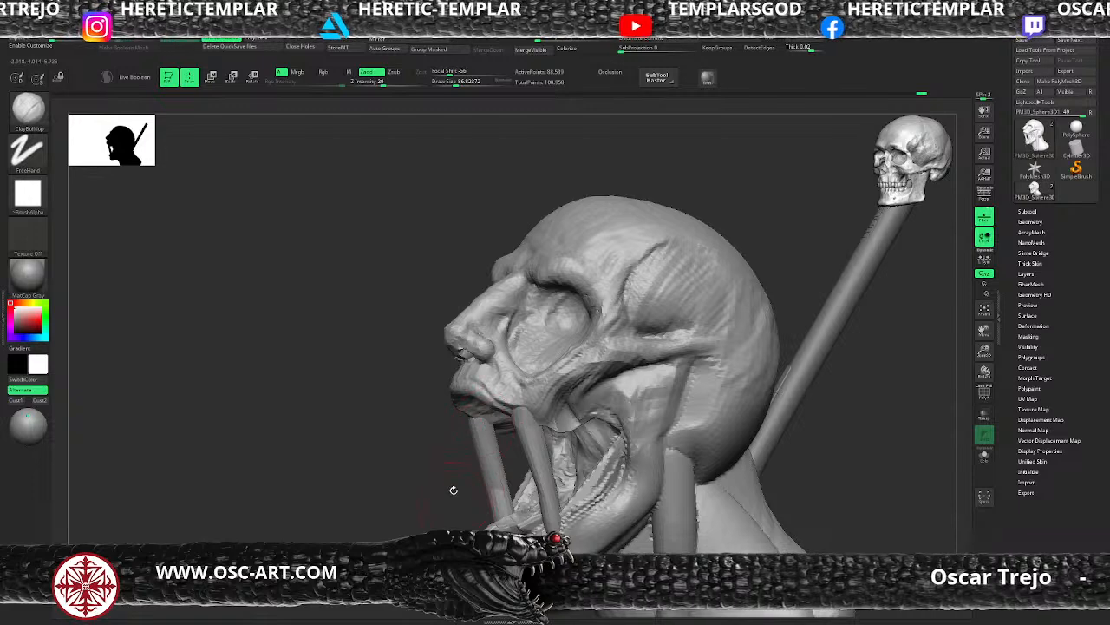
pyautogui.moveTo(457, 501); pyautogui.dragTo(387, 510)
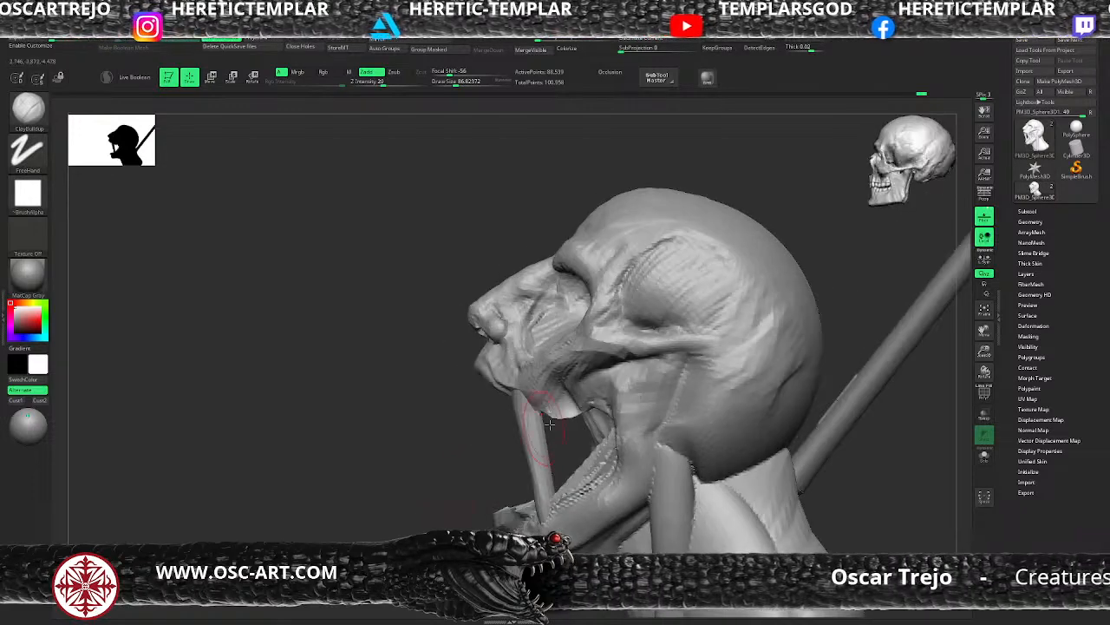
pyautogui.moveTo(479, 467); pyautogui.dragTo(533, 478)
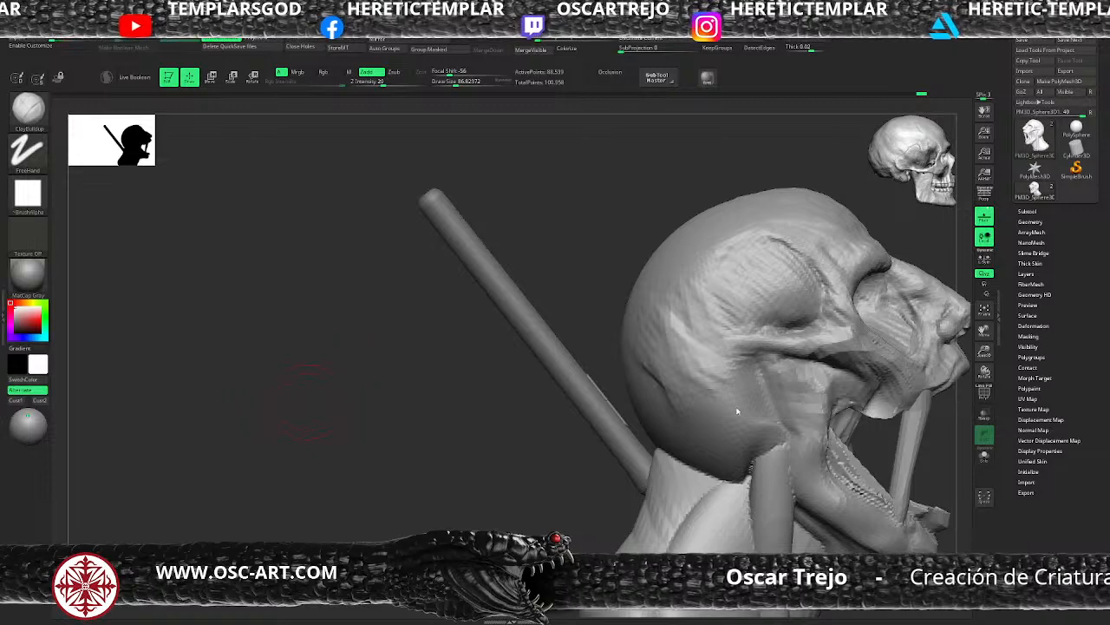
# Reshape the brow ridges into a lower, more frowning form with a resized Move brush
pyautogui.keyDown('alt'); pyautogui.moveTo(654, 237); pyautogui.dragTo(531, 292); pyautogui.keyUp('alt')
pyautogui.moveTo(885, 217)
pyautogui.mouseDown()
pyautogui.moveTo(781, 233)
pyautogui.moveTo(672, 323)
pyautogui.moveTo(696, 295)
pyautogui.mouseUp()
pyautogui.press('b')
pyautogui.press('d')
pyautogui.press('s')
pyautogui.press('s')
pyautogui.press('s')
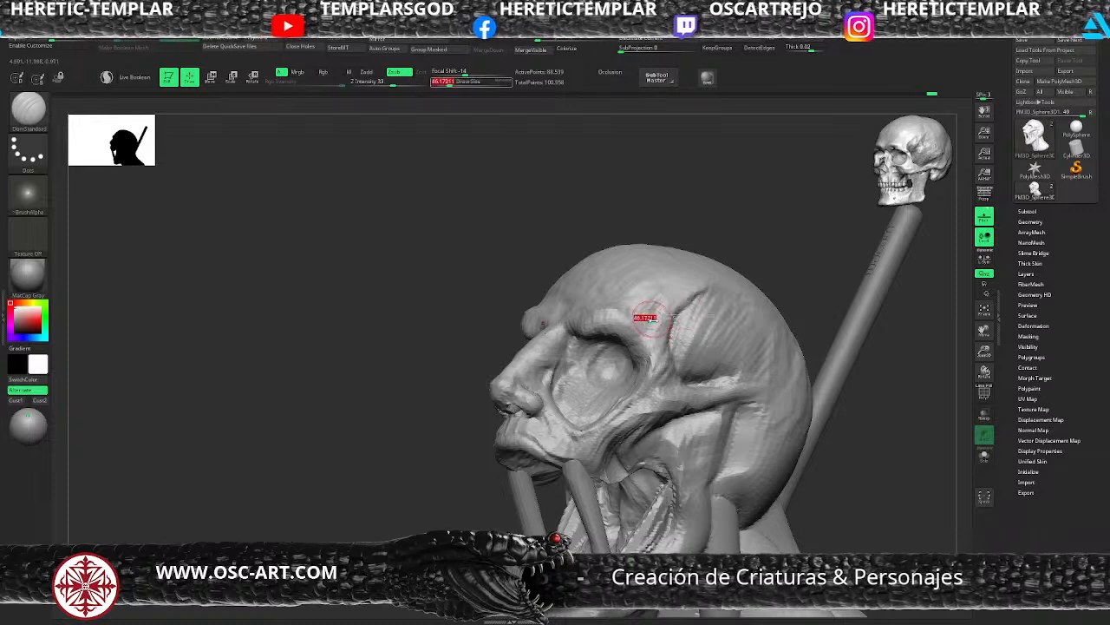
pyautogui.press('b')
pyautogui.press('m')
pyautogui.press('v')
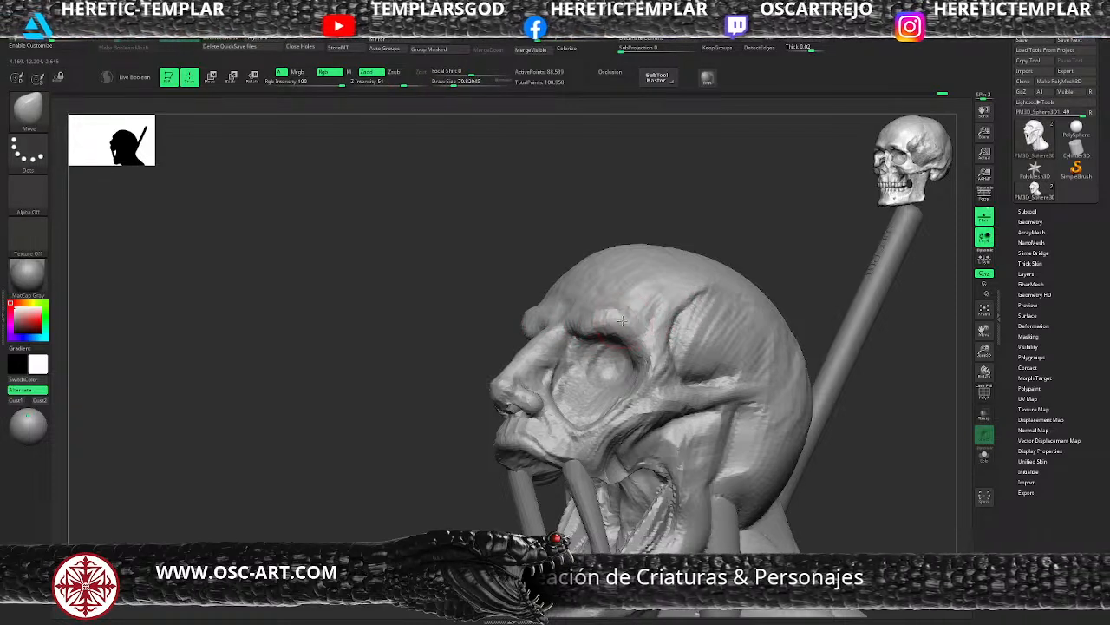
pyautogui.press('s')
pyautogui.moveTo(632, 341)
pyautogui.mouseDown()
pyautogui.moveTo(636, 331)
pyautogui.moveTo(599, 311)
pyautogui.mouseUp()
pyautogui.moveTo(434, 335)
pyautogui.mouseDown()
pyautogui.moveTo(557, 351)
pyautogui.moveTo(573, 329)
pyautogui.mouseUp()
pyautogui.press('s')
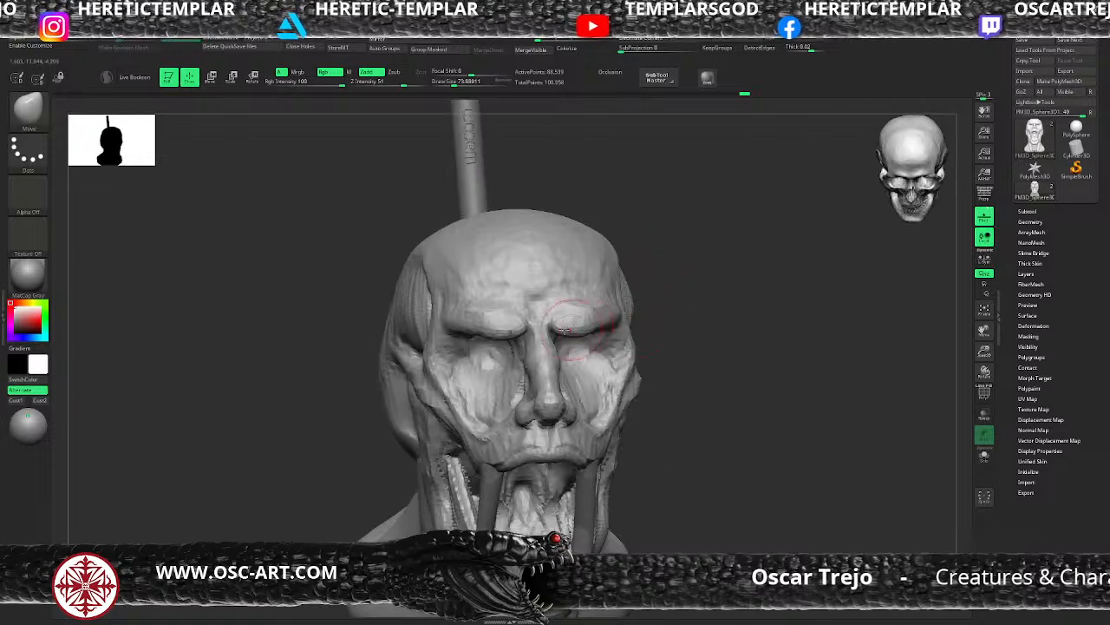
# Add frown folds between the brows with ClayBuildup and crease their inner ends with DamStandard
pyautogui.press('b')
pyautogui.press('c')
pyautogui.press('b')
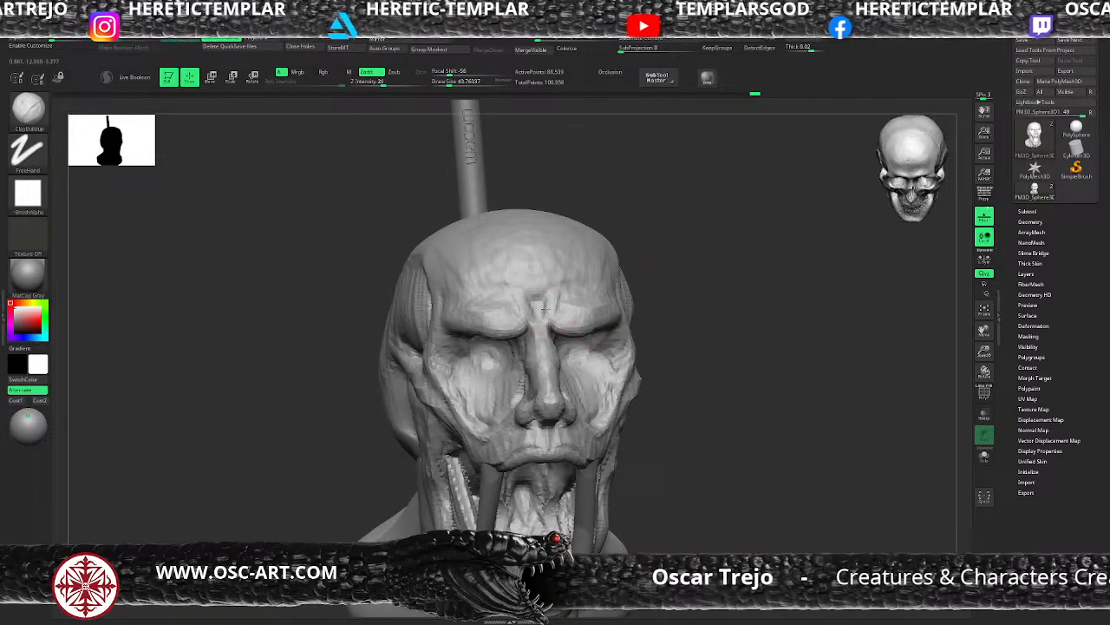
pyautogui.press('b')
pyautogui.press('d')
pyautogui.press('s')
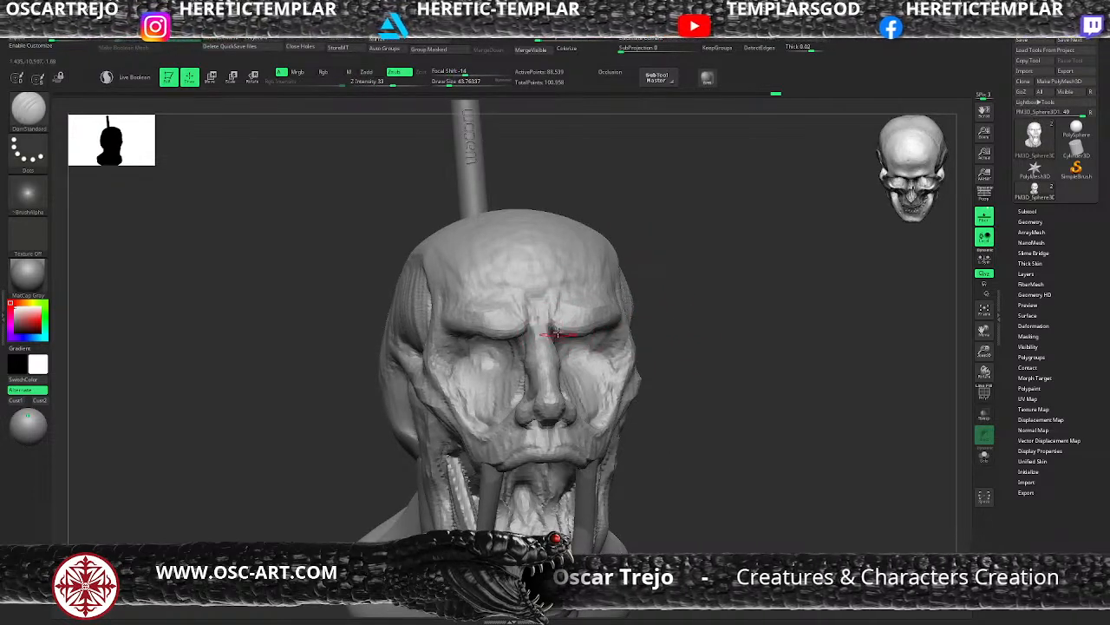
# Adjust the inner brow and nose bridge from several angles with a resized Move brush
pyautogui.press('b')
pyautogui.press('m')
pyautogui.press('v')
pyautogui.moveTo(641, 297)
pyautogui.mouseDown()
pyautogui.moveTo(695, 303)
pyautogui.moveTo(649, 314)
pyautogui.mouseUp()
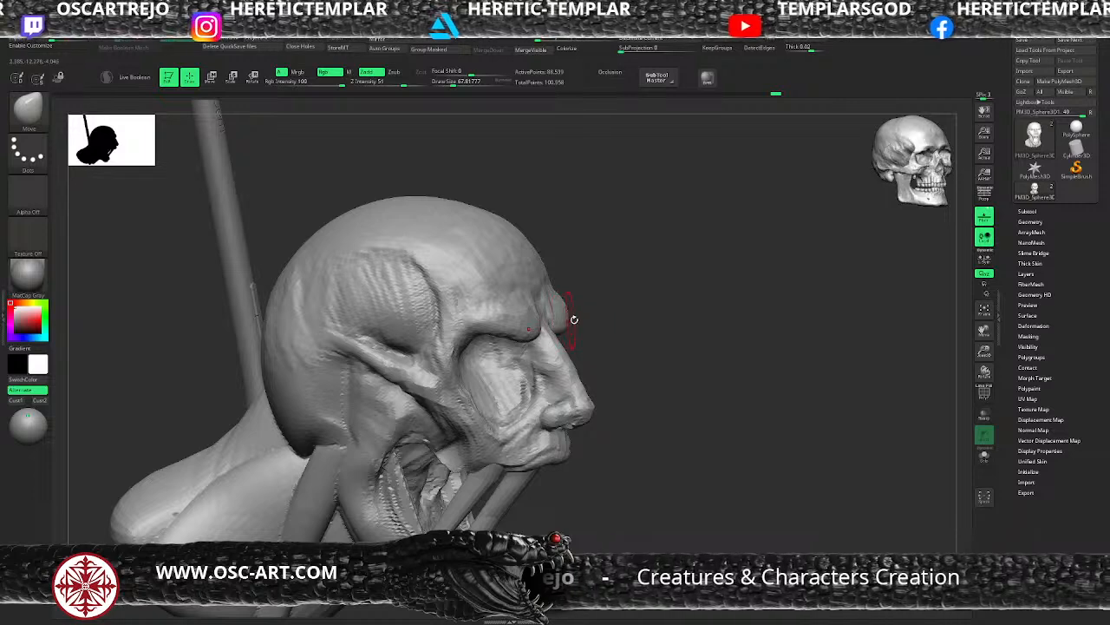
pyautogui.moveTo(574, 319); pyautogui.dragTo(546, 345)
pyautogui.moveTo(663, 345)
pyautogui.mouseDown()
pyautogui.moveTo(699, 332)
pyautogui.moveTo(563, 330)
pyautogui.moveTo(517, 347)
pyautogui.moveTo(523, 334)
pyautogui.mouseUp()
pyautogui.moveTo(727, 310); pyautogui.dragTo(638, 314)
pyautogui.press('s')
pyautogui.moveTo(579, 336); pyautogui.dragTo(580, 336)
pyautogui.moveTo(576, 336); pyautogui.dragTo(608, 314)
pyautogui.moveTo(682, 291)
pyautogui.mouseDown()
pyautogui.moveTo(695, 290)
pyautogui.moveTo(661, 298)
pyautogui.mouseUp()
# Carve the outer rim of the eye socket down toward the cheekbone with the DamStandard brush
pyautogui.press('b')
pyautogui.press('s')
pyautogui.press('t')
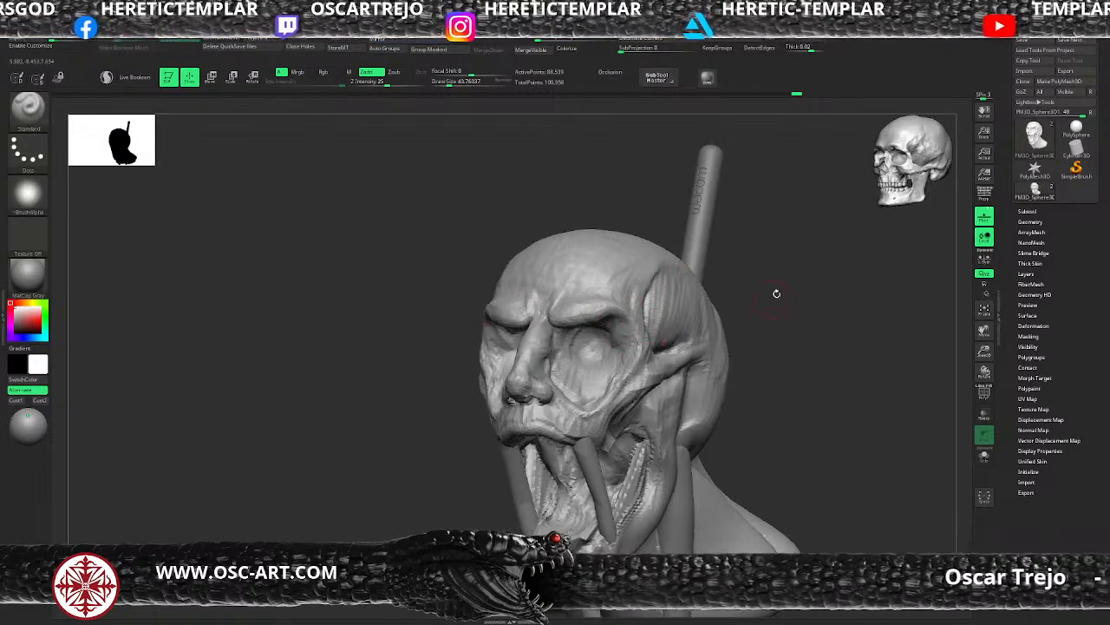
pyautogui.keyDown('alt'); pyautogui.moveTo(776, 294); pyautogui.dragTo(774, 340); pyautogui.keyUp('alt')
pyautogui.press('b')
pyautogui.press('d')
pyautogui.press('s')
pyautogui.moveTo(603, 327)
pyautogui.mouseDown()
pyautogui.moveTo(593, 327)
pyautogui.moveTo(633, 399)
pyautogui.moveTo(605, 446)
pyautogui.mouseUp()
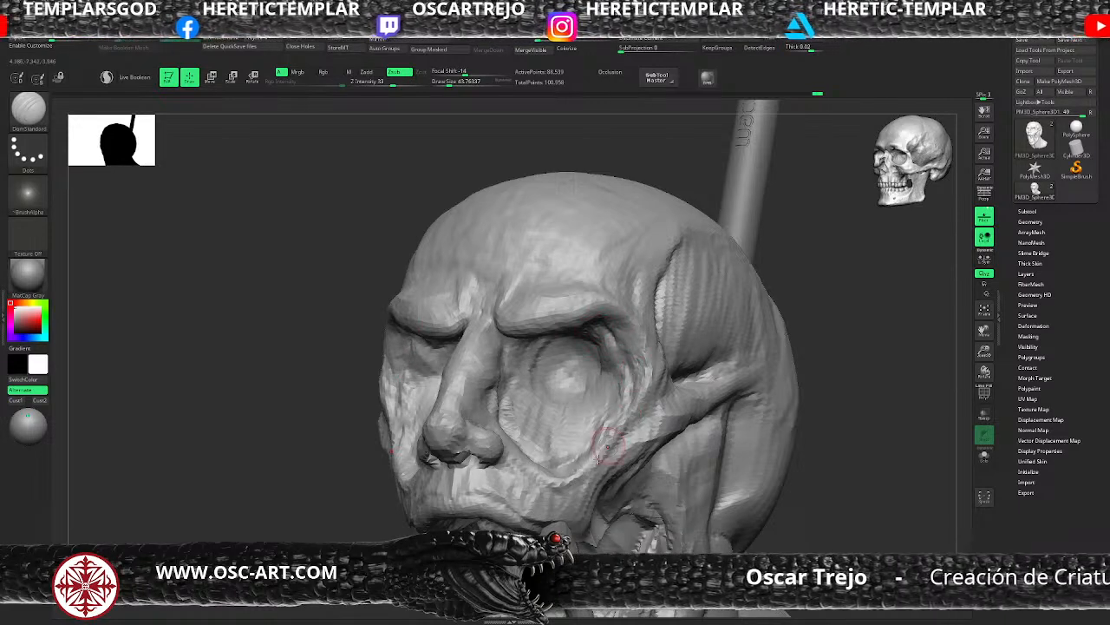
pyautogui.keyDown('alt'); pyautogui.moveTo(825, 361); pyautogui.dragTo(727, 345); pyautogui.keyUp('alt')
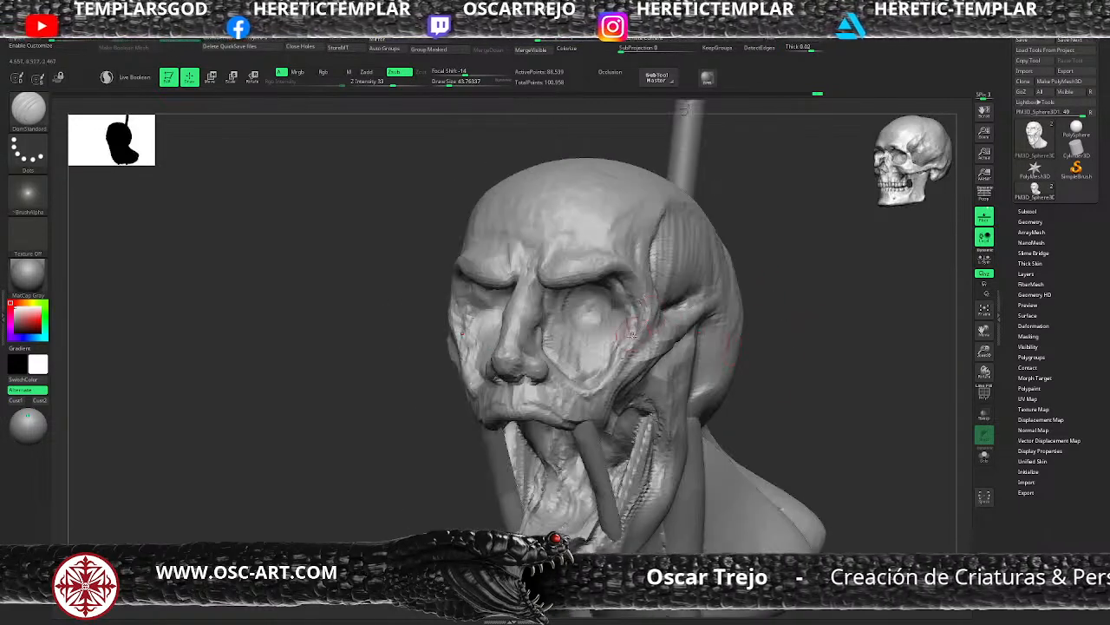
# Build up the cheekbone and the cheek below it toward the mouth corner with ClayBuildup
pyautogui.press('b')
pyautogui.press('c')
pyautogui.press('b')
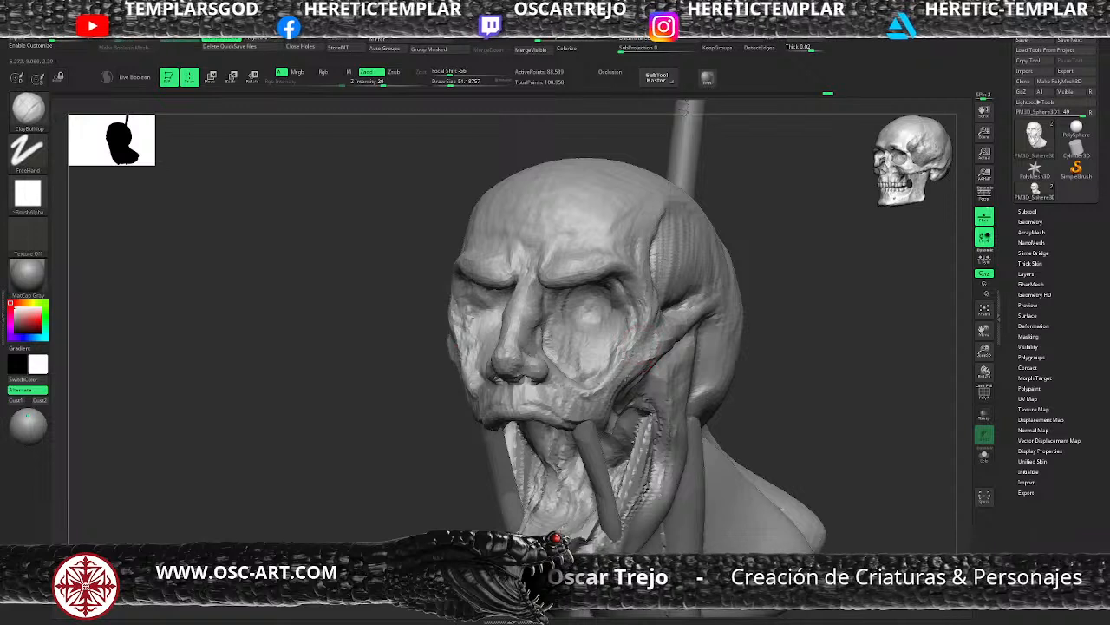
pyautogui.moveTo(617, 388); pyautogui.dragTo(605, 410)
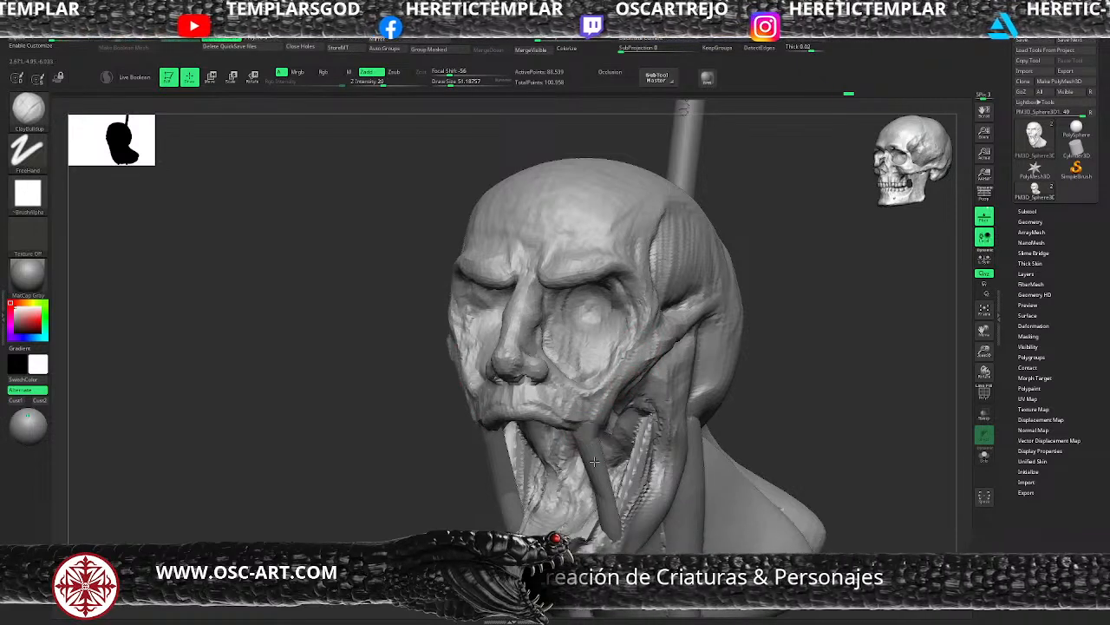
# Carve a crease from the inner eye corner down the side of the nose with DamStandard
pyautogui.moveTo(473, 511); pyautogui.dragTo(519, 381)
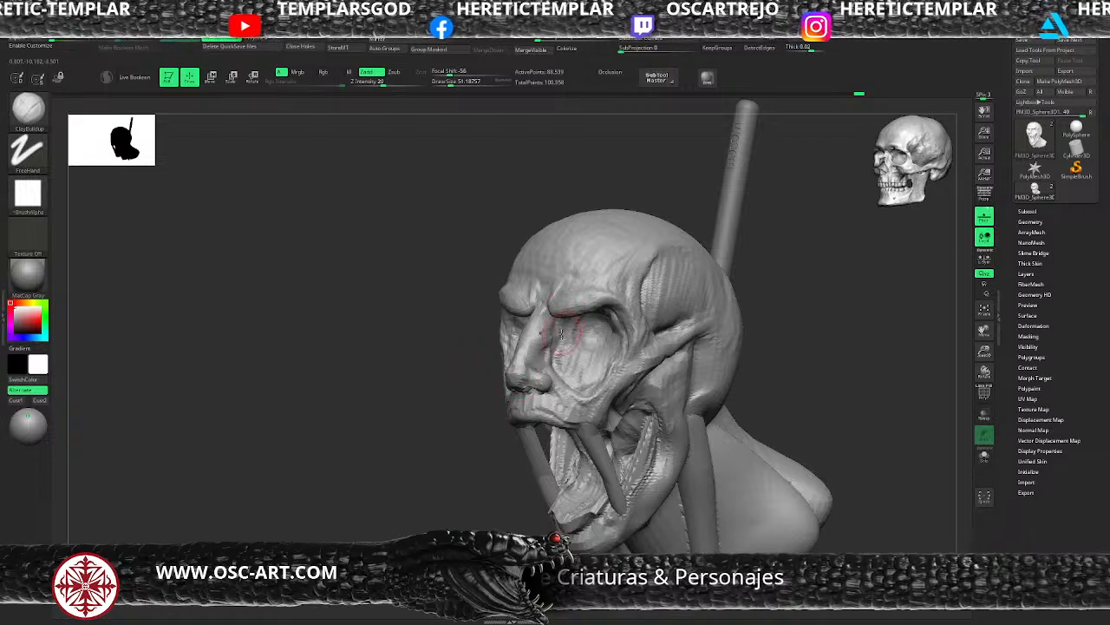
pyautogui.press('b')
pyautogui.press('d')
pyautogui.press('s')
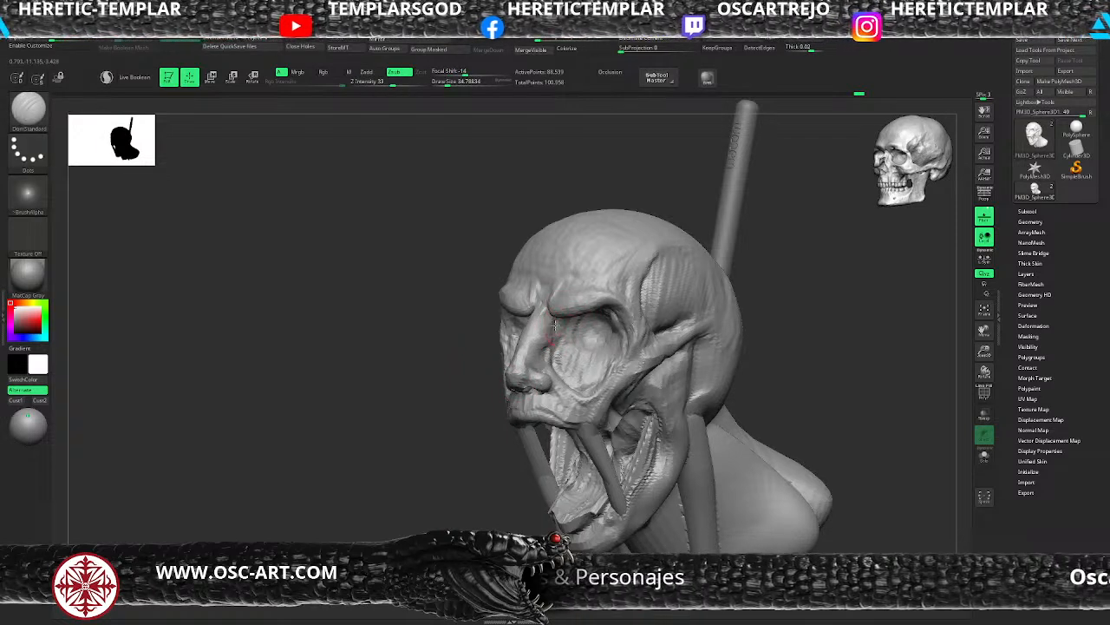
pyautogui.moveTo(555, 326); pyautogui.dragTo(553, 363)
# Build up the side and bridge of the nose in profile with a resized ClayBuildup brush
pyautogui.moveTo(425, 521)
pyautogui.keyDown('alt'); pyautogui.mouseDown()
pyautogui.moveTo(429, 463)
pyautogui.moveTo(488, 460)
pyautogui.mouseUp(); pyautogui.keyUp('alt')
pyautogui.moveTo(647, 340)
pyautogui.mouseDown()
pyautogui.moveTo(680, 297)
pyautogui.moveTo(702, 330)
pyautogui.moveTo(727, 323)
pyautogui.mouseUp()
pyautogui.press('b')
pyautogui.press('c')
pyautogui.press('b')
pyautogui.press('s')
pyautogui.moveTo(552, 336); pyautogui.dragTo(568, 335)
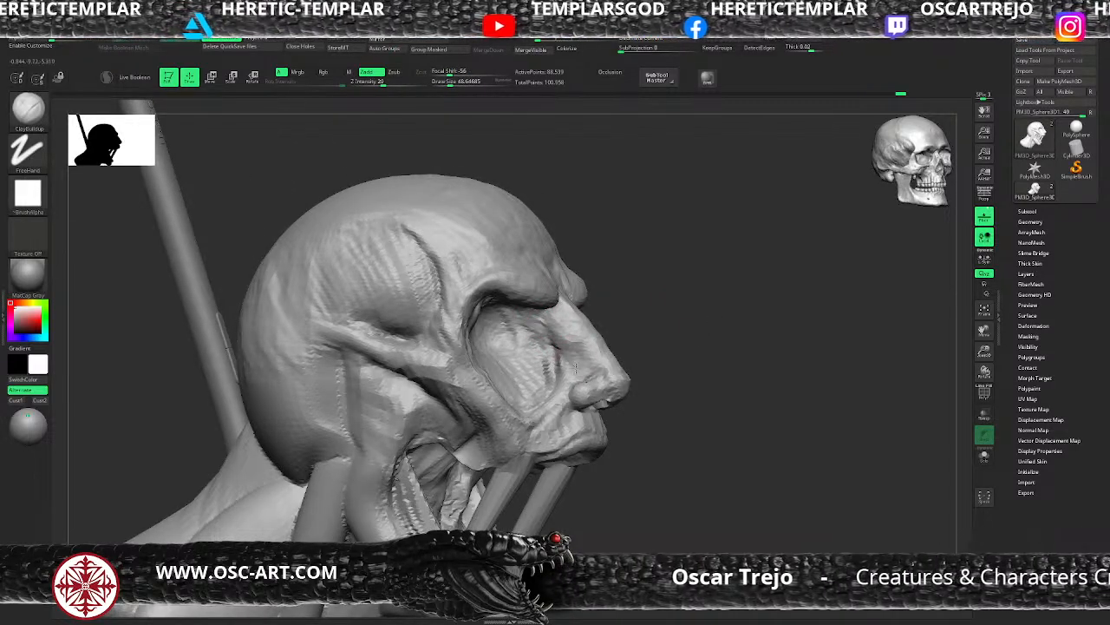
pyautogui.moveTo(624, 314); pyautogui.dragTo(609, 368)
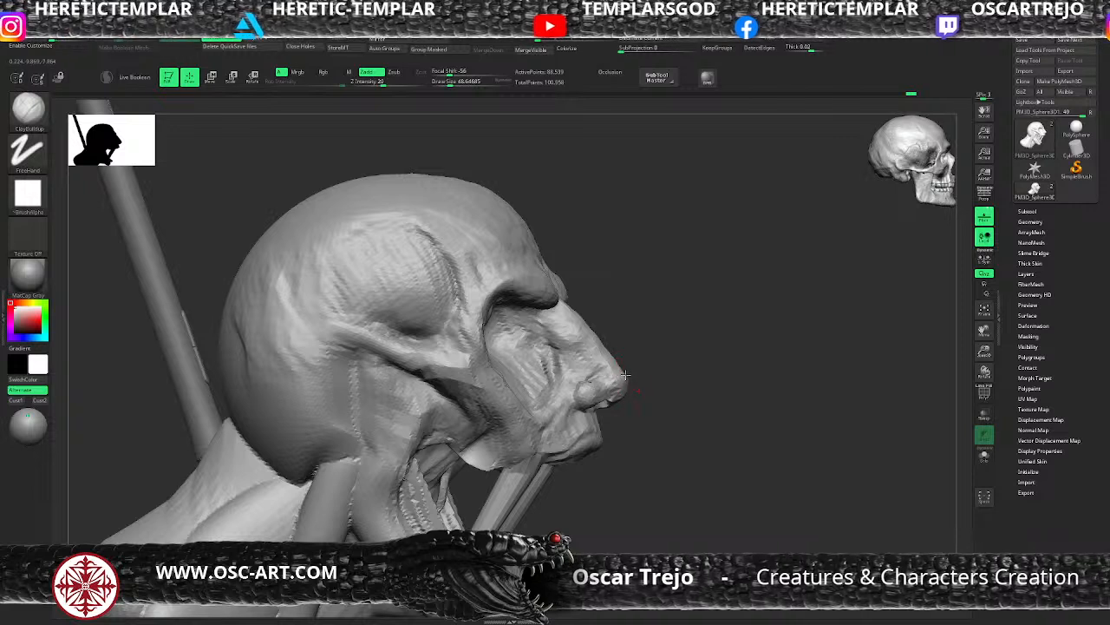
# Adjust the underside of the nose tip and the upper lip in profile with a smaller Move brush
pyautogui.press('b')
pyautogui.press('m')
pyautogui.press('v')
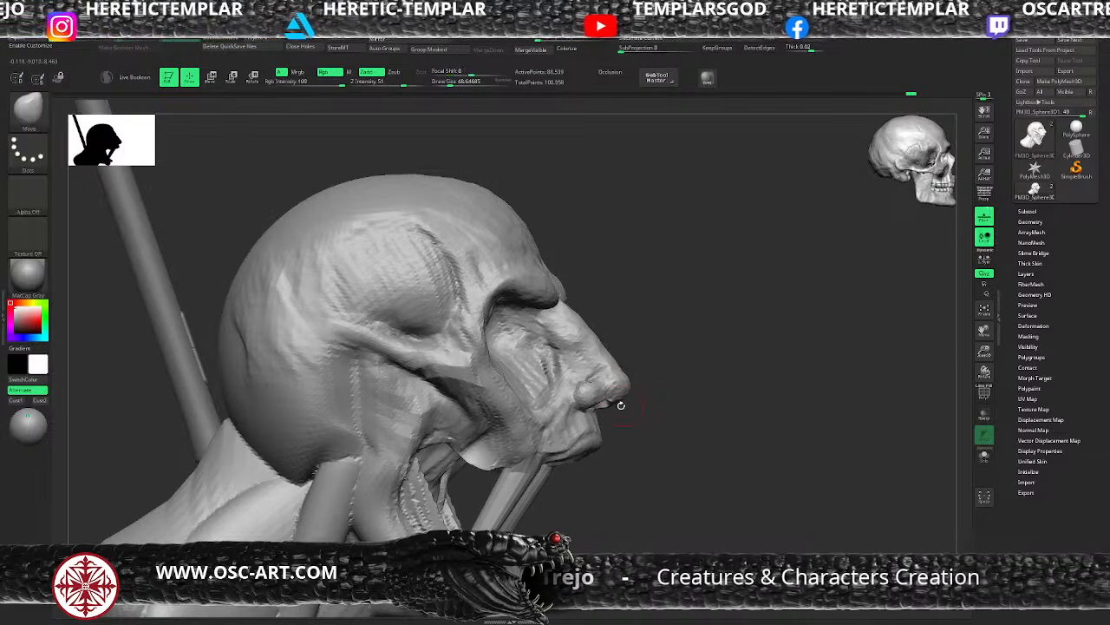
pyautogui.moveTo(605, 399); pyautogui.dragTo(596, 402)
pyautogui.press('s')
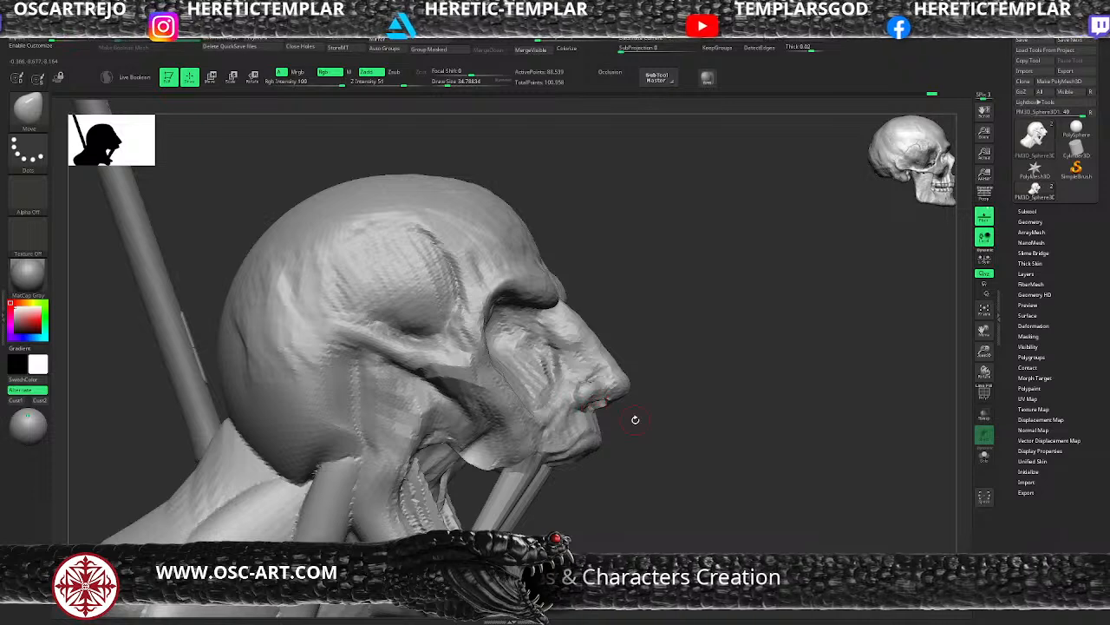
pyautogui.moveTo(614, 410)
pyautogui.mouseDown()
pyautogui.moveTo(781, 438)
pyautogui.moveTo(859, 438)
pyautogui.mouseUp()
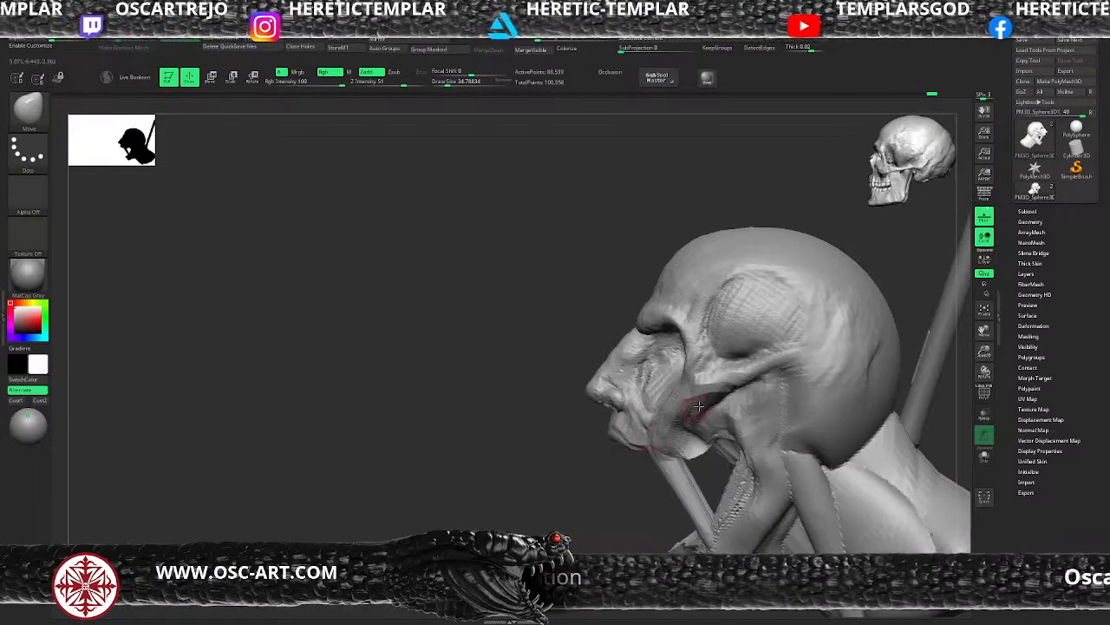
# Carve the hollow beneath the cheekbone with DamStandard and build up its underside with a resized ClayBuildup brush
pyautogui.press('b')
pyautogui.press('d')
pyautogui.press('s')
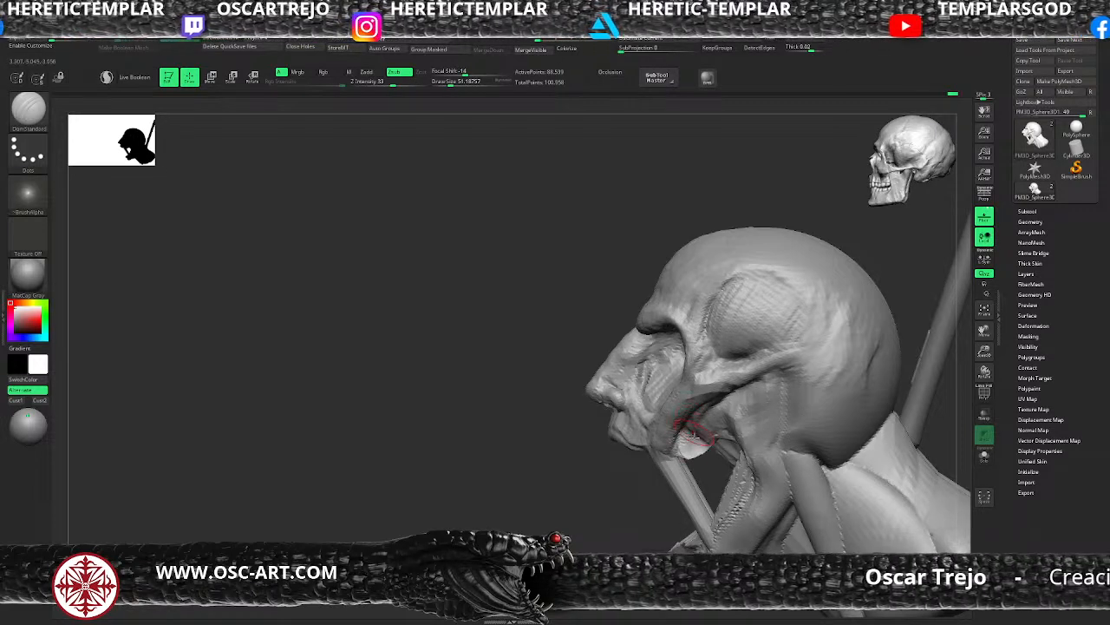
pyautogui.moveTo(694, 433)
pyautogui.mouseDown()
pyautogui.moveTo(707, 449)
pyautogui.moveTo(690, 460)
pyautogui.mouseUp()
pyautogui.press('b')
pyautogui.press('c')
pyautogui.press('b')
pyautogui.press('s')
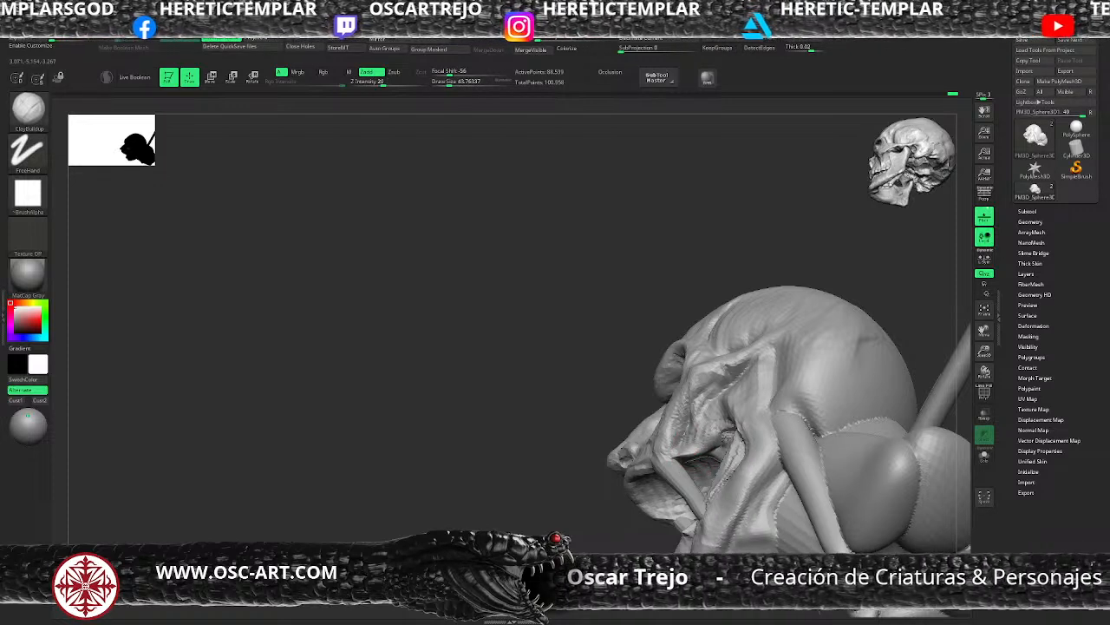
pyautogui.moveTo(573, 469)
pyautogui.mouseDown()
pyautogui.moveTo(560, 498)
pyautogui.moveTo(555, 473)
pyautogui.moveTo(560, 499)
pyautogui.mouseUp()
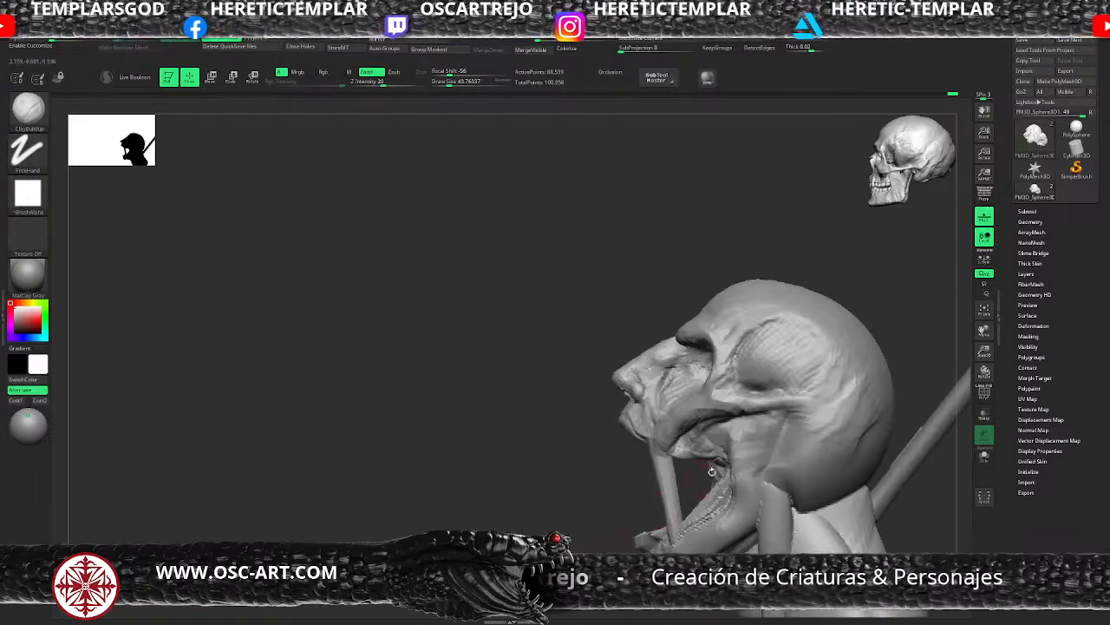
# Reshape the lower edge of the cheek behind the mouth corner with a resized Move brush
pyautogui.press('b')
pyautogui.press('m')
pyautogui.press('v')
pyautogui.press('s')
pyautogui.moveTo(710, 459)
pyautogui.mouseDown()
pyautogui.moveTo(719, 471)
pyautogui.moveTo(690, 462)
pyautogui.mouseUp()
pyautogui.moveTo(575, 480)
pyautogui.mouseDown()
pyautogui.moveTo(628, 468)
pyautogui.moveTo(652, 404)
pyautogui.moveTo(628, 438)
pyautogui.mouseUp()
pyautogui.press('b')
pyautogui.press('c')
pyautogui.press('b')
pyautogui.hotkey('ctrl', 'z')
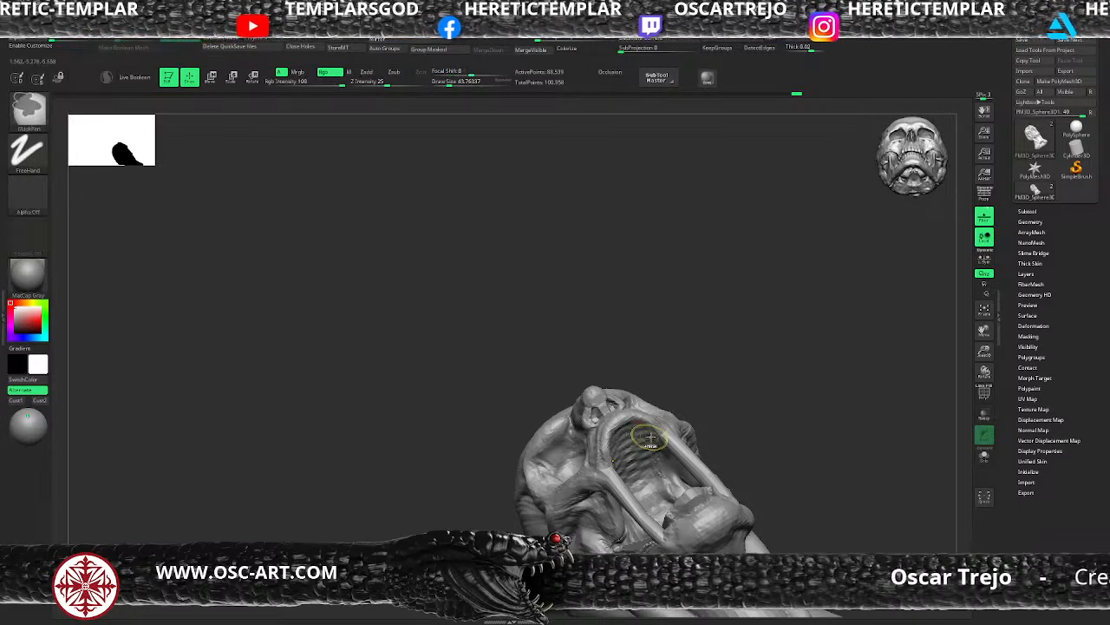
# Insert a sphere from the IMM Primitives brush inside the mouth just behind the upper lip
pyautogui.moveTo(761, 375)
pyautogui.mouseDown()
pyautogui.moveTo(804, 396)
pyautogui.moveTo(793, 389)
pyautogui.moveTo(560, 476)
pyautogui.moveTo(543, 465)
pyautogui.moveTo(624, 413)
pyautogui.mouseUp()
pyautogui.press('b')
pyautogui.press('i')
pyautogui.press('p')
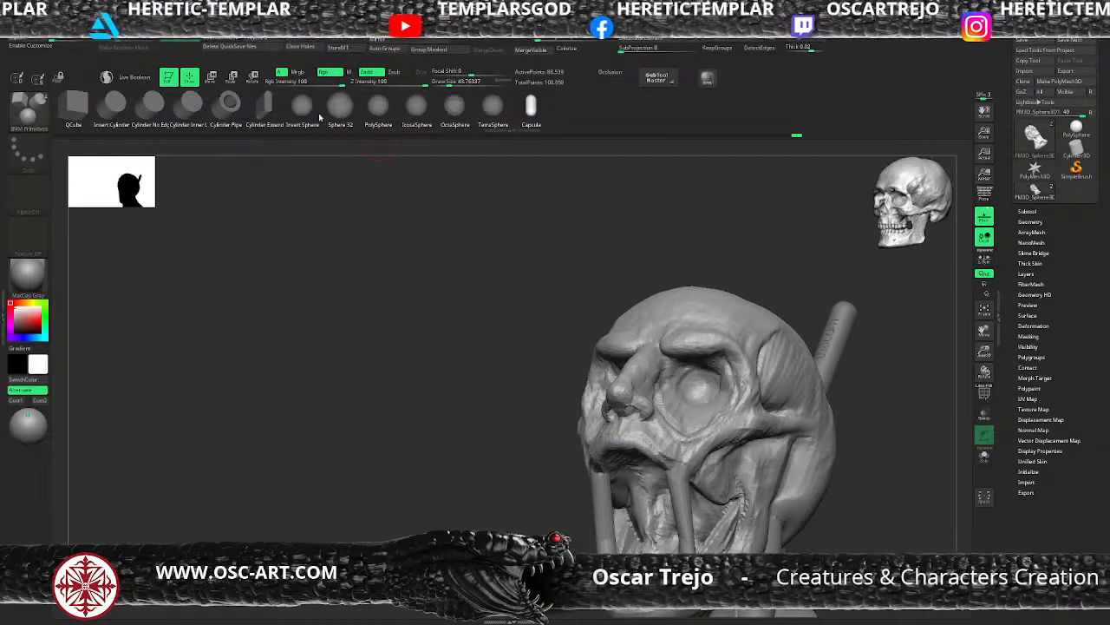
pyautogui.click(311, 111)
pyautogui.moveTo(384, 326); pyautogui.dragTo(468, 345)
pyautogui.moveTo(793, 475); pyautogui.dragTo(786, 369)
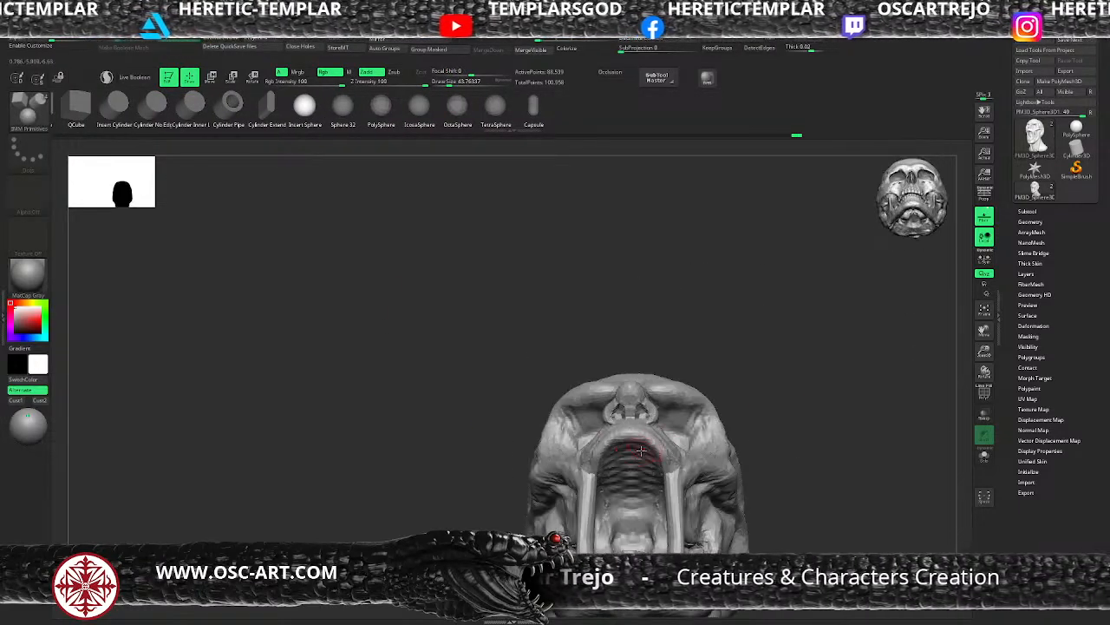
pyautogui.moveTo(636, 453); pyautogui.dragTo(642, 471)
pyautogui.hotkey('ctrl', 'z')
pyautogui.moveTo(789, 394); pyautogui.dragTo(615, 471)
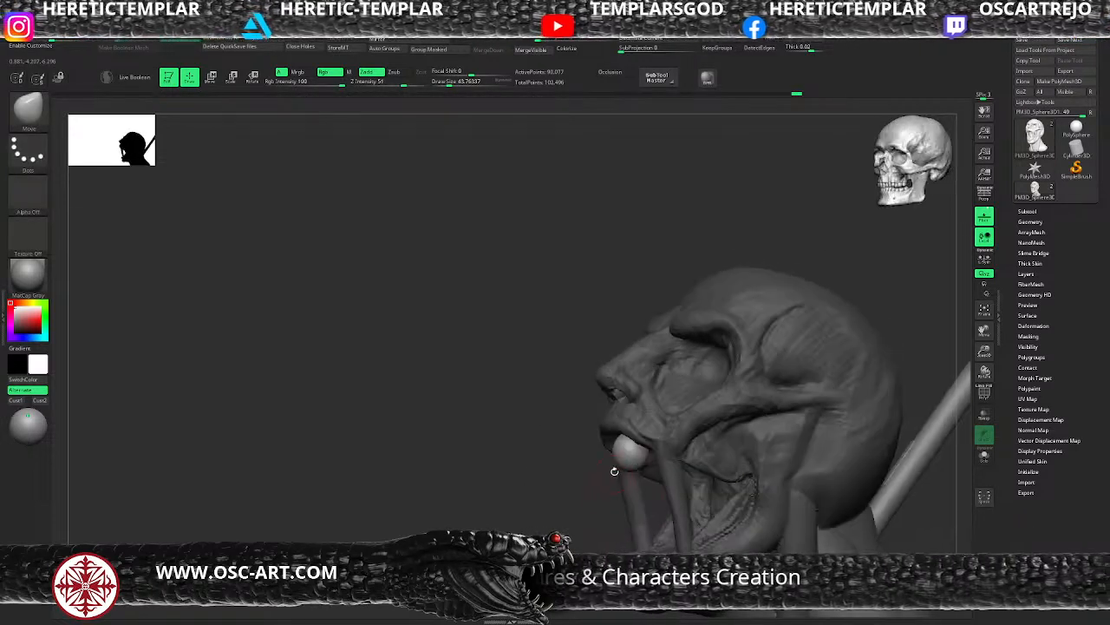
# Scale the inserted sphere along X with the gizmo and widen it into a bar under the upper lip with the Move brush
pyautogui.press('w')
pyautogui.moveTo(573, 517); pyautogui.dragTo(522, 515)
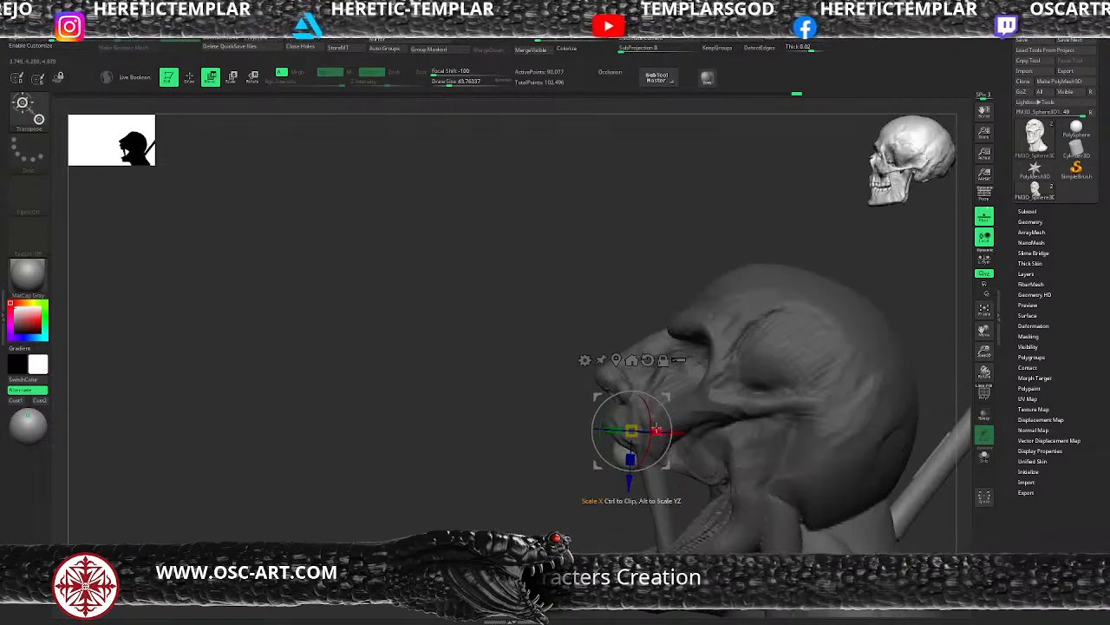
pyautogui.moveTo(657, 431); pyautogui.dragTo(651, 430)
pyautogui.press('q')
pyautogui.moveTo(583, 506); pyautogui.dragTo(646, 503)
pyautogui.press('s')
pyautogui.moveTo(628, 451); pyautogui.dragTo(648, 450)
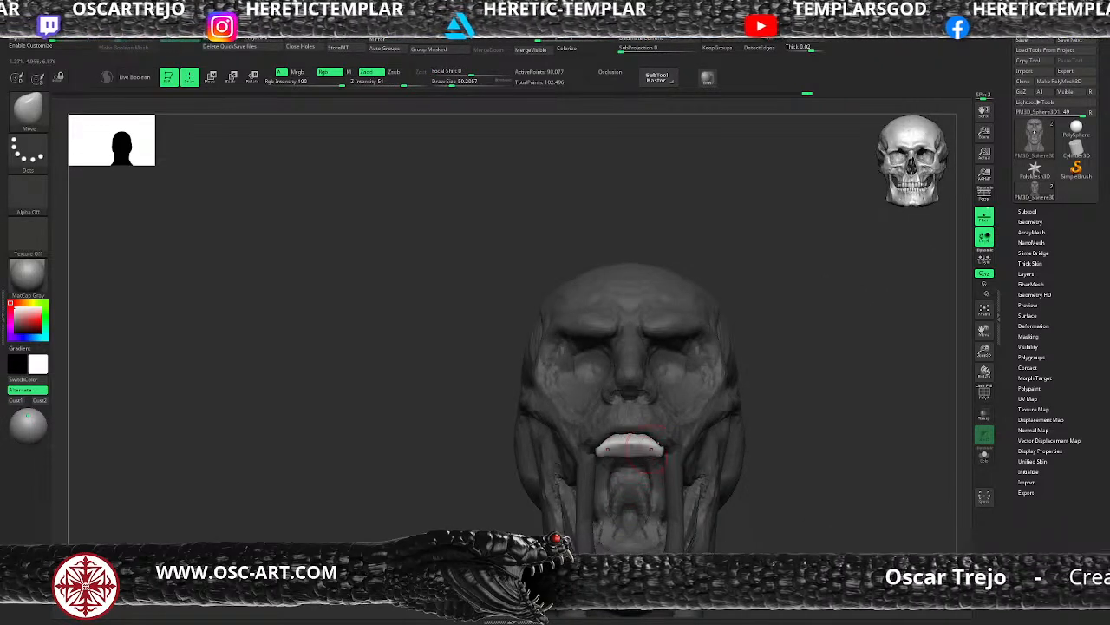
# Bend the bar into a curved upper tooth arch from below with the Move brush
pyautogui.moveTo(803, 439); pyautogui.dragTo(802, 365)
pyautogui.moveTo(634, 449); pyautogui.dragTo(635, 439)
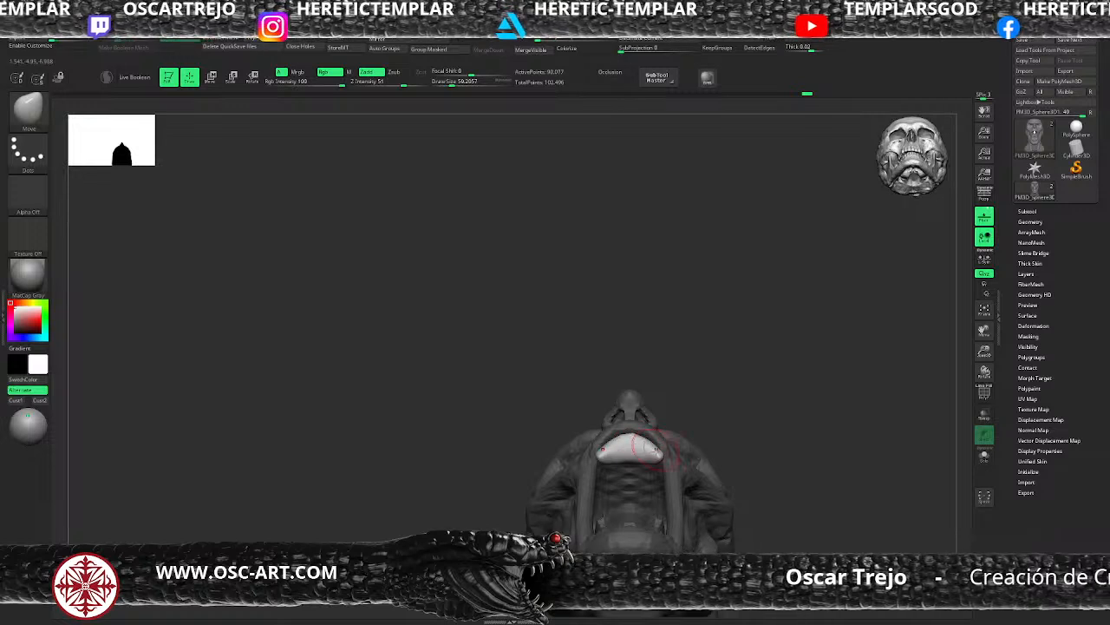
pyautogui.moveTo(774, 452)
pyautogui.mouseDown()
pyautogui.moveTo(704, 452)
pyautogui.moveTo(652, 479)
pyautogui.moveTo(634, 475)
pyautogui.mouseUp()
pyautogui.press('s')
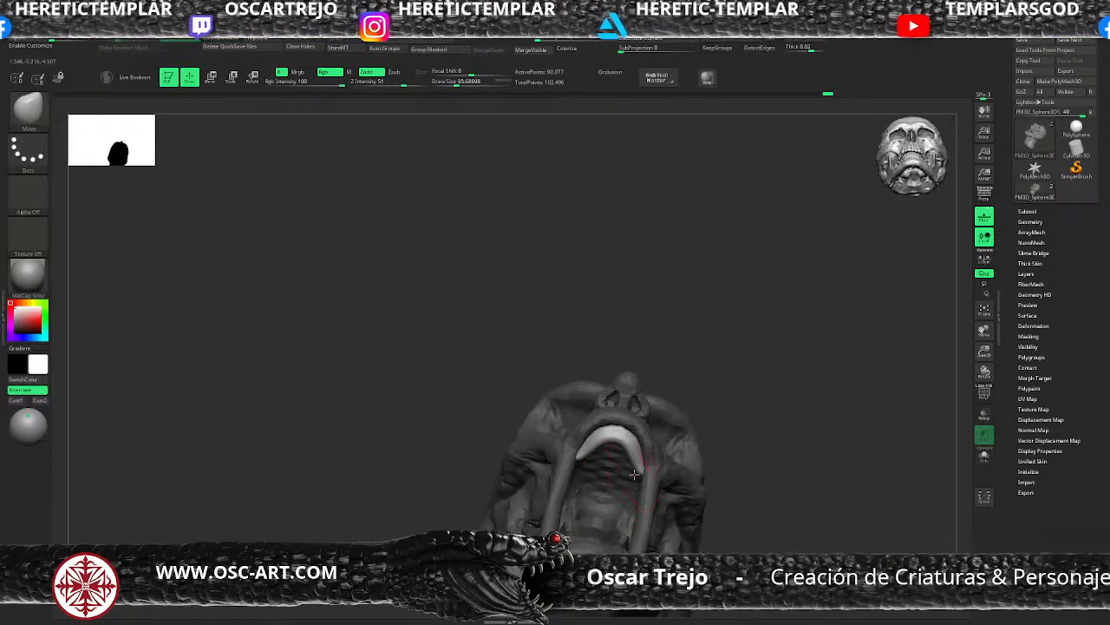
pyautogui.moveTo(747, 413)
pyautogui.mouseDown()
pyautogui.moveTo(749, 473)
pyautogui.moveTo(620, 449)
pyautogui.mouseUp()
# Adjust the tooth arch in profile, invert the mask and fit the upper lip around it with a smaller Move brush
pyautogui.press('[')
pyautogui.press('[')
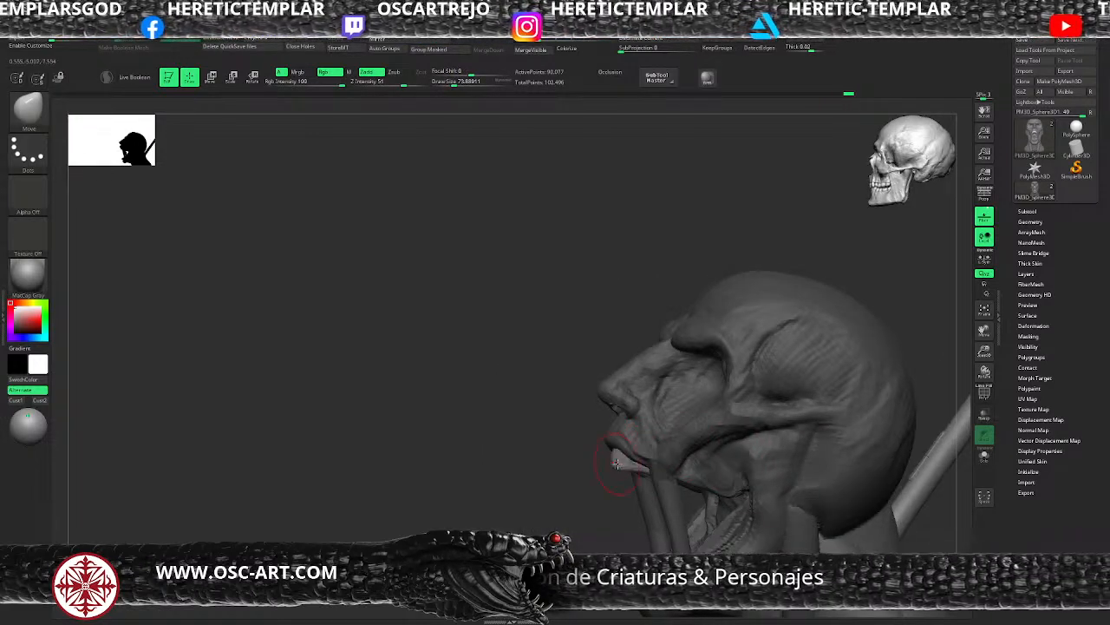
pyautogui.moveTo(598, 472); pyautogui.dragTo(587, 472)
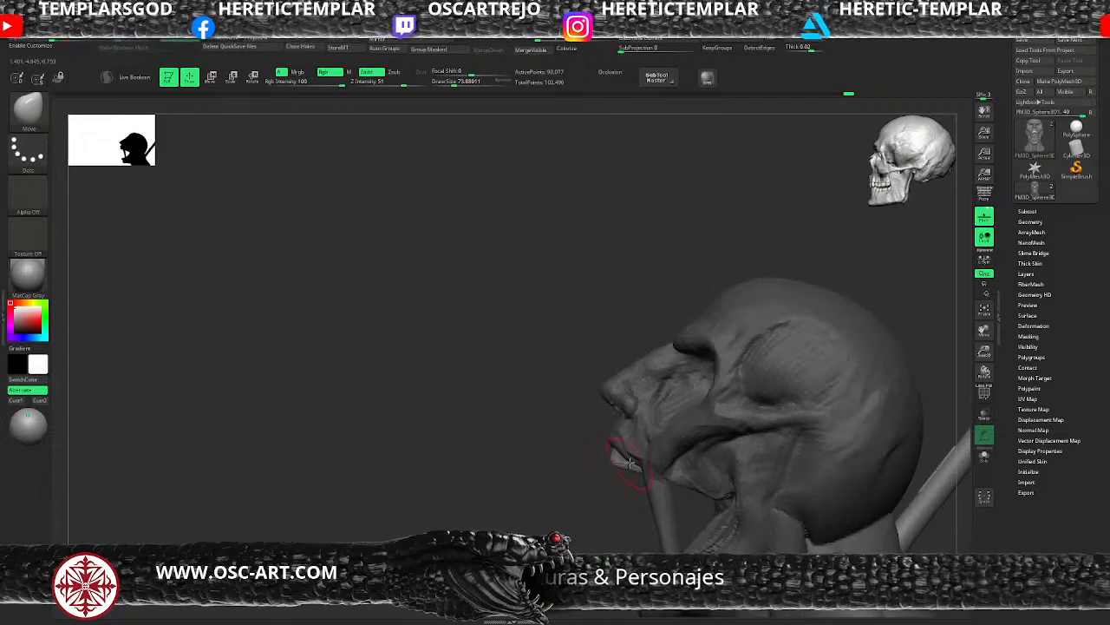
pyautogui.keyDown('ctrl'); pyautogui.click(612, 492); pyautogui.keyUp('ctrl')
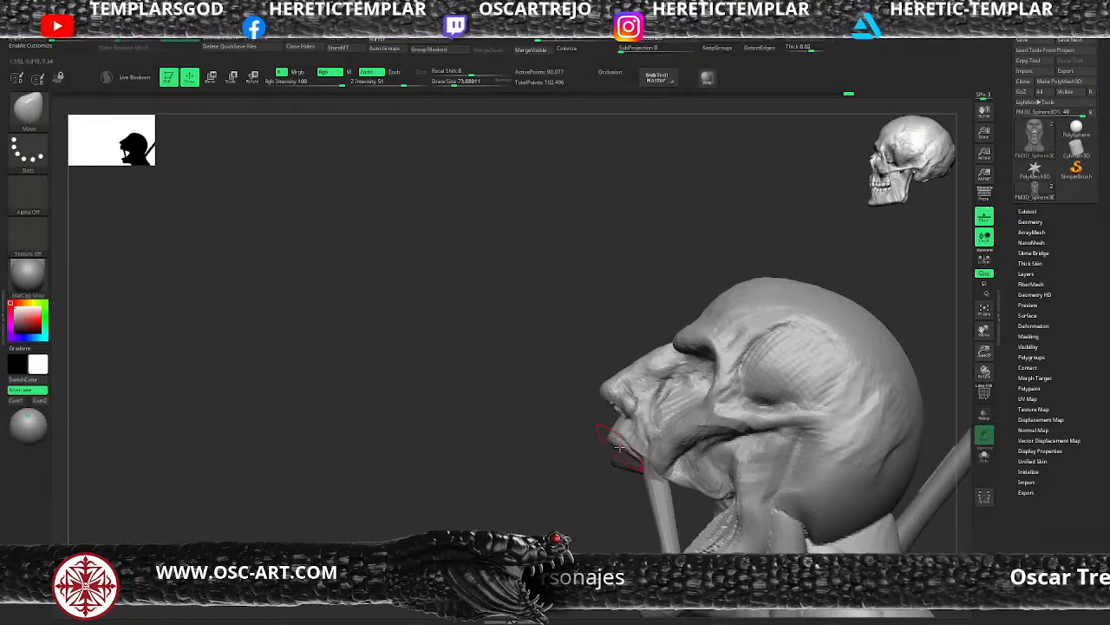
pyautogui.moveTo(601, 481)
pyautogui.mouseDown()
pyautogui.moveTo(711, 482)
pyautogui.moveTo(665, 483)
pyautogui.mouseUp()
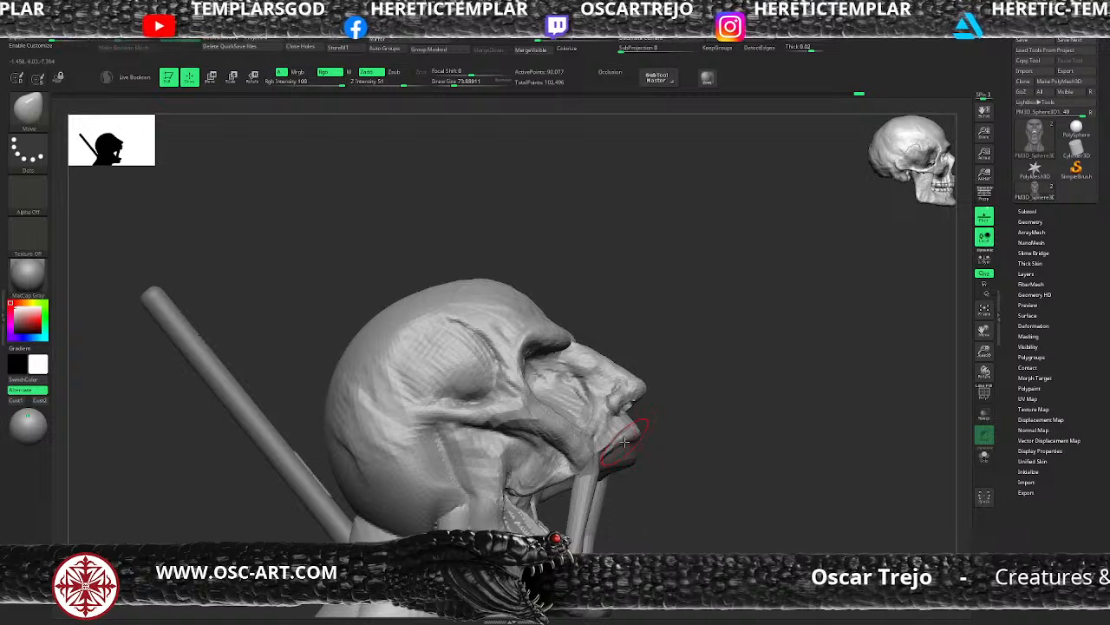
# Switch the mask back to the head and refine how the tooth arch and upper lip fit together with the Move brush
pyautogui.keyDown('ctrl'); pyautogui.click(637, 471); pyautogui.keyUp('ctrl')
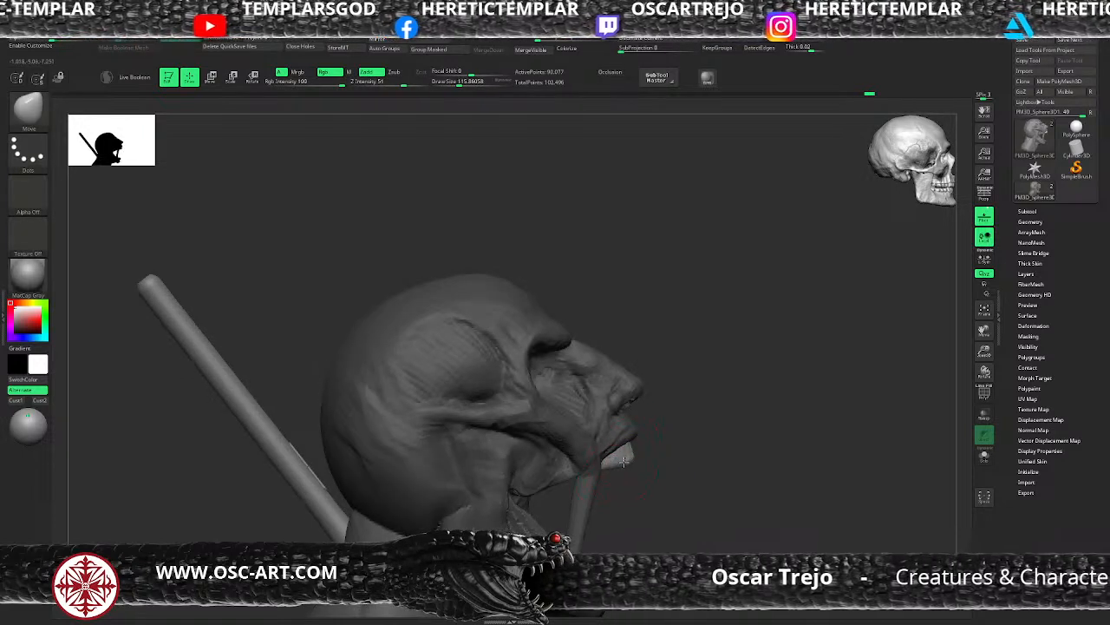
pyautogui.moveTo(608, 466)
pyautogui.mouseDown()
pyautogui.moveTo(671, 446)
pyautogui.moveTo(669, 426)
pyautogui.moveTo(752, 424)
pyautogui.moveTo(716, 398)
pyautogui.mouseUp()
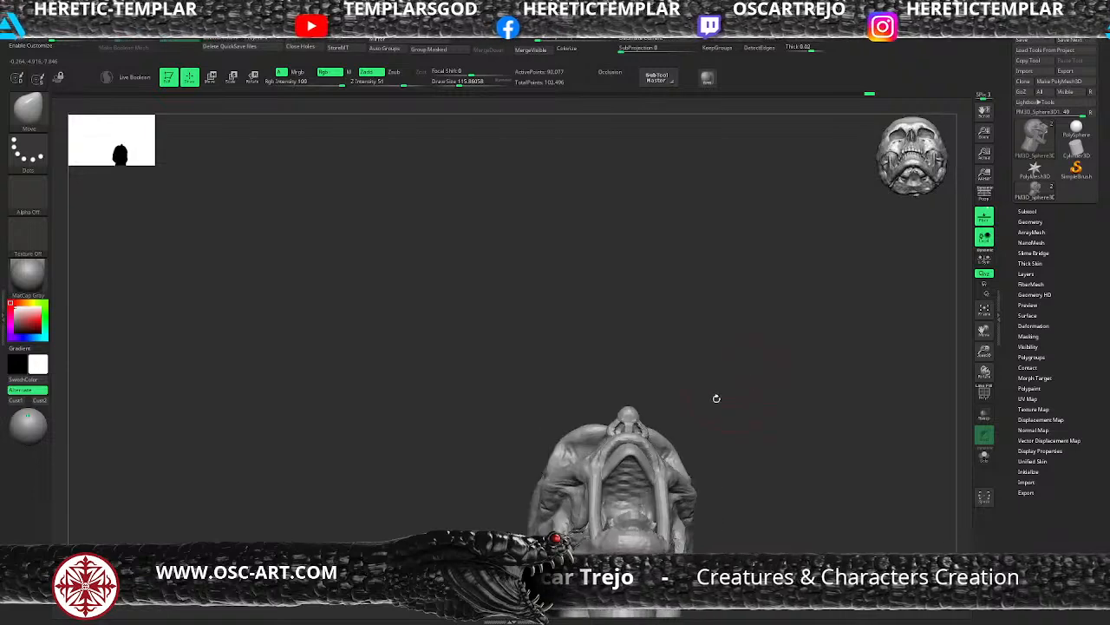
pyautogui.press('s')
pyautogui.moveTo(654, 471); pyautogui.dragTo(649, 457)
pyautogui.moveTo(728, 413)
pyautogui.mouseDown()
pyautogui.moveTo(773, 448)
pyautogui.moveTo(729, 436)
pyautogui.moveTo(793, 407)
pyautogui.moveTo(586, 484)
pyautogui.mouseUp()
pyautogui.keyDown('alt'); pyautogui.moveTo(622, 403); pyautogui.dragTo(567, 421); pyautogui.keyUp('alt')
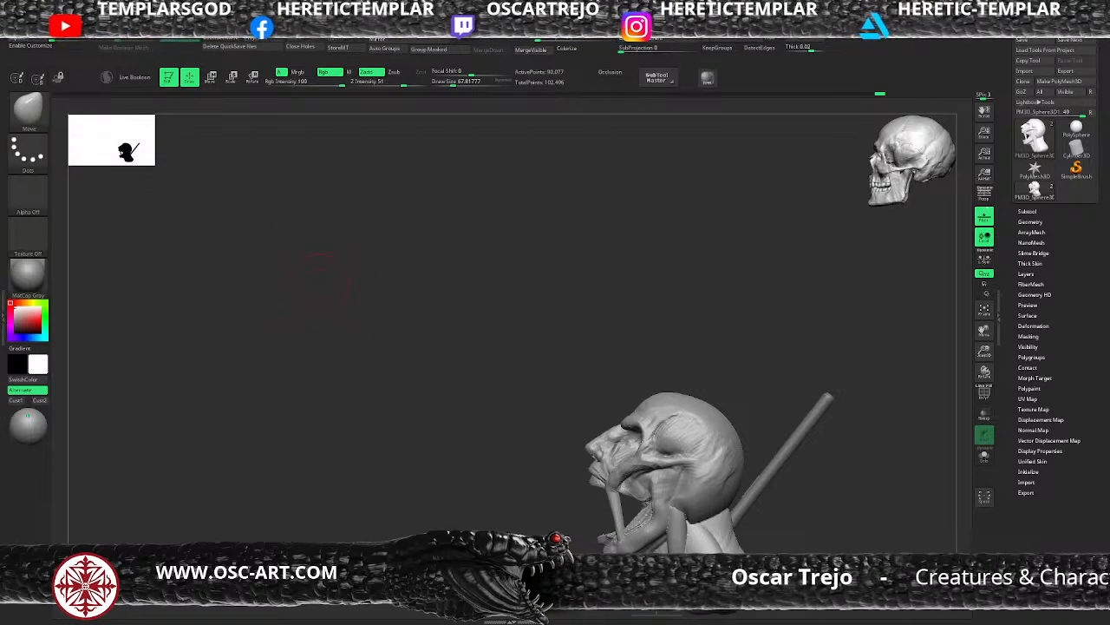
# Pull the lower lip rim and its corners into shape below the mouth strands with a resized Move brush
pyautogui.moveTo(538, 455)
pyautogui.mouseDown()
pyautogui.moveTo(548, 478)
pyautogui.moveTo(523, 424)
pyautogui.moveTo(535, 483)
pyautogui.moveTo(514, 487)
pyautogui.moveTo(495, 471)
pyautogui.moveTo(493, 485)
pyautogui.moveTo(499, 443)
pyautogui.moveTo(478, 506)
pyautogui.moveTo(640, 416)
pyautogui.moveTo(662, 431)
pyautogui.moveTo(463, 408)
pyautogui.mouseUp()
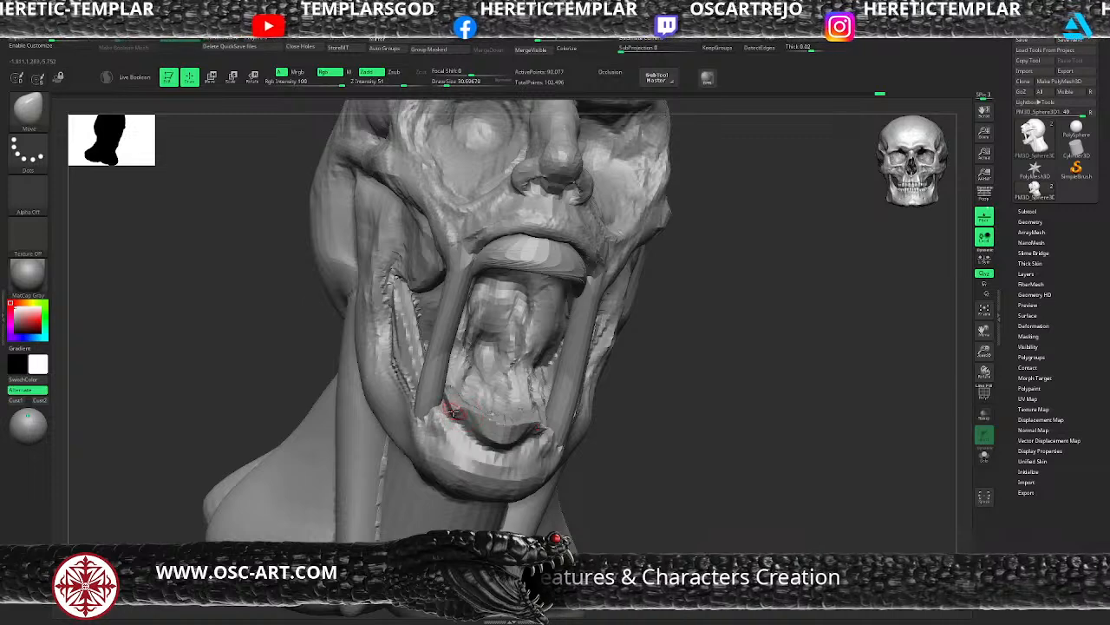
pyautogui.press('s')
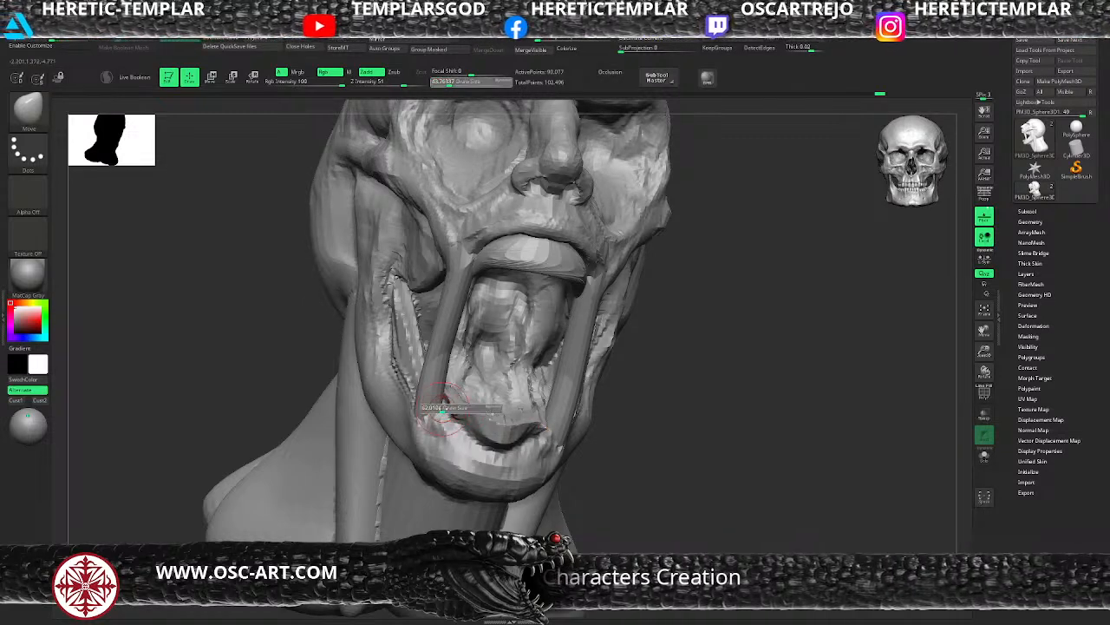
pyautogui.moveTo(511, 399); pyautogui.dragTo(669, 395)
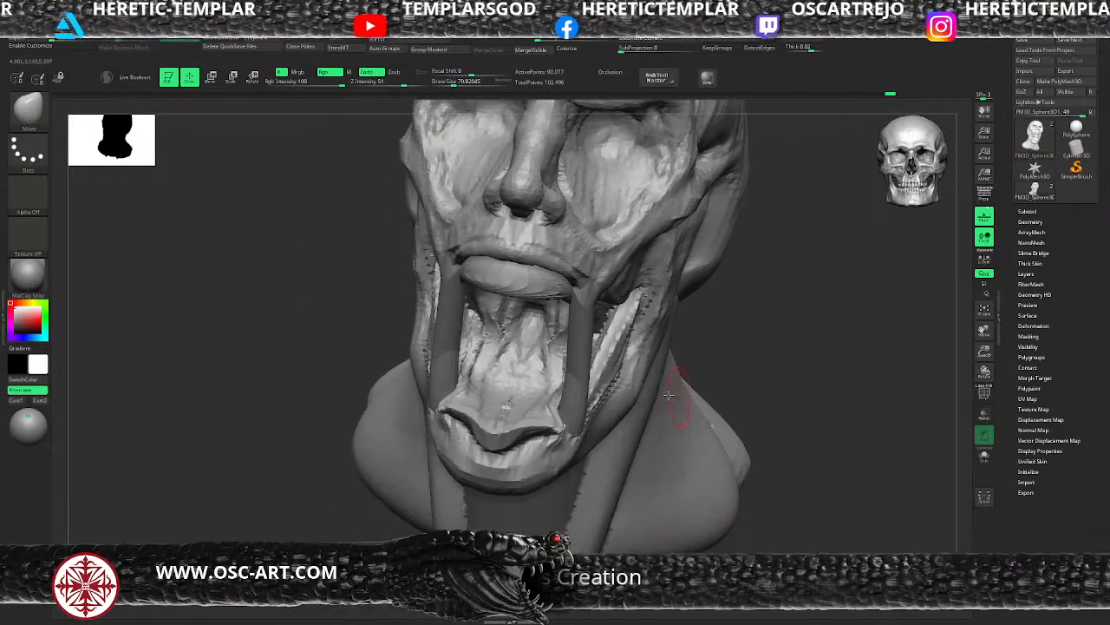
pyautogui.moveTo(779, 403); pyautogui.dragTo(712, 390)
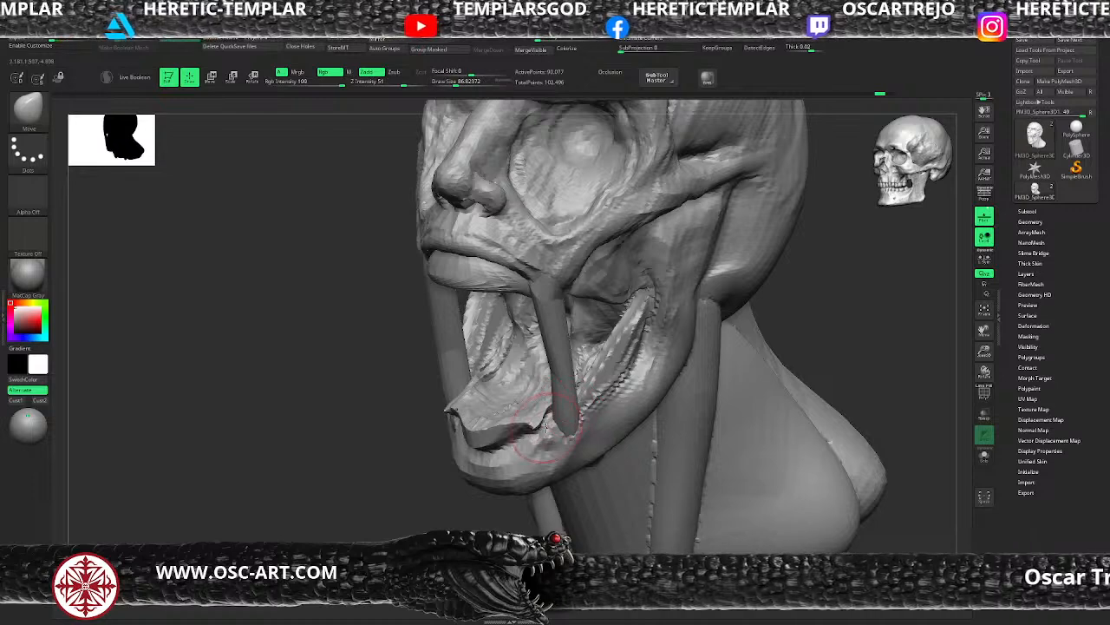
# Smooth the lower lip rim and sculpt the floor of the open mouth with ClayBuildup
pyautogui.press('b')
pyautogui.press('c')
pyautogui.press('b')
pyautogui.moveTo(440, 497); pyautogui.dragTo(362, 486)
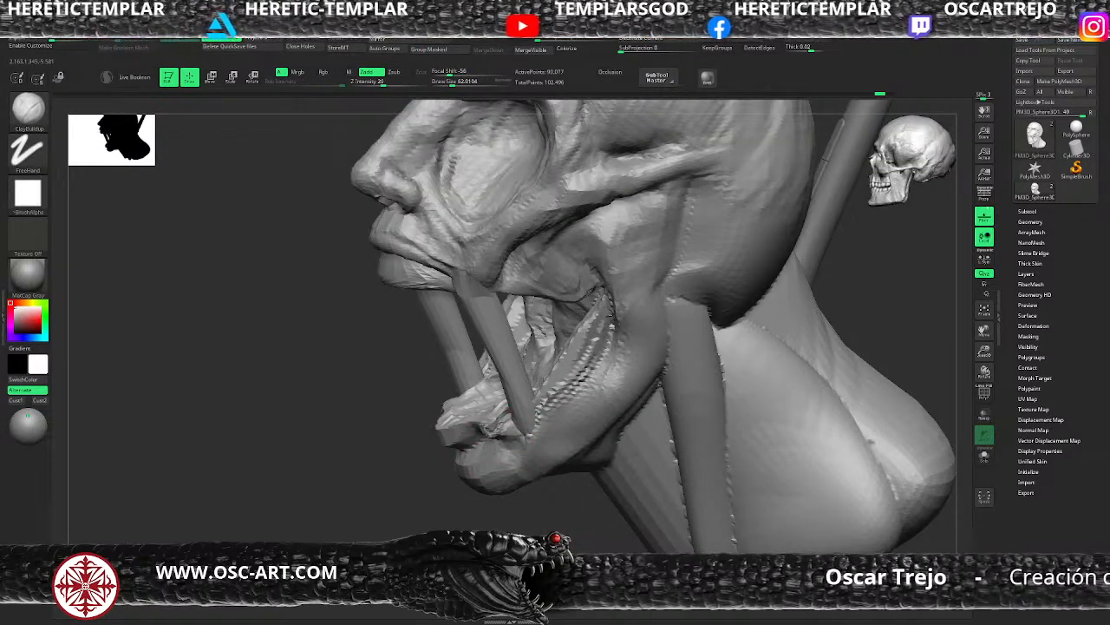
pyautogui.keyDown('shift'); pyautogui.moveTo(486, 425); pyautogui.dragTo(479, 442); pyautogui.keyUp('shift')
pyautogui.moveTo(412, 449)
pyautogui.mouseDown()
pyautogui.moveTo(543, 440)
pyautogui.moveTo(530, 428)
pyautogui.mouseUp()
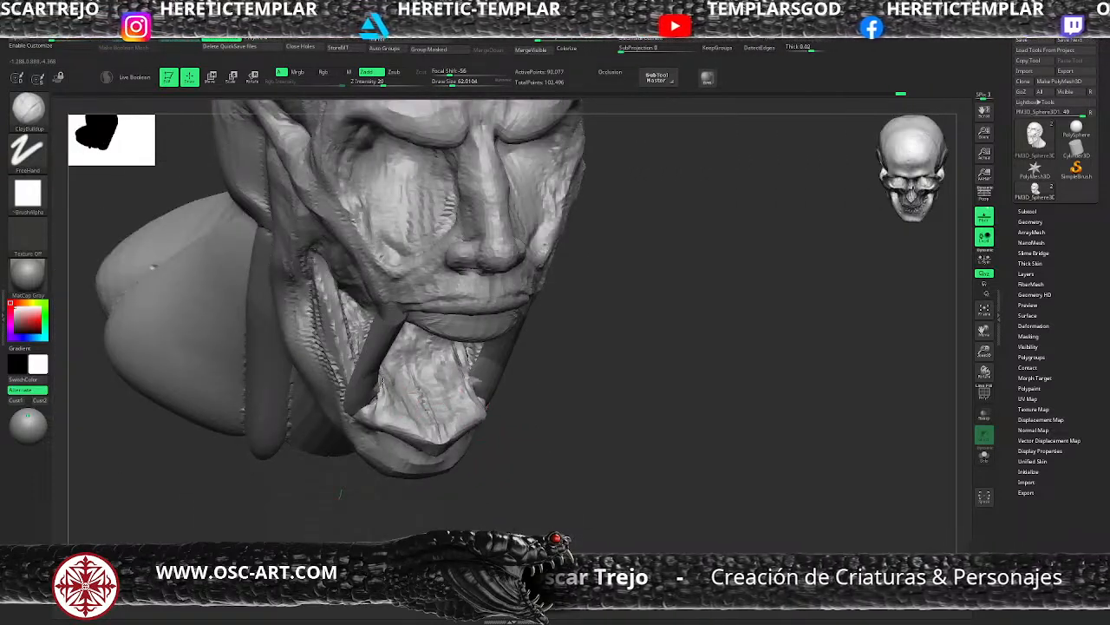
pyautogui.moveTo(382, 381)
pyautogui.mouseDown()
pyautogui.moveTo(379, 398)
pyautogui.moveTo(423, 403)
pyautogui.moveTo(409, 395)
pyautogui.moveTo(407, 348)
pyautogui.mouseUp()
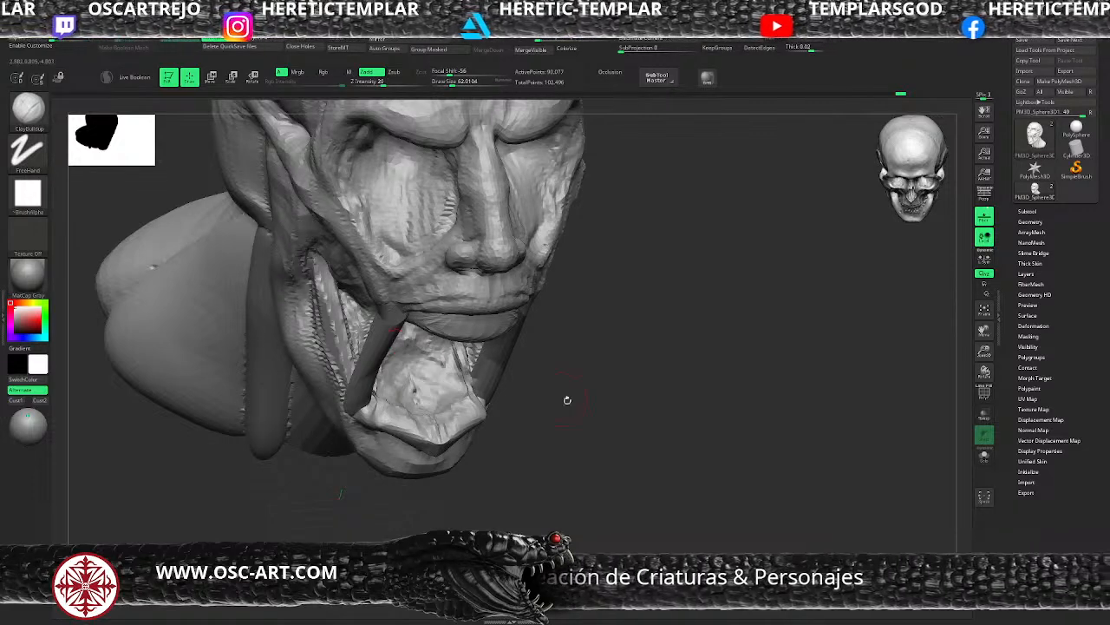
# Smooth the lower lip and build it up across the front of the jaw with ClayBuildup
pyautogui.keyDown('alt'); pyautogui.moveTo(568, 400); pyautogui.dragTo(573, 347); pyautogui.keyUp('alt')
pyautogui.moveTo(599, 360); pyautogui.dragTo(521, 326)
pyautogui.moveTo(642, 405); pyautogui.dragTo(556, 414)
pyautogui.moveTo(337, 520)
pyautogui.keyDown('alt'); pyautogui.mouseDown()
pyautogui.moveTo(412, 512)
pyautogui.moveTo(416, 553)
pyautogui.mouseUp(); pyautogui.keyUp('alt')
pyautogui.keyDown('shift'); pyautogui.moveTo(461, 390); pyautogui.dragTo(517, 394); pyautogui.keyUp('shift')
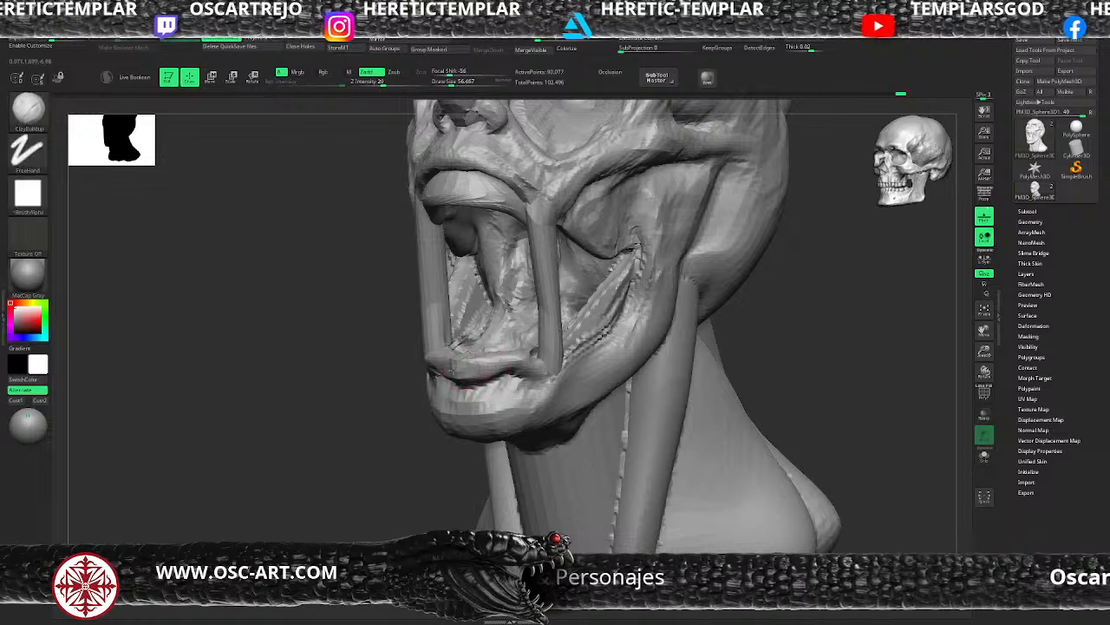
pyautogui.moveTo(451, 372); pyautogui.dragTo(544, 367)
pyautogui.keyDown('alt'); pyautogui.moveTo(455, 485); pyautogui.dragTo(407, 442); pyautogui.keyUp('alt')
pyautogui.moveTo(407, 442); pyautogui.dragTo(461, 449)
# Examine the open mouth, lower lip and mouth strands from the side, from below and up close
pyautogui.moveTo(669, 339); pyautogui.dragTo(789, 322)
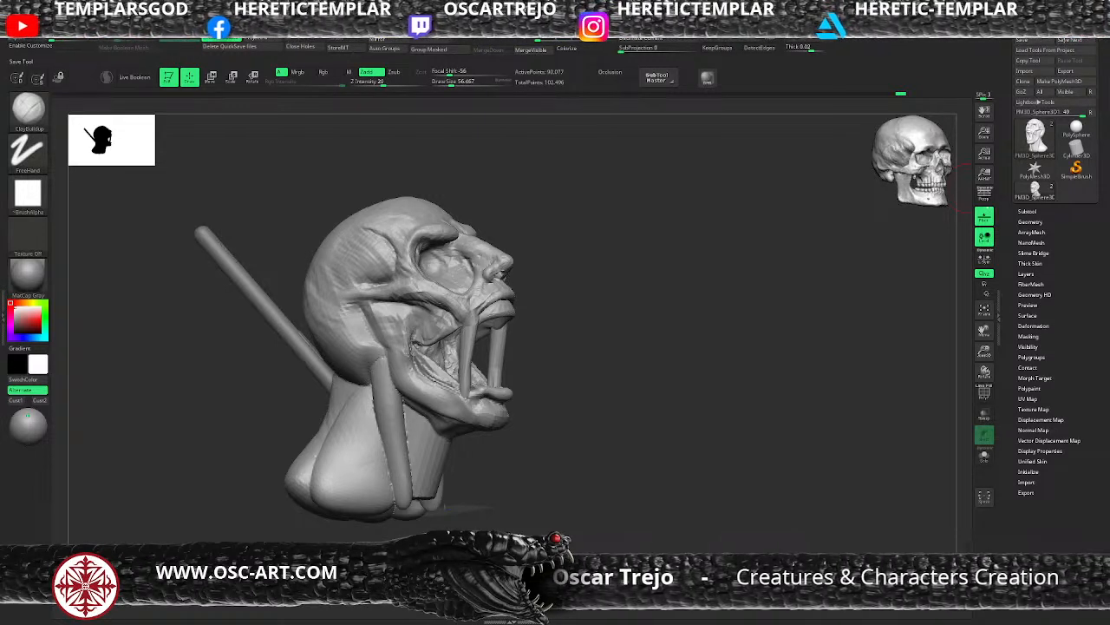
pyautogui.moveTo(600, 455)
pyautogui.mouseDown()
pyautogui.moveTo(621, 396)
pyautogui.moveTo(589, 411)
pyautogui.mouseUp()
pyautogui.moveTo(473, 375)
pyautogui.mouseDown()
pyautogui.moveTo(496, 368)
pyautogui.moveTo(483, 373)
pyautogui.moveTo(519, 382)
pyautogui.moveTo(510, 365)
pyautogui.moveTo(447, 373)
pyautogui.moveTo(469, 359)
pyautogui.moveTo(485, 382)
pyautogui.moveTo(469, 406)
pyautogui.mouseUp()
pyautogui.keyDown('alt'); pyautogui.moveTo(567, 406); pyautogui.dragTo(598, 286); pyautogui.keyUp('alt')
pyautogui.moveTo(629, 287); pyautogui.dragTo(739, 414)
pyautogui.moveTo(377, 382); pyautogui.dragTo(354, 387)
pyautogui.keyDown('alt'); pyautogui.moveTo(367, 321); pyautogui.dragTo(404, 403); pyautogui.keyUp('alt')
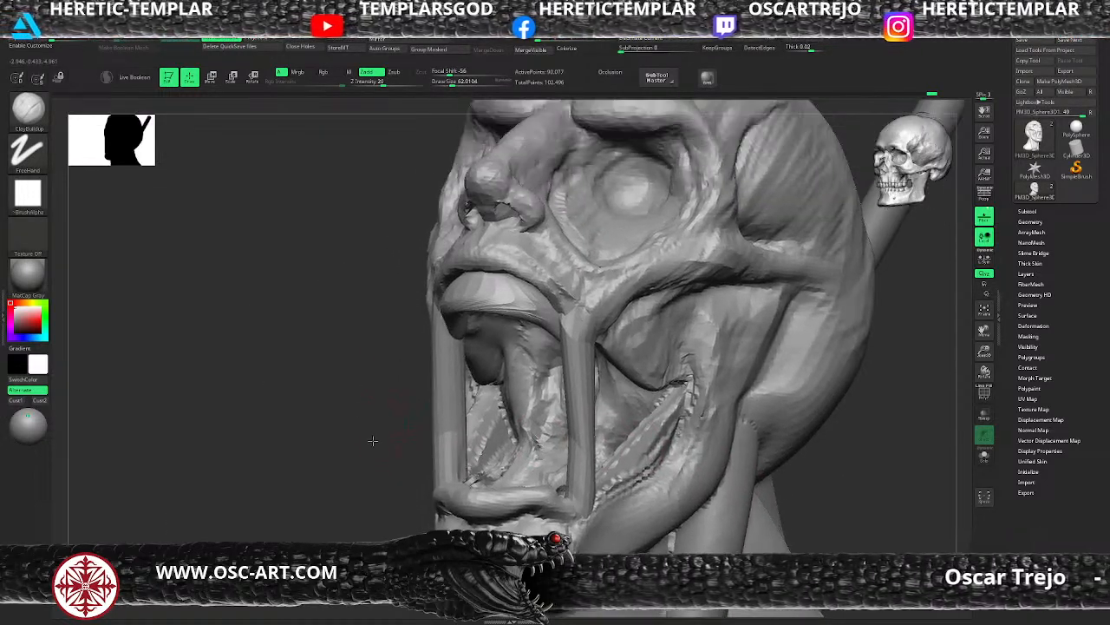
pyautogui.keyDown('alt'); pyautogui.moveTo(373, 440); pyautogui.dragTo(377, 421); pyautogui.keyUp('alt')
pyautogui.moveTo(717, 488)
pyautogui.mouseDown()
pyautogui.moveTo(709, 379)
pyautogui.moveTo(720, 425)
pyautogui.mouseUp()
# Adjust the protruding front of the lower lip in profile with the Move brush
pyautogui.press('b')
pyautogui.press('m')
pyautogui.press('v')
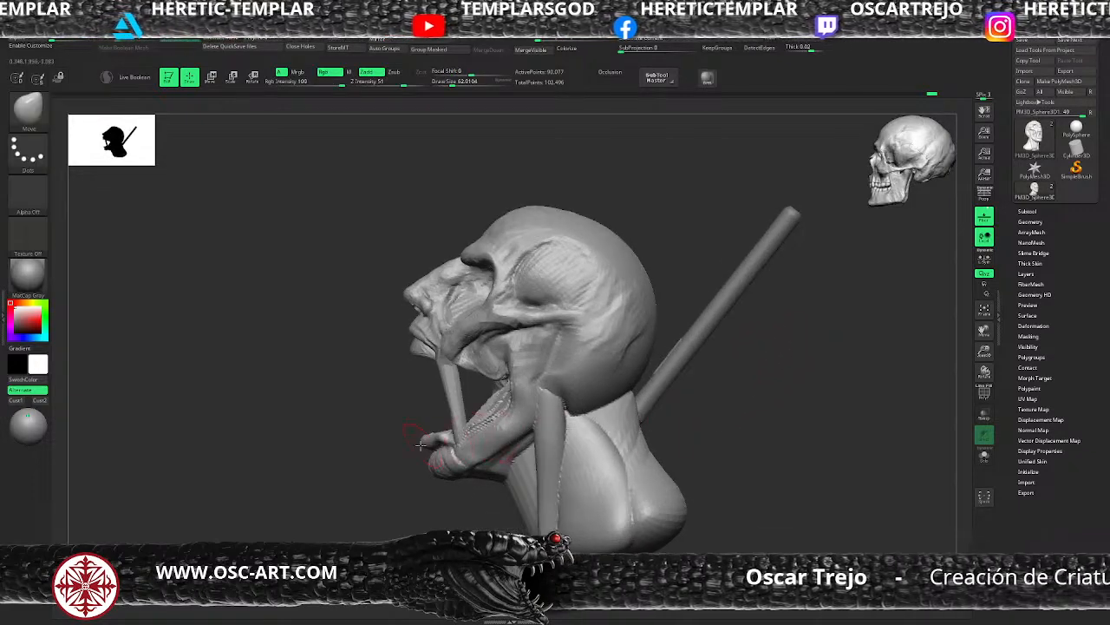
pyautogui.keyDown('alt'); pyautogui.moveTo(378, 477); pyautogui.dragTo(390, 498); pyautogui.keyUp('alt')
pyautogui.moveTo(369, 486); pyautogui.dragTo(486, 451)
# Isolate the upper tooth arch and mask the rest of the head with everything shown again
pyautogui.keyDown('ctrl'); pyautogui.keyDown('shift'); pyautogui.click(450, 372); pyautogui.keyUp('shift'); pyautogui.keyUp('ctrl')
pyautogui.keyDown('ctrl'); pyautogui.click(417, 440); pyautogui.keyUp('ctrl')
pyautogui.keyDown('ctrl'); pyautogui.keyDown('shift'); pyautogui.click(422, 443); pyautogui.keyUp('shift'); pyautogui.keyUp('ctrl')
pyautogui.keyDown('ctrl'); pyautogui.click(394, 473); pyautogui.keyUp('ctrl')
# Duplicate the upper tooth arch, move the copy down to the lower jaw, and rotate it to follow the jaw angle
pyautogui.press('w')
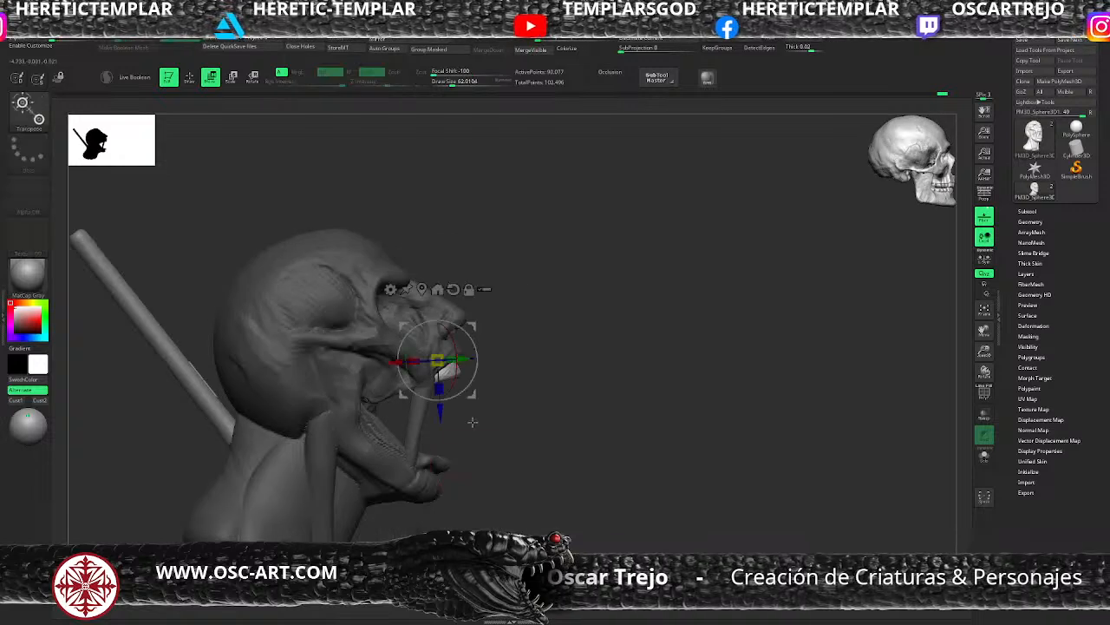
pyautogui.keyDown('alt'); pyautogui.click(453, 289); pyautogui.keyUp('alt')
pyautogui.keyDown('ctrl'); pyautogui.moveTo(473, 326); pyautogui.dragTo(482, 399); pyautogui.keyUp('ctrl')
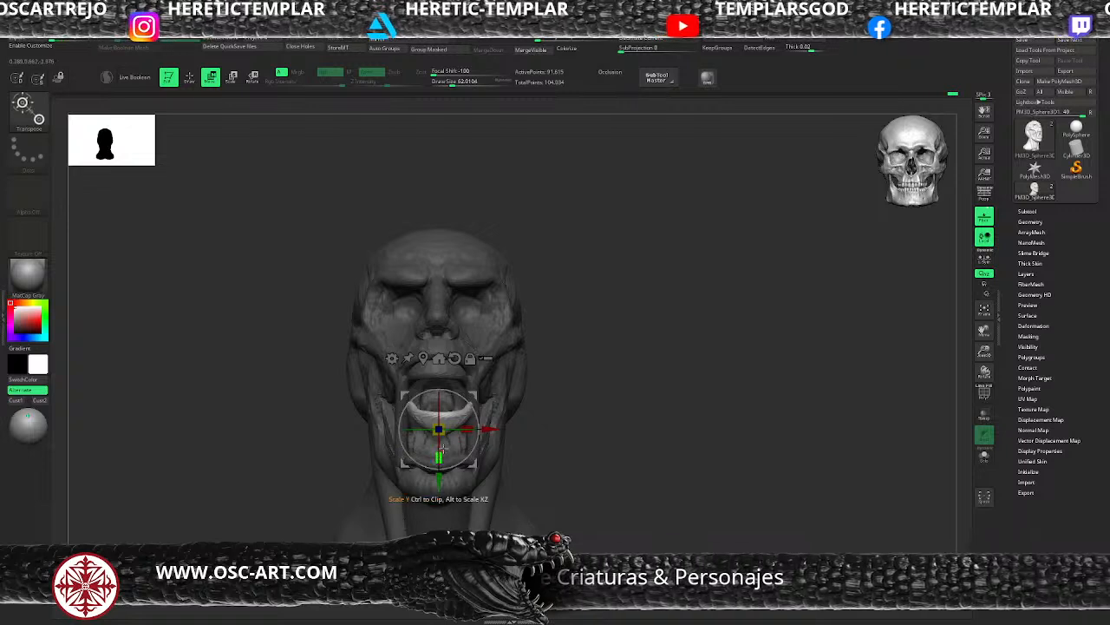
pyautogui.moveTo(473, 395); pyautogui.dragTo(470, 431)
pyautogui.keyDown('shift'); pyautogui.moveTo(602, 409); pyautogui.dragTo(539, 411); pyautogui.keyUp('shift')
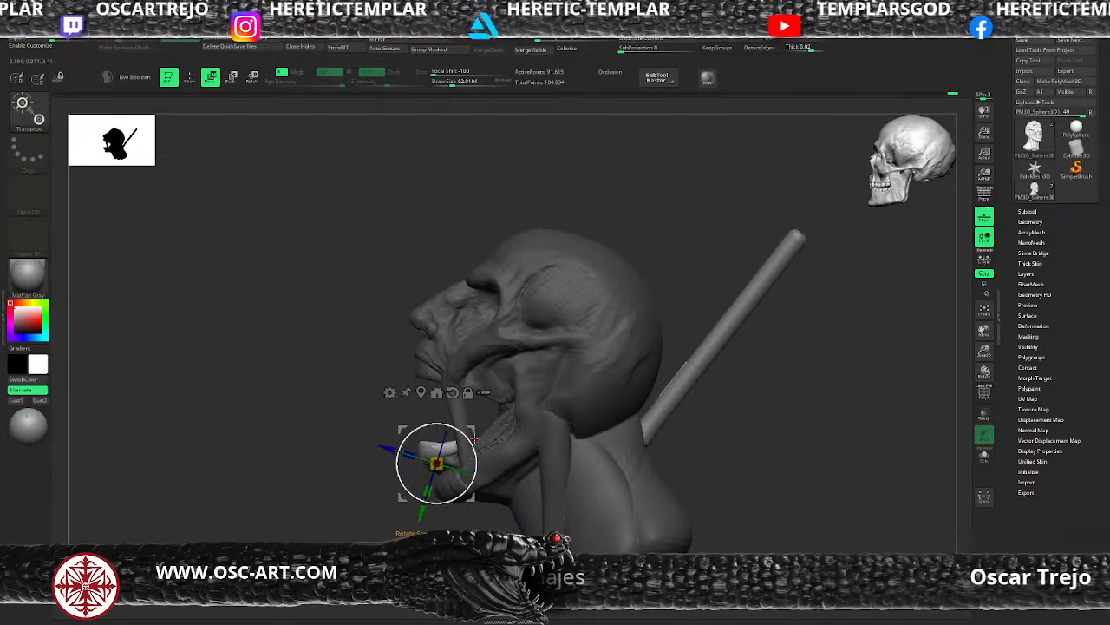
pyautogui.moveTo(472, 430)
pyautogui.mouseDown()
pyautogui.moveTo(494, 425)
pyautogui.moveTo(485, 436)
pyautogui.mouseUp()
# Fit the lower tooth arch to the jaw with the Move brush, then clear the mask from the head
pyautogui.press('q')
pyautogui.press('w')
pyautogui.press('q')
pyautogui.moveTo(374, 473); pyautogui.dragTo(421, 503)
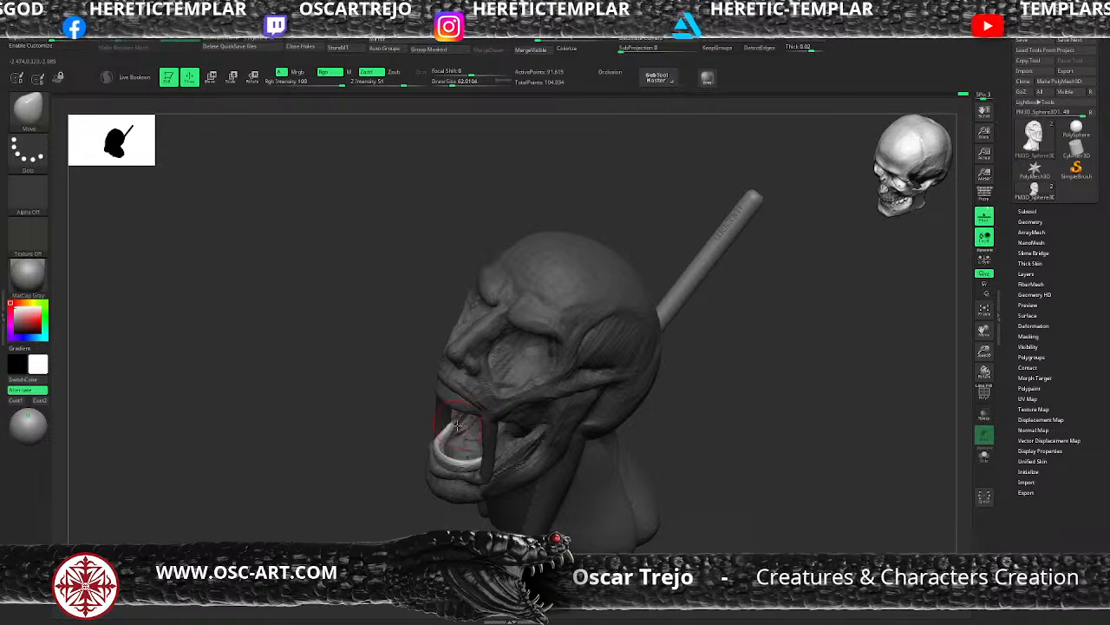
pyautogui.moveTo(422, 457); pyautogui.dragTo(389, 449)
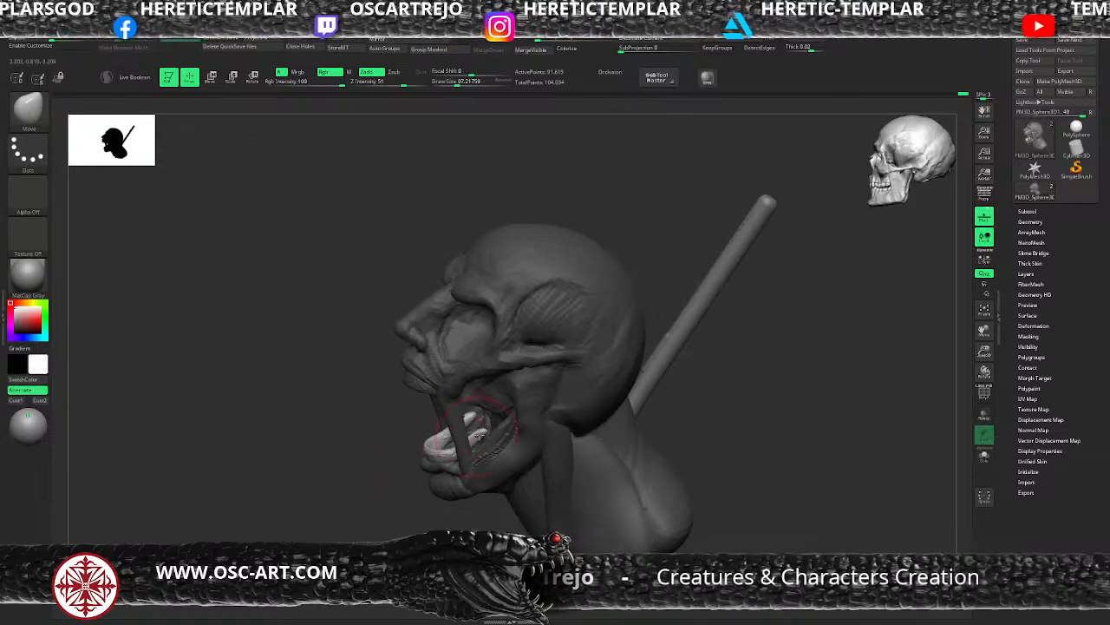
pyautogui.moveTo(494, 437); pyautogui.dragTo(502, 441)
pyautogui.moveTo(418, 508)
pyautogui.mouseDown()
pyautogui.moveTo(512, 456)
pyautogui.moveTo(469, 437)
pyautogui.mouseUp()
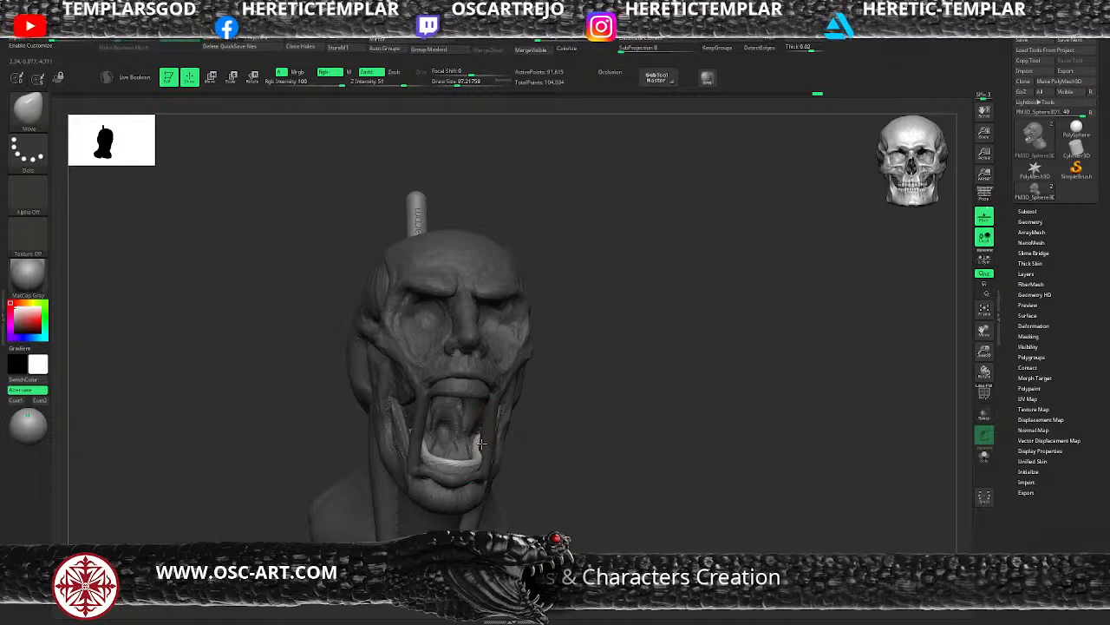
pyautogui.keyDown('ctrl'); pyautogui.moveTo(564, 430); pyautogui.dragTo(608, 451); pyautogui.keyUp('ctrl')
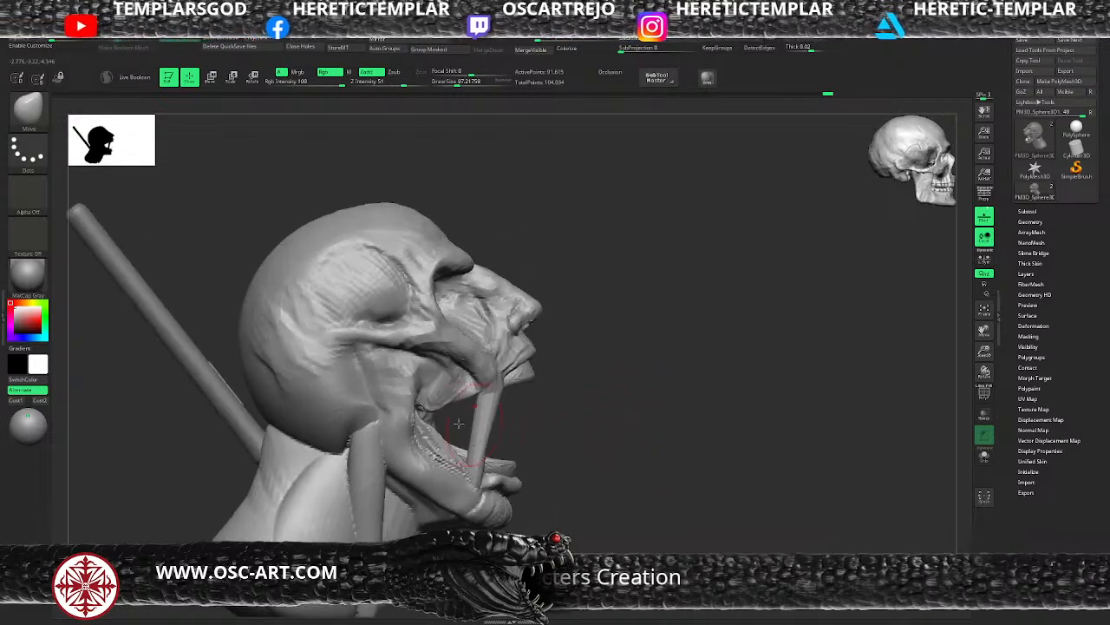
# Try isolating the front of the face with an inverted mask around the mouth corner
pyautogui.press('[')
pyautogui.press('[')
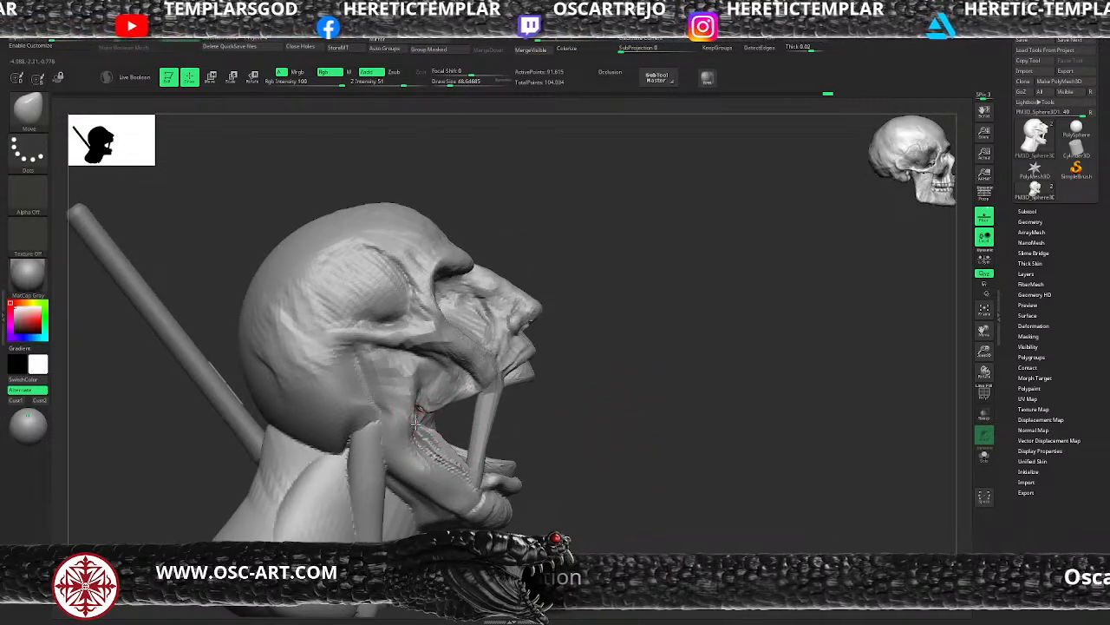
pyautogui.keyDown('ctrl'); pyautogui.moveTo(633, 257); pyautogui.dragTo(415, 418); pyautogui.keyUp('ctrl')
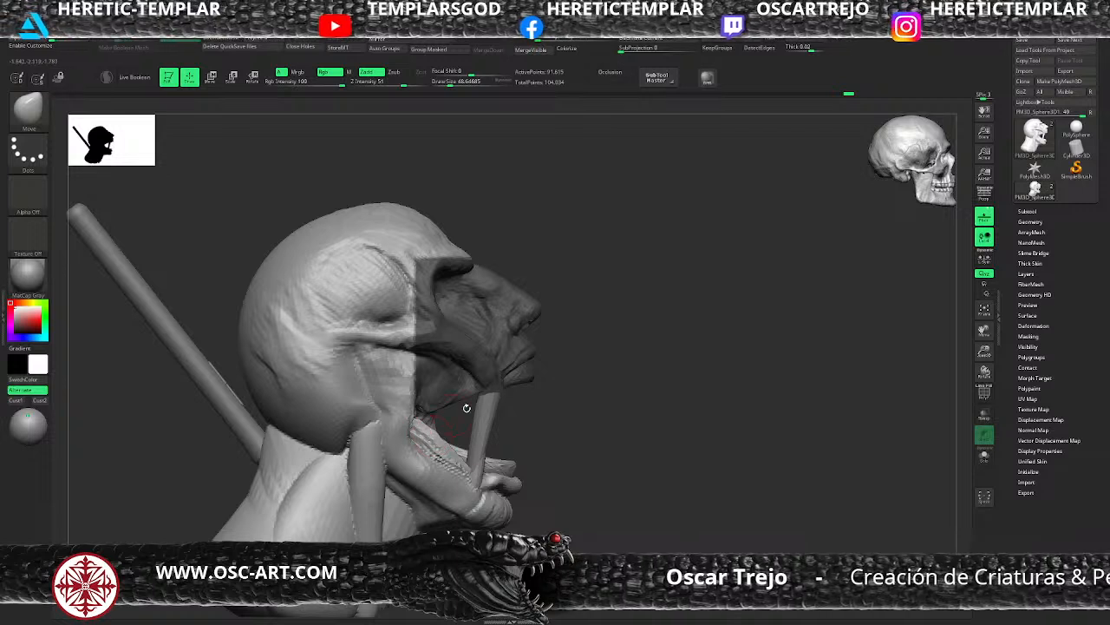
pyautogui.hotkey('ctrl', 'i')
pyautogui.press(']')
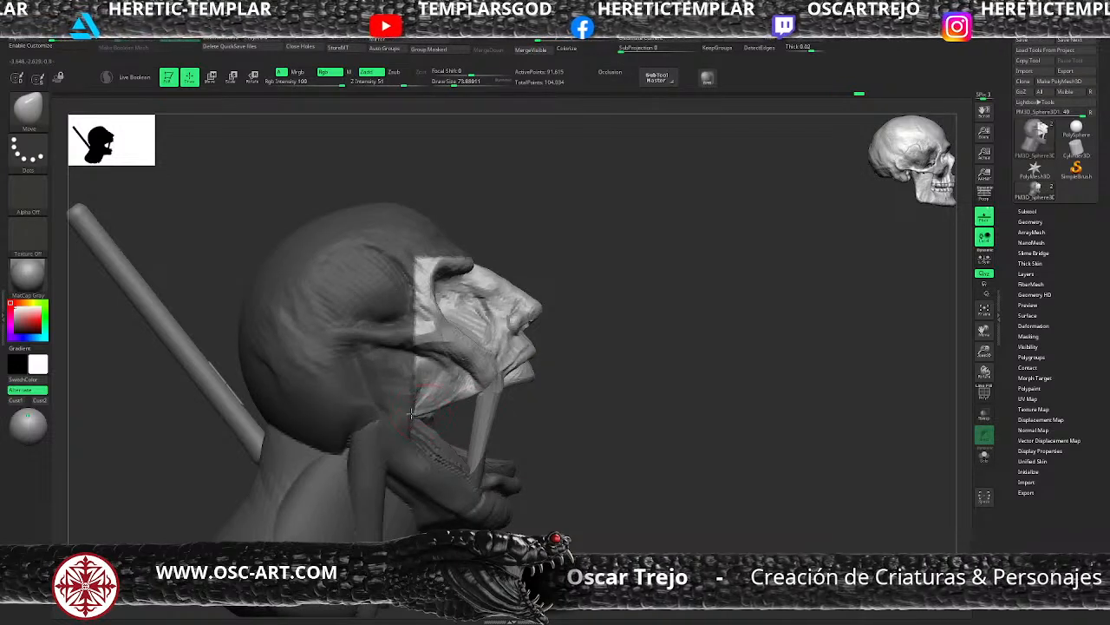
pyautogui.keyDown('ctrl'); pyautogui.click(540, 397); pyautogui.keyUp('ctrl')
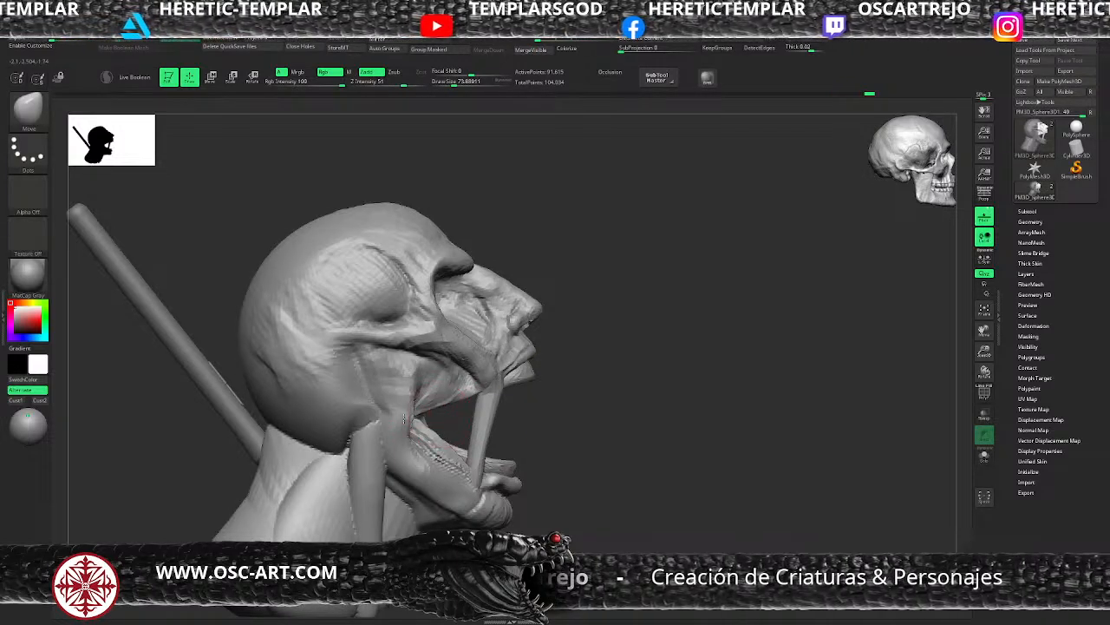
# Insert a mirrored pair of Capsule primitives at the front of the upper arch as the first teeth
pyautogui.keyDown('alt'); pyautogui.moveTo(573, 421); pyautogui.dragTo(558, 392); pyautogui.keyUp('alt')
pyautogui.moveTo(557, 392); pyautogui.dragTo(616, 386)
pyautogui.press('f')
pyautogui.moveTo(496, 406)
pyautogui.mouseDown()
pyautogui.moveTo(503, 383)
pyautogui.moveTo(504, 405)
pyautogui.mouseUp()
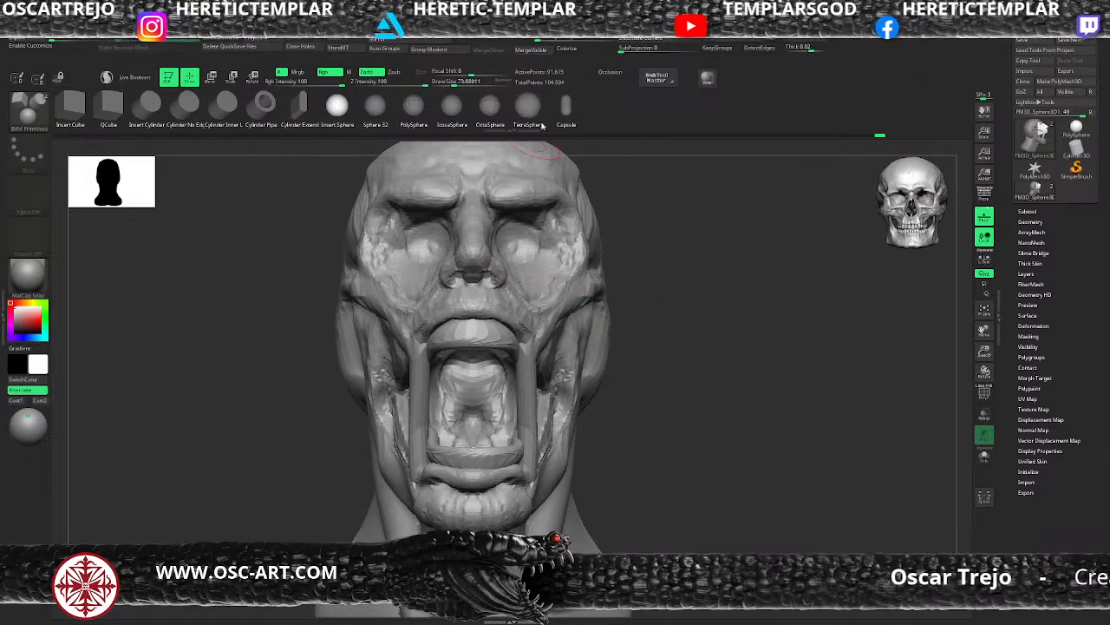
pyautogui.keyDown('alt'); pyautogui.moveTo(673, 268); pyautogui.dragTo(669, 347); pyautogui.keyUp('alt')
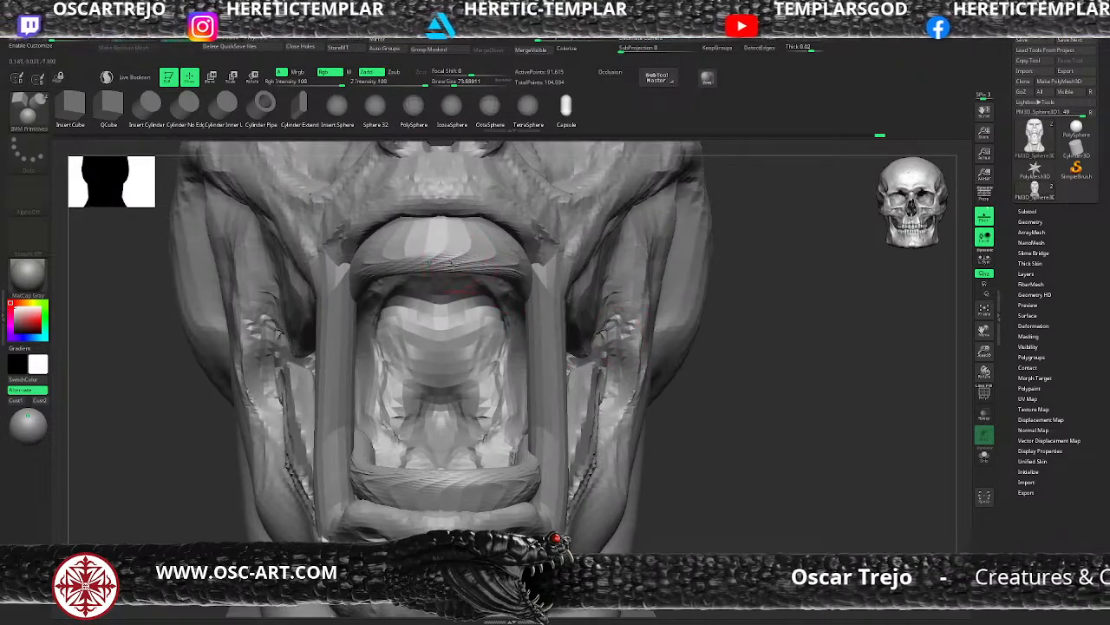
pyautogui.moveTo(452, 261); pyautogui.dragTo(453, 278)
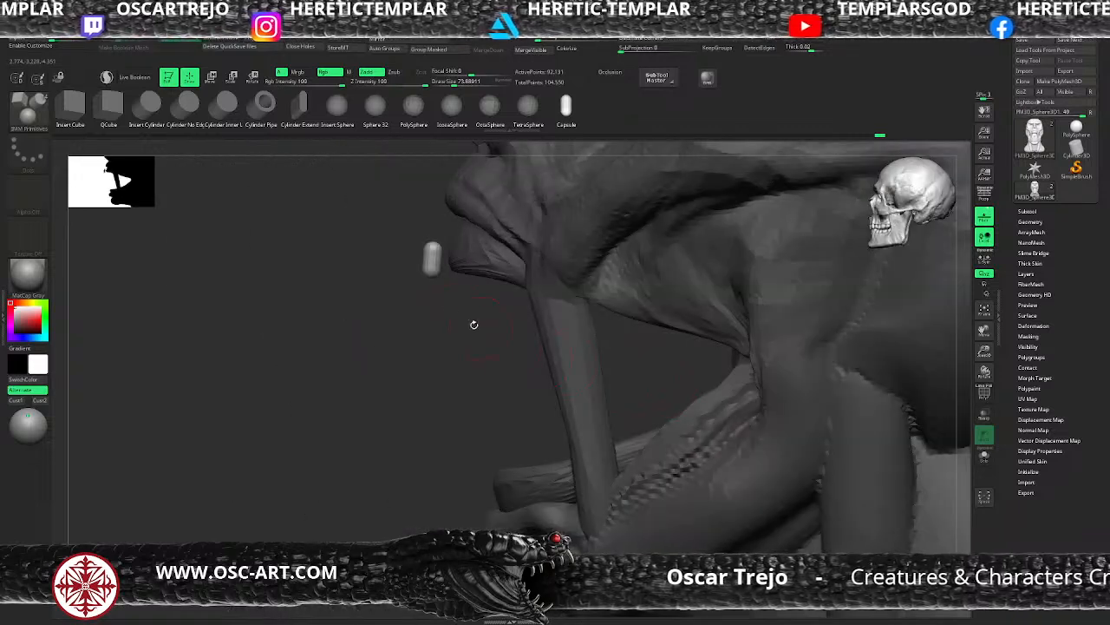
# Set the capsule teeth against the upper arch and begin shaping and smoothing them with the Move brush
pyautogui.press('w')
pyautogui.moveTo(486, 228); pyautogui.dragTo(503, 233)
pyautogui.press('b')
pyautogui.press('m')
pyautogui.press('v')
pyautogui.moveTo(426, 272); pyautogui.dragTo(452, 232)
pyautogui.press('shift')
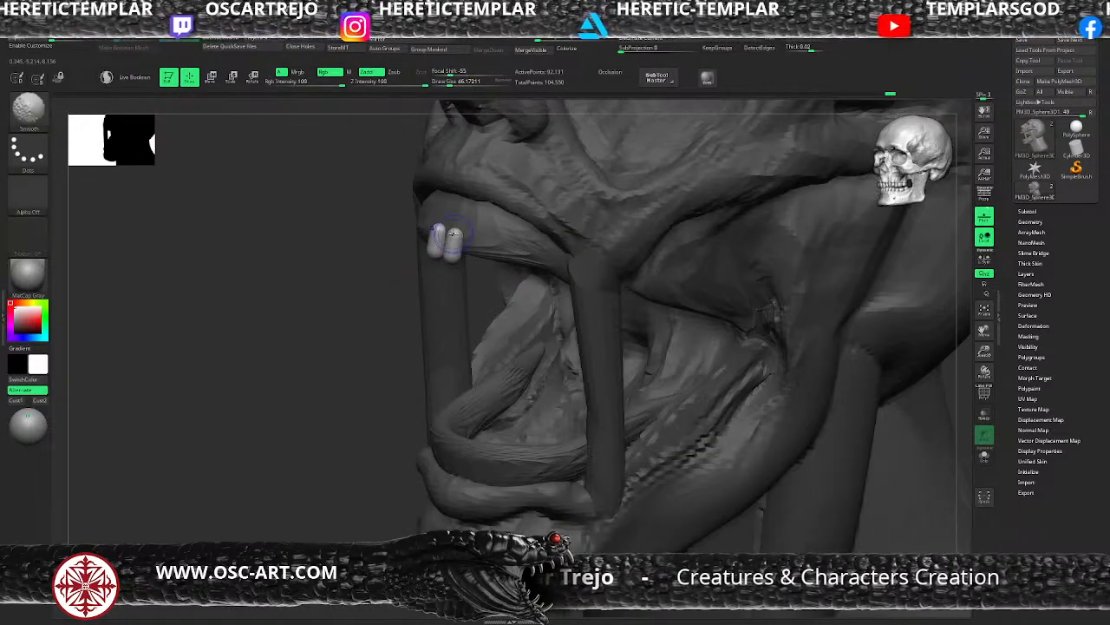
pyautogui.moveTo(377, 319); pyautogui.dragTo(464, 319)
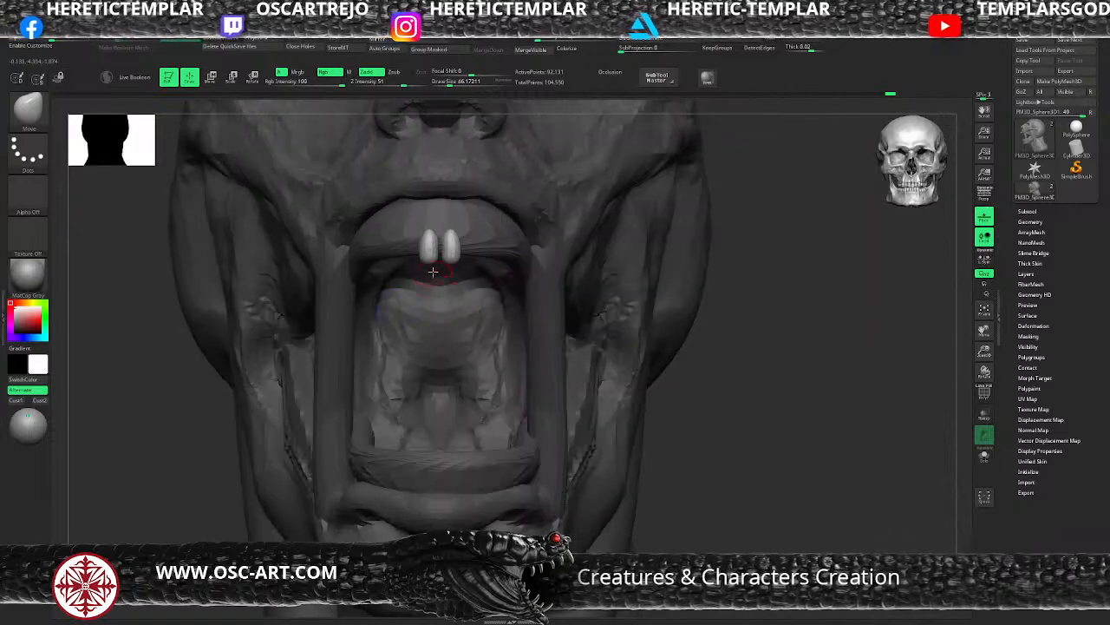
# Widen the two front teeth at their biting edges and refine their profile with the Move and Smooth brushes
pyautogui.press('s')
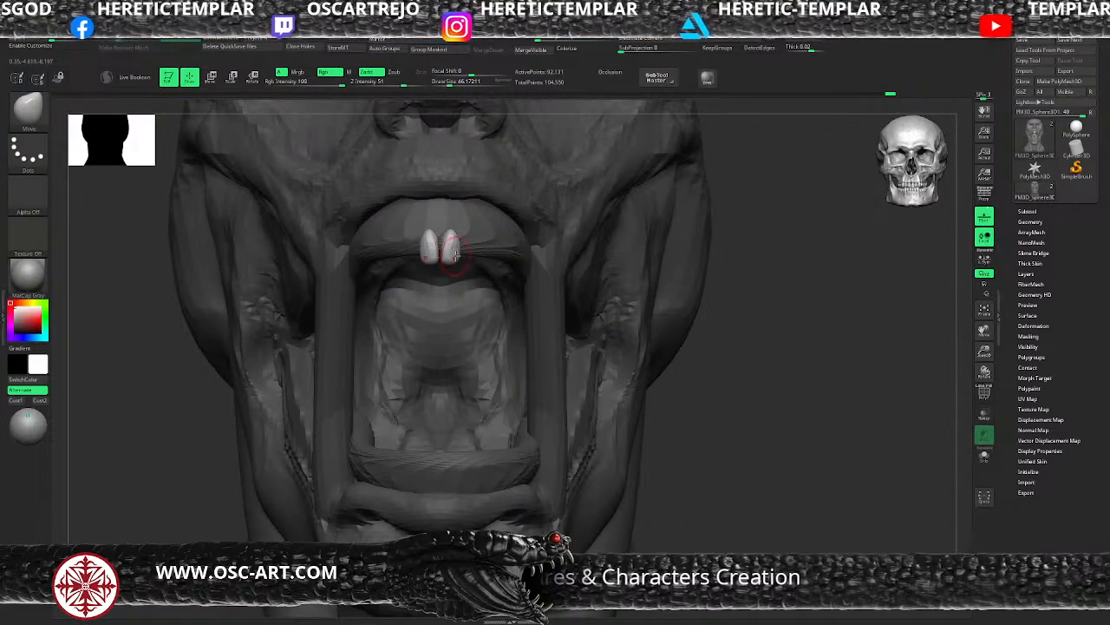
pyautogui.moveTo(454, 256); pyautogui.dragTo(457, 250)
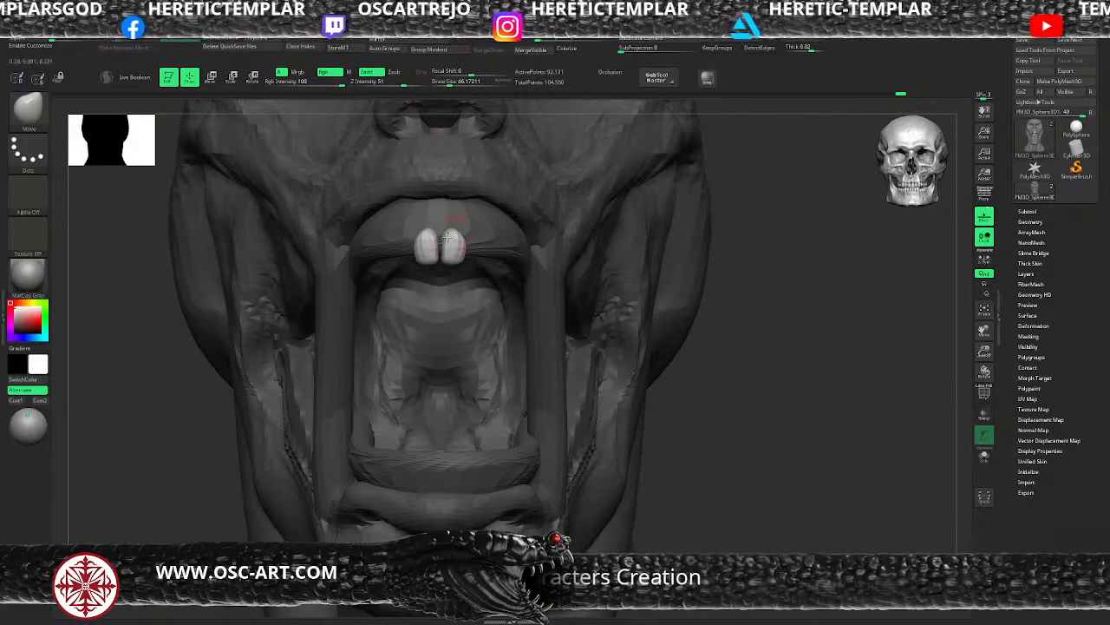
pyautogui.press('shift')
pyautogui.moveTo(458, 238)
pyautogui.mouseDown()
pyautogui.moveTo(448, 238)
pyautogui.moveTo(455, 226)
pyautogui.moveTo(452, 239)
pyautogui.mouseUp()
pyautogui.press('s')
pyautogui.keyDown('alt'); pyautogui.moveTo(718, 336); pyautogui.dragTo(527, 302); pyautogui.keyUp('alt')
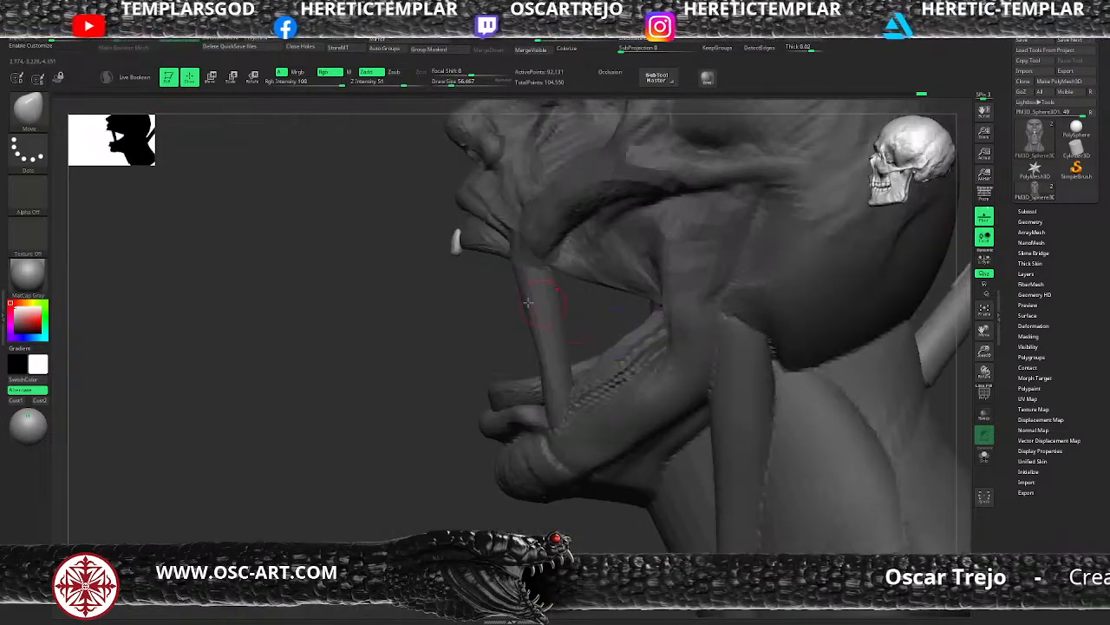
pyautogui.press('s')
pyautogui.moveTo(461, 249)
pyautogui.mouseDown()
pyautogui.moveTo(471, 247)
pyautogui.moveTo(441, 321)
pyautogui.mouseUp()
# Split the front teeth into their own subtool and select it for transforming
pyautogui.keyDown('ctrl'); pyautogui.keyDown('shift'); pyautogui.click(456, 248); pyautogui.keyUp('shift'); pyautogui.keyUp('ctrl')
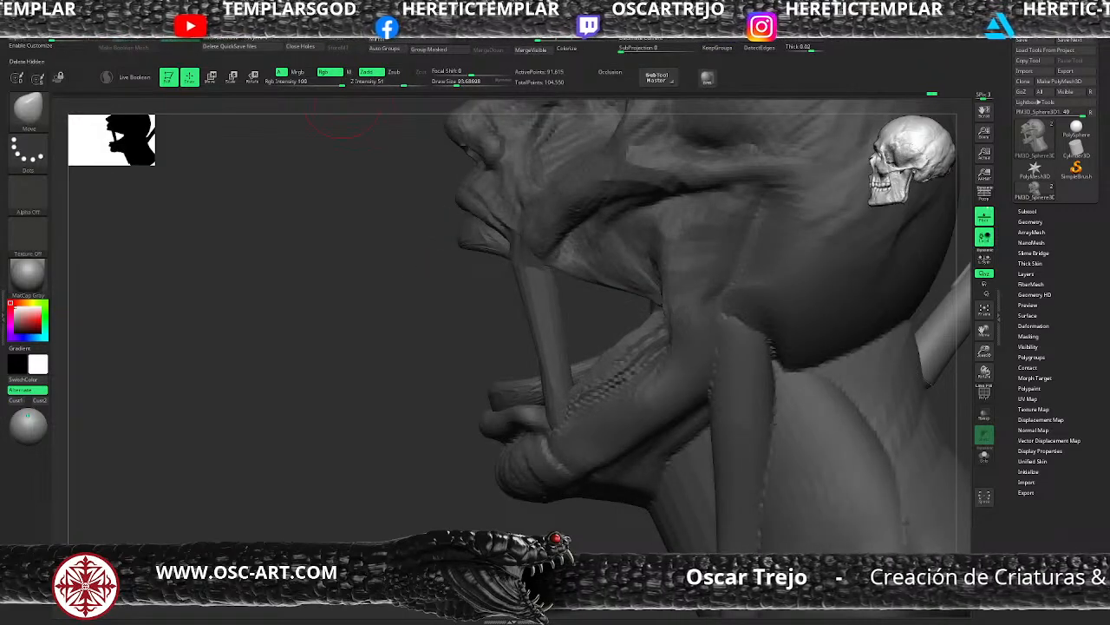
pyautogui.moveTo(372, 341); pyautogui.dragTo(402, 330)
pyautogui.keyDown('alt'); pyautogui.click(454, 260); pyautogui.keyUp('alt')
pyautogui.press('w')
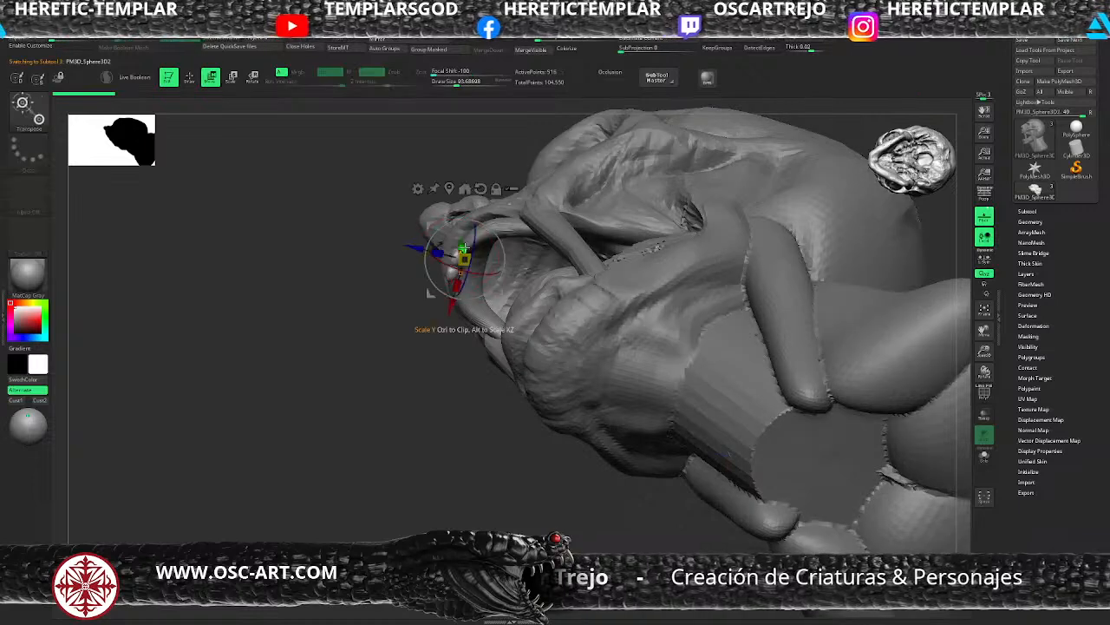
# Duplicate the front tooth repeatedly along the upper arch, rotating the copies to follow its curve, until there are six mirrored pairs
pyautogui.moveTo(424, 354); pyautogui.dragTo(483, 416)
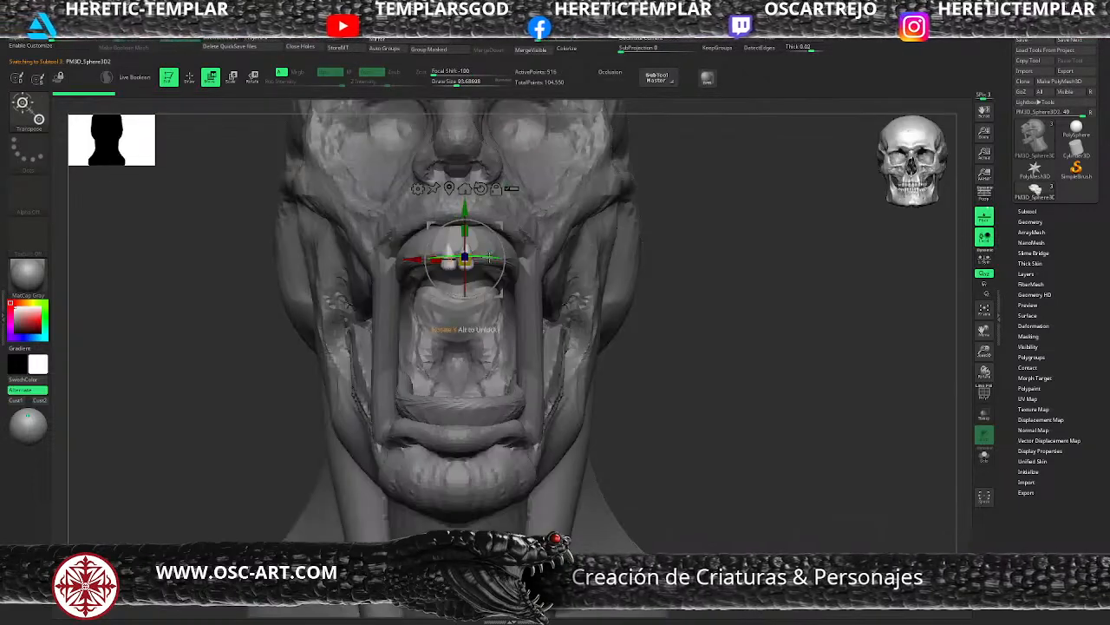
pyautogui.keyDown('ctrl'); pyautogui.moveTo(501, 226); pyautogui.dragTo(531, 227); pyautogui.keyUp('ctrl')
pyautogui.moveTo(674, 334); pyautogui.dragTo(531, 237)
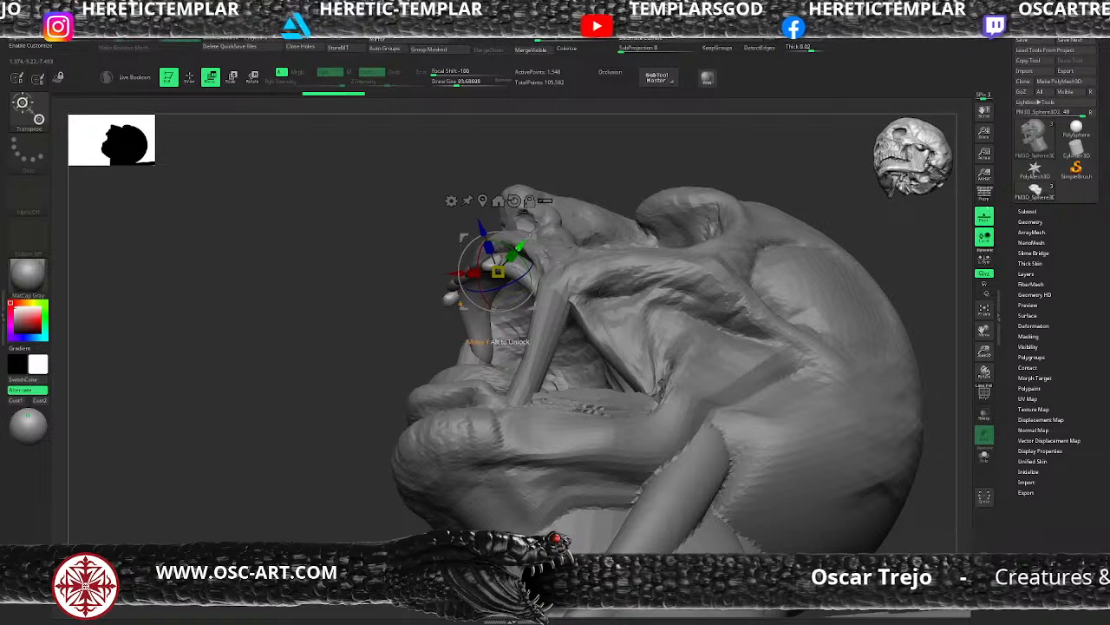
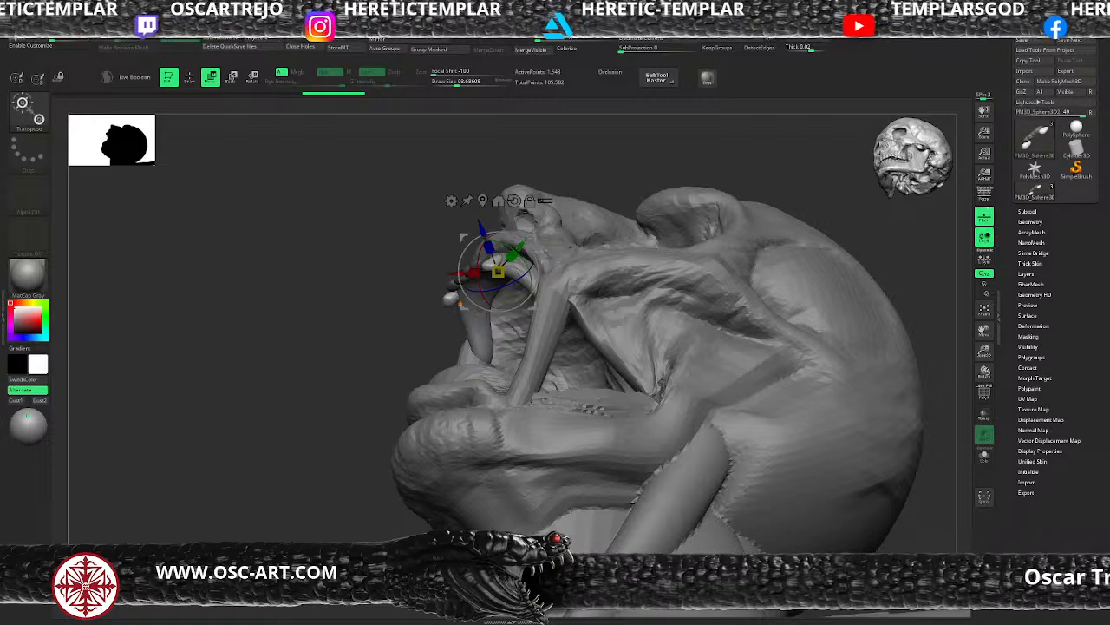
pyautogui.moveTo(350, 349); pyautogui.dragTo(367, 322)
pyautogui.moveTo(532, 239); pyautogui.dragTo(531, 240)
pyautogui.moveTo(524, 245)
pyautogui.mouseDown()
pyautogui.moveTo(555, 246)
pyautogui.moveTo(571, 262)
pyautogui.mouseUp()
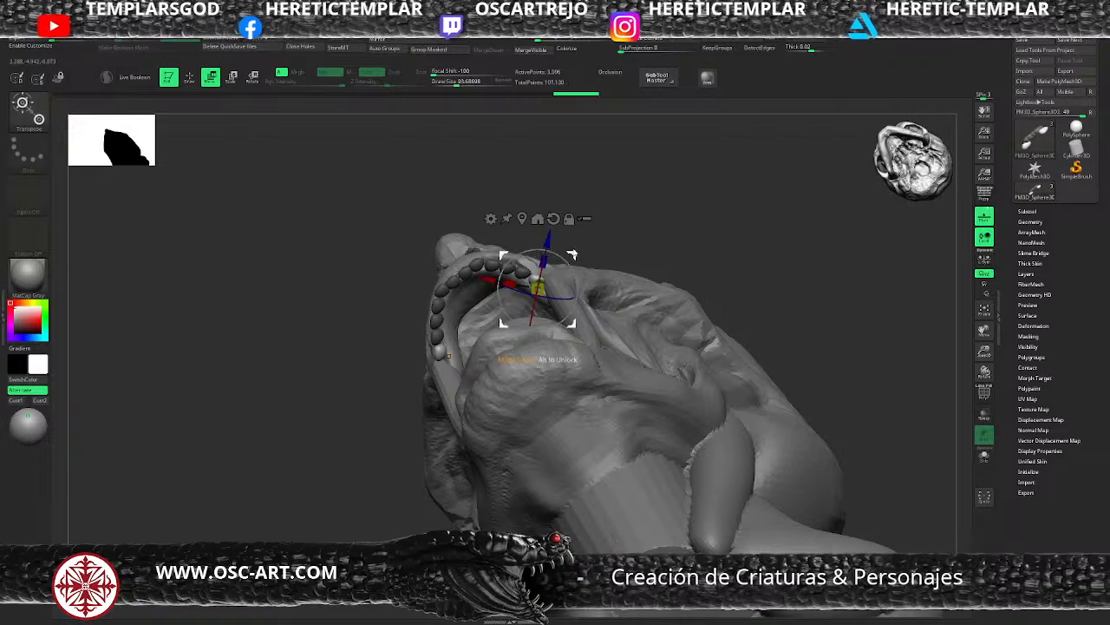
# Adjust the alignment of the upper tooth row in profile with a larger Move brush
pyautogui.press('q')
pyautogui.moveTo(729, 184)
pyautogui.mouseDown()
pyautogui.moveTo(671, 181)
pyautogui.moveTo(717, 240)
pyautogui.moveTo(684, 227)
pyautogui.moveTo(682, 262)
pyautogui.mouseUp()
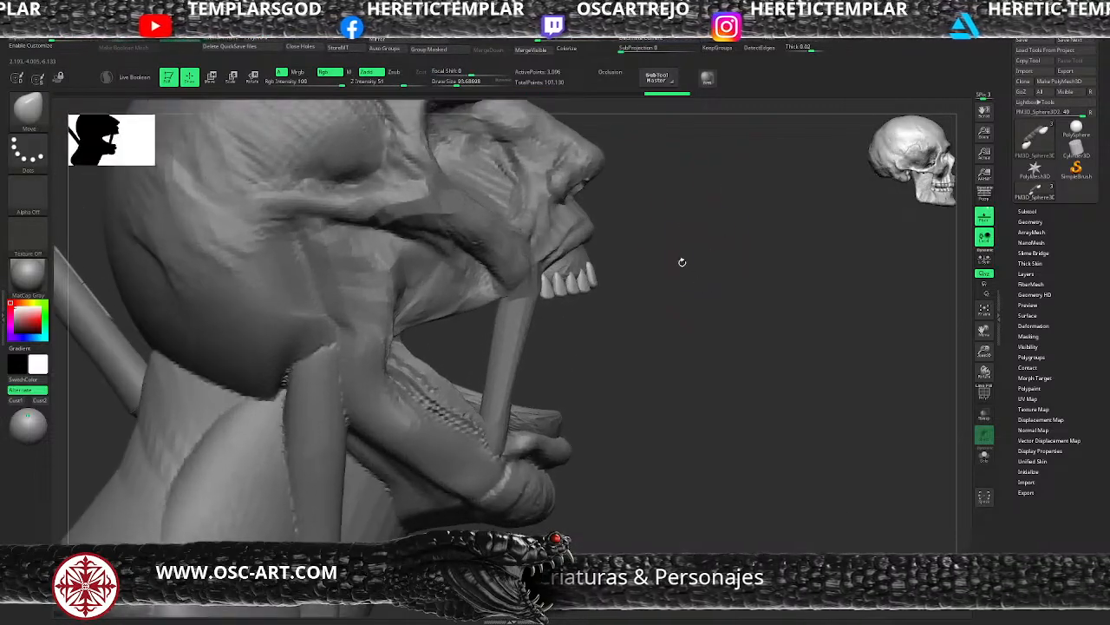
pyautogui.press('s')
pyautogui.moveTo(570, 272); pyautogui.dragTo(579, 256)
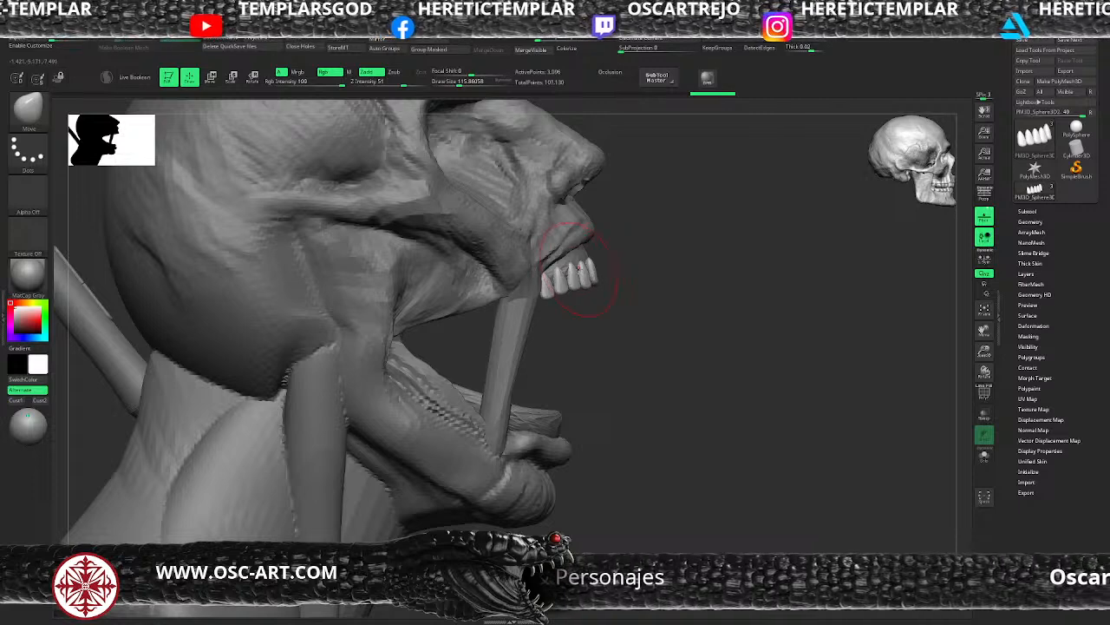
pyautogui.keyDown('alt'); pyautogui.moveTo(651, 295); pyautogui.dragTo(654, 262); pyautogui.keyUp('alt')
pyautogui.moveTo(654, 262)
pyautogui.mouseDown()
pyautogui.moveTo(588, 293)
pyautogui.moveTo(501, 363)
pyautogui.moveTo(503, 387)
pyautogui.moveTo(498, 378)
pyautogui.mouseUp()
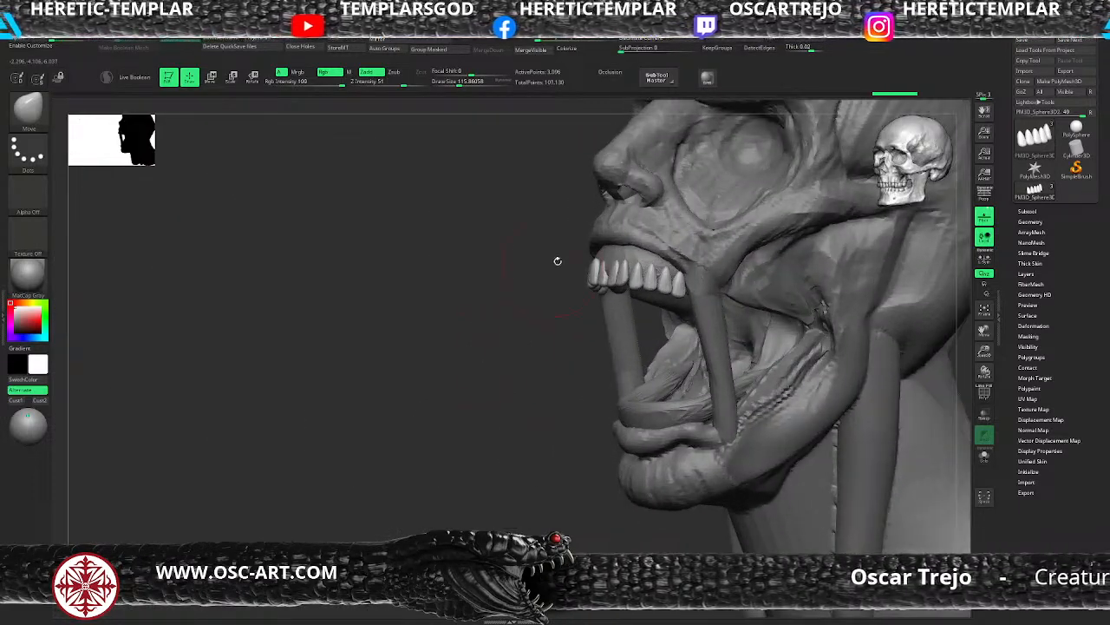
# Reposition individual upper front teeth with the Move Topological brush
pyautogui.press('b')
pyautogui.press('m')
pyautogui.press('t')
pyautogui.press('s')
pyautogui.moveTo(598, 273); pyautogui.dragTo(583, 275)
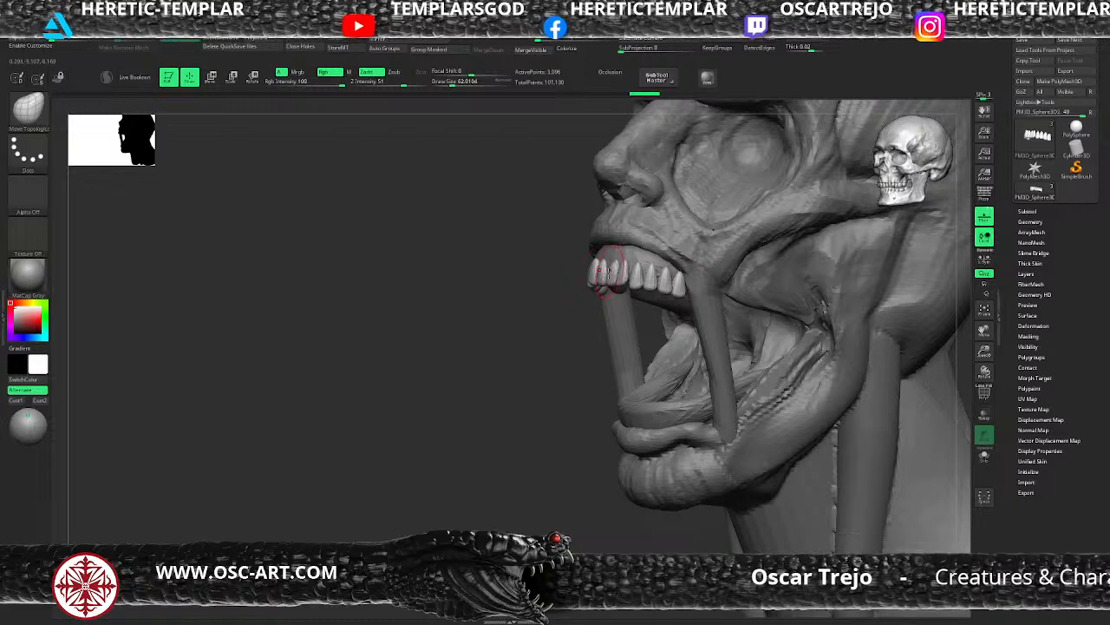
pyautogui.moveTo(569, 351)
pyautogui.mouseDown()
pyautogui.moveTo(595, 274)
pyautogui.moveTo(624, 253)
pyautogui.moveTo(570, 307)
pyautogui.moveTo(585, 362)
pyautogui.moveTo(582, 321)
pyautogui.mouseUp()
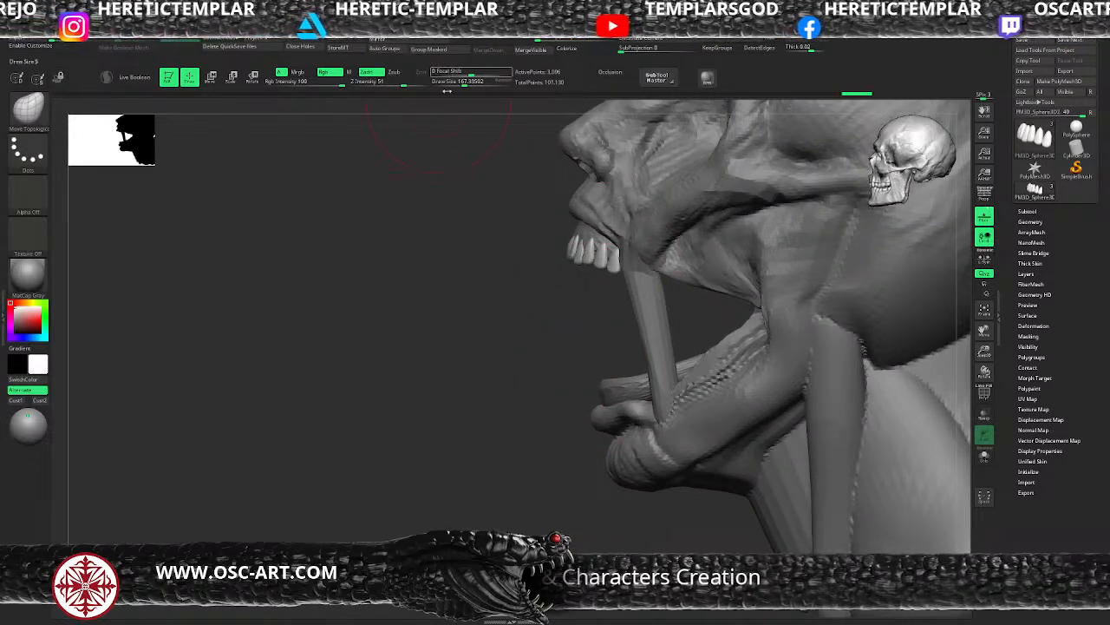
# Leave only the rearmost upper teeth unmasked, with the whole tooth row shown again
pyautogui.keyDown('ctrl'); pyautogui.keyDown('shift'); pyautogui.click(617, 267); pyautogui.keyUp('shift'); pyautogui.keyUp('ctrl')
pyautogui.keyDown('ctrl'); pyautogui.moveTo(560, 337); pyautogui.dragTo(691, 210); pyautogui.keyUp('ctrl')
pyautogui.keyDown('ctrl'); pyautogui.keyDown('shift'); pyautogui.click(543, 344); pyautogui.keyUp('shift'); pyautogui.keyUp('ctrl')
pyautogui.keyDown('ctrl'); pyautogui.click(540, 351); pyautogui.keyUp('ctrl')
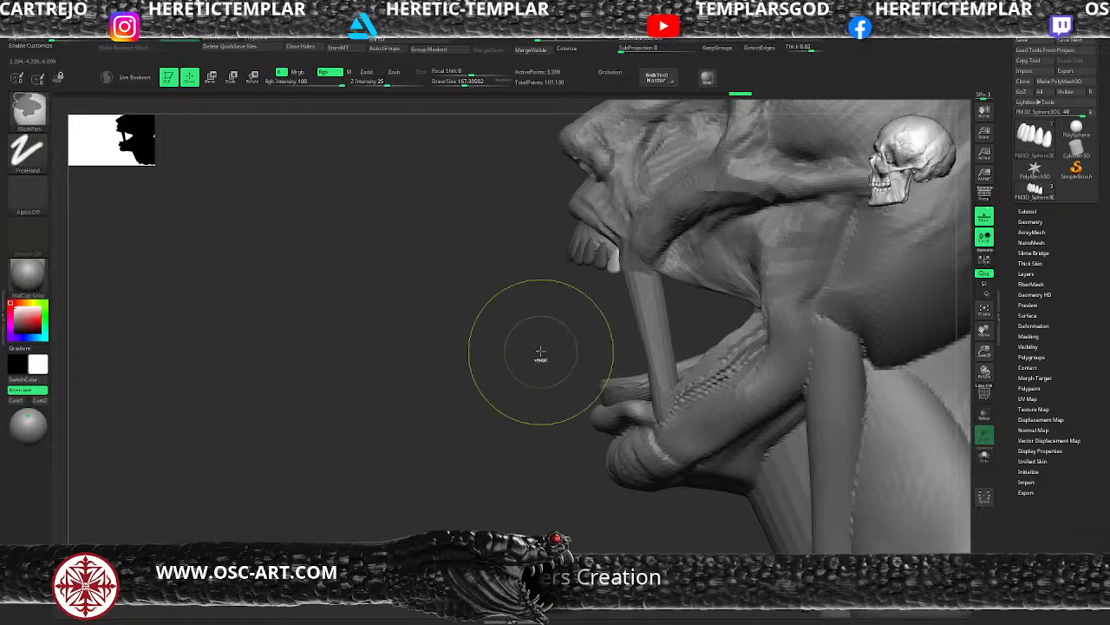
# Duplicate the rearmost upper tooth backward to extend the row deeper into the mouth on both sides
pyautogui.press('w')
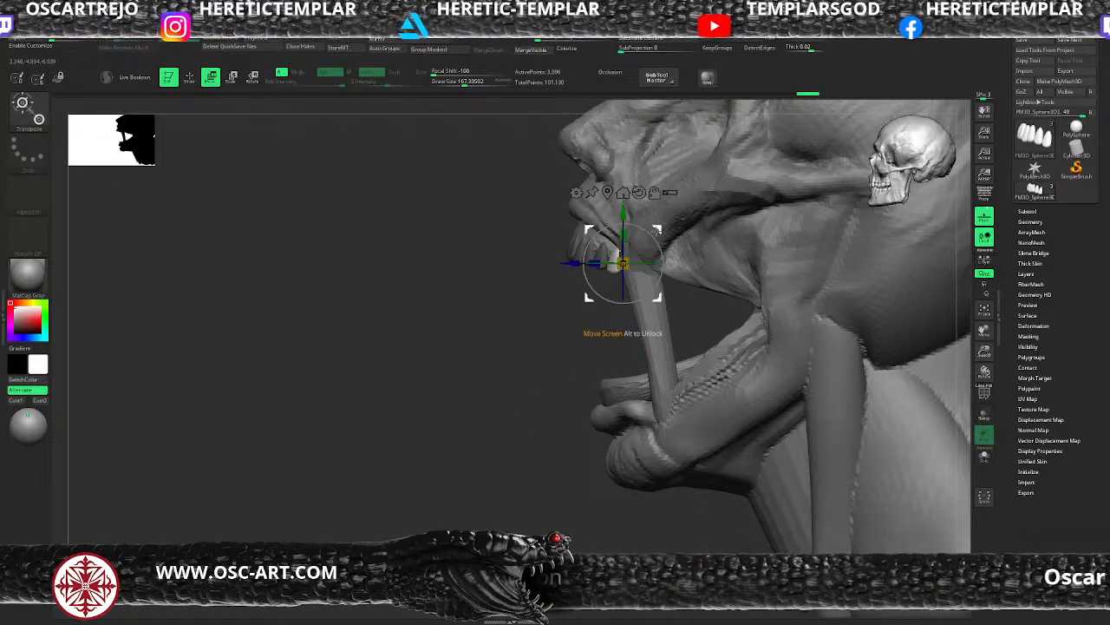
pyautogui.moveTo(651, 235); pyautogui.dragTo(657, 243)
pyautogui.moveTo(575, 254); pyautogui.dragTo(705, 287)
pyautogui.moveTo(520, 387)
pyautogui.mouseDown()
pyautogui.moveTo(563, 370)
pyautogui.moveTo(580, 425)
pyautogui.moveTo(558, 466)
pyautogui.moveTo(625, 400)
pyautogui.moveTo(573, 340)
pyautogui.mouseUp()
pyautogui.press('q')
# Select the head and pull the lower edge of the cheek down over the back teeth with the Move brush
pyautogui.keyDown('alt'); pyautogui.click(735, 278); pyautogui.keyUp('alt')
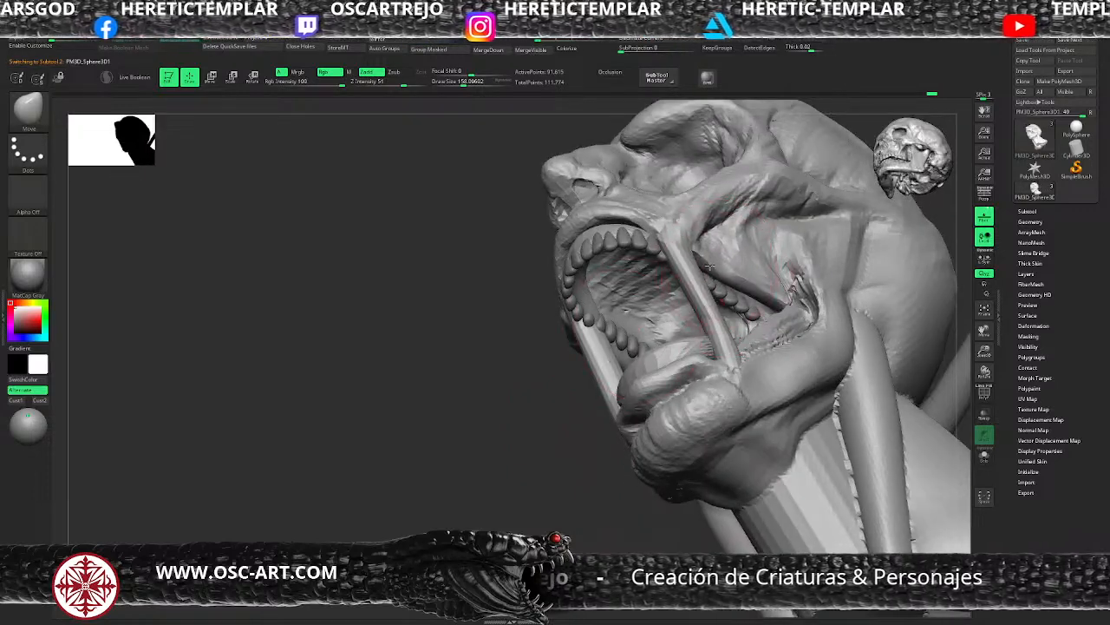
pyautogui.moveTo(709, 266)
pyautogui.mouseDown()
pyautogui.moveTo(701, 279)
pyautogui.moveTo(747, 310)
pyautogui.mouseUp()
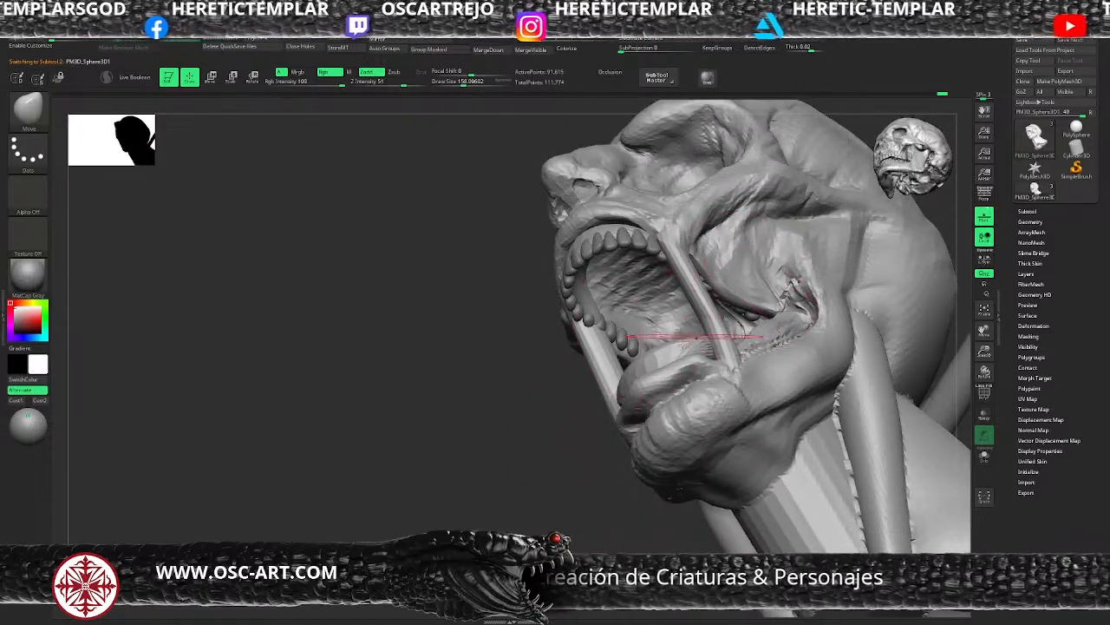
pyautogui.moveTo(533, 408); pyautogui.dragTo(583, 493)
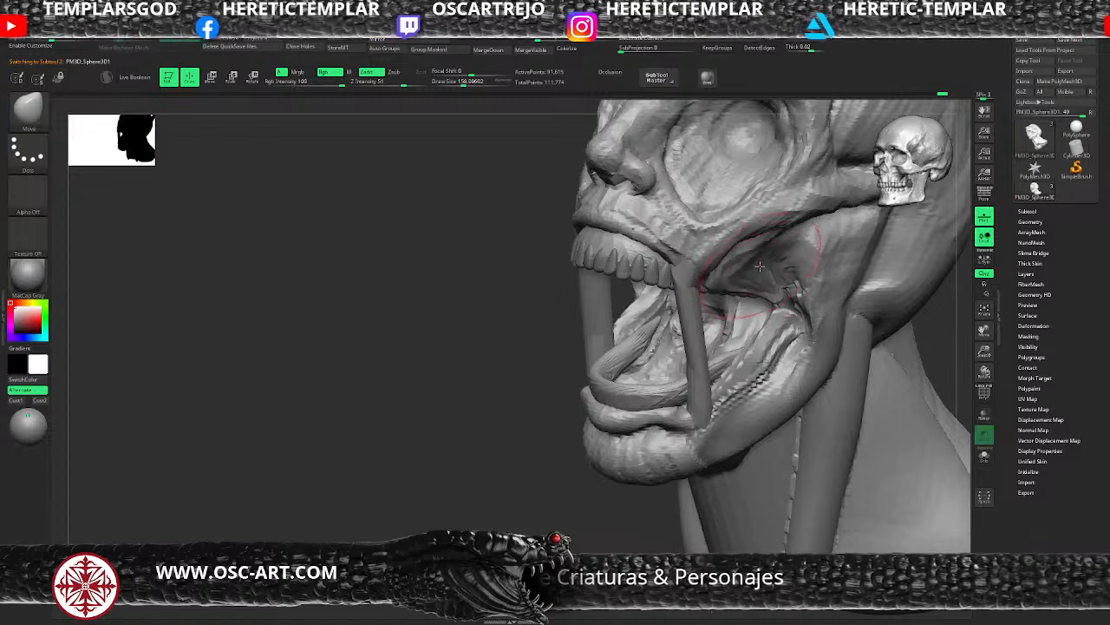
# Reshape the lower edge of the cheek around the back upper teeth with a smaller Move brush
pyautogui.press('[')
pyautogui.moveTo(744, 287); pyautogui.dragTo(723, 277)
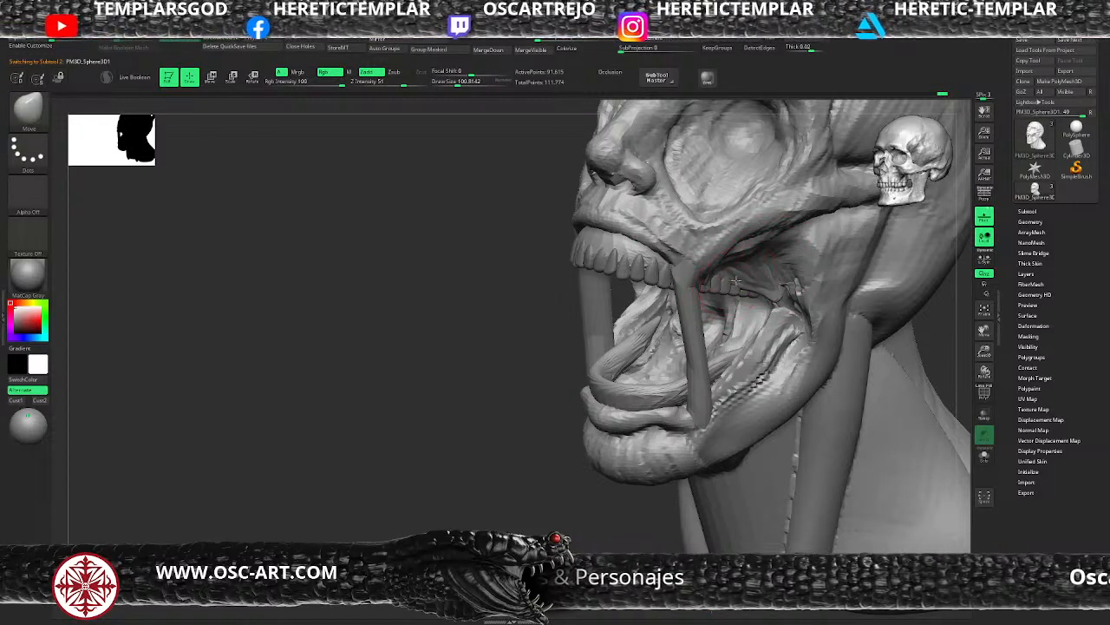
pyautogui.press('ctrl')
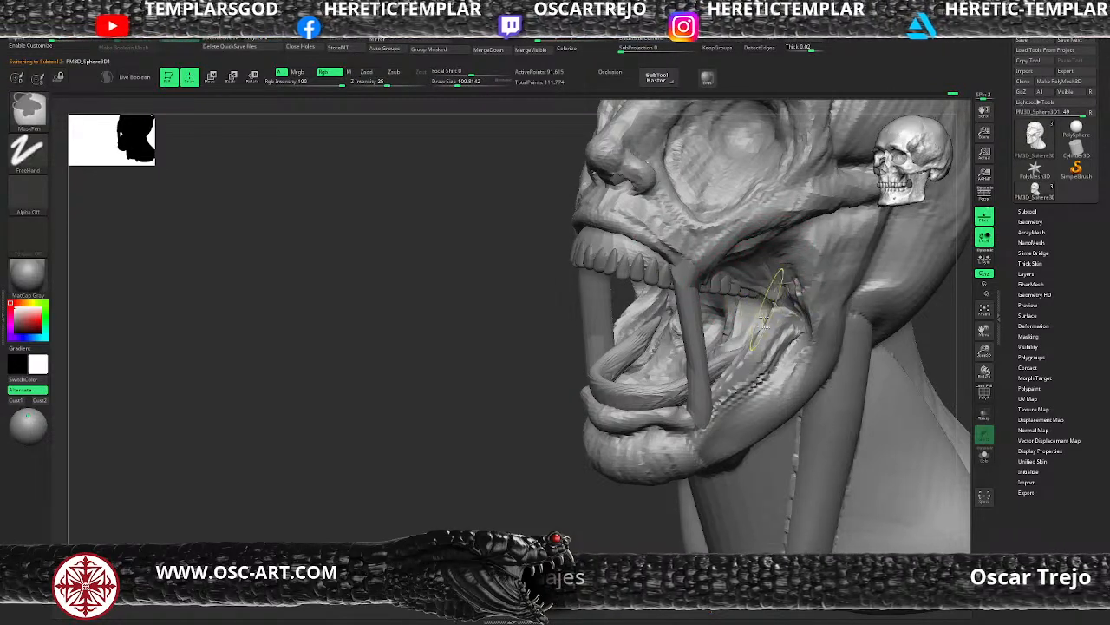
# Hide the jaw strands and neck muscles to leave the inside of the mouth unobstructed
pyautogui.moveTo(555, 483)
pyautogui.mouseDown()
pyautogui.moveTo(584, 396)
pyautogui.moveTo(650, 351)
pyautogui.mouseUp()
pyautogui.moveTo(915, 351); pyautogui.dragTo(872, 352)
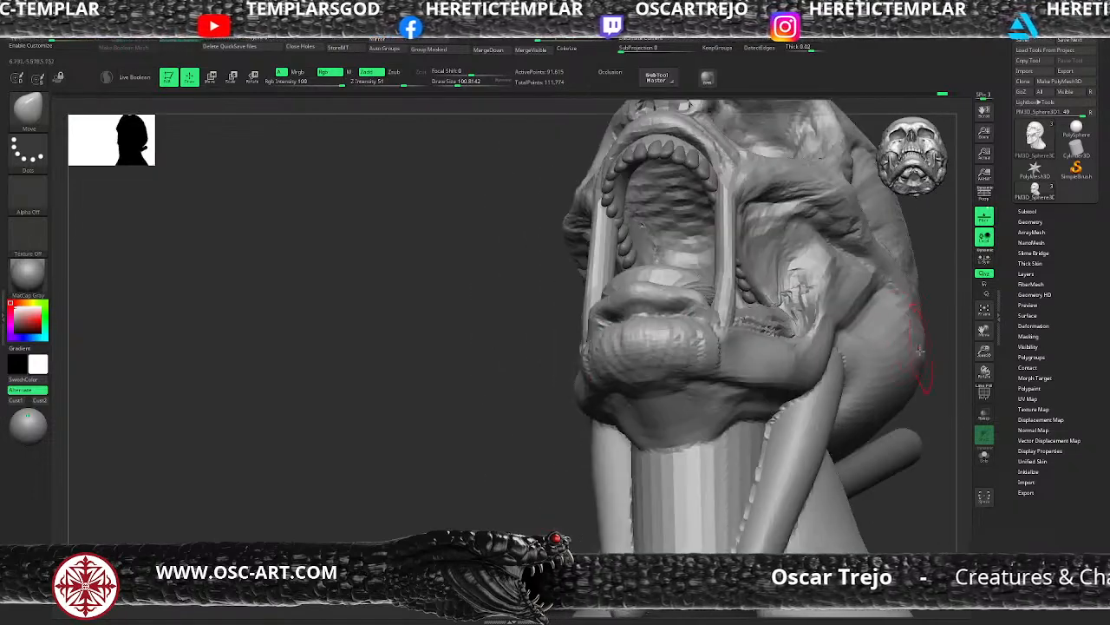
pyautogui.moveTo(464, 411)
pyautogui.mouseDown()
pyautogui.moveTo(451, 432)
pyautogui.moveTo(399, 442)
pyautogui.mouseUp()
pyautogui.hotkey('ctrl', 'shift')
pyautogui.keyDown('ctrl'); pyautogui.keyDown('shift'); pyautogui.click(743, 263); pyautogui.keyUp('shift'); pyautogui.keyUp('ctrl')
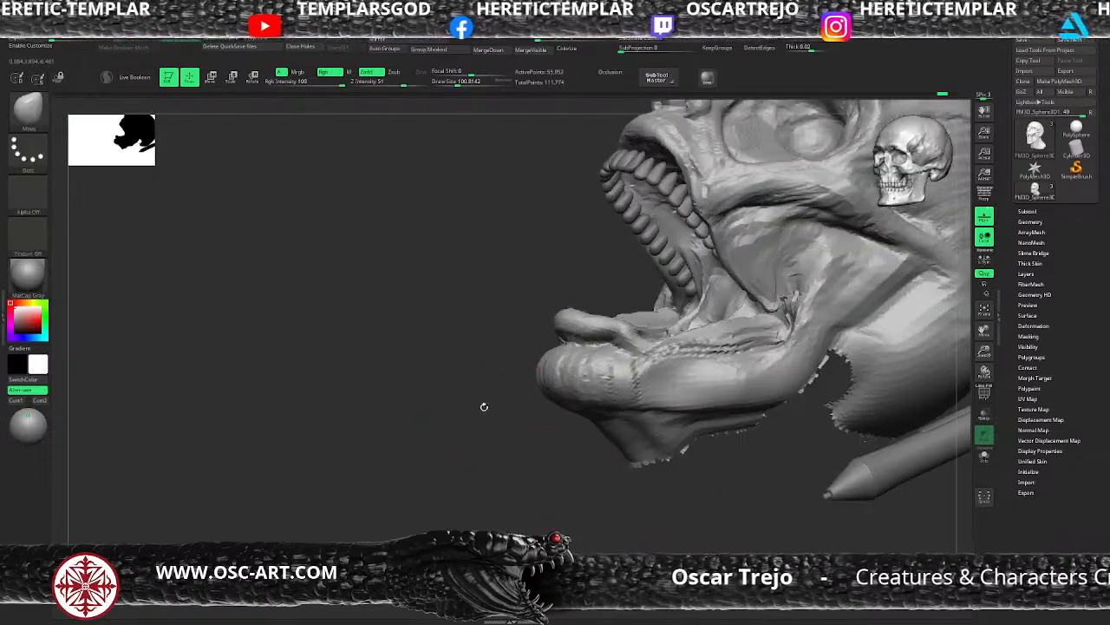
# Push the gum and cheek surface around the rearmost upper teeth into place with the Move brush
pyautogui.moveTo(483, 405); pyautogui.dragTo(514, 368)
pyautogui.moveTo(732, 194); pyautogui.dragTo(727, 217)
pyautogui.moveTo(867, 222)
pyautogui.mouseDown()
pyautogui.moveTo(865, 245)
pyautogui.moveTo(878, 245)
pyautogui.mouseUp()
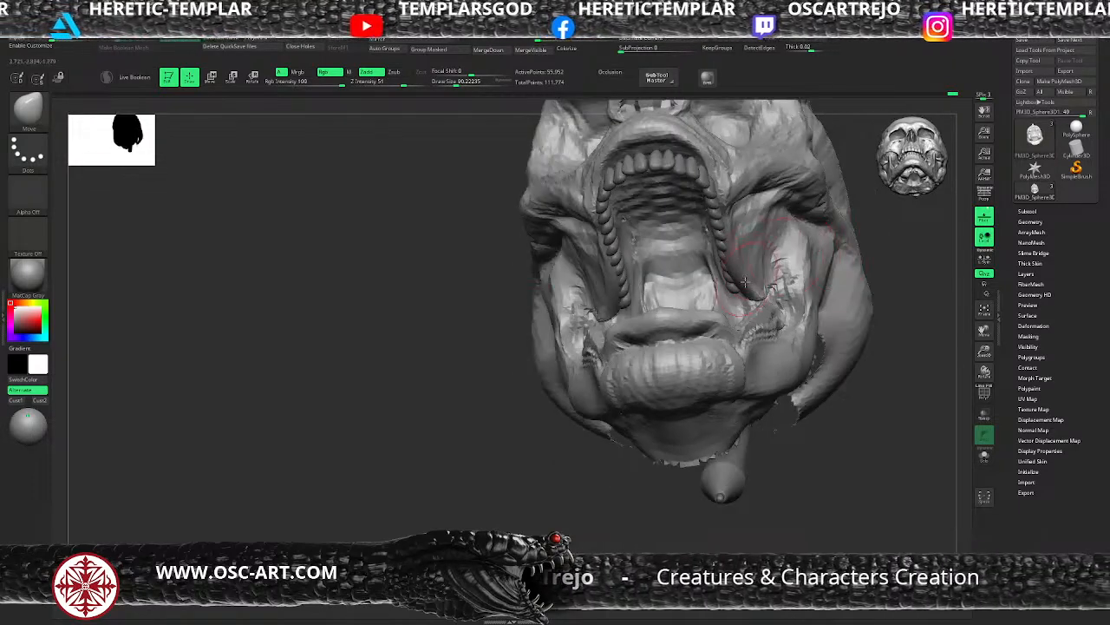
pyautogui.moveTo(751, 295); pyautogui.dragTo(728, 259)
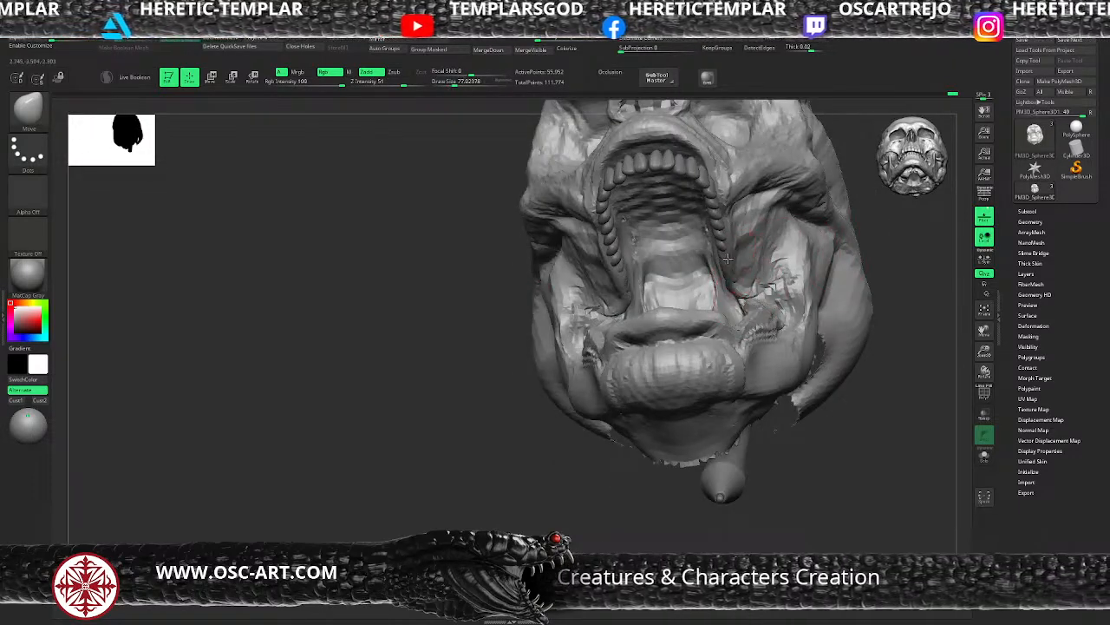
# Build up the surface beside the rearmost upper teeth with the ClayBuildup brush
pyautogui.press('b')
pyautogui.press('c')
pyautogui.press('b')
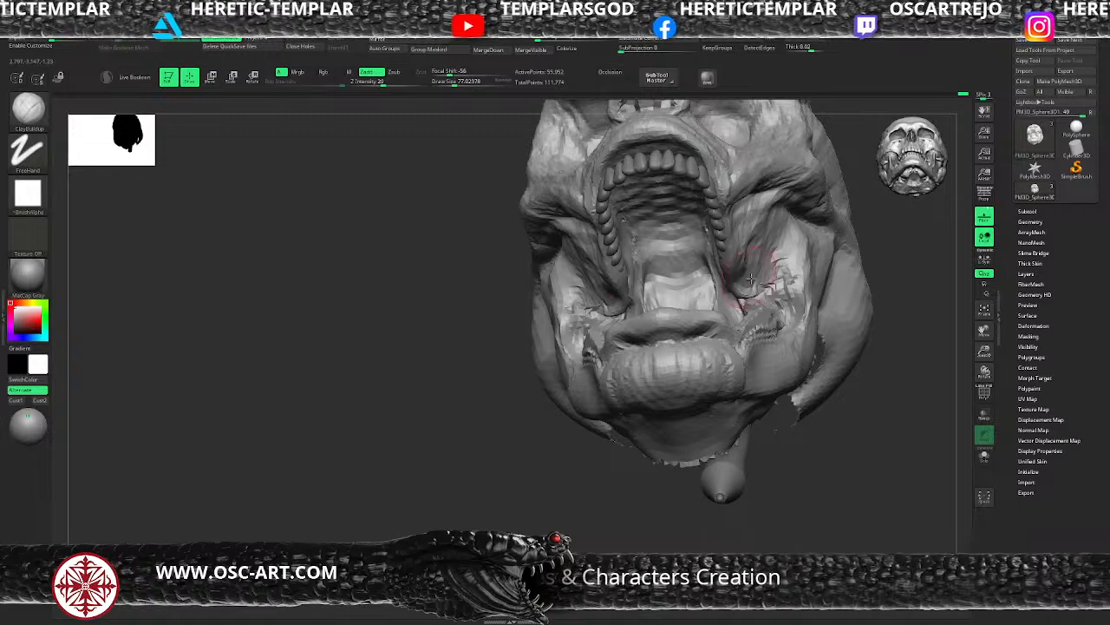
pyautogui.moveTo(873, 269); pyautogui.dragTo(895, 278)
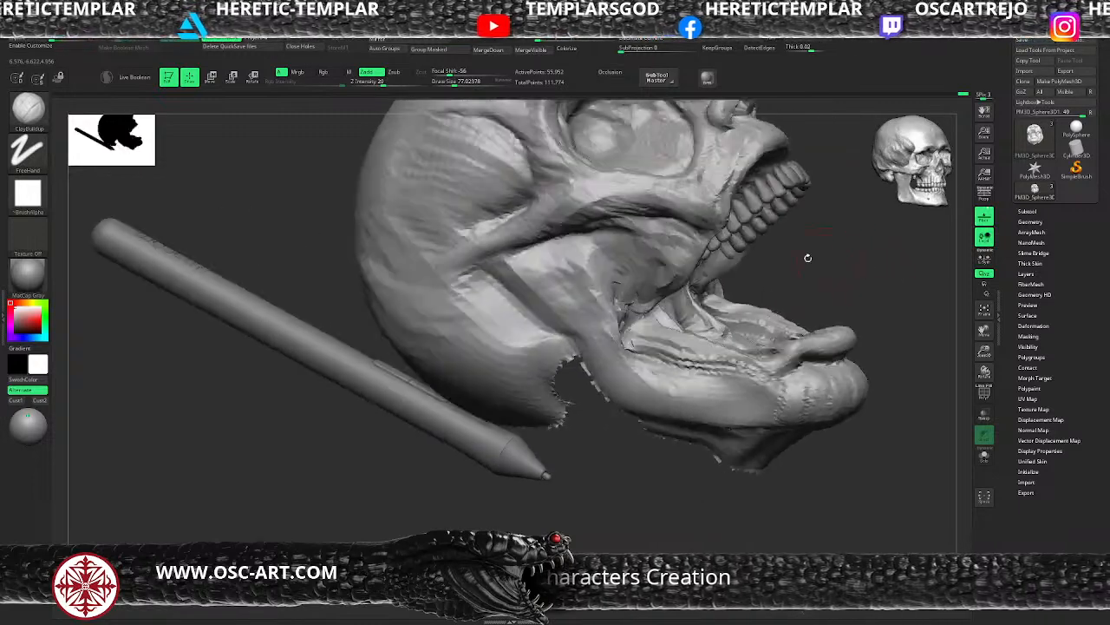
# Adjust the gum line along the back upper teeth from the side with the Move brush, reducing its size
pyautogui.press('b')
pyautogui.press('m')
pyautogui.press('v')
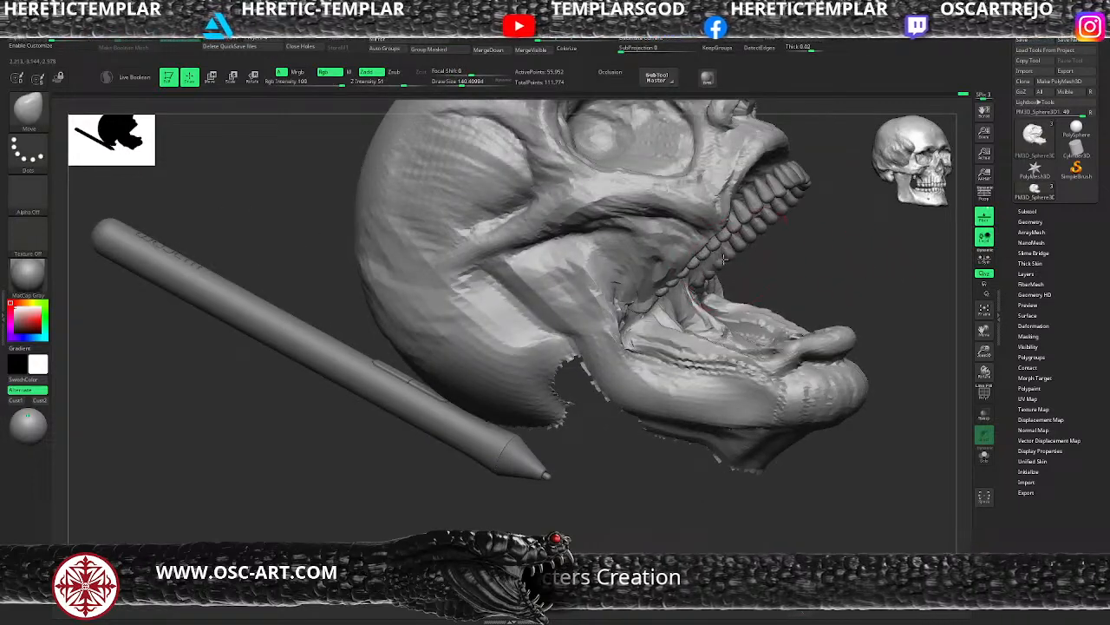
pyautogui.moveTo(792, 259); pyautogui.dragTo(537, 259)
pyautogui.press('[')
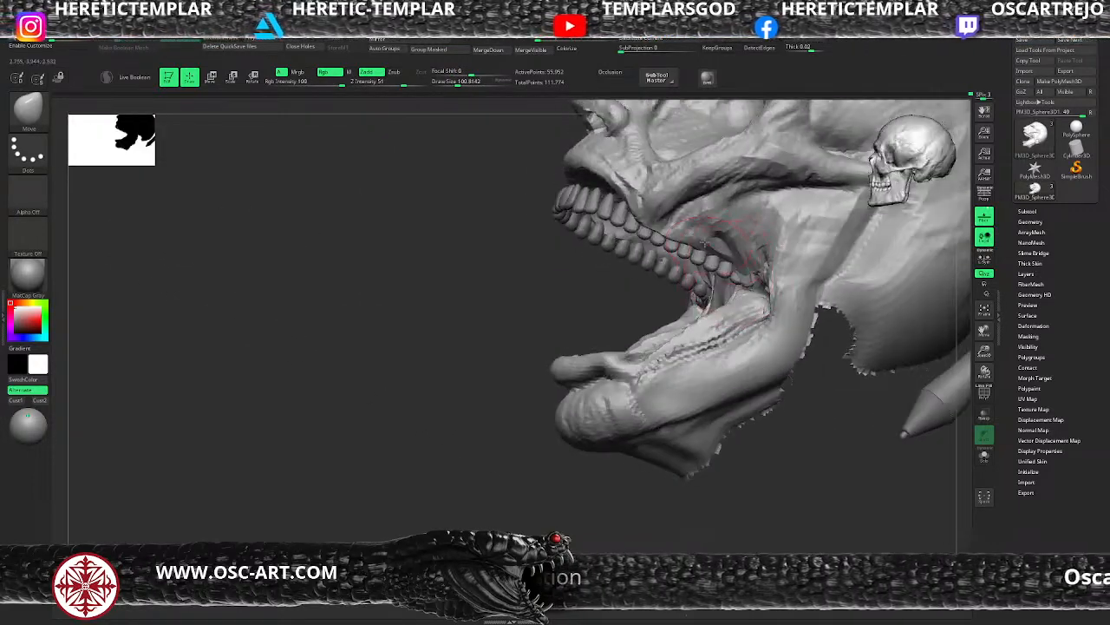
pyautogui.press('[')
pyautogui.press('[')
pyautogui.moveTo(567, 307)
pyautogui.mouseDown()
pyautogui.moveTo(550, 302)
pyautogui.moveTo(523, 325)
pyautogui.moveTo(538, 318)
pyautogui.mouseUp()
# Define the gum line above the upper side teeth with the DamStandard brush and show the hidden strands and neck again
pyautogui.press('b')
pyautogui.press('c')
pyautogui.press('l')
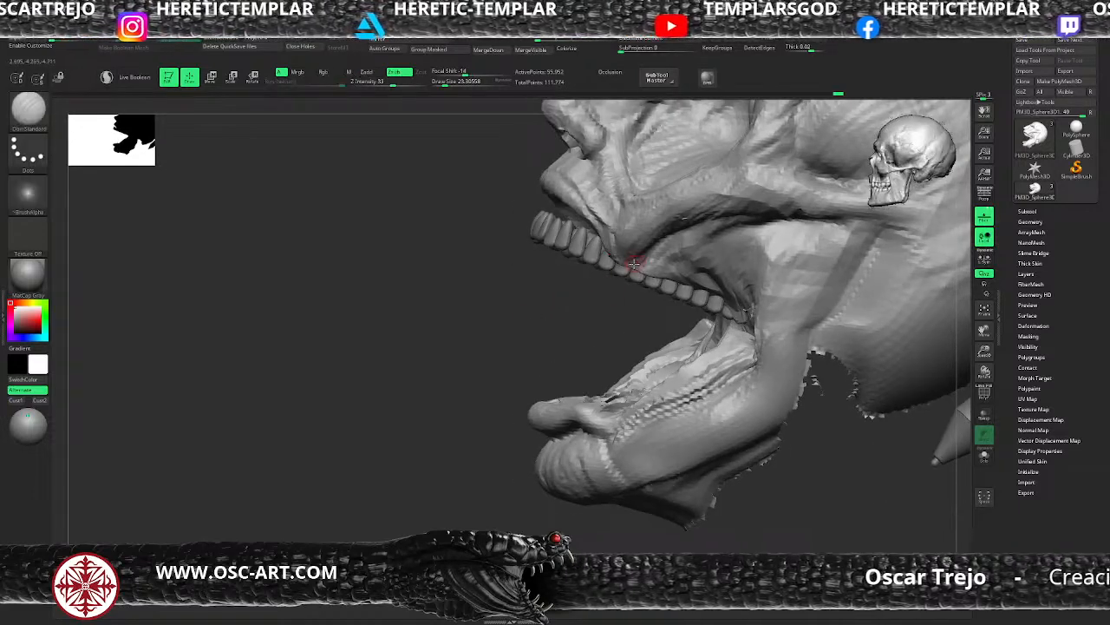
pyautogui.keyDown('ctrl'); pyautogui.keyDown('shift'); pyautogui.click(611, 311); pyautogui.keyUp('shift'); pyautogui.keyUp('ctrl')
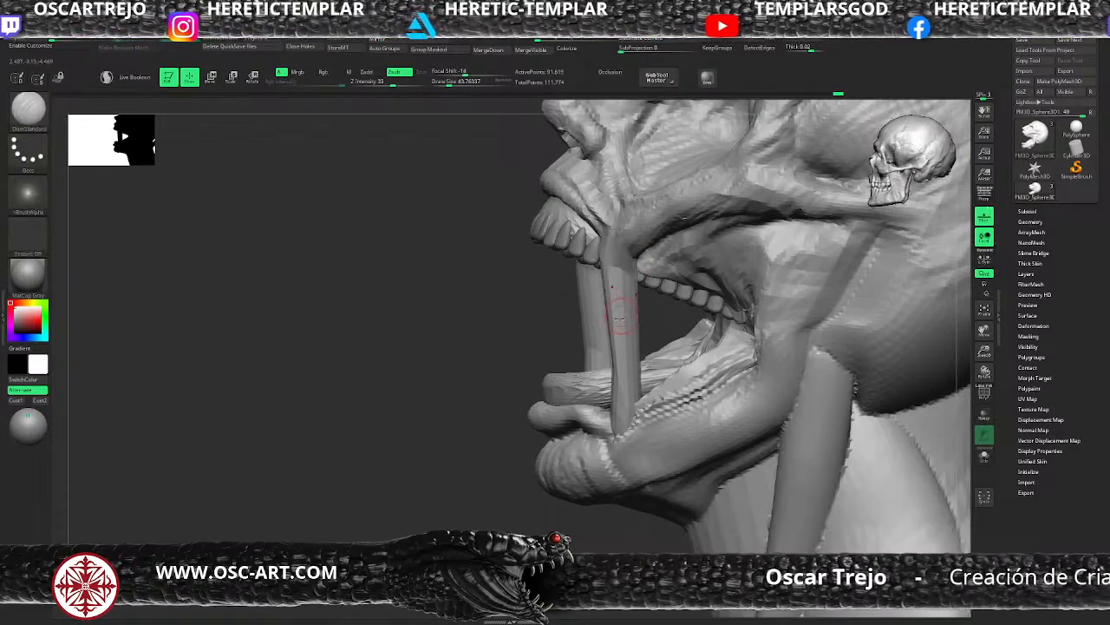
# Select the upper teeth and duplicate the whole row downward, with the gizmo centred on the teeth and its orientation reset
pyautogui.moveTo(453, 340); pyautogui.dragTo(753, 303)
pyautogui.keyDown('alt'); pyautogui.click(711, 256); pyautogui.keyUp('alt')
pyautogui.press('w')
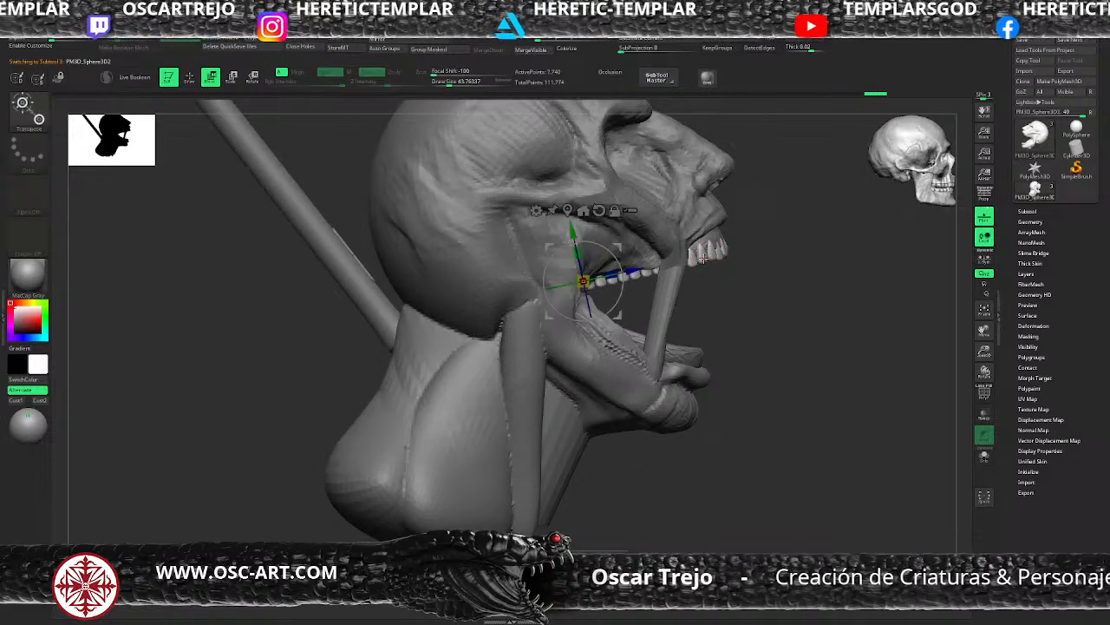
pyautogui.keyDown('alt'); pyautogui.click(598, 211); pyautogui.keyUp('alt')
pyautogui.keyDown('alt'); pyautogui.click(570, 211); pyautogui.keyUp('alt')
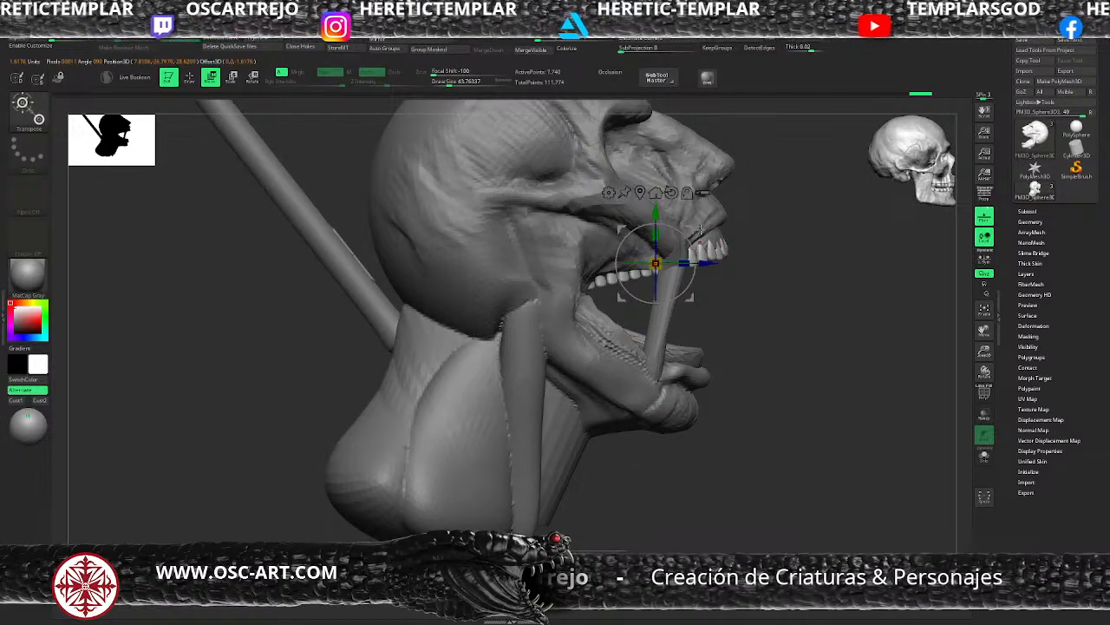
pyautogui.keyDown('ctrl'); pyautogui.moveTo(657, 210); pyautogui.dragTo(657, 237); pyautogui.keyUp('ctrl')
pyautogui.keyDown('shift'); pyautogui.moveTo(784, 253); pyautogui.dragTo(726, 270); pyautogui.keyUp('shift')
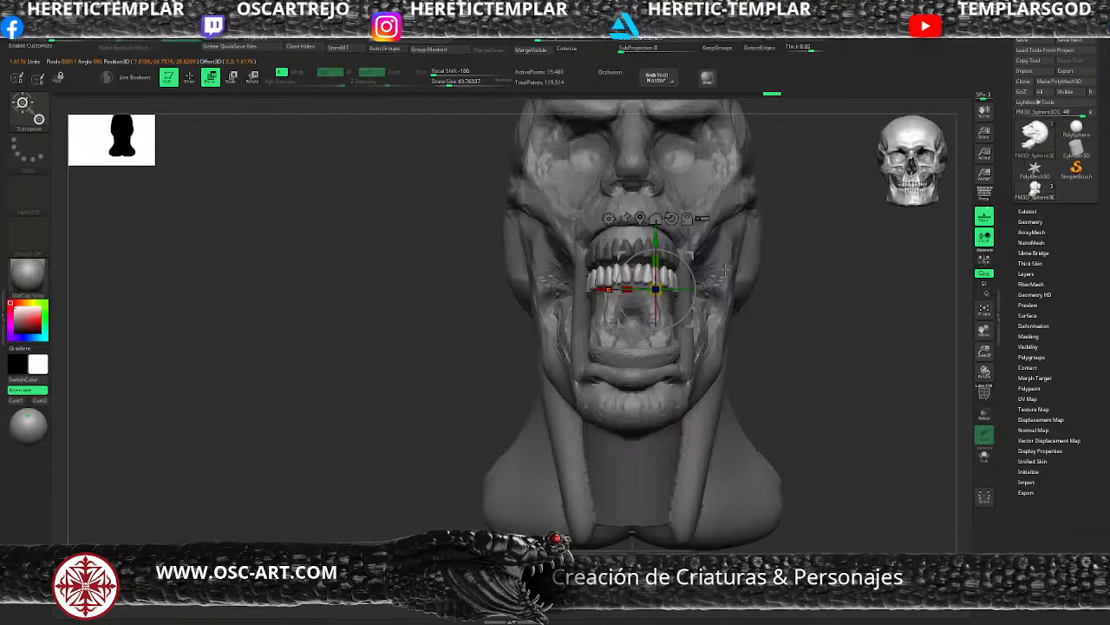
# Flip the duplicated tooth row vertically about the head's centre and lower it onto the lower jaw
pyautogui.keyDown('alt'); pyautogui.click(650, 222); pyautogui.keyUp('alt')
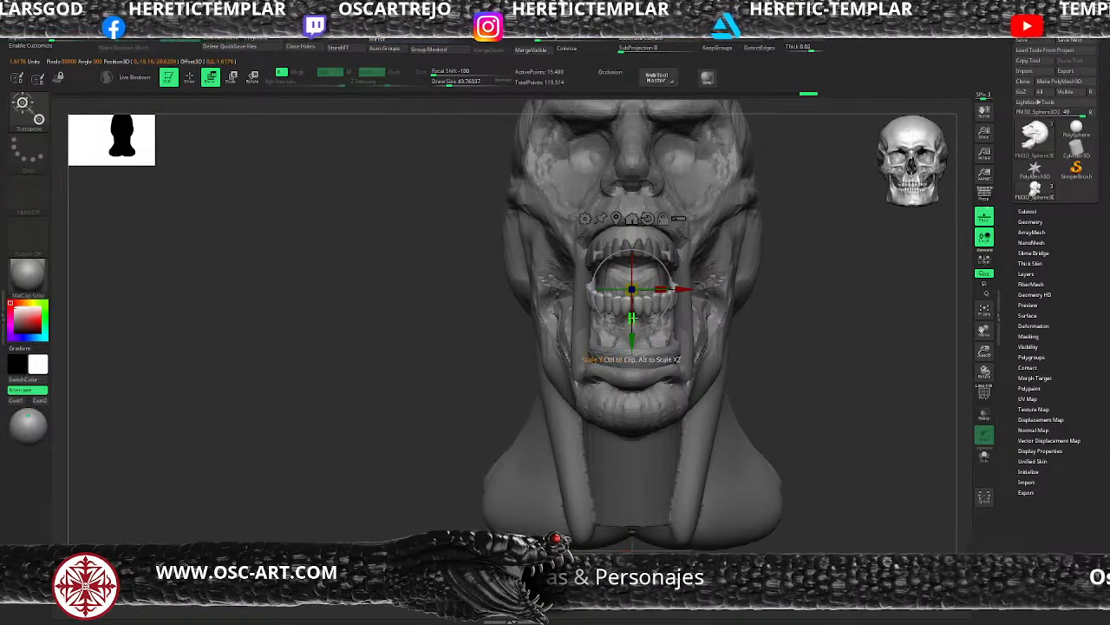
pyautogui.moveTo(633, 346); pyautogui.dragTo(637, 378)
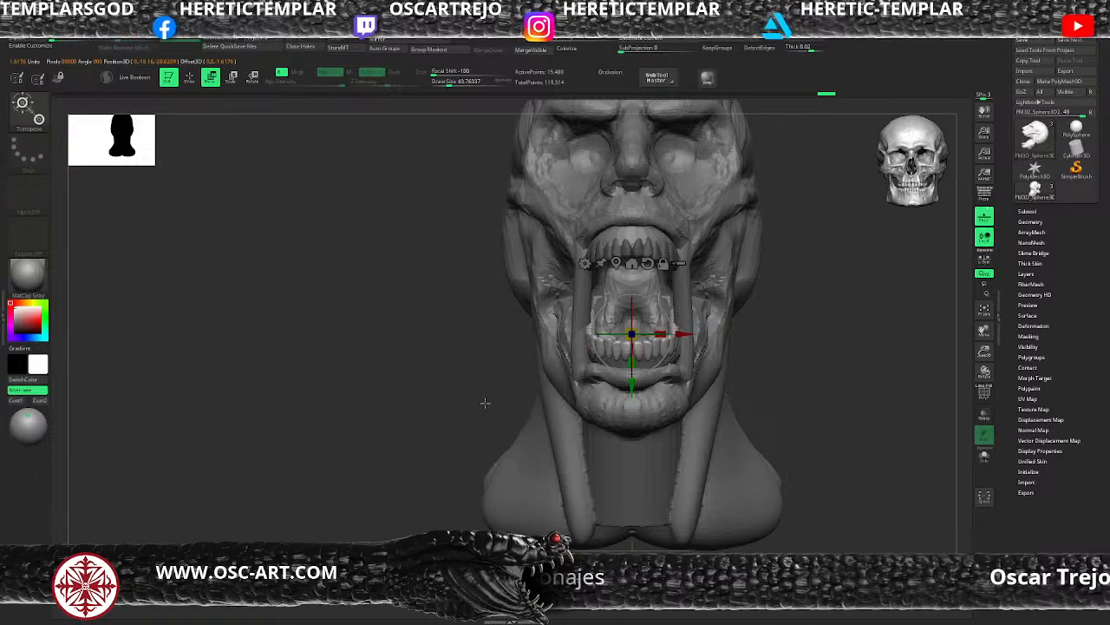
# Tilt and shift the lower tooth row in side view to follow the jaw, and clear the mask on the upper teeth
pyautogui.moveTo(485, 403); pyautogui.dragTo(577, 382)
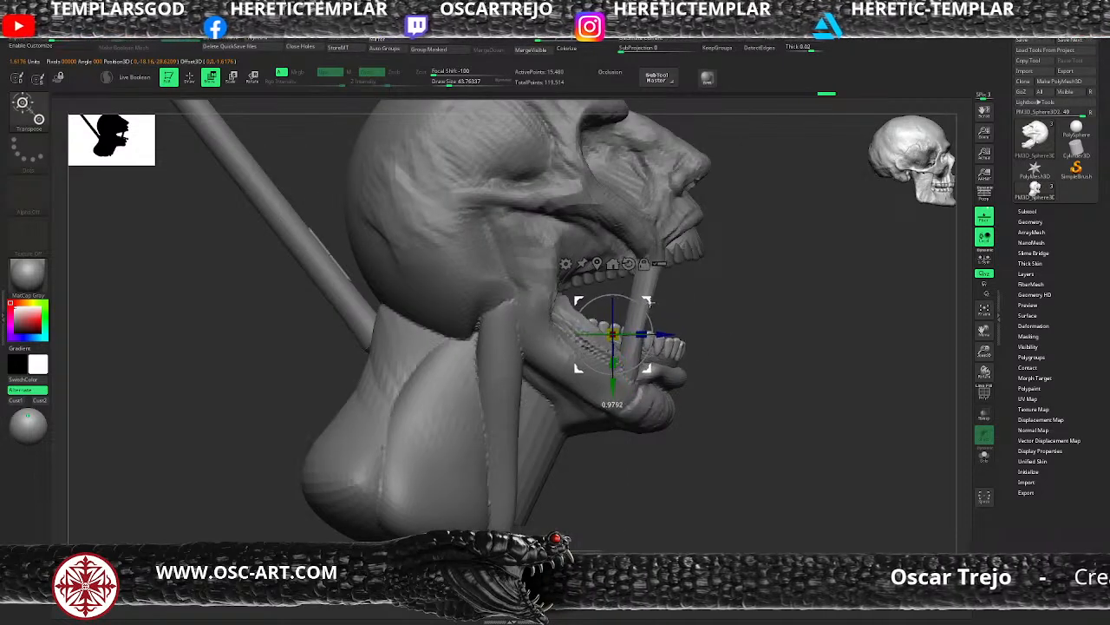
pyautogui.press('q')
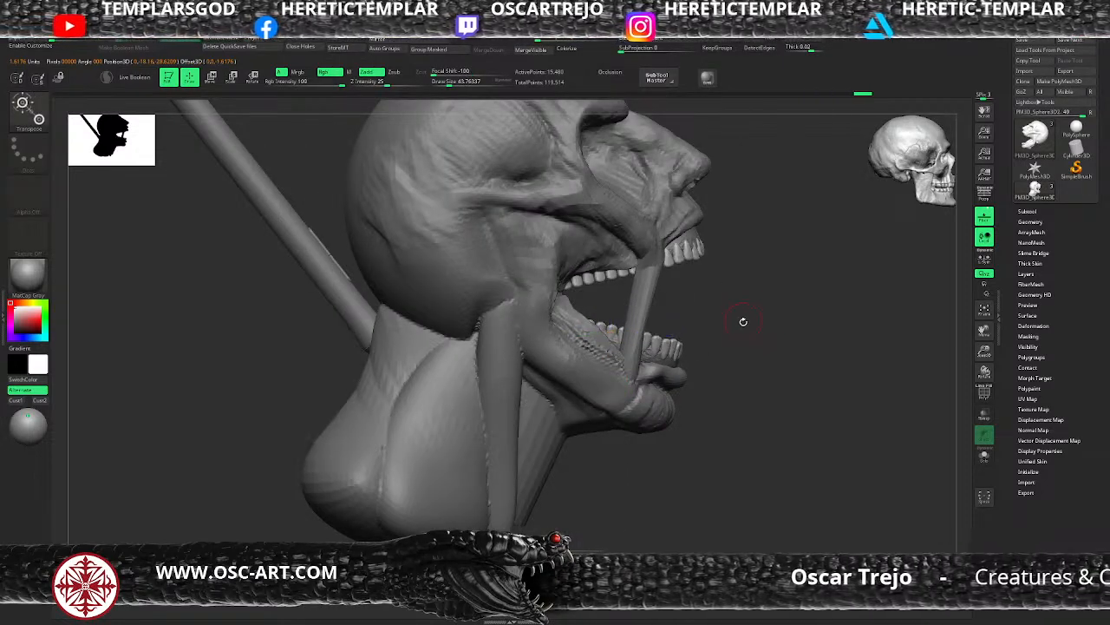
pyautogui.press('w')
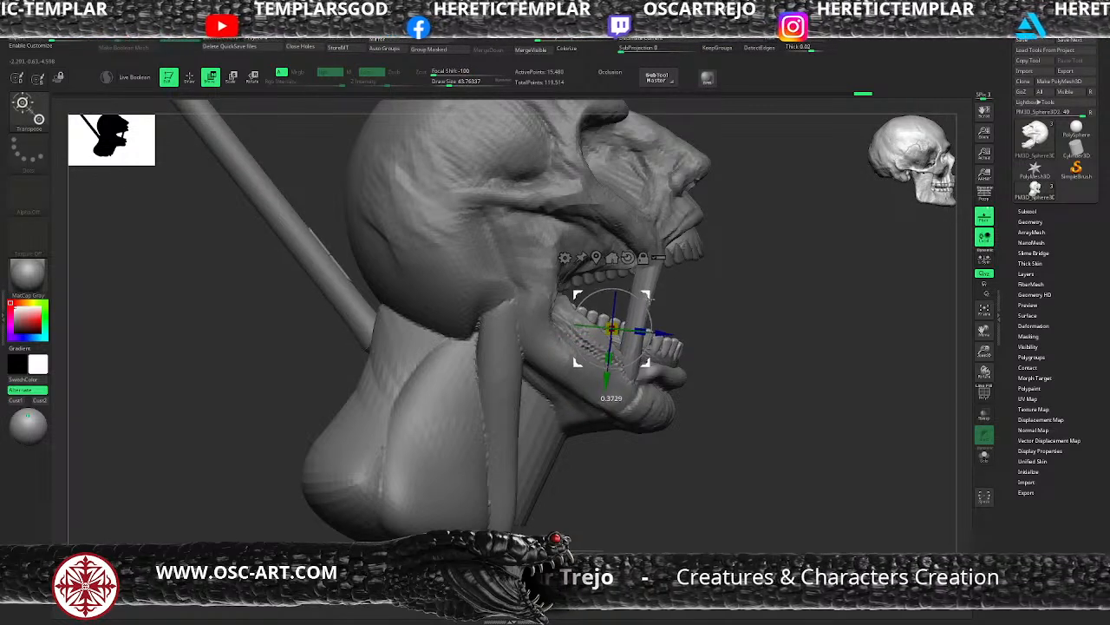
pyautogui.keyDown('ctrl'); pyautogui.moveTo(737, 291); pyautogui.dragTo(771, 312); pyautogui.keyUp('ctrl')
pyautogui.press('q')
pyautogui.moveTo(796, 350)
pyautogui.keyDown('alt'); pyautogui.mouseDown()
pyautogui.moveTo(743, 298)
pyautogui.moveTo(702, 286)
pyautogui.moveTo(598, 291)
pyautogui.moveTo(494, 347)
pyautogui.mouseUp(); pyautogui.keyUp('alt')
pyautogui.moveTo(495, 347)
pyautogui.keyDown('alt'); pyautogui.mouseDown()
pyautogui.moveTo(564, 456)
pyautogui.moveTo(468, 436)
pyautogui.moveTo(471, 416)
pyautogui.moveTo(754, 299)
pyautogui.moveTo(743, 272)
pyautogui.mouseUp(); pyautogui.keyUp('alt')
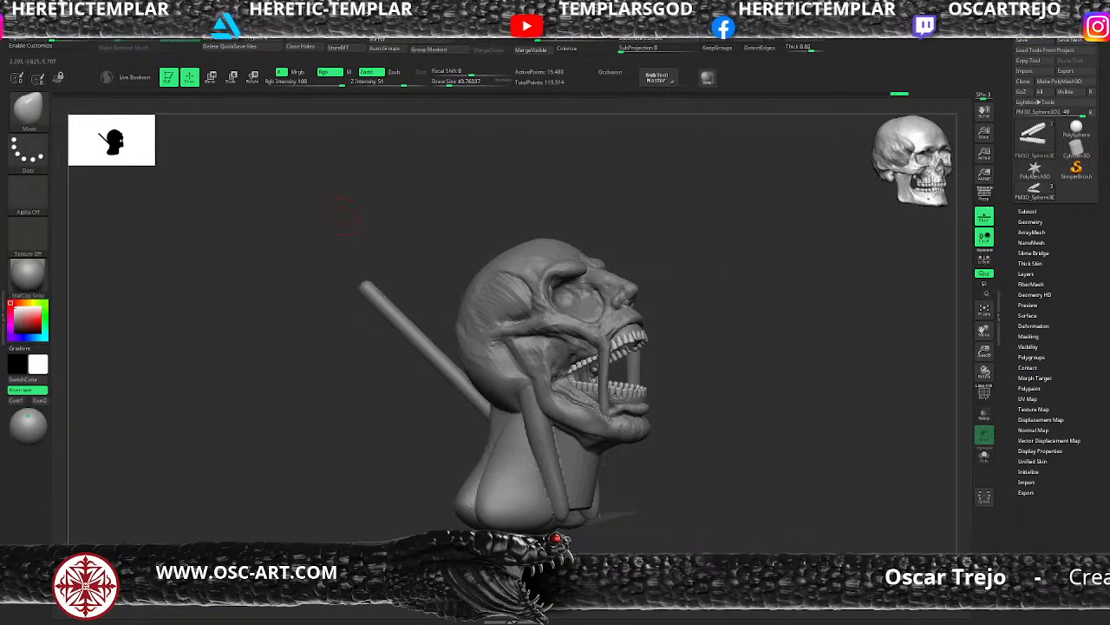
# Build up the cheek surface above the back upper teeth with the ClayBuildup brush
pyautogui.moveTo(757, 293)
pyautogui.mouseDown()
pyautogui.moveTo(697, 308)
pyautogui.moveTo(689, 285)
pyautogui.moveTo(716, 264)
pyautogui.moveTo(707, 316)
pyautogui.mouseUp()
pyautogui.press('b')
pyautogui.press('c')
pyautogui.press('b')
pyautogui.press('s')
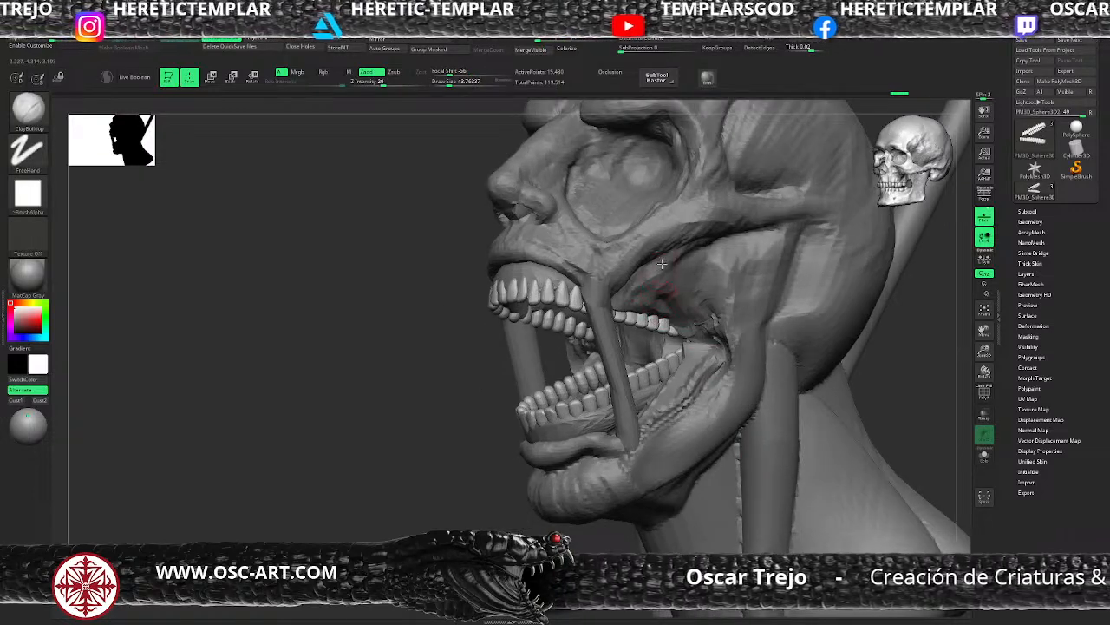
# Switch to the head subtool and build up and smooth the rough cheek hollow above the upper back teeth with ClayBuildup
pyautogui.keyDown('alt'); pyautogui.click(653, 280); pyautogui.keyUp('alt')
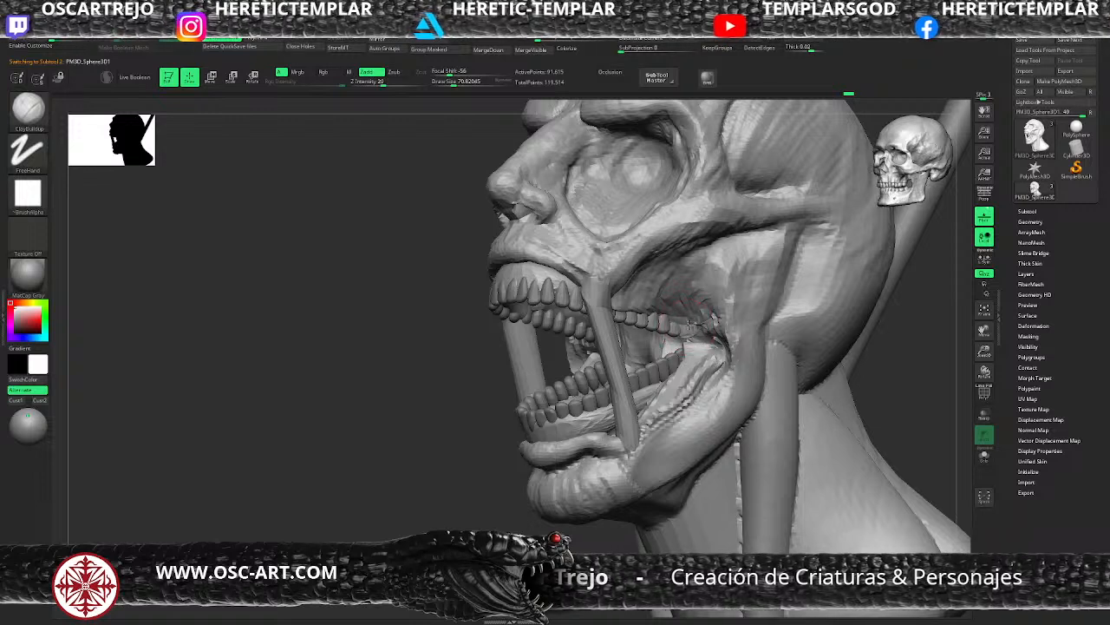
pyautogui.moveTo(686, 324); pyautogui.dragTo(702, 309)
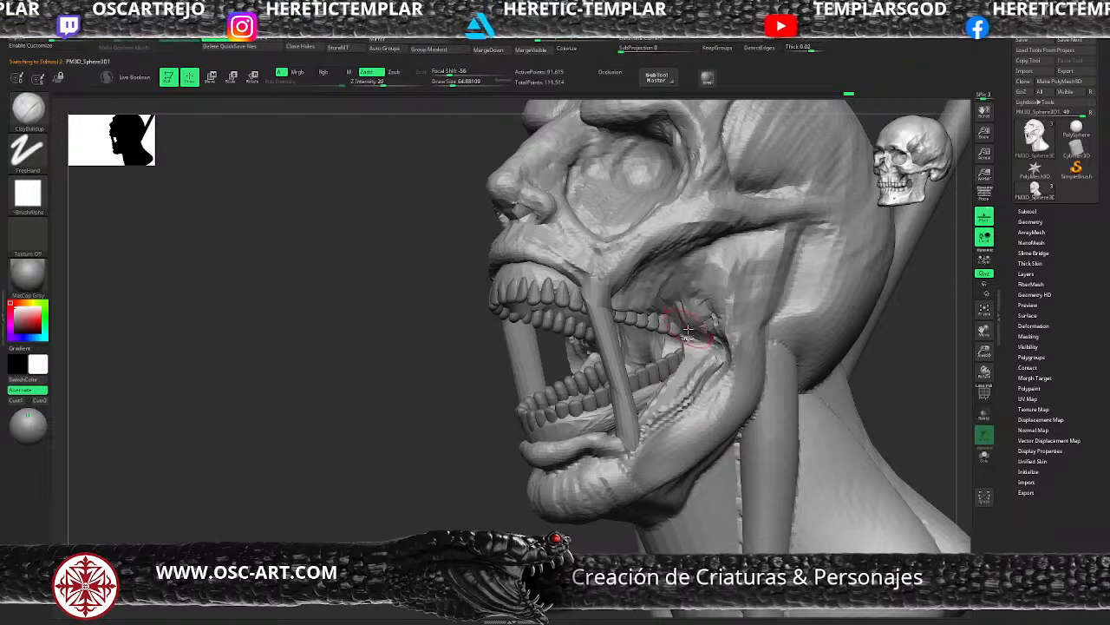
pyautogui.press('shift')
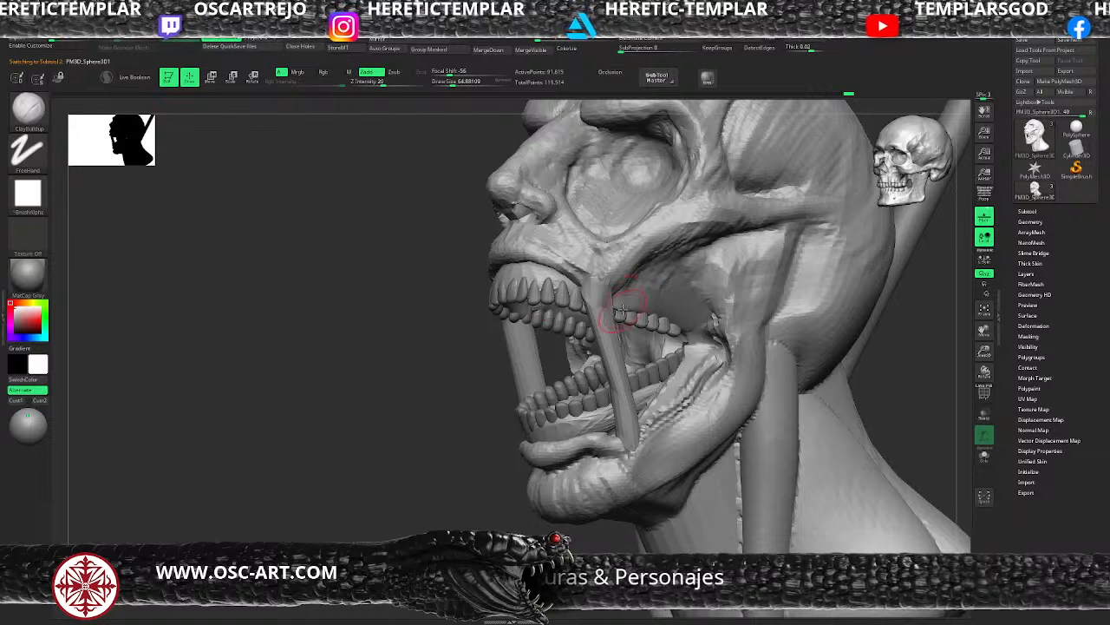
pyautogui.moveTo(624, 303)
pyautogui.mouseDown()
pyautogui.moveTo(645, 285)
pyautogui.moveTo(681, 291)
pyautogui.moveTo(685, 310)
pyautogui.mouseUp()
# Carve a crease down the rear edge of the cheek hollow beside the jaw muscle with the DamStandard brush
pyautogui.press('b')
pyautogui.press('d')
pyautogui.press('s')
pyautogui.moveTo(688, 250); pyautogui.dragTo(727, 351)
pyautogui.moveTo(713, 275); pyautogui.dragTo(727, 336)
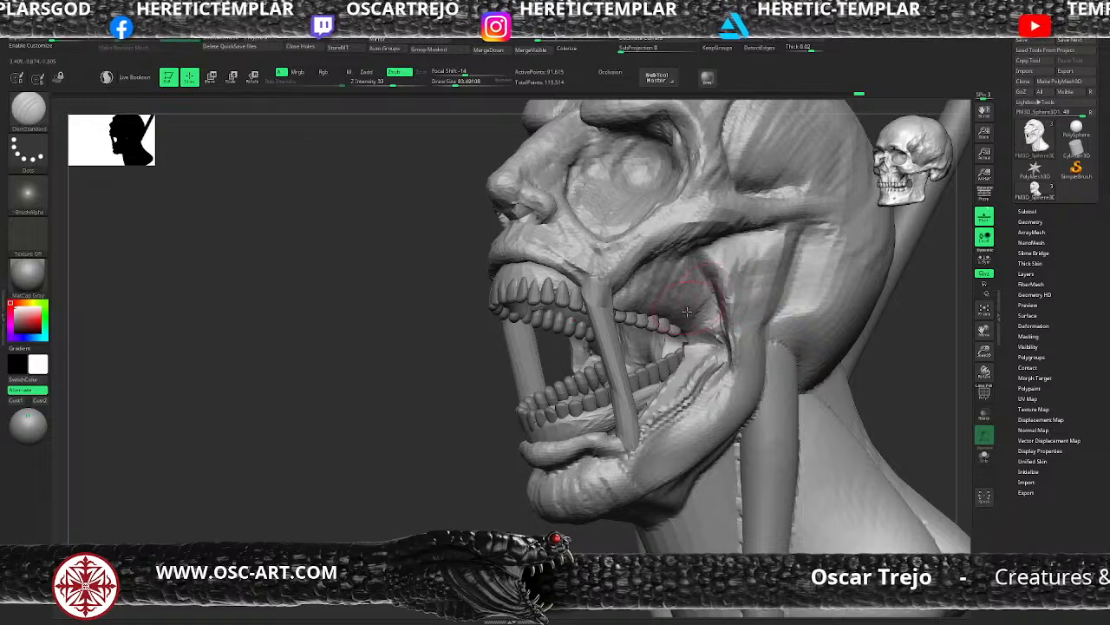
pyautogui.press('[')
pyautogui.press('[')
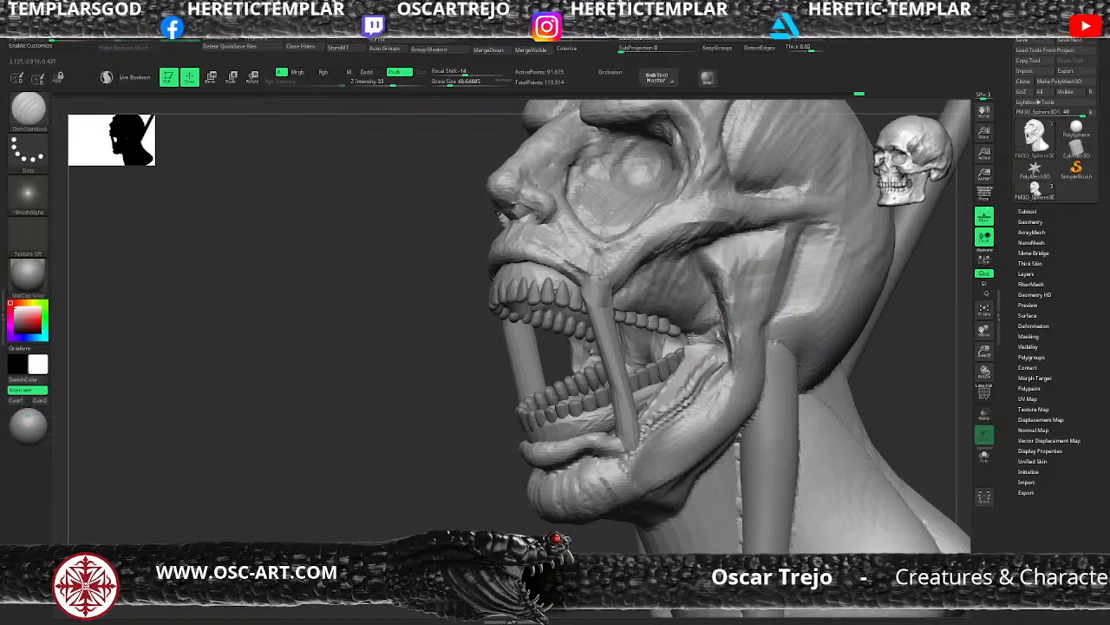
# Reshape the side contours of the cheekbone and jaw from the front using a large Move brush
pyautogui.keyDown('alt'); pyautogui.moveTo(469, 468); pyautogui.dragTo(425, 313); pyautogui.keyUp('alt')
pyautogui.moveTo(451, 347)
pyautogui.mouseDown()
pyautogui.moveTo(766, 359)
pyautogui.moveTo(825, 339)
pyautogui.moveTo(694, 317)
pyautogui.moveTo(647, 285)
pyautogui.mouseUp()
pyautogui.press('b')
pyautogui.press('m')
pyautogui.press('v')
pyautogui.press('s')
pyautogui.click(652, 290)
pyautogui.moveTo(820, 316)
pyautogui.keyDown('shift'); pyautogui.mouseDown()
pyautogui.moveTo(739, 317)
pyautogui.moveTo(752, 284)
pyautogui.moveTo(780, 285)
pyautogui.moveTo(752, 288)
pyautogui.mouseUp(); pyautogui.keyUp('shift')
pyautogui.press('s')
pyautogui.click(753, 337)
pyautogui.press('s')
pyautogui.click(758, 286)
pyautogui.press('s')
pyautogui.click(765, 286)
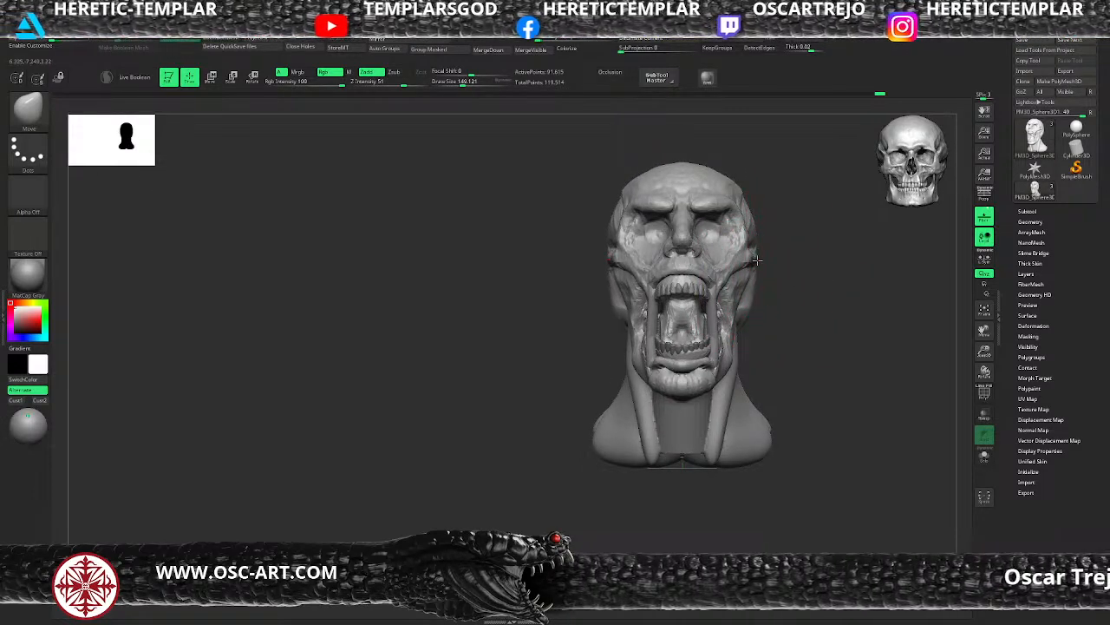
# Smooth the upper neck muscle just behind the jaw using a slightly smaller brush
pyautogui.moveTo(752, 339); pyautogui.dragTo(707, 342)
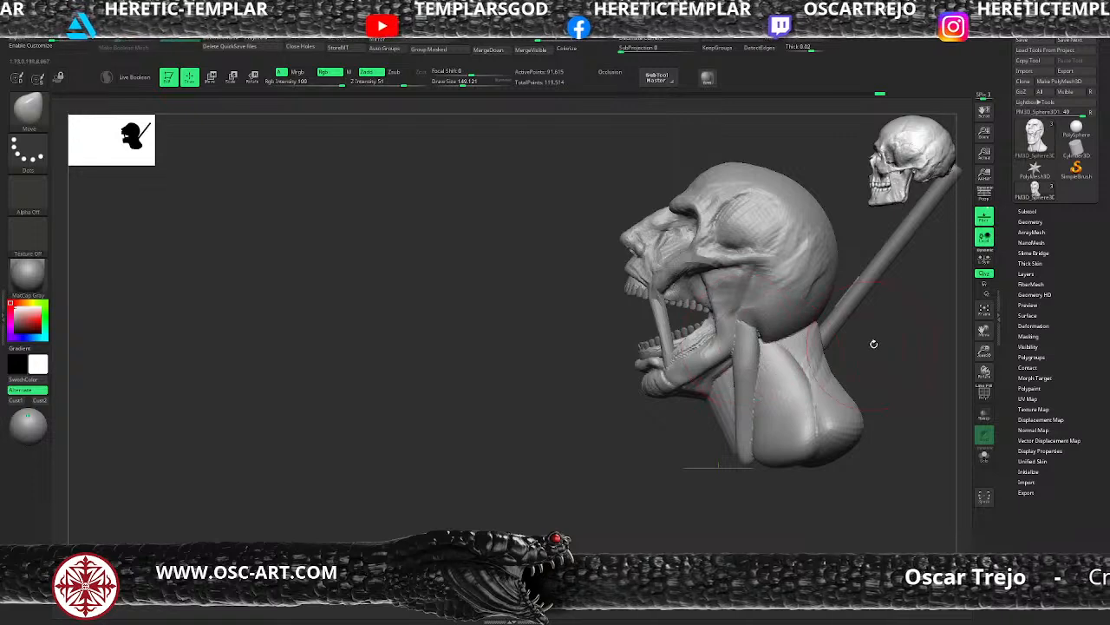
pyautogui.moveTo(873, 344)
pyautogui.keyDown('shift'); pyautogui.mouseDown()
pyautogui.moveTo(777, 351)
pyautogui.moveTo(771, 373)
pyautogui.mouseUp(); pyautogui.keyUp('shift')
pyautogui.moveTo(699, 371)
pyautogui.mouseDown()
pyautogui.moveTo(637, 438)
pyautogui.moveTo(610, 409)
pyautogui.moveTo(557, 464)
pyautogui.moveTo(551, 457)
pyautogui.moveTo(577, 464)
pyautogui.mouseUp()
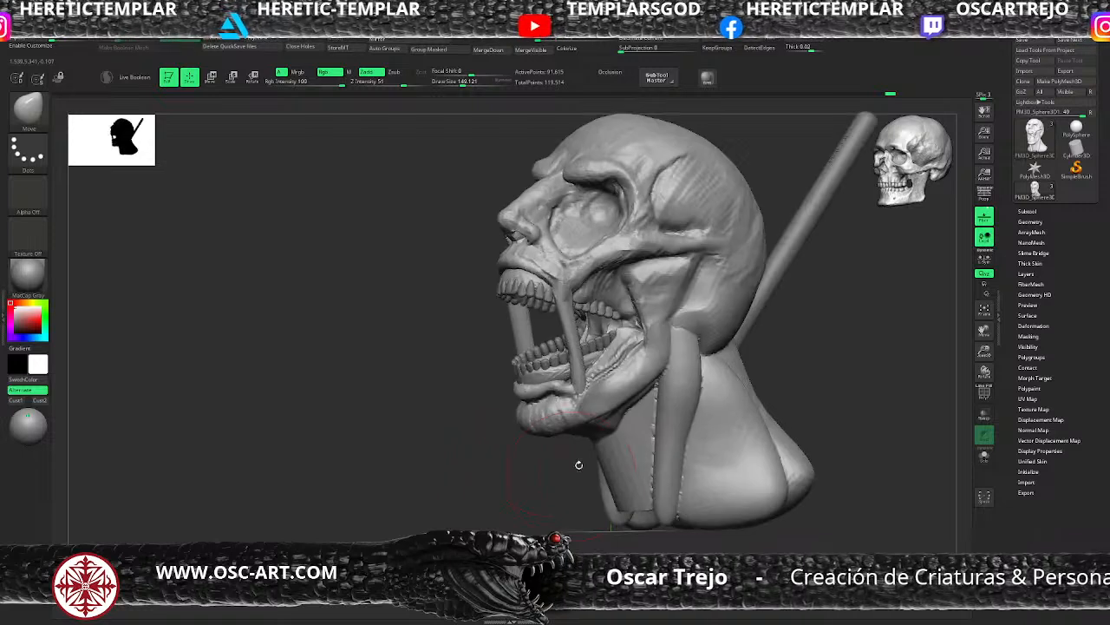
pyautogui.press('[')
pyautogui.keyDown('shift'); pyautogui.moveTo(707, 390); pyautogui.dragTo(686, 385); pyautogui.keyUp('shift')
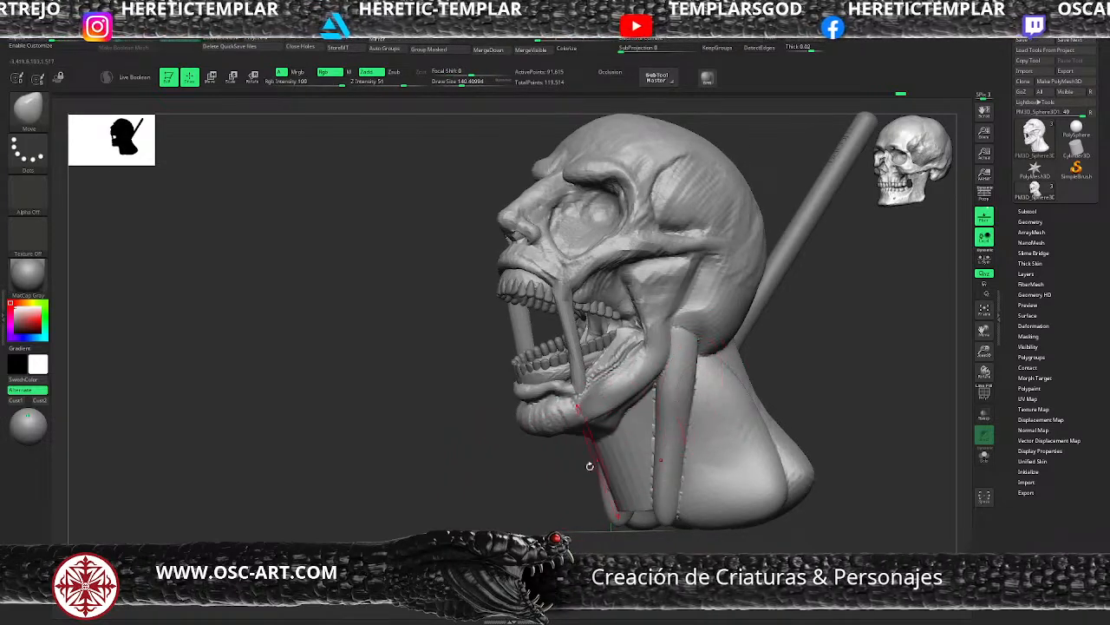
# Build up the jaw muscle between the cheekbone and the jaw corner with lengthwise ClayBuildup strokes
pyautogui.keyDown('alt'); pyautogui.moveTo(561, 479); pyautogui.dragTo(613, 414); pyautogui.keyUp('alt')
pyautogui.moveTo(613, 415); pyautogui.dragTo(633, 413, button='right')
pyautogui.press('b')
pyautogui.press('c')
pyautogui.press('b')
pyautogui.moveTo(680, 305); pyautogui.dragTo(665, 369)
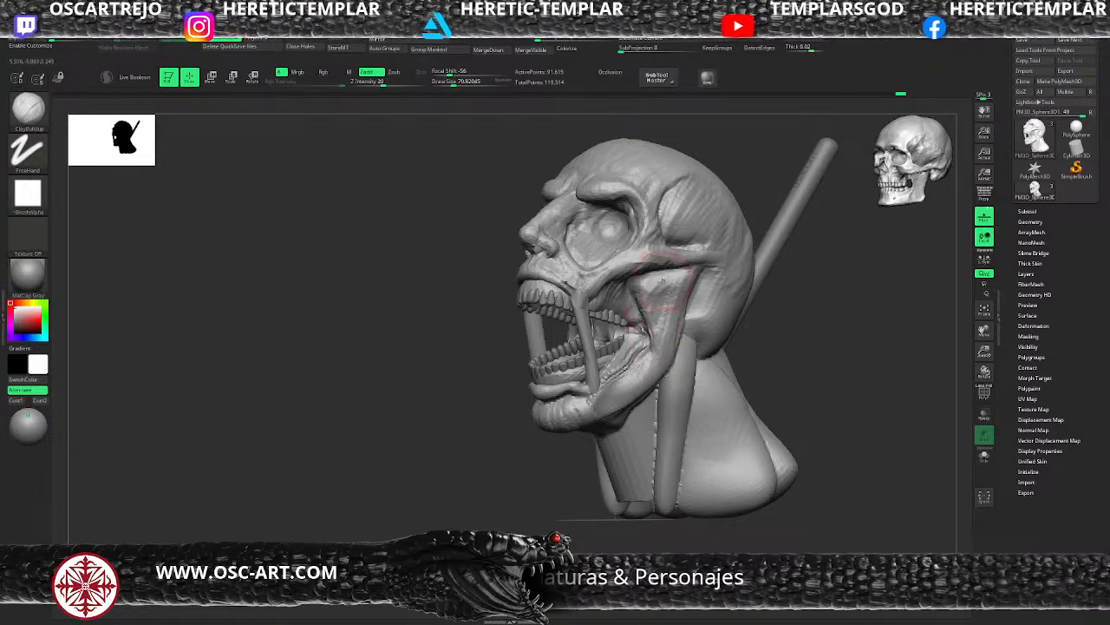
pyautogui.press('[')
pyautogui.moveTo(697, 269); pyautogui.dragTo(672, 343)
pyautogui.moveTo(675, 299); pyautogui.dragTo(668, 342)
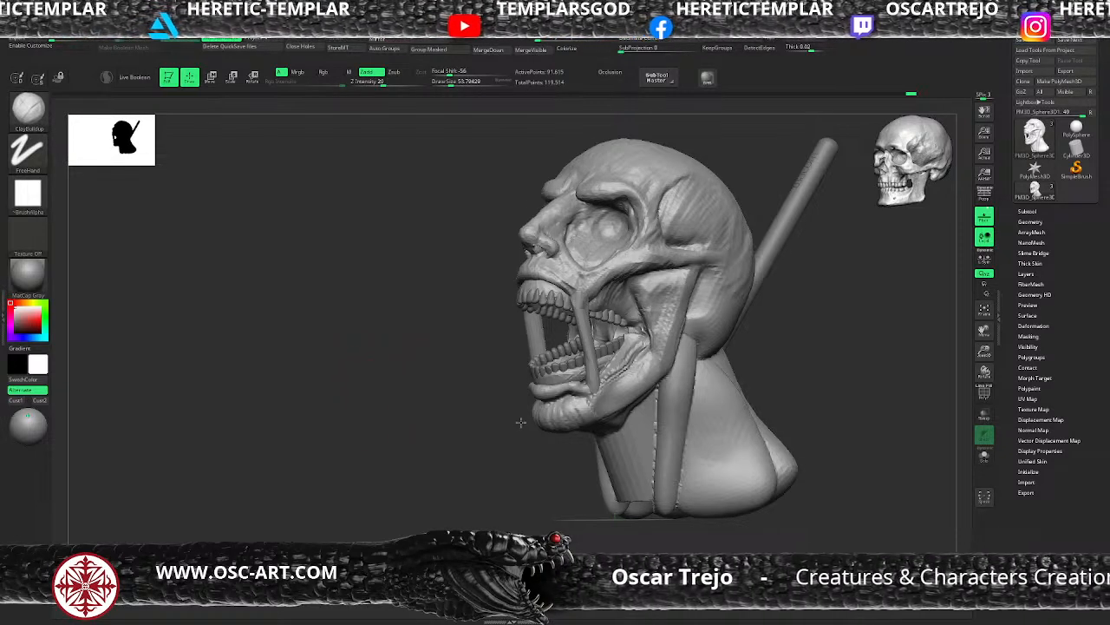
# Adjust the jaw surface below the lower back teeth with a smaller Move brush
pyautogui.moveTo(520, 421); pyautogui.dragTo(471, 404)
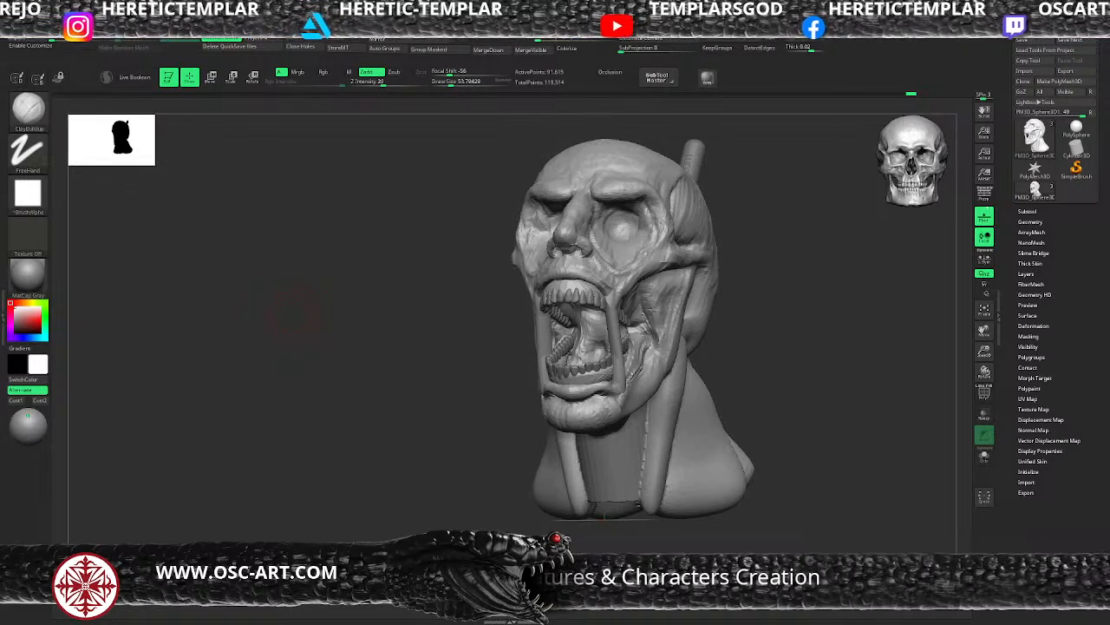
pyautogui.moveTo(503, 360)
pyautogui.mouseDown()
pyautogui.moveTo(460, 376)
pyautogui.moveTo(454, 398)
pyautogui.moveTo(478, 409)
pyautogui.moveTo(498, 442)
pyautogui.moveTo(562, 421)
pyautogui.mouseUp()
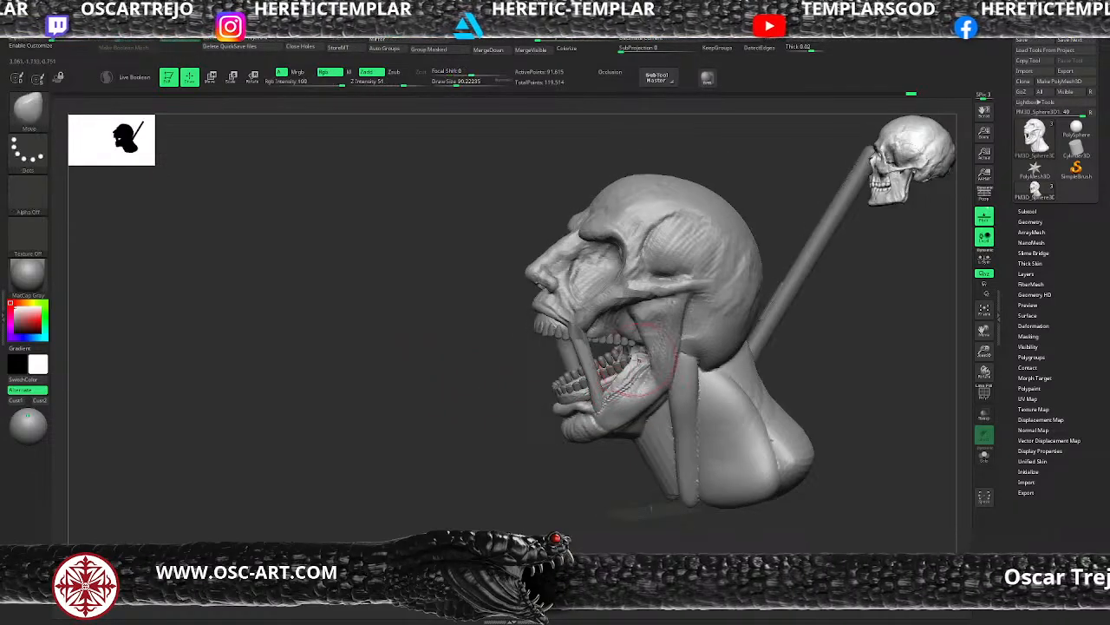
pyautogui.press('[')
pyautogui.moveTo(635, 357); pyautogui.dragTo(638, 373)
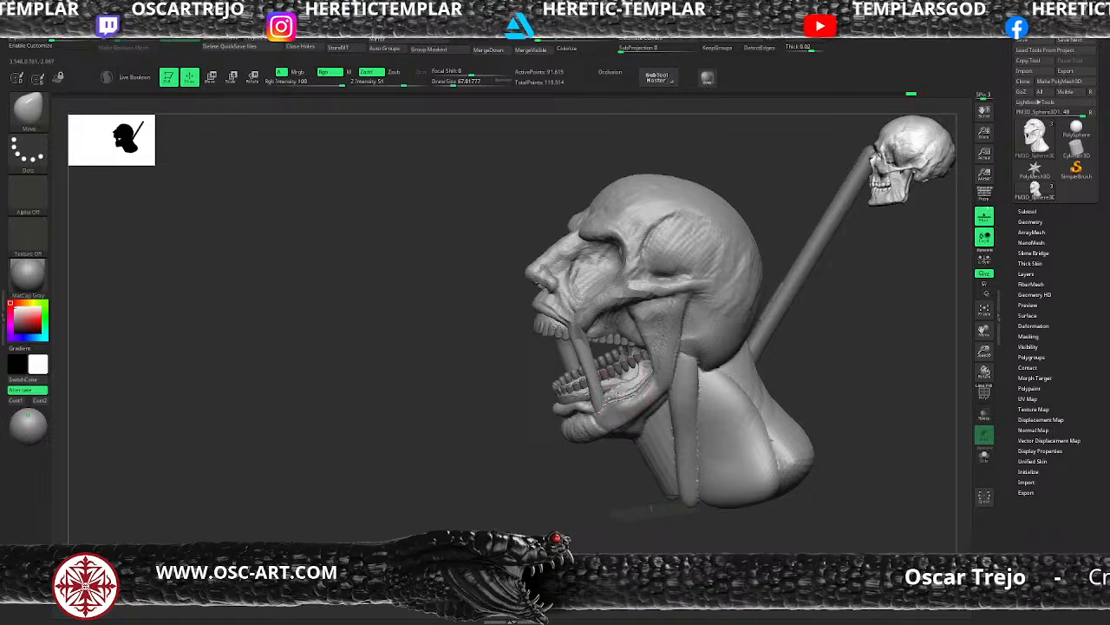
# Display the polygroups briefly to hide the gums polygroup from the head mesh
pyautogui.hotkey('shift', 'f')
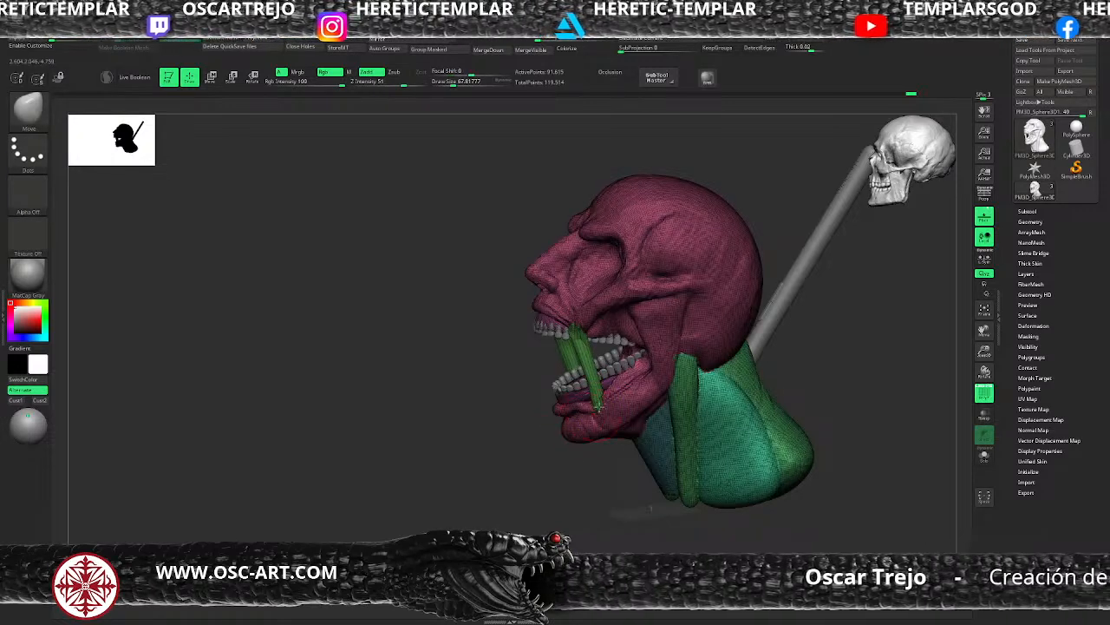
pyautogui.keyDown('ctrl'); pyautogui.keyDown('shift'); pyautogui.click(576, 399); pyautogui.keyUp('shift'); pyautogui.keyUp('ctrl')
pyautogui.keyDown('ctrl'); pyautogui.keyDown('shift'); pyautogui.moveTo(548, 445); pyautogui.dragTo(559, 462); pyautogui.keyUp('shift'); pyautogui.keyUp('ctrl')
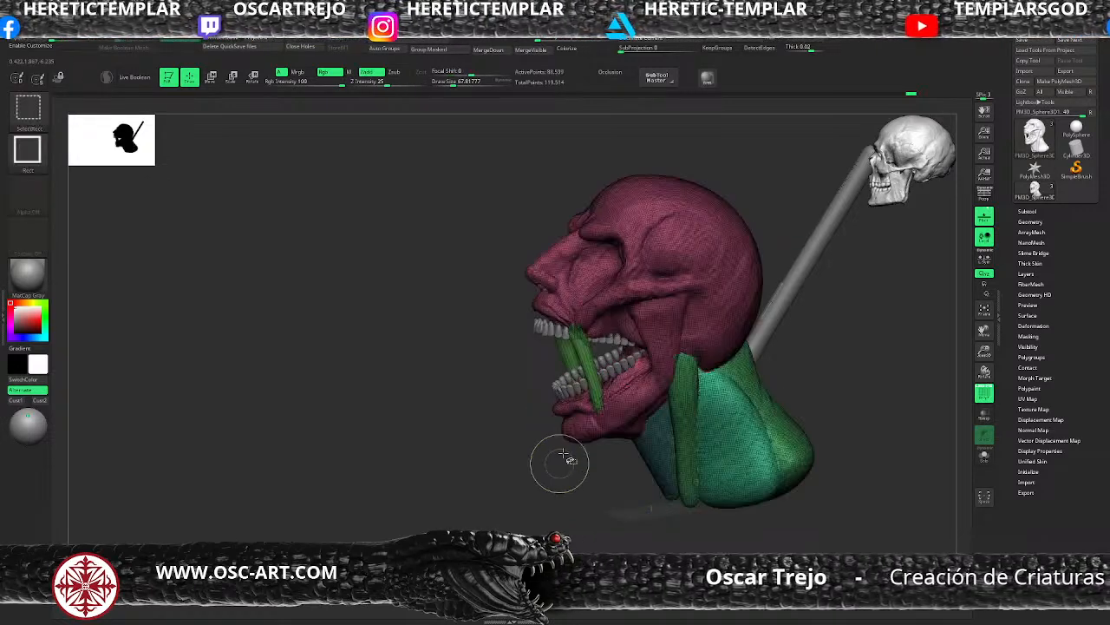
pyautogui.hotkey('shift', 'f')
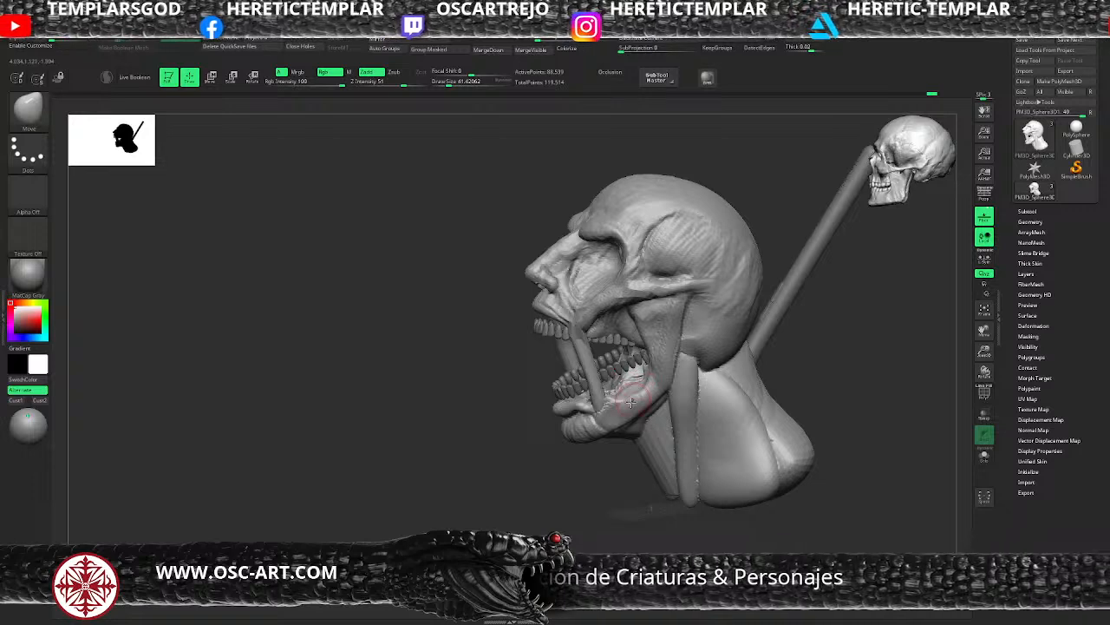
# Add ClayBuildup strokes along the lower jaw to blend the muscle into the base of the mouth-corner strand
pyautogui.press('b')
pyautogui.press('c')
pyautogui.press('b')
pyautogui.press(']')
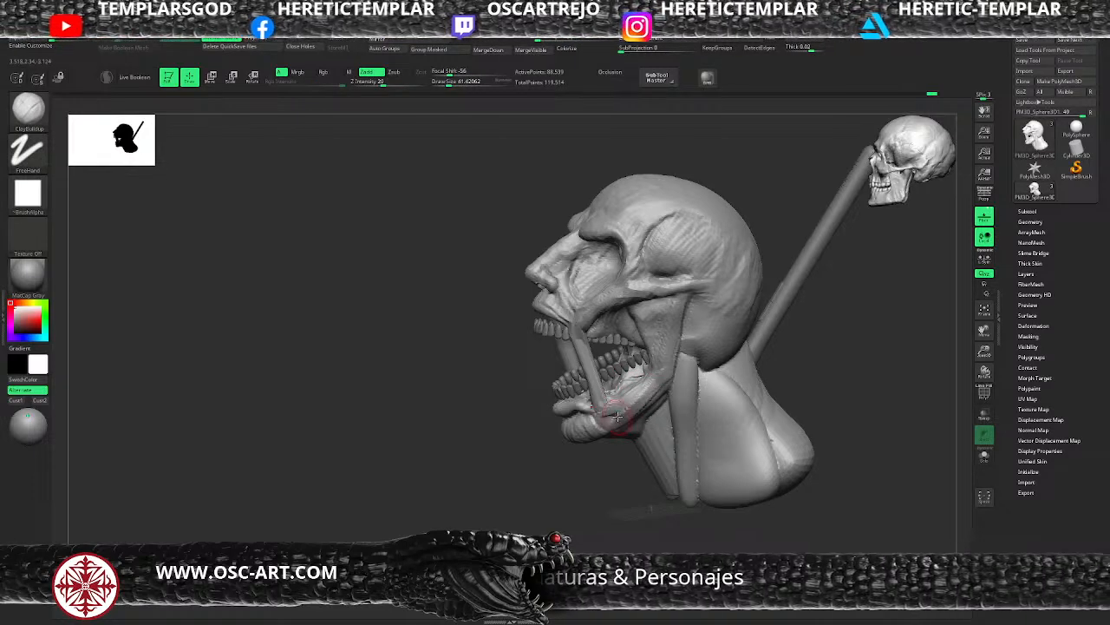
pyautogui.moveTo(616, 418)
pyautogui.mouseDown()
pyautogui.moveTo(656, 386)
pyautogui.moveTo(614, 425)
pyautogui.mouseUp()
pyautogui.moveTo(565, 473)
pyautogui.mouseDown()
pyautogui.moveTo(749, 407)
pyautogui.moveTo(738, 460)
pyautogui.mouseUp()
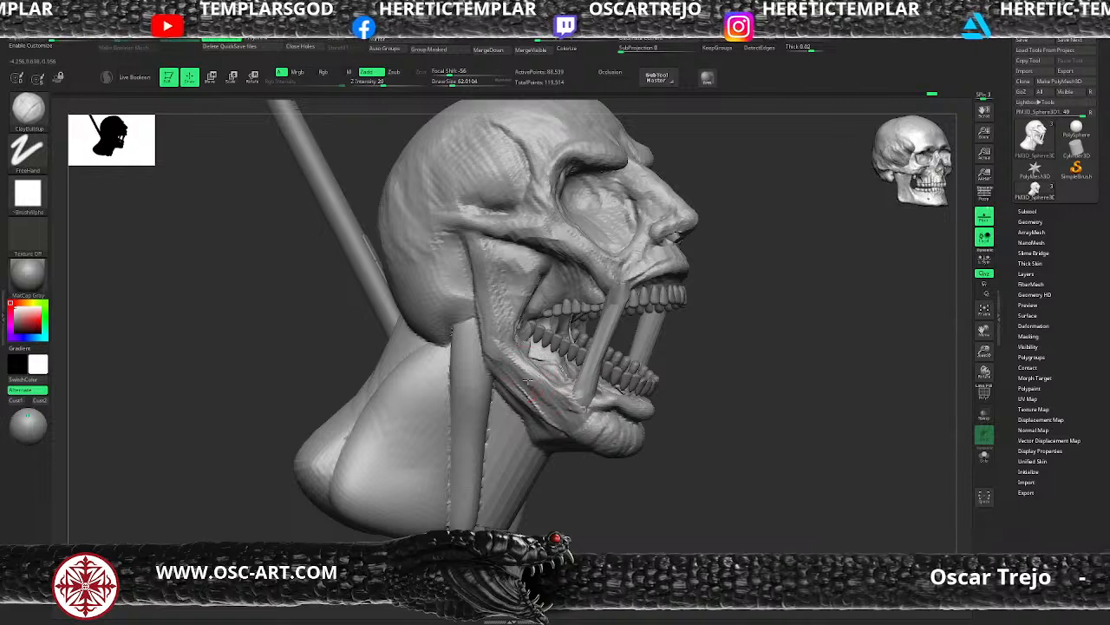
# Restore the hidden geometry and mask the whole head except the gums
pyautogui.keyDown('ctrl'); pyautogui.keyDown('shift'); pyautogui.click(687, 418); pyautogui.keyUp('shift'); pyautogui.keyUp('ctrl')
pyautogui.moveTo(693, 380); pyautogui.dragTo(664, 385)
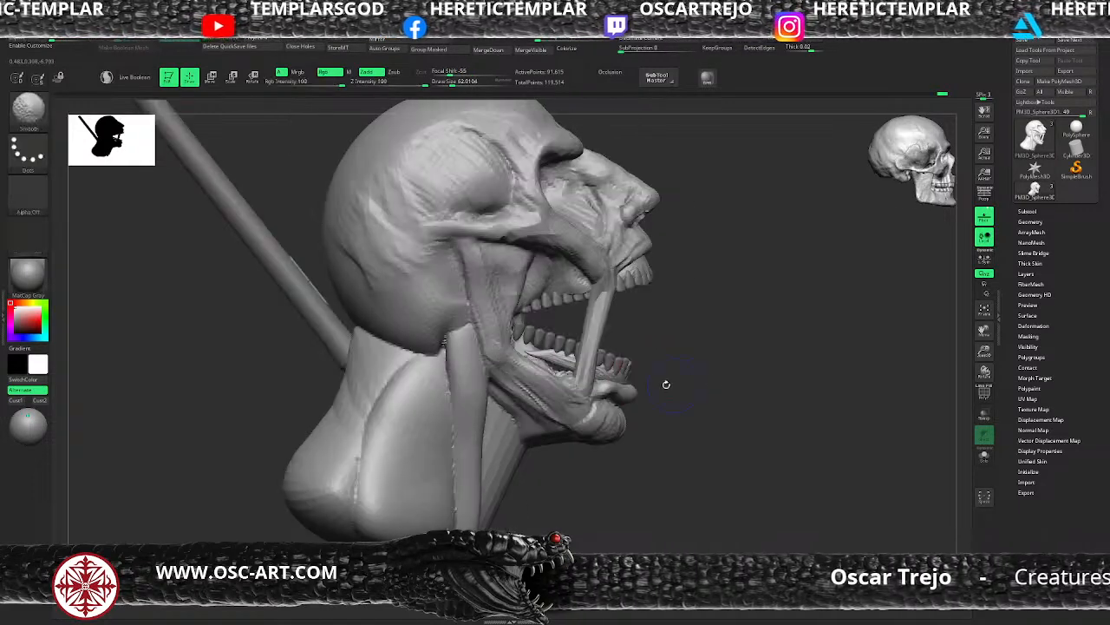
pyautogui.keyDown('ctrl'); pyautogui.keyDown('shift'); pyautogui.click(572, 373); pyautogui.keyUp('shift'); pyautogui.keyUp('ctrl')
pyautogui.keyDown('ctrl'); pyautogui.keyDown('shift'); pyautogui.click(688, 401); pyautogui.keyUp('shift'); pyautogui.keyUp('ctrl')
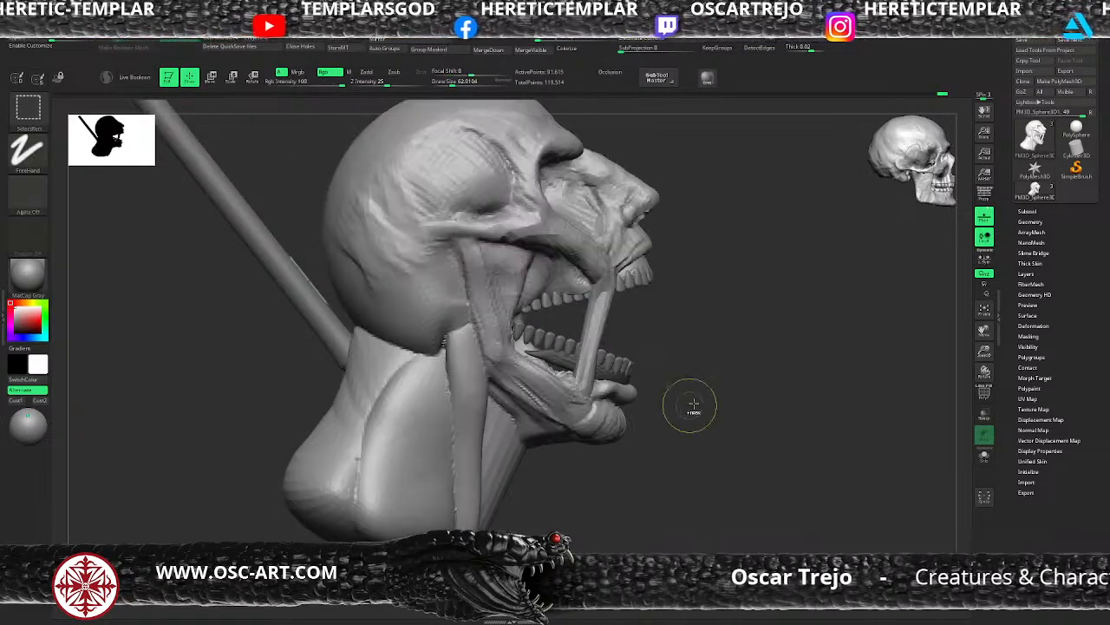
# Reshape the lower gum to follow the lower teeth with the Move brush, and clear the mask from the head
pyautogui.press('s')
pyautogui.click(535, 354)
pyautogui.moveTo(526, 348); pyautogui.dragTo(510, 338)
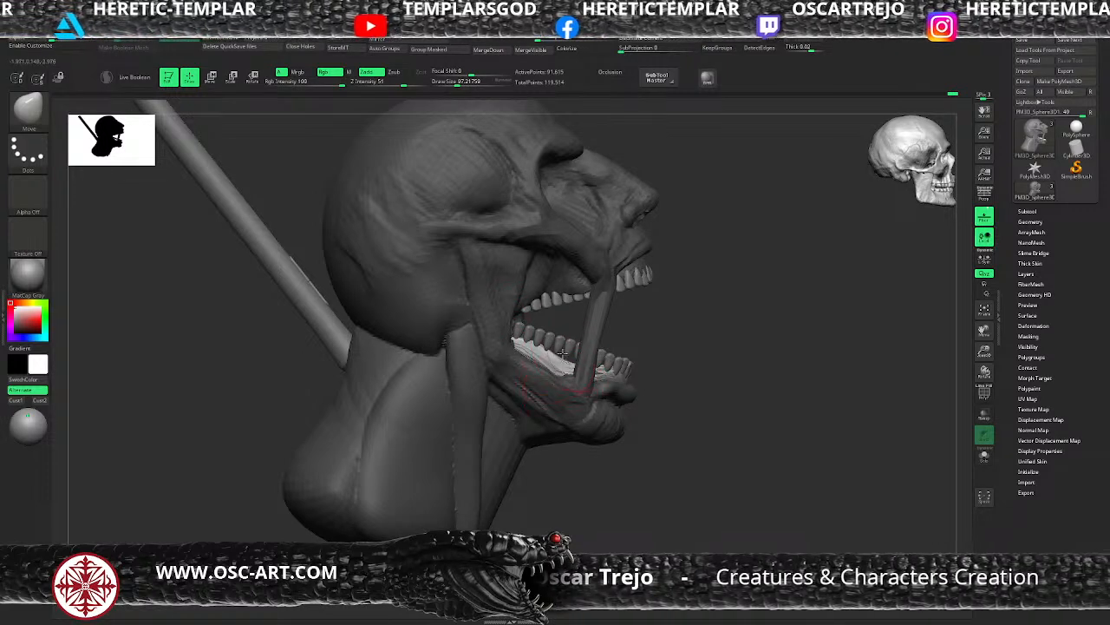
pyautogui.press('shift')
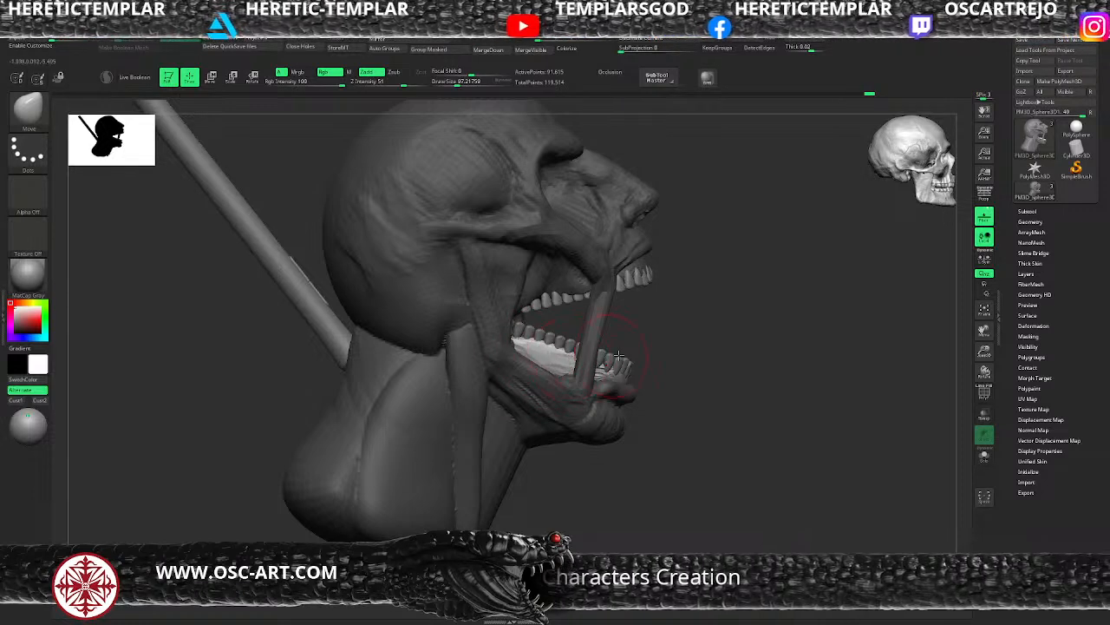
pyautogui.moveTo(696, 348); pyautogui.dragTo(557, 350)
pyautogui.press('s')
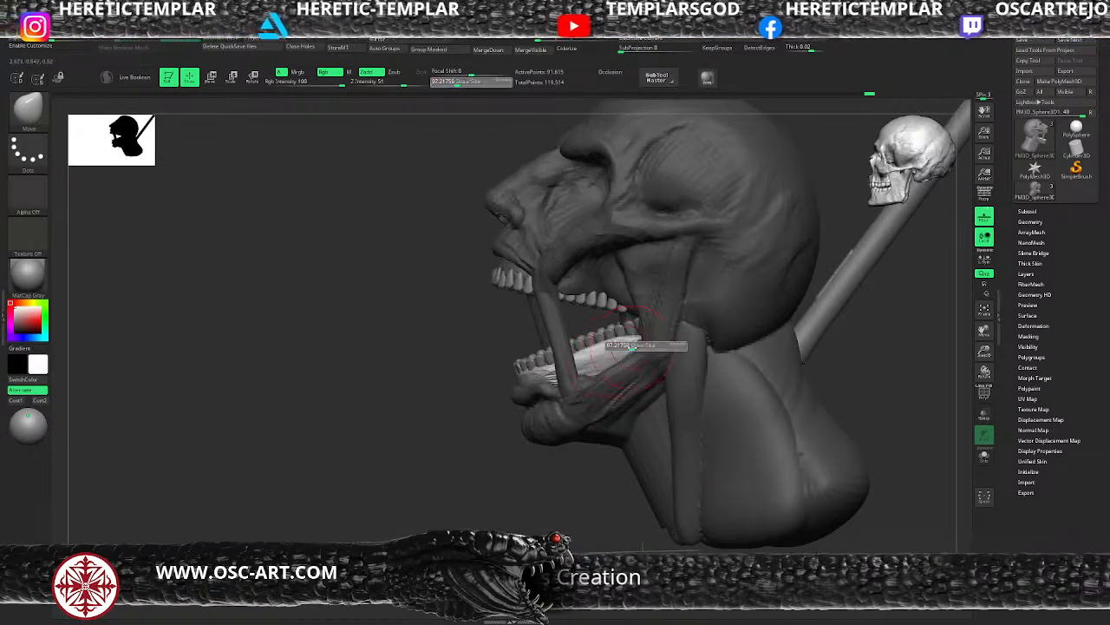
pyautogui.moveTo(632, 347); pyautogui.dragTo(630, 348)
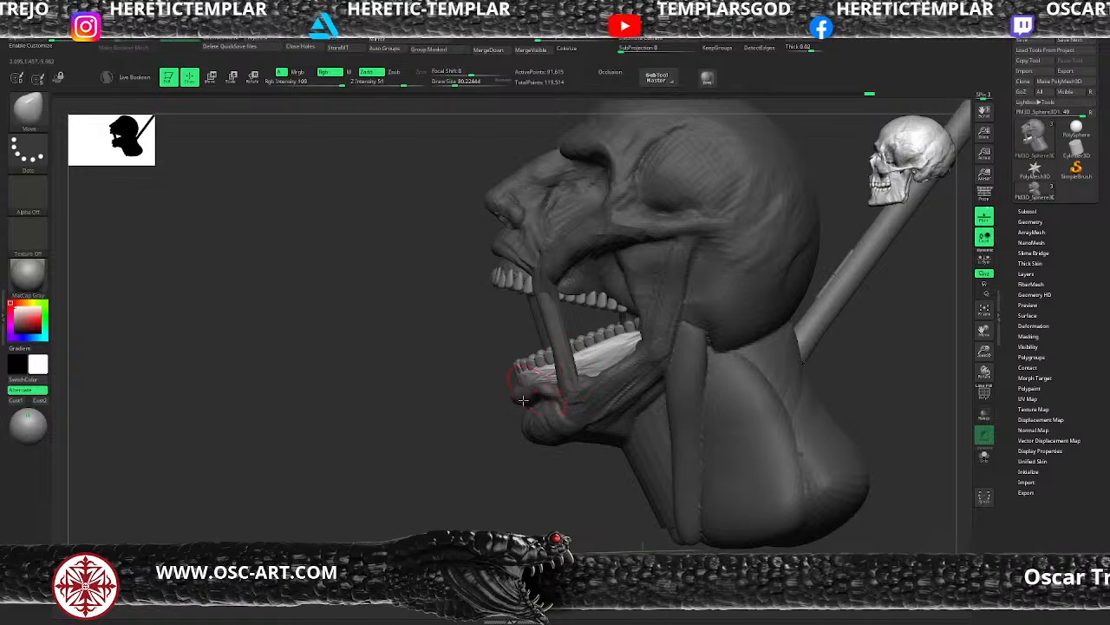
pyautogui.press('f')
pyautogui.moveTo(460, 427); pyautogui.dragTo(585, 416)
pyautogui.keyDown('ctrl'); pyautogui.moveTo(746, 313); pyautogui.dragTo(564, 287); pyautogui.keyUp('ctrl')
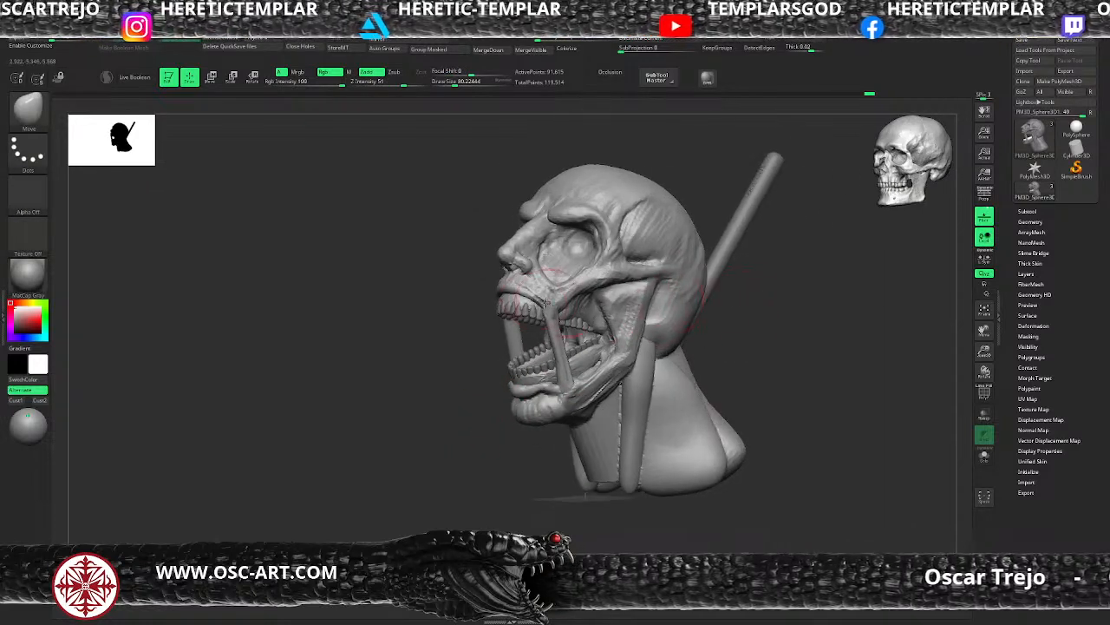
# Isolate the gums to set up a mask, then show the full head with only the upper gum left unmasked
pyautogui.keyDown('ctrl'); pyautogui.keyDown('shift'); pyautogui.click(507, 332); pyautogui.keyUp('shift'); pyautogui.keyUp('ctrl')
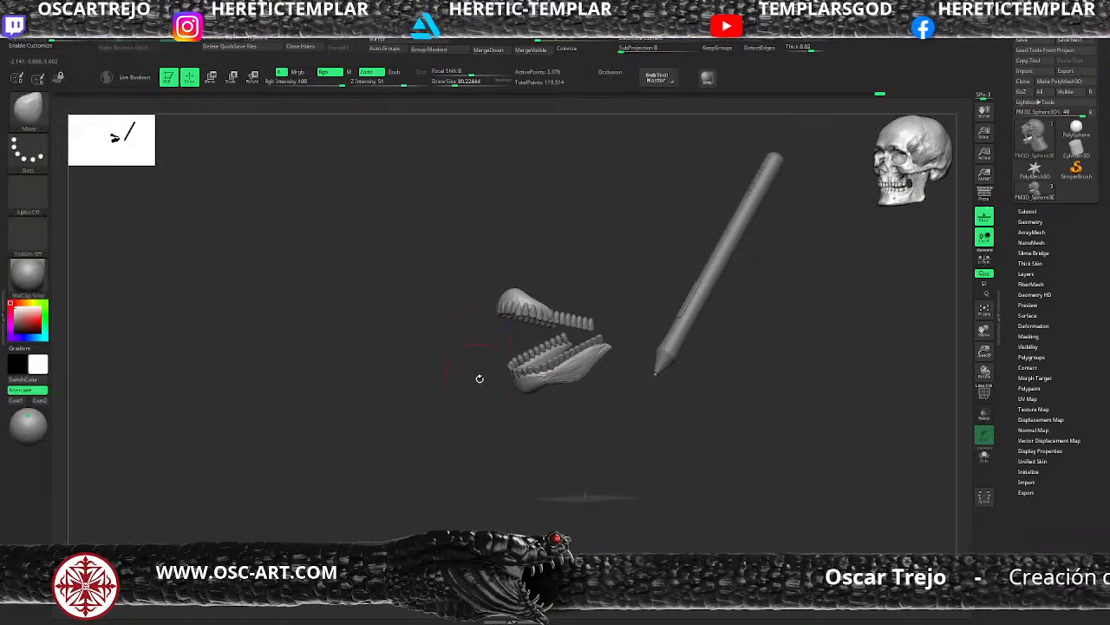
pyautogui.keyDown('shift'); pyautogui.moveTo(478, 379); pyautogui.dragTo(460, 376); pyautogui.keyUp('shift')
pyautogui.keyDown('ctrl'); pyautogui.moveTo(605, 258); pyautogui.dragTo(464, 364); pyautogui.keyUp('ctrl')
pyautogui.keyDown('ctrl'); pyautogui.keyDown('shift'); pyautogui.click(462, 365); pyautogui.keyUp('shift'); pyautogui.keyUp('ctrl')
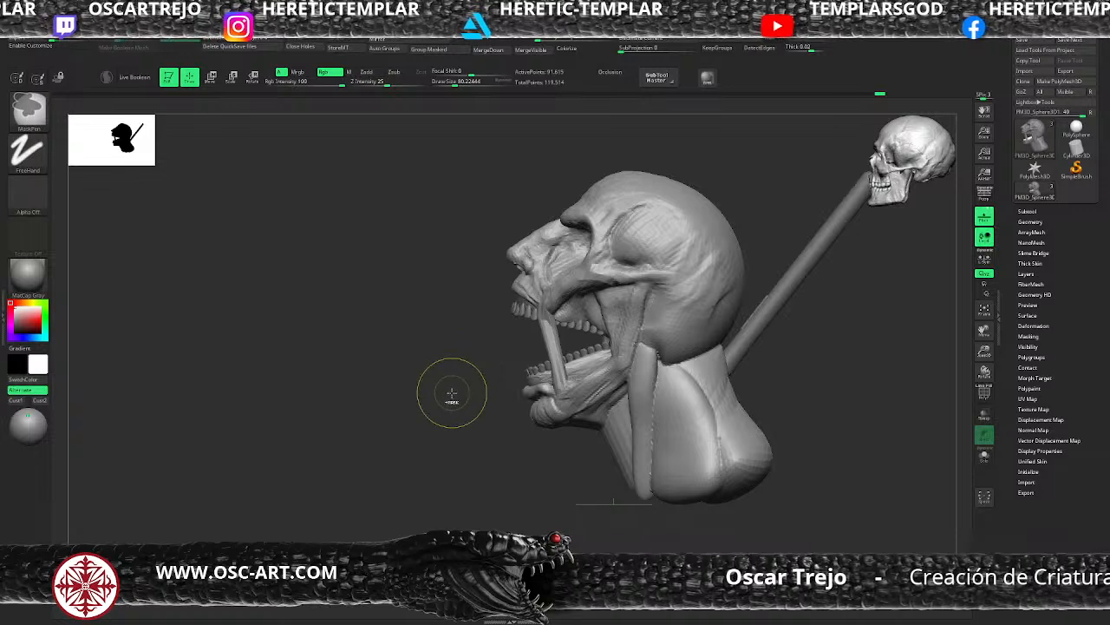
pyautogui.hotkey('ctrl', 'z')
pyautogui.keyDown('ctrl'); pyautogui.moveTo(469, 312); pyautogui.dragTo(459, 325); pyautogui.keyUp('ctrl')
pyautogui.keyDown('ctrl'); pyautogui.moveTo(472, 272); pyautogui.dragTo(607, 334); pyautogui.keyUp('ctrl')
pyautogui.keyDown('ctrl'); pyautogui.keyDown('shift'); pyautogui.click(489, 367); pyautogui.keyUp('shift'); pyautogui.keyUp('ctrl')
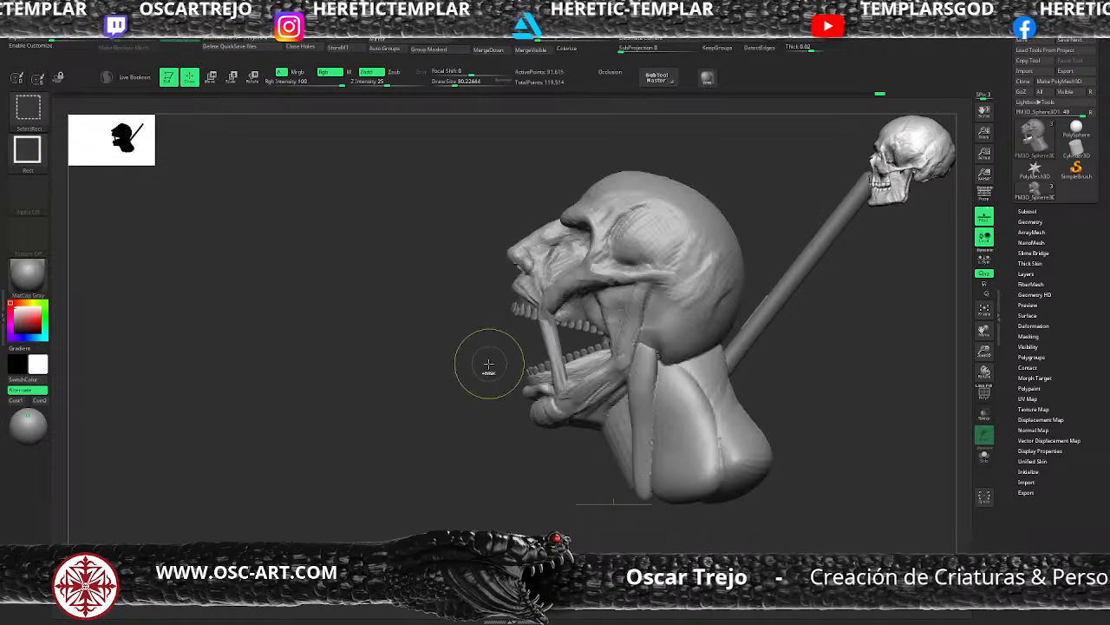
pyautogui.keyDown('ctrl'); pyautogui.click(492, 366); pyautogui.keyUp('ctrl')
pyautogui.moveTo(494, 368); pyautogui.dragTo(500, 370)
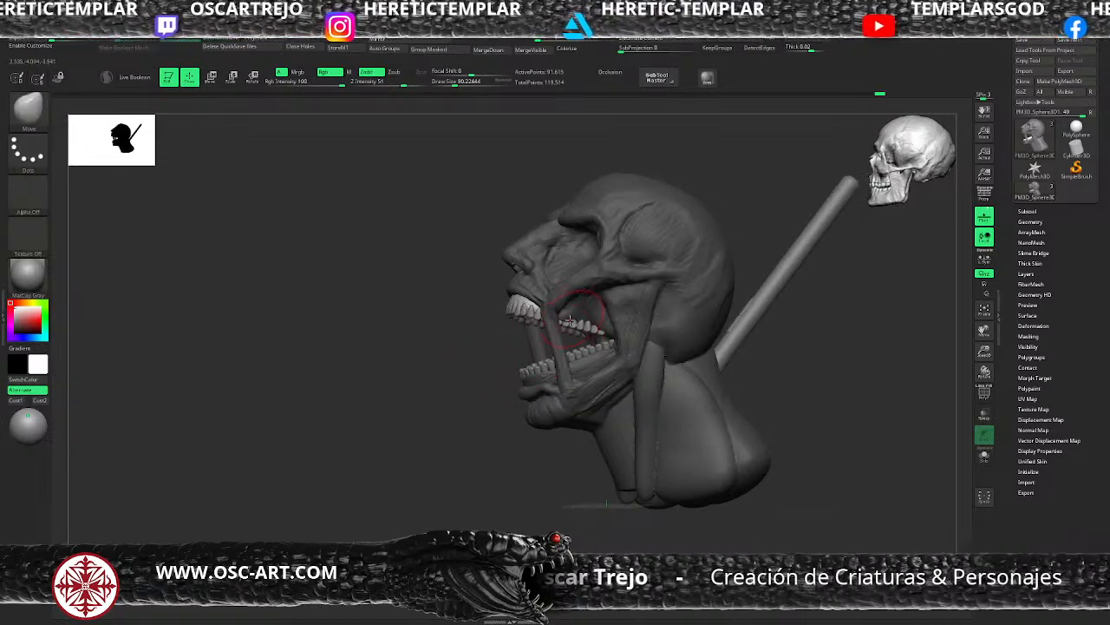
# Invert the mask and push back the cheek surface above the upper back teeth with a smaller Move brush
pyautogui.keyDown('ctrl'); pyautogui.click(498, 354); pyautogui.keyUp('ctrl')
pyautogui.press('[')
pyautogui.press('[')
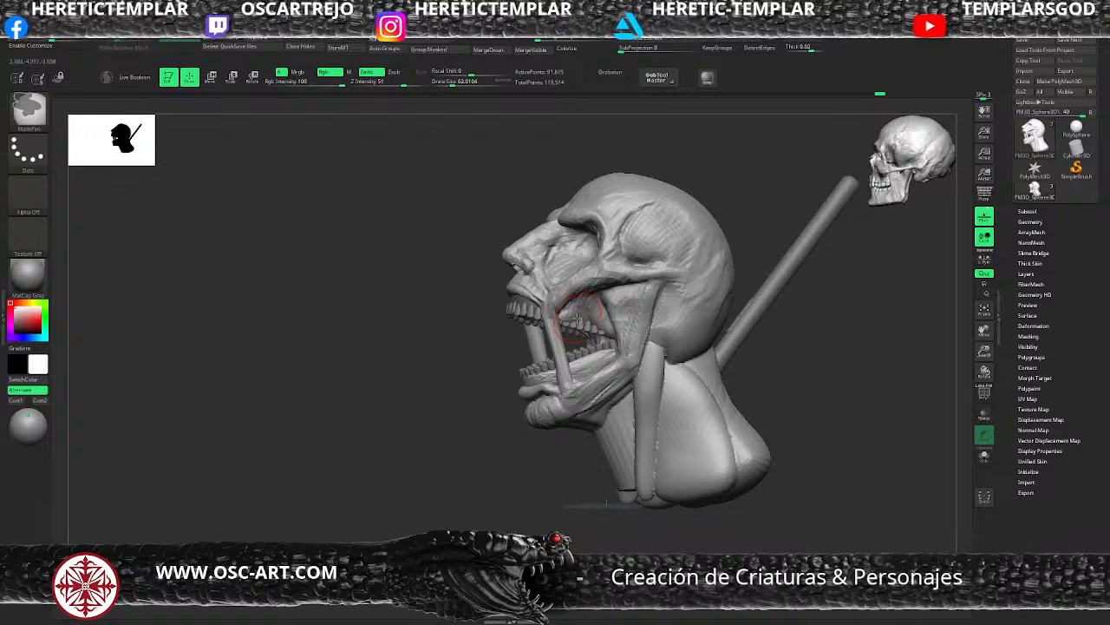
pyautogui.press('[')
pyautogui.press(']')
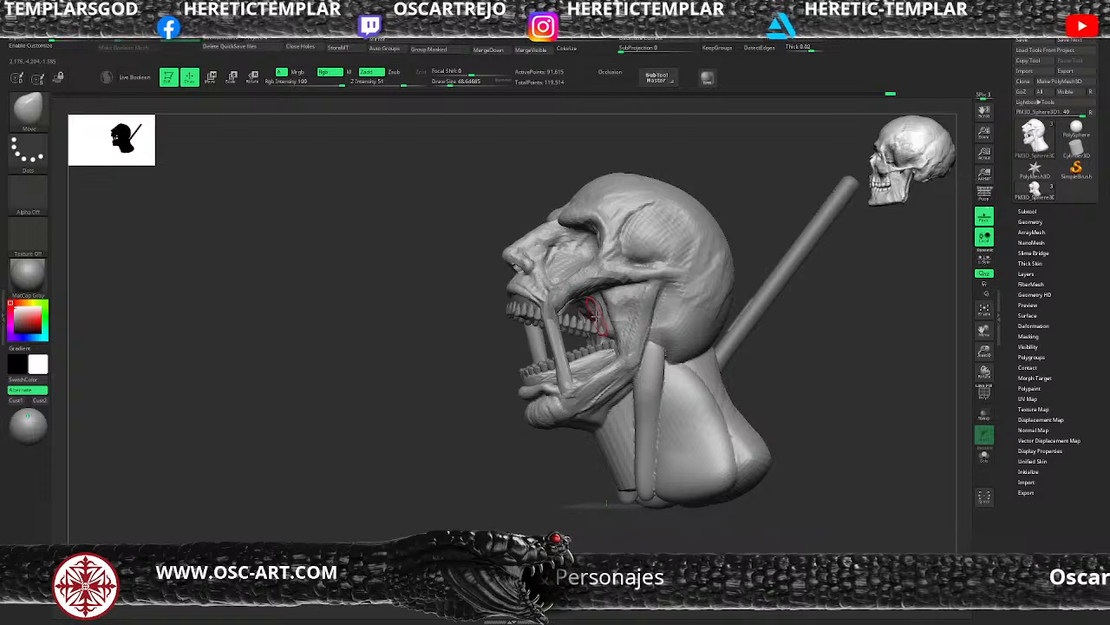
pyautogui.press(']')
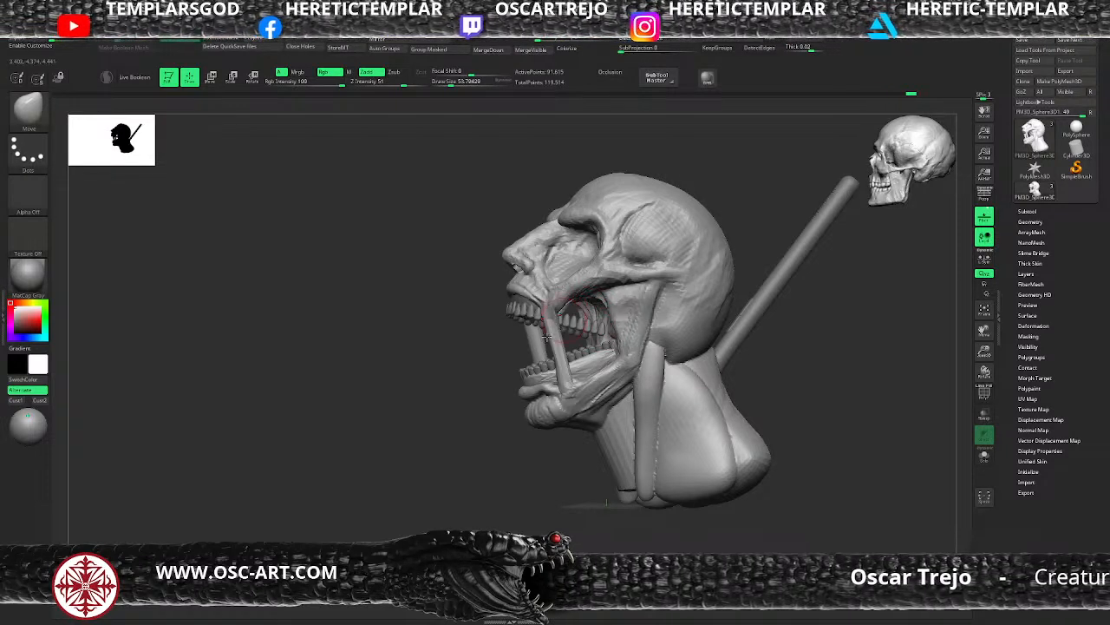
# Invert the mask again and pull the upper gum outward over the upper back teeth with a larger Move brush
pyautogui.keyDown('shift'); pyautogui.moveTo(478, 400); pyautogui.dragTo(525, 298); pyautogui.keyUp('shift')
pyautogui.keyDown('ctrl'); pyautogui.click(489, 340); pyautogui.keyUp('ctrl')
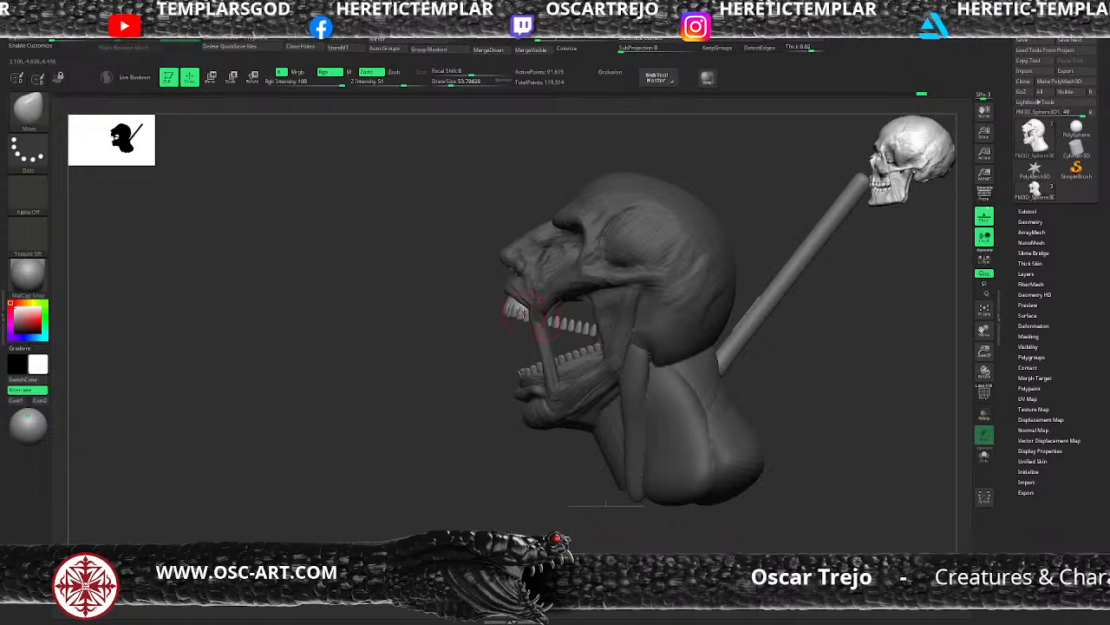
pyautogui.press(']')
pyautogui.press(']')
pyautogui.press(']')
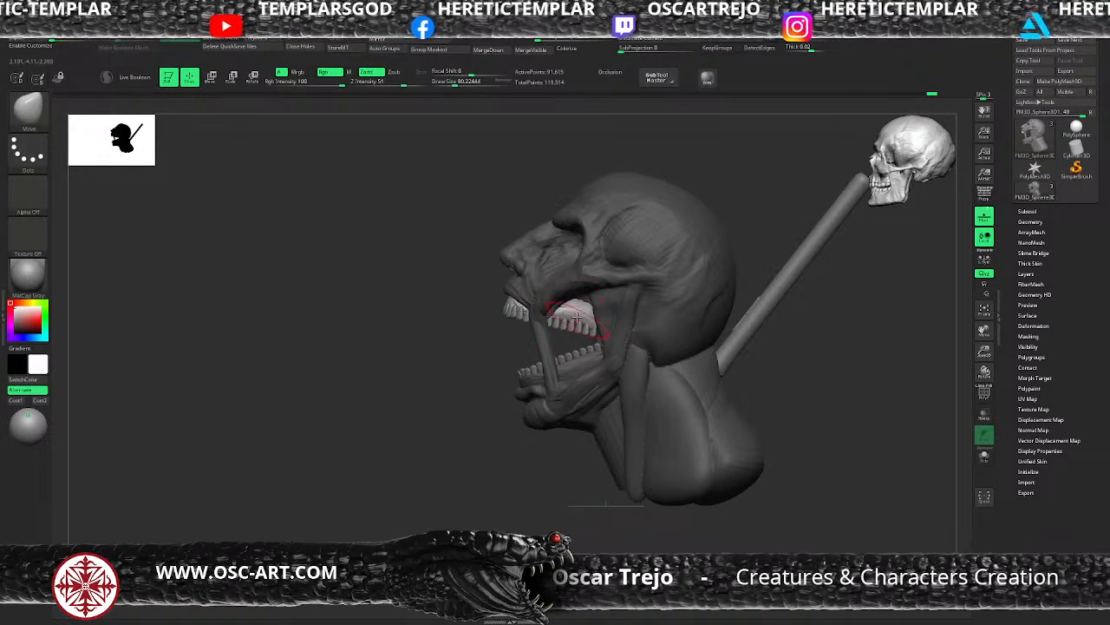
# Reshape the unmasked upper gum beneath the cheek with a larger Move brush, working from the side and from below
pyautogui.moveTo(497, 394); pyautogui.dragTo(543, 328)
pyautogui.press('s')
pyautogui.moveTo(546, 326); pyautogui.dragTo(550, 324)
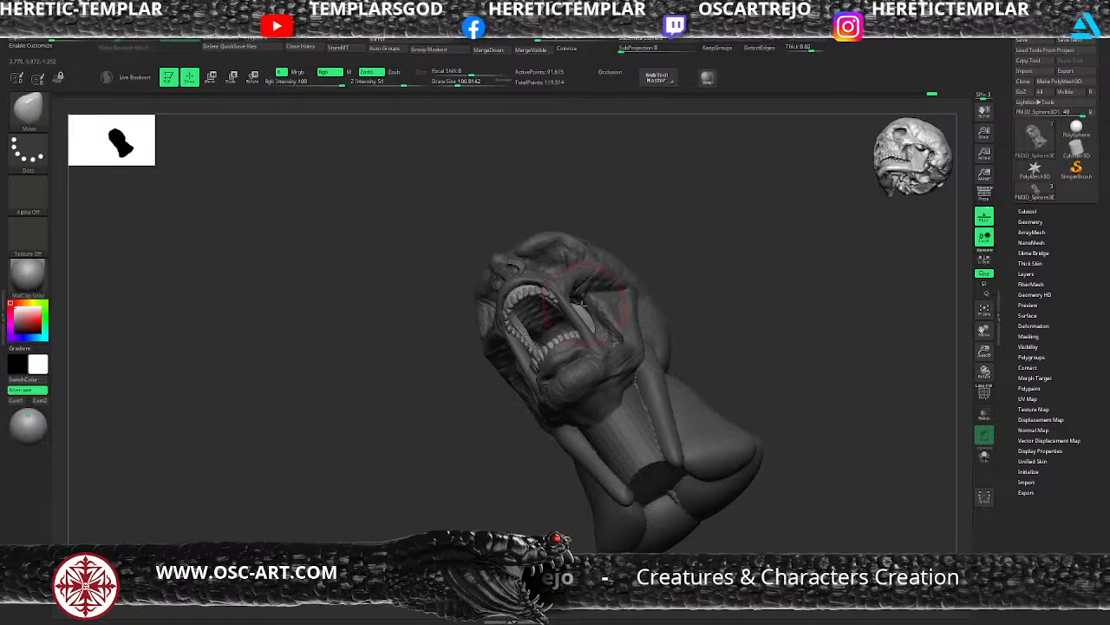
pyautogui.moveTo(597, 294); pyautogui.dragTo(574, 300, button='right')
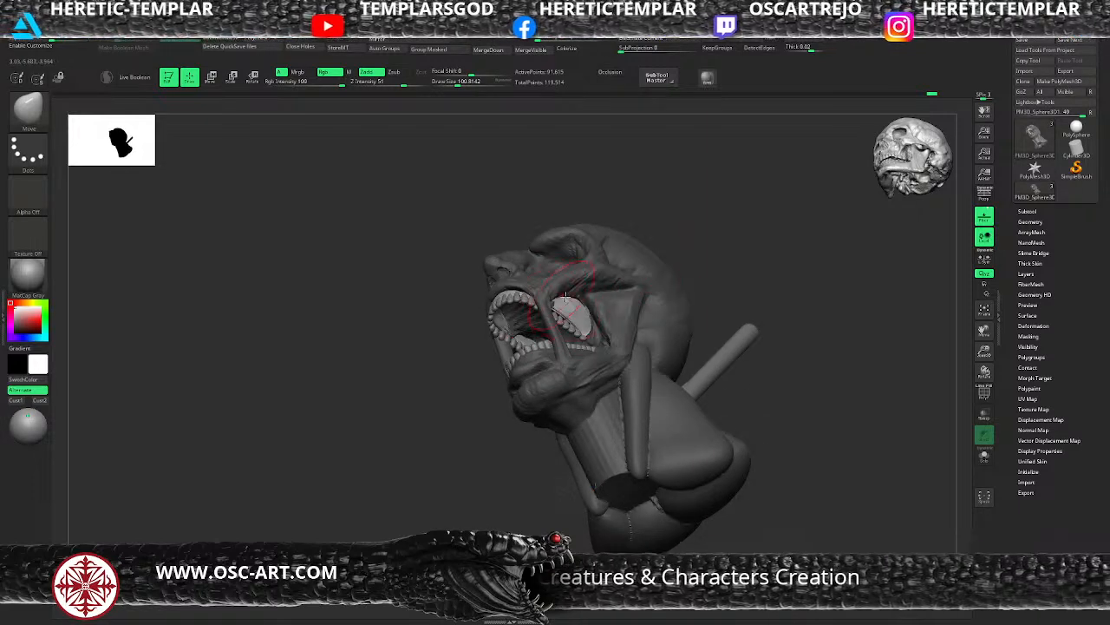
pyautogui.moveTo(694, 248); pyautogui.dragTo(575, 314, button='right')
# Add volume to the upper gum above the back teeth with the Inflate brush and clear the mask
pyautogui.press('b')
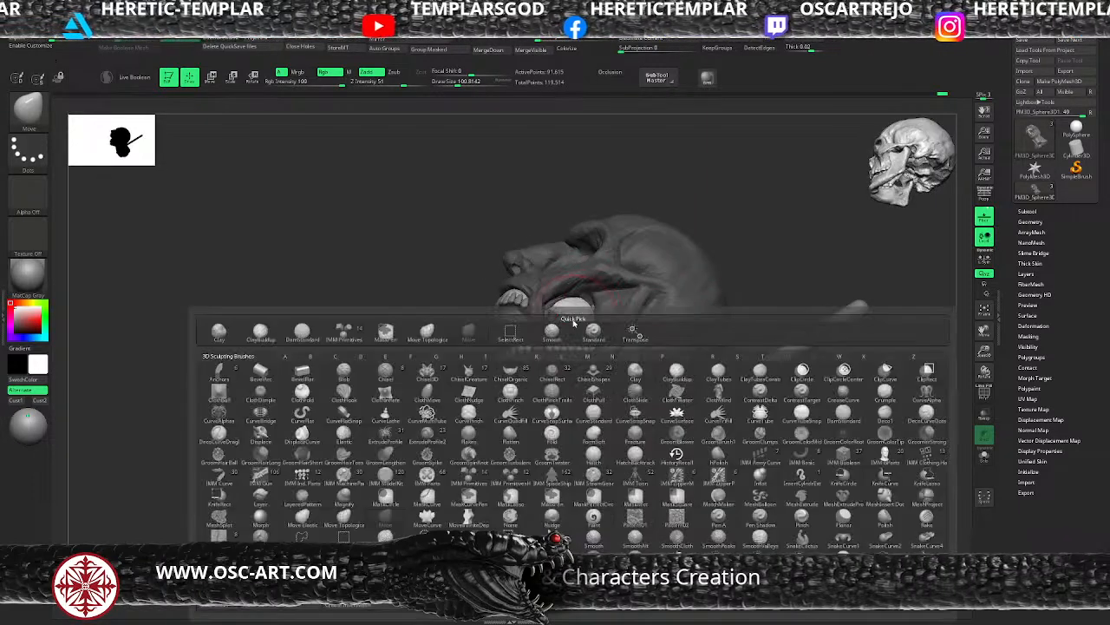
pyautogui.press('i')
pyautogui.press('n')
pyautogui.press('s')
pyautogui.moveTo(577, 314); pyautogui.dragTo(572, 298)
pyautogui.press('s')
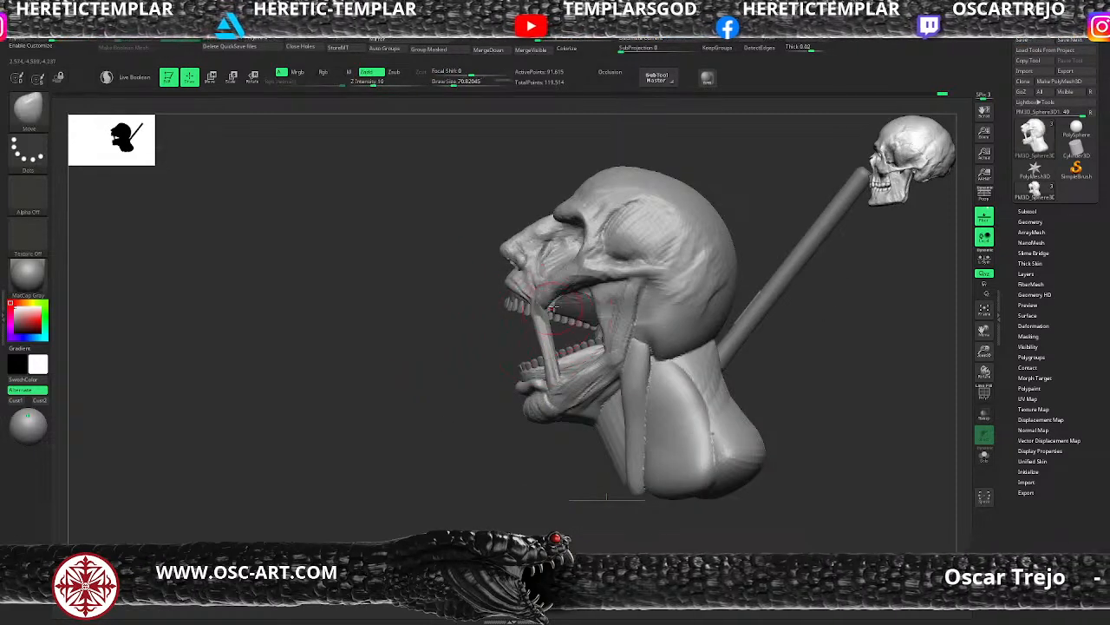
# Smooth the front part of the upper gum beside the mouth-corner tendon
pyautogui.moveTo(554, 308)
pyautogui.keyDown('shift'); pyautogui.mouseDown()
pyautogui.moveTo(549, 297)
pyautogui.moveTo(538, 318)
pyautogui.mouseUp(); pyautogui.keyUp('shift')
pyautogui.press('s')
pyautogui.keyDown('alt'); pyautogui.moveTo(509, 391); pyautogui.dragTo(487, 381); pyautogui.keyUp('alt')
pyautogui.moveTo(488, 382)
pyautogui.mouseDown()
pyautogui.moveTo(719, 309)
pyautogui.moveTo(597, 308)
pyautogui.mouseUp()
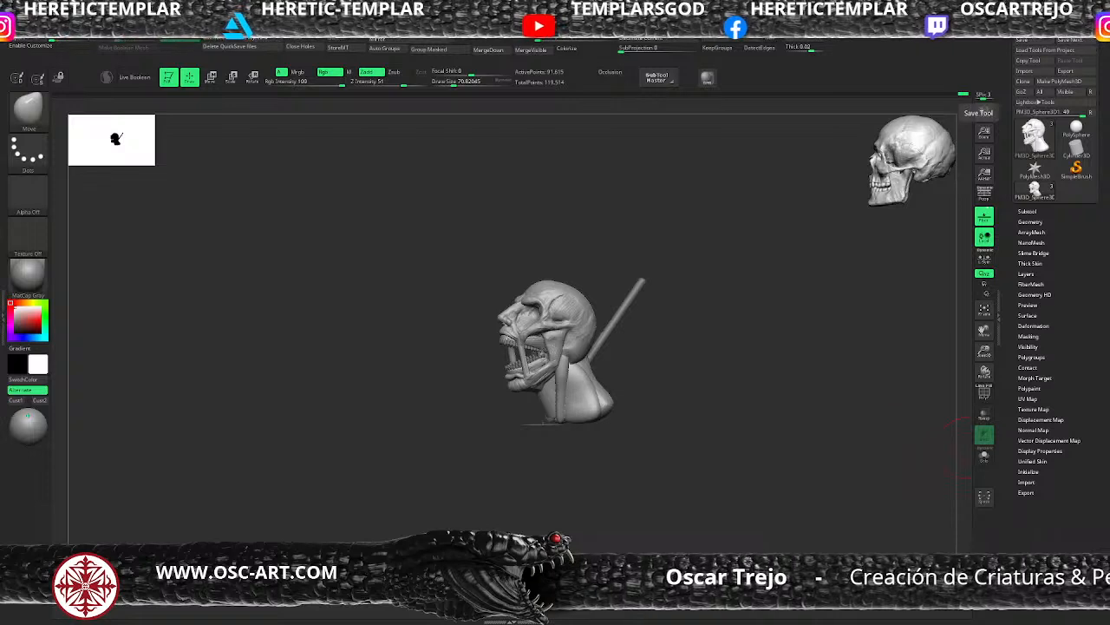
# Select the rod behind the head and shift it slightly outward along its length, away from the neck
pyautogui.moveTo(654, 340)
pyautogui.mouseDown()
pyautogui.moveTo(644, 343)
pyautogui.moveTo(694, 358)
pyautogui.moveTo(682, 333)
pyautogui.mouseUp()
pyautogui.keyDown('alt'); pyautogui.click(682, 333); pyautogui.keyUp('alt')
pyautogui.press('w')
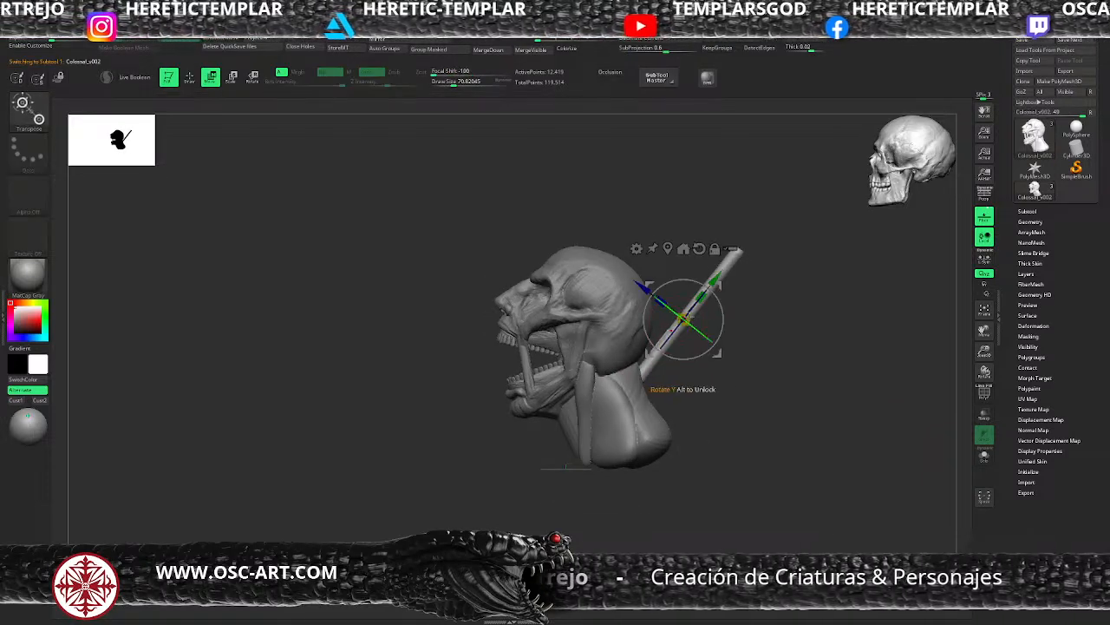
pyautogui.moveTo(717, 280)
pyautogui.mouseDown()
pyautogui.moveTo(744, 242)
pyautogui.moveTo(745, 261)
pyautogui.moveTo(730, 274)
pyautogui.mouseUp()
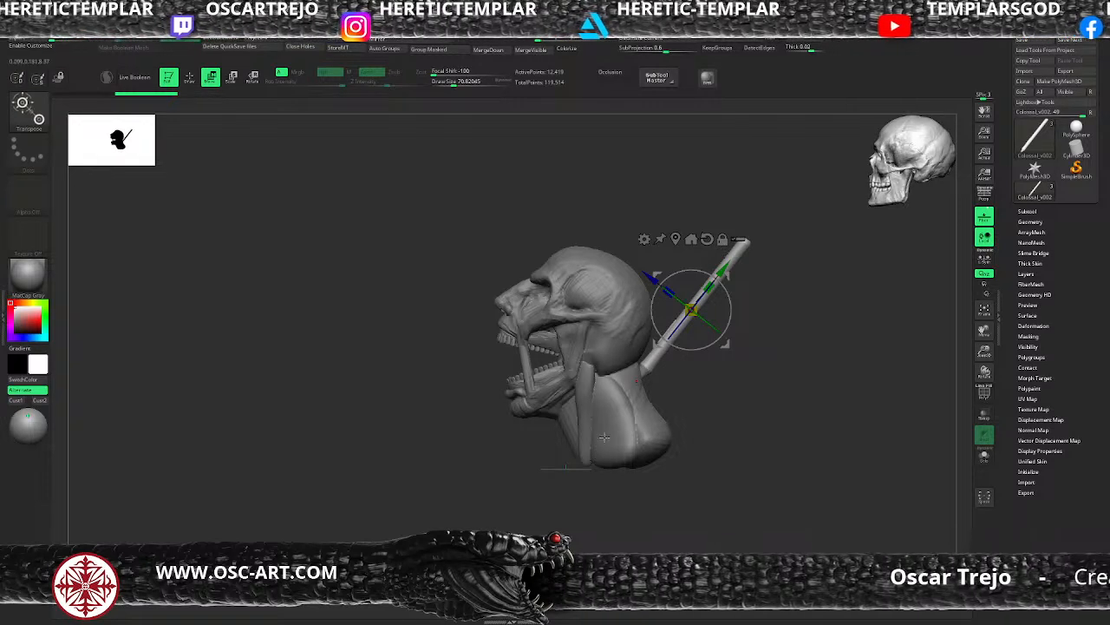
pyautogui.moveTo(548, 486); pyautogui.dragTo(580, 481)
pyautogui.press('q')
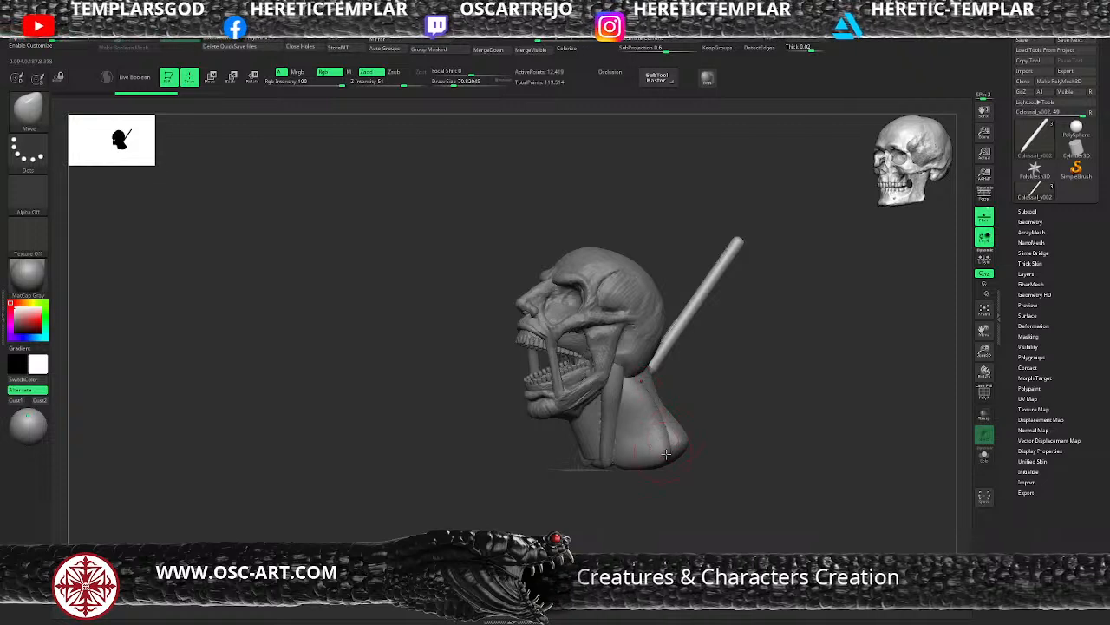
# Select the head again, hide the gums and split them off into their own subtool
pyautogui.moveTo(733, 398)
pyautogui.mouseDown()
pyautogui.moveTo(767, 389)
pyautogui.moveTo(772, 350)
pyautogui.moveTo(714, 354)
pyautogui.moveTo(735, 404)
pyautogui.mouseUp()
pyautogui.keyDown('alt'); pyautogui.click(498, 442); pyautogui.keyUp('alt')
pyautogui.press('s')
pyautogui.click(499, 436)
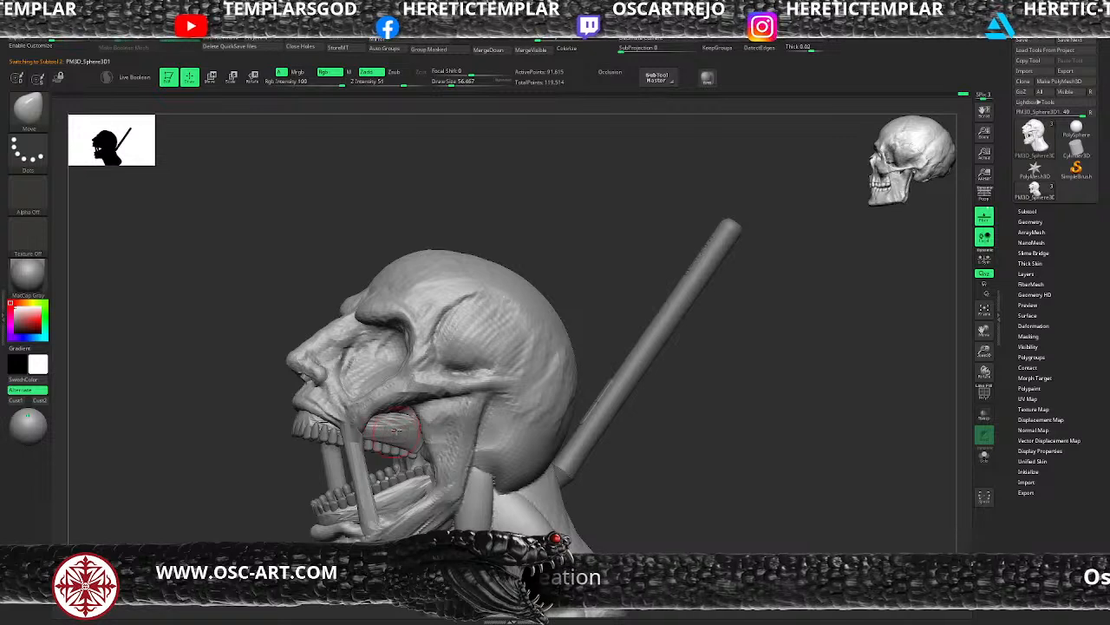
pyautogui.keyDown('ctrl'); pyautogui.keyDown('shift'); pyautogui.click(396, 432); pyautogui.keyUp('shift'); pyautogui.keyUp('ctrl')
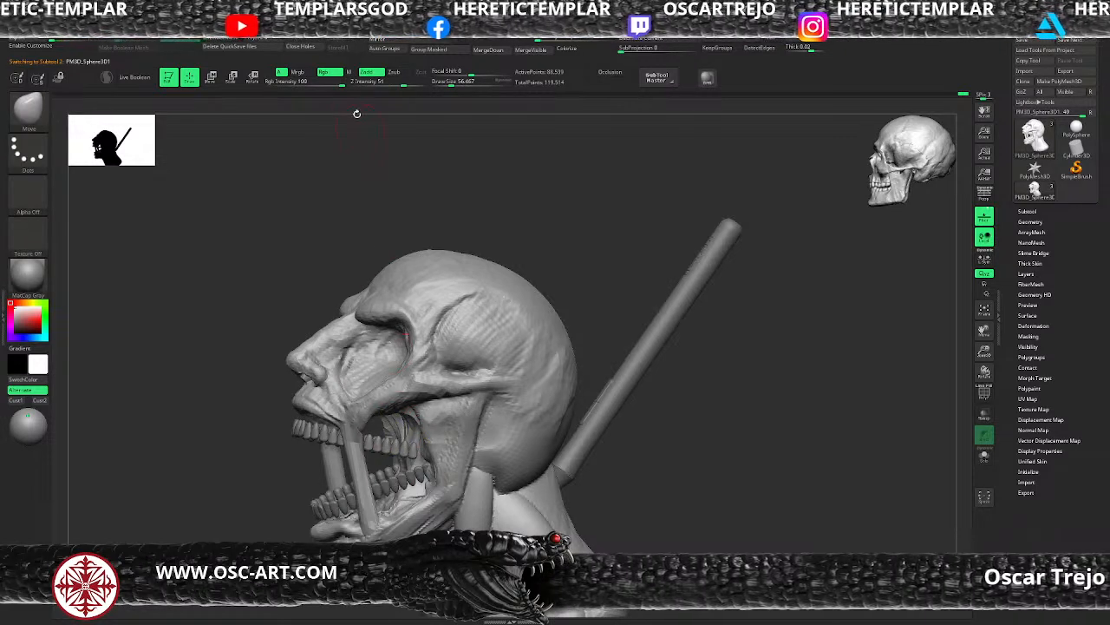
pyautogui.moveTo(345, 255); pyautogui.dragTo(544, 343)
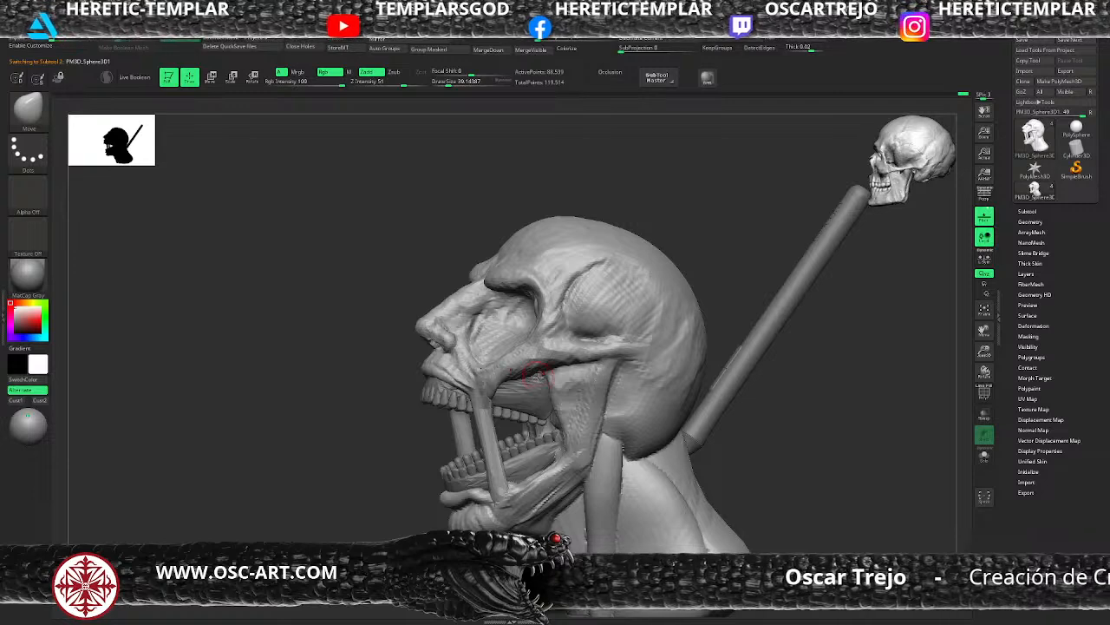
# Smooth the jaw muscle edge behind the upper back teeth and select the separate gums subtool
pyautogui.press('shift')
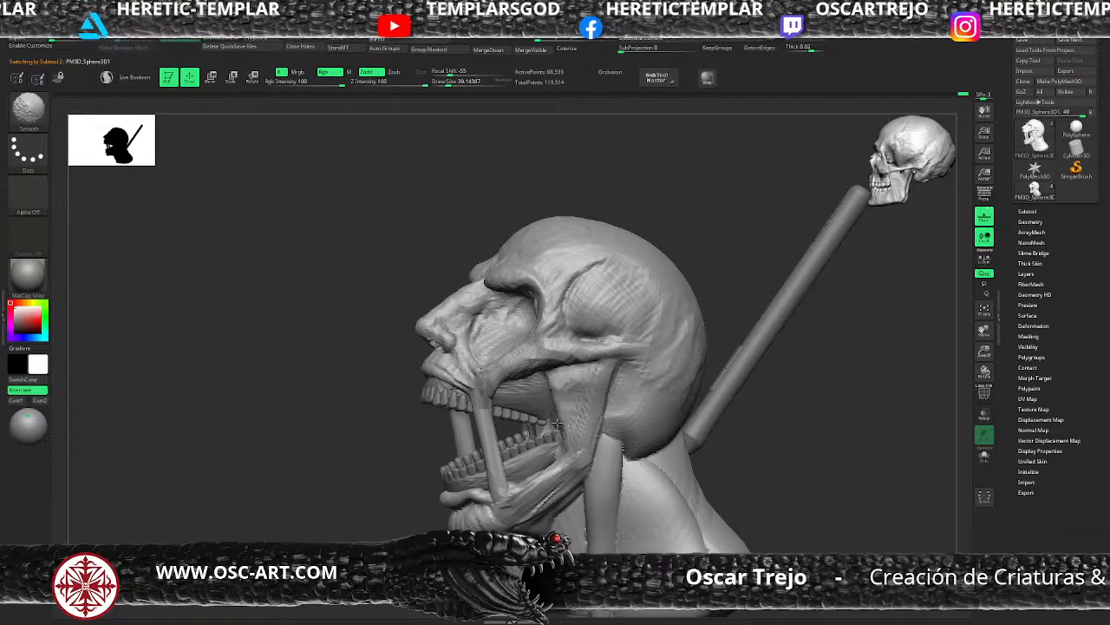
pyautogui.keyDown('shift'); pyautogui.moveTo(557, 423); pyautogui.dragTo(554, 429); pyautogui.keyUp('shift')
pyautogui.press('s')
pyautogui.keyDown('alt'); pyautogui.click(537, 408); pyautogui.keyUp('alt')
pyautogui.moveTo(409, 474)
pyautogui.mouseDown()
pyautogui.moveTo(425, 482)
pyautogui.moveTo(524, 466)
pyautogui.mouseUp()
pyautogui.keyDown('alt'); pyautogui.moveTo(713, 416); pyautogui.dragTo(695, 391); pyautogui.keyUp('alt')
pyautogui.moveTo(683, 327)
pyautogui.keyDown('alt'); pyautogui.mouseDown()
pyautogui.moveTo(669, 331)
pyautogui.moveTo(691, 314)
pyautogui.moveTo(723, 355)
pyautogui.moveTo(706, 353)
pyautogui.mouseUp(); pyautogui.keyUp('alt')
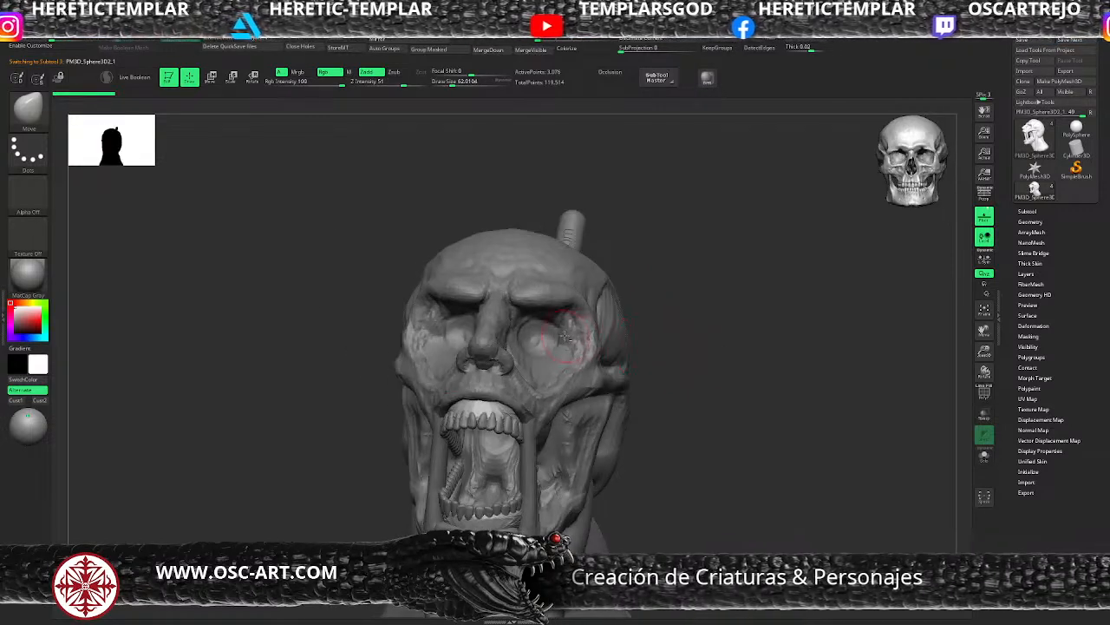
# Select the head and build up the outer area of the eye sockets with the ClayBuildup brush
pyautogui.keyDown('alt'); pyautogui.click(563, 336); pyautogui.keyUp('alt')
pyautogui.press('b')
pyautogui.press('c')
pyautogui.press('b')
pyautogui.press('s')
pyautogui.moveTo(553, 340)
pyautogui.mouseDown()
pyautogui.moveTo(568, 329)
pyautogui.moveTo(528, 321)
pyautogui.moveTo(547, 316)
pyautogui.moveTo(526, 321)
pyautogui.moveTo(570, 329)
pyautogui.mouseUp()
pyautogui.moveTo(665, 334)
pyautogui.mouseDown()
pyautogui.moveTo(703, 342)
pyautogui.moveTo(686, 332)
pyautogui.mouseUp()
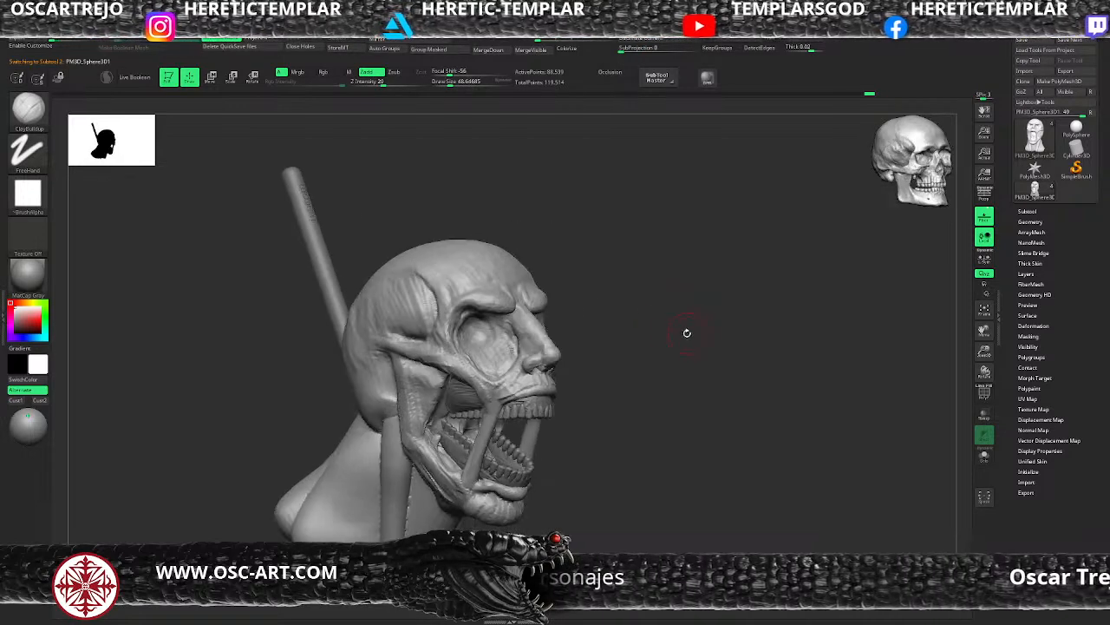
pyautogui.moveTo(541, 353)
pyautogui.mouseDown()
pyautogui.moveTo(639, 315)
pyautogui.moveTo(487, 501)
pyautogui.moveTo(459, 449)
pyautogui.moveTo(594, 378)
pyautogui.mouseUp()
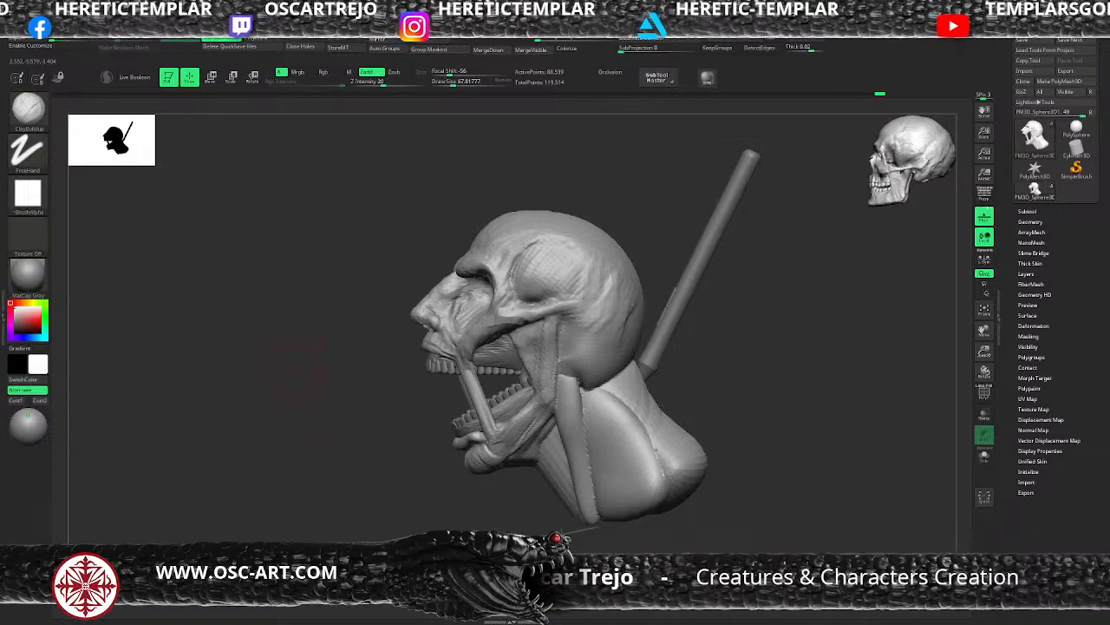
# Insert a mirrored sphere at the ear position behind the cheekbone with the IMM Primitives brush
pyautogui.moveTo(241, 373); pyautogui.dragTo(318, 373)
pyautogui.press('b')
pyautogui.press('m')
pyautogui.press('v')
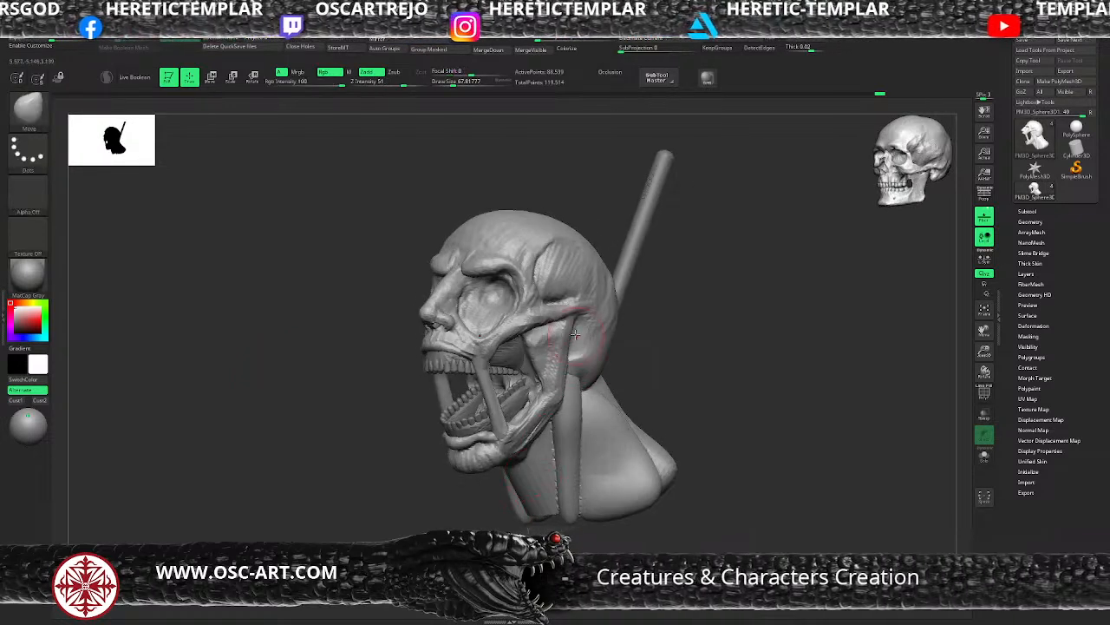
pyautogui.press('b')
pyautogui.press('i')
pyautogui.press('p')
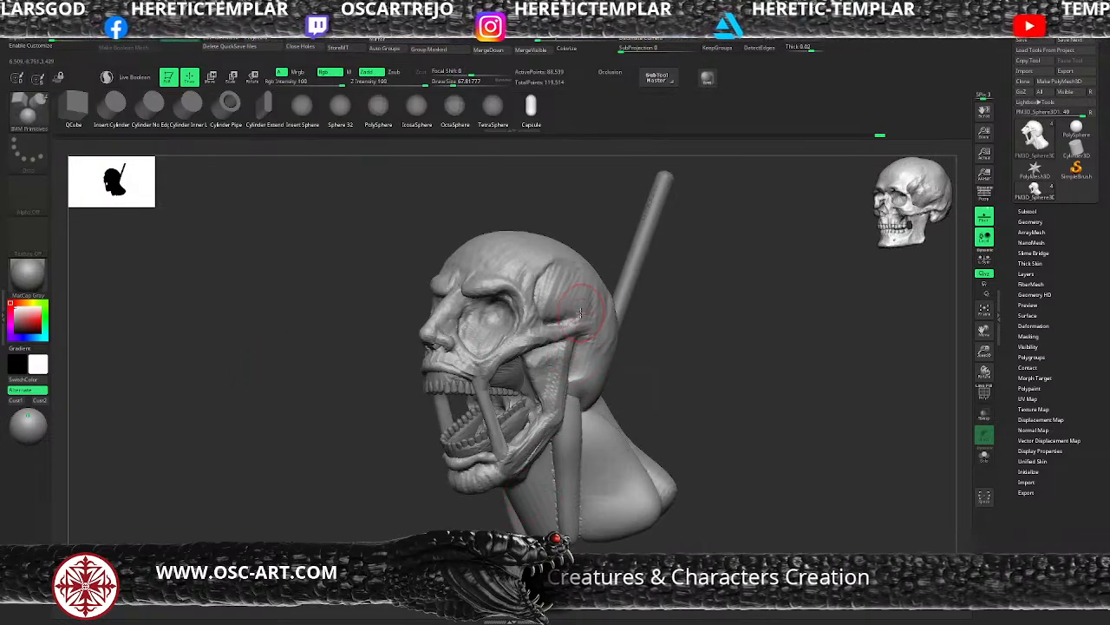
pyautogui.click(302, 108)
pyautogui.moveTo(595, 333); pyautogui.dragTo(606, 361)
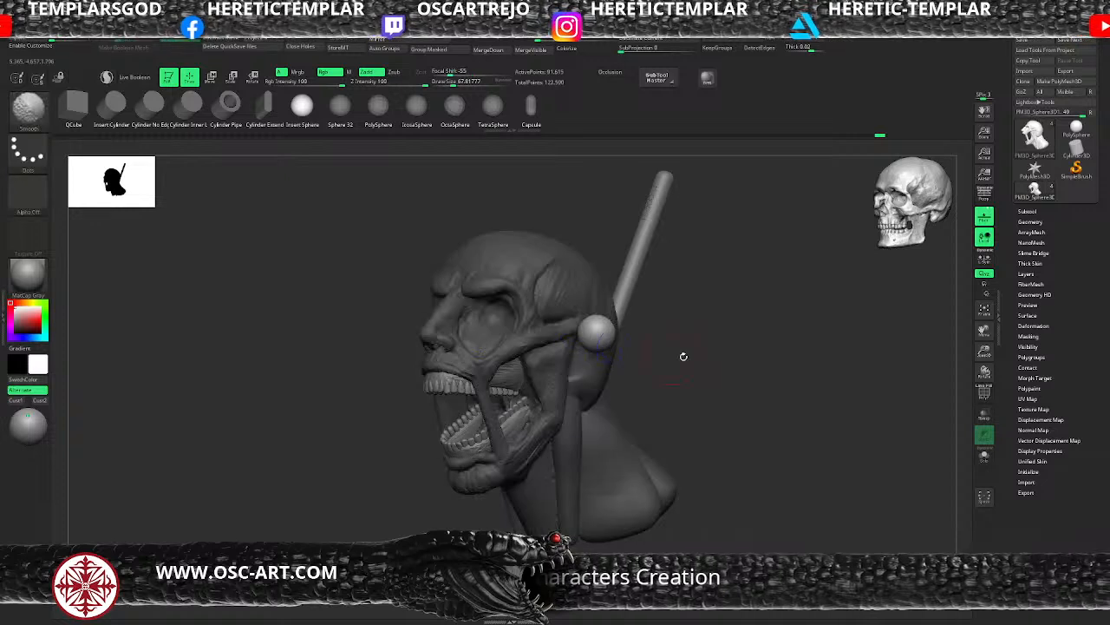
# Flatten the inserted spheres into thin discs and place them at an angle beside the head in the top view
pyautogui.moveTo(685, 355); pyautogui.dragTo(646, 367)
pyautogui.press('w')
pyautogui.keyDown('shift'); pyautogui.moveTo(739, 363); pyautogui.dragTo(683, 421); pyautogui.keyUp('shift')
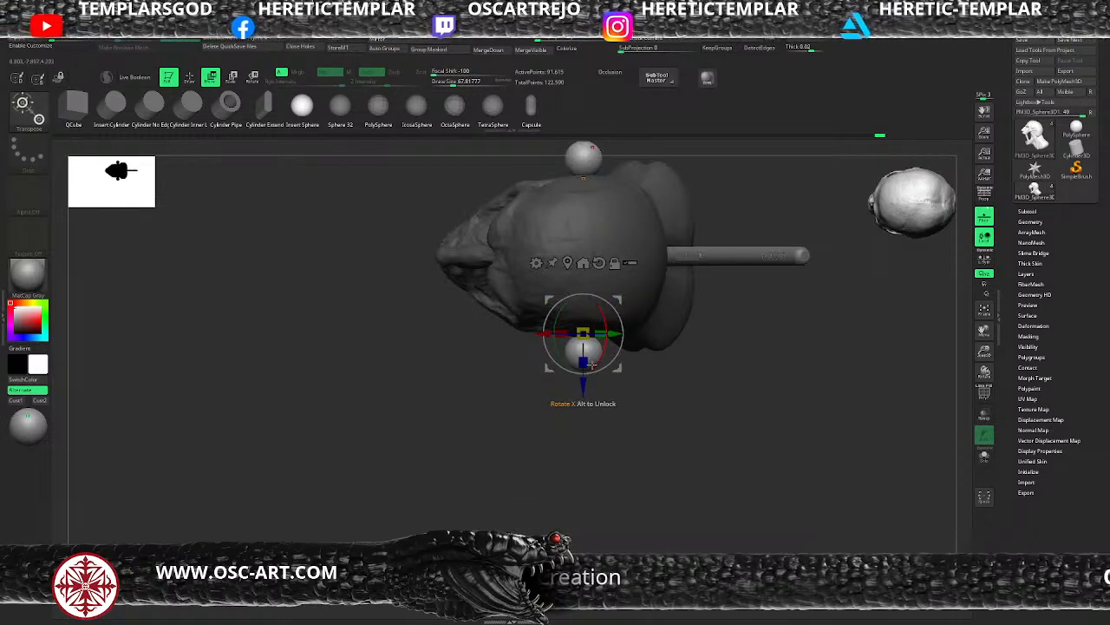
pyautogui.moveTo(587, 364); pyautogui.dragTo(588, 336)
pyautogui.moveTo(584, 385); pyautogui.dragTo(584, 358)
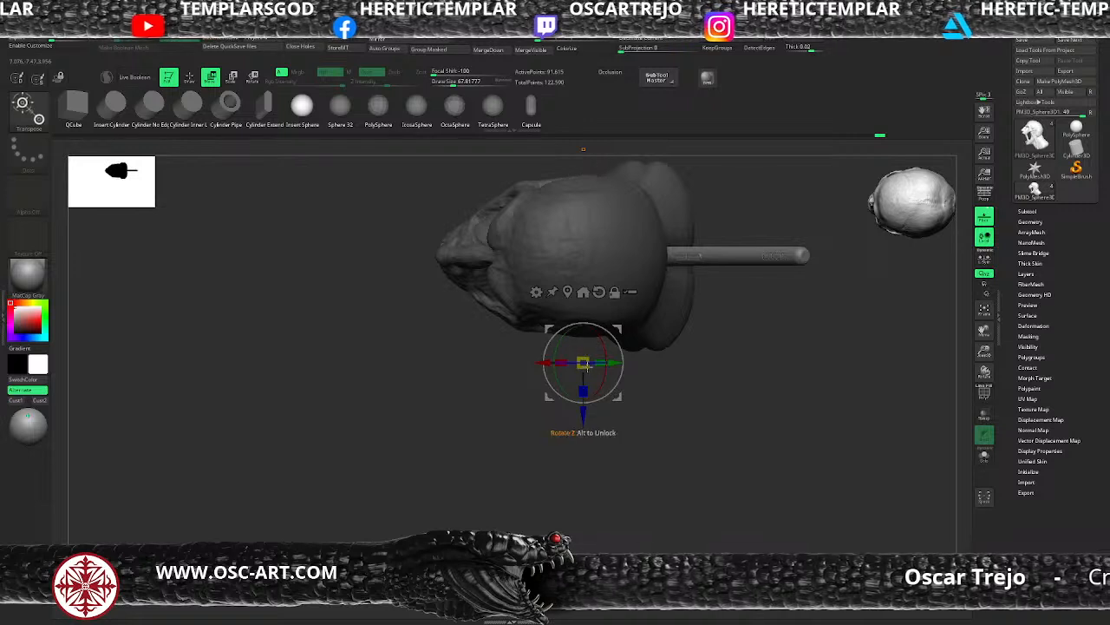
pyautogui.moveTo(584, 411)
pyautogui.mouseDown()
pyautogui.moveTo(584, 456)
pyautogui.moveTo(584, 377)
pyautogui.moveTo(615, 349)
pyautogui.moveTo(618, 380)
pyautogui.moveTo(596, 395)
pyautogui.mouseUp()
pyautogui.press('q')
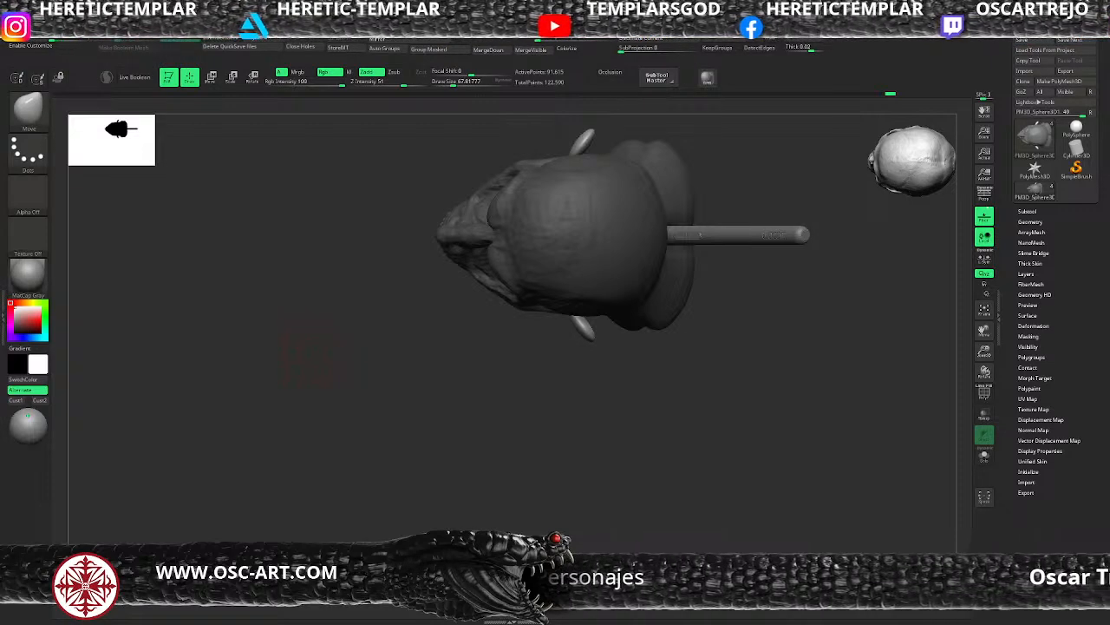
# Stretch the flattened discs into an ear outline in profile with the Move brush
pyautogui.moveTo(519, 536); pyautogui.dragTo(433, 483)
pyautogui.moveTo(434, 486)
pyautogui.mouseDown()
pyautogui.moveTo(570, 492)
pyautogui.moveTo(632, 479)
pyautogui.moveTo(540, 408)
pyautogui.mouseUp()
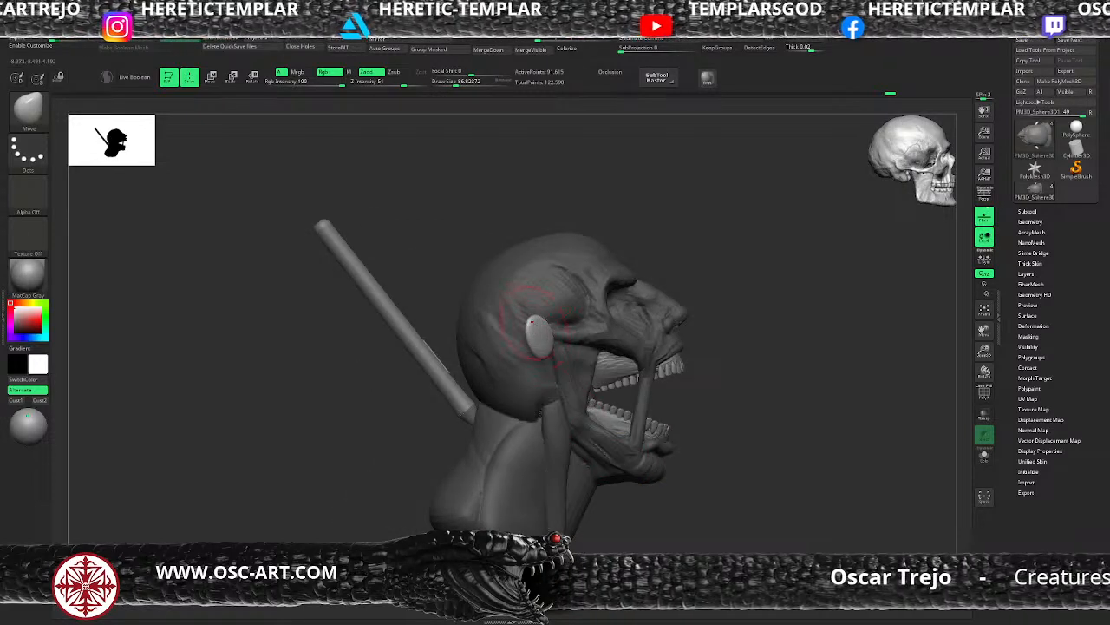
pyautogui.press('s')
pyautogui.moveTo(532, 322)
pyautogui.mouseDown()
pyautogui.moveTo(558, 331)
pyautogui.moveTo(553, 322)
pyautogui.moveTo(558, 391)
pyautogui.mouseUp()
pyautogui.moveTo(731, 374); pyautogui.dragTo(646, 377)
pyautogui.press('s')
# Refine the ears' thickness and contour from the front with the Move brush, tapering them toward the lobes
pyautogui.moveTo(796, 355); pyautogui.dragTo(716, 360)
pyautogui.press('s')
pyautogui.moveTo(577, 375); pyautogui.dragTo(580, 374)
pyautogui.moveTo(561, 361)
pyautogui.mouseDown()
pyautogui.moveTo(573, 367)
pyautogui.moveTo(551, 357)
pyautogui.moveTo(557, 325)
pyautogui.mouseUp()
pyautogui.press('s')
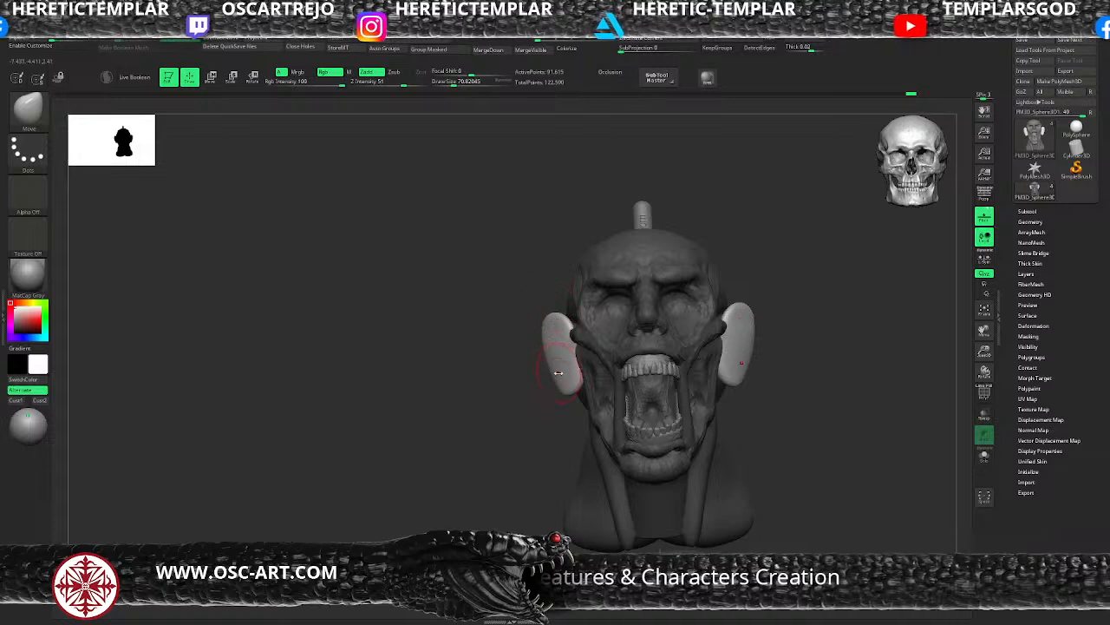
pyautogui.press('s')
pyautogui.moveTo(503, 385)
pyautogui.mouseDown()
pyautogui.moveTo(552, 384)
pyautogui.moveTo(557, 371)
pyautogui.moveTo(572, 391)
pyautogui.moveTo(564, 383)
pyautogui.mouseUp()
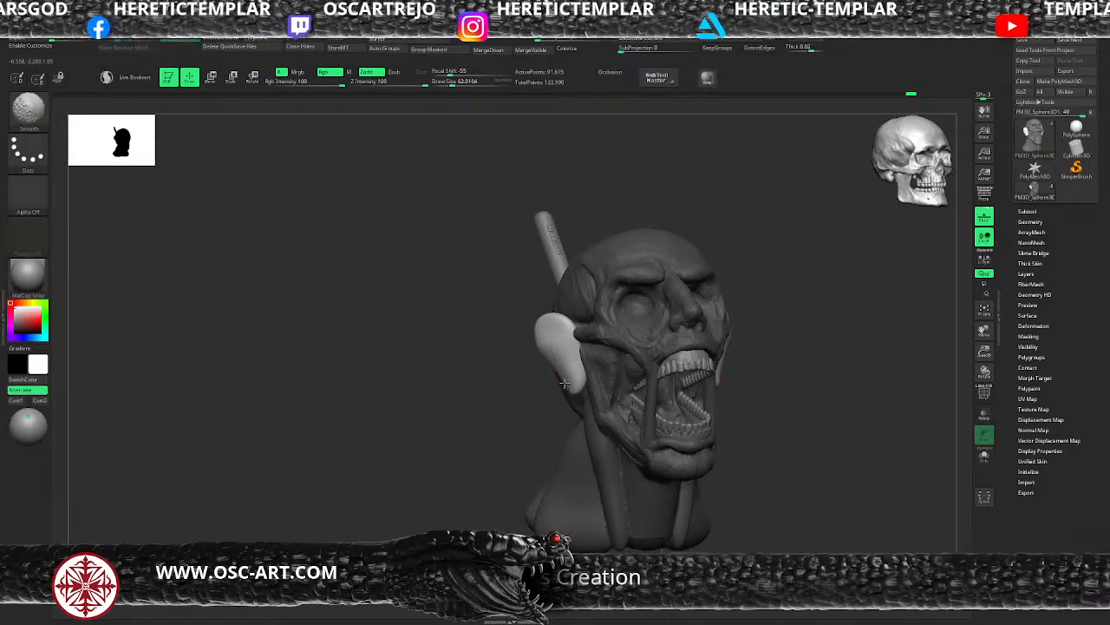
# Sculpt the back of the ears and carve their inner hollow with the ClayBuildup brush
pyautogui.moveTo(660, 347)
pyautogui.mouseDown()
pyautogui.moveTo(676, 324)
pyautogui.moveTo(677, 340)
pyautogui.moveTo(673, 326)
pyautogui.mouseUp()
pyautogui.press('b')
pyautogui.press('c')
pyautogui.press('b')
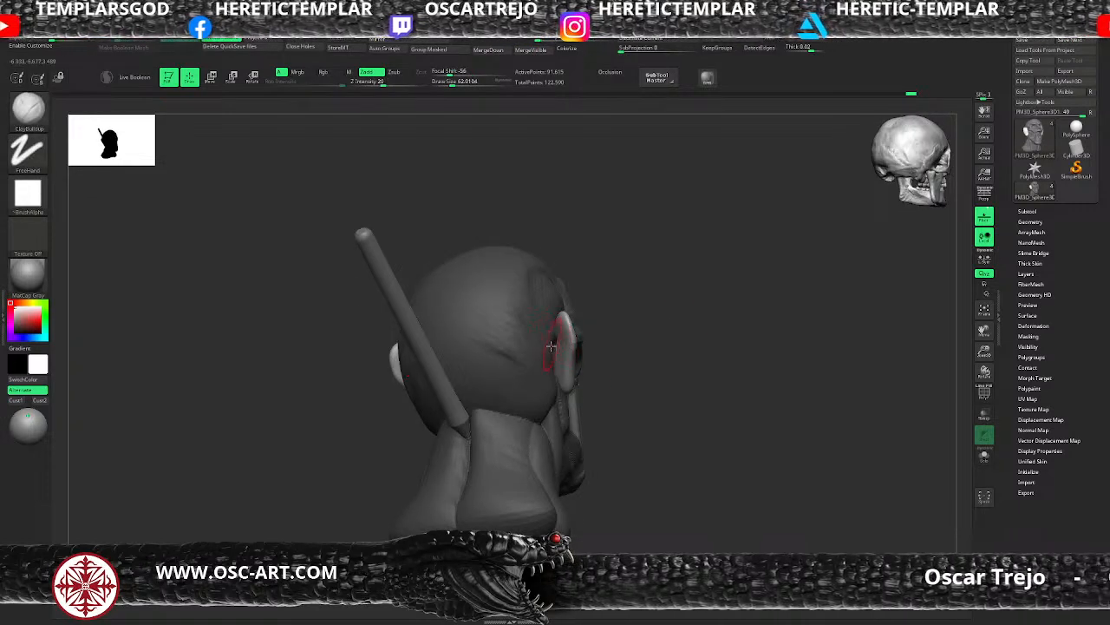
pyautogui.moveTo(555, 332); pyautogui.dragTo(560, 367)
pyautogui.moveTo(662, 356)
pyautogui.mouseDown()
pyautogui.moveTo(609, 360)
pyautogui.moveTo(557, 342)
pyautogui.moveTo(569, 361)
pyautogui.mouseUp()
pyautogui.press('[')
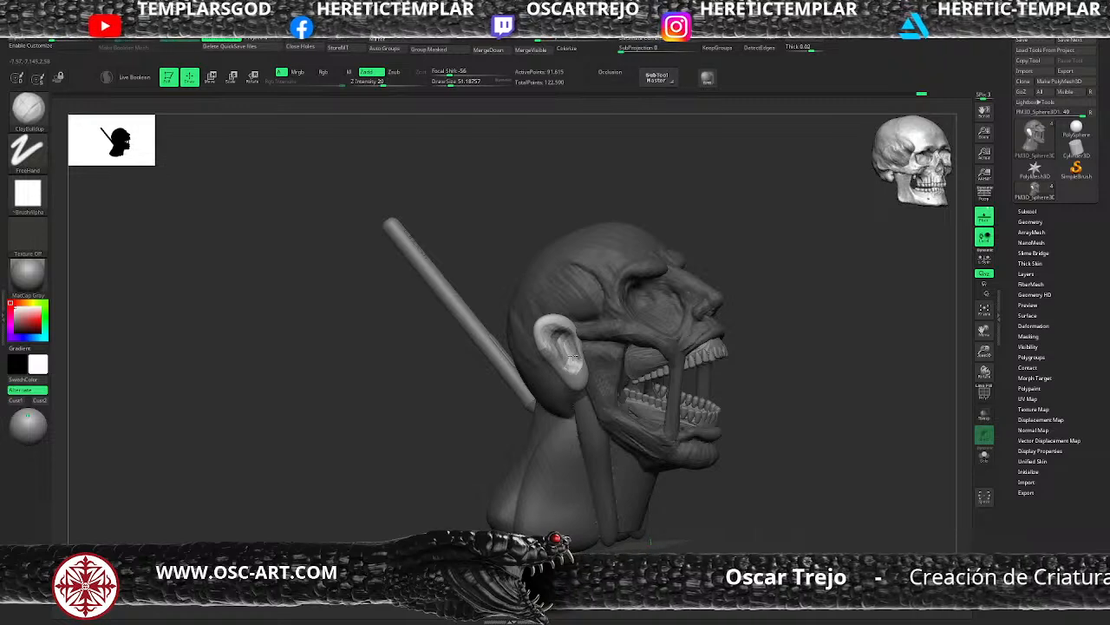
# Smooth the ear hollow and refine the ears' front and back surfaces with the ClayBuildup brush
pyautogui.keyDown('shift'); pyautogui.moveTo(579, 362); pyautogui.dragTo(568, 354); pyautogui.keyUp('shift')
pyautogui.moveTo(772, 300); pyautogui.dragTo(668, 312)
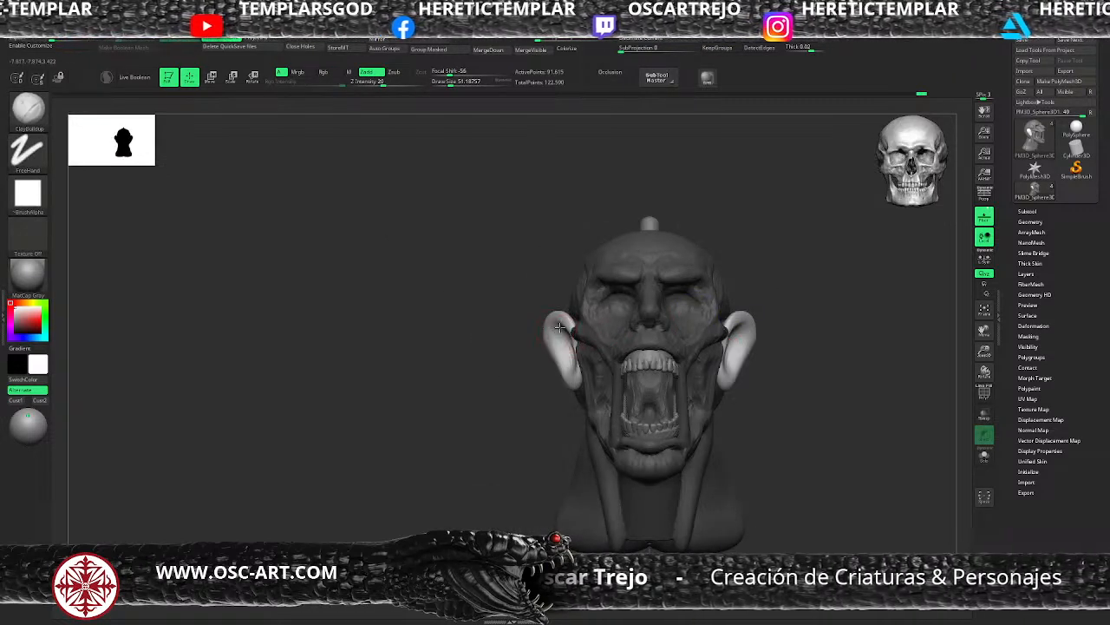
pyautogui.moveTo(560, 326); pyautogui.dragTo(564, 364)
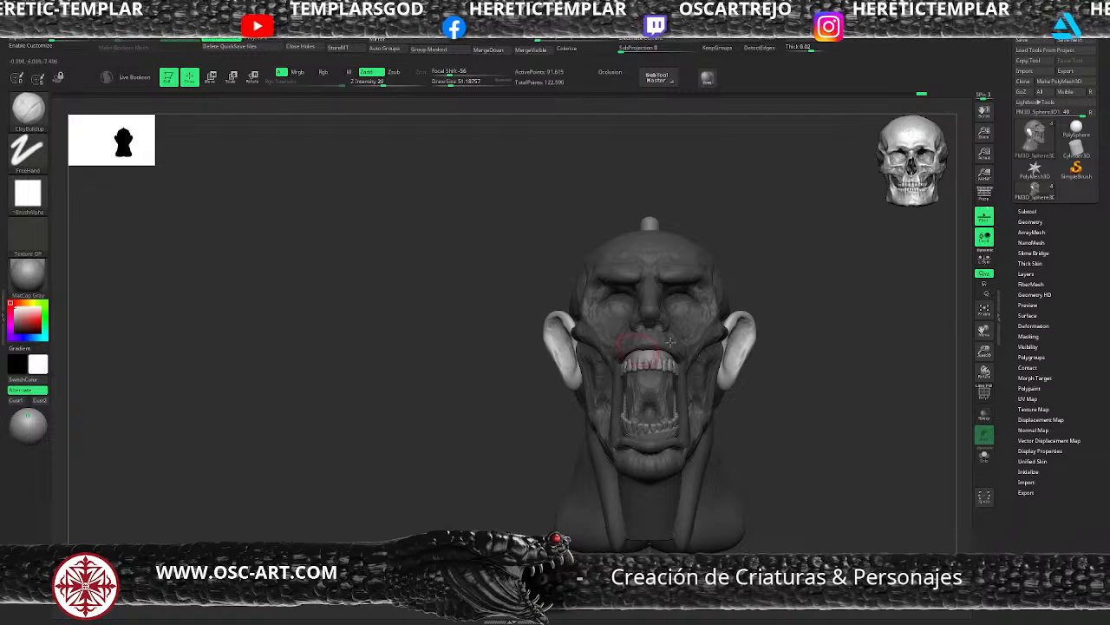
pyautogui.moveTo(785, 327); pyautogui.dragTo(434, 367)
pyautogui.moveTo(378, 342); pyautogui.dragTo(380, 371)
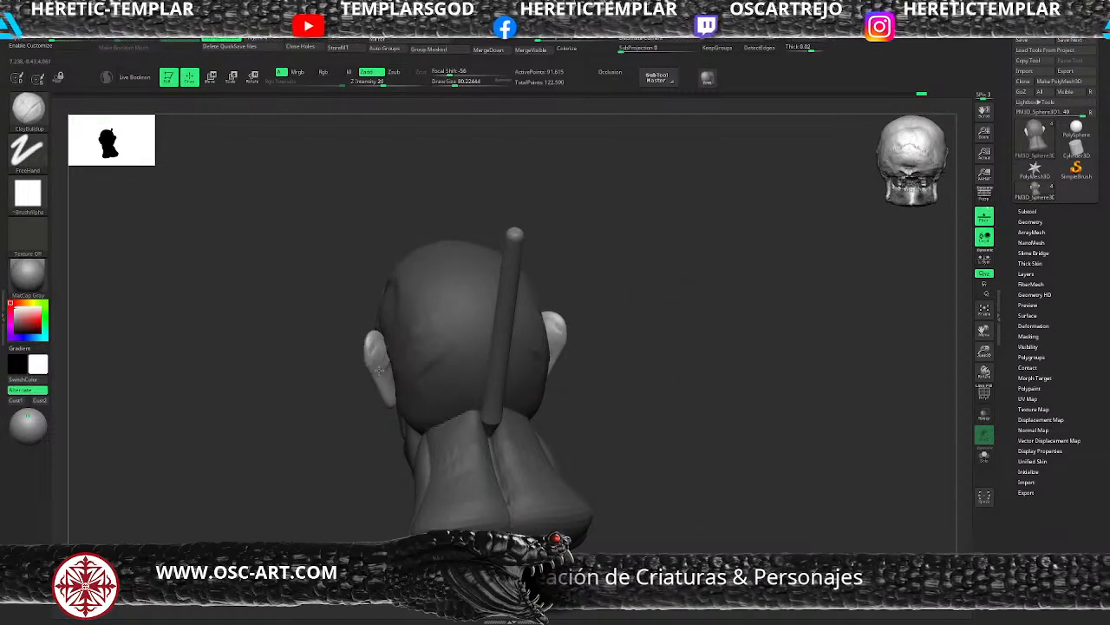
pyautogui.moveTo(407, 419); pyautogui.dragTo(456, 449, button='right')
pyautogui.moveTo(491, 379); pyautogui.dragTo(633, 372, button='right')
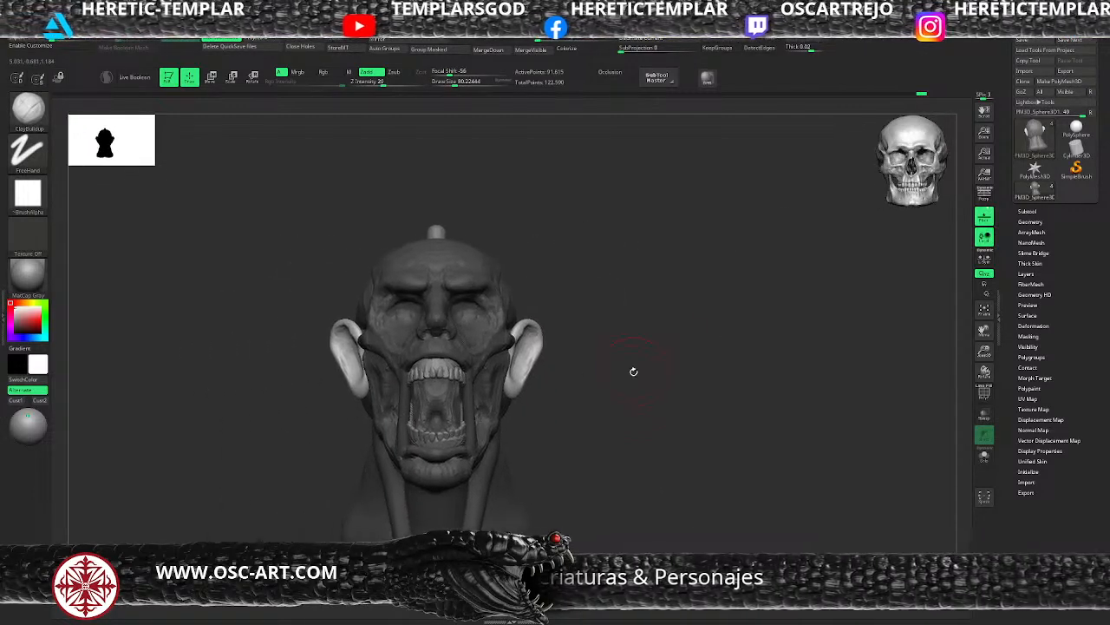
# Rotate the ears with the transform gizmo in the side view
pyautogui.press('b')
pyautogui.press('m')
pyautogui.press('v')
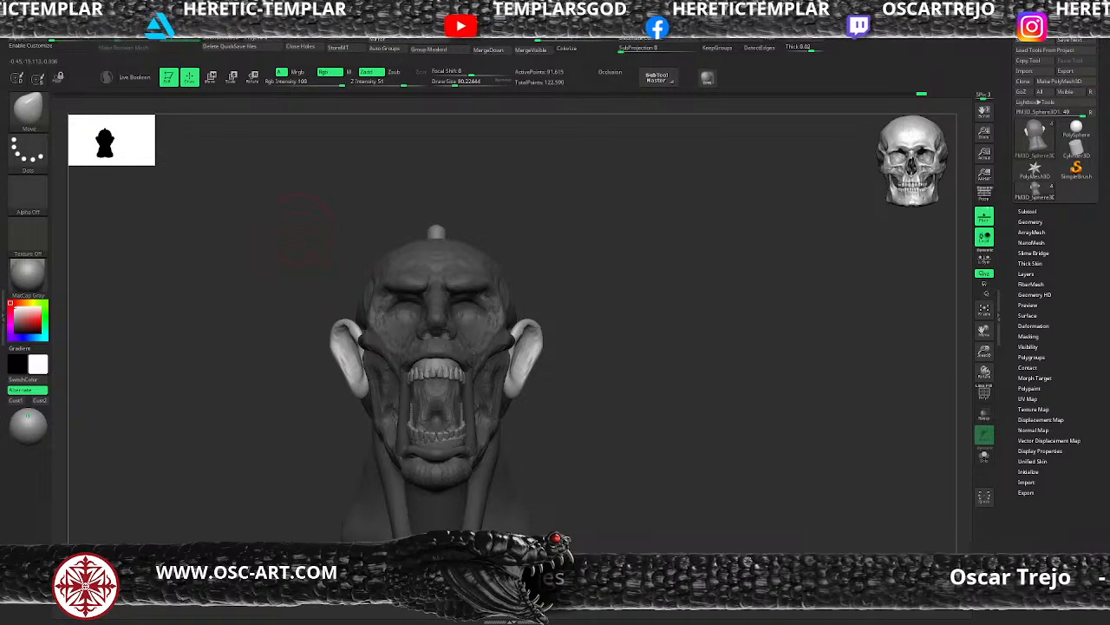
pyautogui.moveTo(607, 390); pyautogui.dragTo(486, 390, button='right')
pyautogui.press('w')
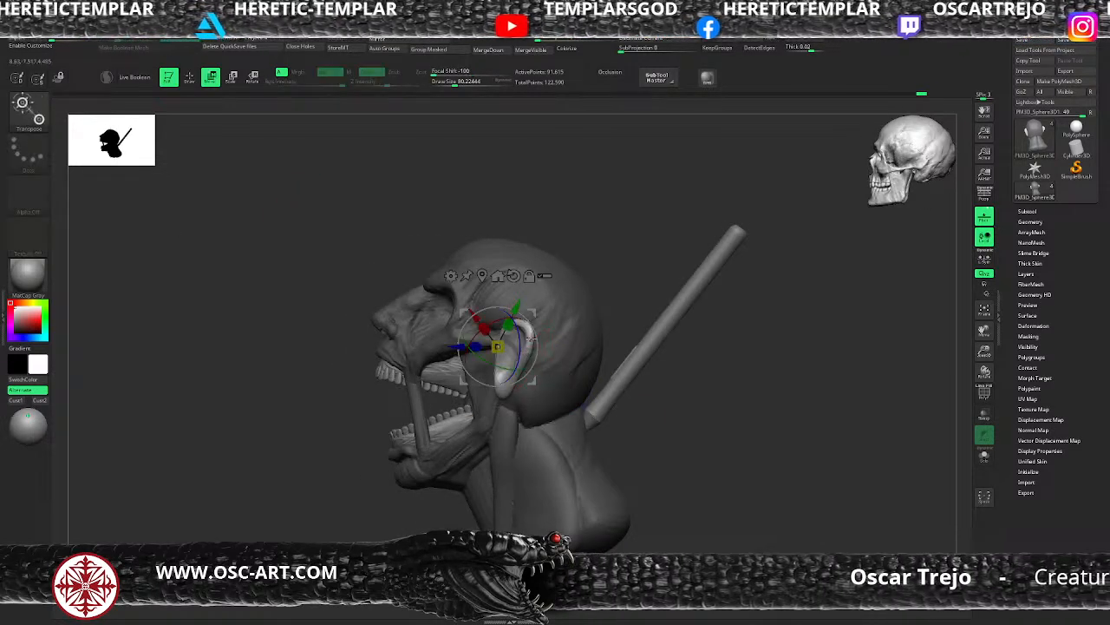
pyautogui.moveTo(539, 345); pyautogui.dragTo(543, 313)
pyautogui.press('q')
# Push the ears closer to the head from the front with a larger Move brush
pyautogui.moveTo(391, 406); pyautogui.dragTo(488, 412, button='right')
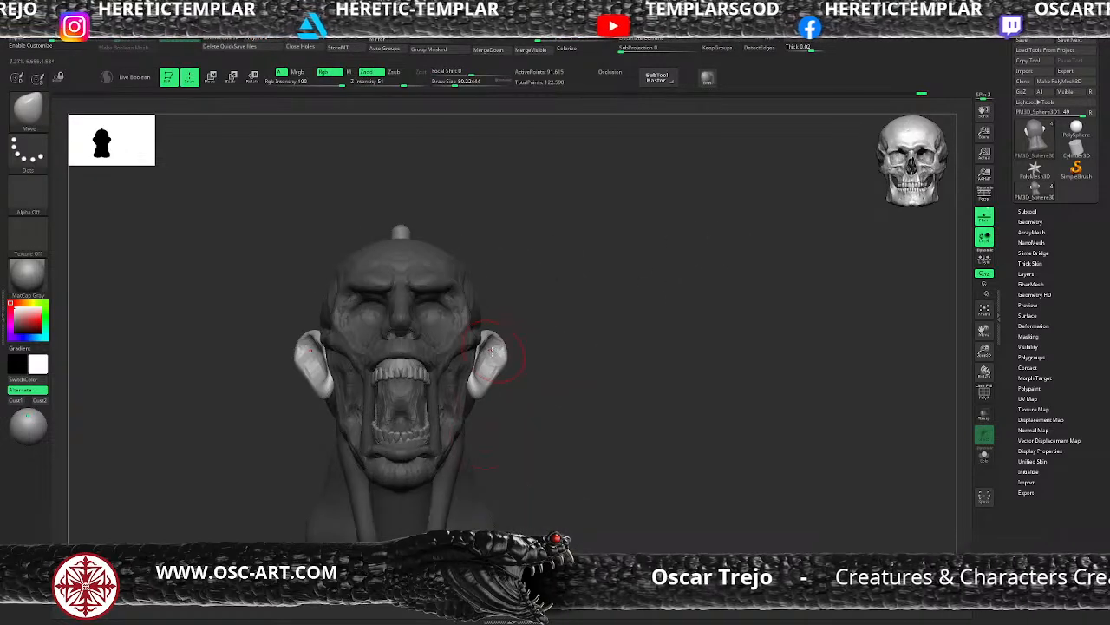
pyautogui.moveTo(491, 351); pyautogui.dragTo(486, 351)
pyautogui.press('s')
pyautogui.moveTo(487, 353); pyautogui.dragTo(478, 348)
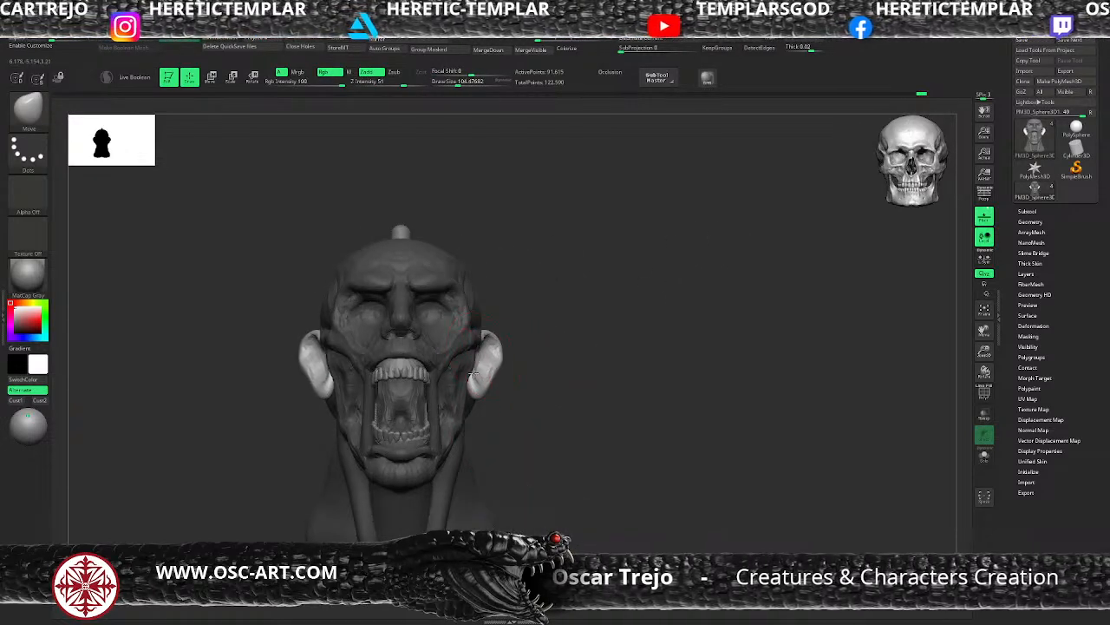
pyautogui.press('s')
pyautogui.moveTo(494, 390); pyautogui.dragTo(479, 392)
# Reshape the ear's outline and front edge in profile with the Move brush at varied sizes
pyautogui.moveTo(548, 383); pyautogui.dragTo(472, 384, button='right')
pyautogui.press('s')
pyautogui.moveTo(513, 383)
pyautogui.mouseDown()
pyautogui.moveTo(531, 360)
pyautogui.moveTo(510, 354)
pyautogui.mouseUp()
pyautogui.press('s')
pyautogui.press('s')
pyautogui.moveTo(503, 351); pyautogui.dragTo(498, 352)
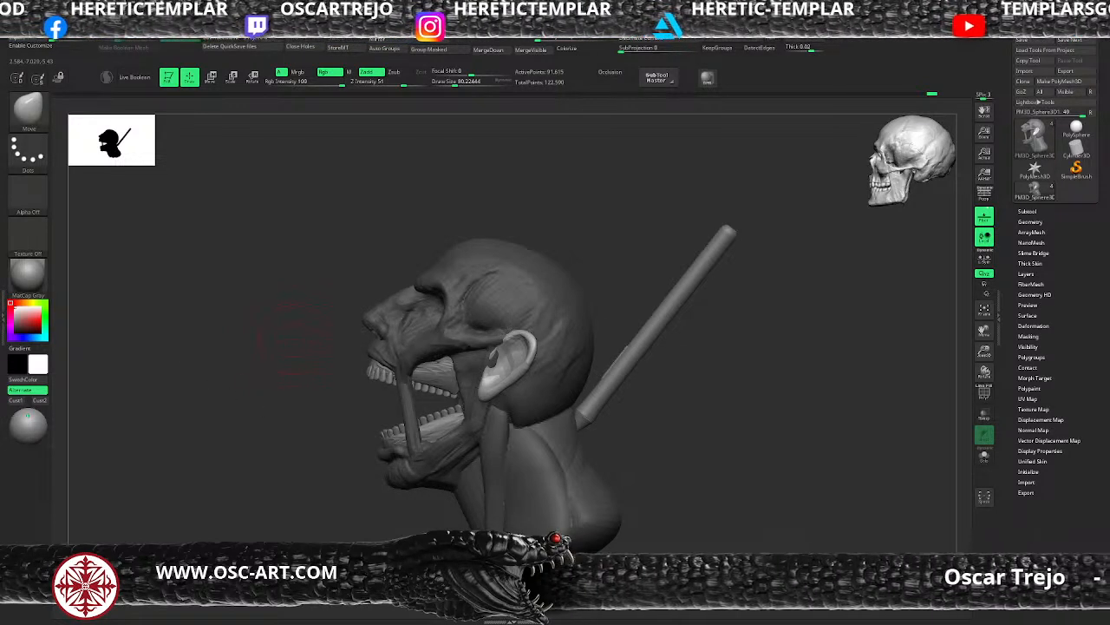
# Recenter the transform gizmo on the ears and adjust their orientation and placement using the side and top views
pyautogui.moveTo(299, 340); pyautogui.dragTo(550, 445)
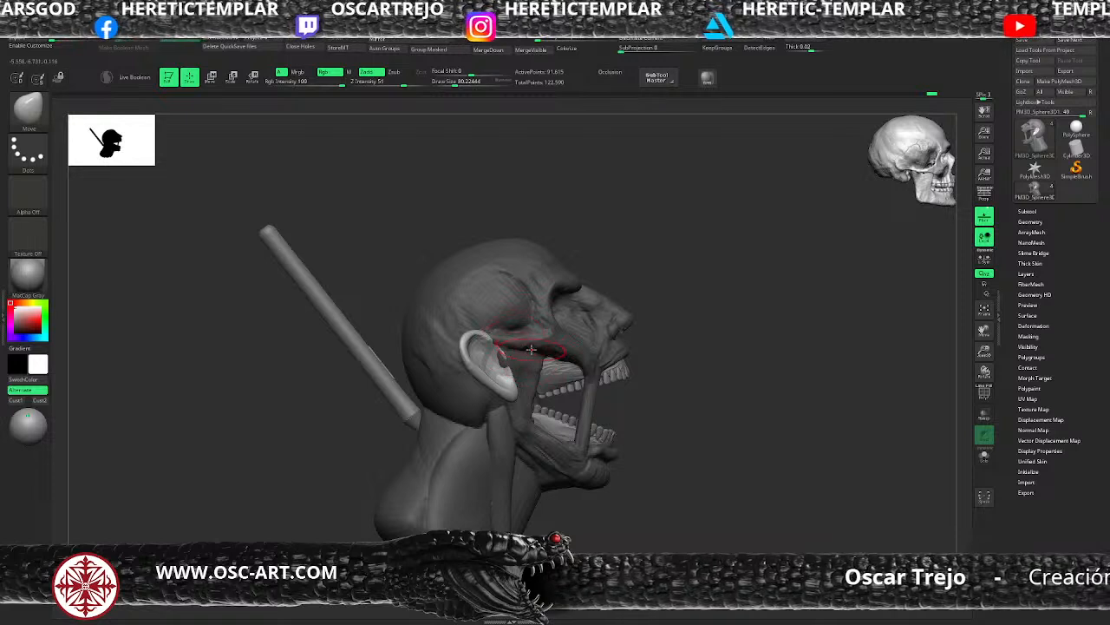
pyautogui.press('w')
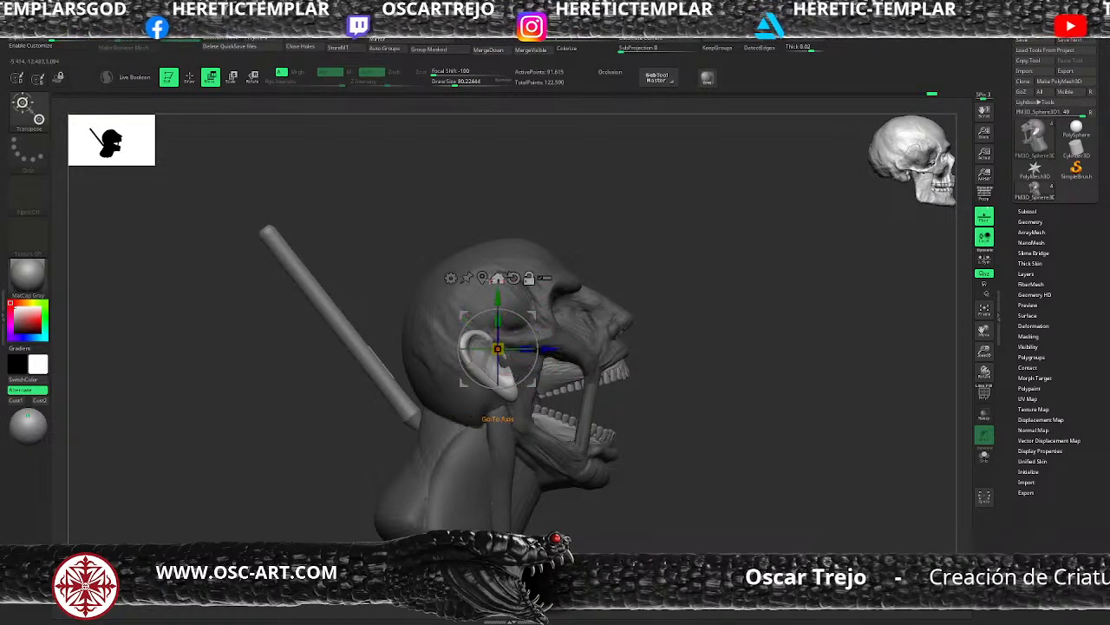
pyautogui.click(483, 277)
pyautogui.moveTo(516, 336); pyautogui.dragTo(510, 320)
pyautogui.press('q')
pyautogui.moveTo(677, 299)
pyautogui.mouseDown()
pyautogui.moveTo(624, 313)
pyautogui.moveTo(620, 367)
pyautogui.moveTo(598, 398)
pyautogui.mouseUp()
pyautogui.press('w')
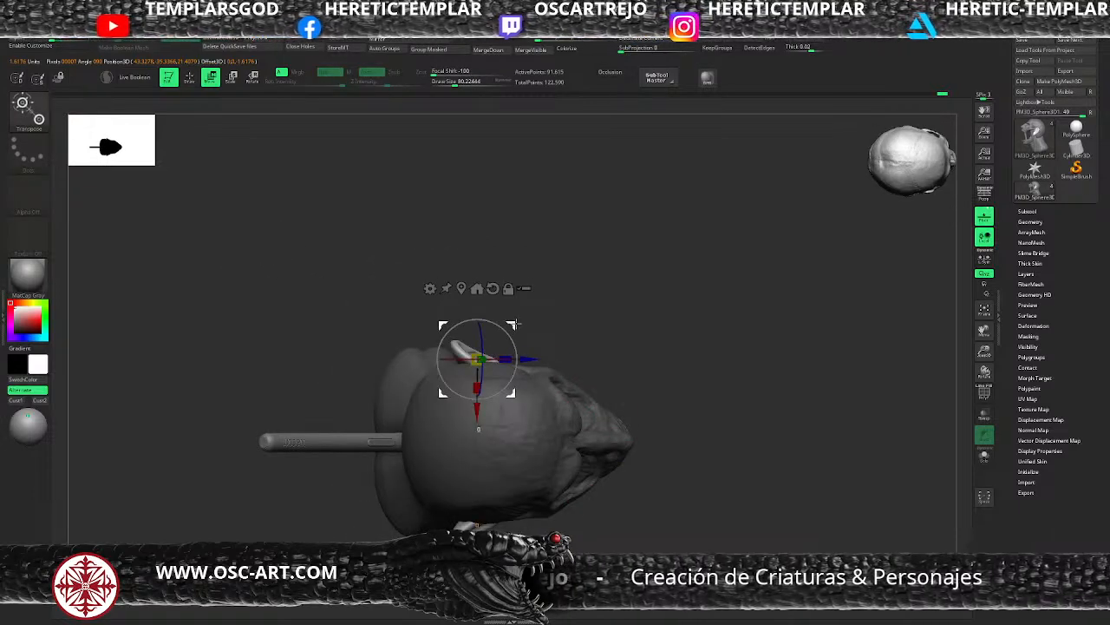
pyautogui.press('q')
# Refine the ears' fit against the head with a smaller Move brush and clear the mask from the head
pyautogui.moveTo(622, 307)
pyautogui.keyDown('alt'); pyautogui.mouseDown()
pyautogui.moveTo(671, 296)
pyautogui.moveTo(662, 241)
pyautogui.moveTo(634, 292)
pyautogui.moveTo(555, 345)
pyautogui.mouseUp(); pyautogui.keyUp('alt')
pyautogui.hotkey('ctrl', 'h')
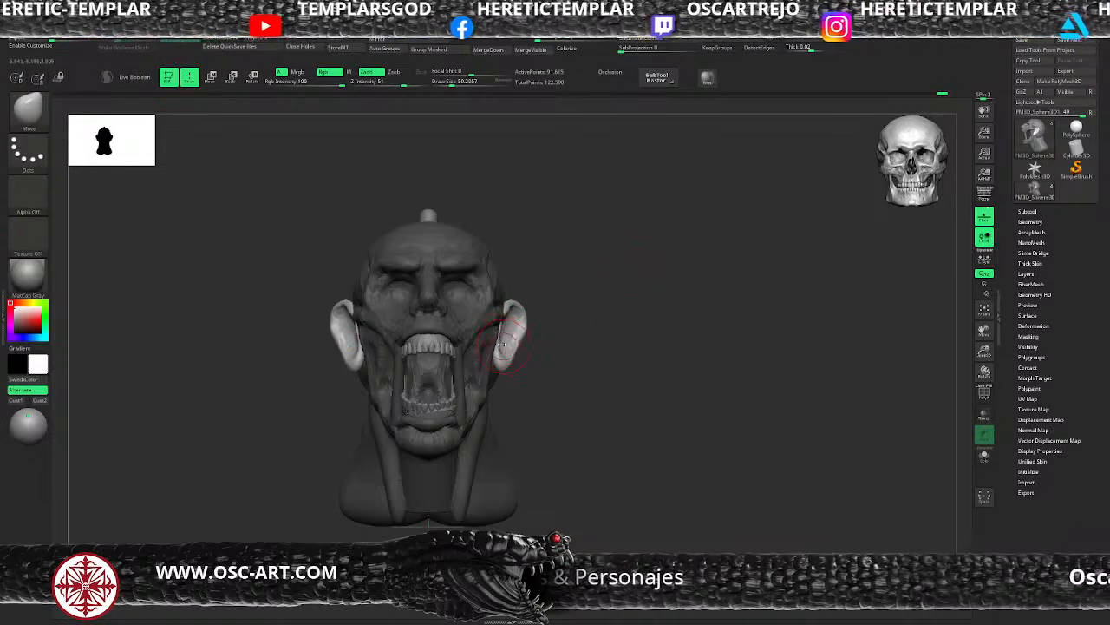
pyautogui.moveTo(570, 307); pyautogui.dragTo(510, 327)
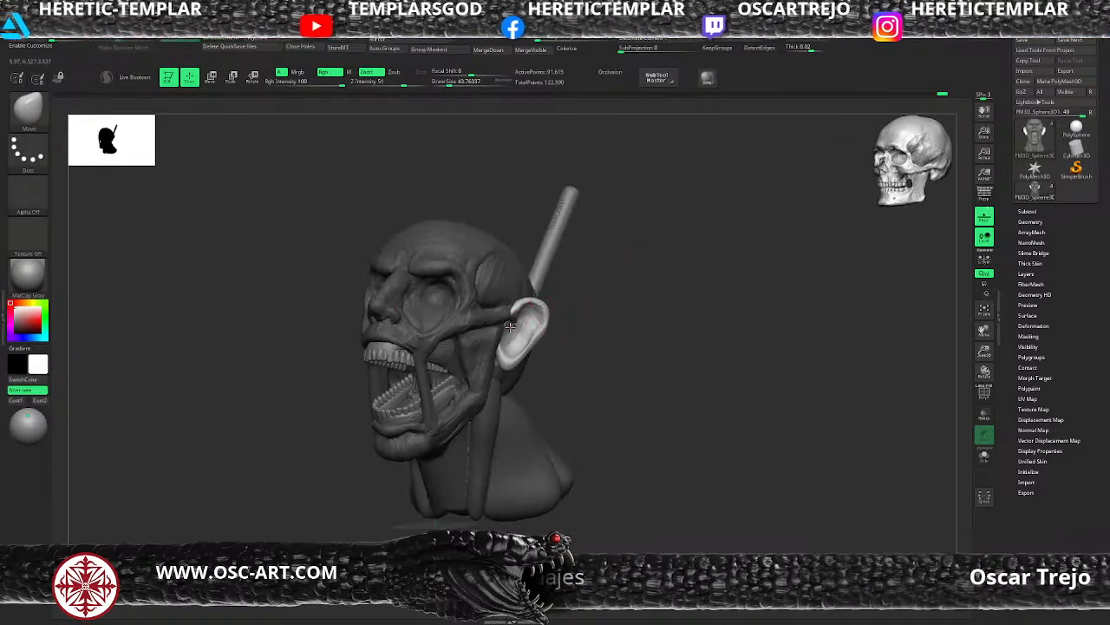
pyautogui.press('b')
pyautogui.press('d')
pyautogui.press('s')
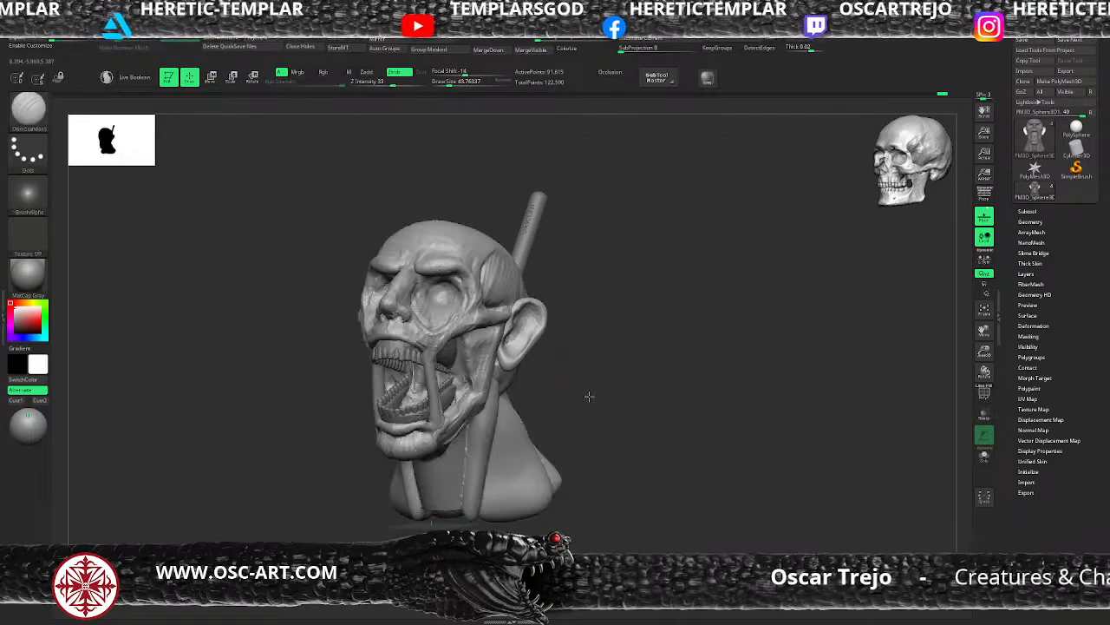
# Build up vertical muscle fibres on the front, sides and back of the neck with the ClayBuildup brush
pyautogui.moveTo(587, 396)
pyautogui.mouseDown()
pyautogui.moveTo(634, 313)
pyautogui.moveTo(552, 334)
pyautogui.mouseUp()
pyautogui.press('b')
pyautogui.press('c')
pyautogui.press('b')
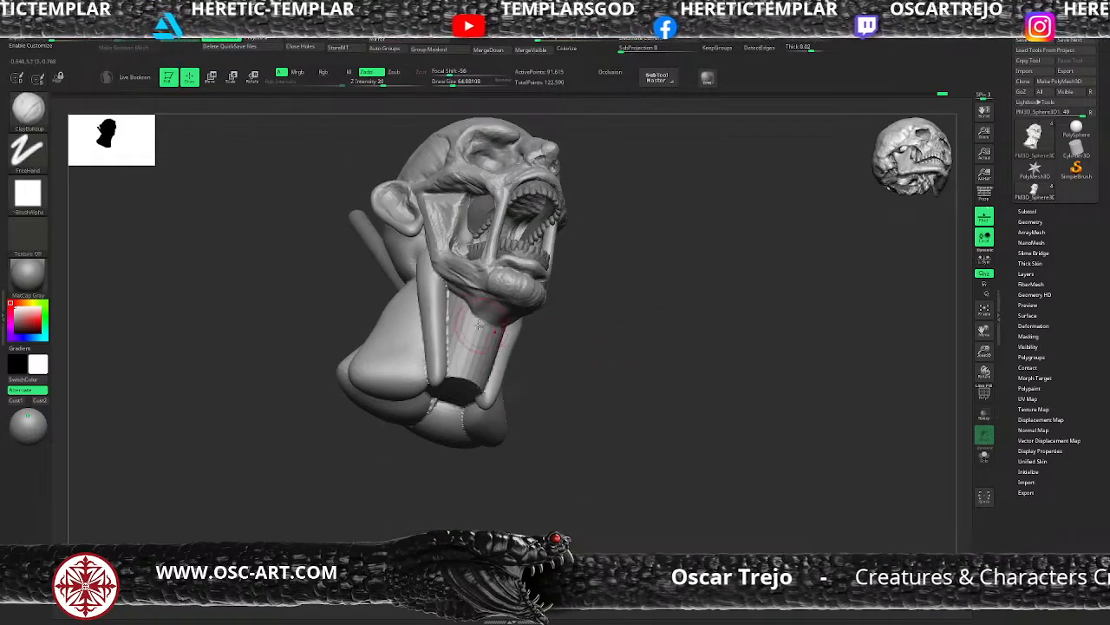
pyautogui.moveTo(468, 329)
pyautogui.mouseDown()
pyautogui.moveTo(451, 302)
pyautogui.moveTo(453, 334)
pyautogui.moveTo(482, 347)
pyautogui.moveTo(468, 354)
pyautogui.mouseUp()
pyautogui.moveTo(660, 348)
pyautogui.mouseDown()
pyautogui.moveTo(556, 371)
pyautogui.moveTo(580, 324)
pyautogui.moveTo(573, 388)
pyautogui.moveTo(588, 397)
pyautogui.moveTo(577, 337)
pyautogui.moveTo(560, 408)
pyautogui.moveTo(540, 365)
pyautogui.moveTo(527, 408)
pyautogui.moveTo(549, 414)
pyautogui.moveTo(583, 339)
pyautogui.moveTo(593, 382)
pyautogui.moveTo(599, 303)
pyautogui.moveTo(639, 354)
pyautogui.moveTo(594, 347)
pyautogui.moveTo(592, 304)
pyautogui.moveTo(612, 403)
pyautogui.moveTo(618, 334)
pyautogui.moveTo(624, 416)
pyautogui.moveTo(632, 314)
pyautogui.mouseUp()
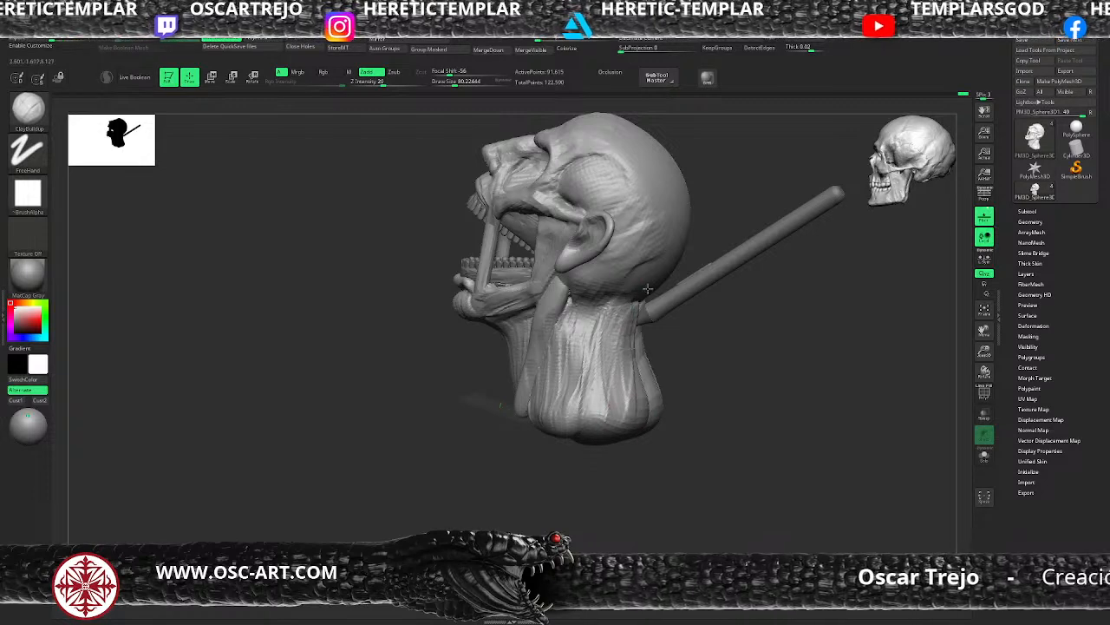
pyautogui.moveTo(572, 456); pyautogui.dragTo(575, 442)
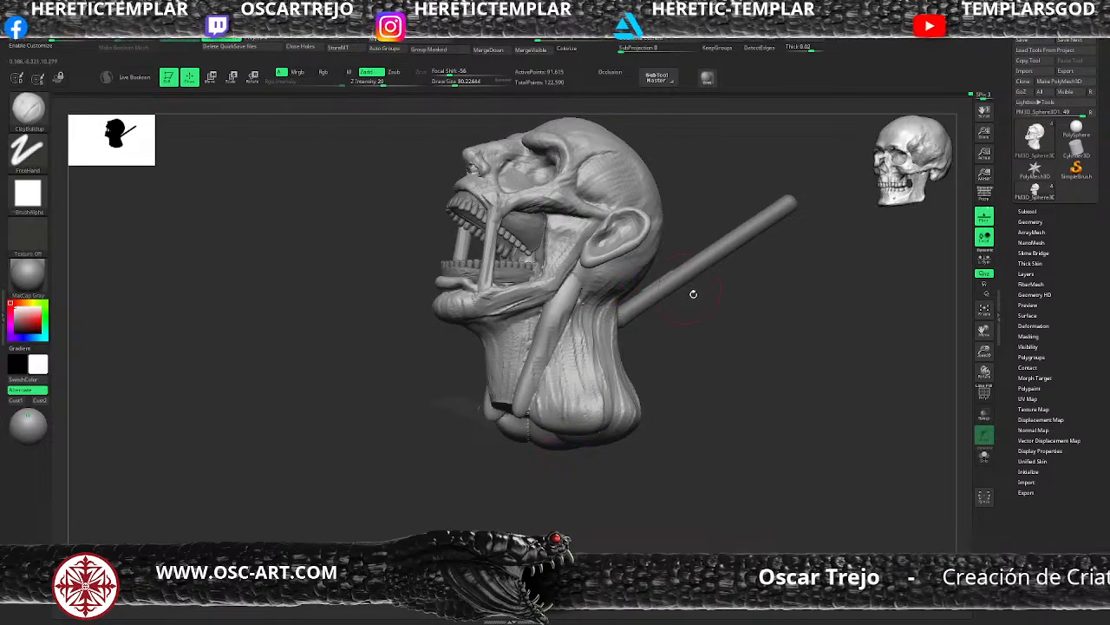
pyautogui.moveTo(693, 294)
pyautogui.keyDown('alt'); pyautogui.mouseDown()
pyautogui.moveTo(703, 322)
pyautogui.moveTo(697, 287)
pyautogui.moveTo(649, 310)
pyautogui.mouseUp(); pyautogui.keyUp('alt')
# Adjust the side contours of the head around the ears and cheeks from the front with the Move brush at varied sizes
pyautogui.press('b')
pyautogui.press('m')
pyautogui.press('v')
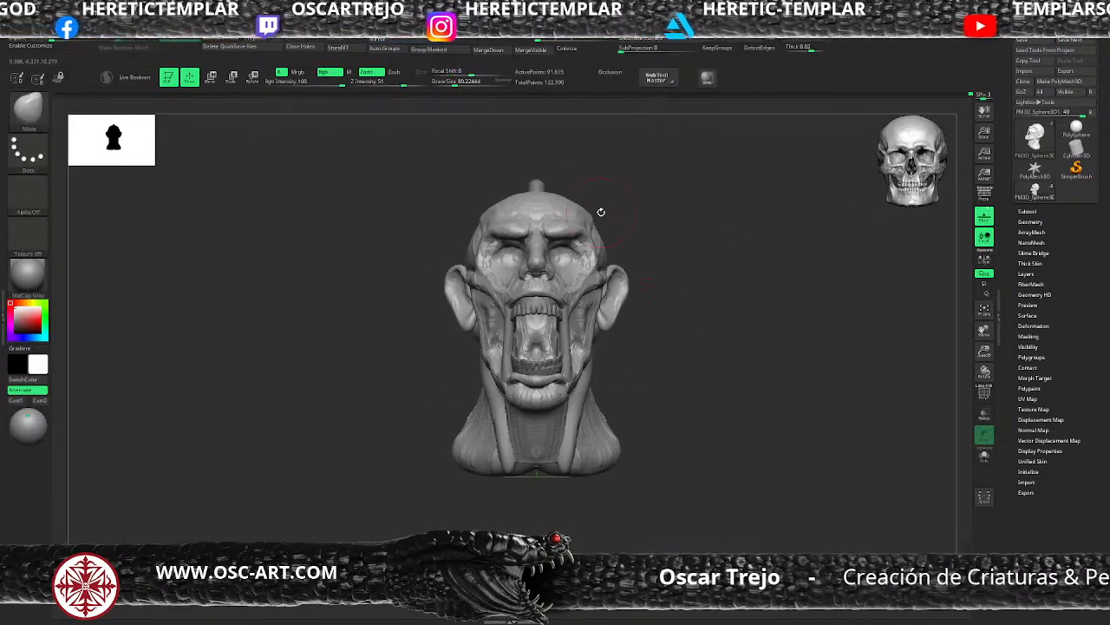
pyautogui.press(']')
pyautogui.press(']')
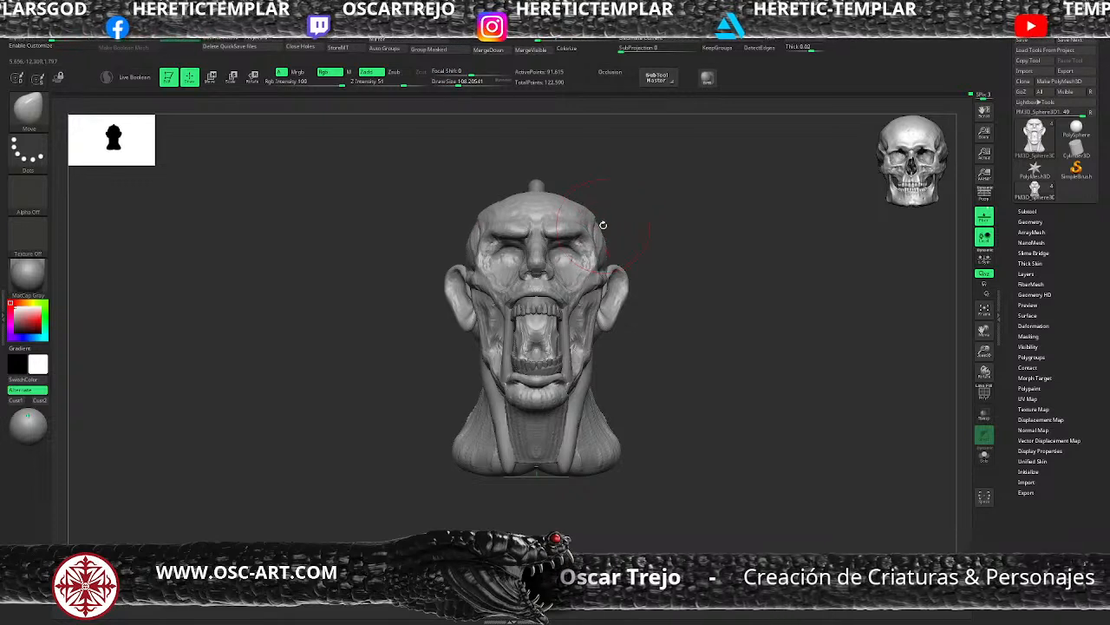
pyautogui.press(']')
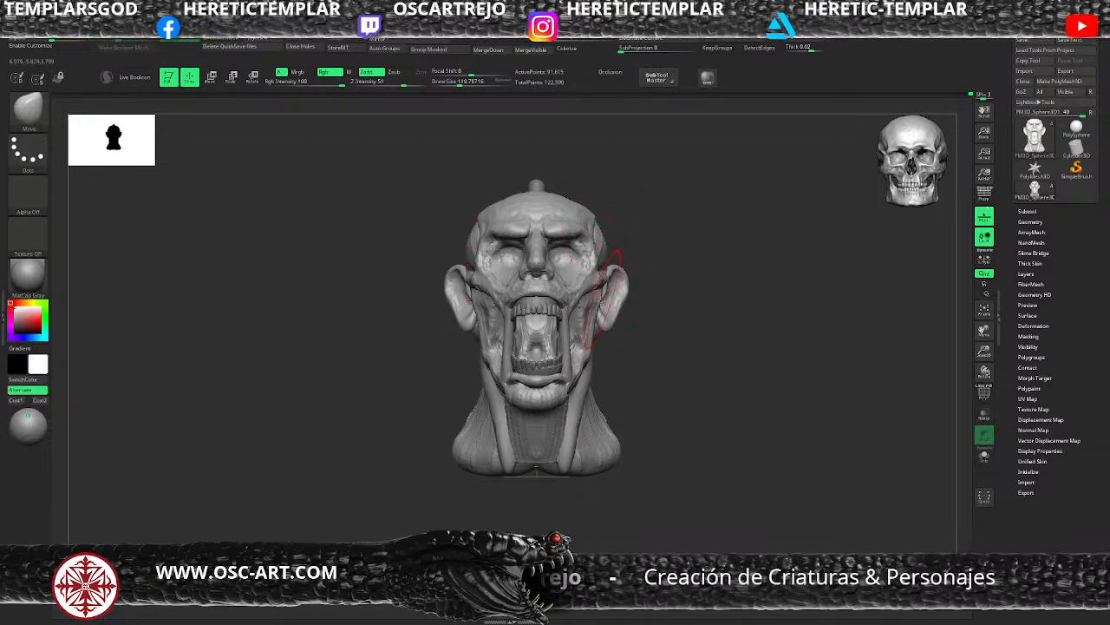
pyautogui.press('[')
pyautogui.press('[')
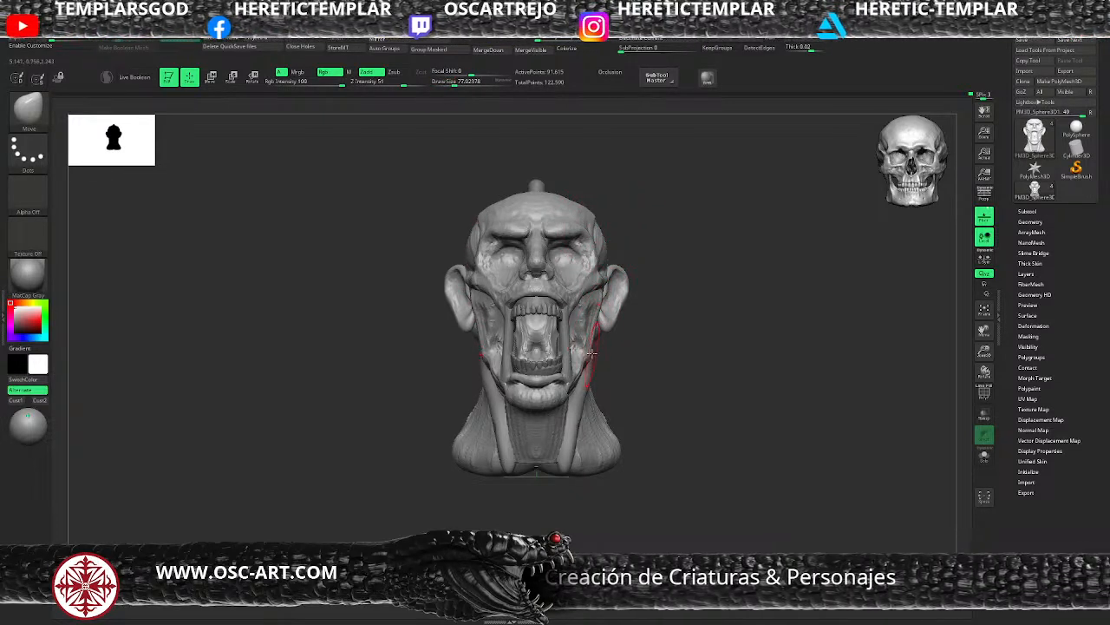
# Reposition the outer jaw muscles beside the mouth with the Move Topological brush
pyautogui.press('b')
pyautogui.press('m')
pyautogui.press('t')
pyautogui.press('[')
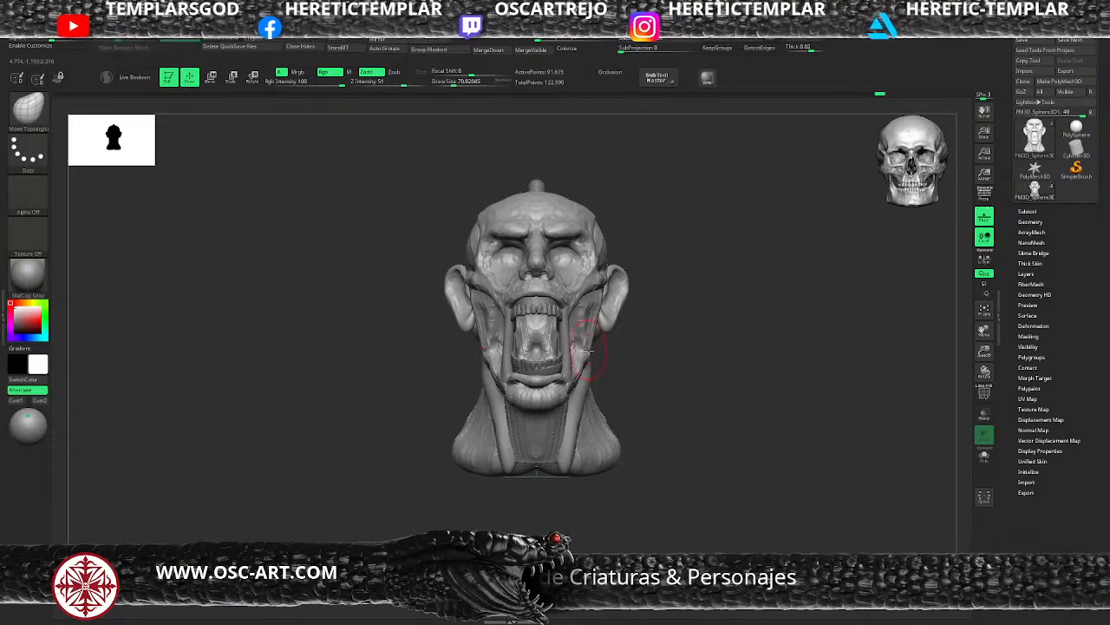
pyautogui.press('s')
pyautogui.click(585, 373)
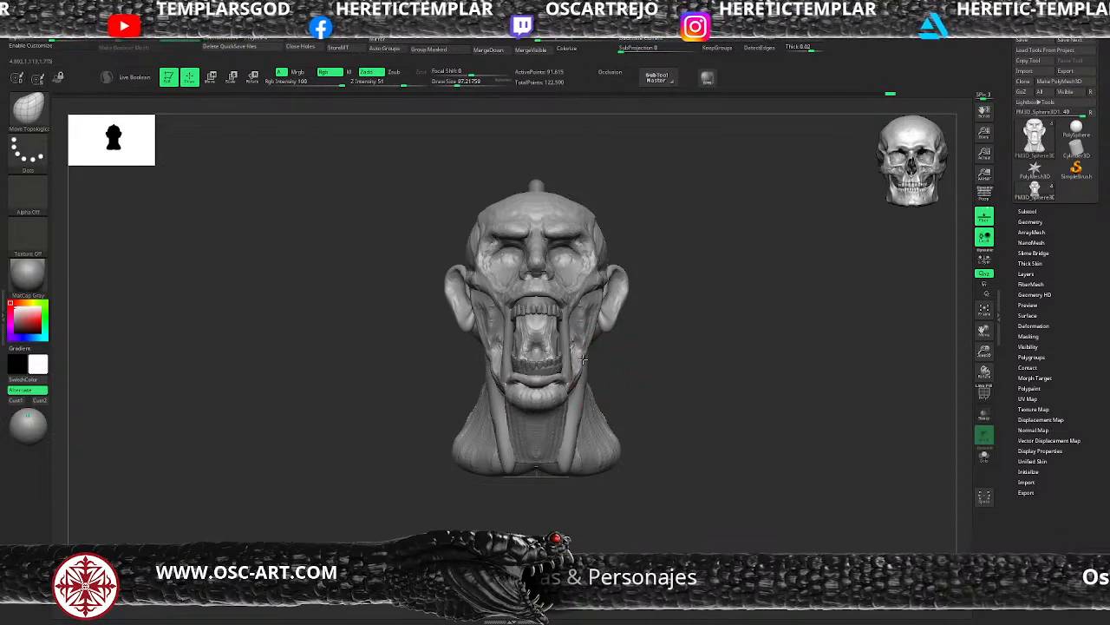
pyautogui.moveTo(642, 349); pyautogui.dragTo(594, 364)
pyautogui.moveTo(720, 352)
pyautogui.mouseDown()
pyautogui.moveTo(585, 365)
pyautogui.moveTo(595, 371)
pyautogui.mouseUp()
# Reshape the neck's outline and throat from the back and three-quarter views with a large Move brush
pyautogui.press('b')
pyautogui.press('m')
pyautogui.press('v')
pyautogui.press('s')
pyautogui.click(594, 364)
pyautogui.press('s')
pyautogui.click(588, 362)
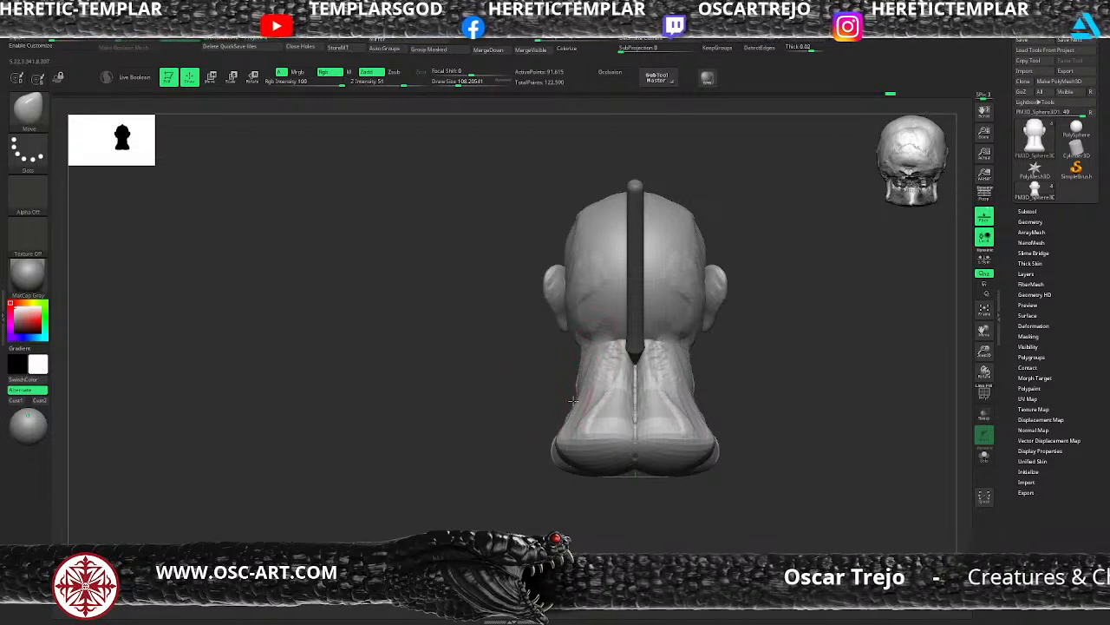
pyautogui.keyDown('shift'); pyautogui.moveTo(526, 422); pyautogui.dragTo(598, 411); pyautogui.keyUp('shift')
pyautogui.moveTo(614, 367); pyautogui.dragTo(524, 406)
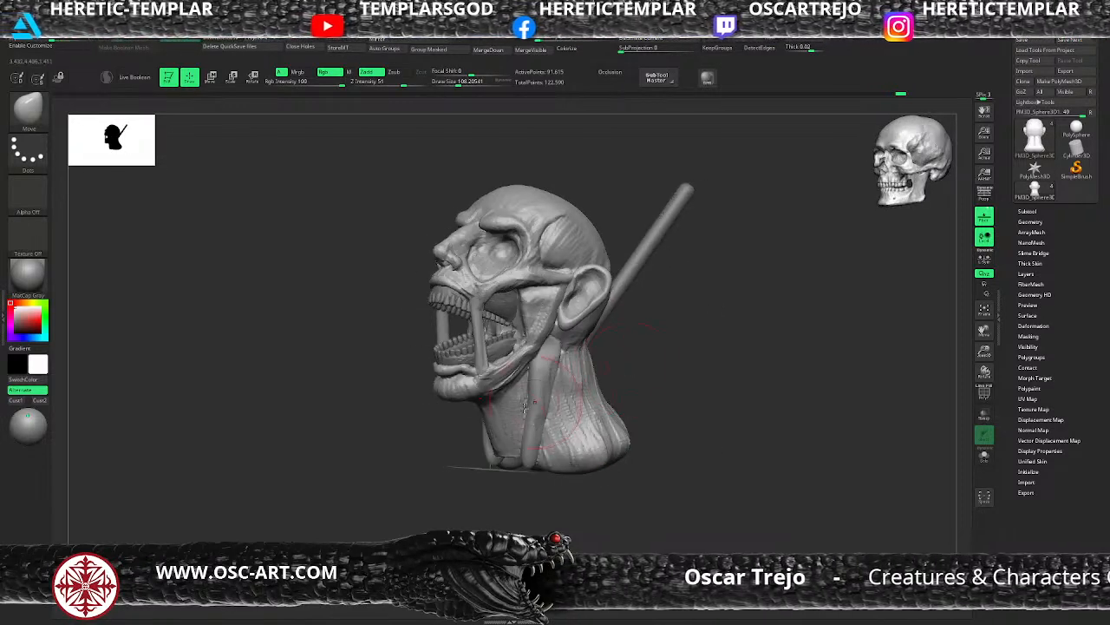
pyautogui.moveTo(433, 434); pyautogui.dragTo(439, 441)
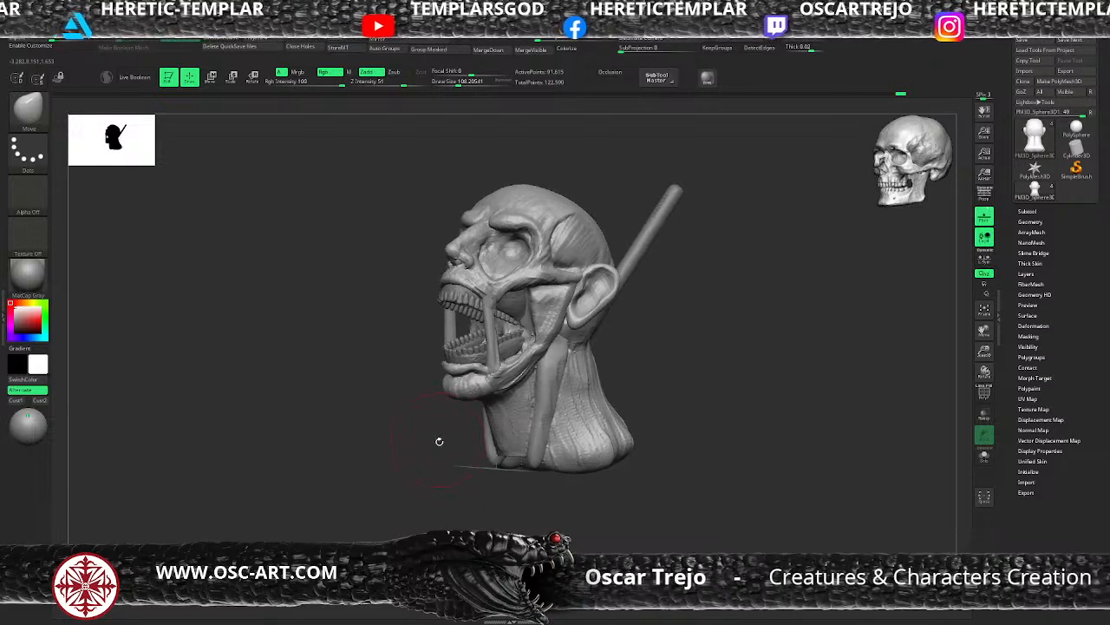
pyautogui.keyDown('alt'); pyautogui.moveTo(416, 396); pyautogui.dragTo(434, 442); pyautogui.keyUp('alt')
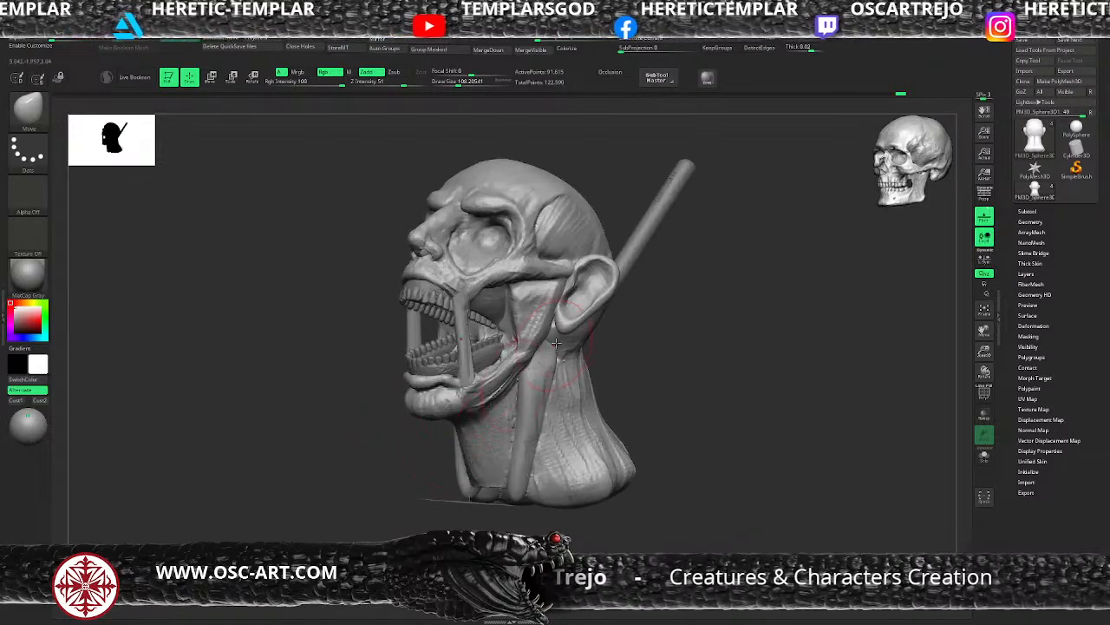
pyautogui.moveTo(640, 335); pyautogui.dragTo(626, 333)
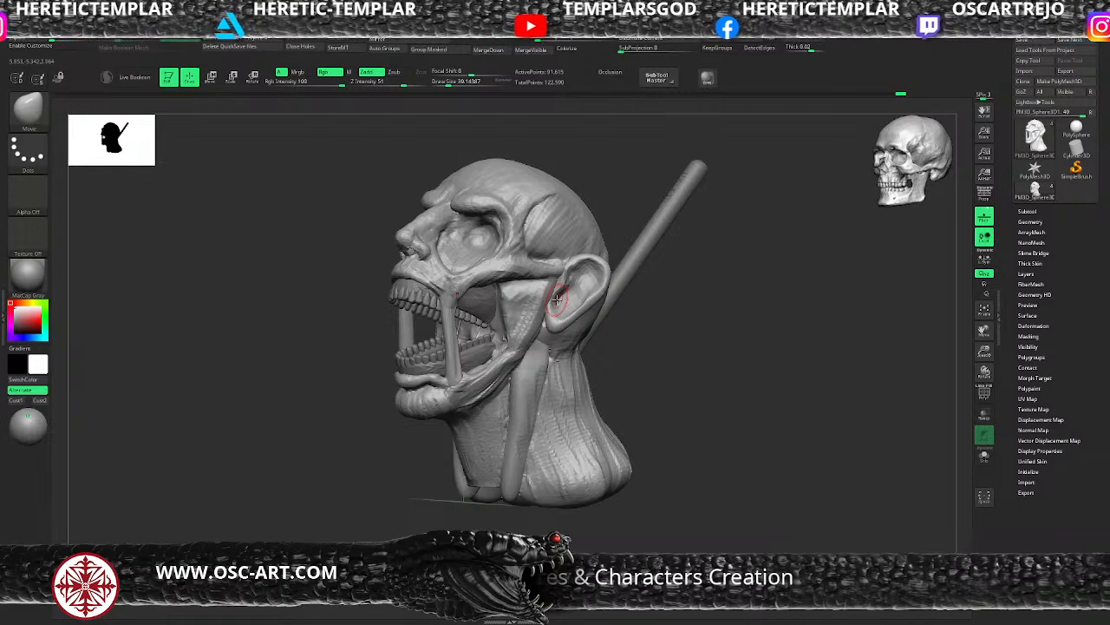
# Adjust the ear's front and rear edges in three-quarter and profile views with the Move brush at varied sizes
pyautogui.press('s')
pyautogui.moveTo(558, 298); pyautogui.dragTo(707, 325)
pyautogui.moveTo(390, 351); pyautogui.dragTo(442, 343)
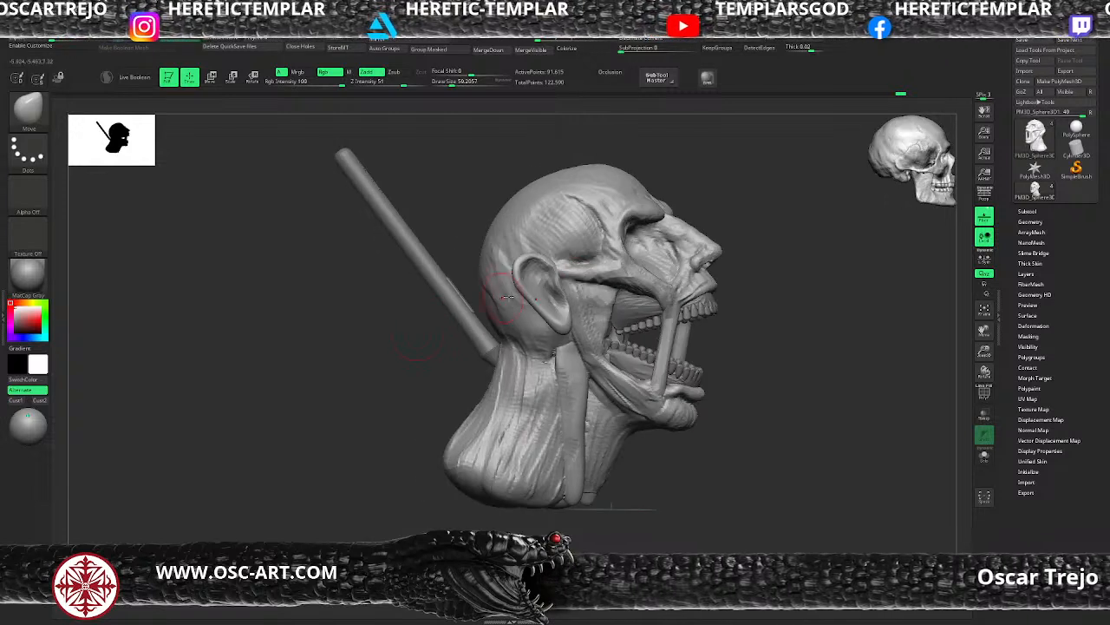
pyautogui.moveTo(521, 288); pyautogui.dragTo(528, 287)
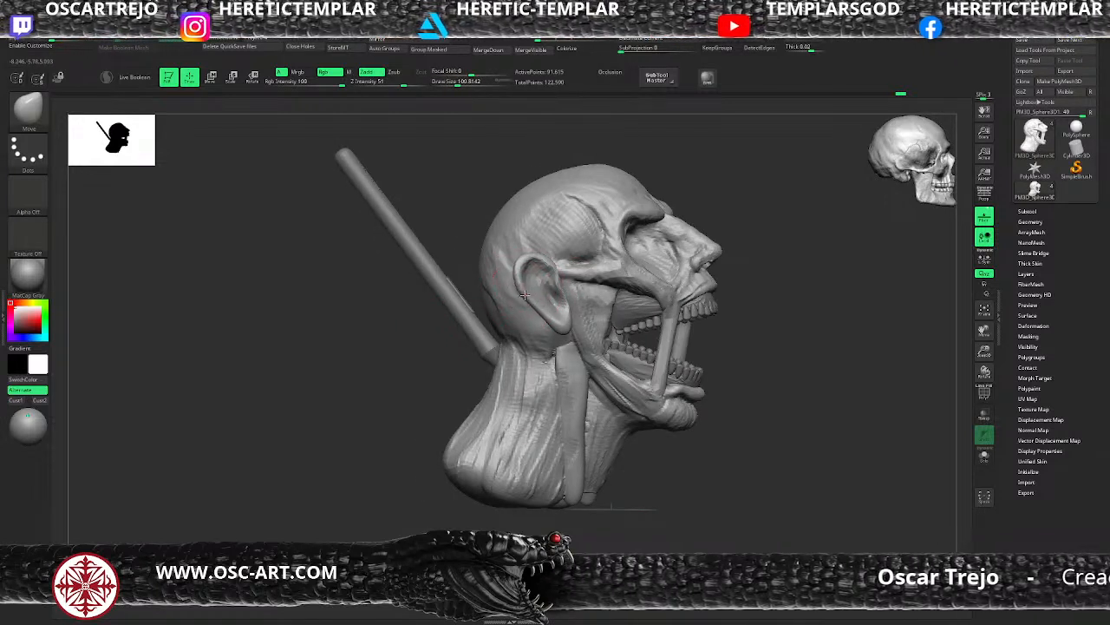
pyautogui.press('[')
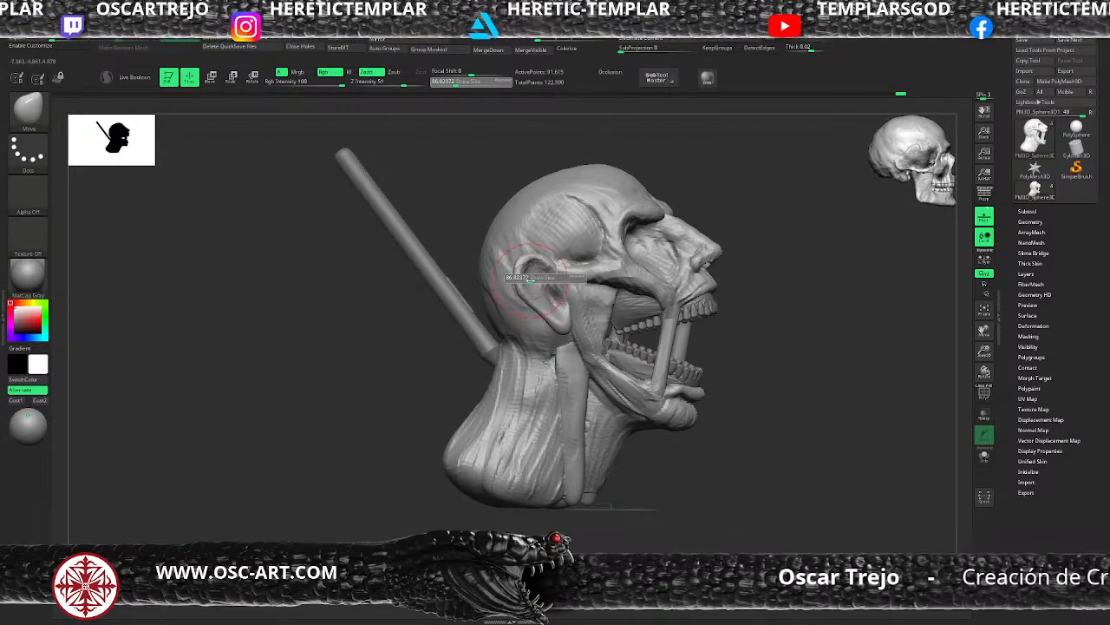
pyautogui.moveTo(765, 210)
pyautogui.mouseDown()
pyautogui.moveTo(724, 223)
pyautogui.moveTo(759, 211)
pyautogui.mouseUp()
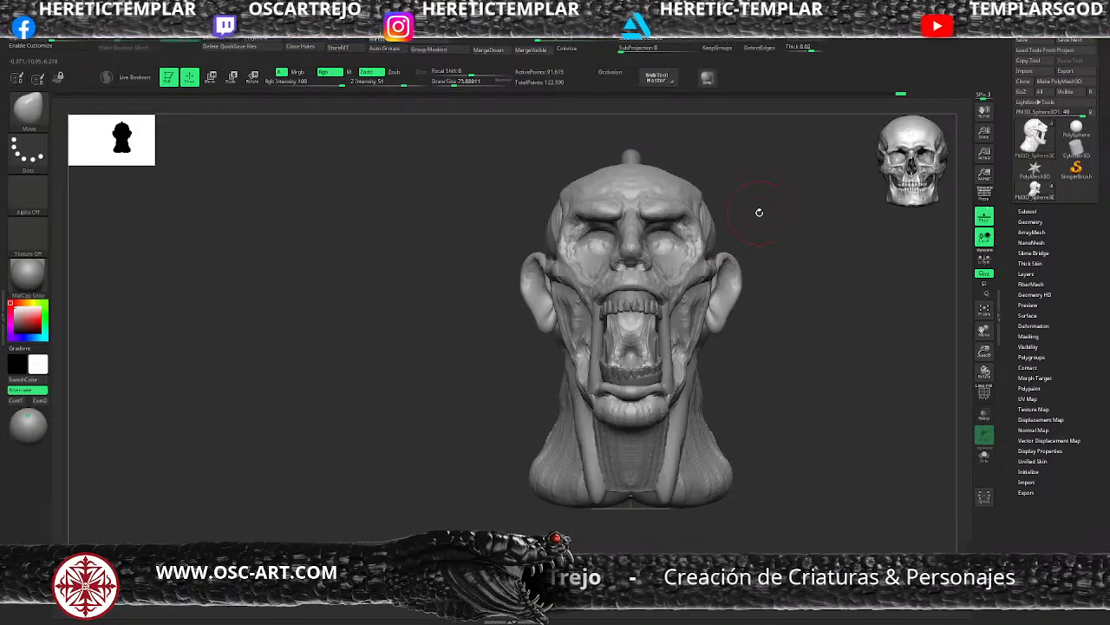
# Carve the ear's inner rim crease with the DamStandard brush and smooth the surface around it
pyautogui.moveTo(759, 212); pyautogui.dragTo(711, 245)
pyautogui.press('b')
pyautogui.press('d')
pyautogui.press('s')
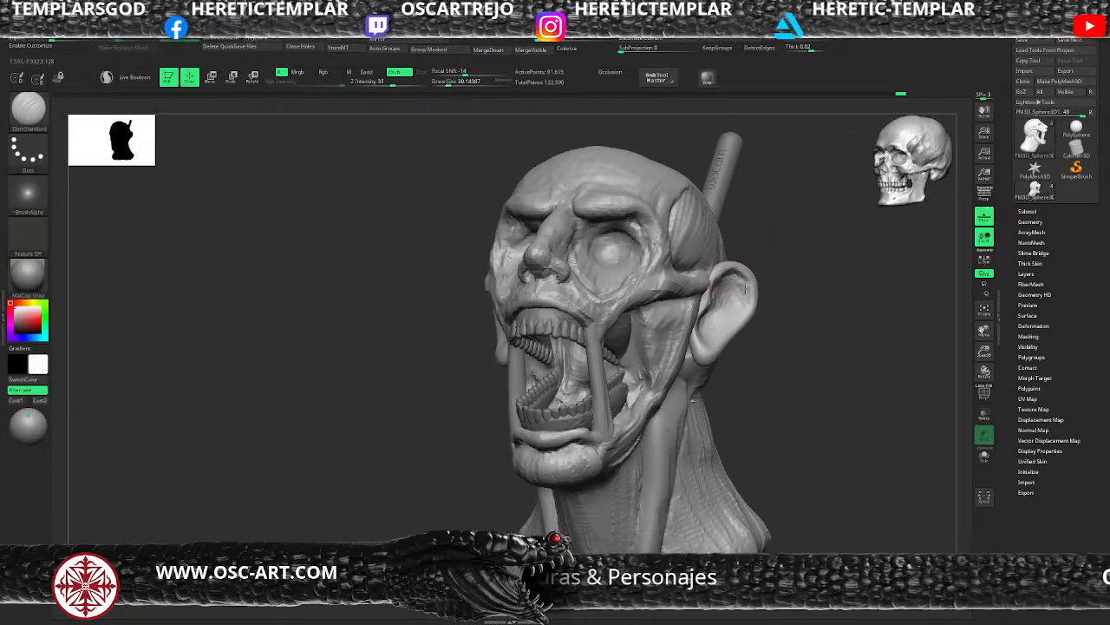
pyautogui.keyDown('shift'); pyautogui.moveTo(733, 357); pyautogui.dragTo(772, 386); pyautogui.keyUp('shift')
pyautogui.moveTo(779, 386)
pyautogui.keyDown('alt'); pyautogui.mouseDown()
pyautogui.moveTo(788, 300)
pyautogui.moveTo(781, 365)
pyautogui.mouseUp(); pyautogui.keyUp('alt')
# Reshape the earlobes and lower ear contours from the front with the Move brush
pyautogui.press('b')
pyautogui.press('m')
pyautogui.press('v')
pyautogui.press('s')
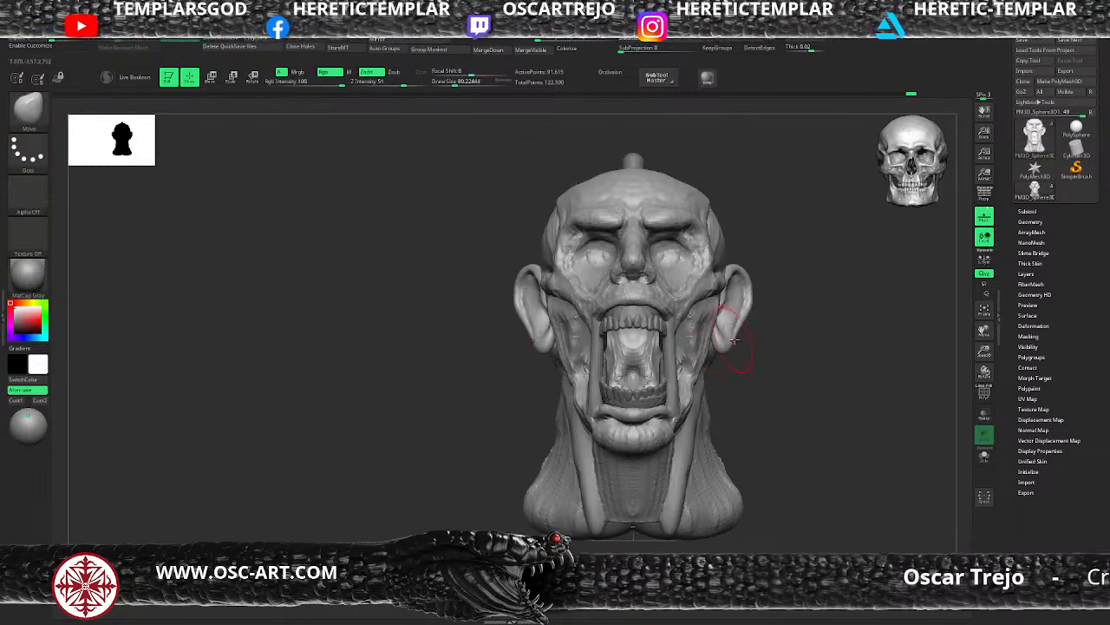
pyautogui.press('s')
pyautogui.moveTo(733, 337)
pyautogui.mouseDown()
pyautogui.moveTo(782, 342)
pyautogui.moveTo(791, 328)
pyautogui.mouseUp()
# Remesh the head sculpt with the Remesh By Dynamesh deformer and display its wireframe to check the density
pyautogui.hotkey('shift', 'f')
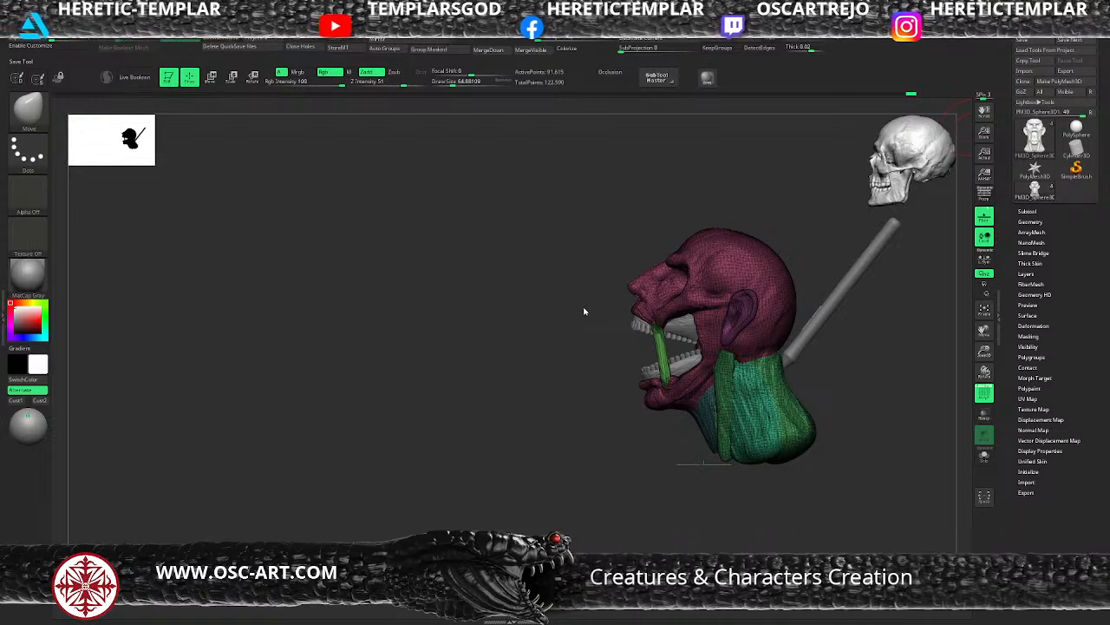
pyautogui.press('w')
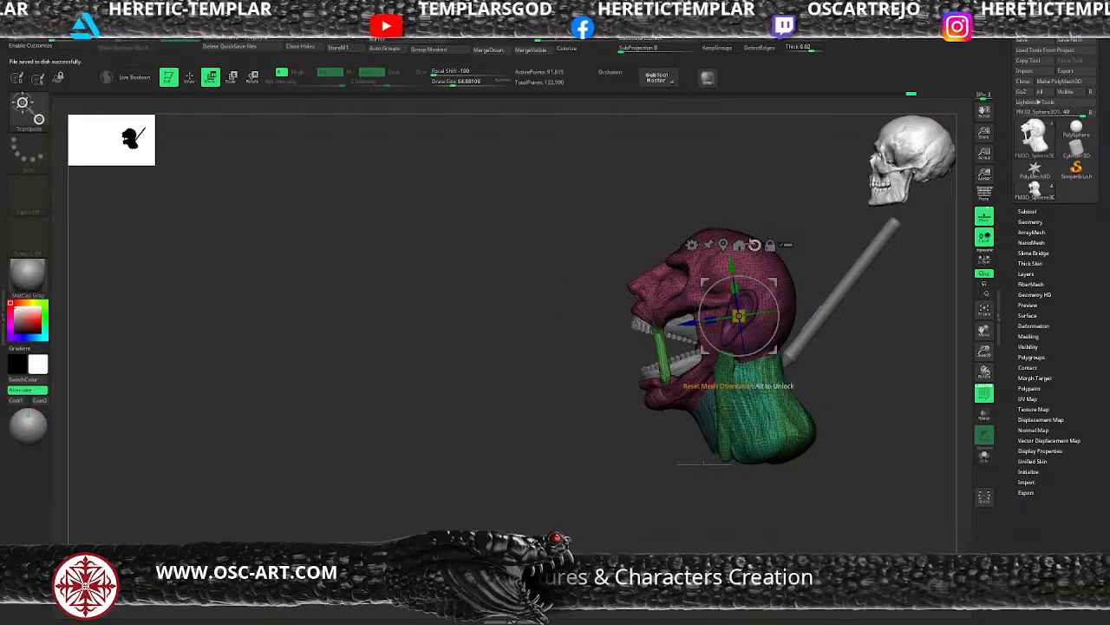
pyautogui.keyDown('shift'); pyautogui.moveTo(584, 354); pyautogui.dragTo(659, 355); pyautogui.keyUp('shift')
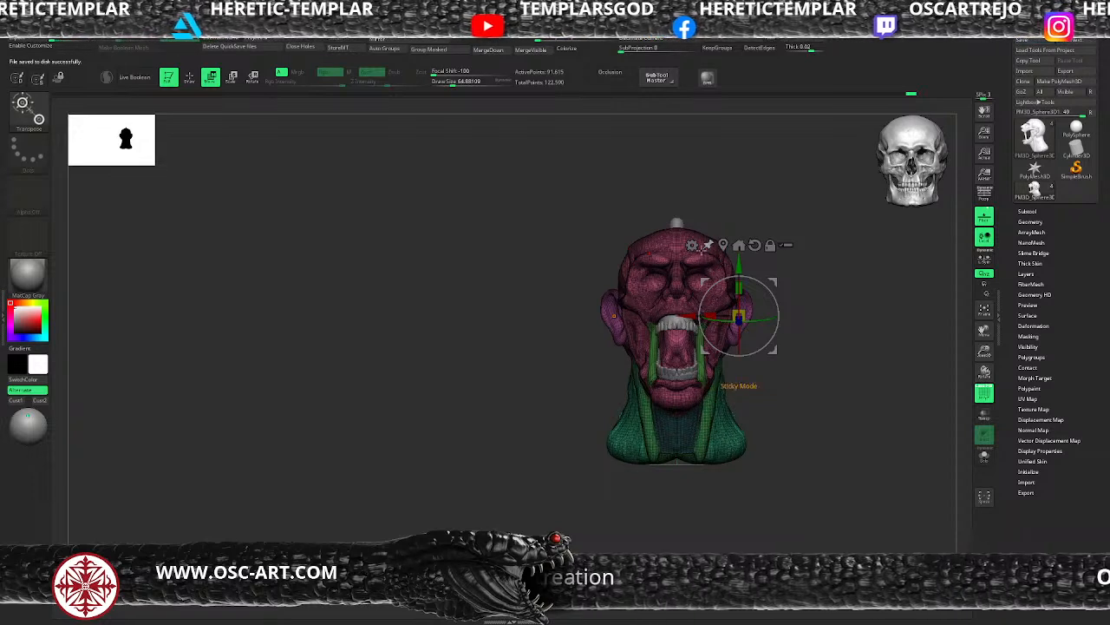
pyautogui.click(694, 245)
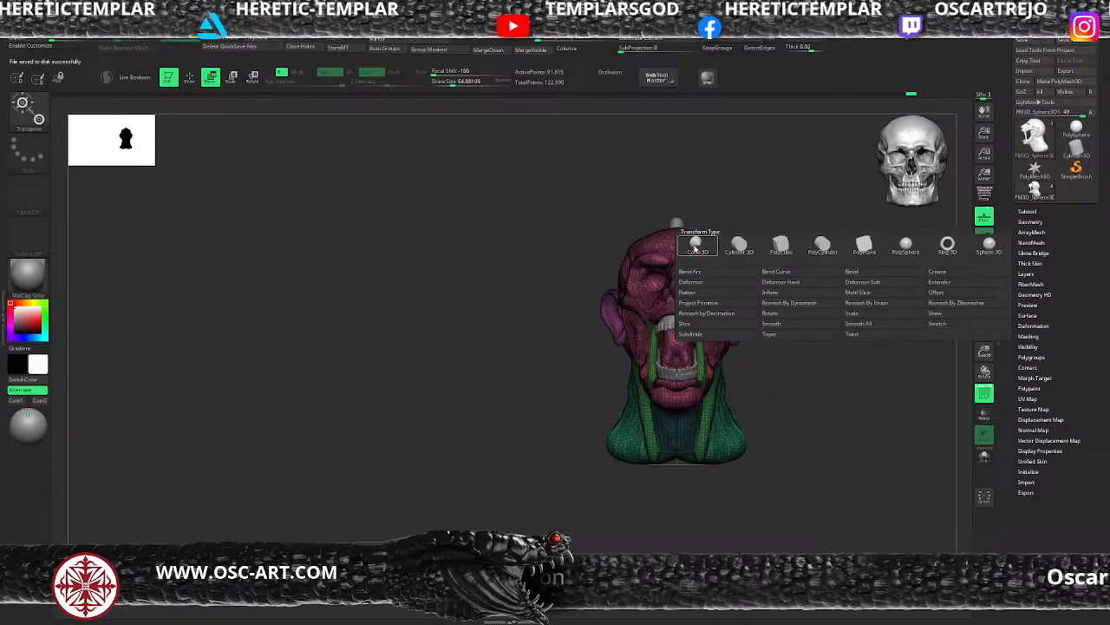
pyautogui.click(773, 299)
pyautogui.hotkey('shift', 'f')
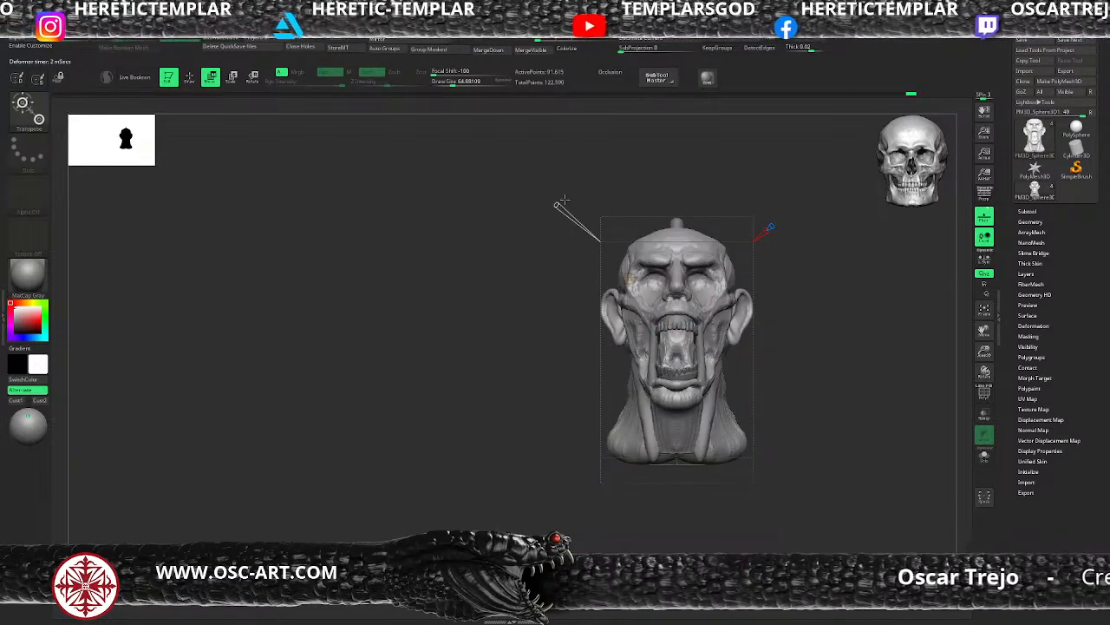
pyautogui.moveTo(562, 209); pyautogui.dragTo(555, 204)
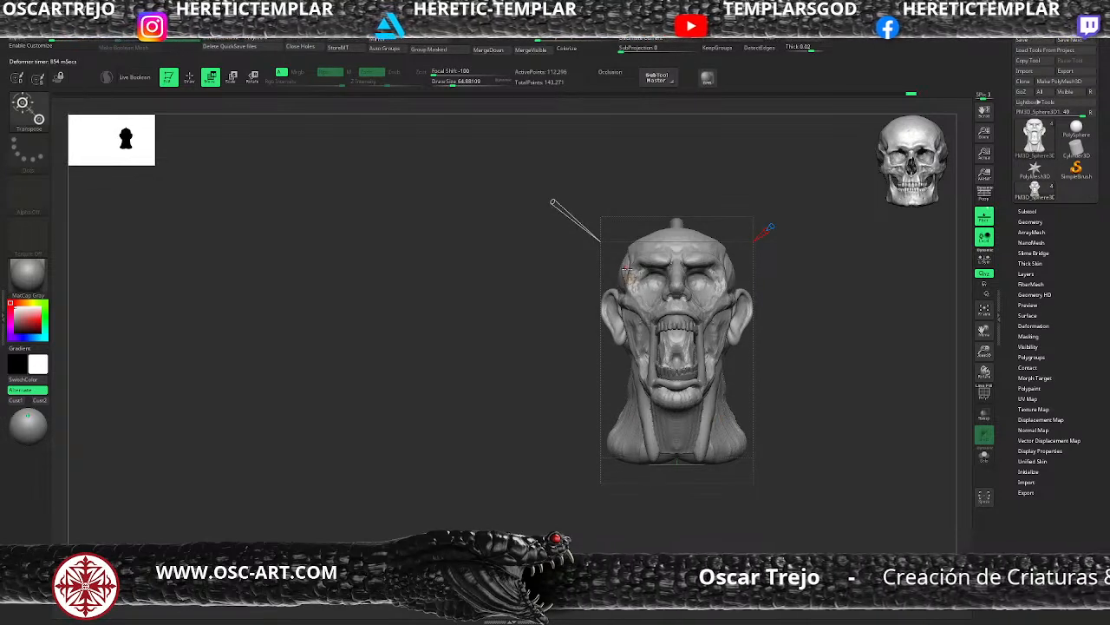
pyautogui.hotkey('shift', 'f')
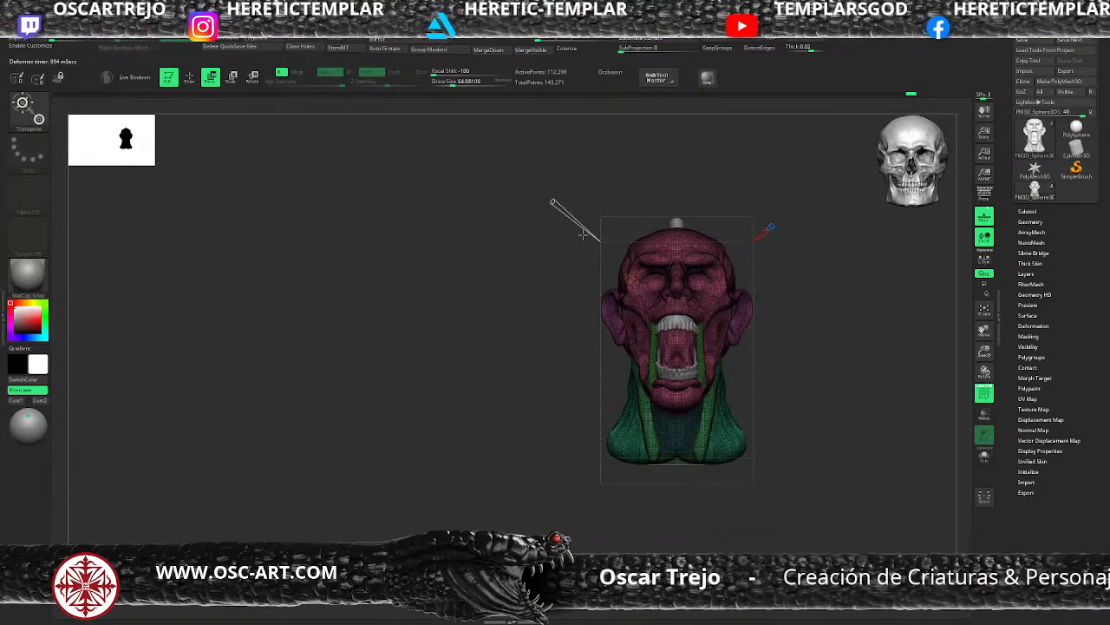
# Lower the Dynamesh deformer's resolution, accept the remesh and hide the wireframe
pyautogui.moveTo(553, 203); pyautogui.dragTo(481, 213)
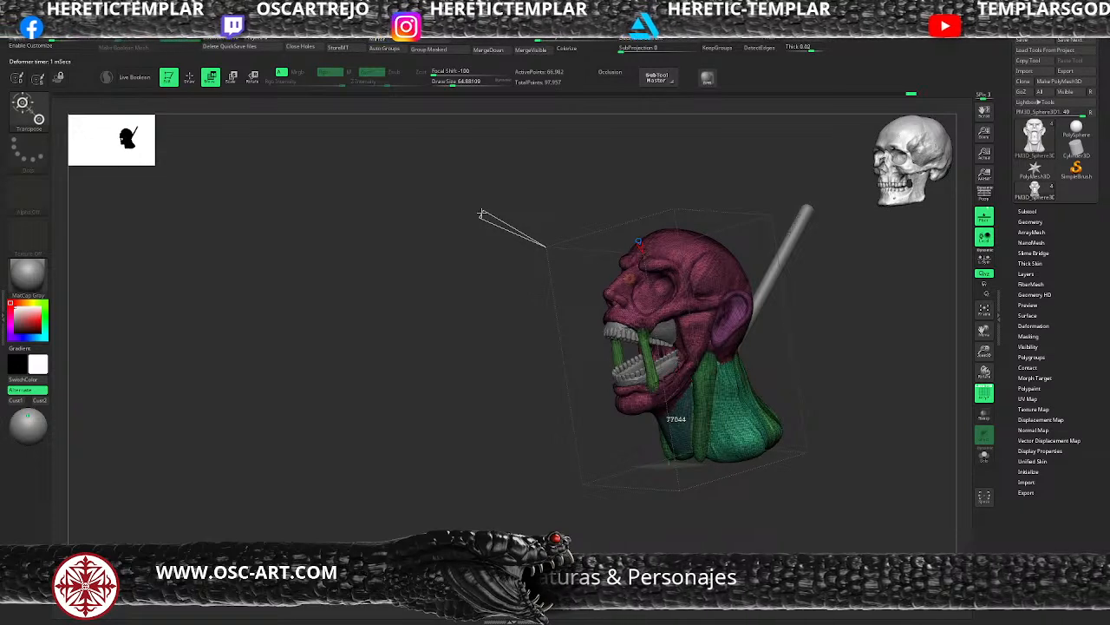
pyautogui.click(630, 275)
pyautogui.click(771, 278)
pyautogui.press('q')
pyautogui.hotkey('shift', 'f')
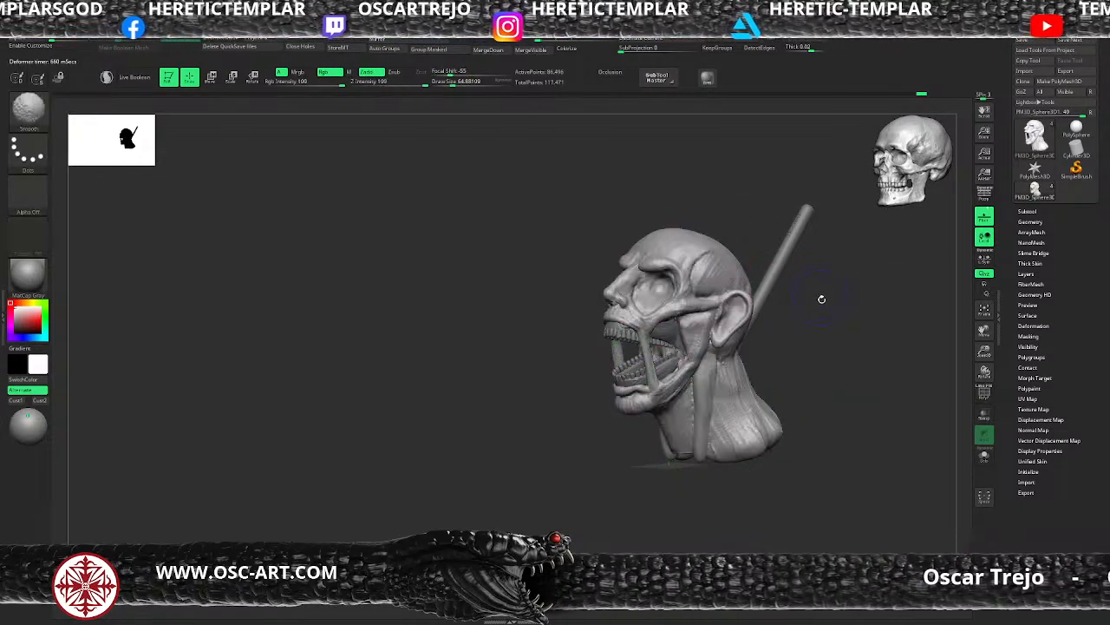
# Make the gums the active subtool and isolate them from the rest of the head with Solo
pyautogui.keyDown('alt'); pyautogui.click(681, 329); pyautogui.keyUp('alt')
pyautogui.keyDown('shift'); pyautogui.moveTo(807, 344); pyautogui.dragTo(781, 343); pyautogui.keyUp('shift')
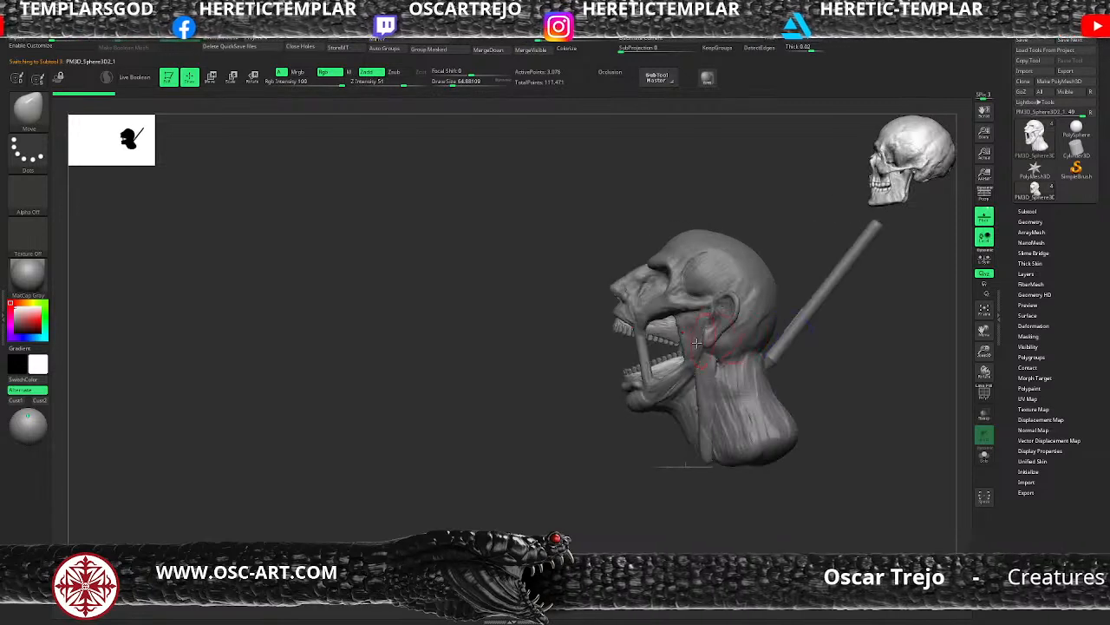
pyautogui.moveTo(585, 410); pyautogui.dragTo(731, 416)
pyautogui.click(985, 455)
pyautogui.moveTo(836, 427); pyautogui.dragTo(764, 396)
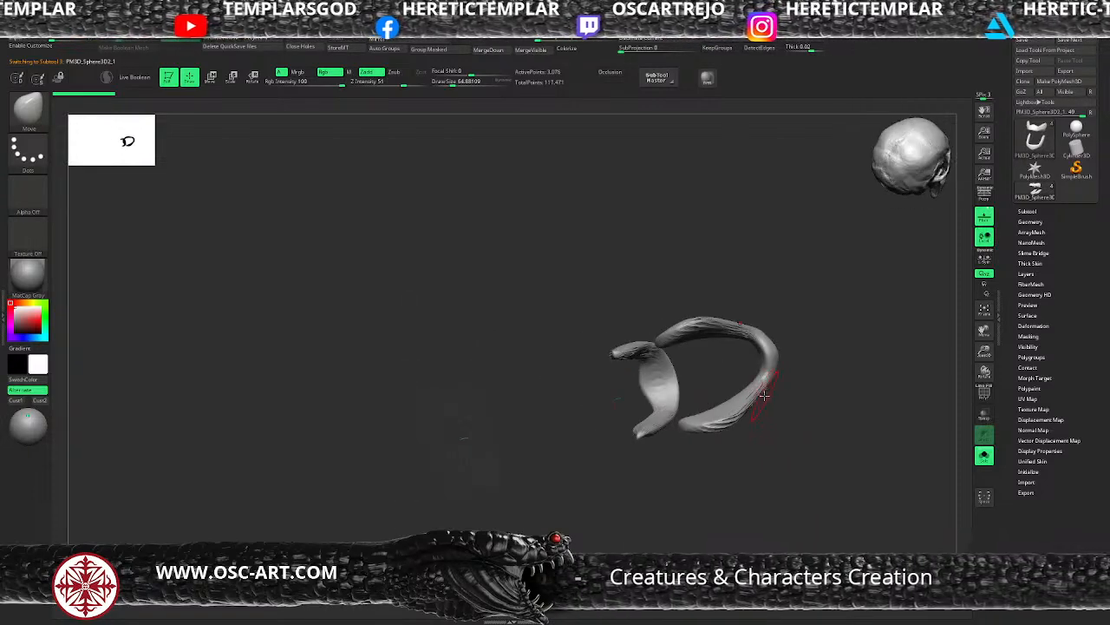
# Thicken the upper and lower gums from behind with the Inflat brush
pyautogui.press('b')
pyautogui.press('i')
pyautogui.press('n')
pyautogui.moveTo(841, 320); pyautogui.dragTo(831, 319)
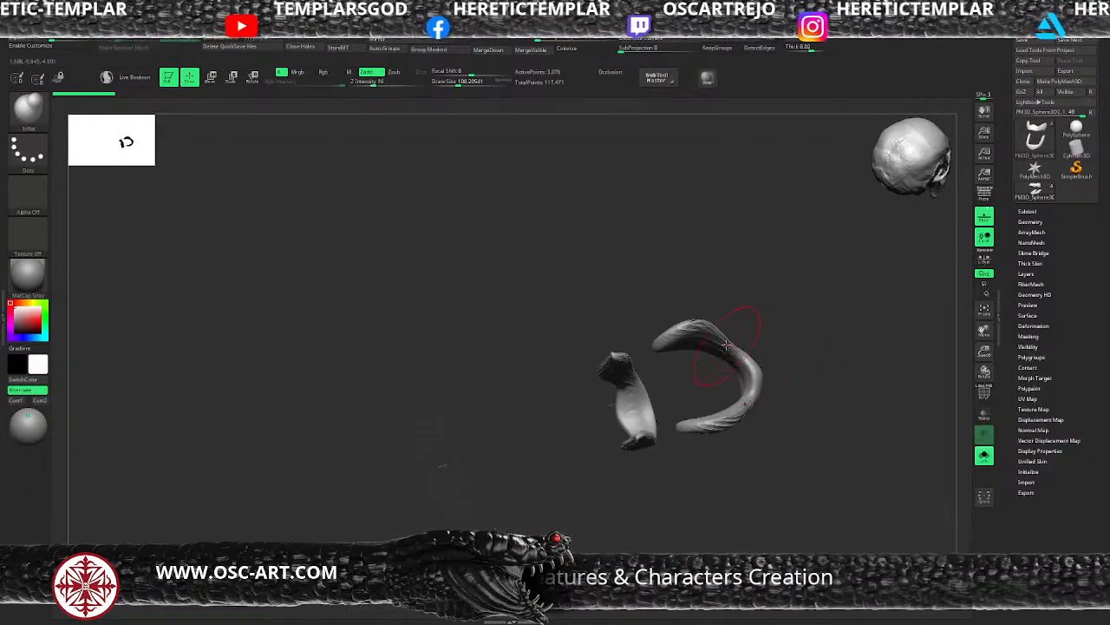
pyautogui.moveTo(738, 402); pyautogui.dragTo(732, 415)
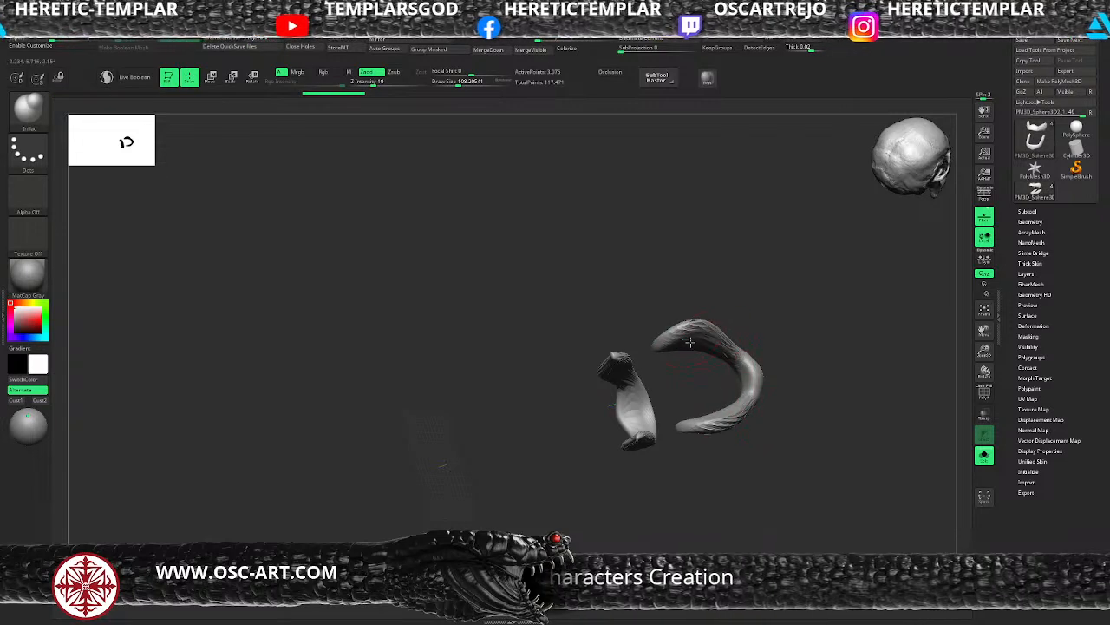
pyautogui.moveTo(690, 342); pyautogui.dragTo(677, 342)
pyautogui.moveTo(623, 360); pyautogui.dragTo(642, 439)
# Try to remesh the gums with the Remesh By Dynamesh deformer and adjust its resolution
pyautogui.press('w')
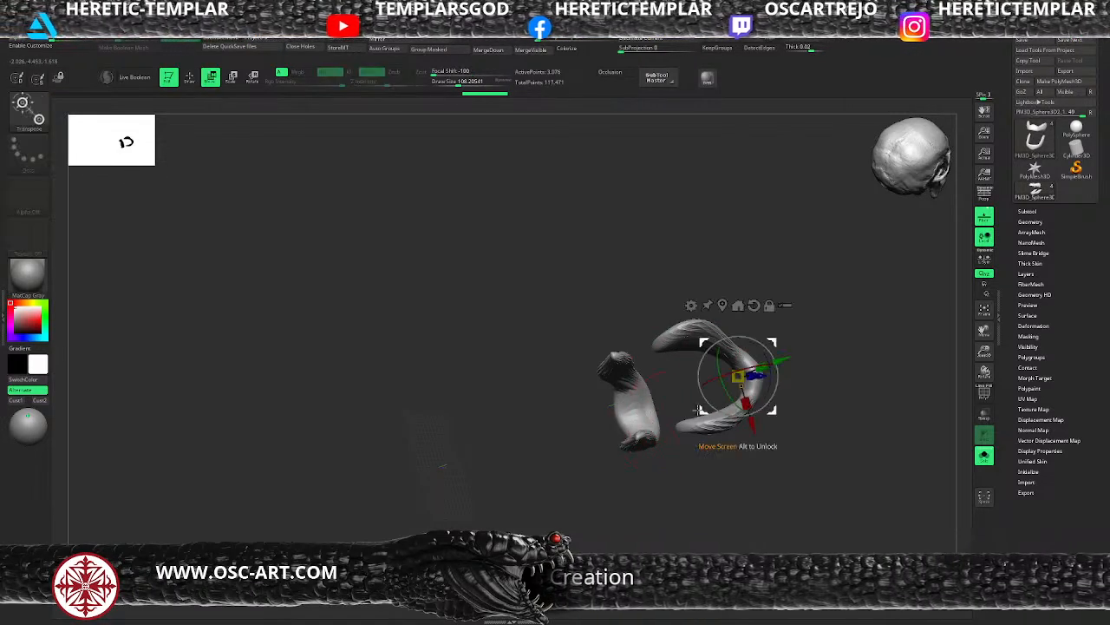
pyautogui.click(691, 305)
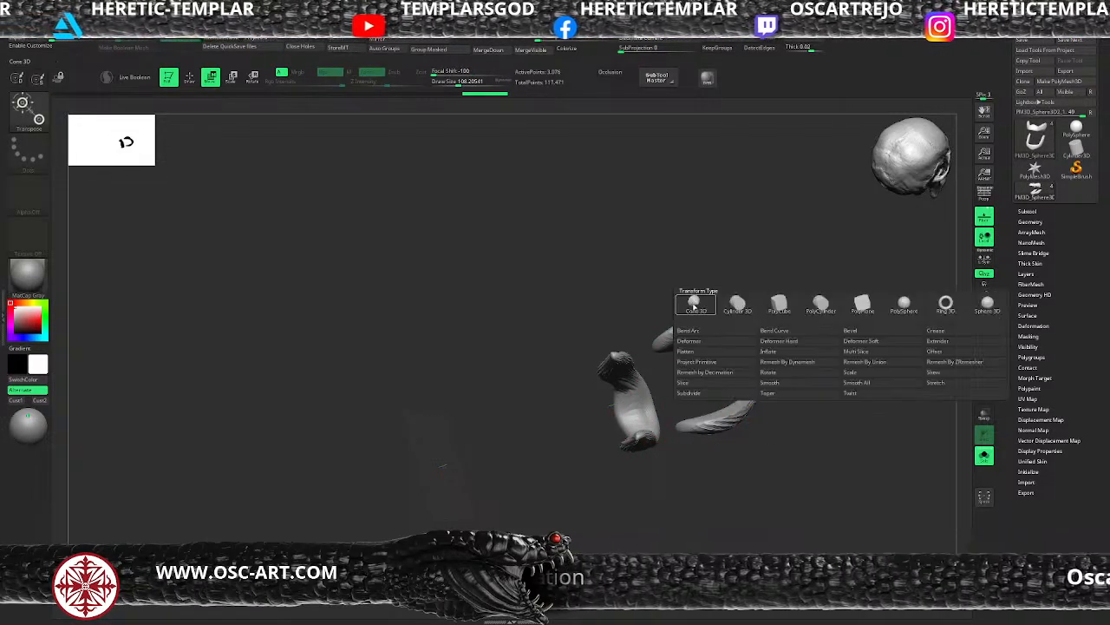
pyautogui.click(791, 364)
pyautogui.moveTo(794, 366); pyautogui.dragTo(759, 336)
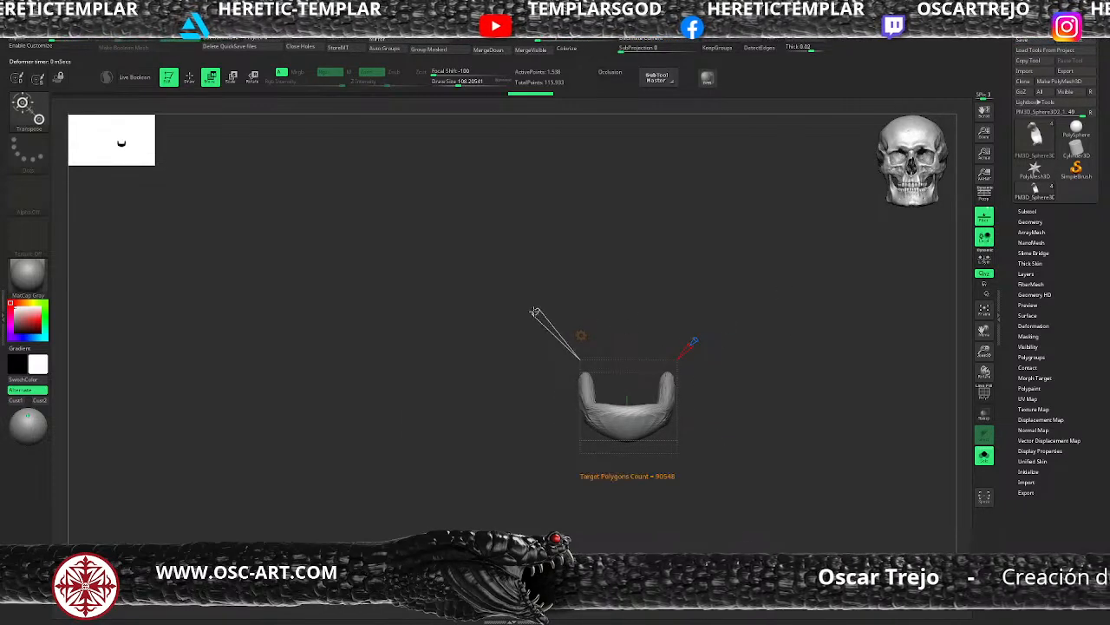
pyautogui.moveTo(537, 313); pyautogui.dragTo(556, 333)
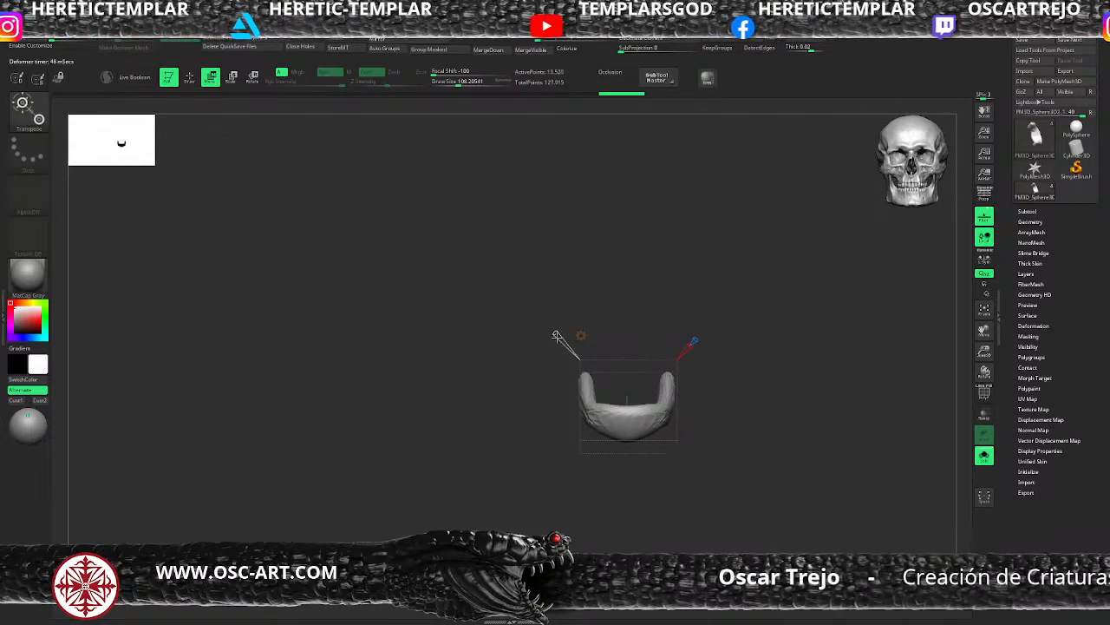
# Display the wireframe and undo the gum remesh
pyautogui.hotkey('shift', 'f')
pyautogui.keyDown('alt'); pyautogui.moveTo(748, 351); pyautogui.dragTo(738, 276); pyautogui.keyUp('alt')
pyautogui.hotkey('ctrl', 'z')
pyautogui.hotkey('ctrl', 'z')
pyautogui.hotkey('ctrl', 'z')
pyautogui.hotkey('ctrl', 'z')
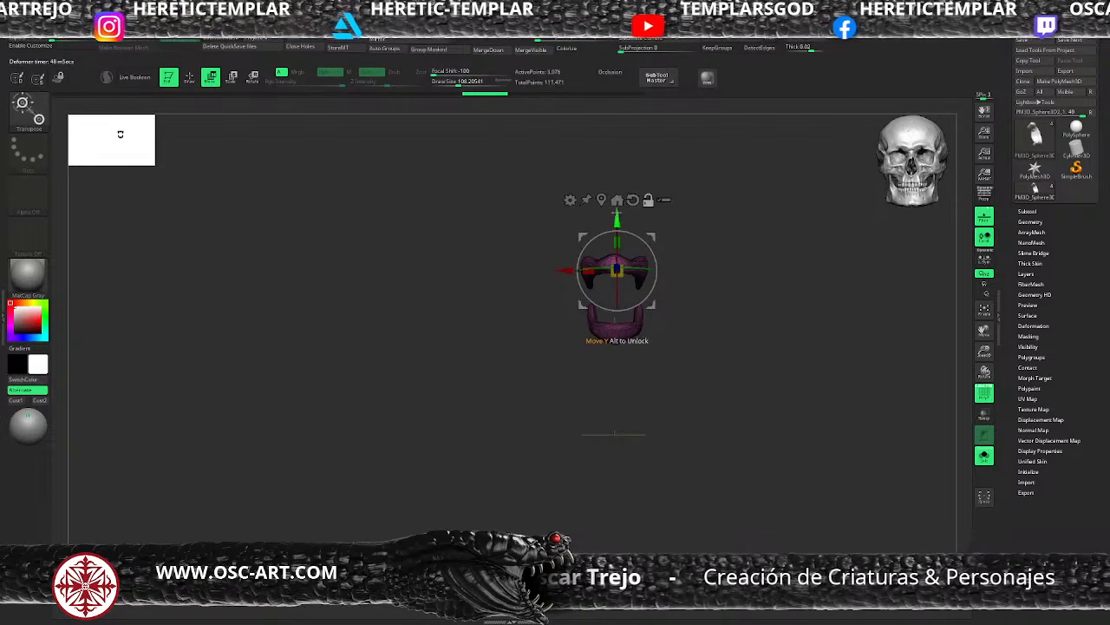
# Recenter the transform gizmo on both gums and apply the Remesh By Dynamesh deformer
pyautogui.click(602, 200)
pyautogui.keyDown('alt'); pyautogui.click(615, 229); pyautogui.keyUp('alt')
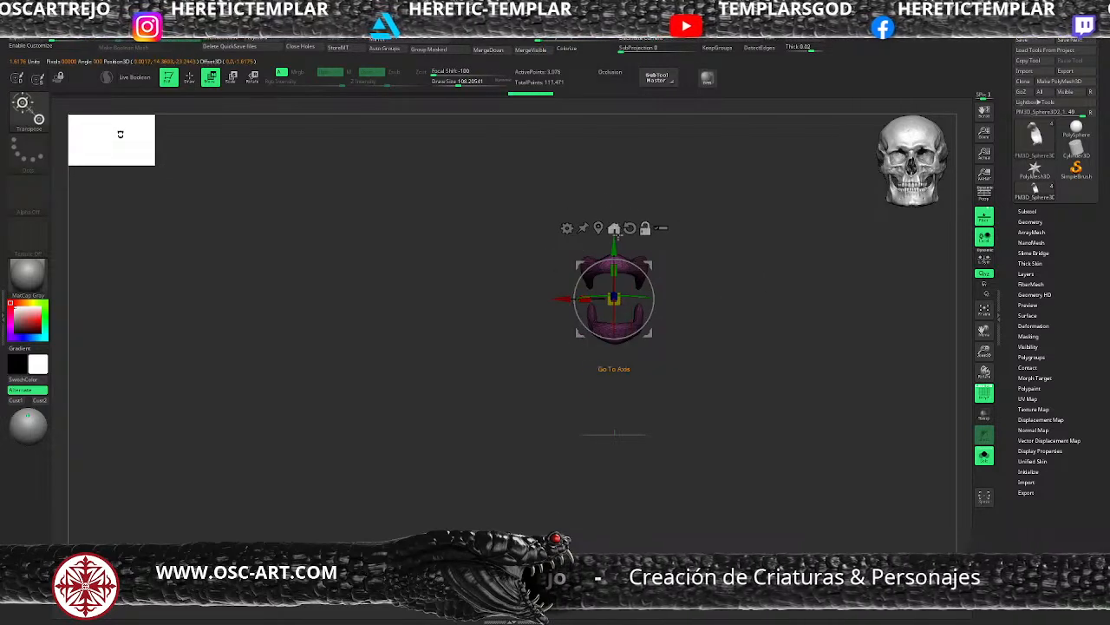
pyautogui.click(567, 228)
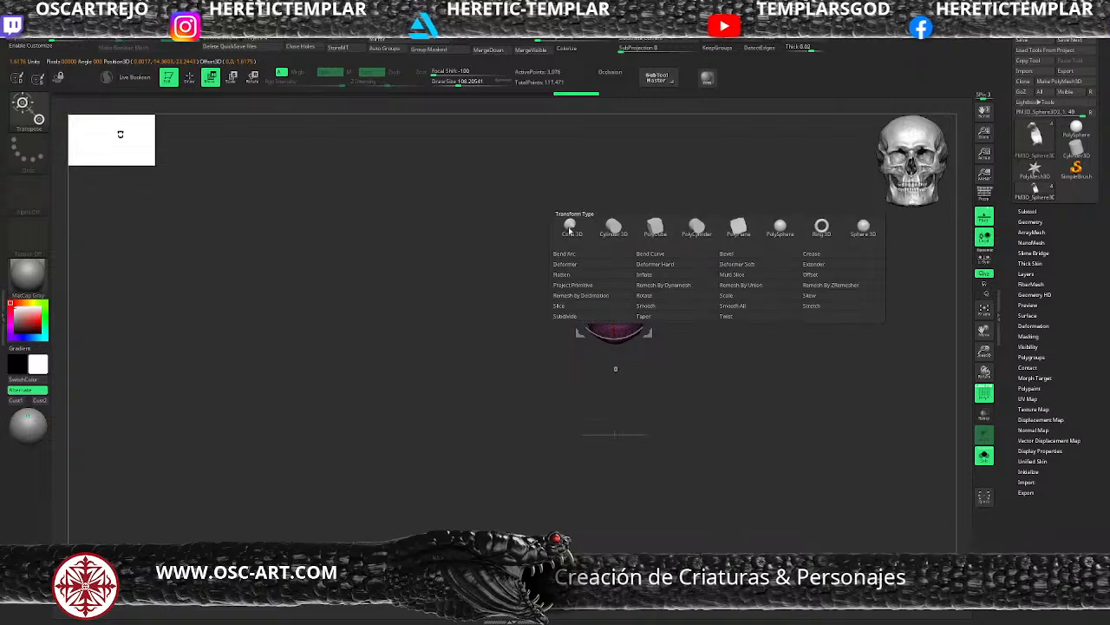
pyautogui.click(664, 280)
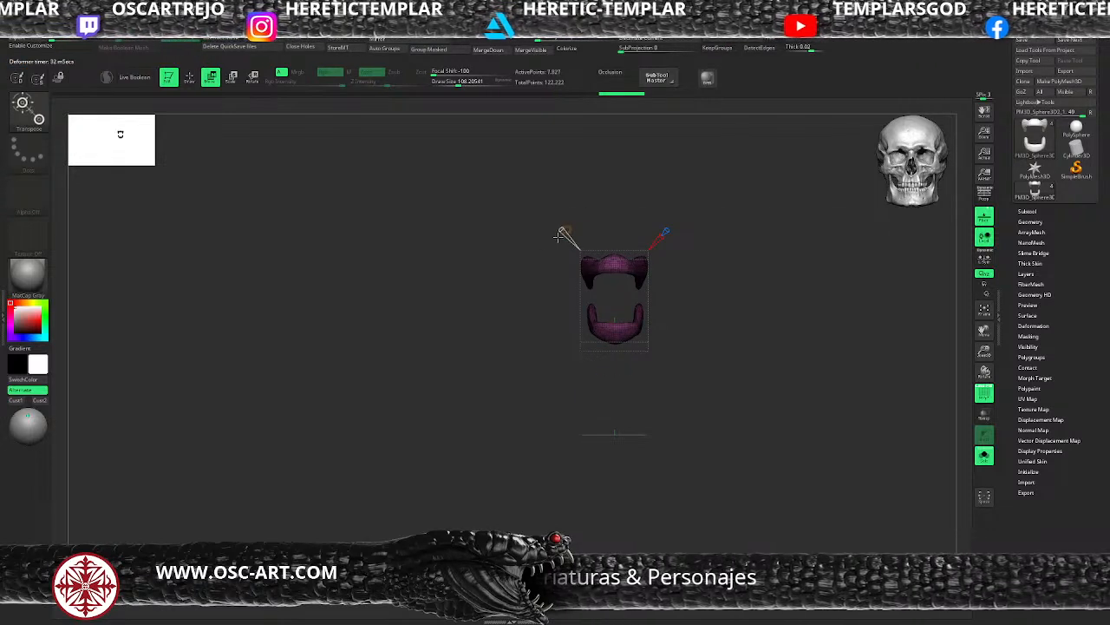
# Raise the Dynamesh deformer's resolution on the gums, accept the remesh and return to sculpting
pyautogui.moveTo(555, 306); pyautogui.dragTo(504, 313)
pyautogui.moveTo(520, 258); pyautogui.dragTo(509, 246)
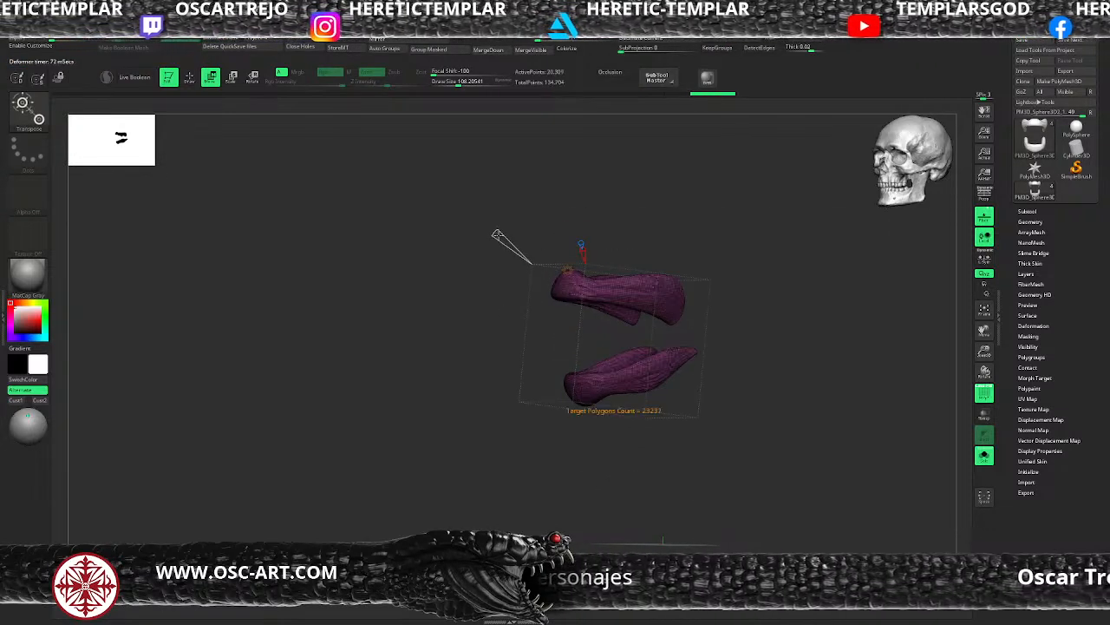
pyautogui.click(494, 232)
pyautogui.click(569, 270)
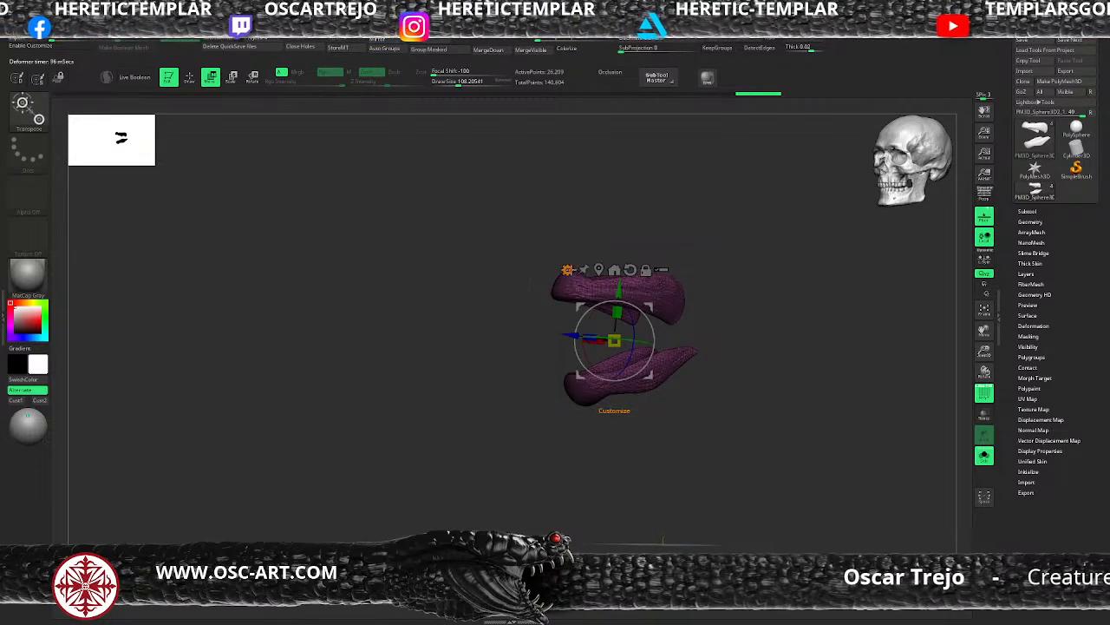
pyautogui.click(568, 269)
pyautogui.click(709, 266)
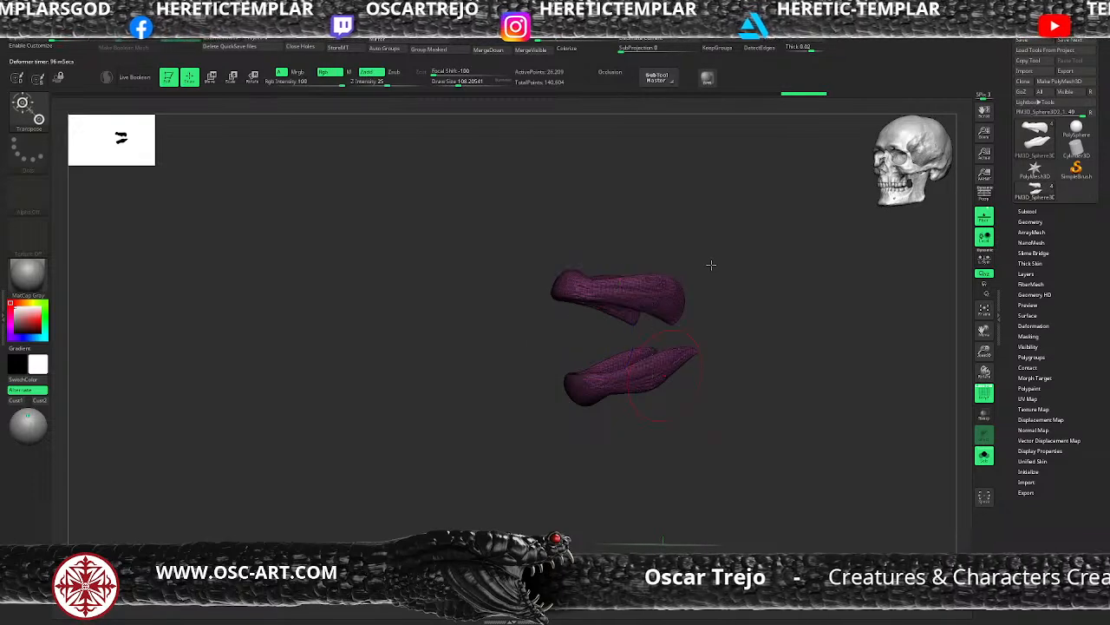
# Bring back the full head and smooth the gums' outer surface, mirroring and welding them
pyautogui.click(984, 455)
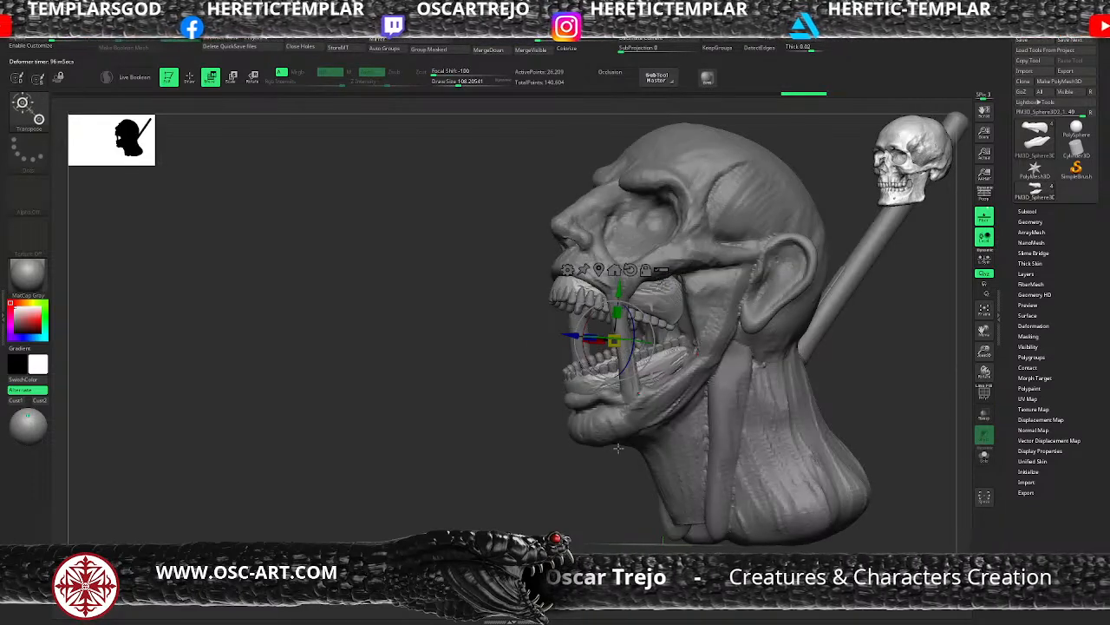
pyautogui.moveTo(618, 448); pyautogui.dragTo(653, 328, button='right')
pyautogui.press('q')
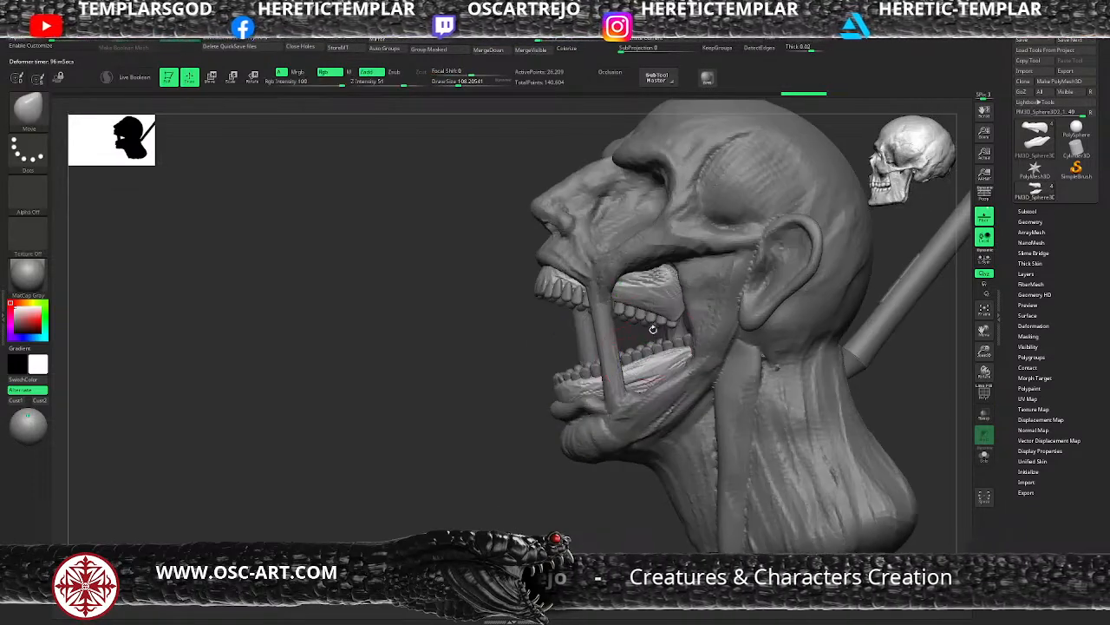
pyautogui.keyDown('shift'); pyautogui.moveTo(652, 305); pyautogui.dragTo(645, 277); pyautogui.keyUp('shift')
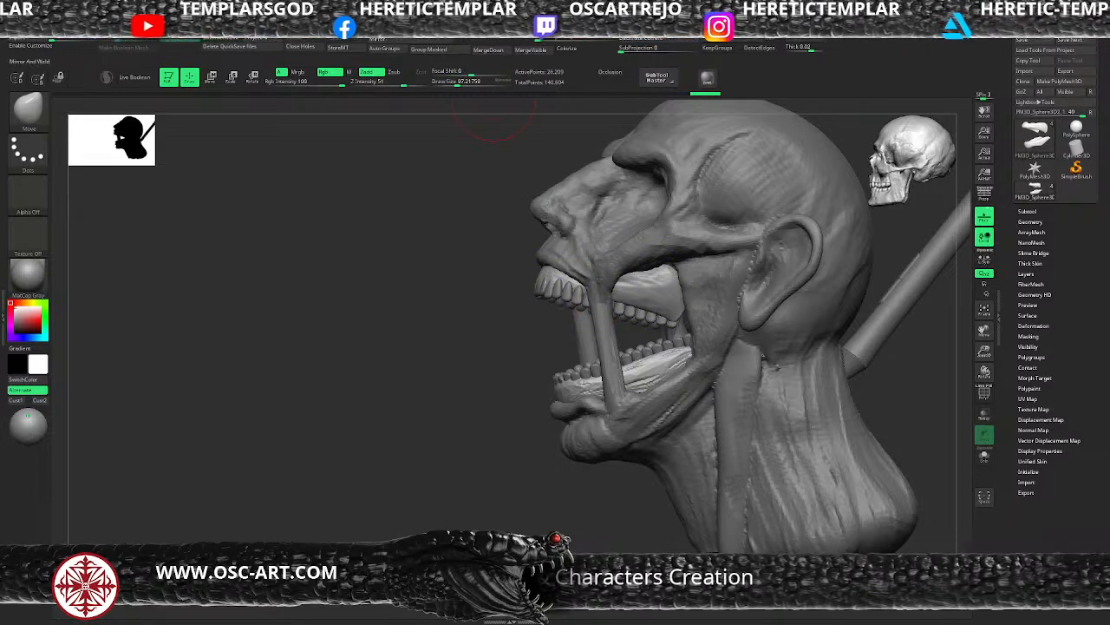
pyautogui.moveTo(644, 280)
pyautogui.keyDown('shift'); pyautogui.mouseDown()
pyautogui.moveTo(655, 290)
pyautogui.moveTo(620, 291)
pyautogui.mouseUp(); pyautogui.keyUp('shift')
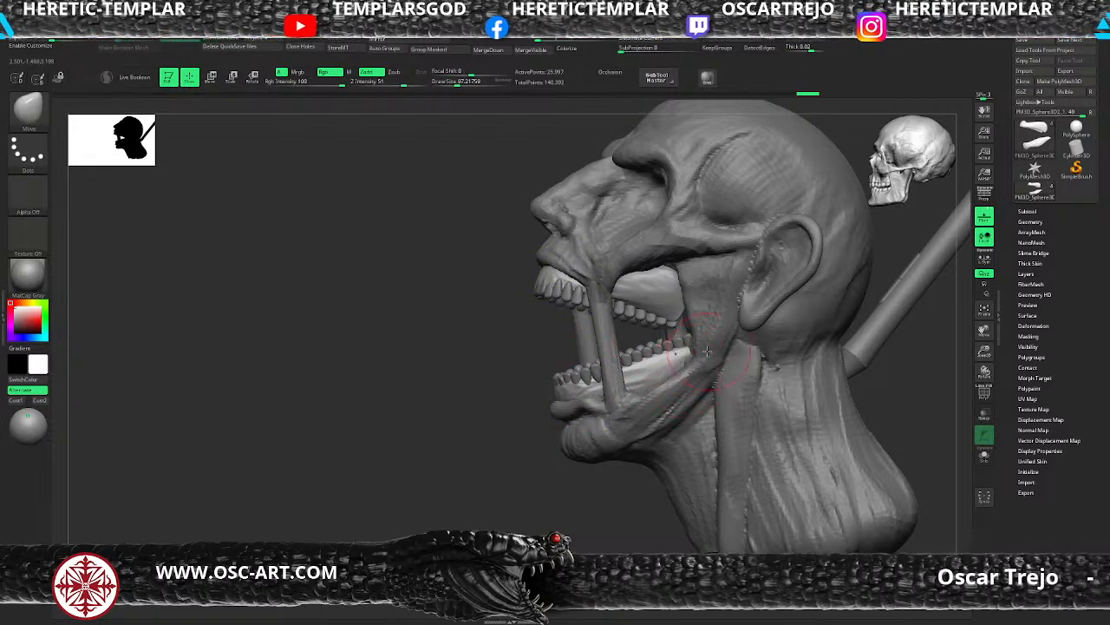
# Make the head the active subtool and push the vertical muscle strands beside the mouth outward with the Move brush
pyautogui.press('s')
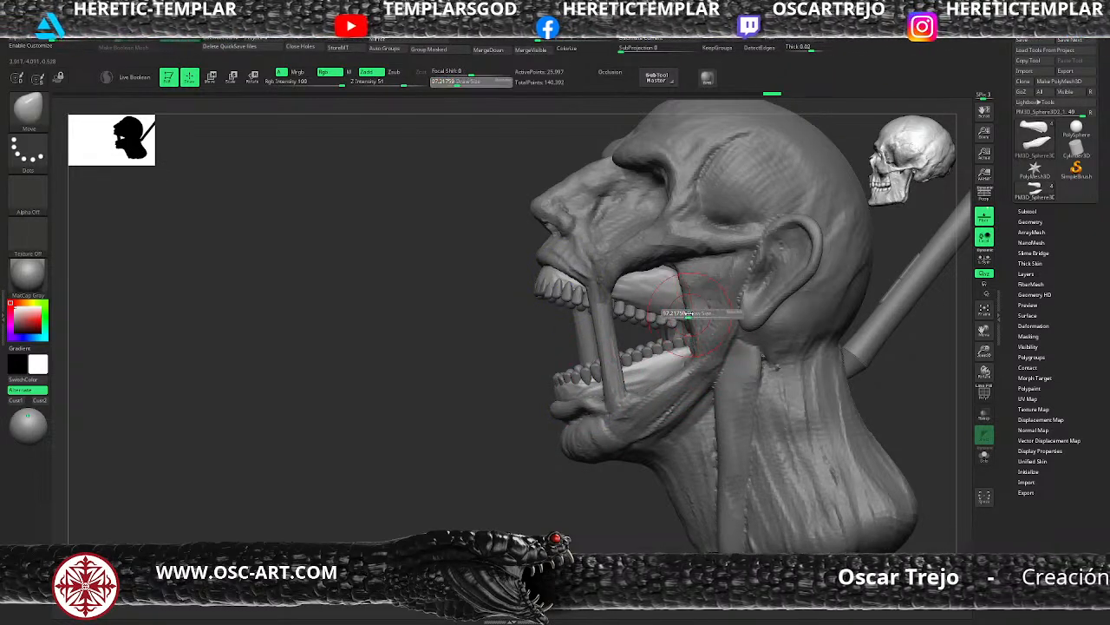
pyautogui.moveTo(689, 314); pyautogui.dragTo(682, 305)
pyautogui.moveTo(514, 400)
pyautogui.mouseDown()
pyautogui.moveTo(529, 379)
pyautogui.moveTo(755, 317)
pyautogui.moveTo(787, 349)
pyautogui.moveTo(821, 286)
pyautogui.moveTo(855, 297)
pyautogui.moveTo(699, 302)
pyautogui.moveTo(791, 370)
pyautogui.moveTo(712, 370)
pyautogui.moveTo(685, 354)
pyautogui.moveTo(684, 336)
pyautogui.mouseUp()
pyautogui.keyDown('alt'); pyautogui.click(671, 340); pyautogui.keyUp('alt')
pyautogui.keyDown('shift'); pyautogui.moveTo(575, 404); pyautogui.dragTo(637, 399); pyautogui.keyUp('shift')
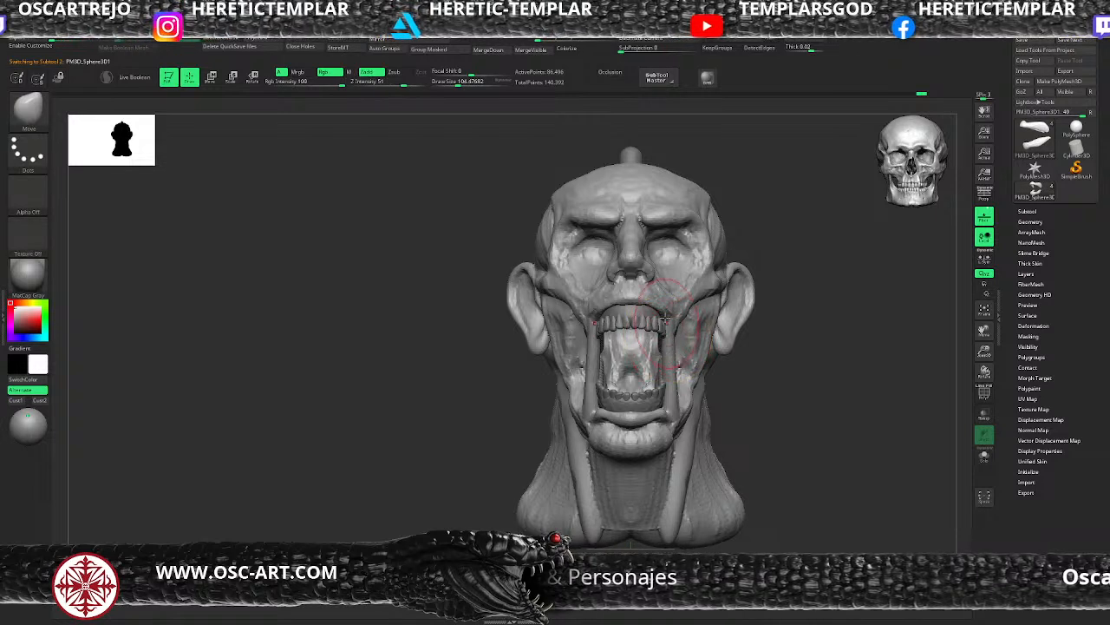
pyautogui.press('[')
pyautogui.press('[')
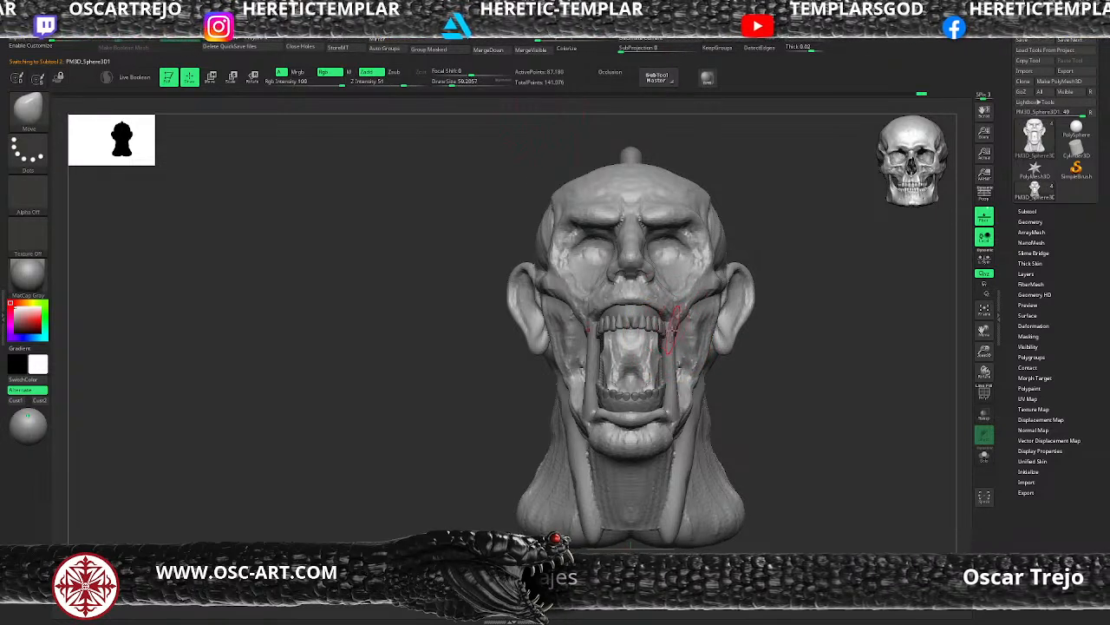
pyautogui.press(']')
pyautogui.press(']')
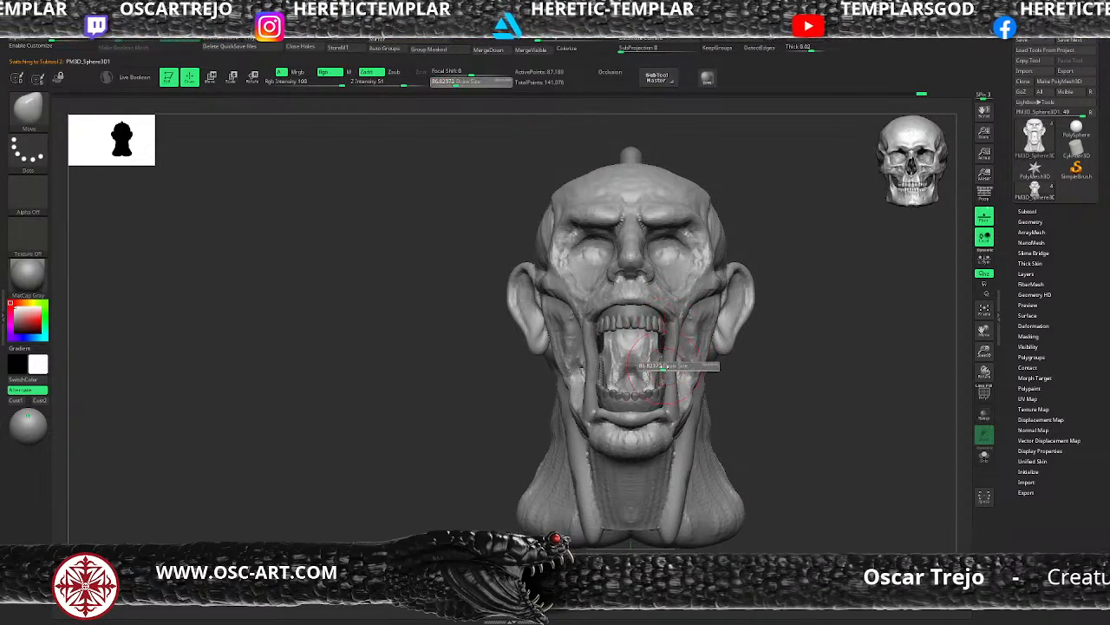
pyautogui.press('[')
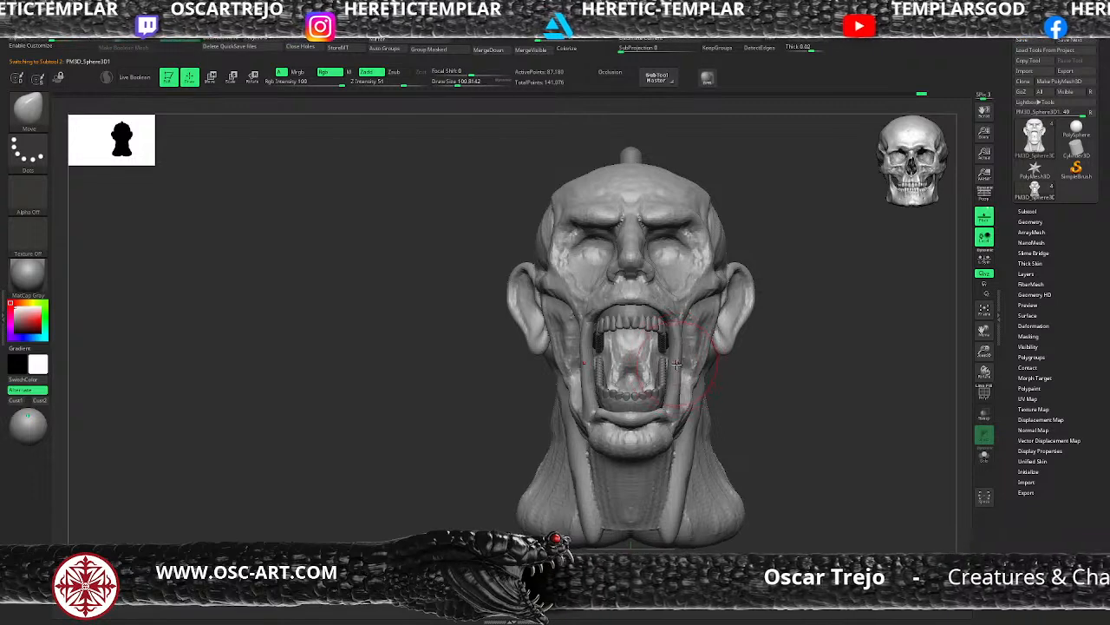
# Make the teeth the active subtool and adjust their side rows inside the mouth with the Move brush
pyautogui.moveTo(757, 344)
pyautogui.mouseDown()
pyautogui.moveTo(720, 332)
pyautogui.moveTo(575, 411)
pyautogui.moveTo(710, 308)
pyautogui.mouseUp()
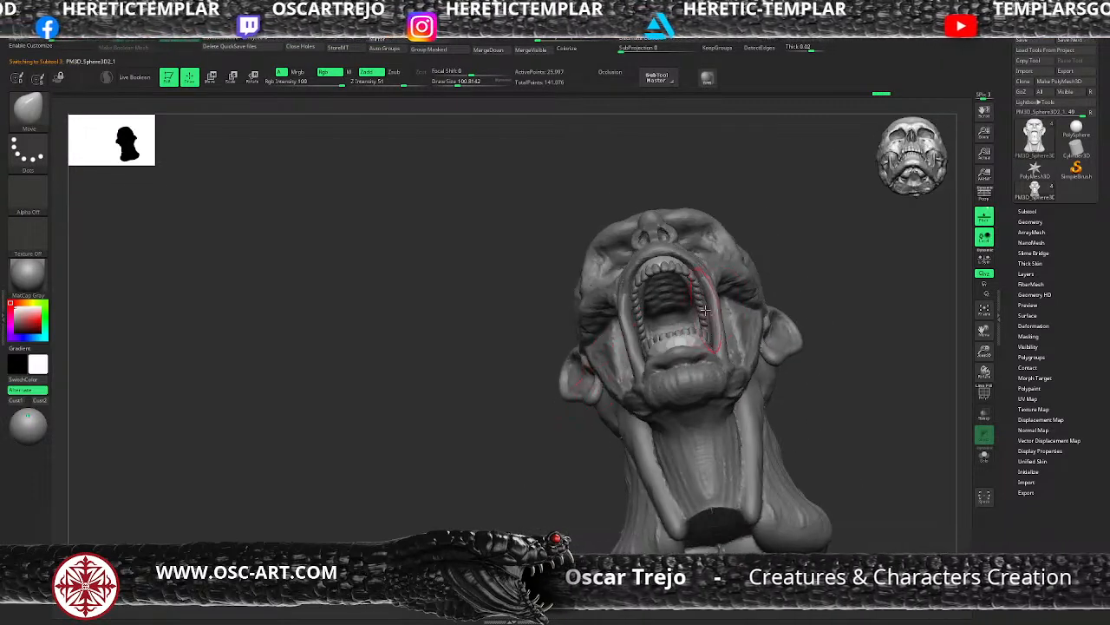
pyautogui.keyDown('alt'); pyautogui.click(706, 310); pyautogui.keyUp('alt')
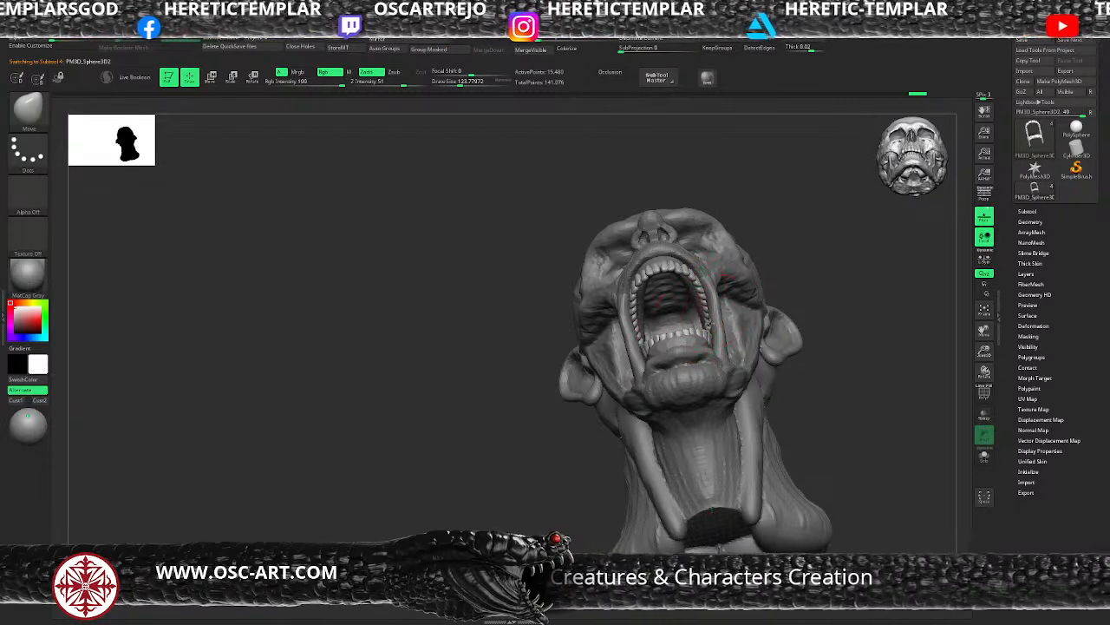
pyautogui.moveTo(708, 323); pyautogui.dragTo(712, 321)
pyautogui.moveTo(832, 327); pyautogui.dragTo(724, 318)
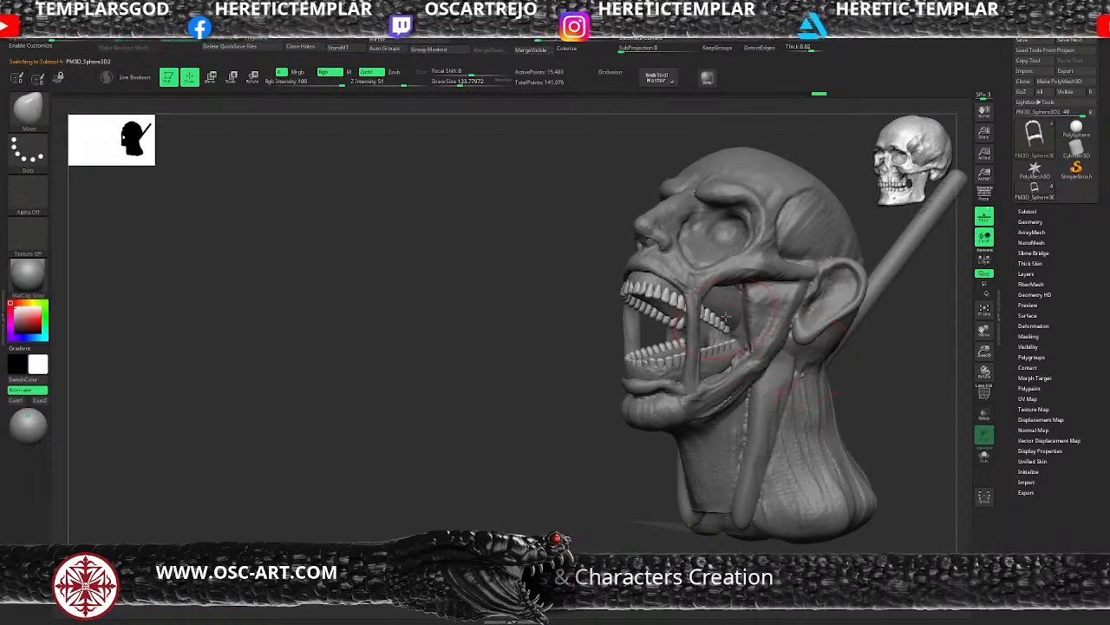
pyautogui.keyDown('shift'); pyautogui.moveTo(583, 437); pyautogui.dragTo(600, 453); pyautogui.keyUp('shift')
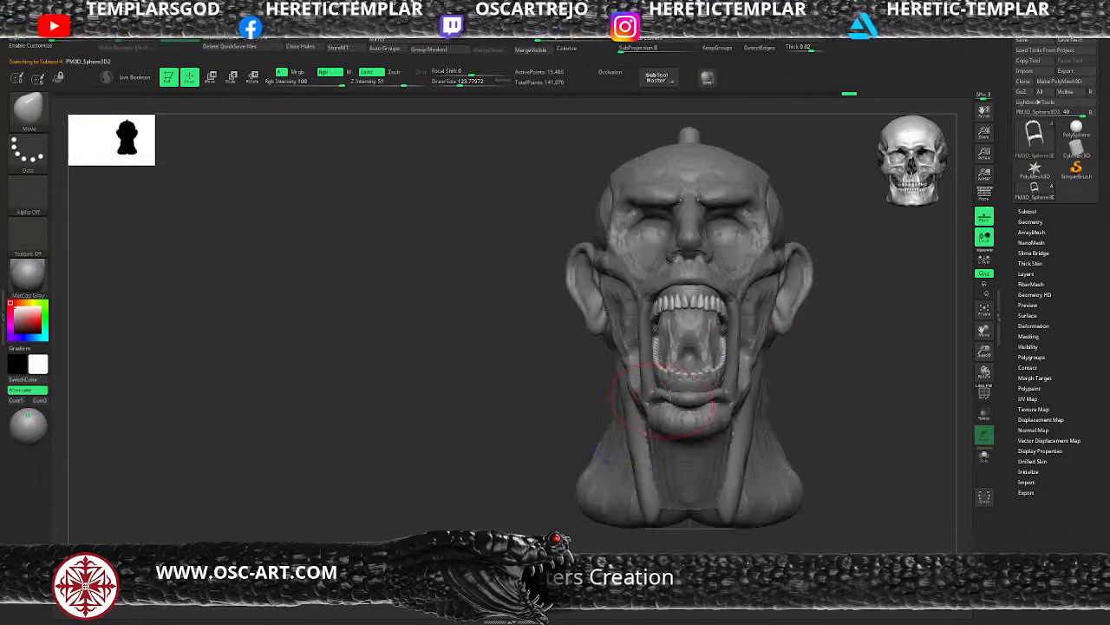
pyautogui.moveTo(730, 353)
pyautogui.mouseDown()
pyautogui.moveTo(709, 351)
pyautogui.moveTo(719, 349)
pyautogui.mouseUp()
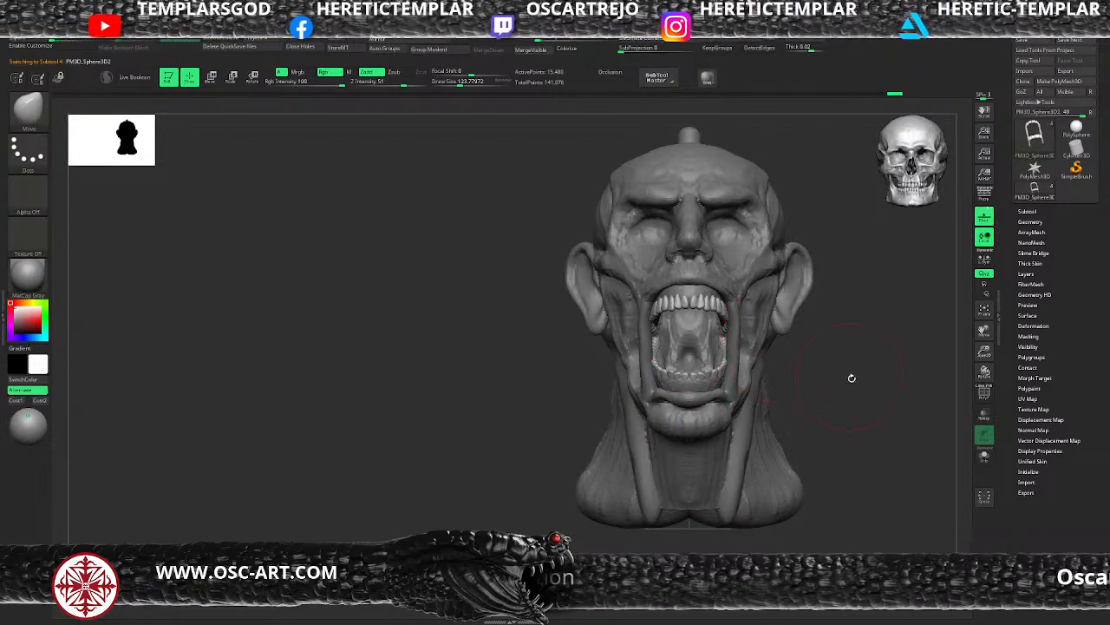
# Make the gums the active subtool and reshape their sides around the teeth with the Move brush at smaller draw sizes
pyautogui.keyDown('shift'); pyautogui.moveTo(853, 377); pyautogui.dragTo(753, 373); pyautogui.keyUp('shift')
pyautogui.keyDown('alt'); pyautogui.click(744, 369); pyautogui.keyUp('alt')
pyautogui.moveTo(659, 354)
pyautogui.mouseDown()
pyautogui.moveTo(716, 336)
pyautogui.moveTo(725, 317)
pyautogui.moveTo(731, 364)
pyautogui.mouseUp()
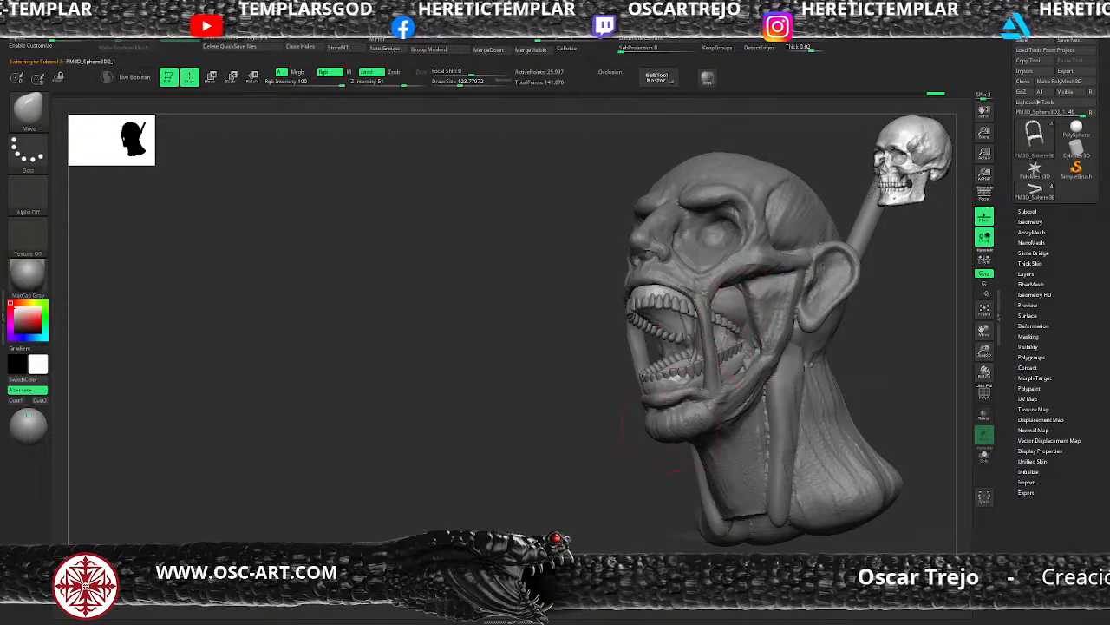
pyautogui.keyDown('shift'); pyautogui.moveTo(595, 428); pyautogui.dragTo(666, 416); pyautogui.keyUp('shift')
pyautogui.press('[')
pyautogui.moveTo(793, 344)
pyautogui.mouseDown()
pyautogui.moveTo(754, 336)
pyautogui.moveTo(804, 342)
pyautogui.moveTo(753, 325)
pyautogui.mouseUp()
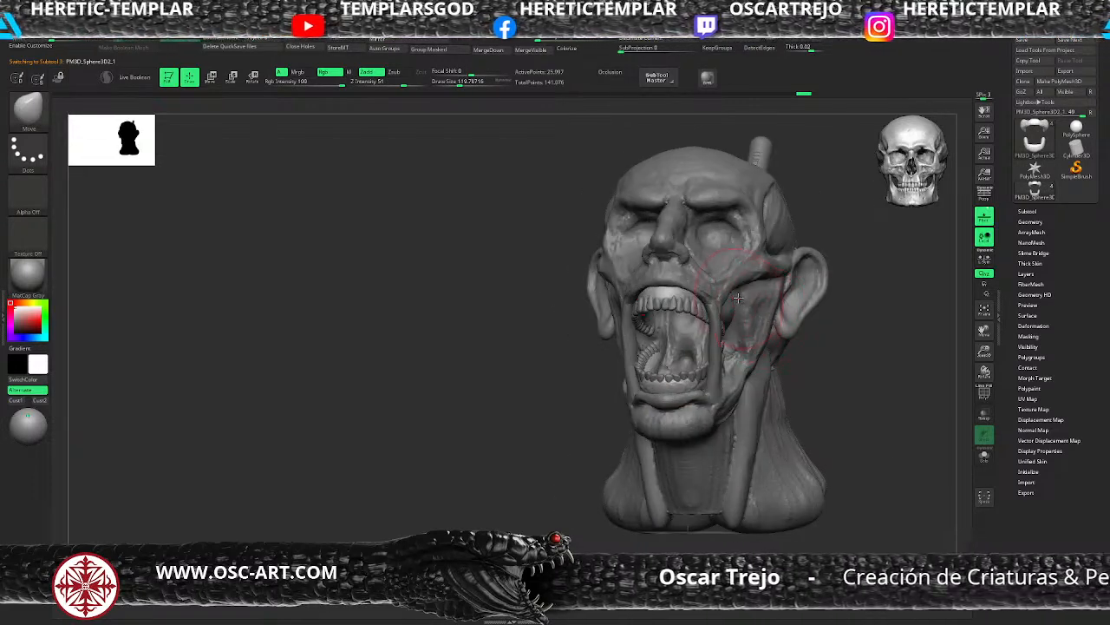
pyautogui.press('[')
pyautogui.moveTo(749, 282); pyautogui.dragTo(729, 325, button='right')
pyautogui.press('[')
pyautogui.keyDown('shift'); pyautogui.moveTo(595, 421); pyautogui.dragTo(675, 400); pyautogui.keyUp('shift')
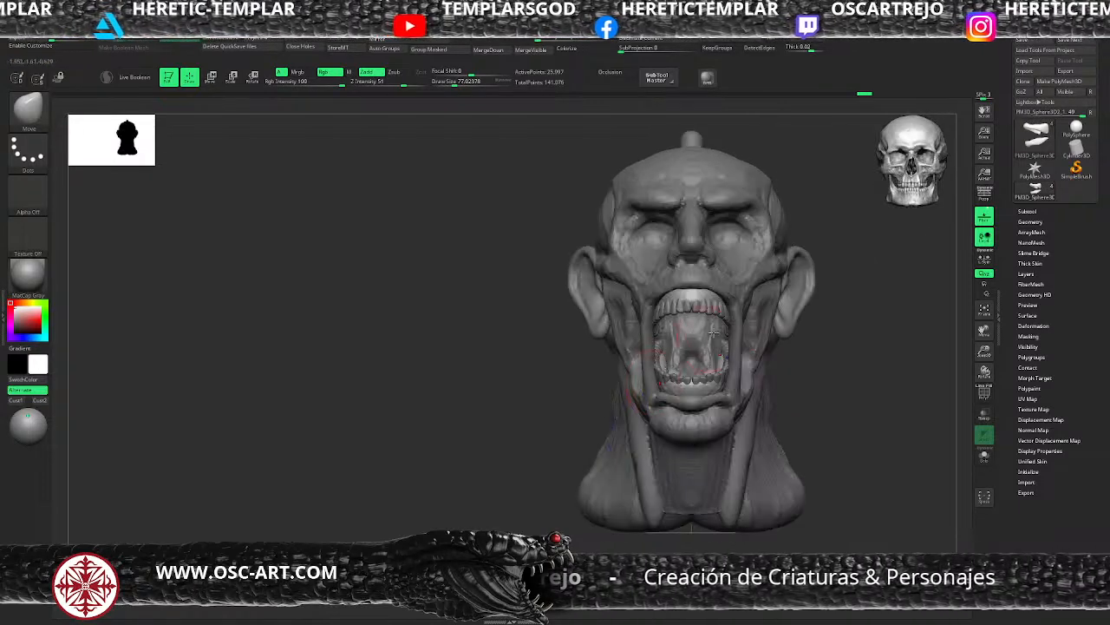
# Make the head the active subtool and adjust the contour around the upper lip with a smaller Move brush
pyautogui.keyDown('alt'); pyautogui.click(743, 295); pyautogui.keyUp('alt')
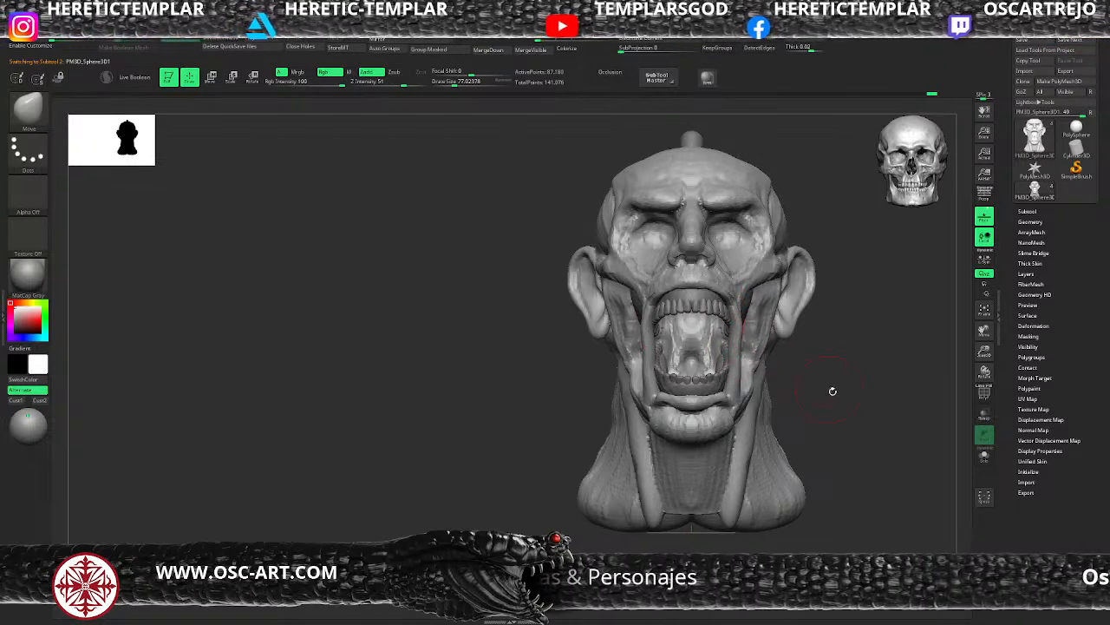
pyautogui.keyDown('alt'); pyautogui.moveTo(833, 391); pyautogui.dragTo(820, 352); pyautogui.keyUp('alt')
pyautogui.moveTo(820, 352); pyautogui.dragTo(560, 435)
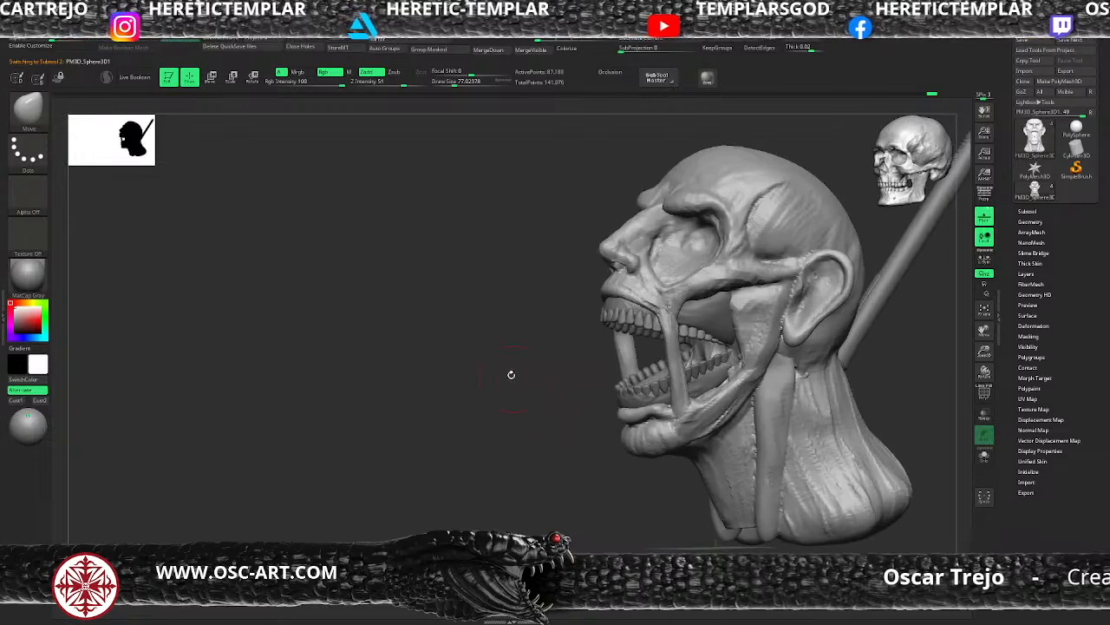
pyautogui.moveTo(511, 375)
pyautogui.keyDown('alt'); pyautogui.mouseDown()
pyautogui.moveTo(508, 446)
pyautogui.moveTo(752, 315)
pyautogui.moveTo(758, 427)
pyautogui.mouseUp(); pyautogui.keyUp('alt')
pyautogui.moveTo(632, 282); pyautogui.dragTo(627, 299)
# Remesh the head with the Gizmo's Remesh By DynaMesh deformer at a higher resolution and accept the result
pyautogui.hotkey('shift', 'f')
pyautogui.moveTo(738, 312)
pyautogui.keyDown('alt'); pyautogui.mouseDown()
pyautogui.moveTo(662, 272)
pyautogui.moveTo(674, 301)
pyautogui.moveTo(604, 314)
pyautogui.mouseUp(); pyautogui.keyUp('alt')
pyautogui.hotkey('shift', 'f')
pyautogui.press('w')
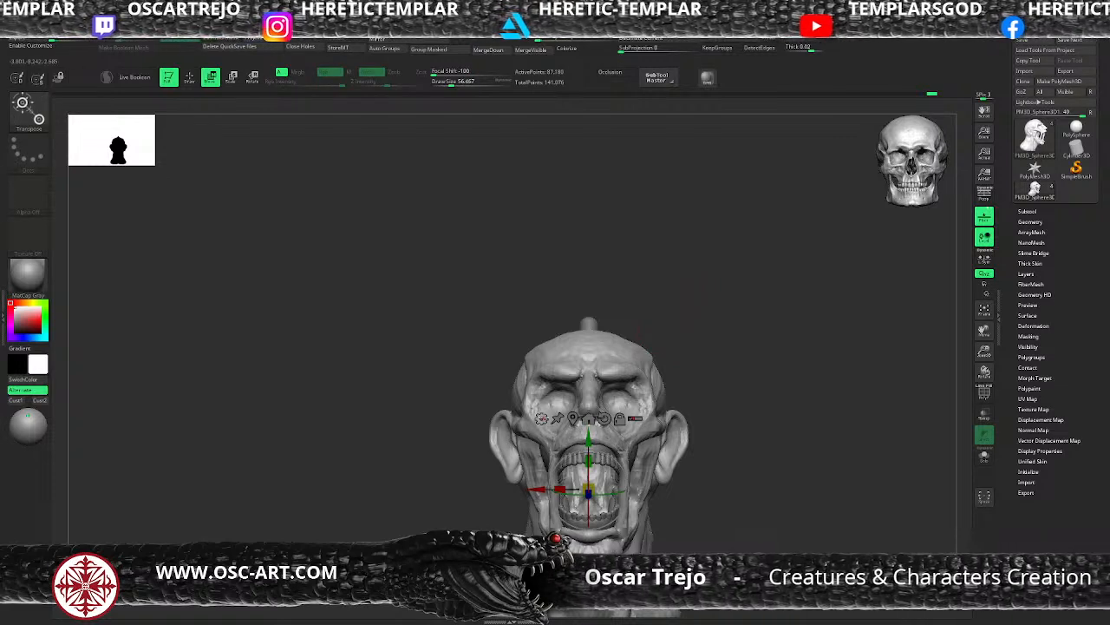
pyautogui.click(542, 419)
pyautogui.click(650, 476)
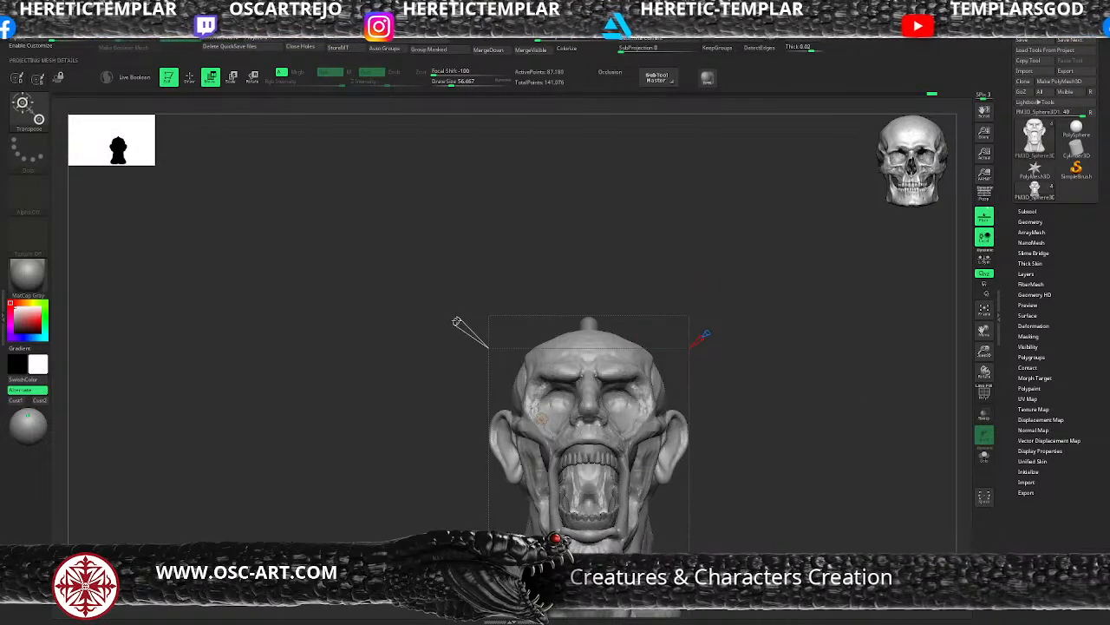
pyautogui.moveTo(457, 322); pyautogui.dragTo(443, 309)
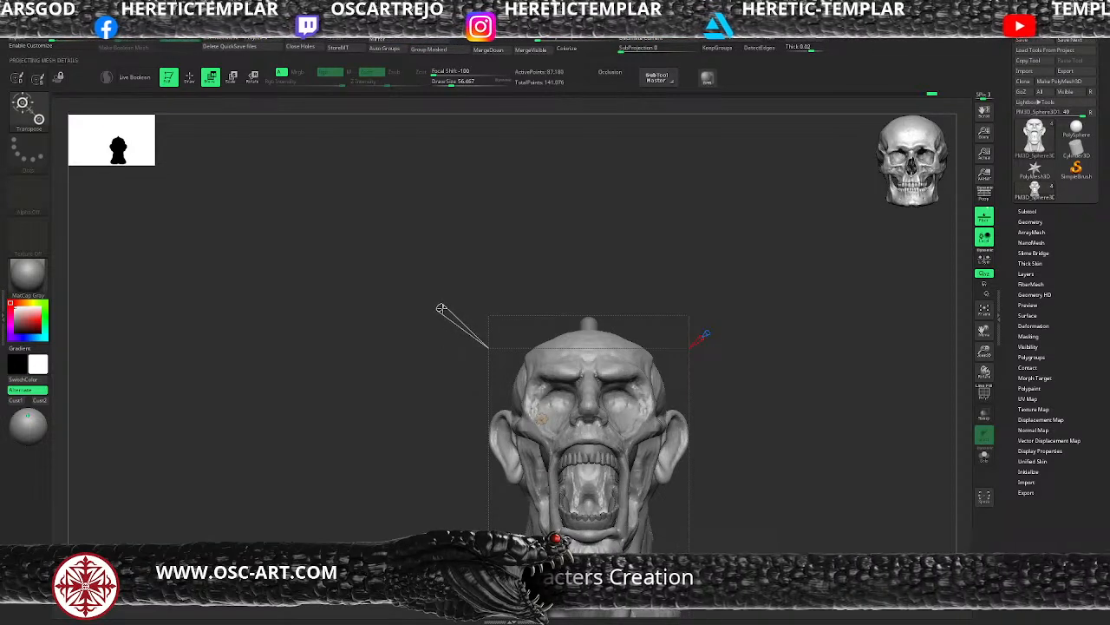
pyautogui.moveTo(442, 308); pyautogui.dragTo(435, 301)
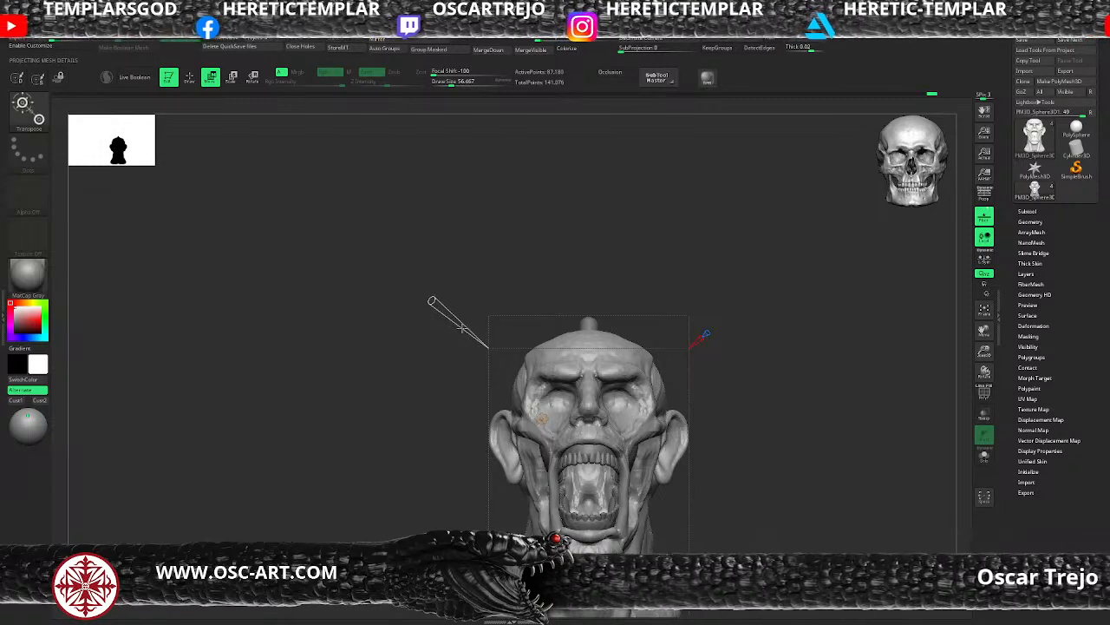
pyautogui.click(540, 418)
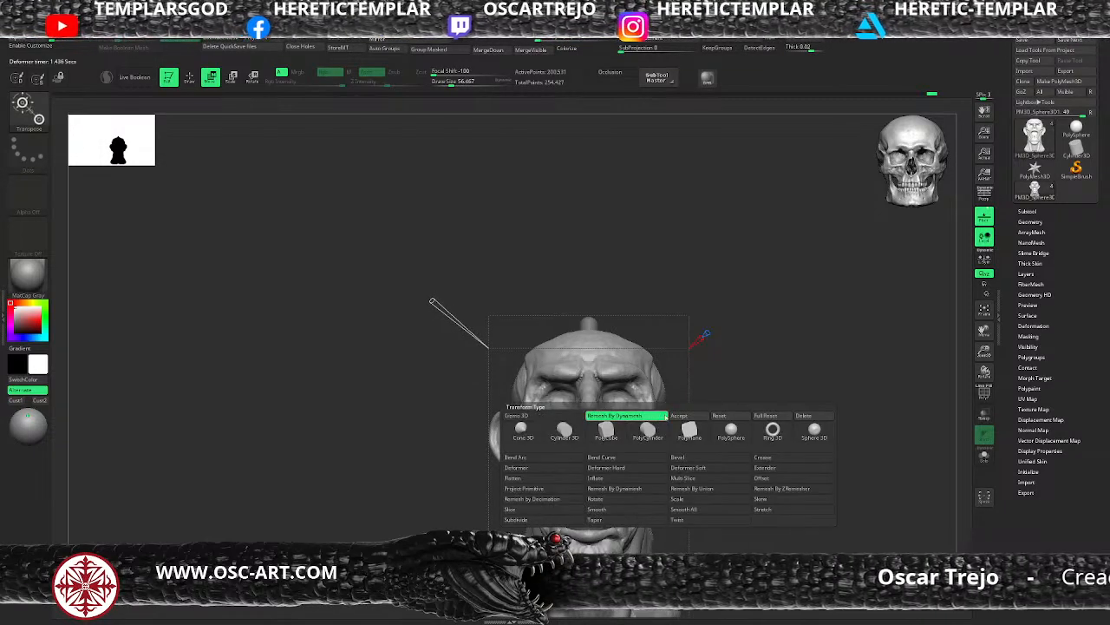
pyautogui.click(679, 416)
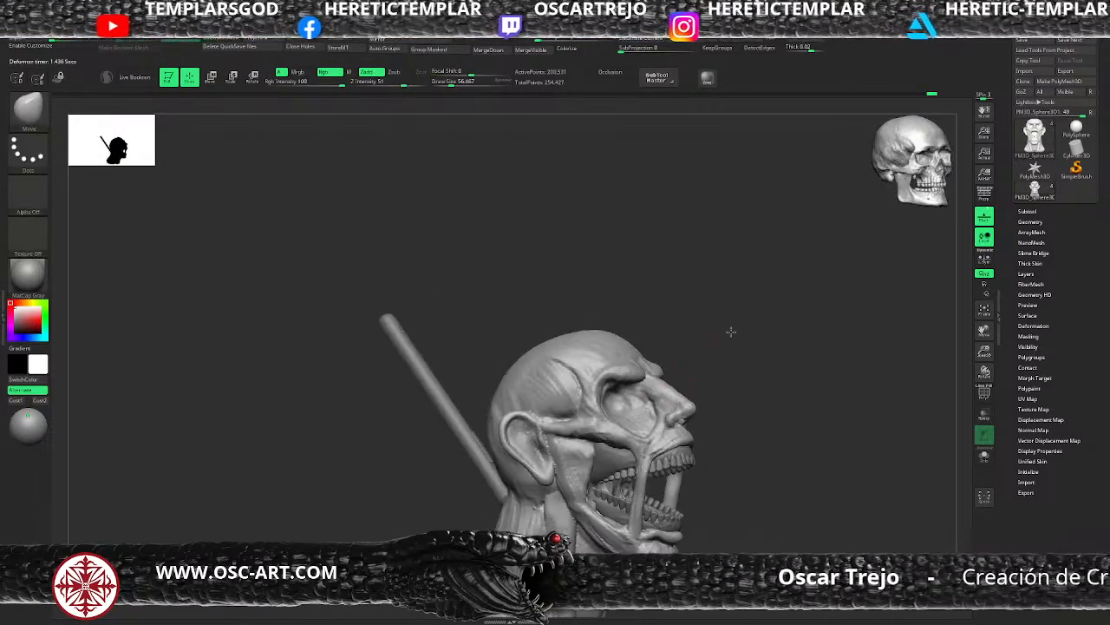
# Cut the crease around the nostril wing with the Slash3 brush and smooth the side of the nose
pyautogui.moveTo(731, 331)
pyautogui.keyDown('alt'); pyautogui.mouseDown()
pyautogui.moveTo(716, 342)
pyautogui.moveTo(680, 337)
pyautogui.mouseUp(); pyautogui.keyUp('alt')
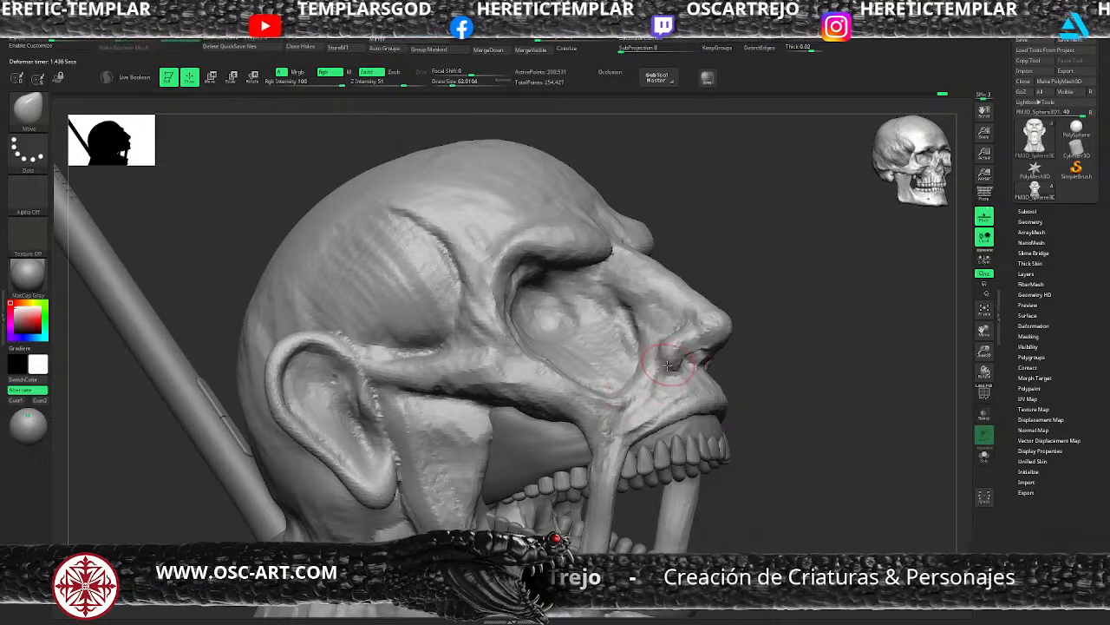
pyautogui.press('b')
pyautogui.press('s')
pyautogui.press('3')
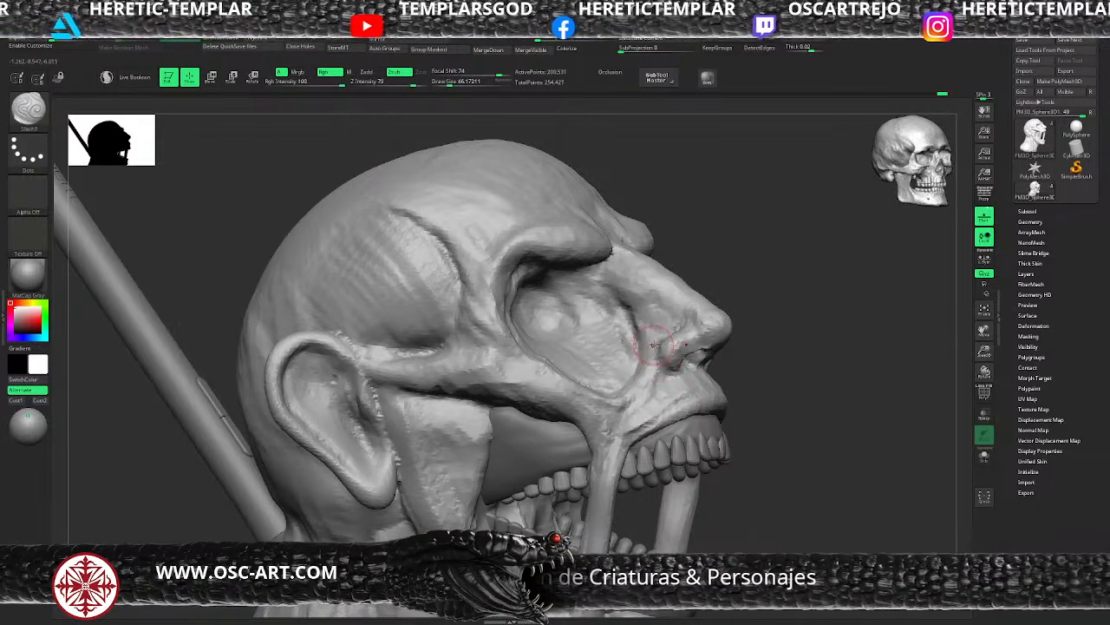
pyautogui.moveTo(655, 350); pyautogui.dragTo(682, 328)
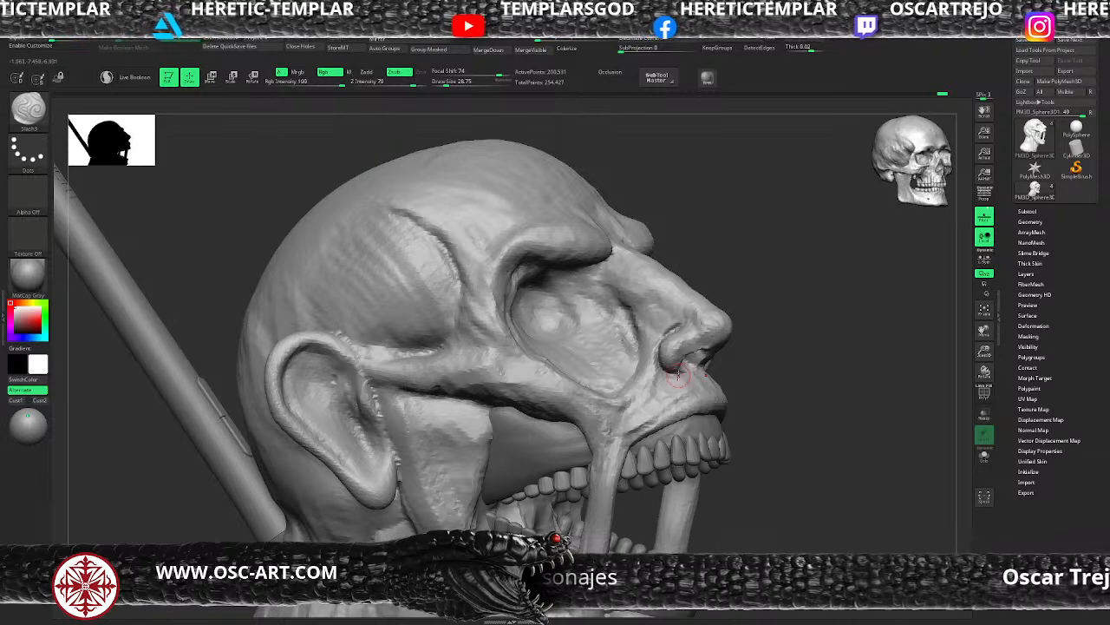
pyautogui.moveTo(701, 371); pyautogui.dragTo(705, 368)
pyautogui.moveTo(674, 325)
pyautogui.keyDown('shift'); pyautogui.mouseDown()
pyautogui.moveTo(690, 316)
pyautogui.moveTo(712, 330)
pyautogui.mouseUp(); pyautogui.keyUp('shift')
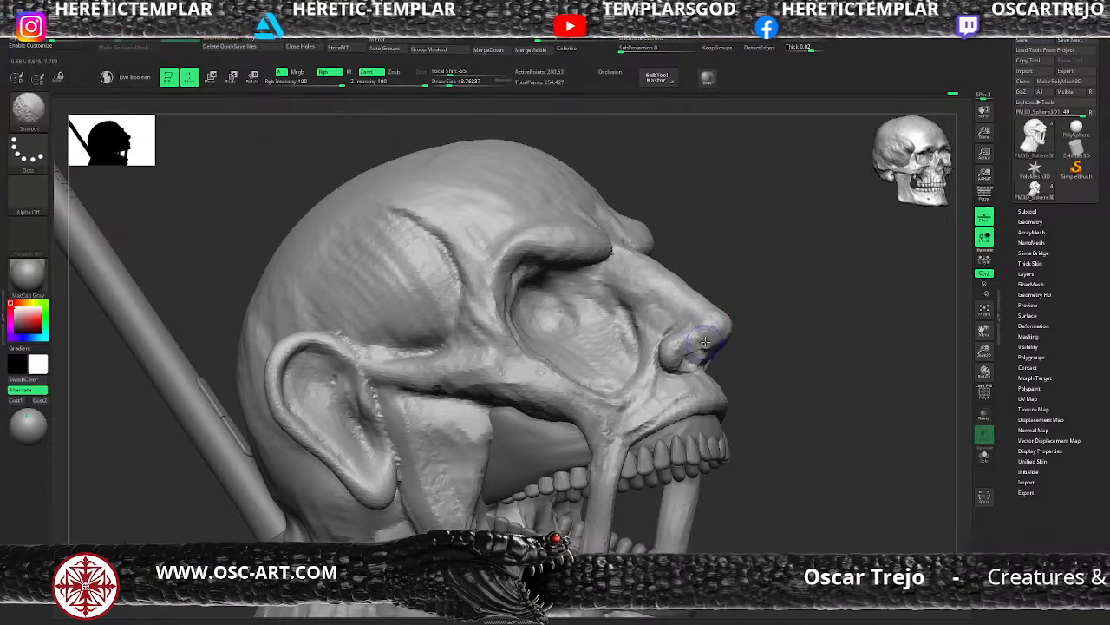
# Shape the inside of the nostril openings and their rims with a small ClayBuildup brush
pyautogui.moveTo(704, 364); pyautogui.dragTo(719, 338, button='right')
pyautogui.press('[')
pyautogui.press('b')
pyautogui.press('c')
pyautogui.press('b')
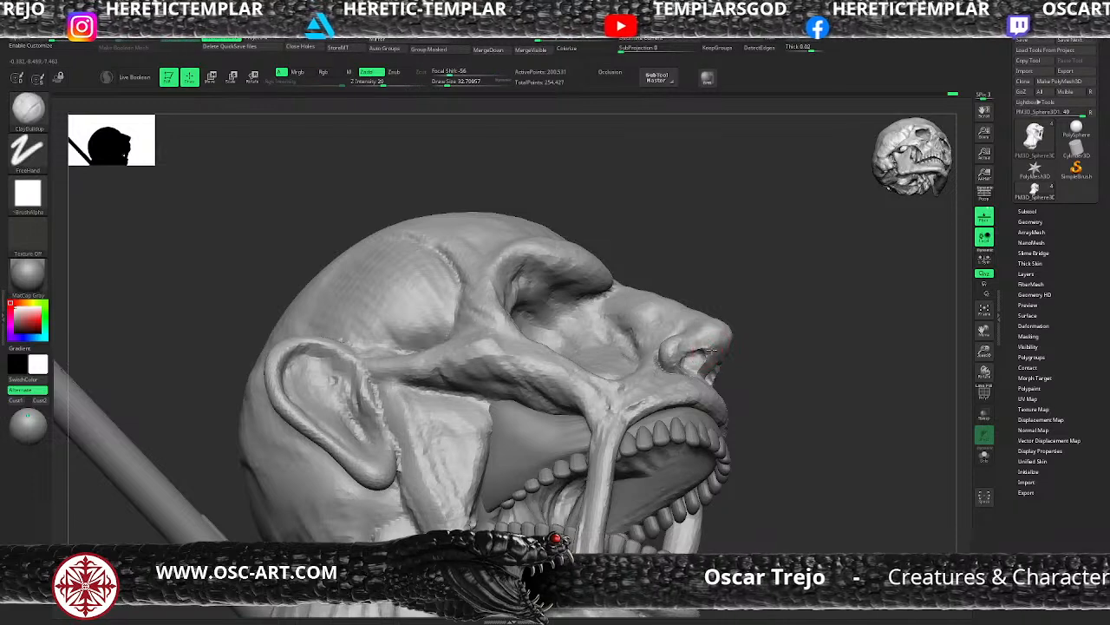
pyautogui.moveTo(689, 365)
pyautogui.mouseDown(button='right')
pyautogui.moveTo(712, 376)
pyautogui.moveTo(692, 381)
pyautogui.moveTo(703, 371)
pyautogui.moveTo(673, 356)
pyautogui.mouseUp(button='right')
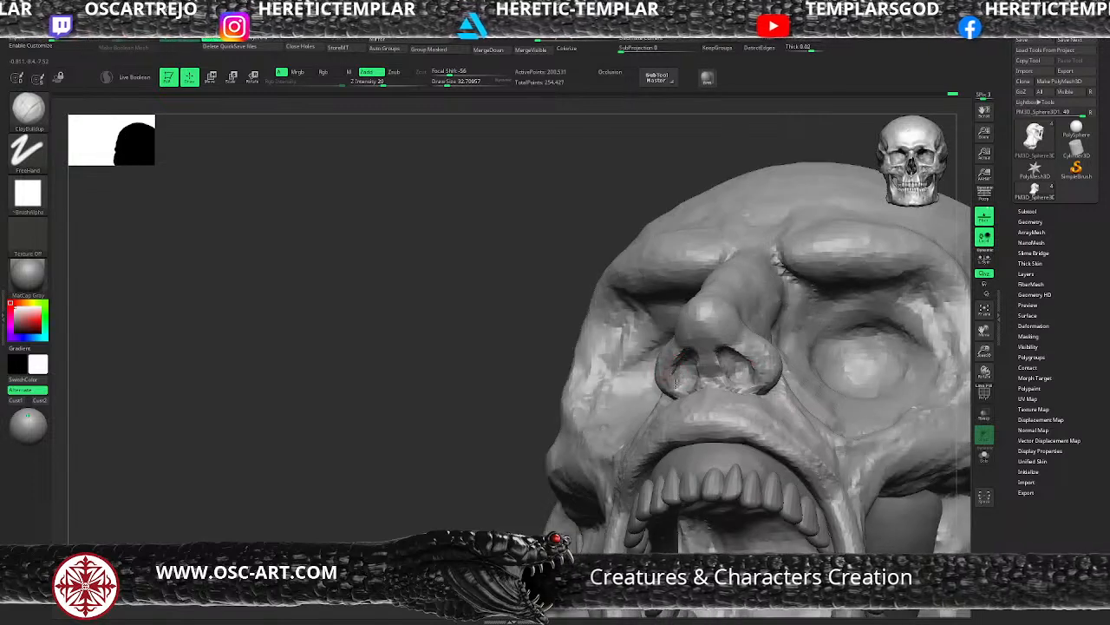
pyautogui.moveTo(677, 382); pyautogui.dragTo(693, 356)
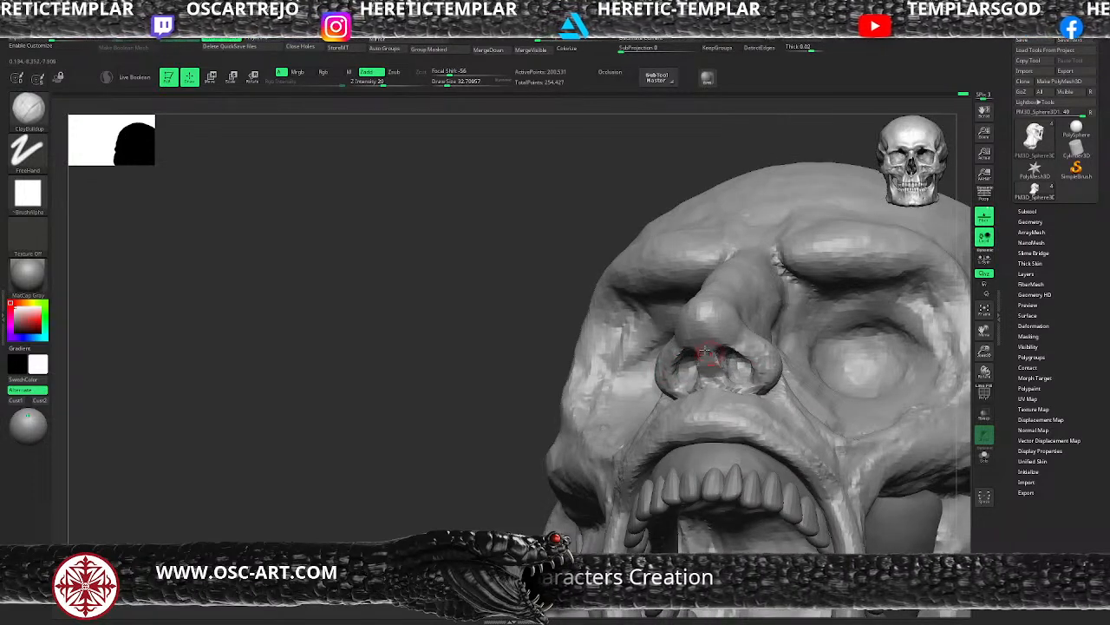
# Build up the upper lip below the nose with ClayBuildup and define its lower edge above the gums with DamStandard
pyautogui.moveTo(515, 413)
pyautogui.mouseDown(button='right')
pyautogui.moveTo(615, 384)
pyautogui.moveTo(685, 391)
pyautogui.mouseUp(button='right')
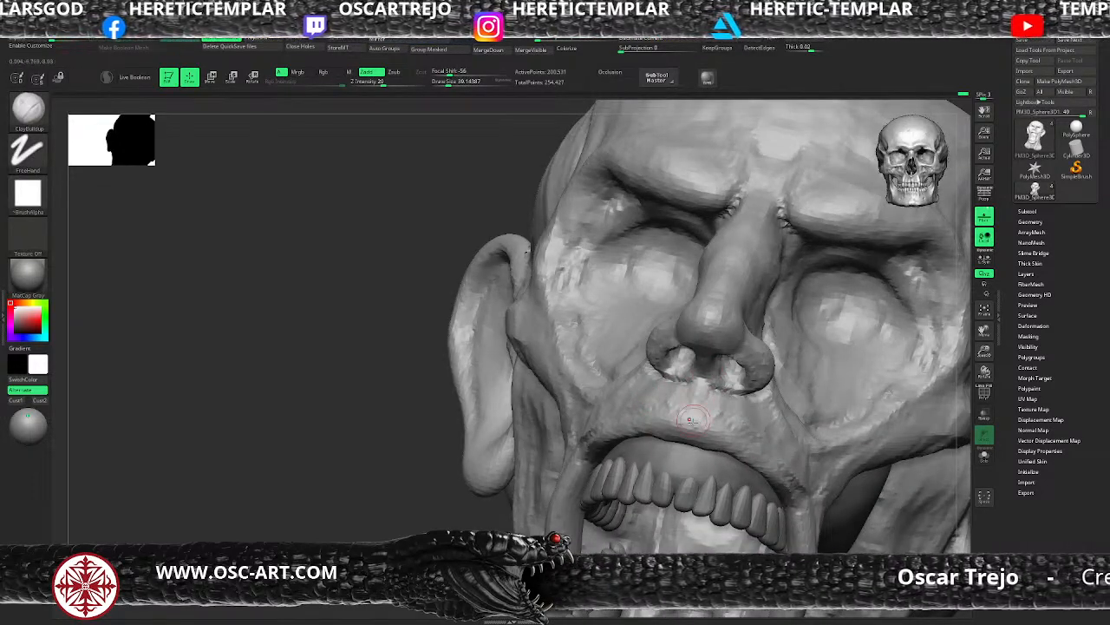
pyautogui.press('s')
pyautogui.moveTo(692, 417)
pyautogui.mouseDown()
pyautogui.moveTo(693, 404)
pyautogui.moveTo(720, 417)
pyautogui.mouseUp()
pyautogui.press('b')
pyautogui.press('d')
pyautogui.press('s')
pyautogui.keyDown('shift'); pyautogui.moveTo(655, 445); pyautogui.dragTo(649, 449); pyautogui.keyUp('shift')
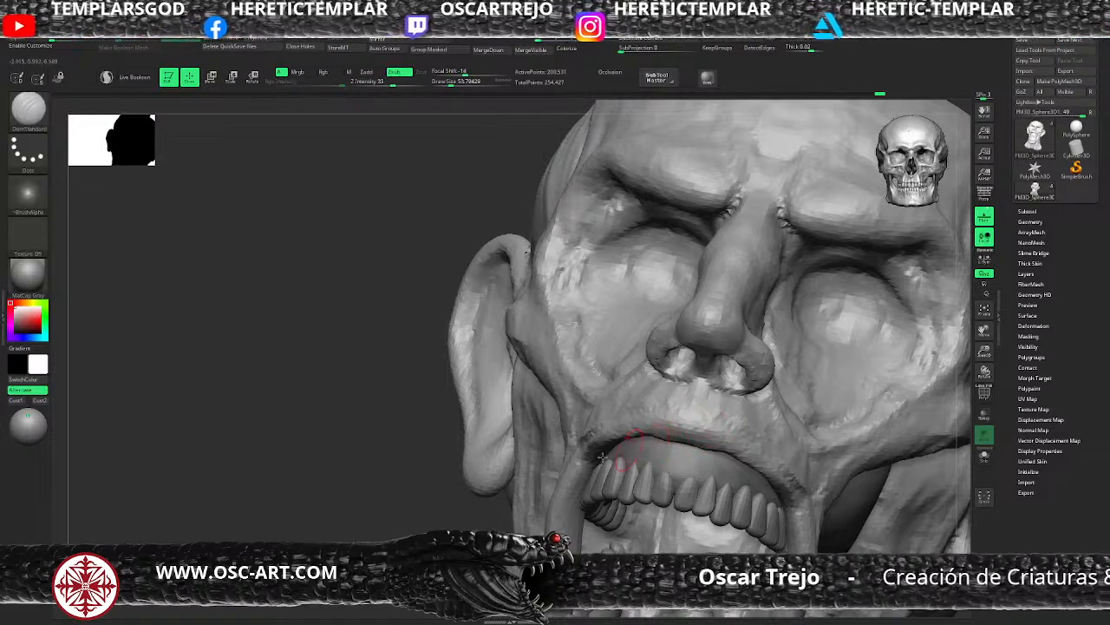
pyautogui.moveTo(451, 515)
pyautogui.mouseDown()
pyautogui.moveTo(405, 528)
pyautogui.moveTo(468, 520)
pyautogui.mouseUp()
pyautogui.moveTo(744, 434)
pyautogui.mouseDown()
pyautogui.moveTo(783, 424)
pyautogui.moveTo(796, 407)
pyautogui.moveTo(797, 480)
pyautogui.moveTo(776, 482)
pyautogui.mouseUp()
# Adjust the area between the brows with the Move brush and carve frown creases there with DamStandard
pyautogui.press('b')
pyautogui.press('m')
pyautogui.press('v')
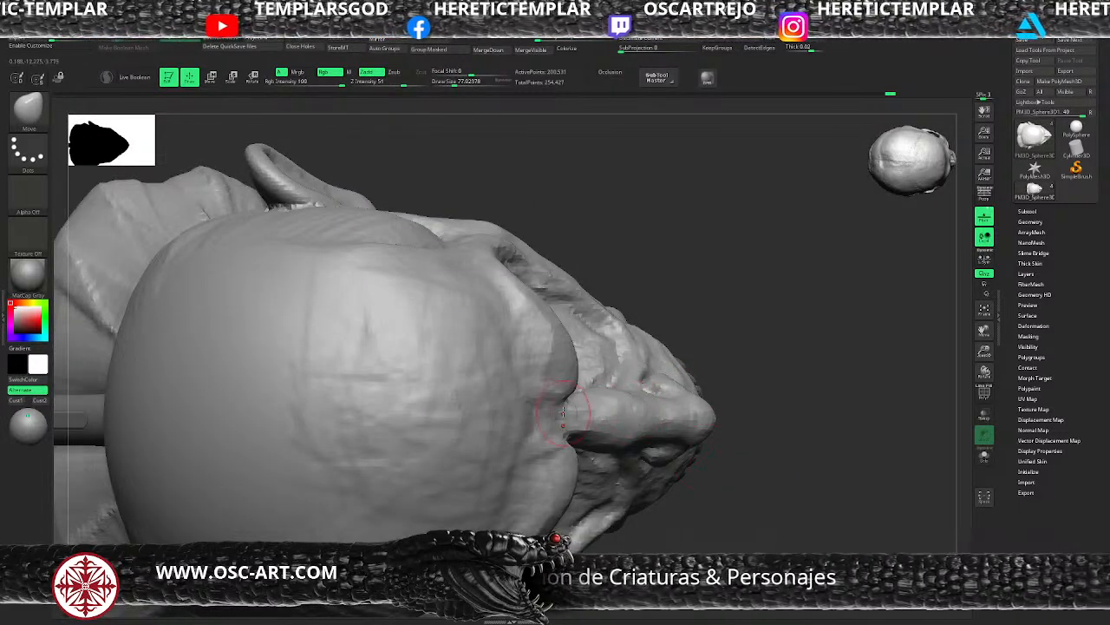
pyautogui.press('b')
pyautogui.press('d')
pyautogui.press('s')
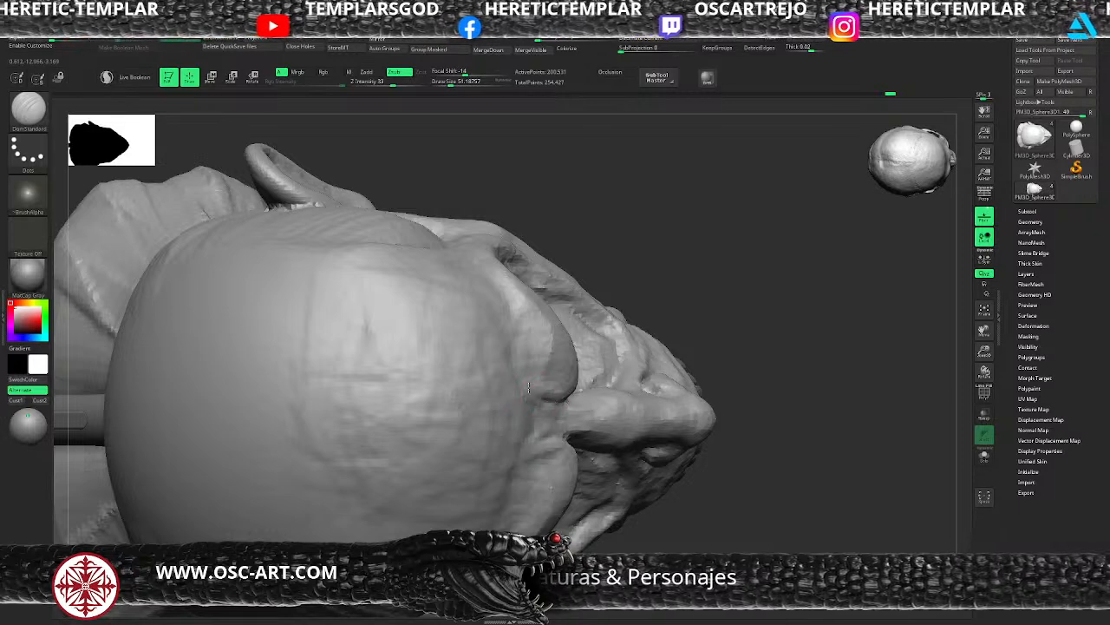
pyautogui.moveTo(696, 505)
pyautogui.mouseDown()
pyautogui.moveTo(704, 416)
pyautogui.moveTo(572, 460)
pyautogui.moveTo(575, 451)
pyautogui.moveTo(550, 483)
pyautogui.moveTo(569, 466)
pyautogui.mouseUp()
# Build up the root of the nose with ClayBuildup and sharpen the crease beneath the inner brow with DamStandard
pyautogui.press('b')
pyautogui.press('c')
pyautogui.press('b')
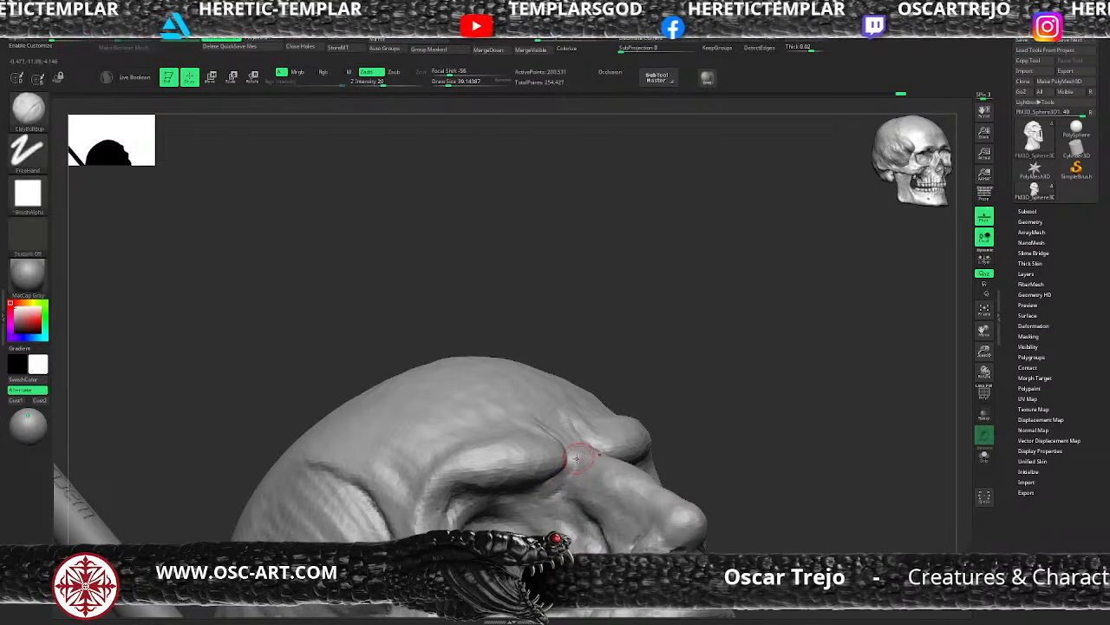
pyautogui.press('b')
pyautogui.press('d')
pyautogui.press('s')
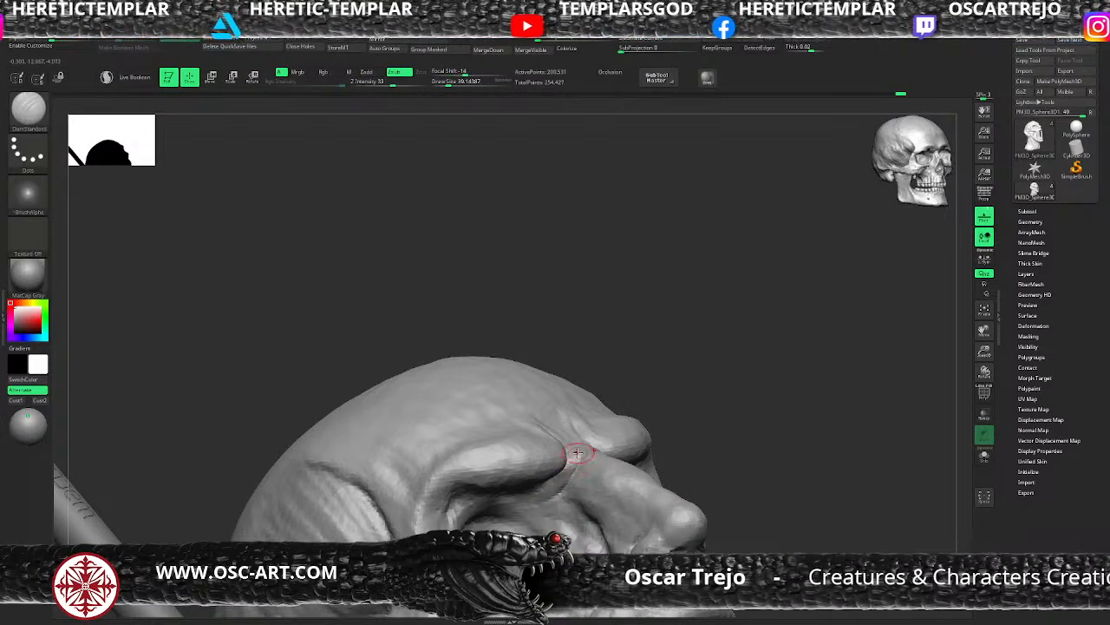
pyautogui.moveTo(563, 491)
pyautogui.mouseDown()
pyautogui.moveTo(673, 409)
pyautogui.moveTo(664, 391)
pyautogui.moveTo(699, 401)
pyautogui.moveTo(691, 349)
pyautogui.moveTo(612, 425)
pyautogui.mouseUp()
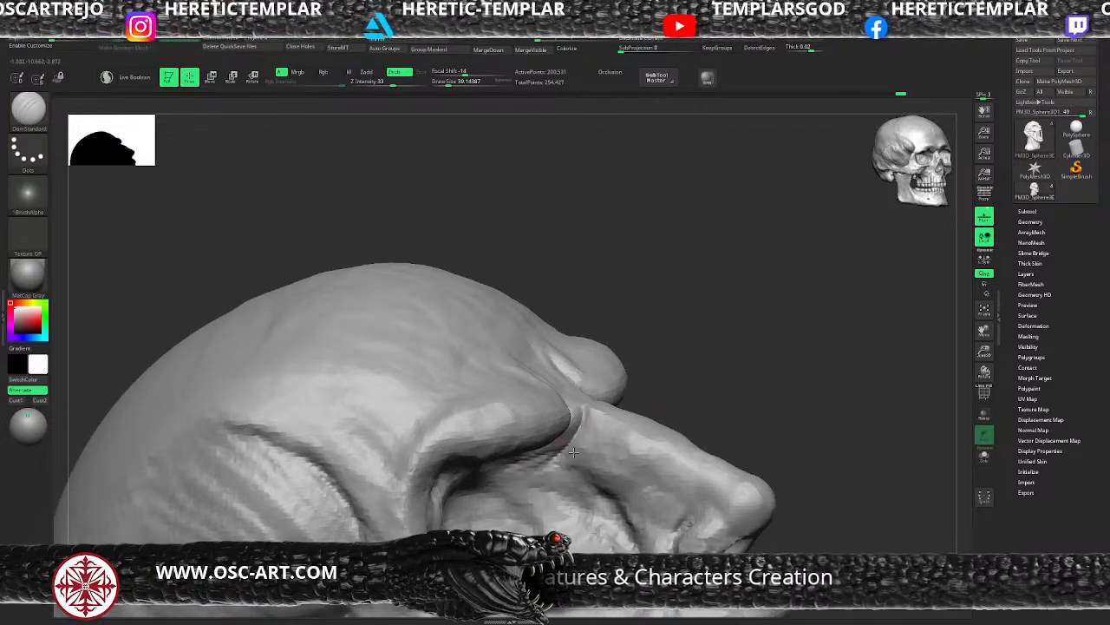
pyautogui.keyDown('alt'); pyautogui.moveTo(718, 402); pyautogui.dragTo(477, 381); pyautogui.keyUp('alt')
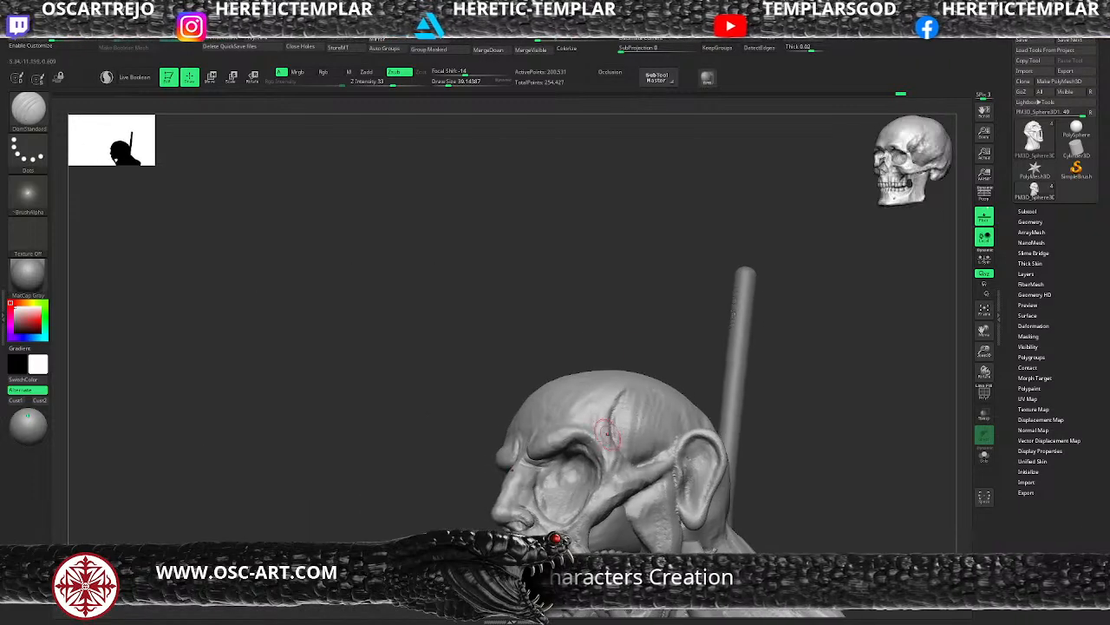
pyautogui.keyDown('alt'); pyautogui.moveTo(448, 523); pyautogui.dragTo(569, 423); pyautogui.keyUp('alt')
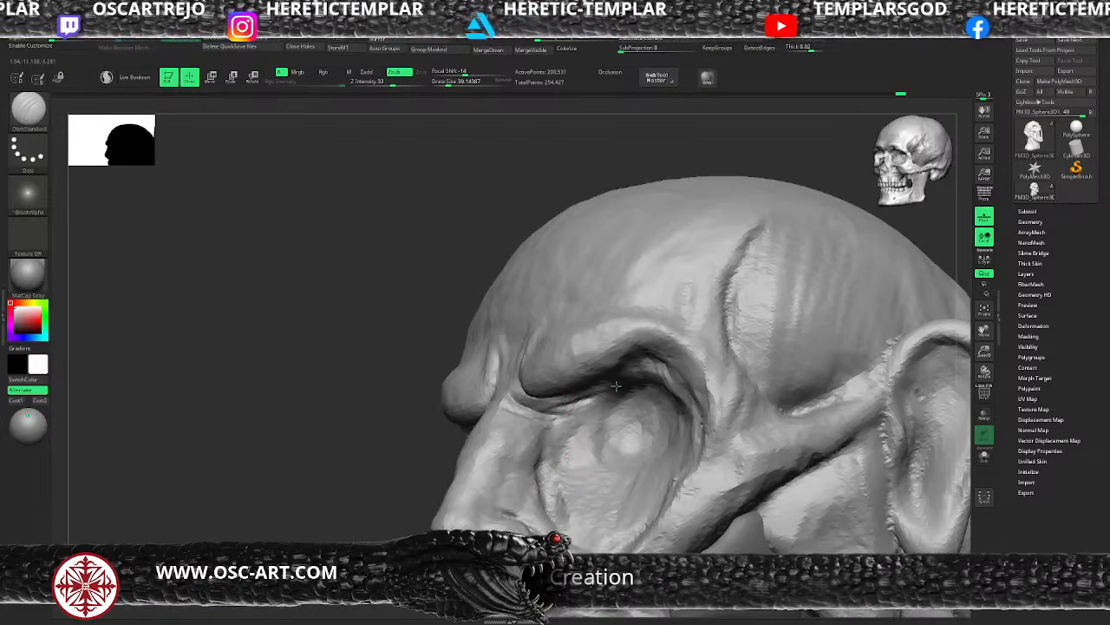
pyautogui.keyDown('alt'); pyautogui.moveTo(353, 471); pyautogui.dragTo(429, 464); pyautogui.keyUp('alt')
# Adjust the side contour of the jaw muscles below the ear with the Move brush at a draw size of about 65
pyautogui.keyDown('alt'); pyautogui.moveTo(732, 386); pyautogui.dragTo(719, 344); pyautogui.keyUp('alt')
pyautogui.moveTo(720, 344)
pyautogui.keyDown('alt'); pyautogui.mouseDown()
pyautogui.moveTo(730, 325)
pyautogui.moveTo(751, 356)
pyautogui.moveTo(785, 365)
pyautogui.moveTo(747, 369)
pyautogui.moveTo(726, 349)
pyautogui.moveTo(722, 397)
pyautogui.moveTo(671, 409)
pyautogui.mouseUp(); pyautogui.keyUp('alt')
pyautogui.press('b')
pyautogui.press('m')
pyautogui.press('v')
pyautogui.press('s')
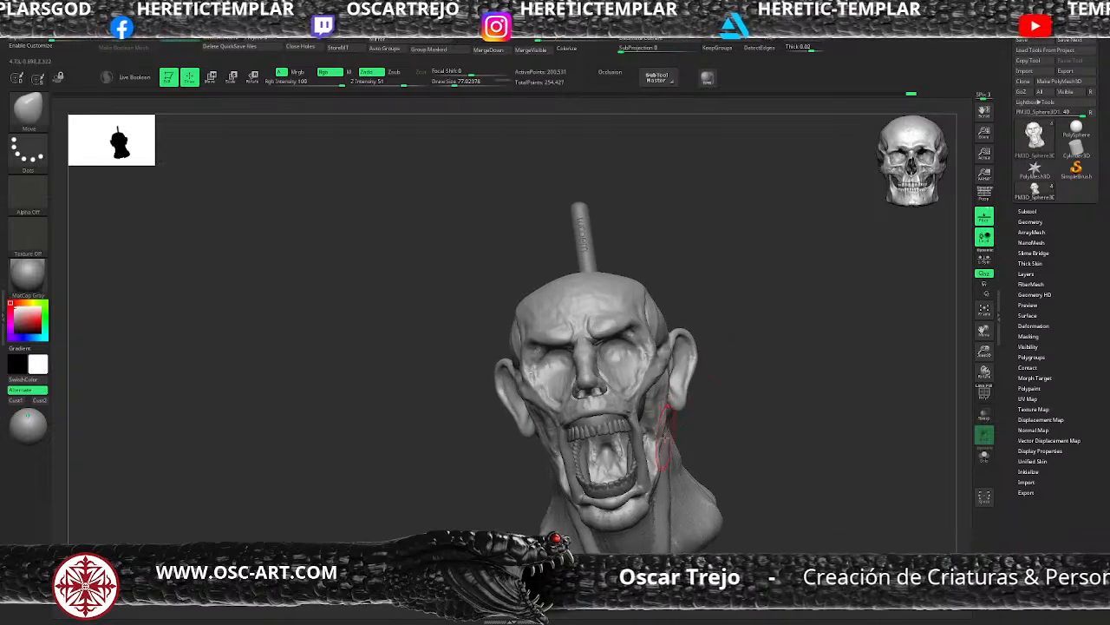
pyautogui.press('s')
pyautogui.moveTo(661, 461); pyautogui.dragTo(658, 462)
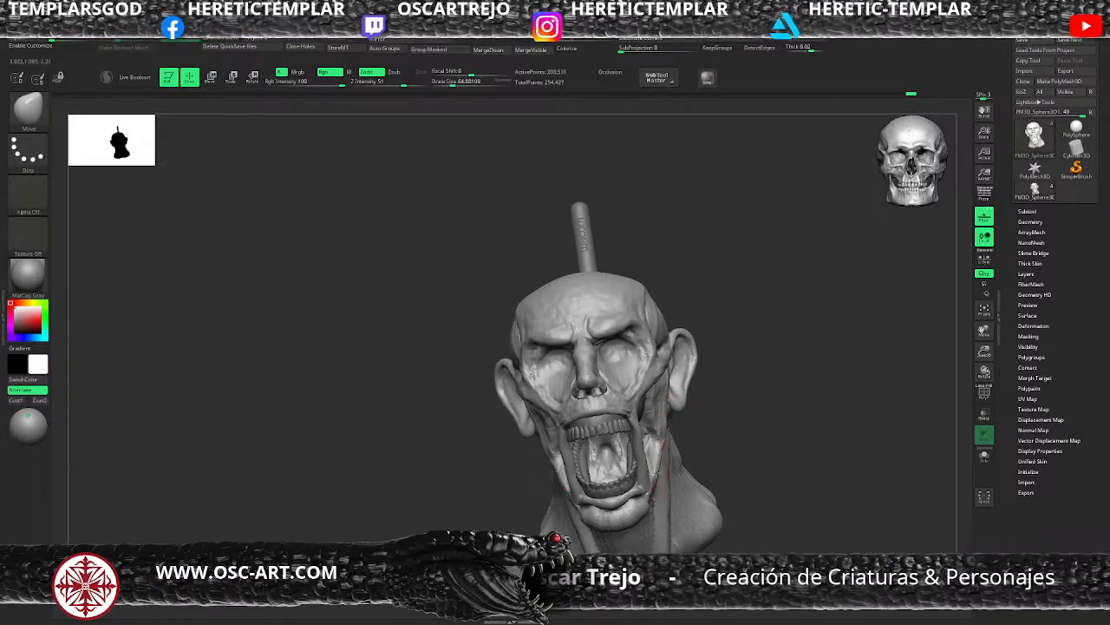
# Refine the eye sockets with DamStandard and sculpt muscle strands below the eyes and across the cheeks with ClayBuildup
pyautogui.moveTo(748, 409); pyautogui.dragTo(785, 317)
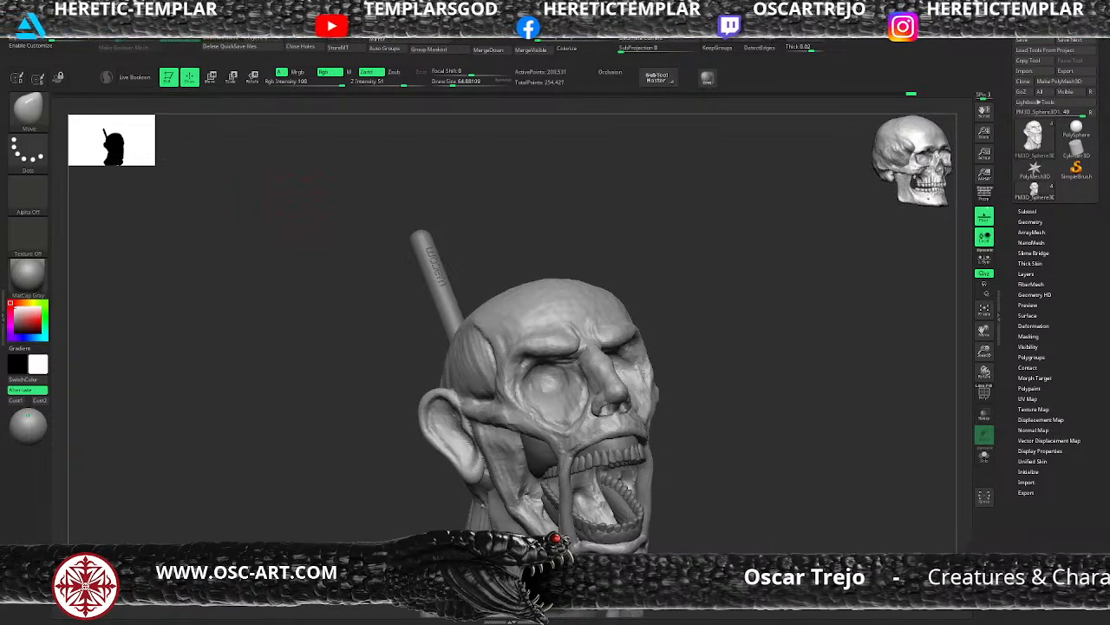
pyautogui.scroll(5, 742, 395)
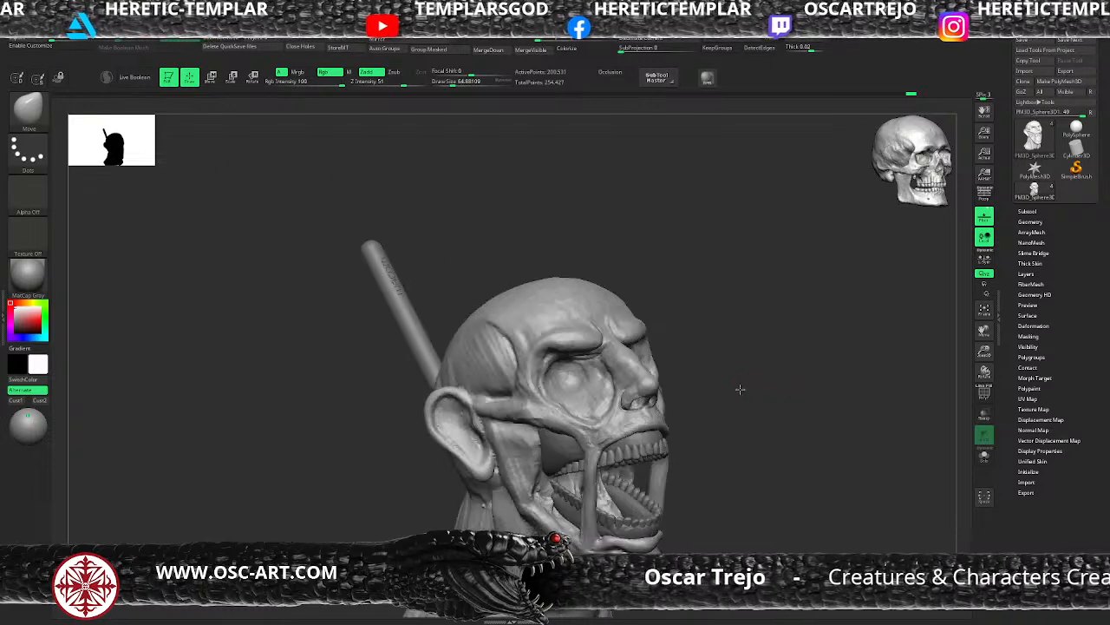
pyautogui.press('b')
pyautogui.press('d')
pyautogui.press('s')
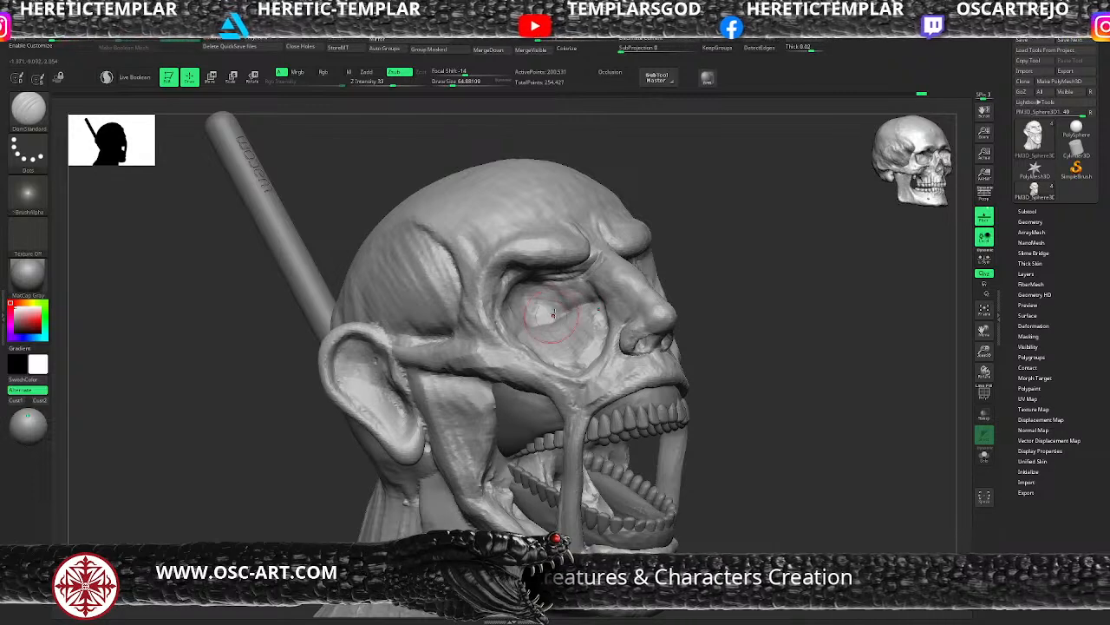
pyautogui.scroll(-5, 740, 275)
pyautogui.moveTo(719, 275)
pyautogui.mouseDown()
pyautogui.moveTo(765, 293)
pyautogui.moveTo(790, 350)
pyautogui.moveTo(720, 360)
pyautogui.mouseUp()
pyautogui.press('b')
pyautogui.press('c')
pyautogui.press('b')
pyautogui.moveTo(614, 306)
pyautogui.mouseDown()
pyautogui.moveTo(626, 356)
pyautogui.moveTo(628, 313)
pyautogui.moveTo(641, 351)
pyautogui.moveTo(638, 308)
pyautogui.moveTo(649, 343)
pyautogui.moveTo(653, 304)
pyautogui.moveTo(685, 320)
pyautogui.mouseUp()
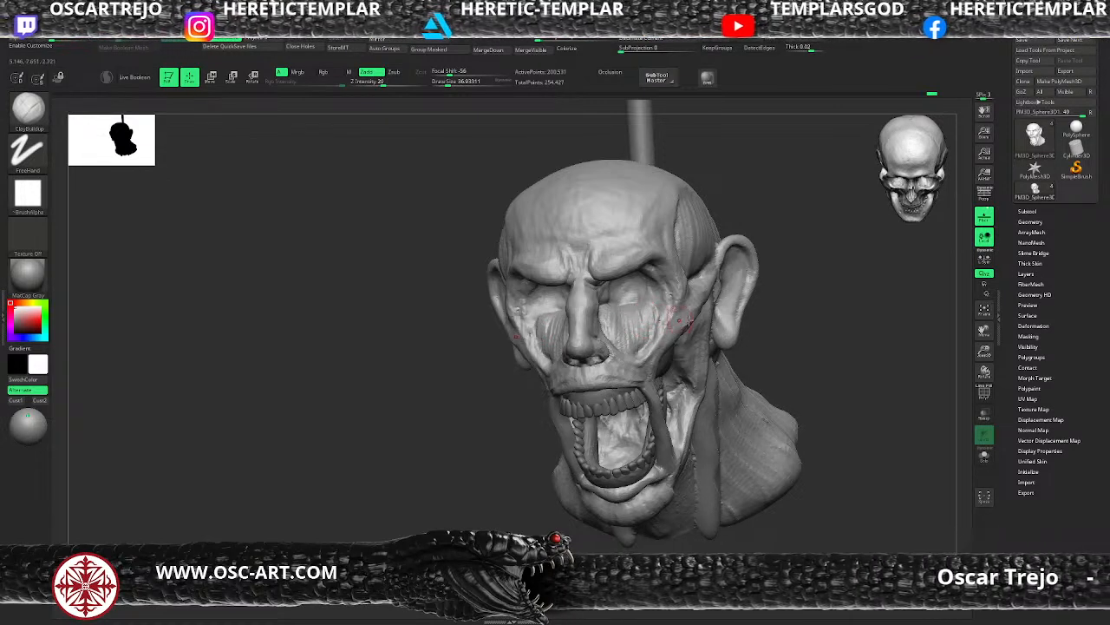
pyautogui.keyDown('alt'); pyautogui.moveTo(802, 363); pyautogui.dragTo(795, 332); pyautogui.keyUp('alt')
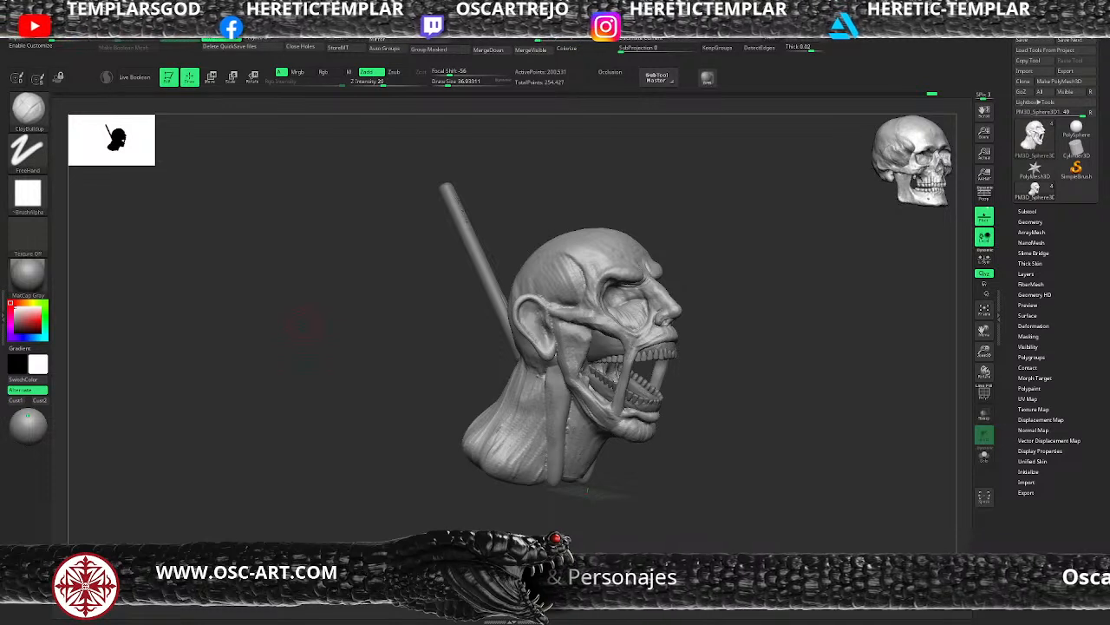
# Insert a sphere into each eye socket as an eyeball with the IMM Primitives brush
pyautogui.moveTo(739, 337)
pyautogui.mouseDown()
pyautogui.moveTo(746, 315)
pyautogui.moveTo(732, 342)
pyautogui.moveTo(706, 324)
pyautogui.mouseUp()
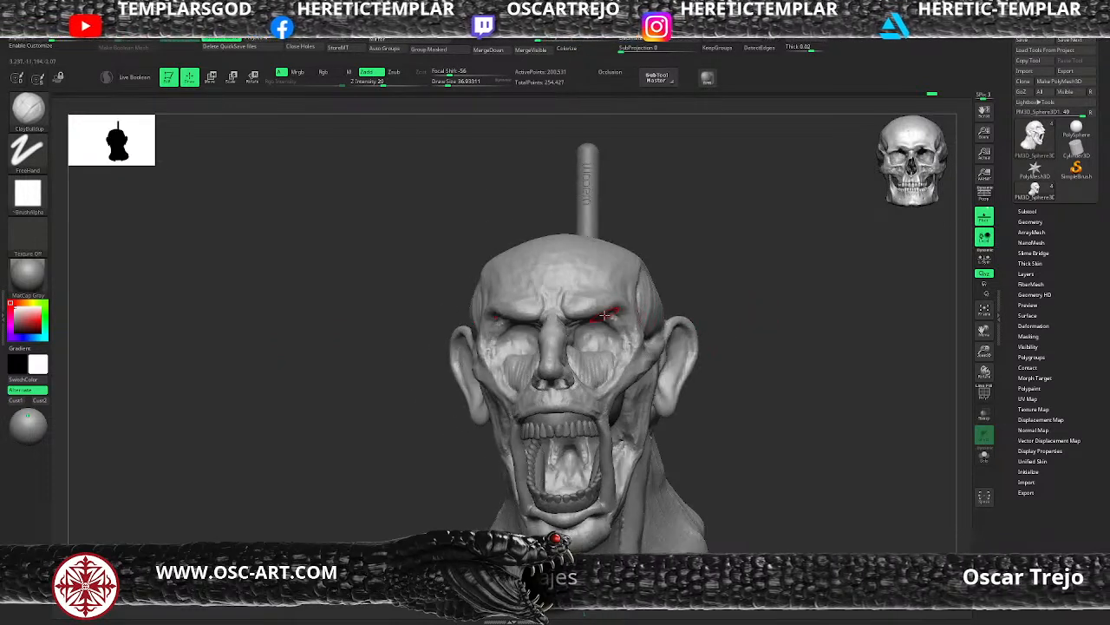
pyautogui.press('b')
pyautogui.press('i')
pyautogui.press('p')
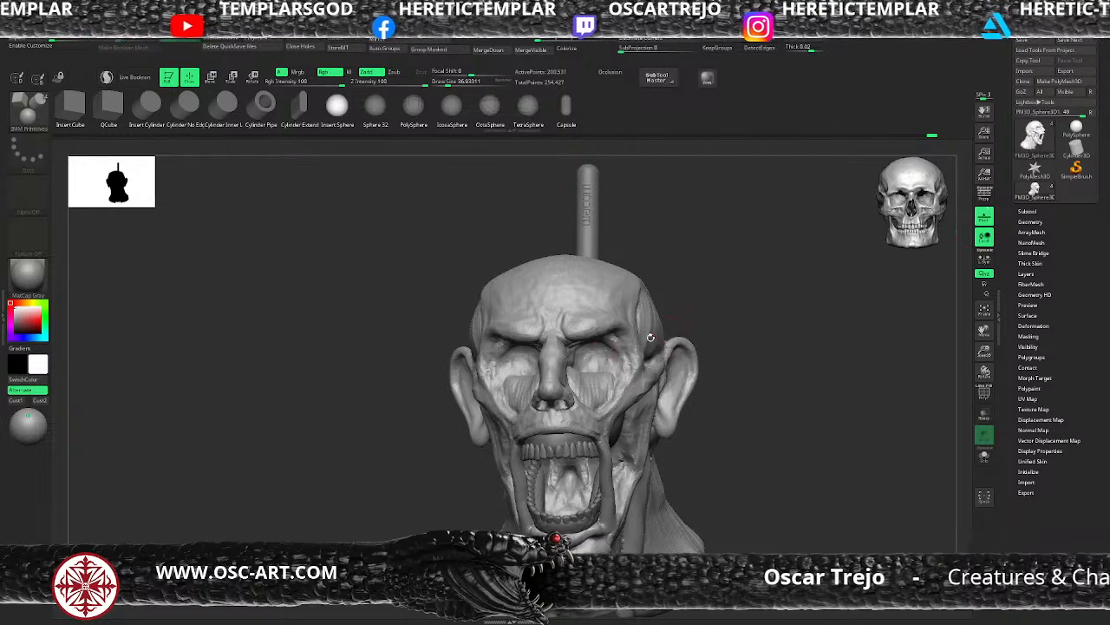
pyautogui.moveTo(593, 358); pyautogui.dragTo(595, 365)
pyautogui.moveTo(742, 334)
pyautogui.mouseDown()
pyautogui.moveTo(659, 343)
pyautogui.moveTo(624, 316)
pyautogui.mouseUp()
pyautogui.press('w')
pyautogui.press('q')
# Position the eyeballs in their sockets with the Gizmo, shifting them slightly outward from the nose
pyautogui.moveTo(433, 434)
pyautogui.keyDown('alt'); pyautogui.mouseDown()
pyautogui.moveTo(413, 485)
pyautogui.moveTo(483, 478)
pyautogui.moveTo(706, 390)
pyautogui.moveTo(743, 328)
pyautogui.moveTo(673, 321)
pyautogui.moveTo(643, 296)
pyautogui.mouseUp(); pyautogui.keyUp('alt')
pyautogui.press('w')
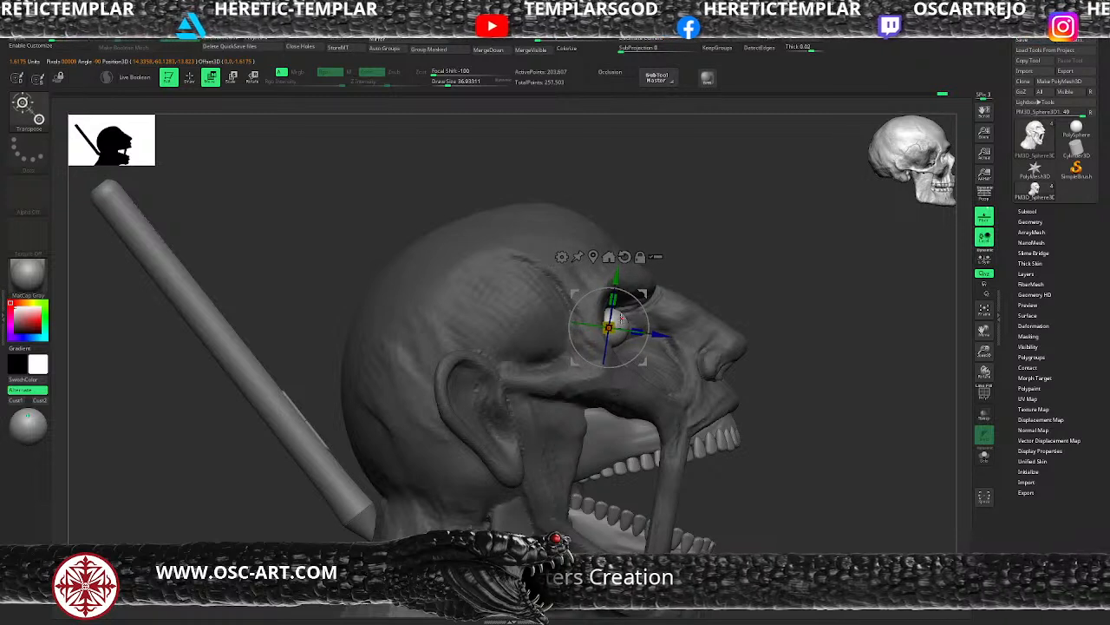
pyautogui.press('q')
pyautogui.moveTo(766, 276)
pyautogui.keyDown('alt'); pyautogui.mouseDown()
pyautogui.moveTo(717, 297)
pyautogui.moveTo(731, 299)
pyautogui.moveTo(758, 365)
pyautogui.mouseUp(); pyautogui.keyUp('alt')
pyautogui.press('w')
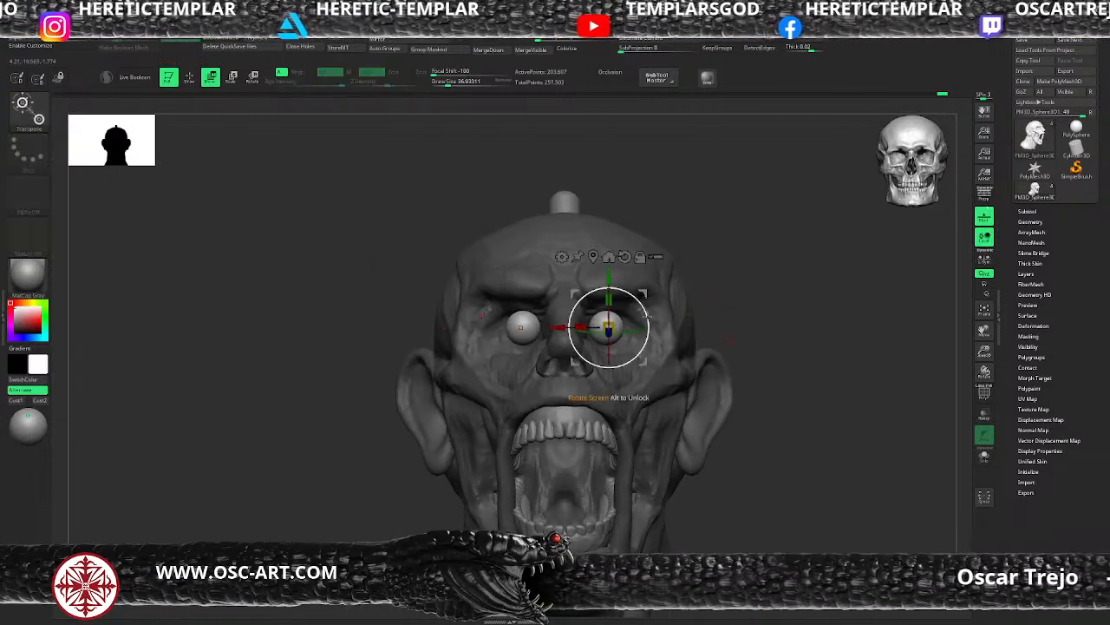
pyautogui.moveTo(646, 297); pyautogui.dragTo(653, 300)
pyautogui.press('q')
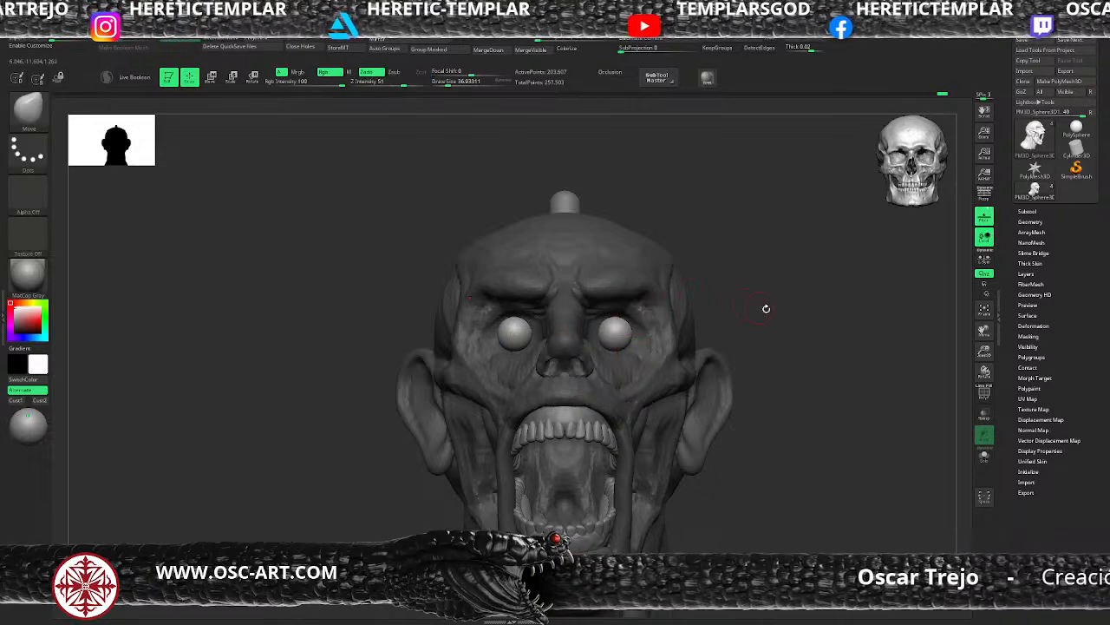
# Assign the eyeballs their own polygroup and split them from the head mesh into a separate subtool
pyautogui.moveTo(766, 310)
pyautogui.keyDown('alt'); pyautogui.mouseDown()
pyautogui.moveTo(721, 292)
pyautogui.moveTo(741, 296)
pyautogui.moveTo(727, 295)
pyautogui.moveTo(739, 314)
pyautogui.moveTo(749, 292)
pyautogui.moveTo(730, 346)
pyautogui.mouseUp(); pyautogui.keyUp('alt')
pyautogui.keyDown('ctrl'); pyautogui.keyDown('shift'); pyautogui.click(624, 328); pyautogui.keyUp('shift'); pyautogui.keyUp('ctrl')
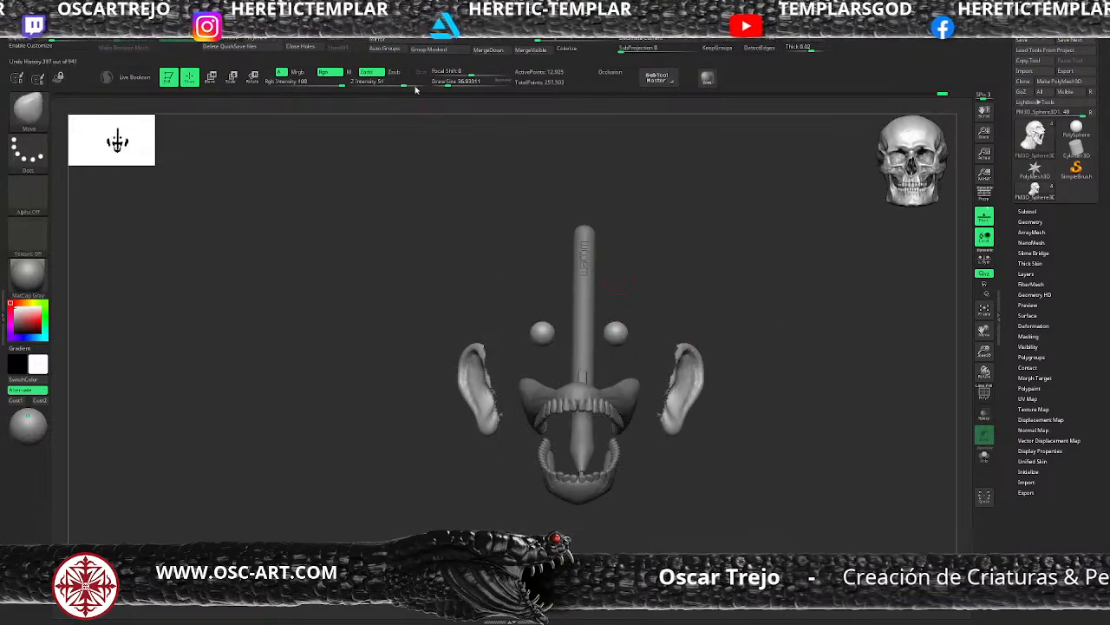
pyautogui.hotkey('shift', 'f')
pyautogui.keyDown('ctrl'); pyautogui.moveTo(664, 291); pyautogui.dragTo(515, 368); pyautogui.keyUp('ctrl')
pyautogui.hotkey('ctrl', 'w')
pyautogui.keyDown('ctrl'); pyautogui.keyDown('shift'); pyautogui.click(676, 315); pyautogui.keyUp('shift'); pyautogui.keyUp('ctrl')
pyautogui.keyDown('ctrl'); pyautogui.keyDown('shift'); pyautogui.click(620, 333); pyautogui.keyUp('shift'); pyautogui.keyUp('ctrl')
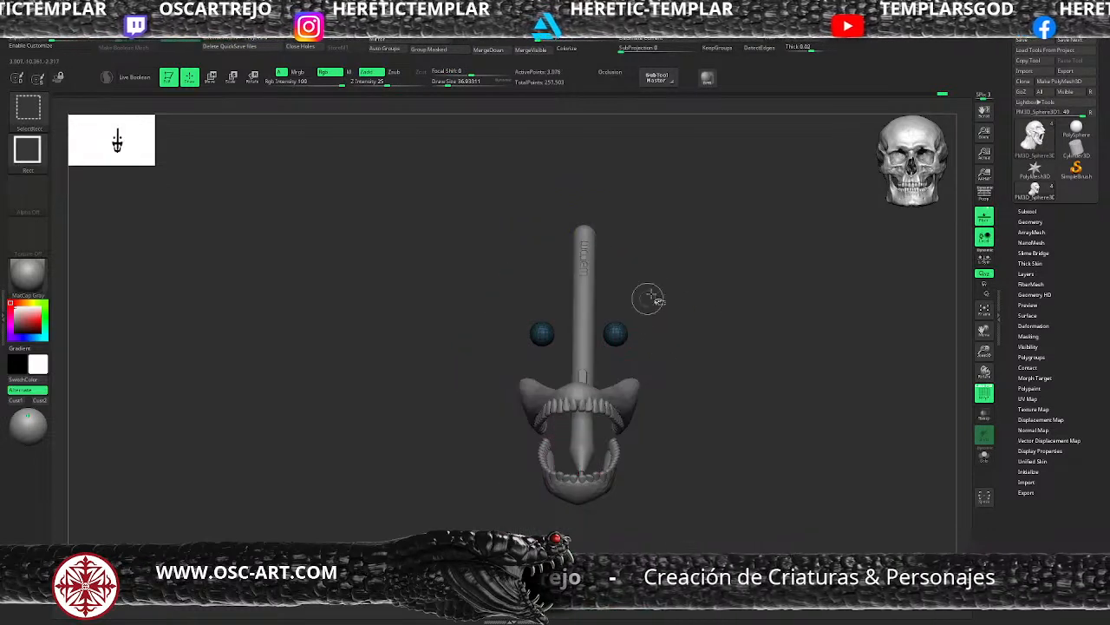
pyautogui.keyDown('ctrl'); pyautogui.keyDown('shift'); pyautogui.moveTo(682, 249); pyautogui.dragTo(651, 252); pyautogui.keyUp('shift'); pyautogui.keyUp('ctrl')
pyautogui.click(384, 29)
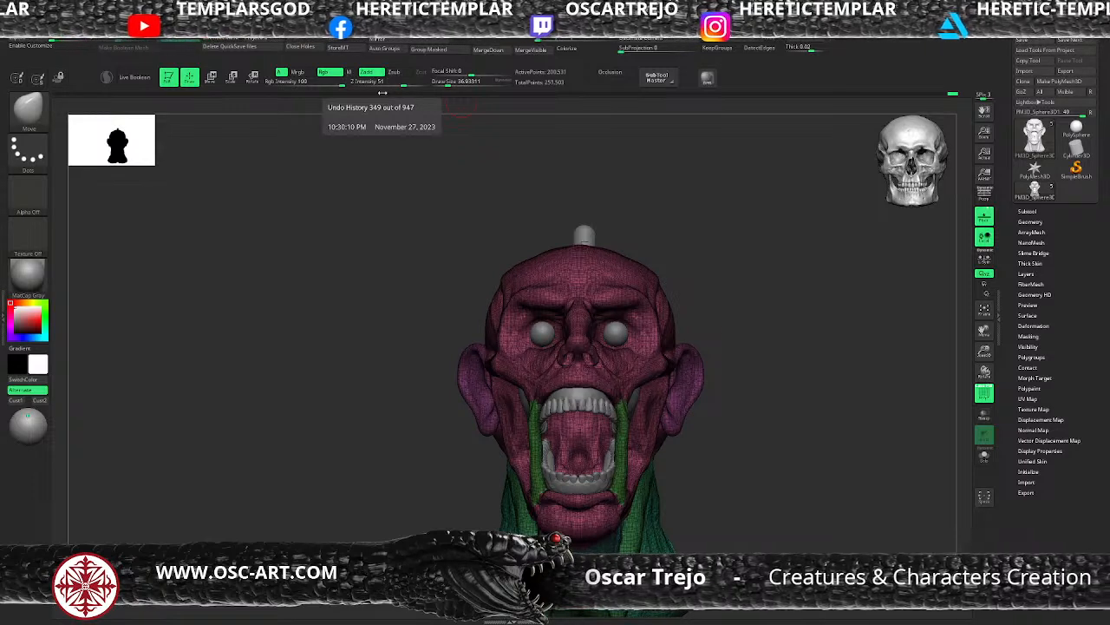
# Select the eyeballs subtool and duplicate it as the base for the eyelids
pyautogui.moveTo(691, 296)
pyautogui.mouseDown()
pyautogui.moveTo(699, 289)
pyautogui.moveTo(699, 306)
pyautogui.moveTo(685, 290)
pyautogui.moveTo(729, 287)
pyautogui.moveTo(706, 310)
pyautogui.mouseUp()
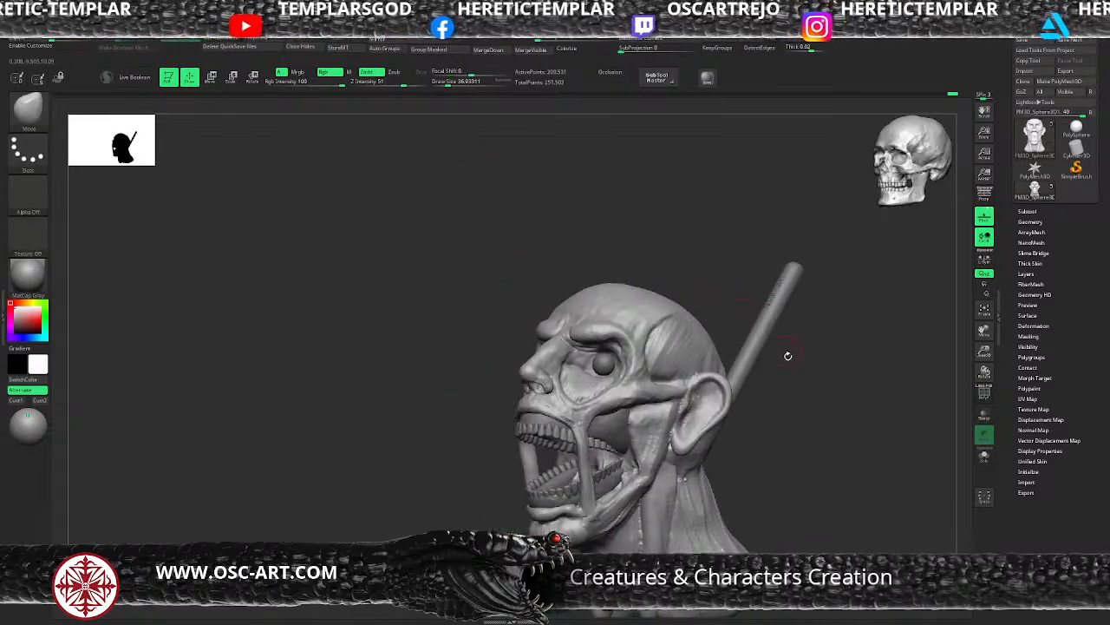
pyautogui.moveTo(788, 355); pyautogui.dragTo(719, 276)
pyautogui.keyDown('alt'); pyautogui.click(607, 309); pyautogui.keyUp('alt')
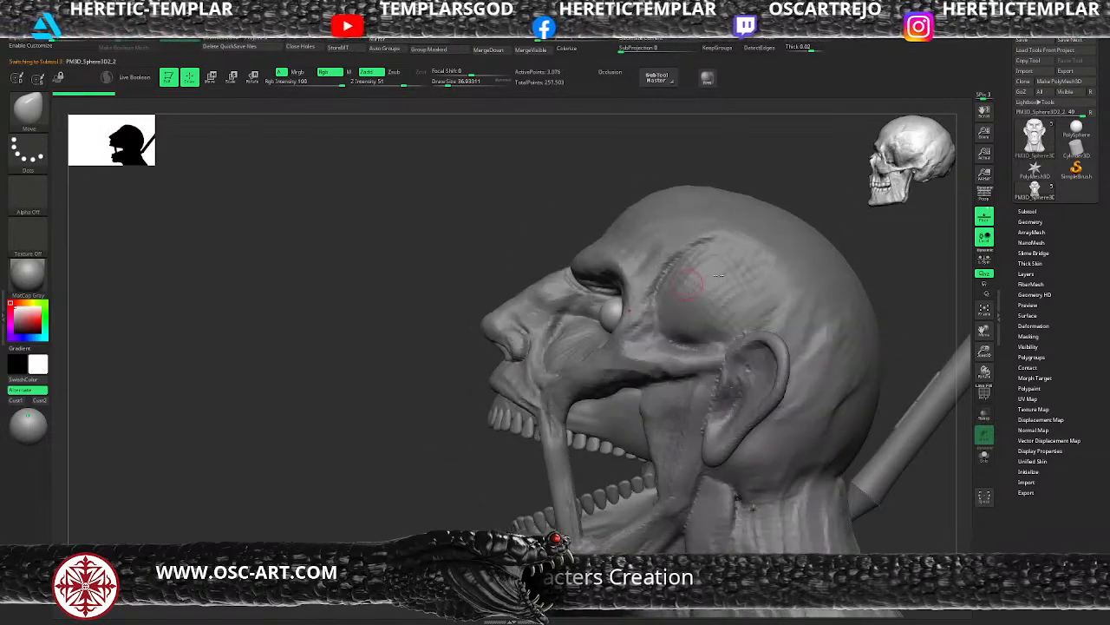
pyautogui.click(1028, 212)
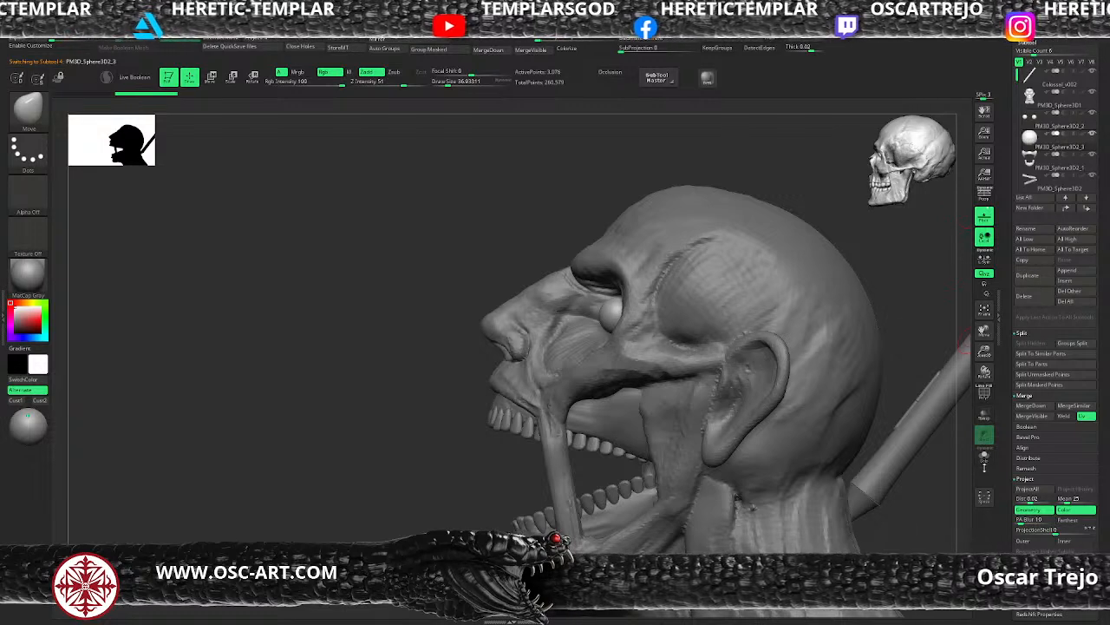
# Isolate the duplicated eyeballs and slice them with KnifeCurve at a slight angle, keeping only the upper shells
pyautogui.click(984, 455)
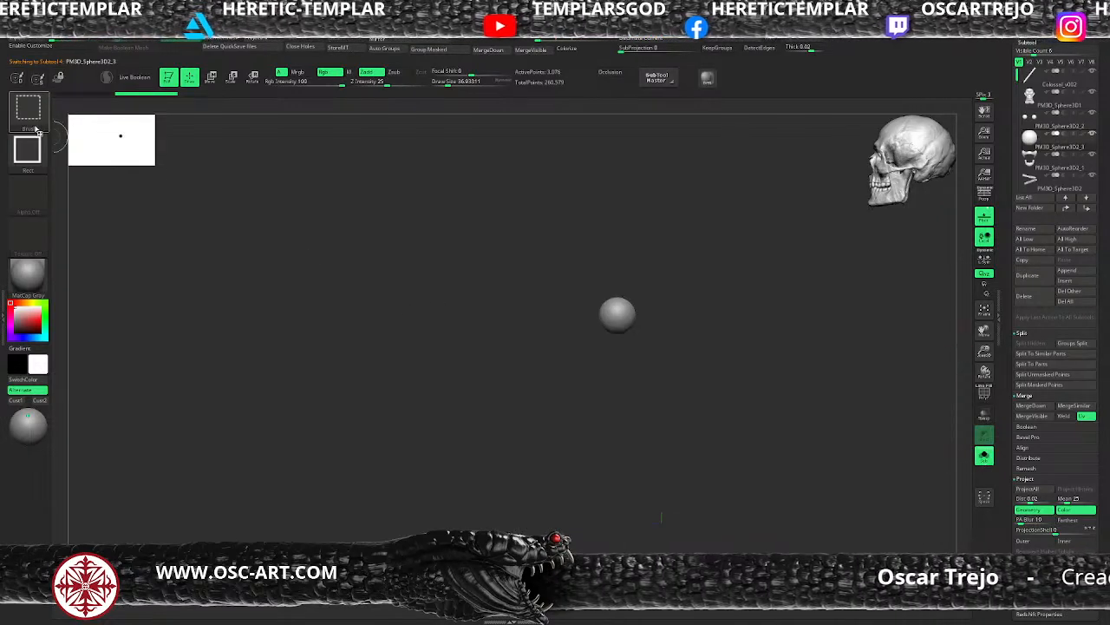
pyautogui.keyDown('ctrl'); pyautogui.keyDown('shift'); pyautogui.click(27, 109); pyautogui.keyUp('shift'); pyautogui.keyUp('ctrl')
pyautogui.click(331, 157)
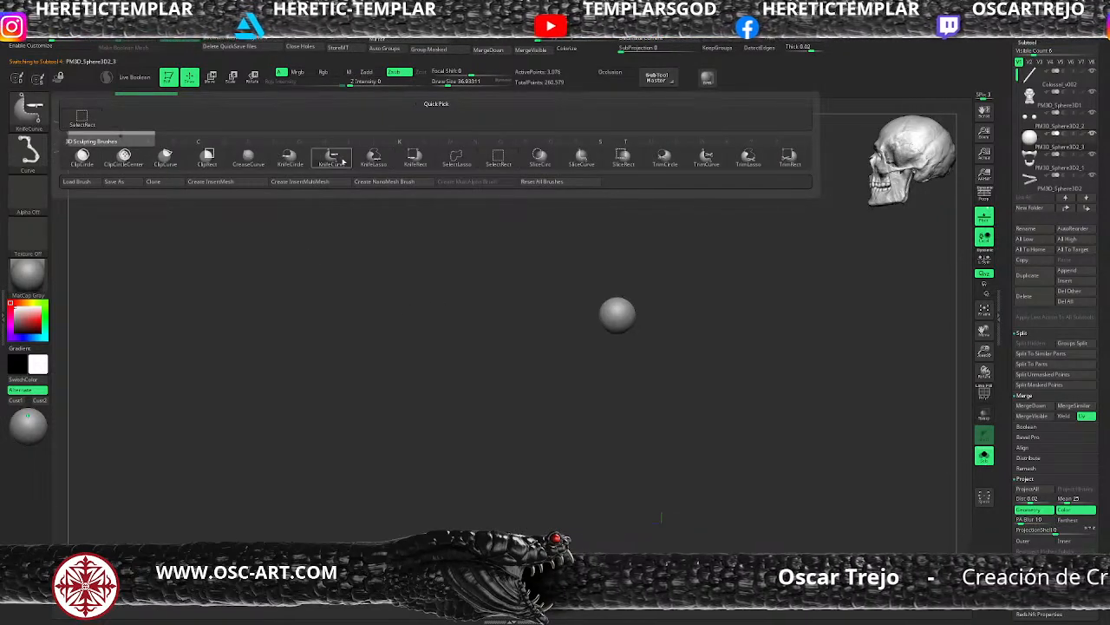
pyautogui.keyDown('ctrl'); pyautogui.keyDown('shift'); pyautogui.moveTo(685, 341); pyautogui.dragTo(556, 282); pyautogui.keyUp('shift'); pyautogui.keyUp('ctrl')
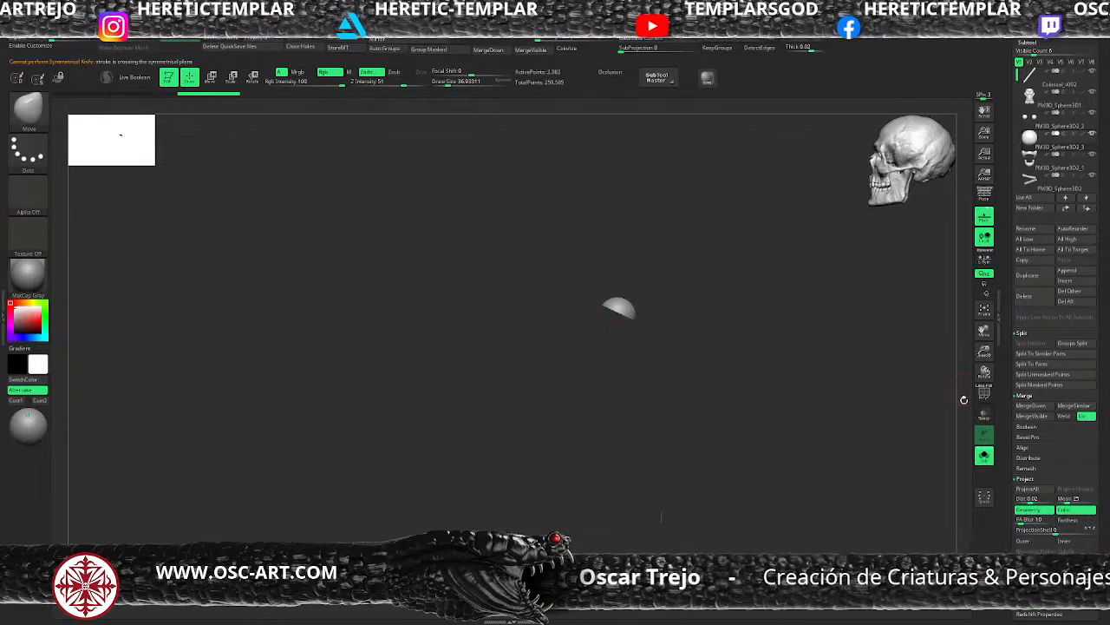
pyautogui.click(983, 455)
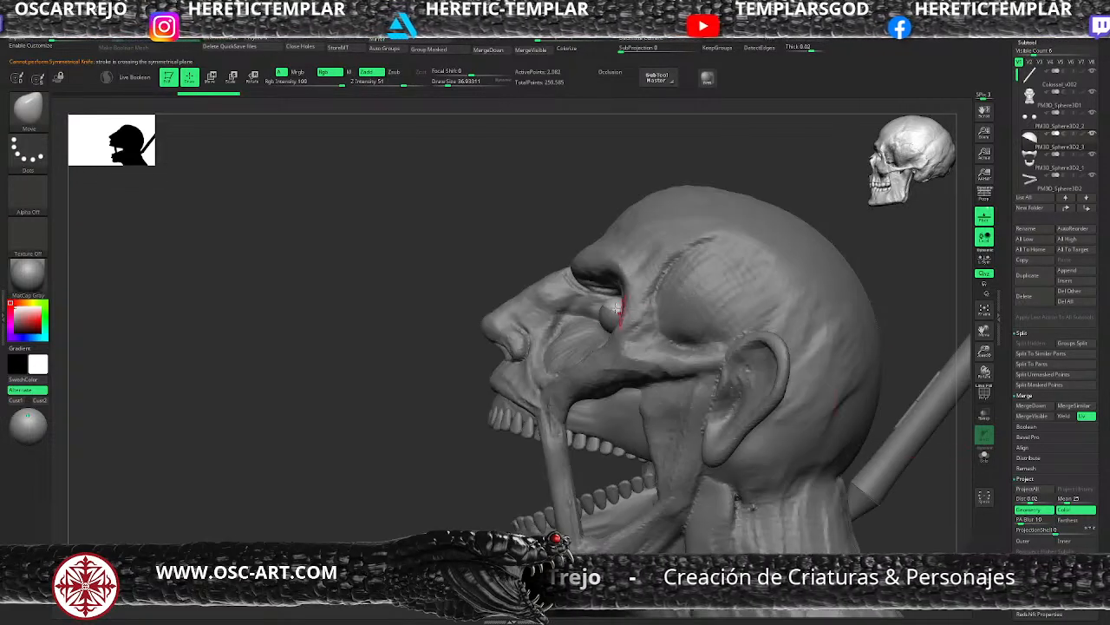
# Fit the upper eyelid shells over the eyeballs with the Move brush at a draw size of about 108
pyautogui.press('s')
pyautogui.moveTo(597, 306)
pyautogui.mouseDown()
pyautogui.moveTo(608, 308)
pyautogui.moveTo(593, 300)
pyautogui.mouseUp()
pyautogui.keyDown('shift'); pyautogui.moveTo(468, 415); pyautogui.dragTo(488, 416); pyautogui.keyUp('shift')
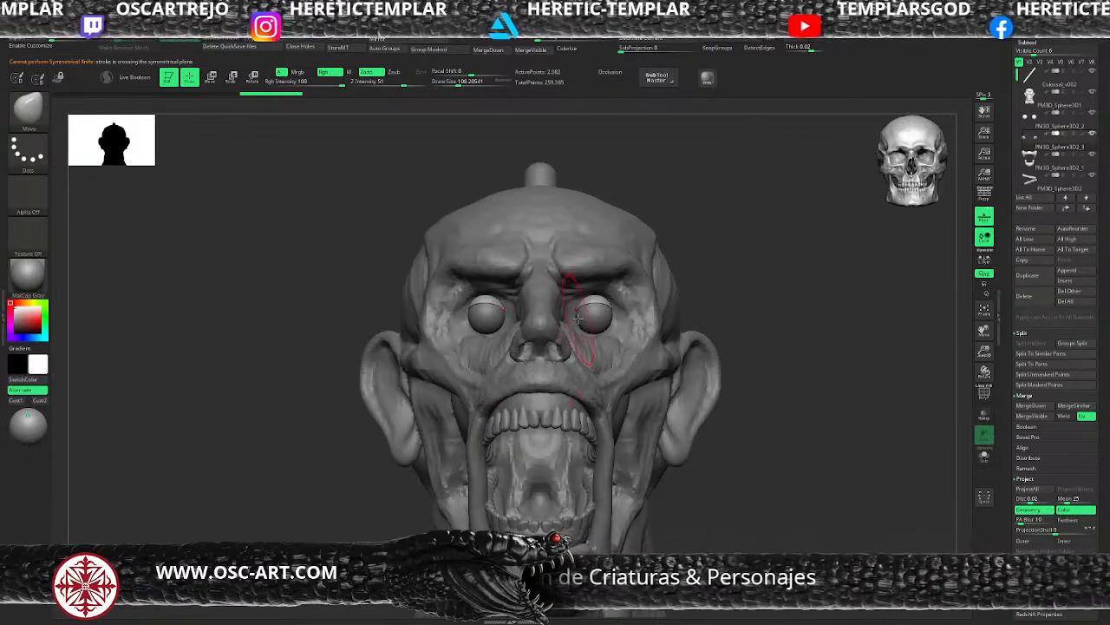
pyautogui.moveTo(580, 318)
pyautogui.mouseDown()
pyautogui.moveTo(602, 308)
pyautogui.moveTo(609, 321)
pyautogui.mouseUp()
# Duplicate the upper eyelid shells with the Gizmo and rotate the copies beneath the eyeballs as lower eyelids
pyautogui.press('s')
pyautogui.press('s')
pyautogui.moveTo(777, 305)
pyautogui.mouseDown()
pyautogui.moveTo(646, 314)
pyautogui.moveTo(634, 282)
pyautogui.moveTo(614, 326)
pyautogui.moveTo(592, 328)
pyautogui.mouseUp()
pyautogui.press('w')
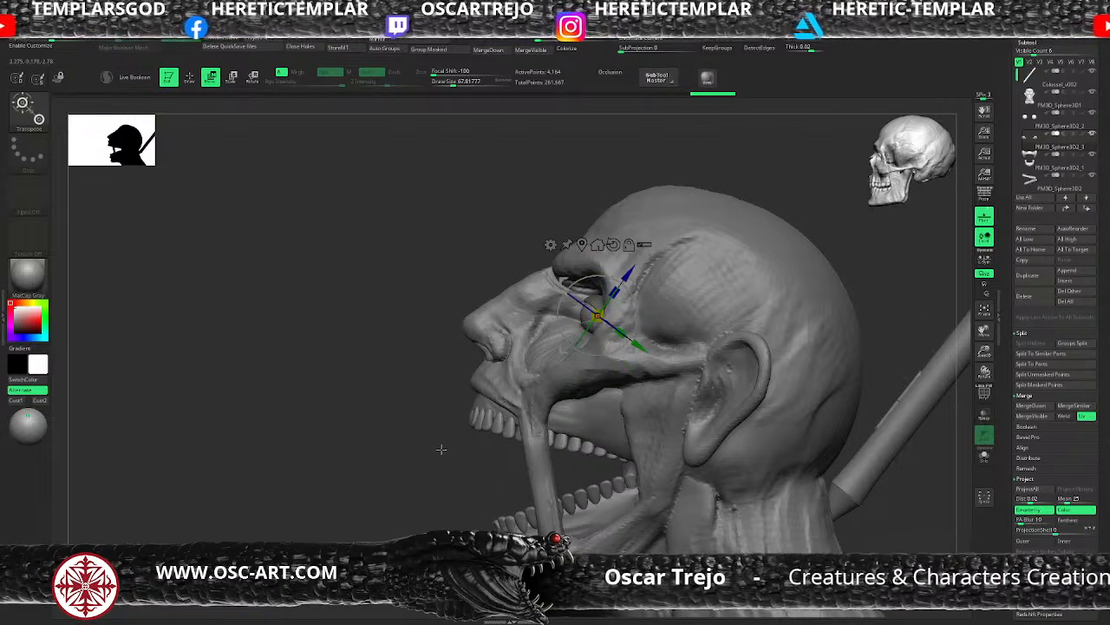
pyautogui.keyDown('shift'); pyautogui.moveTo(440, 448); pyautogui.dragTo(540, 434); pyautogui.keyUp('shift')
pyautogui.press('q')
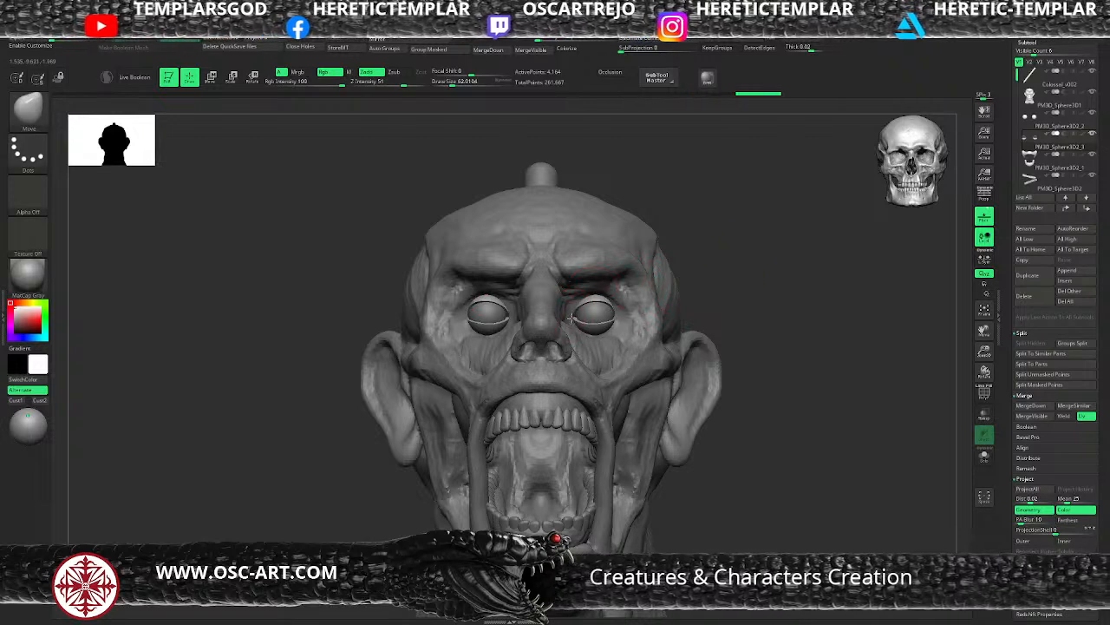
# Shape the lower eyelids around the eyeballs with the Move brush at a draw size of about 49
pyautogui.press('[')
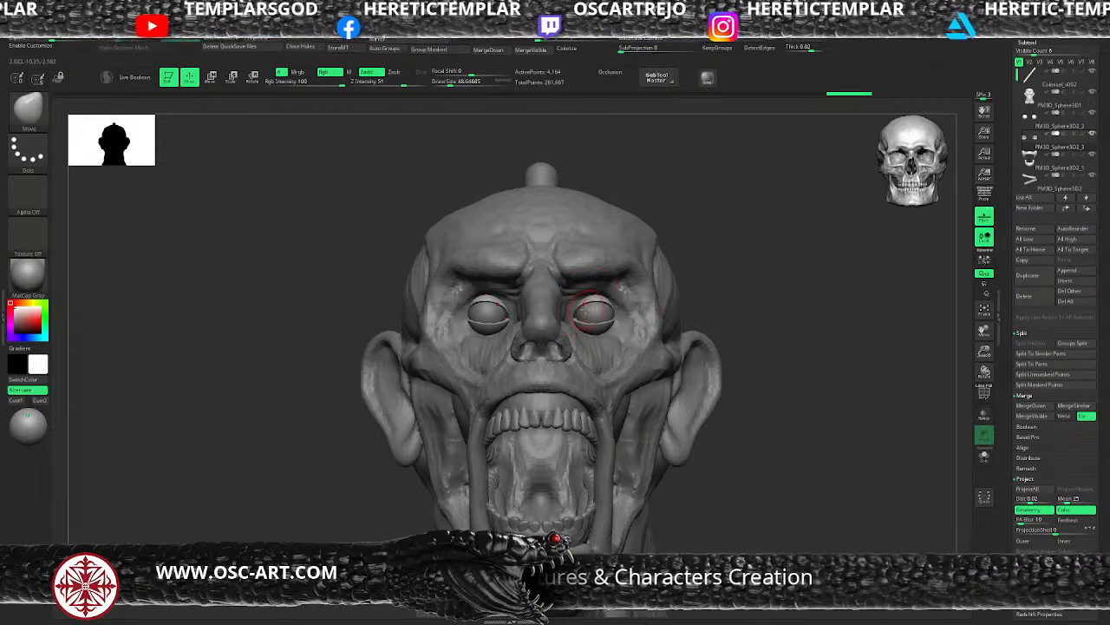
pyautogui.moveTo(593, 312); pyautogui.dragTo(611, 321)
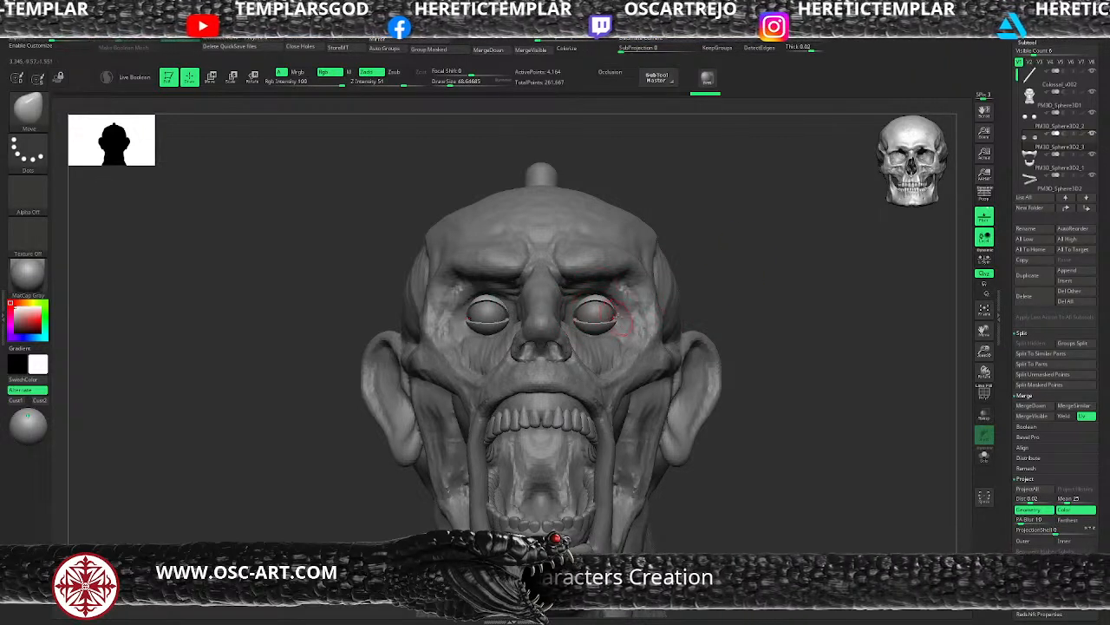
pyautogui.moveTo(722, 297)
pyautogui.mouseDown()
pyautogui.moveTo(703, 277)
pyautogui.moveTo(743, 320)
pyautogui.moveTo(696, 317)
pyautogui.mouseUp()
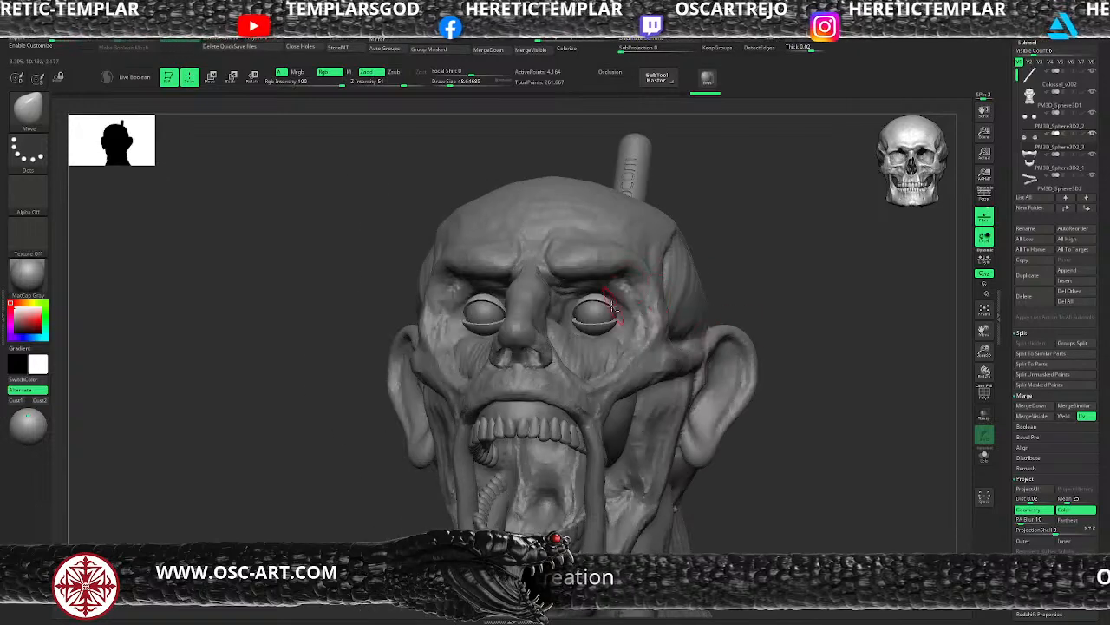
# Select the eyeballs subtool and switch the material to ToyPlastic
pyautogui.keyDown('alt'); pyautogui.click(603, 305); pyautogui.keyUp('alt')
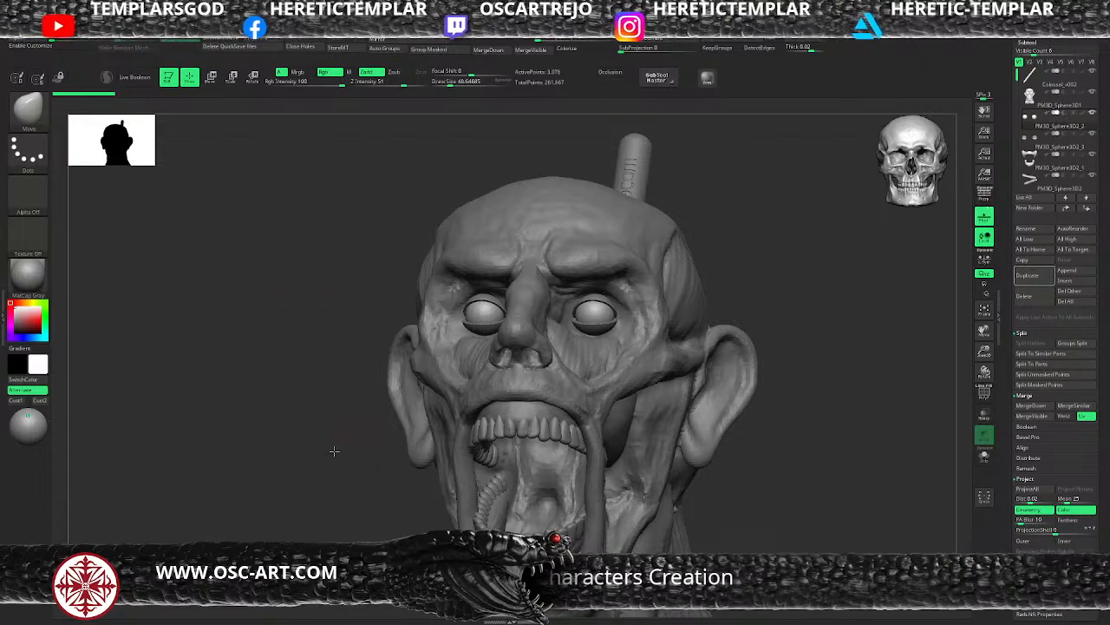
pyautogui.keyDown('alt'); pyautogui.moveTo(334, 451); pyautogui.dragTo(331, 539); pyautogui.keyUp('alt')
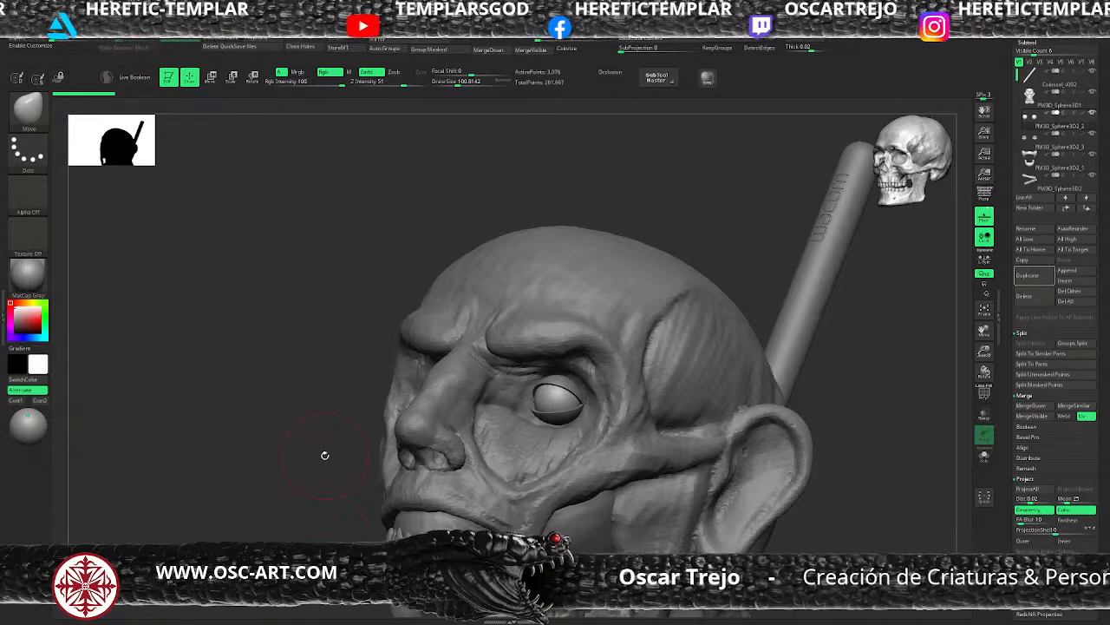
pyautogui.keyDown('alt'); pyautogui.moveTo(318, 526); pyautogui.dragTo(268, 482); pyautogui.keyUp('alt')
pyautogui.moveTo(267, 483); pyautogui.dragTo(324, 491)
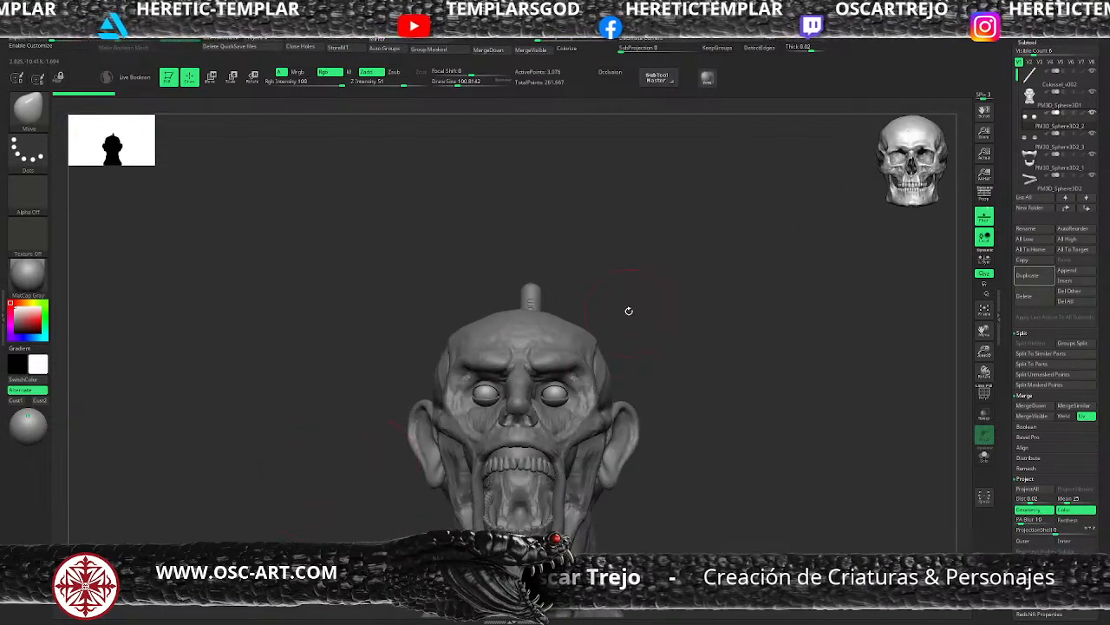
pyautogui.keyDown('alt'); pyautogui.moveTo(629, 311); pyautogui.dragTo(635, 477); pyautogui.keyUp('alt')
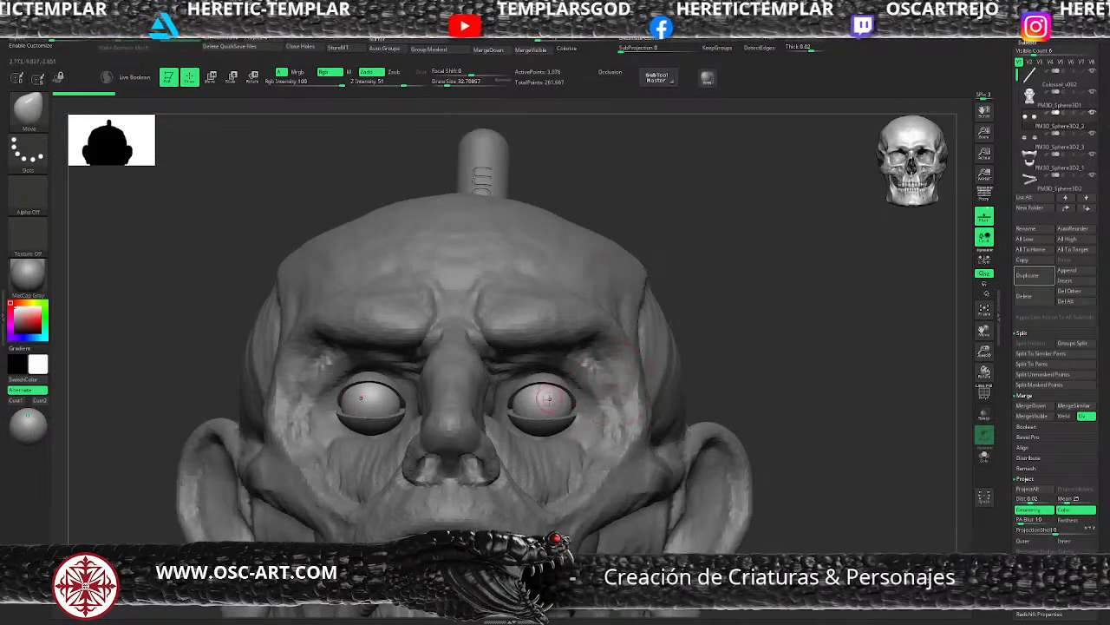
pyautogui.hotkey('shift', 'f')
pyautogui.hotkey('shift', 'f')
pyautogui.click(43, 288)
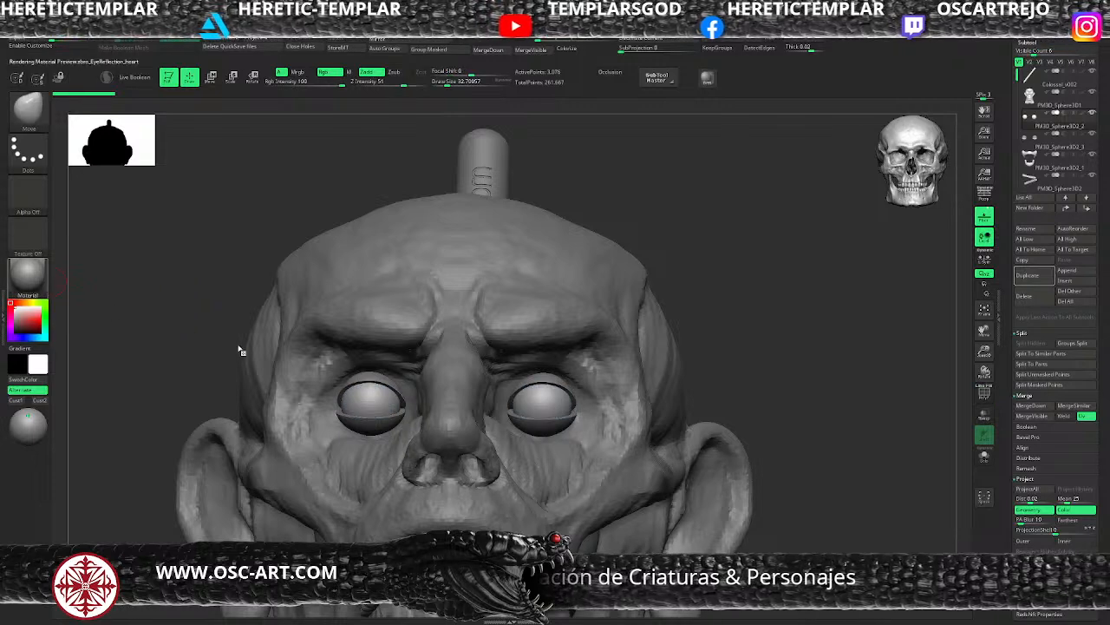
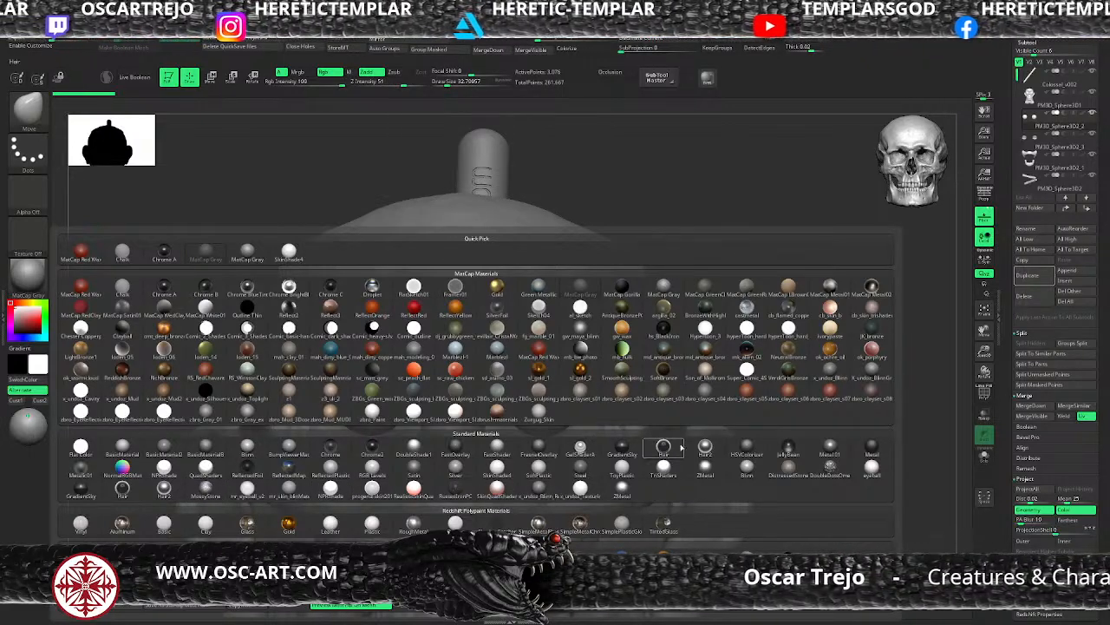
pyautogui.click(664, 447)
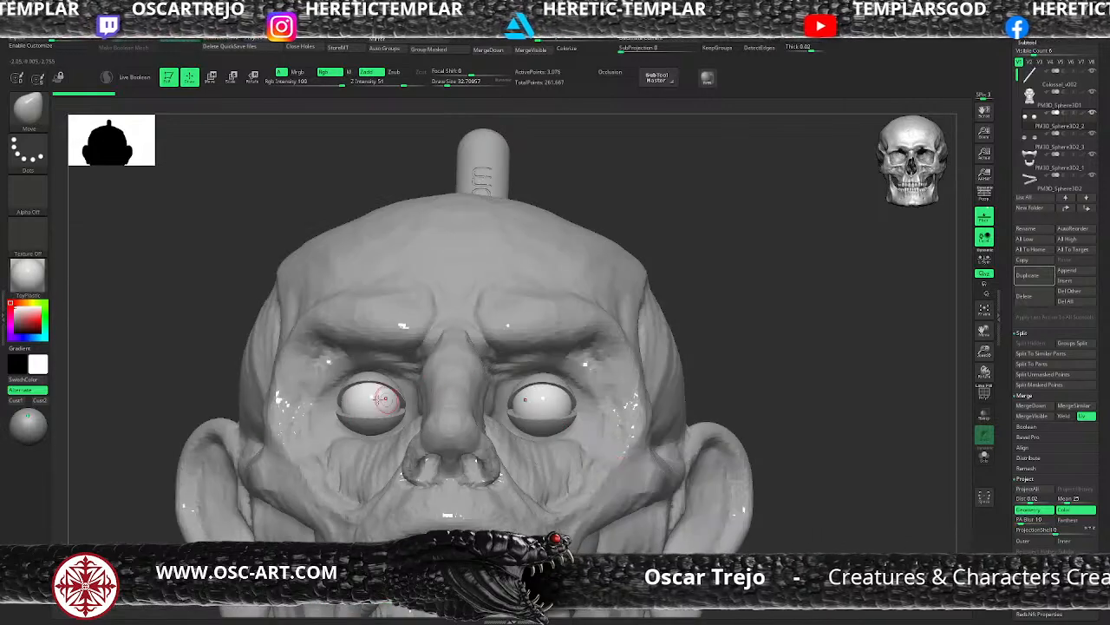
# Subdivide the eyeballs twice and fill them with a light grey colour and the ToyPlastic material using Mrgb
pyautogui.keyDown('ctrl'); pyautogui.click(596, 390); pyautogui.keyUp('ctrl')
pyautogui.keyDown('ctrl'); pyautogui.click(600, 385); pyautogui.keyUp('ctrl')
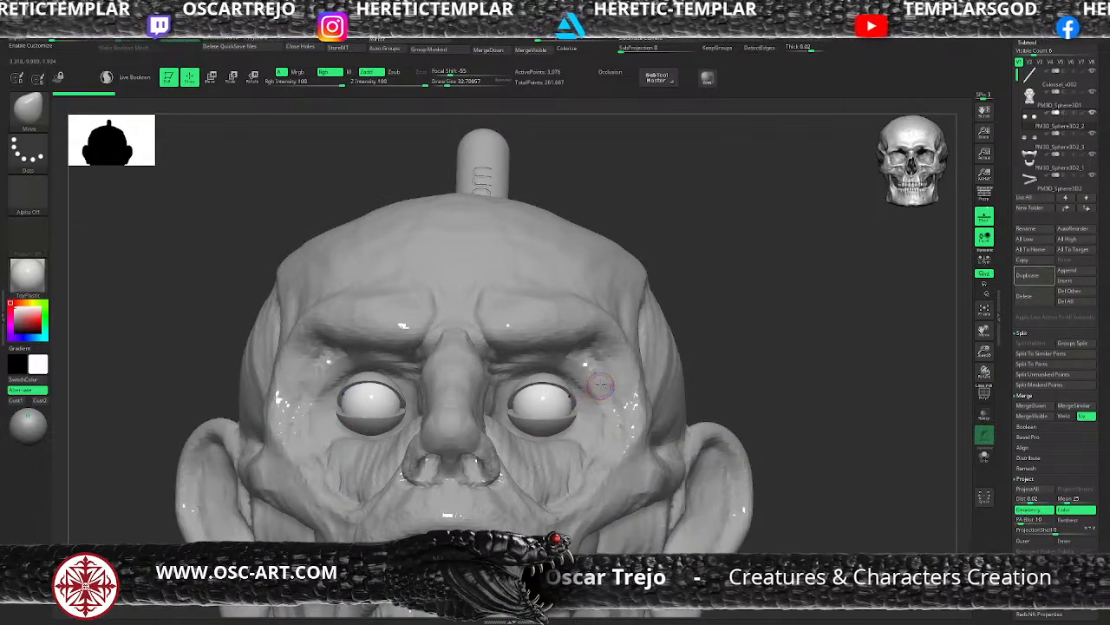
pyautogui.hotkey('ctrl', 'd')
pyautogui.hotkey('ctrl', 'd')
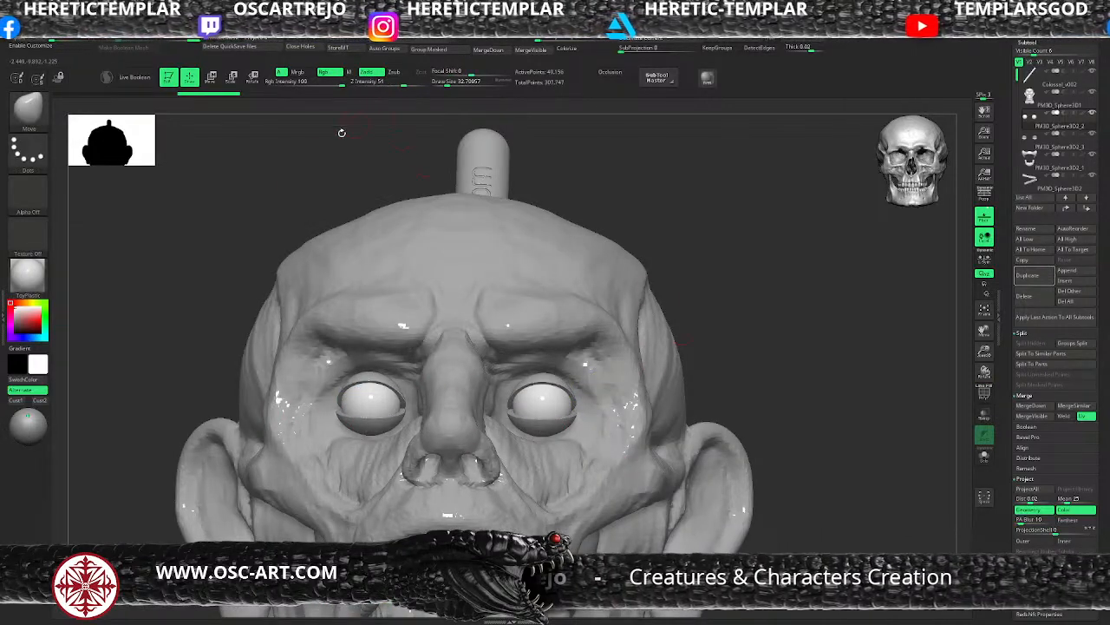
pyautogui.moveTo(21, 325); pyautogui.dragTo(14, 312)
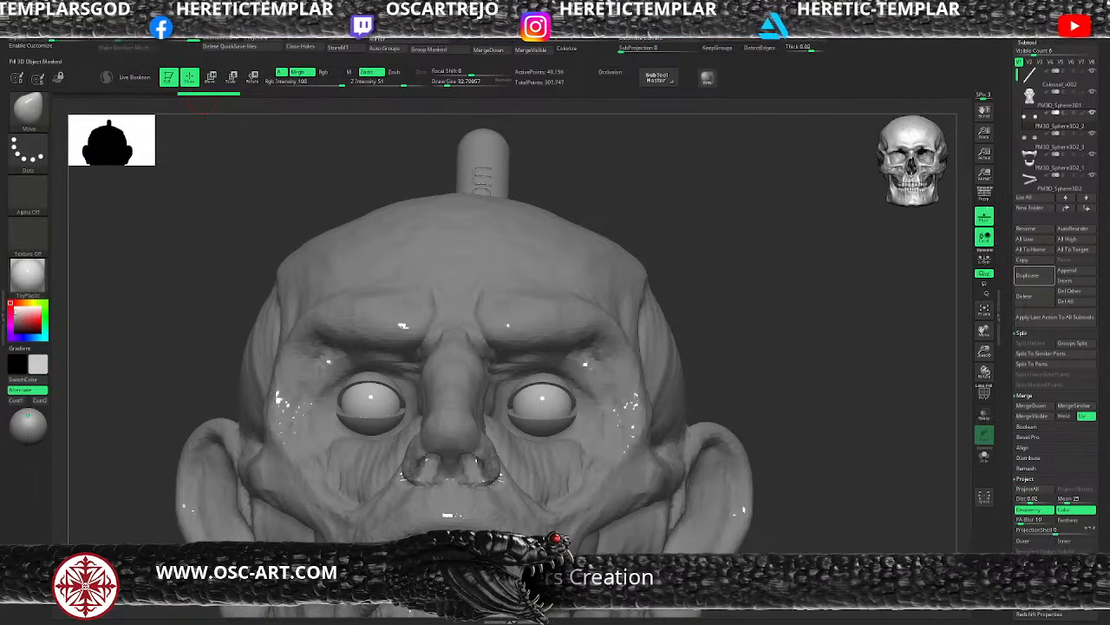
pyautogui.keyDown('alt'); pyautogui.moveTo(653, 274); pyautogui.dragTo(586, 294); pyautogui.keyUp('alt')
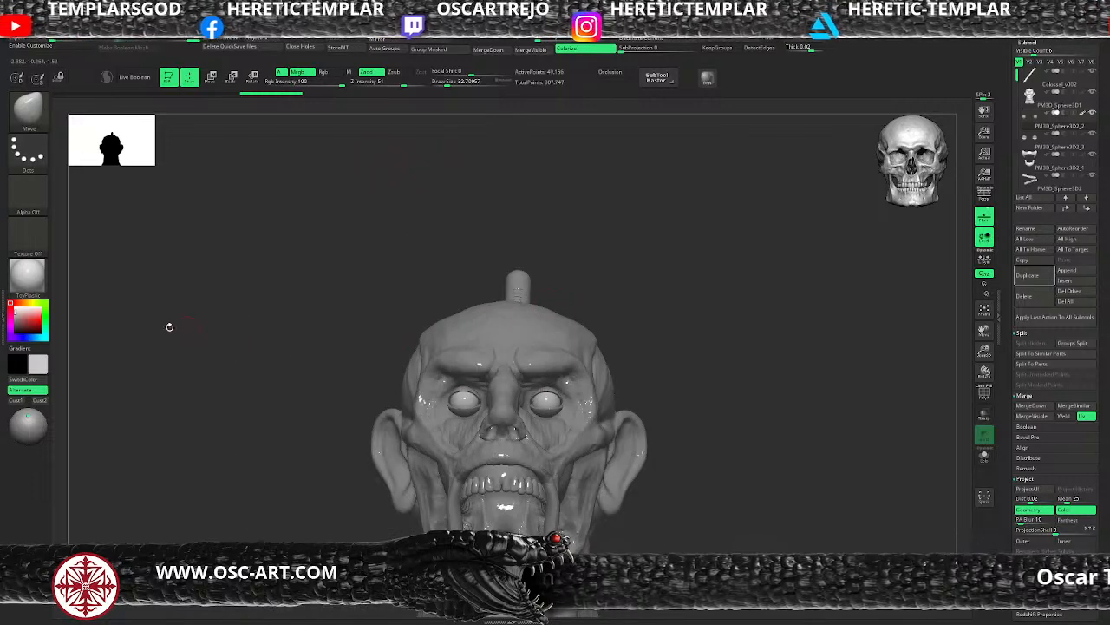
# Change the material of the rest of the head to Zurgug_Skin and set the active colour to white
pyautogui.click(27, 274)
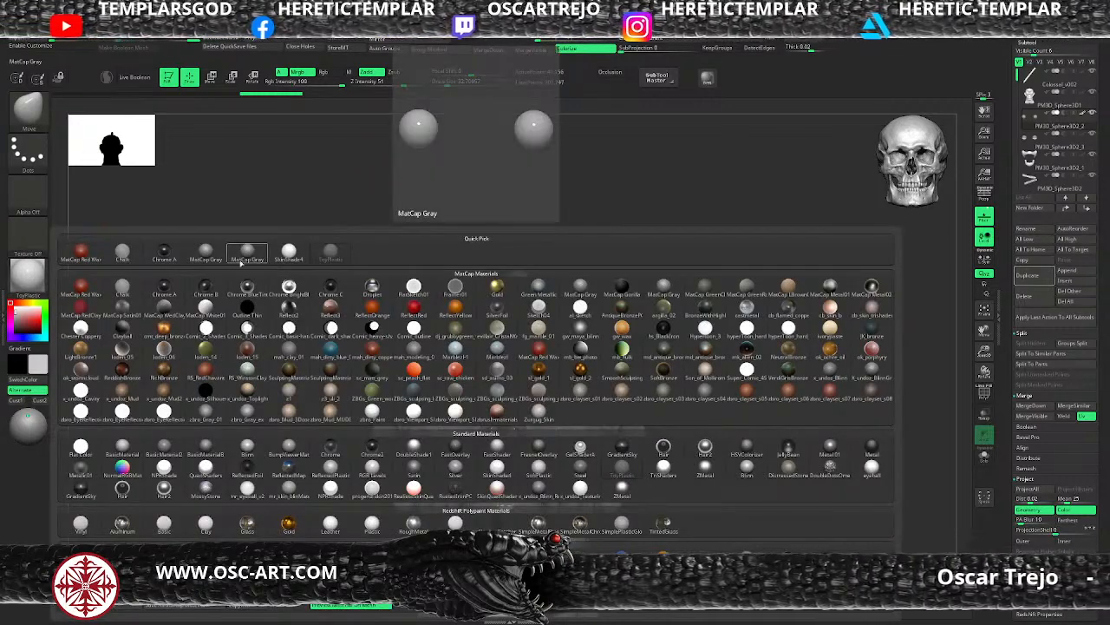
pyautogui.click(543, 409)
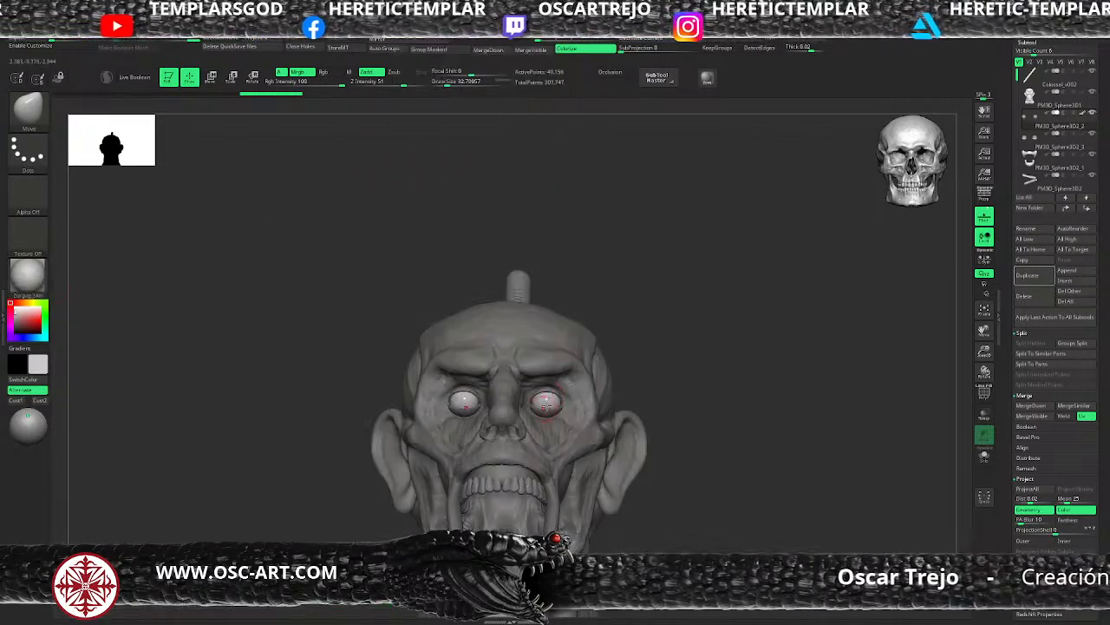
pyautogui.moveTo(679, 335); pyautogui.dragTo(593, 379)
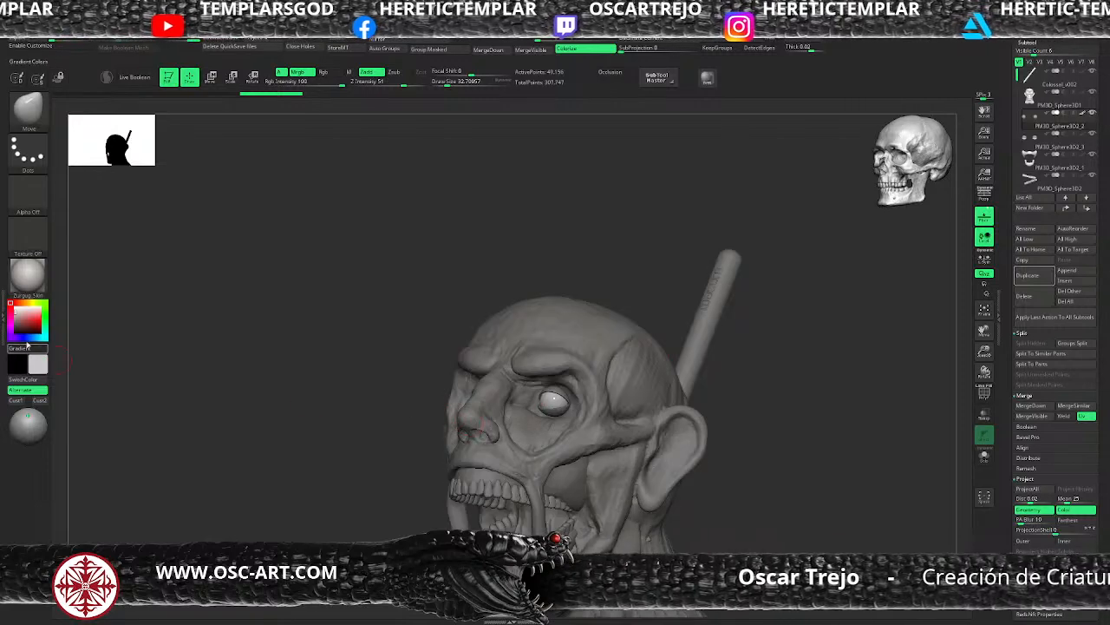
pyautogui.click(11, 306)
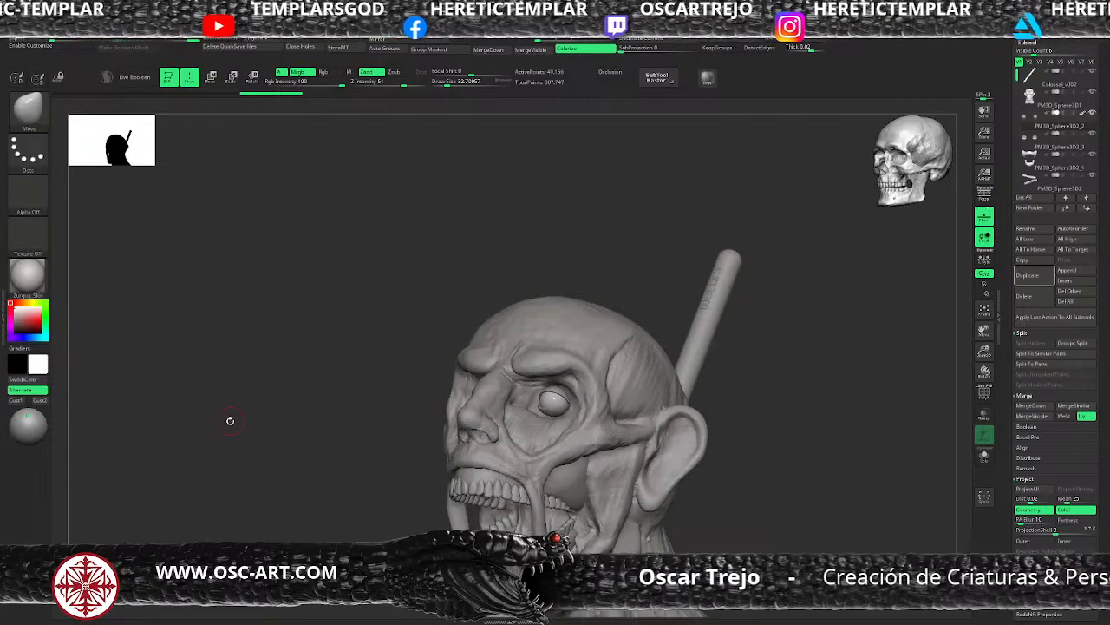
# Select the eyelids subtool and adjust the lids' edges with the Move brush
pyautogui.moveTo(353, 500); pyautogui.dragTo(681, 473)
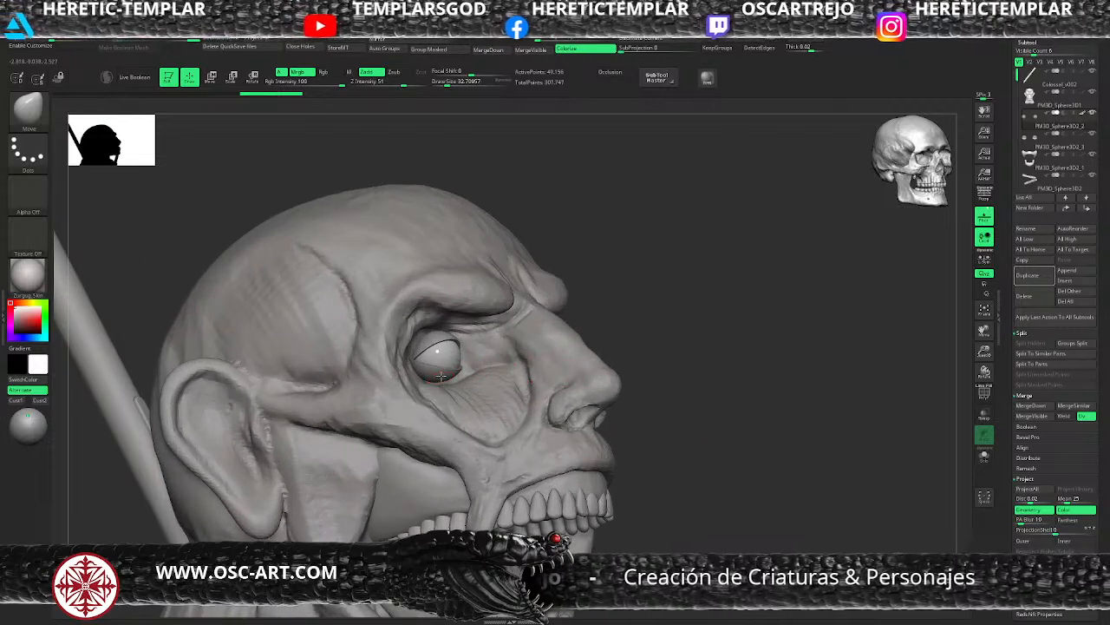
pyautogui.keyDown('alt'); pyautogui.click(441, 375); pyautogui.keyUp('alt')
pyautogui.moveTo(665, 287); pyautogui.dragTo(517, 305)
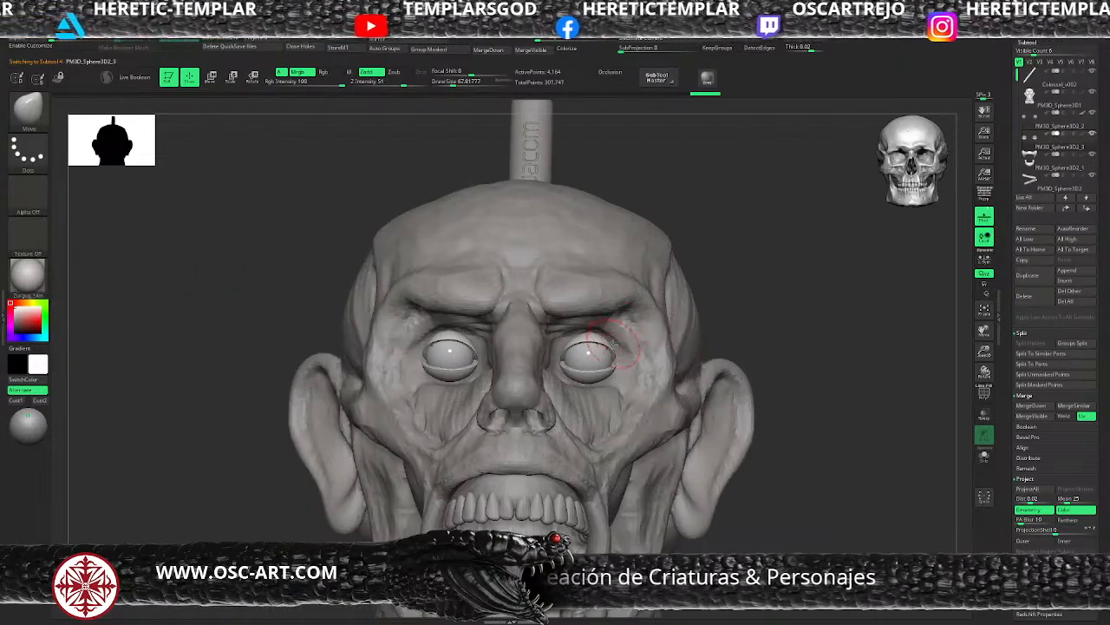
pyautogui.press('s')
pyautogui.moveTo(613, 342); pyautogui.dragTo(550, 361)
# Adjust the eyelids around the eyeballs and at their inner corners with the Move Topological brush
pyautogui.press('b')
pyautogui.press('m')
pyautogui.press('t')
pyautogui.press('s')
pyautogui.press('s')
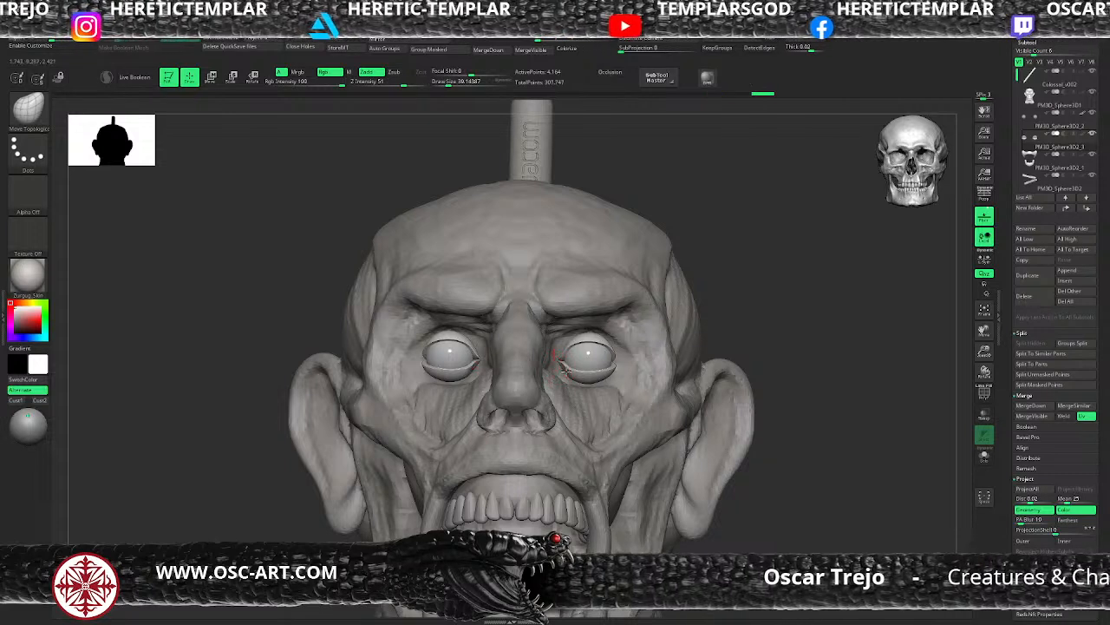
pyautogui.press(']')
pyautogui.press(']')
pyautogui.moveTo(652, 354); pyautogui.dragTo(628, 351, button='right')
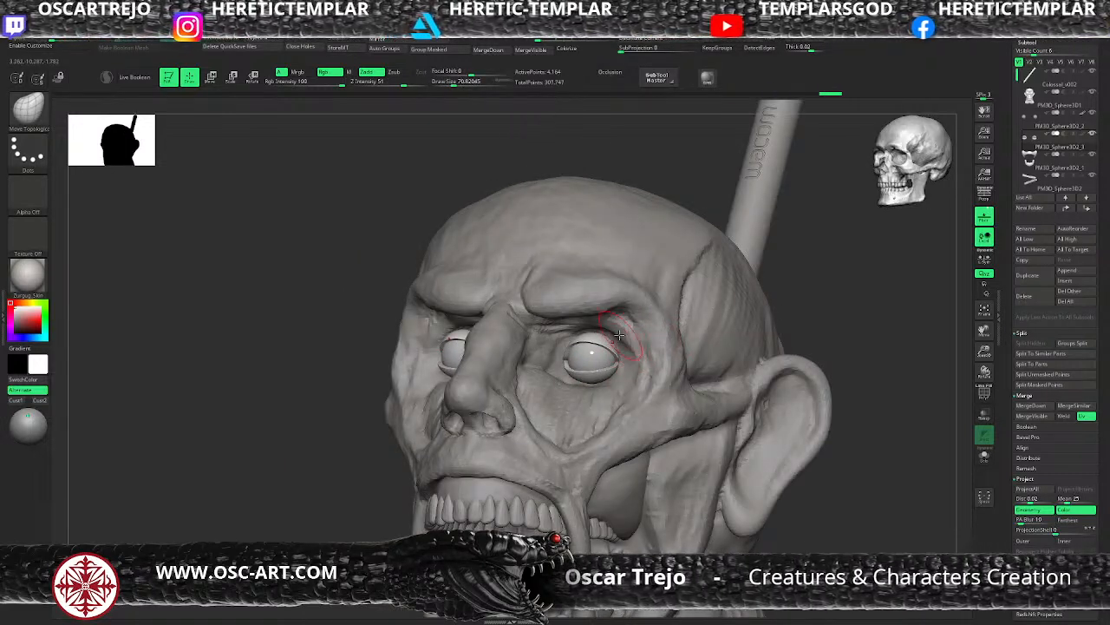
pyautogui.moveTo(636, 344); pyautogui.dragTo(611, 330, button='right')
pyautogui.press(']')
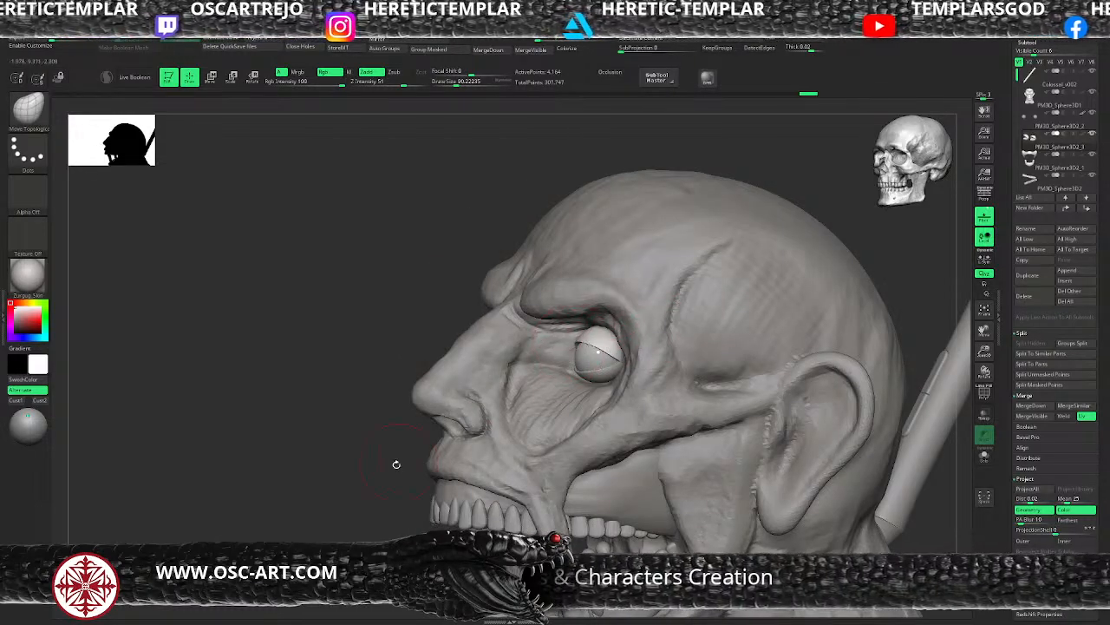
pyautogui.moveTo(396, 465); pyautogui.dragTo(475, 431, button='right')
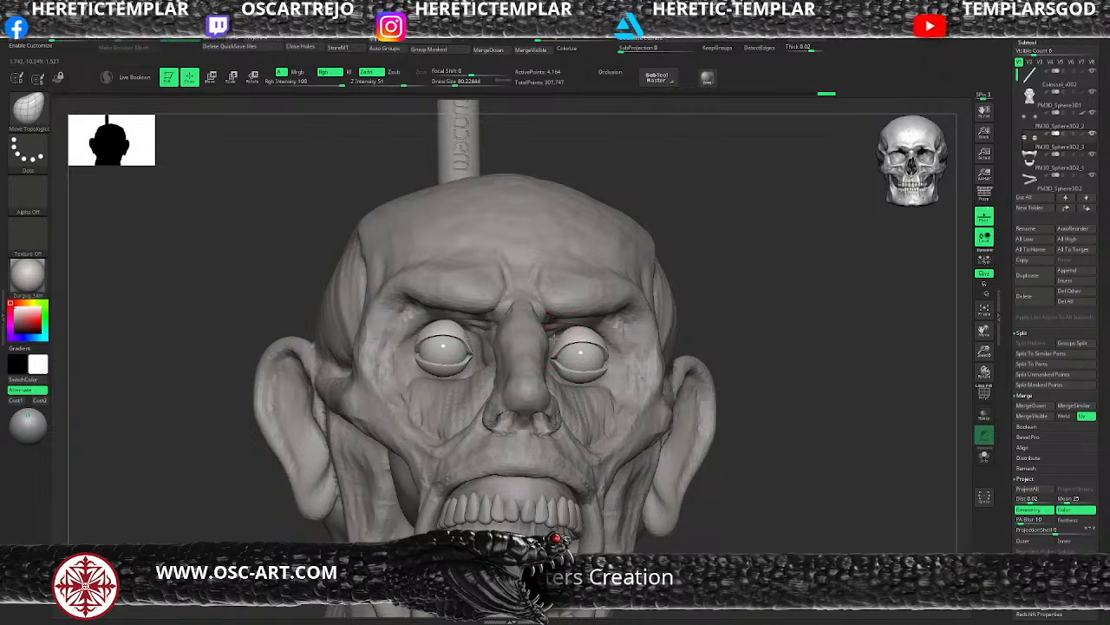
pyautogui.moveTo(555, 336); pyautogui.dragTo(550, 337)
# Try to reshape the eyelids from a three-quarter view with the Move brush
pyautogui.moveTo(735, 321)
pyautogui.mouseDown(button='right')
pyautogui.moveTo(703, 313)
pyautogui.moveTo(699, 292)
pyautogui.moveTo(767, 348)
pyautogui.moveTo(562, 347)
pyautogui.mouseUp(button='right')
pyautogui.press('b')
pyautogui.press('m')
pyautogui.press('v')
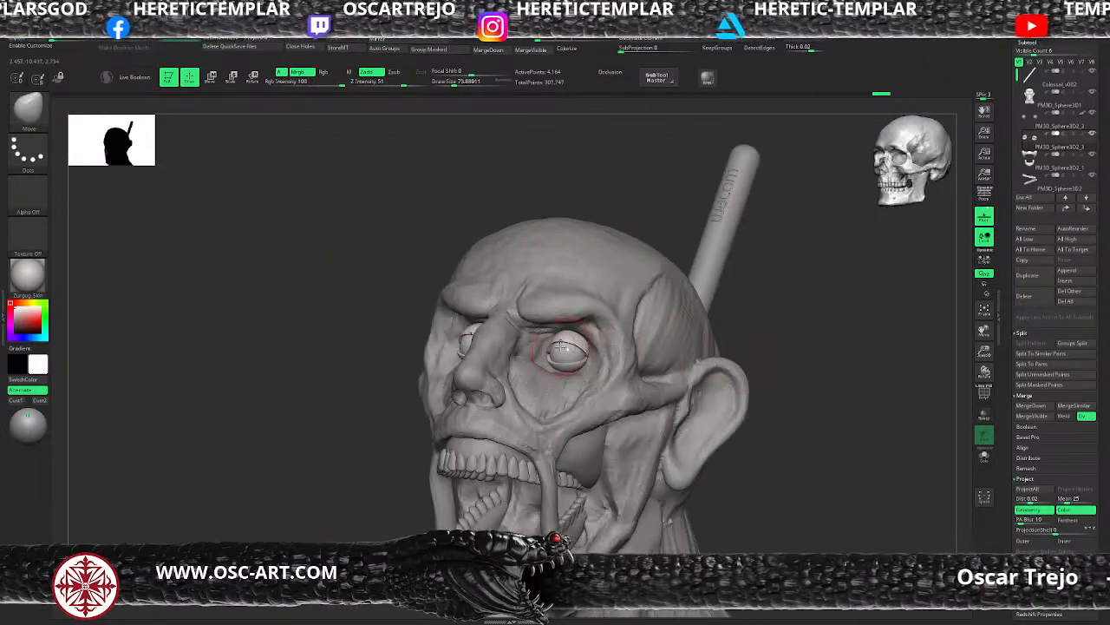
pyautogui.moveTo(562, 345); pyautogui.dragTo(567, 349)
pyautogui.hotkey('ctrl', 'z')
pyautogui.hotkey('ctrl', 'z')
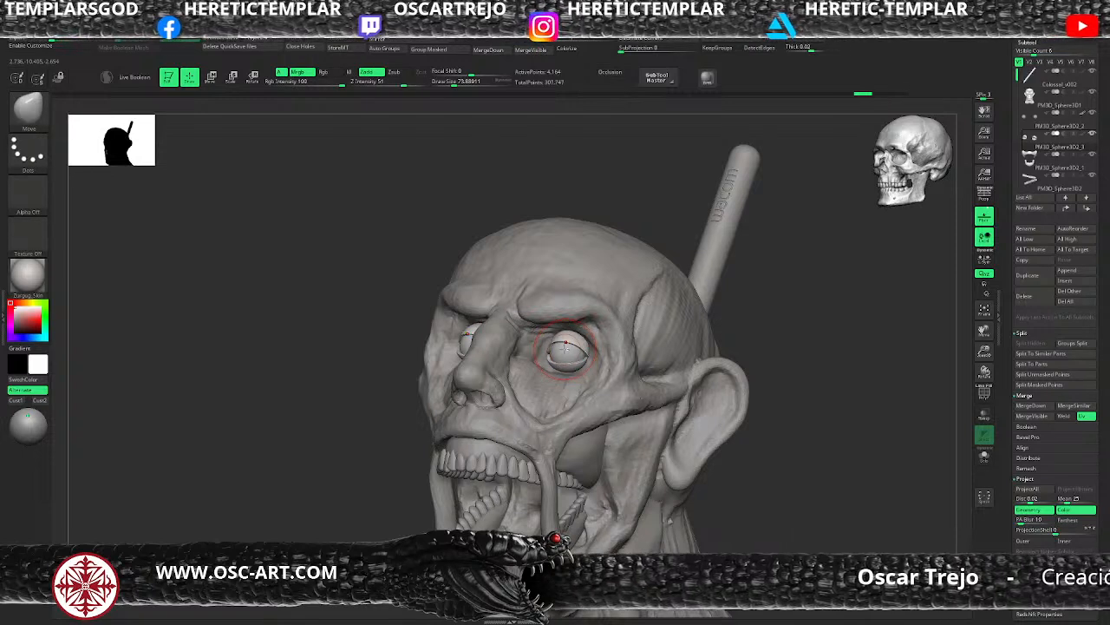
# Refine the fit of the eyelids from three-quarter, front and side views with the Move Topological brush
pyautogui.press('b')
pyautogui.press('m')
pyautogui.press('t')
pyautogui.moveTo(567, 347); pyautogui.dragTo(565, 348)
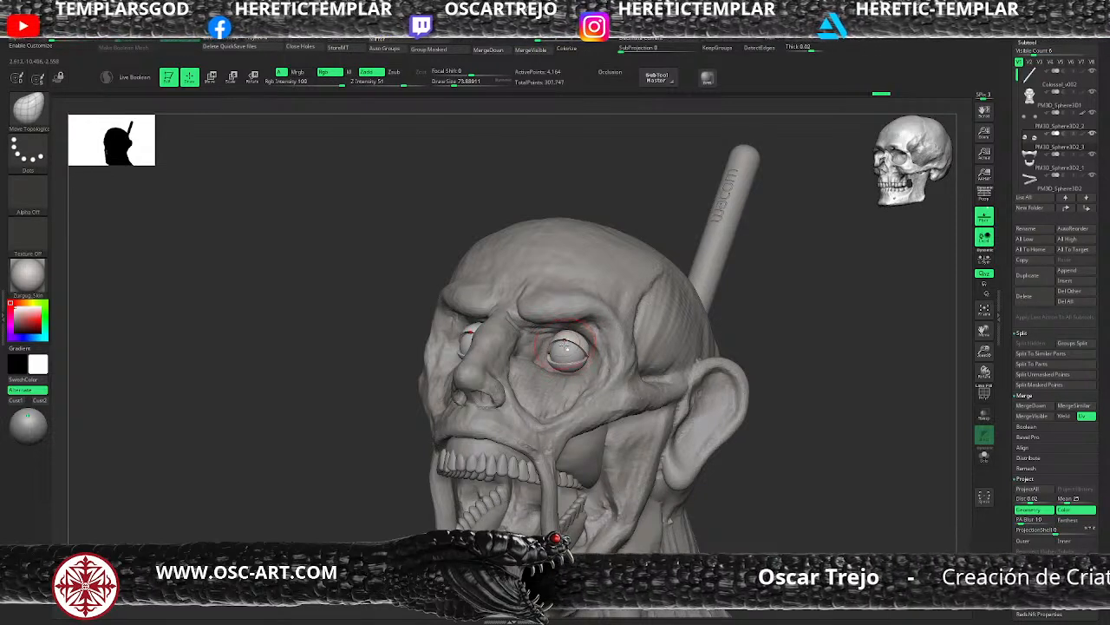
pyautogui.keyDown('shift'); pyautogui.moveTo(783, 277); pyautogui.dragTo(755, 290); pyautogui.keyUp('shift')
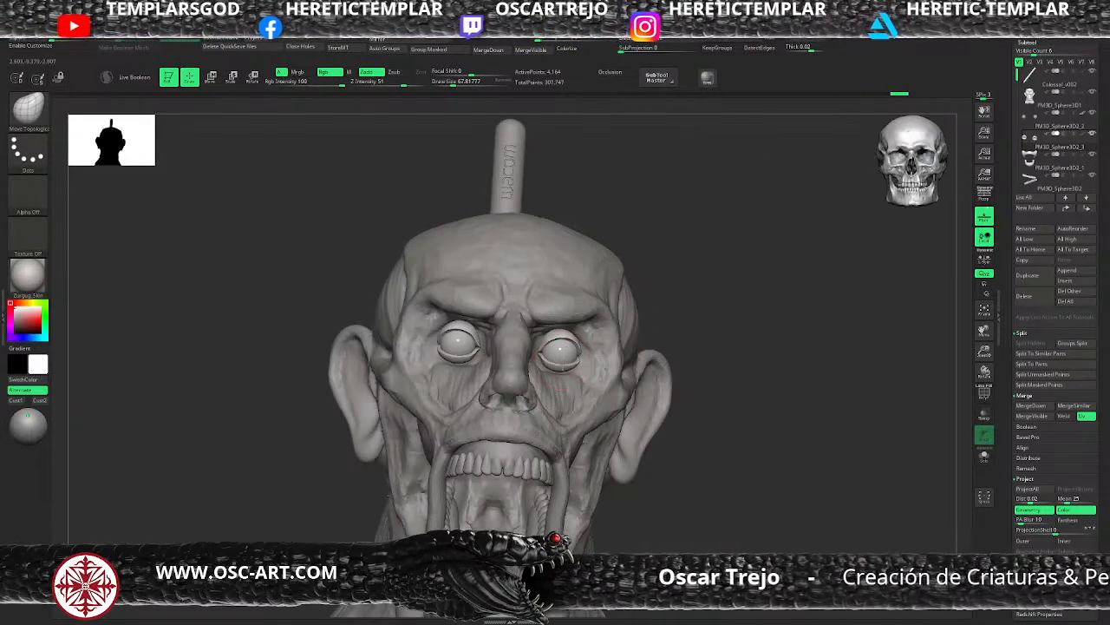
pyautogui.moveTo(687, 347); pyautogui.dragTo(686, 277)
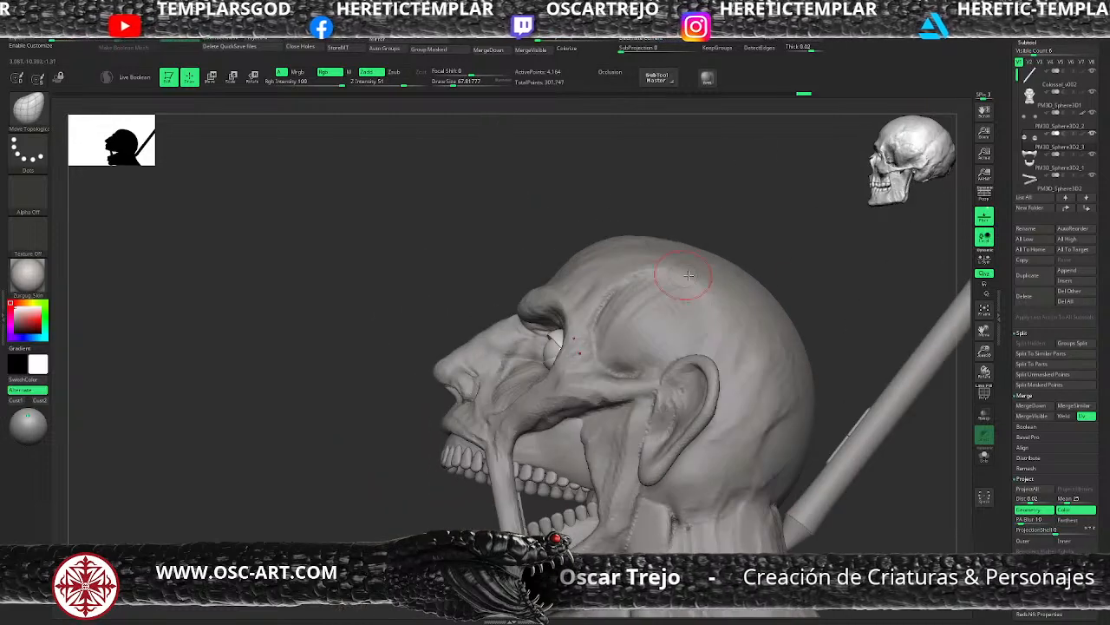
pyautogui.scroll(5, 545, 362)
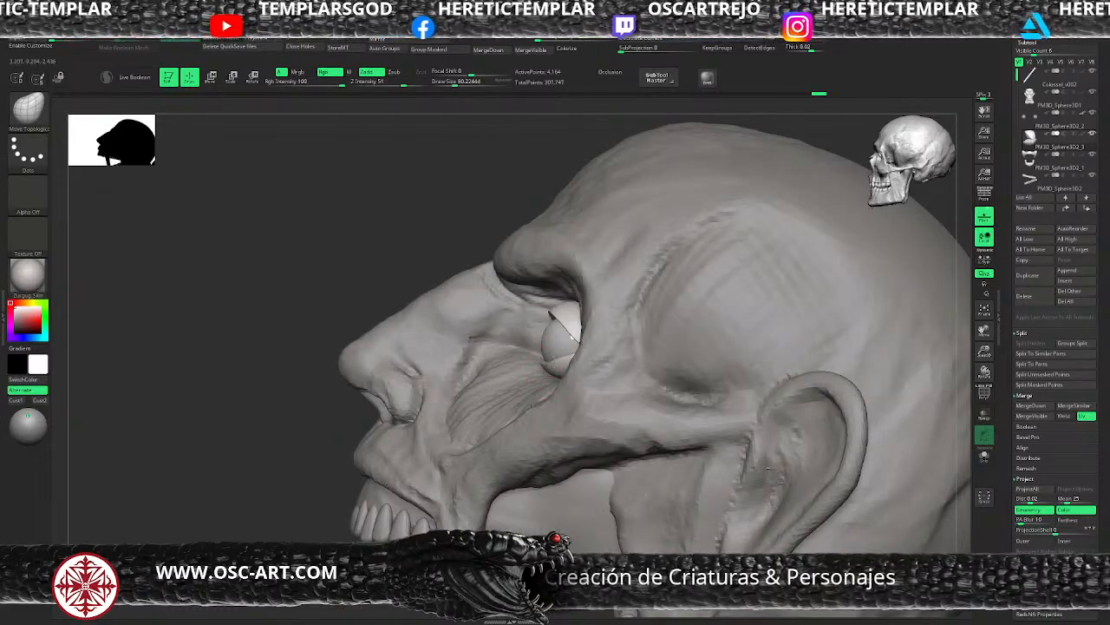
pyautogui.press('s')
pyautogui.moveTo(553, 334); pyautogui.dragTo(556, 334)
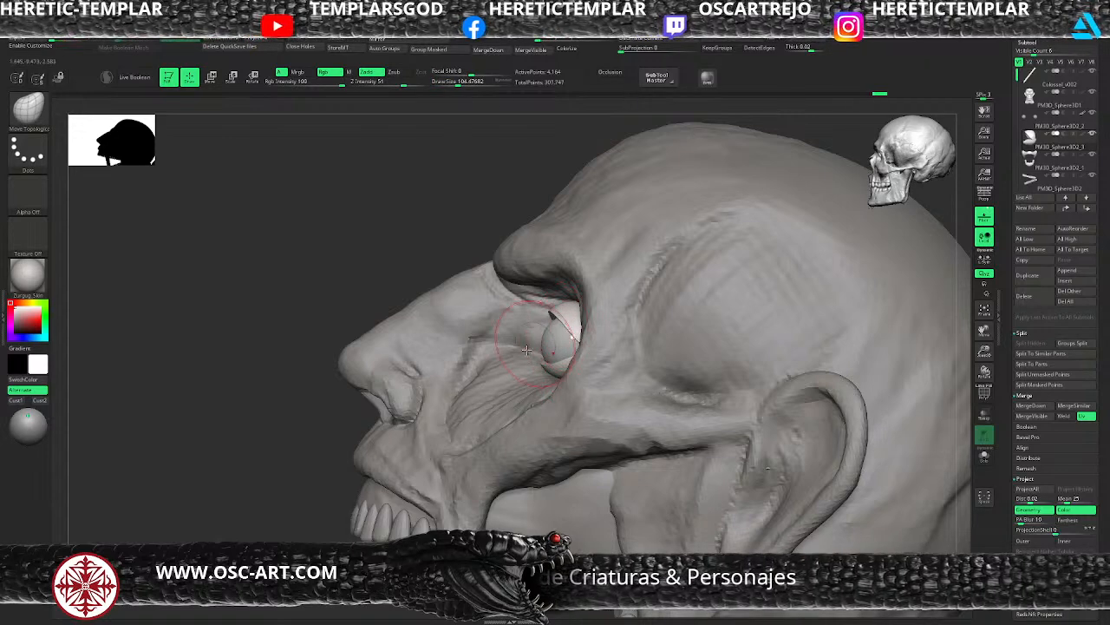
pyautogui.moveTo(252, 443); pyautogui.dragTo(399, 474)
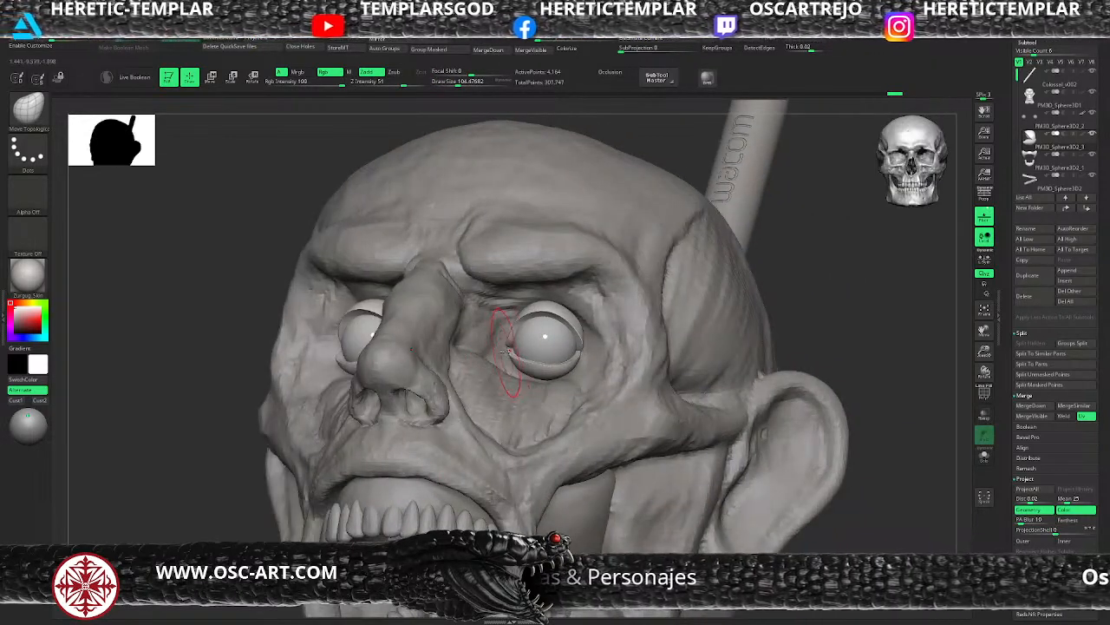
# Shape the inner corners of the eyelids with a smaller Move brush
pyautogui.press('b')
pyautogui.press('m')
pyautogui.press('v')
pyautogui.press('s')
pyautogui.moveTo(509, 347); pyautogui.dragTo(505, 346)
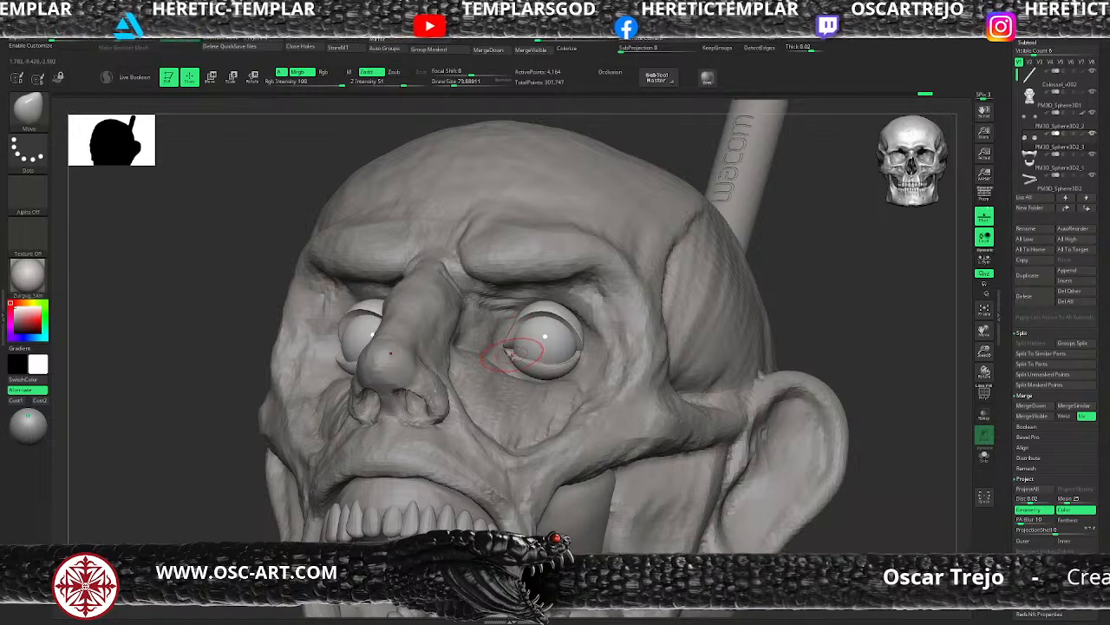
# Insert a small PolySphere at each inner eye corner, isolate the spheres and split them from the lids into a separate subtool
pyautogui.press('b')
pyautogui.press('i')
pyautogui.press('p')
pyautogui.keyDown('shift'); pyautogui.moveTo(726, 262); pyautogui.dragTo(737, 262, button='right'); pyautogui.keyUp('shift')
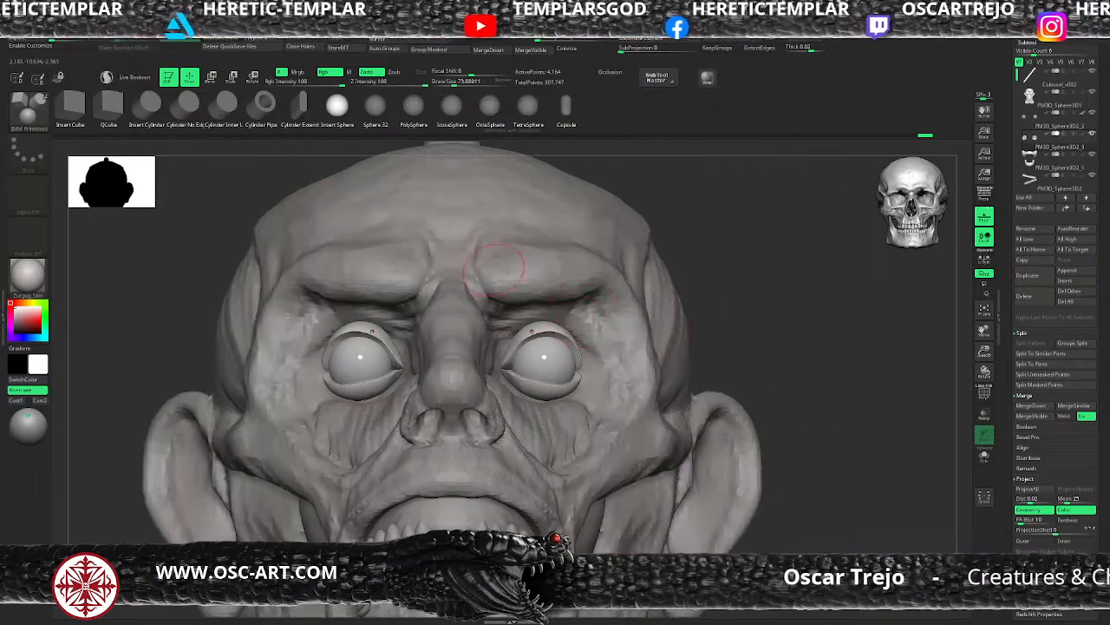
pyautogui.click(413, 105)
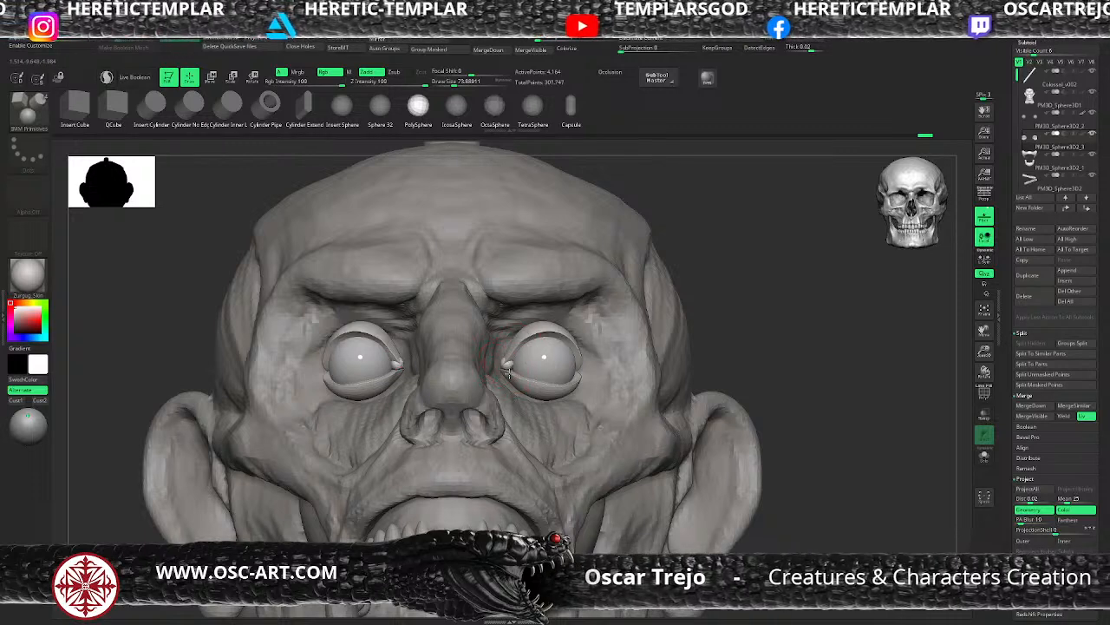
pyautogui.keyDown('ctrl'); pyautogui.keyDown('shift'); pyautogui.click(507, 364); pyautogui.keyUp('shift'); pyautogui.keyUp('ctrl')
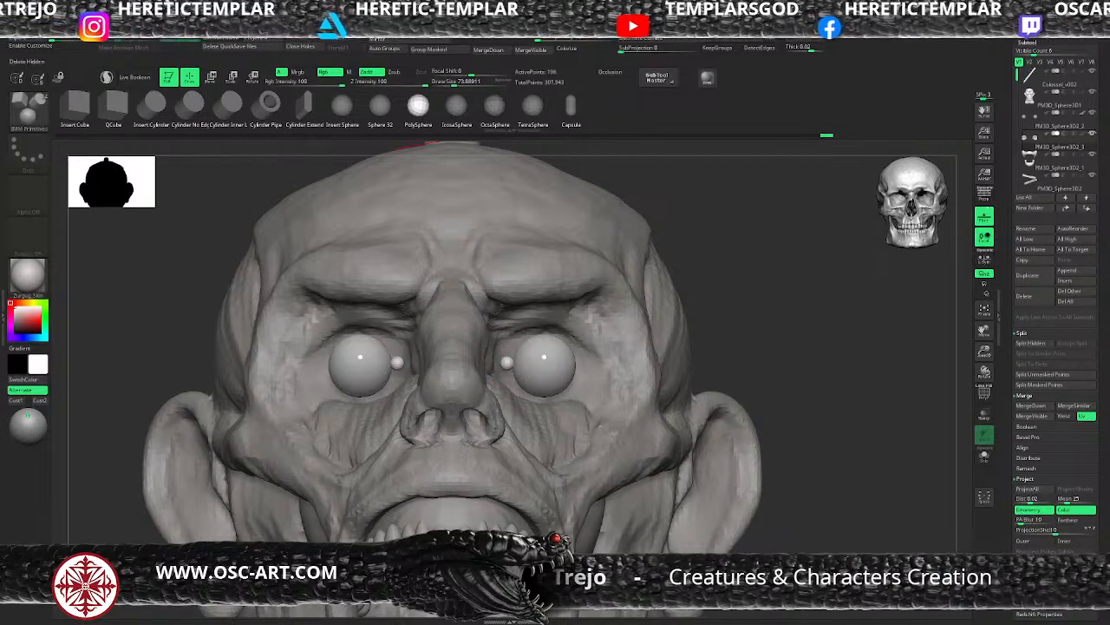
pyautogui.click(1032, 343)
# Position the small spheres in the inner eye corners with the gizmo and shape them with the Move brush
pyautogui.press('w')
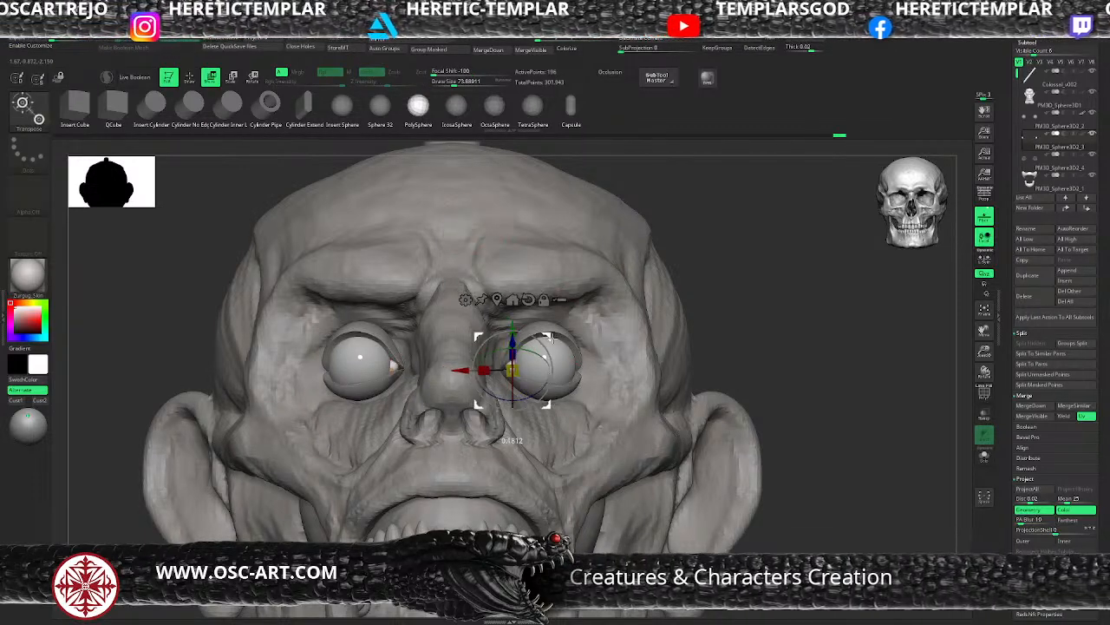
pyautogui.press('q')
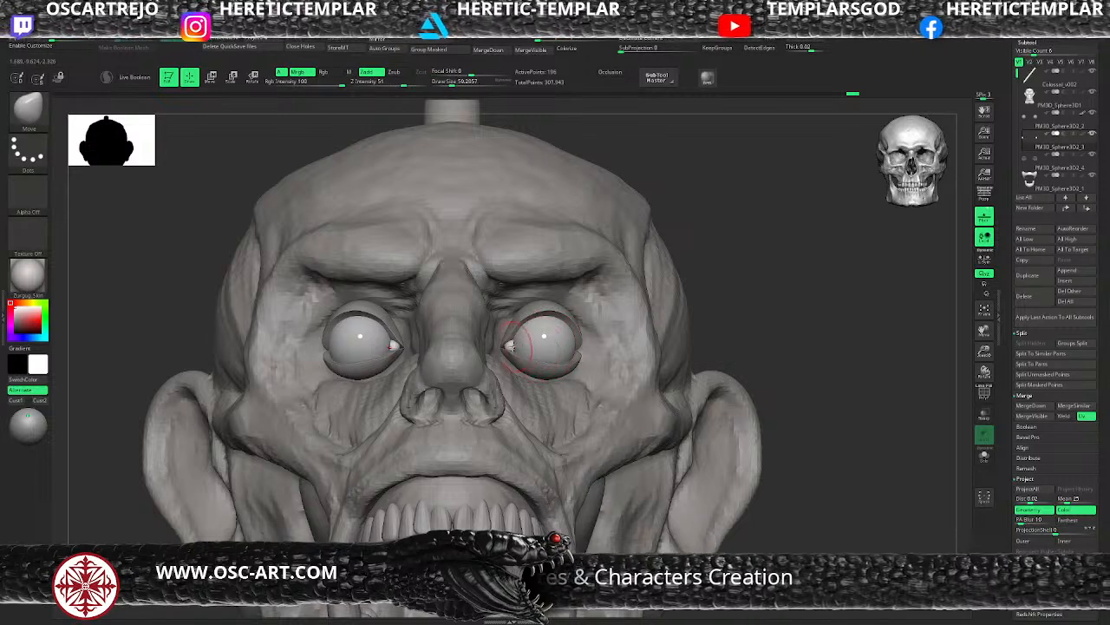
pyautogui.press('[')
pyautogui.moveTo(512, 342); pyautogui.dragTo(515, 341)
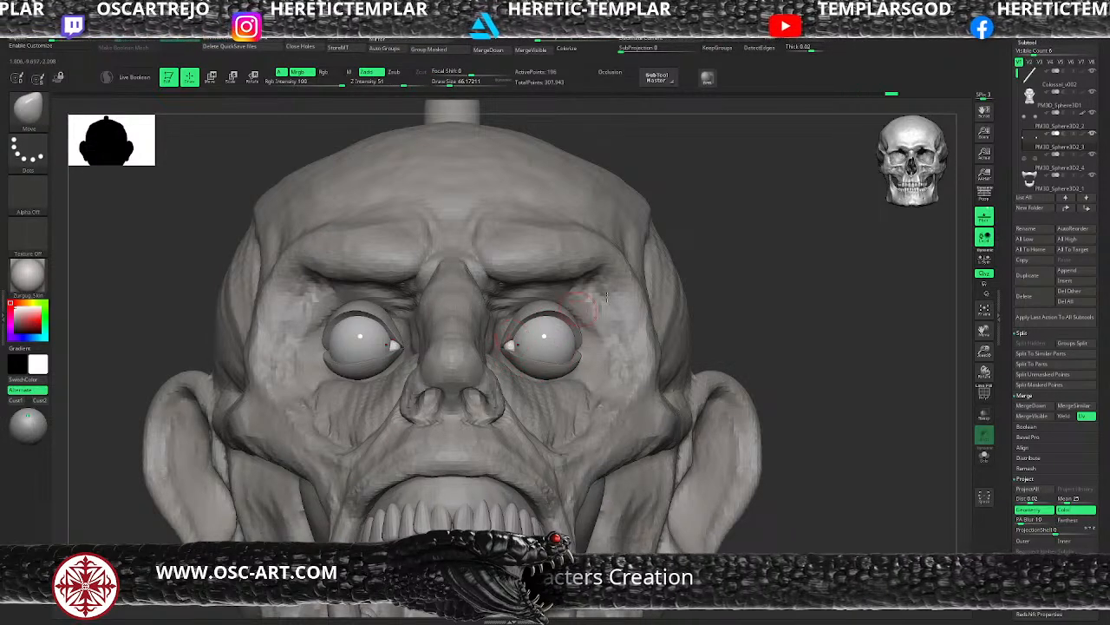
# Select the head subtool and build up the tissue at the eyes' inner corners with the ClayBuildup brush
pyautogui.moveTo(771, 284)
pyautogui.keyDown('ctrl'); pyautogui.mouseDown(button='right')
pyautogui.moveTo(652, 282)
pyautogui.moveTo(694, 360)
pyautogui.mouseUp(button='right'); pyautogui.keyUp('ctrl')
pyautogui.keyDown('alt'); pyautogui.click(536, 368); pyautogui.keyUp('alt')
pyautogui.keyDown('ctrl'); pyautogui.moveTo(668, 268); pyautogui.dragTo(687, 286, button='right'); pyautogui.keyUp('ctrl')
pyautogui.moveTo(687, 286); pyautogui.dragTo(631, 296, button='right')
pyautogui.keyDown('alt'); pyautogui.click(560, 352); pyautogui.keyUp('alt')
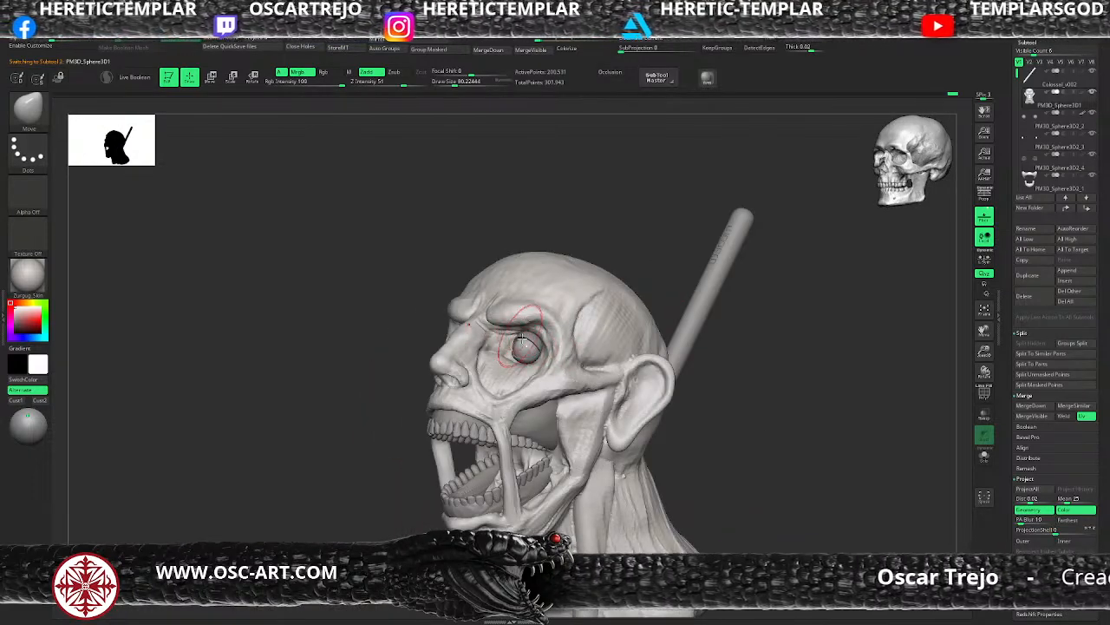
pyautogui.press('b')
pyautogui.press('c')
pyautogui.press('b')
pyautogui.press('s')
pyautogui.moveTo(518, 345); pyautogui.dragTo(509, 344)
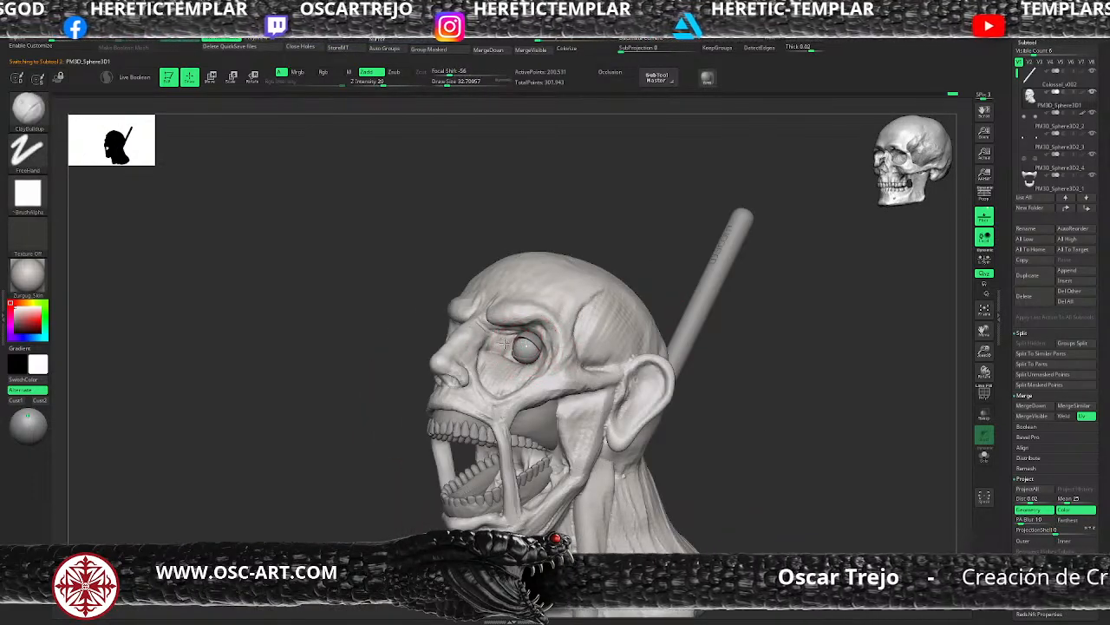
# Build up the eye socket above the outer corner of the eye with ClayBuildup
pyautogui.moveTo(349, 454); pyautogui.dragTo(351, 512, button='right')
pyautogui.moveTo(638, 424); pyautogui.dragTo(582, 418, button='right')
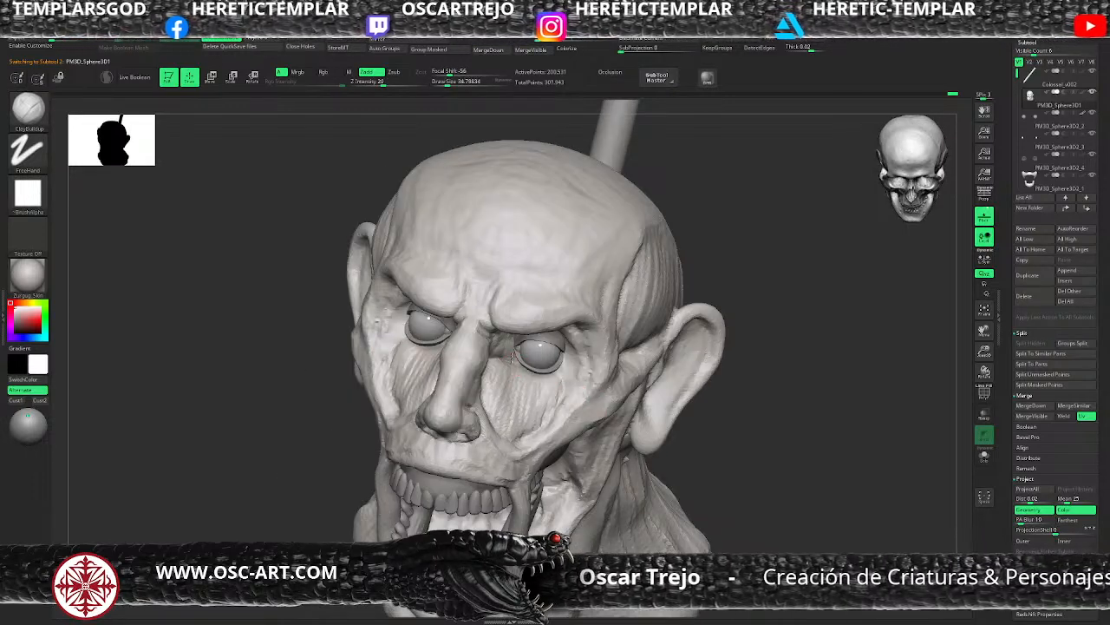
pyautogui.moveTo(661, 403); pyautogui.dragTo(618, 326, button='right')
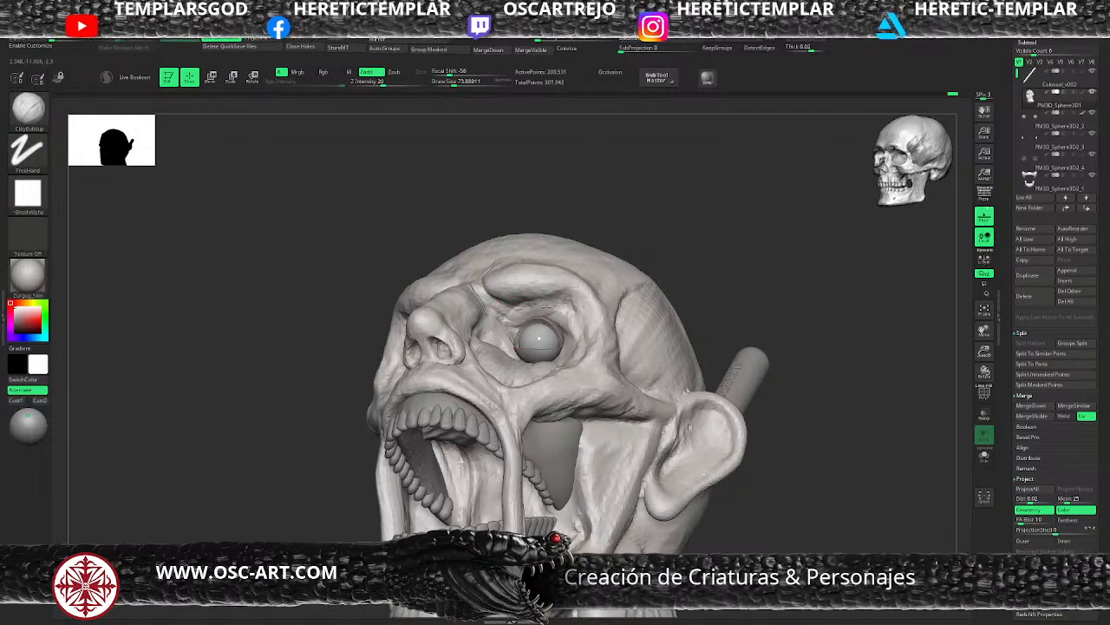
pyautogui.moveTo(763, 345); pyautogui.dragTo(728, 343, button='right')
pyautogui.press('s')
pyautogui.moveTo(563, 311); pyautogui.dragTo(561, 312)
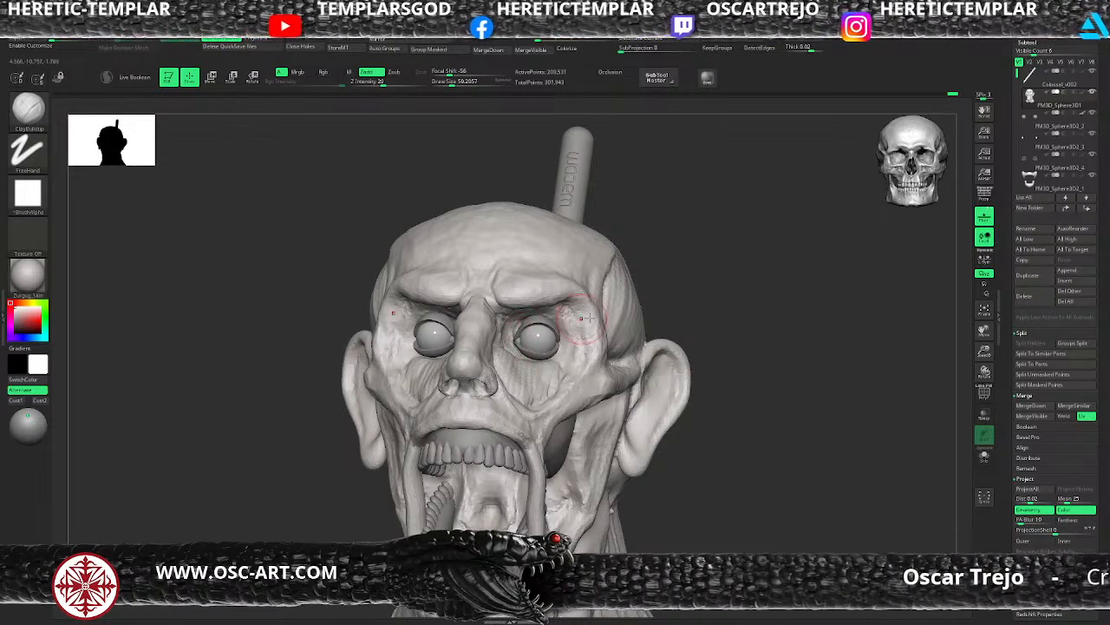
# Try to adjust the placement and size of the eyeballs subtool with the gizmo
pyautogui.moveTo(719, 305)
pyautogui.keyDown('ctrl'); pyautogui.mouseDown(button='right')
pyautogui.moveTo(636, 282)
pyautogui.moveTo(669, 297)
pyautogui.moveTo(651, 273)
pyautogui.mouseUp(button='right'); pyautogui.keyUp('ctrl')
pyautogui.moveTo(651, 272)
pyautogui.keyDown('ctrl'); pyautogui.mouseDown(button='right')
pyautogui.moveTo(694, 407)
pyautogui.moveTo(704, 495)
pyautogui.mouseUp(button='right'); pyautogui.keyUp('ctrl')
pyautogui.moveTo(673, 328); pyautogui.dragTo(664, 299, button='right')
pyautogui.keyDown('alt'); pyautogui.click(555, 337); pyautogui.keyUp('alt')
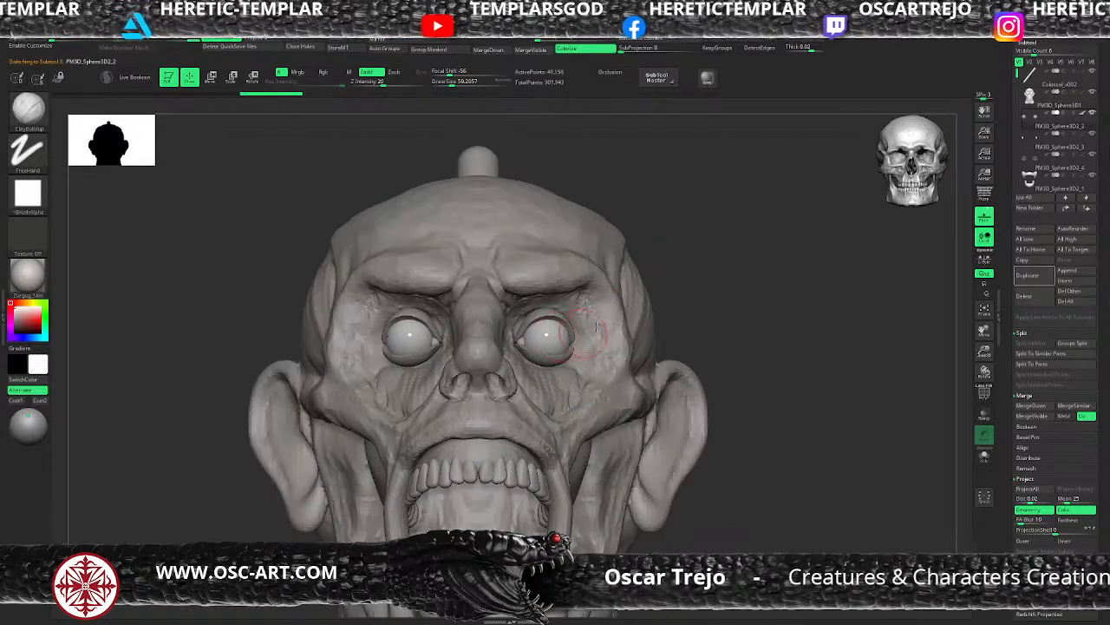
pyautogui.press('w')
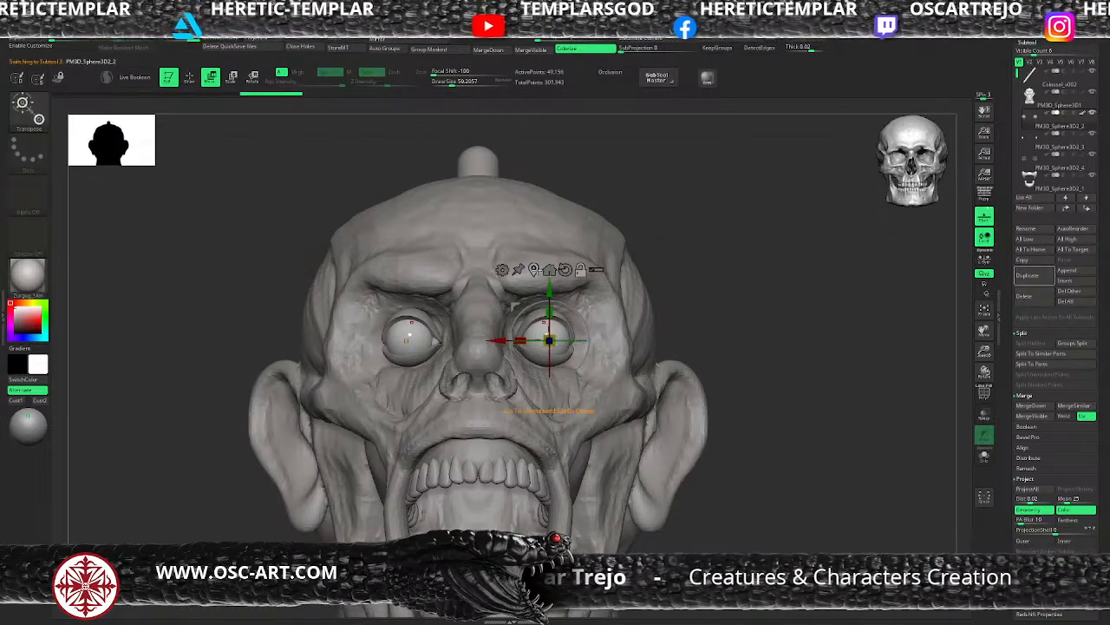
pyautogui.hotkey('ctrl', 'shift', 'd')
pyautogui.keyDown('ctrl'); pyautogui.keyDown('shift'); pyautogui.click(557, 321); pyautogui.keyUp('shift'); pyautogui.keyUp('ctrl')
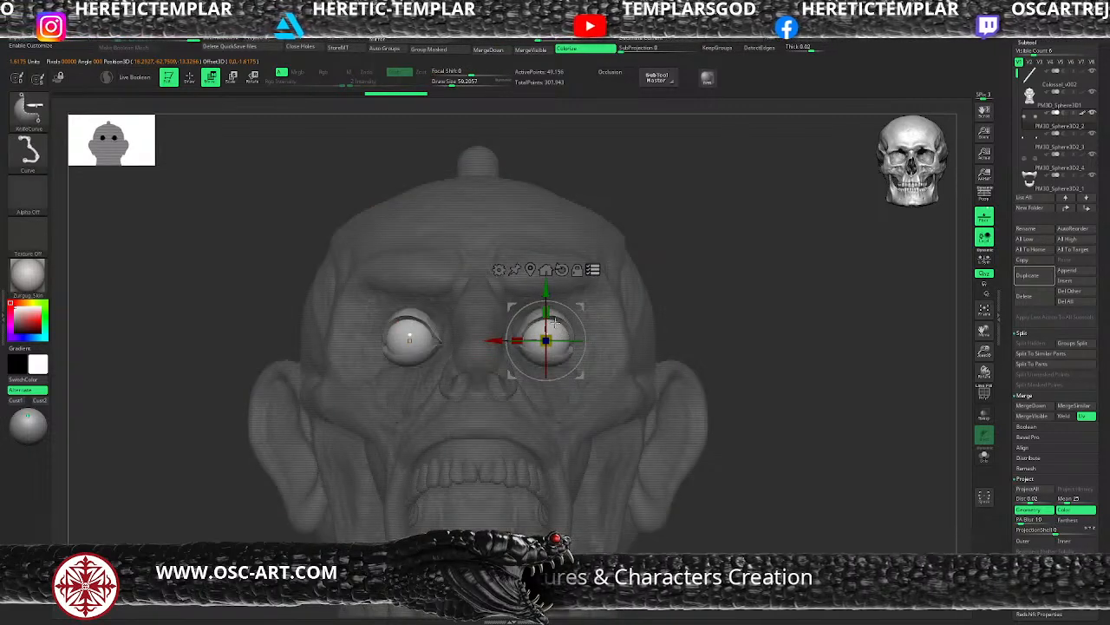
pyautogui.moveTo(727, 243); pyautogui.dragTo(732, 356)
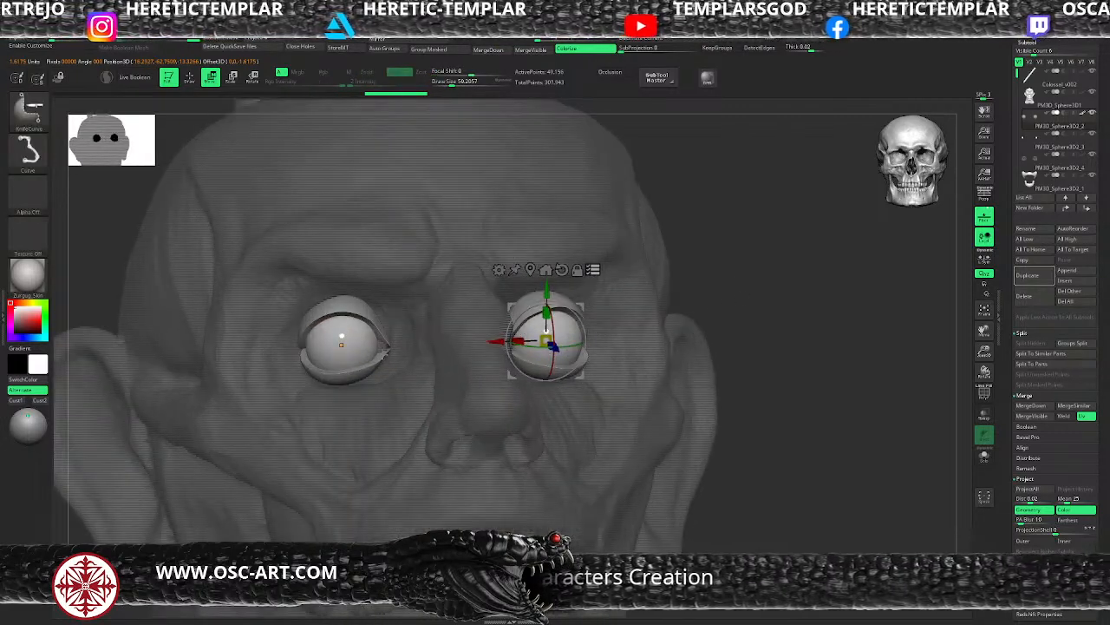
pyautogui.keyDown('alt'); pyautogui.moveTo(790, 292); pyautogui.dragTo(633, 308); pyautogui.keyUp('alt')
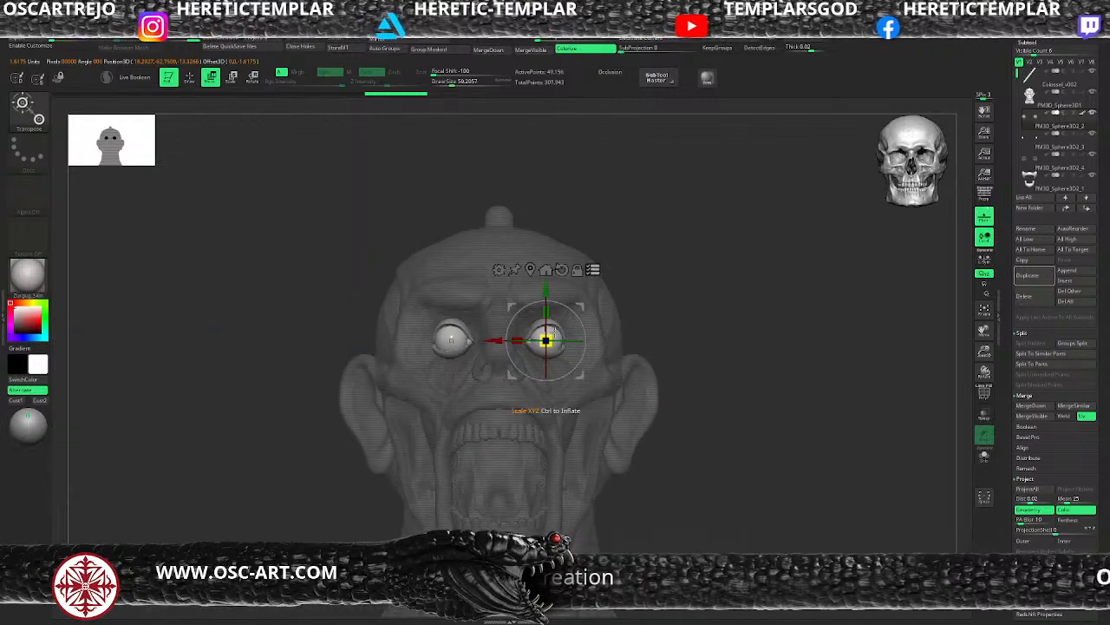
pyautogui.hotkey('ctrl', 'z')
pyautogui.press('q')
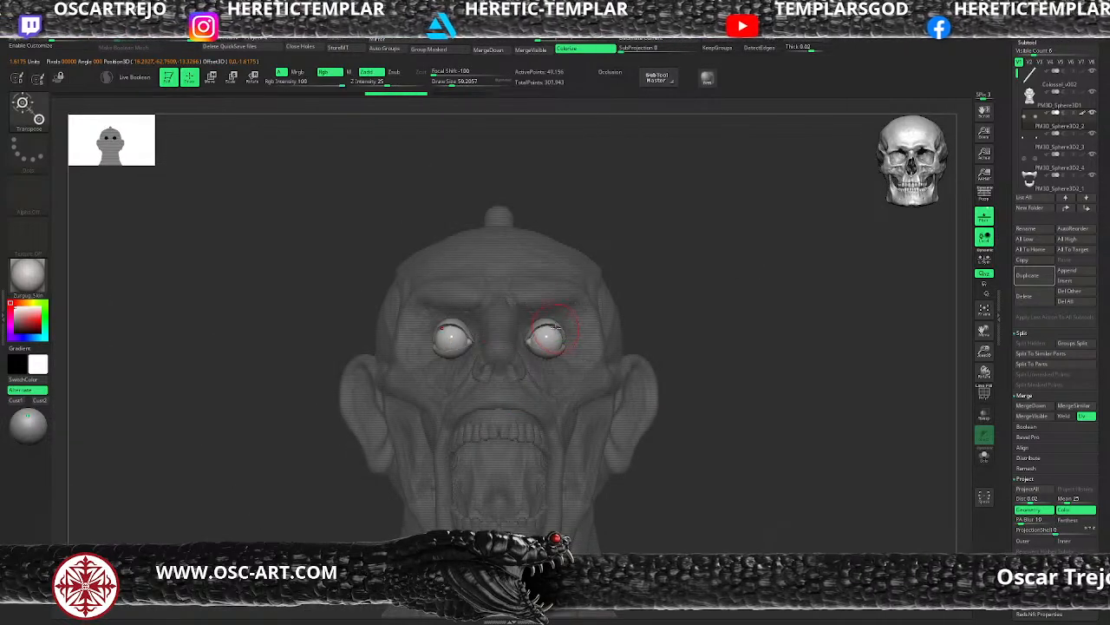
# Select the eyelids subtool and adjust its placement in the eye sockets with the gizmo
pyautogui.keyDown('alt'); pyautogui.click(557, 323); pyautogui.keyUp('alt')
pyautogui.press('w')
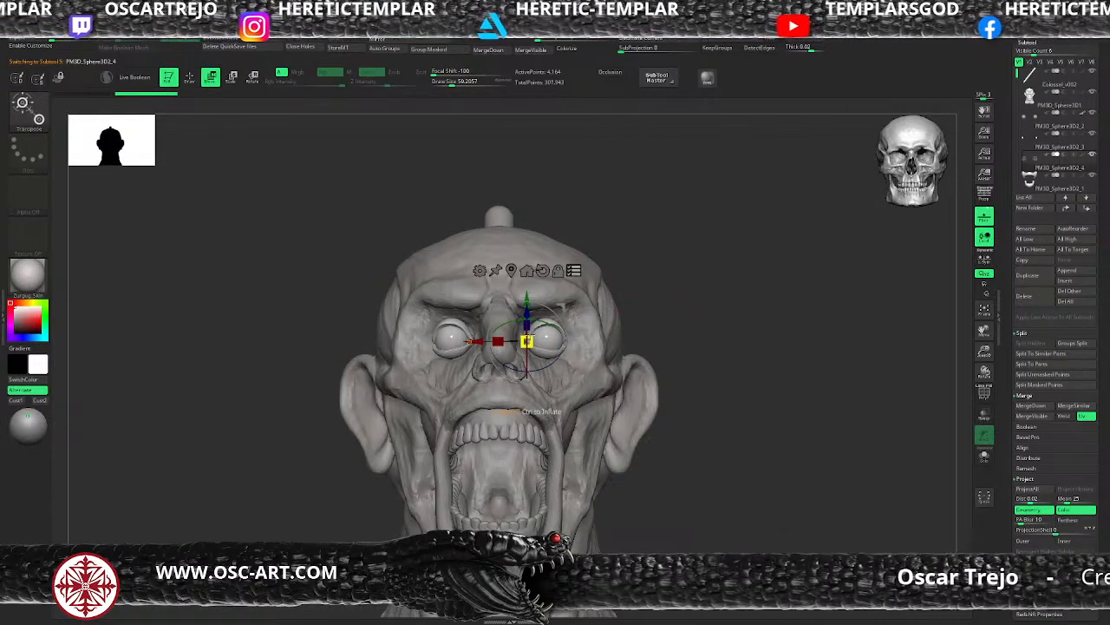
pyautogui.moveTo(526, 341); pyautogui.dragTo(526, 341)
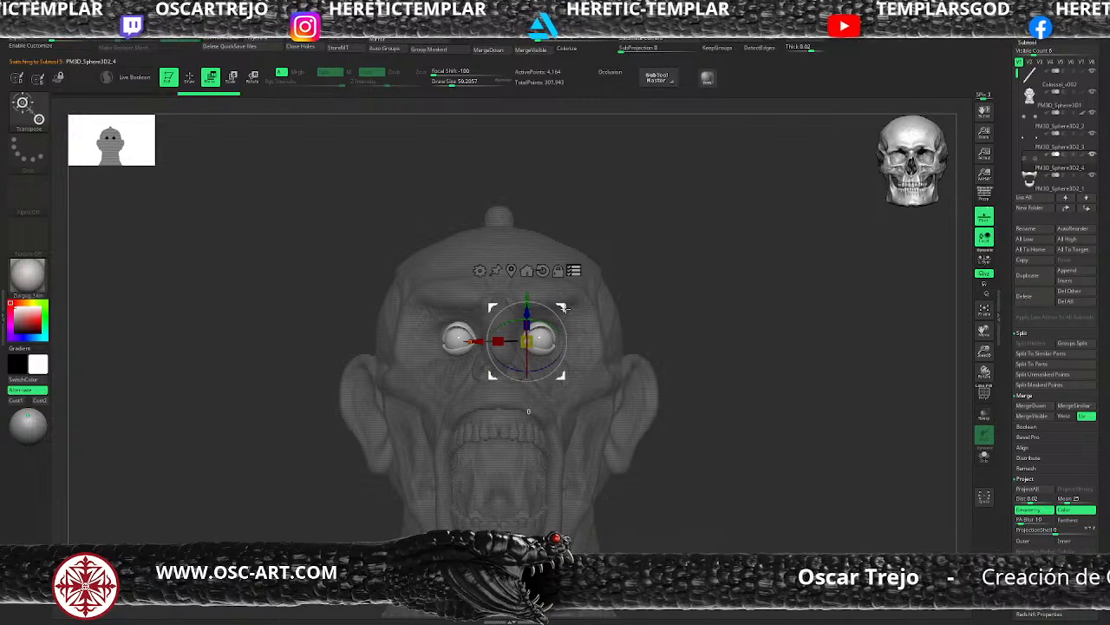
pyautogui.moveTo(728, 285); pyautogui.dragTo(531, 334)
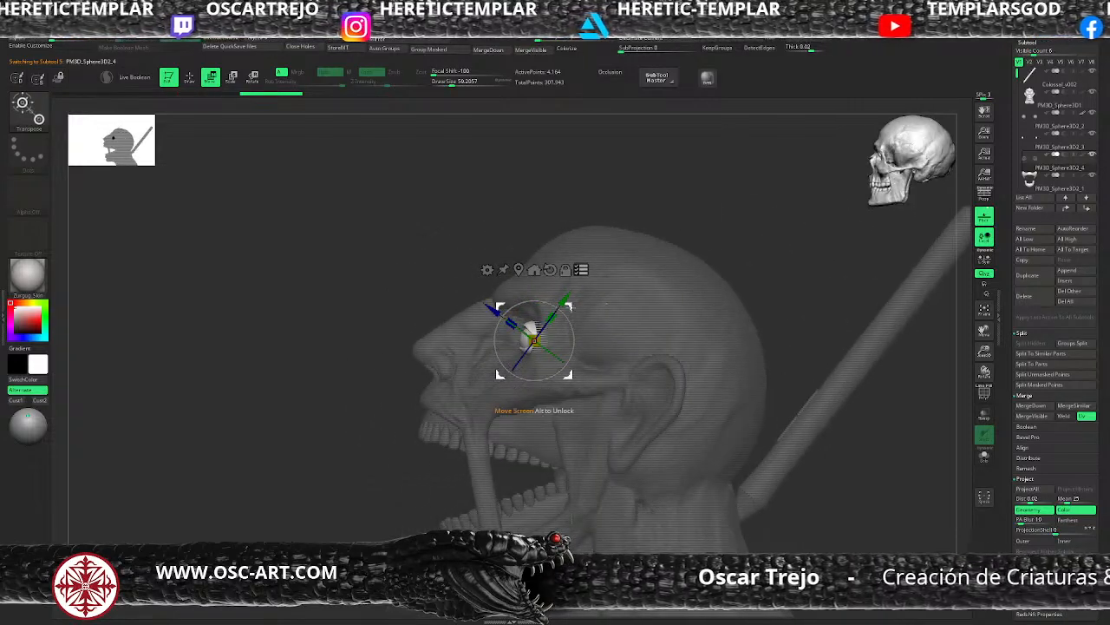
pyautogui.press('q')
pyautogui.moveTo(407, 454)
pyautogui.mouseDown()
pyautogui.moveTo(364, 471)
pyautogui.moveTo(390, 477)
pyautogui.mouseUp()
pyautogui.keyDown('shift'); pyautogui.moveTo(699, 330); pyautogui.dragTo(716, 329); pyautogui.keyUp('shift')
# Adjust the eyelids' height over the eyeballs with the gizmo's screen move
pyautogui.press('w')
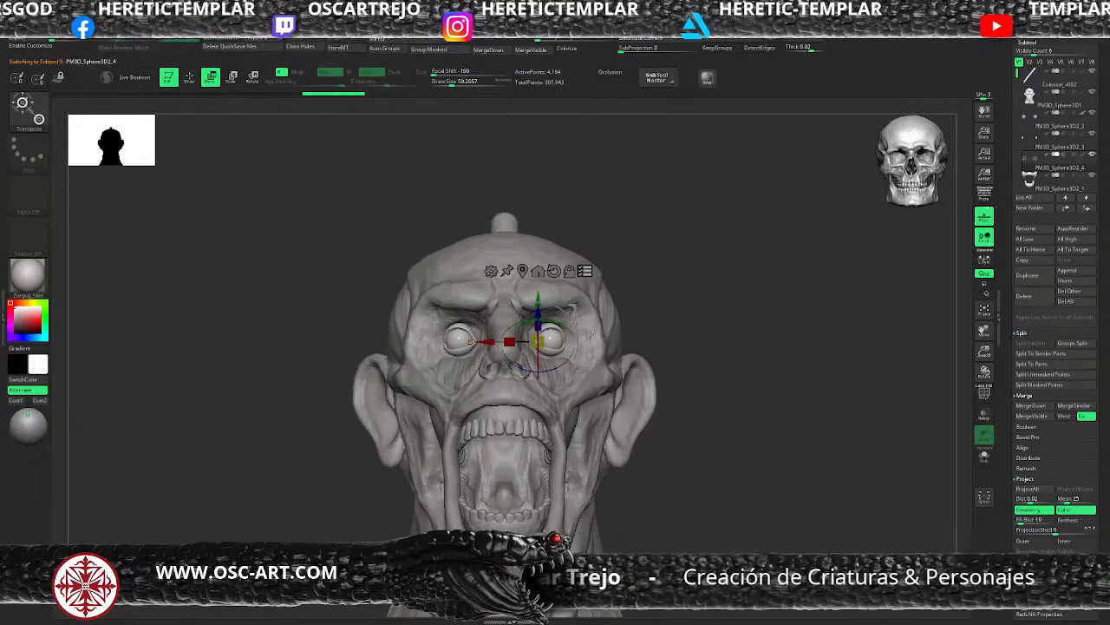
pyautogui.moveTo(572, 314); pyautogui.dragTo(571, 308)
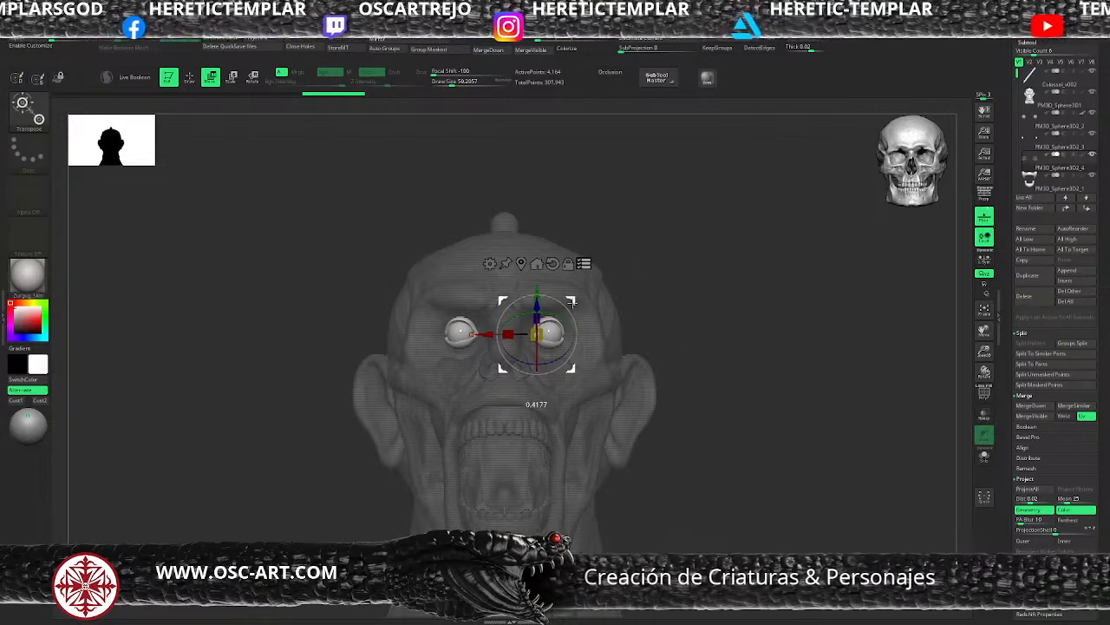
pyautogui.moveTo(573, 300); pyautogui.dragTo(573, 298)
pyautogui.press('q')
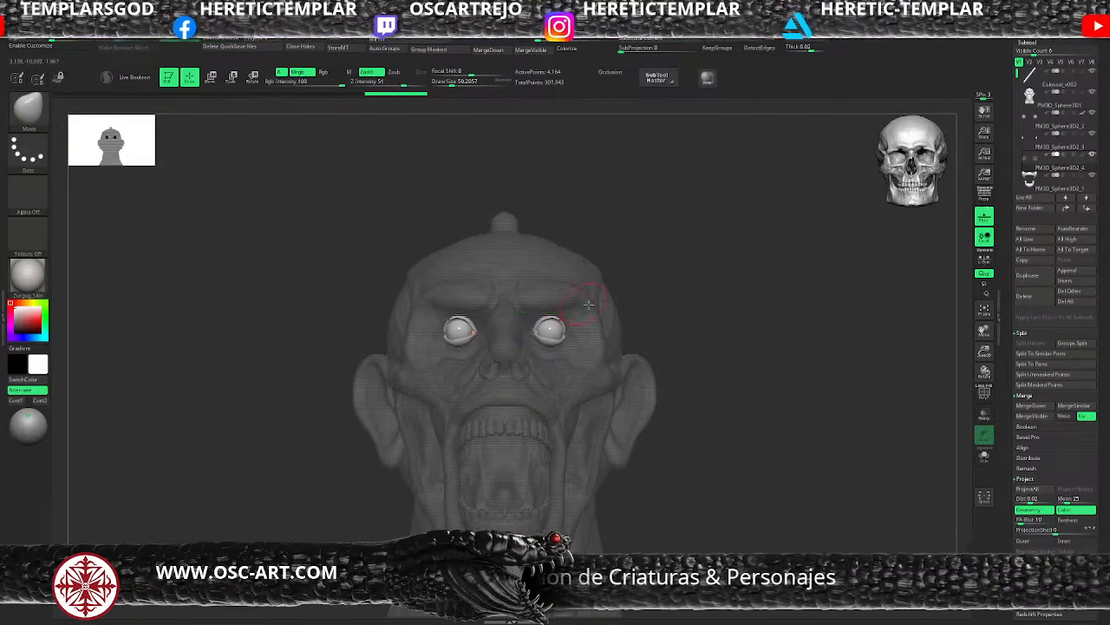
pyautogui.keyDown('alt'); pyautogui.moveTo(679, 299); pyautogui.dragTo(666, 309); pyautogui.keyUp('alt')
pyautogui.moveTo(666, 309)
pyautogui.mouseDown()
pyautogui.moveTo(688, 307)
pyautogui.moveTo(644, 307)
pyautogui.moveTo(647, 290)
pyautogui.mouseUp()
pyautogui.press('w')
pyautogui.moveTo(572, 298); pyautogui.dragTo(572, 323)
pyautogui.press('q')
# Fine-tune the eyelids' fit in the sockets by shifting them along the gizmo axes, checking from below and above
pyautogui.moveTo(412, 454)
pyautogui.keyDown('alt'); pyautogui.mouseDown()
pyautogui.moveTo(379, 436)
pyautogui.moveTo(682, 347)
pyautogui.moveTo(695, 362)
pyautogui.moveTo(694, 350)
pyautogui.mouseUp(); pyautogui.keyUp('alt')
pyautogui.press('w')
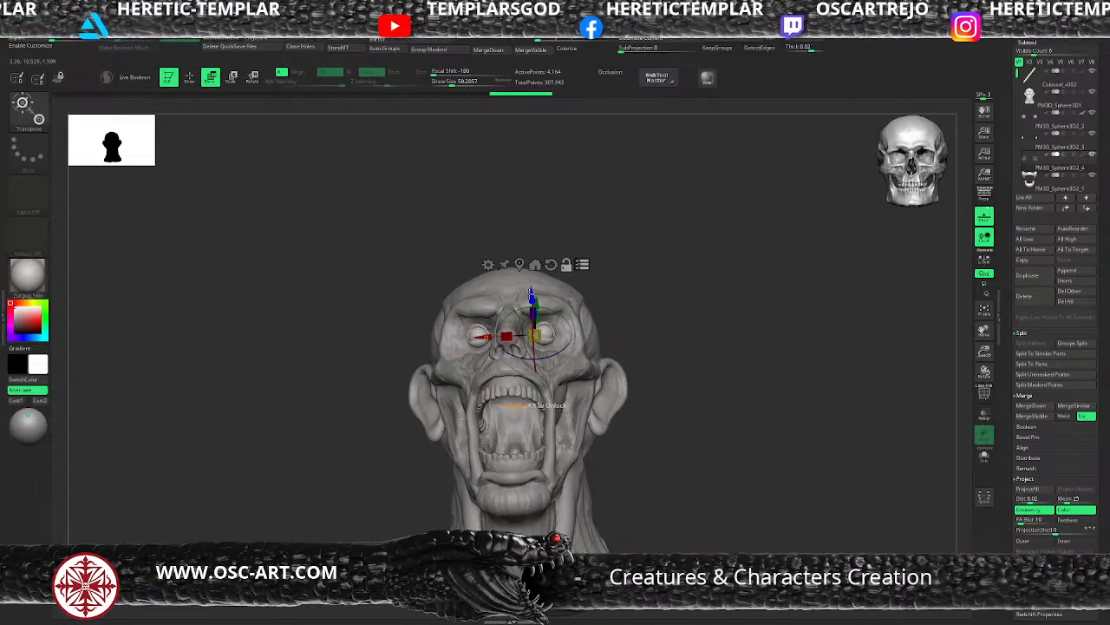
pyautogui.moveTo(541, 333); pyautogui.dragTo(546, 330)
pyautogui.moveTo(666, 284)
pyautogui.mouseDown()
pyautogui.moveTo(672, 273)
pyautogui.moveTo(653, 299)
pyautogui.mouseUp()
pyautogui.moveTo(582, 301)
pyautogui.mouseDown()
pyautogui.moveTo(645, 275)
pyautogui.moveTo(733, 313)
pyautogui.moveTo(738, 275)
pyautogui.moveTo(697, 252)
pyautogui.moveTo(694, 280)
pyautogui.mouseUp()
pyautogui.press('q')
pyautogui.press('w')
pyautogui.click(588, 265)
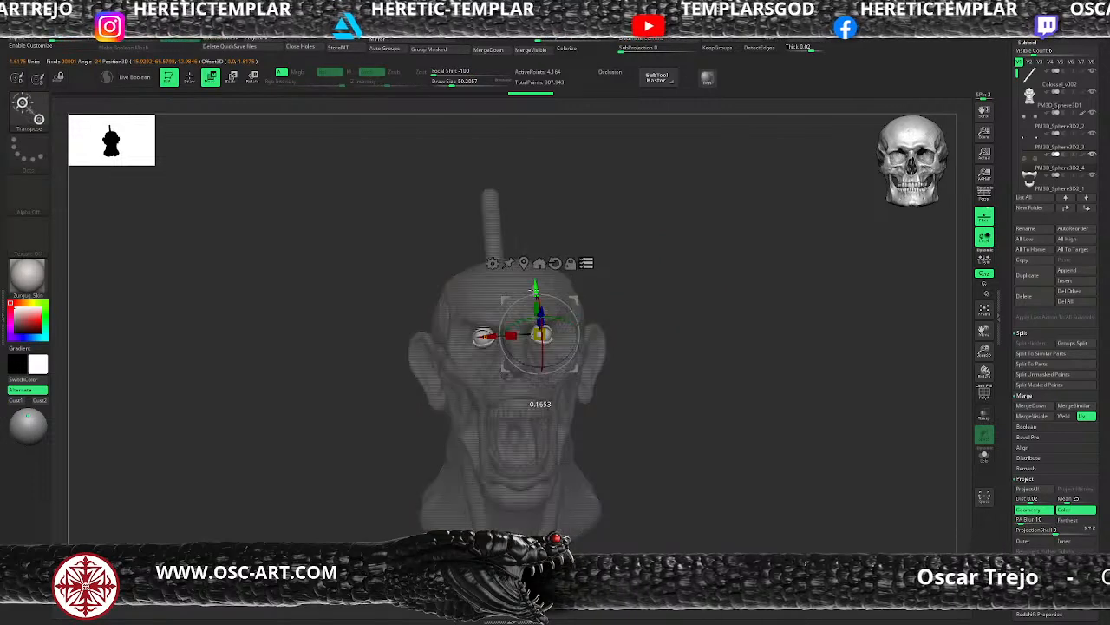
pyautogui.press('q')
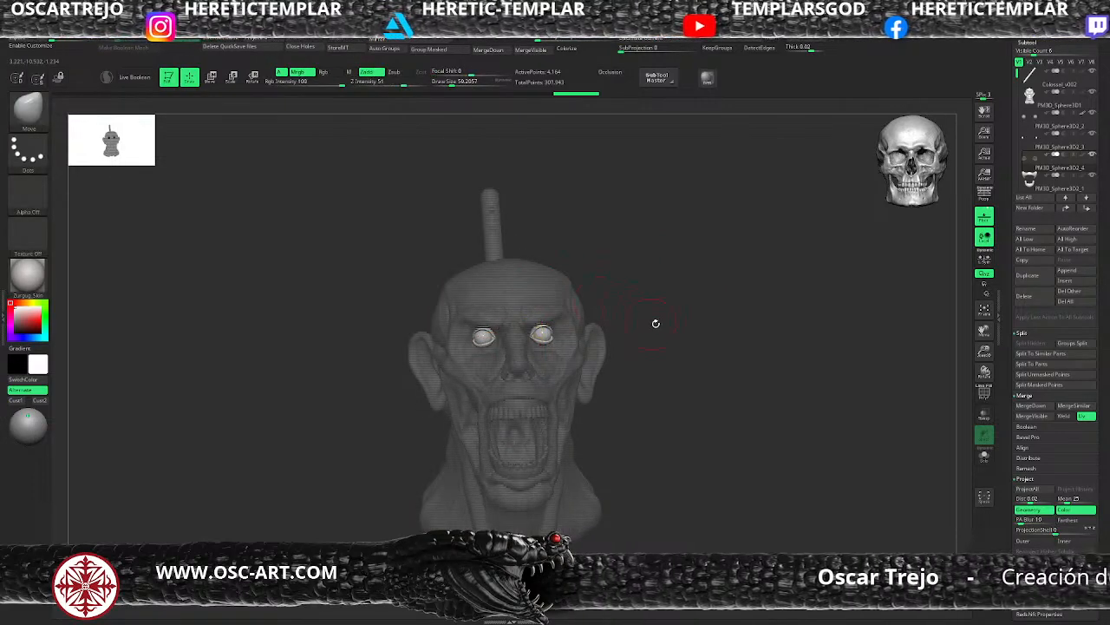
# Select the eyeballs subtool and tone them gray with the Paint brush at a draw size of about 65
pyautogui.moveTo(654, 322)
pyautogui.mouseDown()
pyautogui.moveTo(654, 309)
pyautogui.moveTo(686, 295)
pyautogui.moveTo(696, 395)
pyautogui.mouseUp()
pyautogui.press('s')
pyautogui.click(538, 325)
pyautogui.keyDown('alt'); pyautogui.click(537, 334); pyautogui.keyUp('alt')
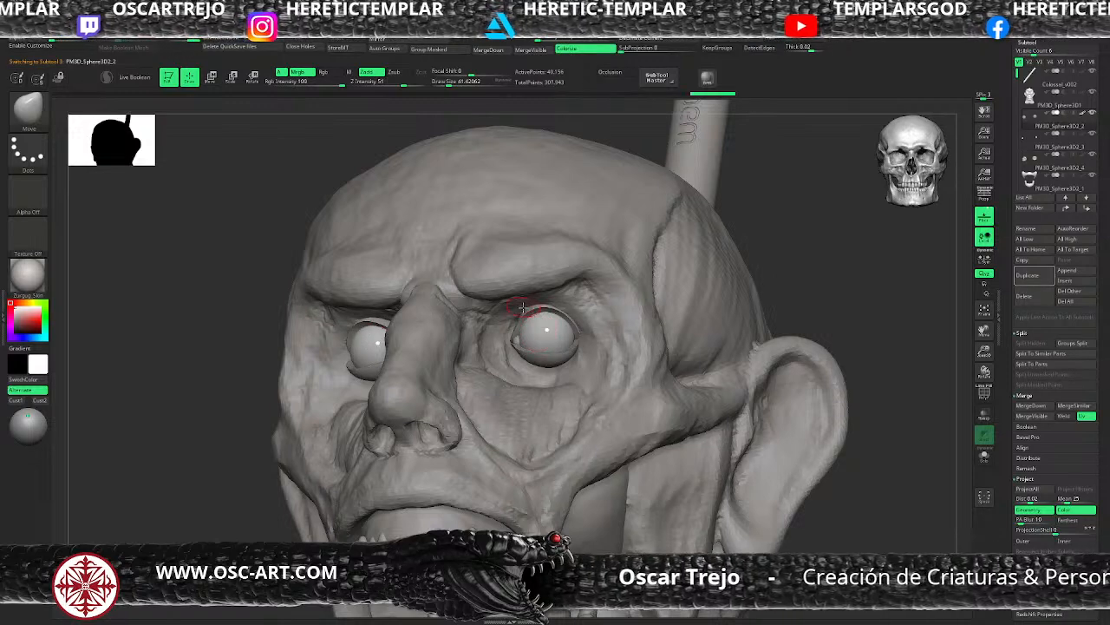
pyautogui.press('b')
pyautogui.press('p')
pyautogui.press('a')
pyautogui.click(15, 321)
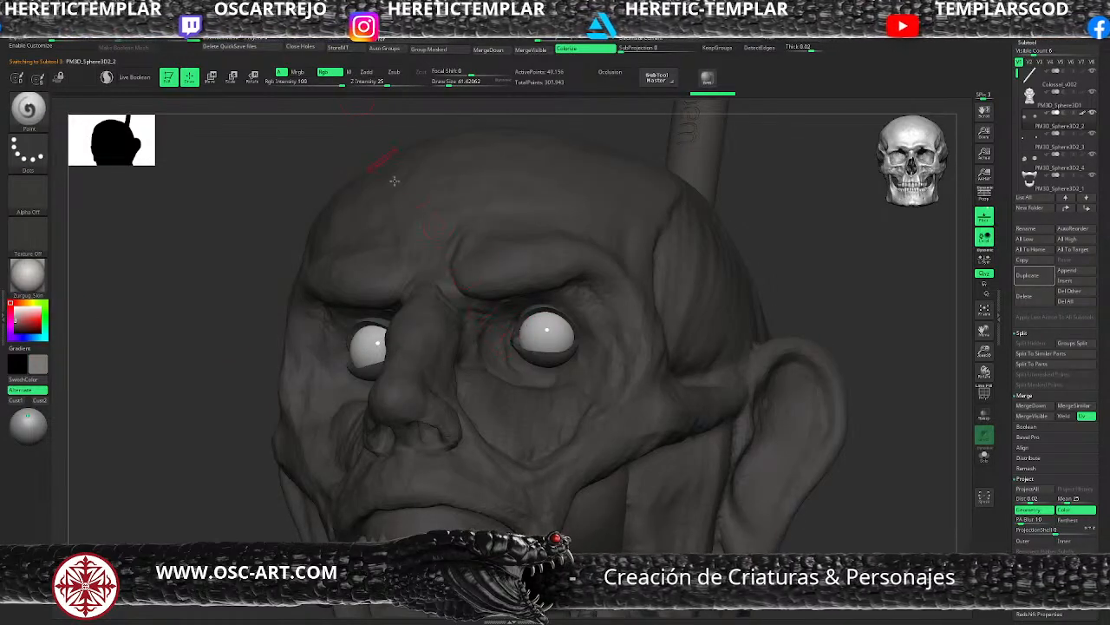
pyautogui.press('s')
pyautogui.click(529, 339)
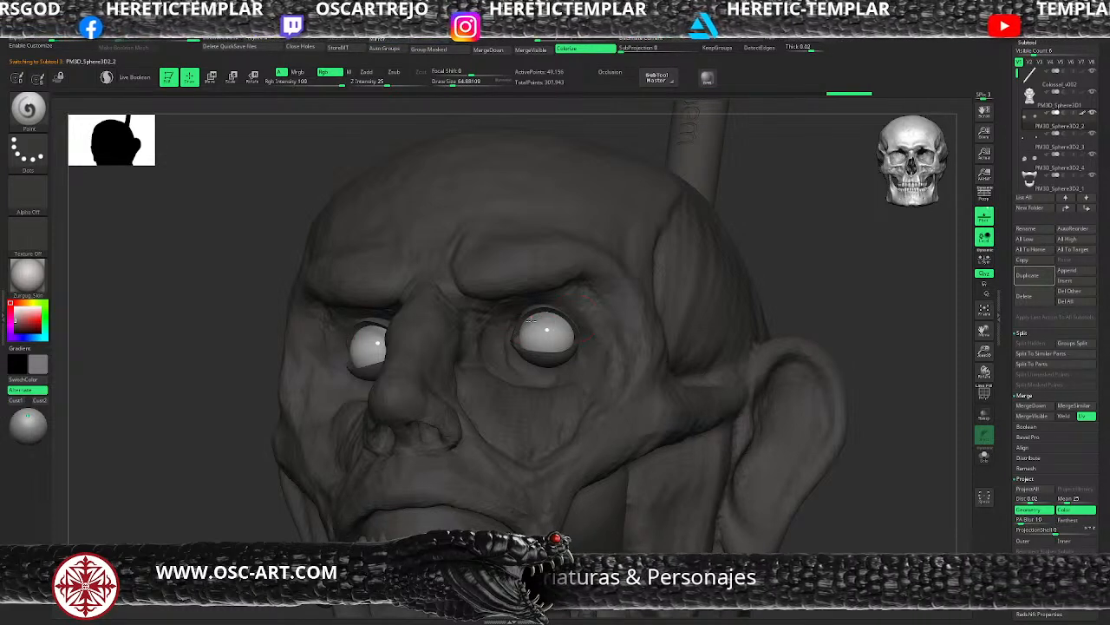
pyautogui.moveTo(785, 257); pyautogui.dragTo(813, 267)
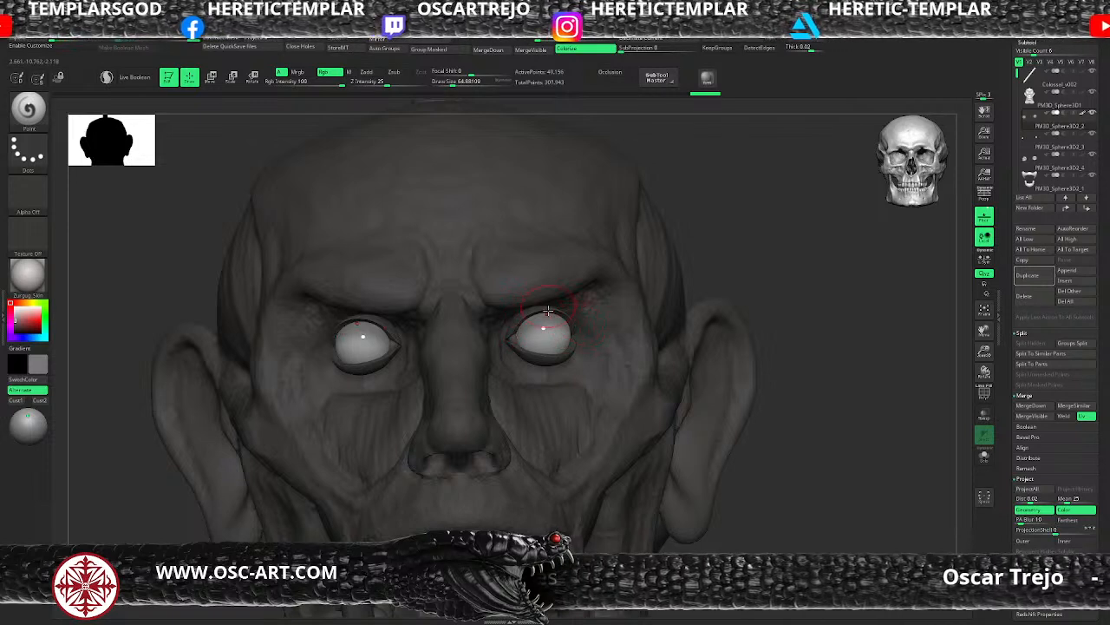
# Pick a pale grayish teal and paint the irises on both eyeballs at a draw size of about 39
pyautogui.press('v')
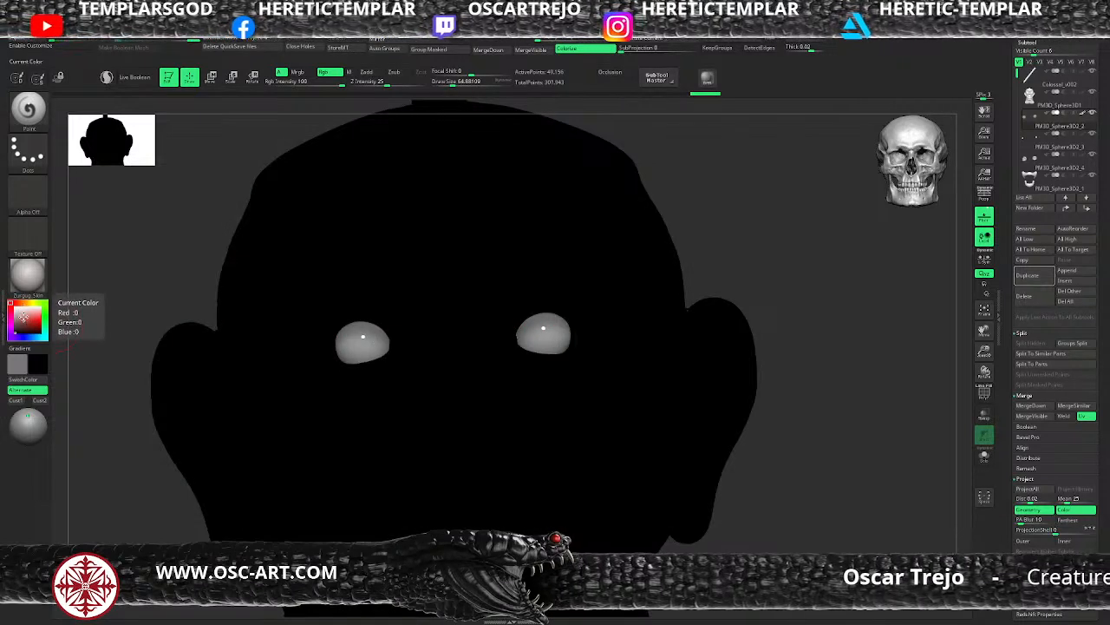
pyautogui.moveTo(24, 337)
pyautogui.mouseDown()
pyautogui.moveTo(44, 338)
pyautogui.moveTo(20, 319)
pyautogui.mouseUp()
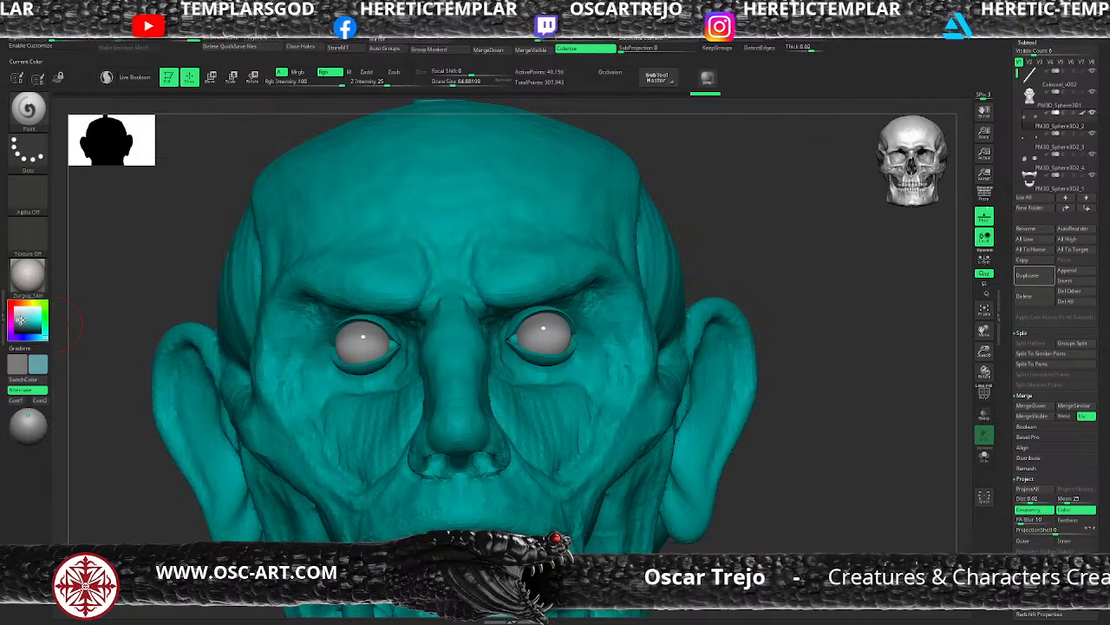
pyautogui.press('[')
pyautogui.press('[')
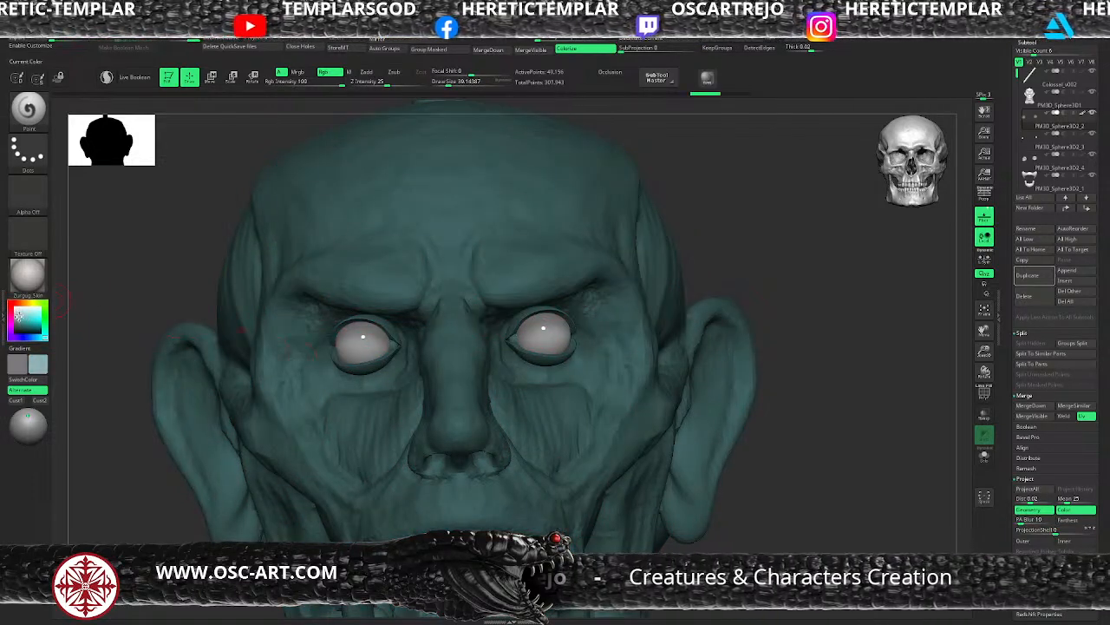
pyautogui.moveTo(19, 317); pyautogui.dragTo(18, 317)
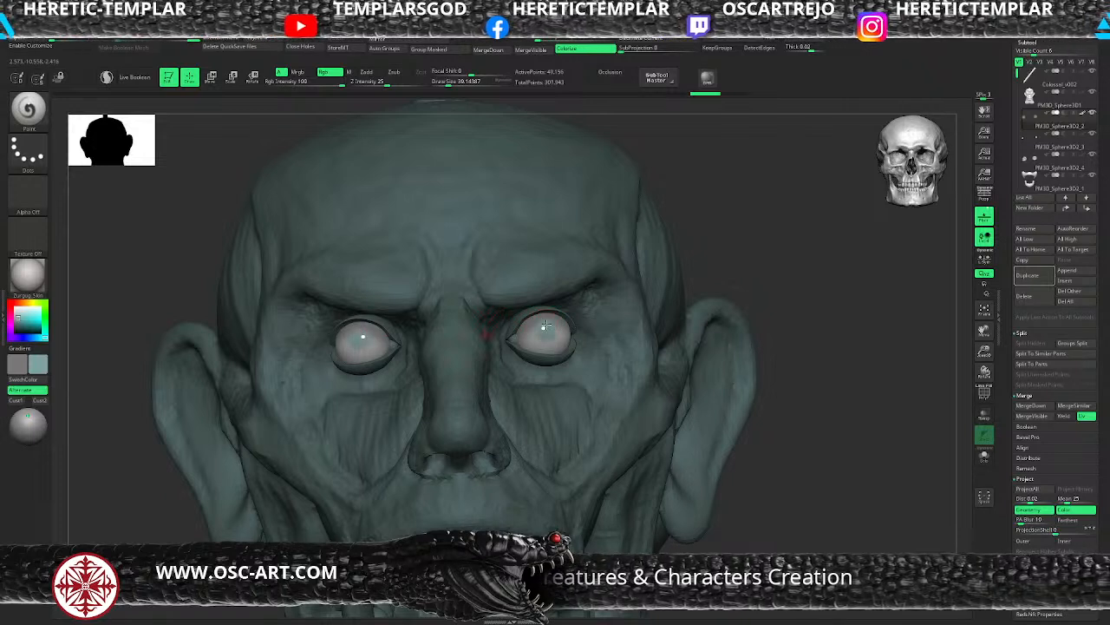
pyautogui.moveTo(545, 340); pyautogui.dragTo(538, 341)
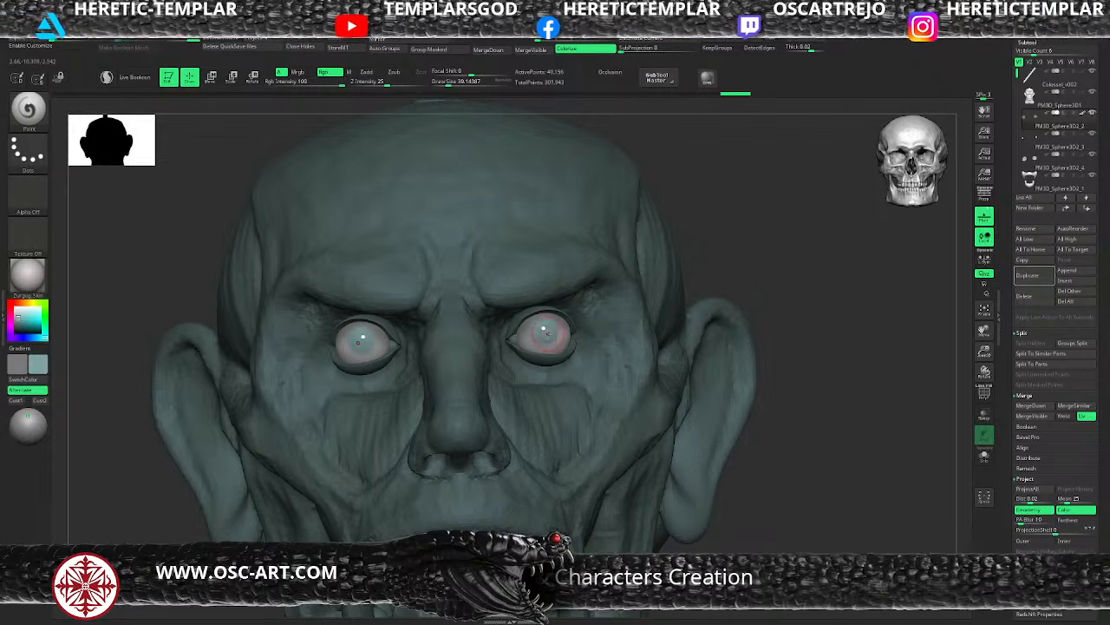
# Switch to black and paint the pupils in the centers of the irises with a smaller Paint brush
pyautogui.press('v')
pyautogui.moveTo(25, 327); pyautogui.dragTo(13, 337)
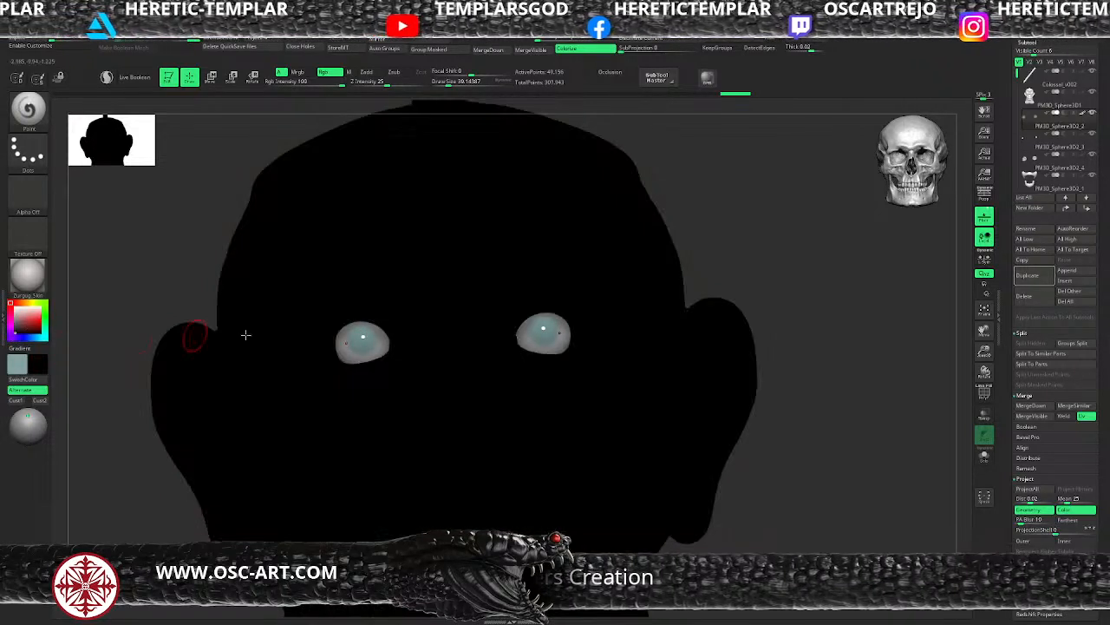
pyautogui.press('s')
pyautogui.moveTo(541, 322); pyautogui.dragTo(536, 323)
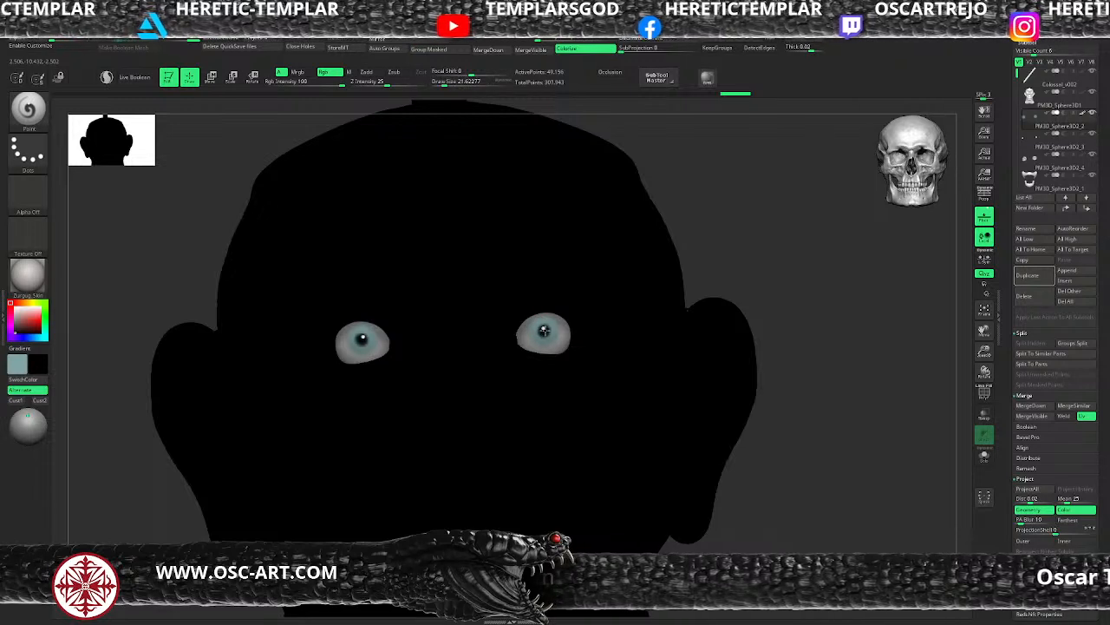
pyautogui.press('s')
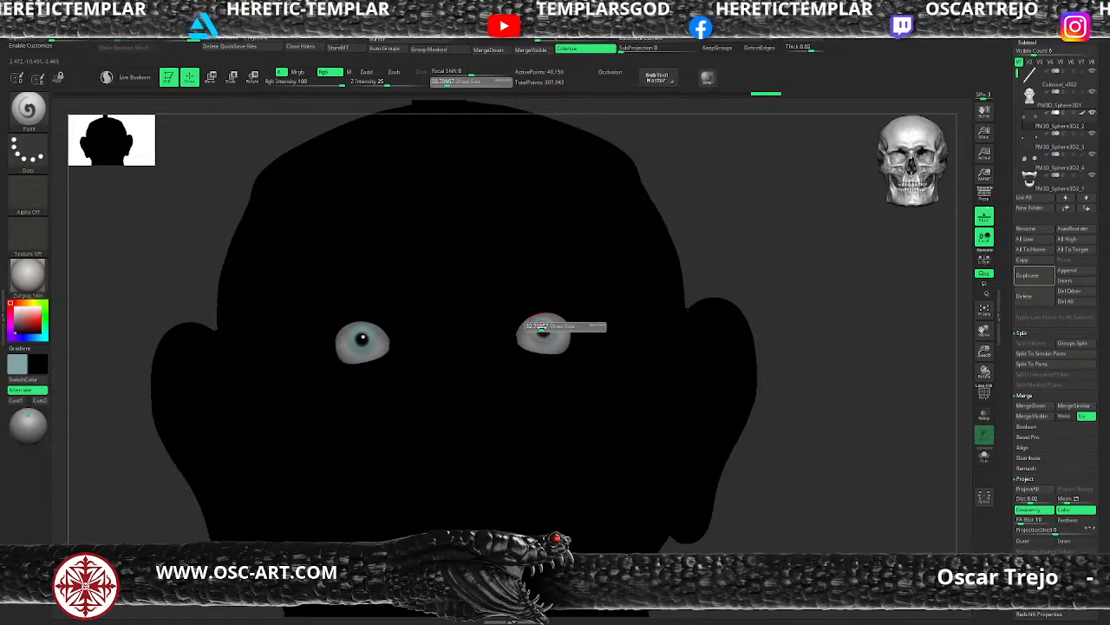
pyautogui.moveTo(544, 326); pyautogui.dragTo(545, 324)
# Shade the upper edges of the eyeballs in black with a larger Paint brush and return to light gray
pyautogui.press(']')
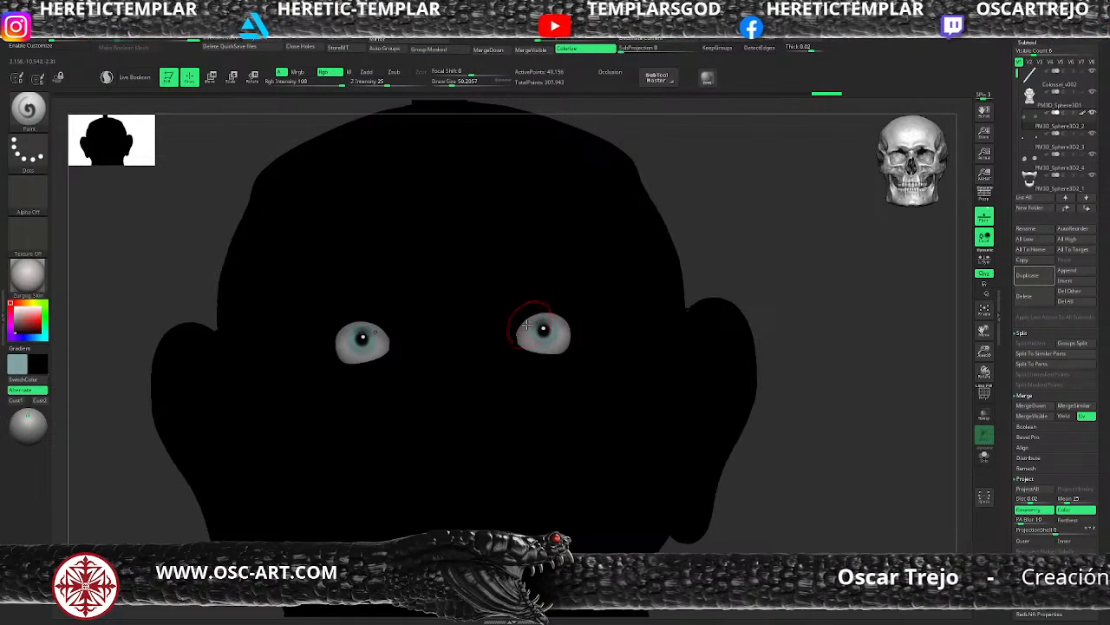
pyautogui.moveTo(520, 328)
pyautogui.mouseDown()
pyautogui.moveTo(548, 314)
pyautogui.moveTo(575, 318)
pyautogui.moveTo(504, 334)
pyautogui.mouseUp()
pyautogui.press(']')
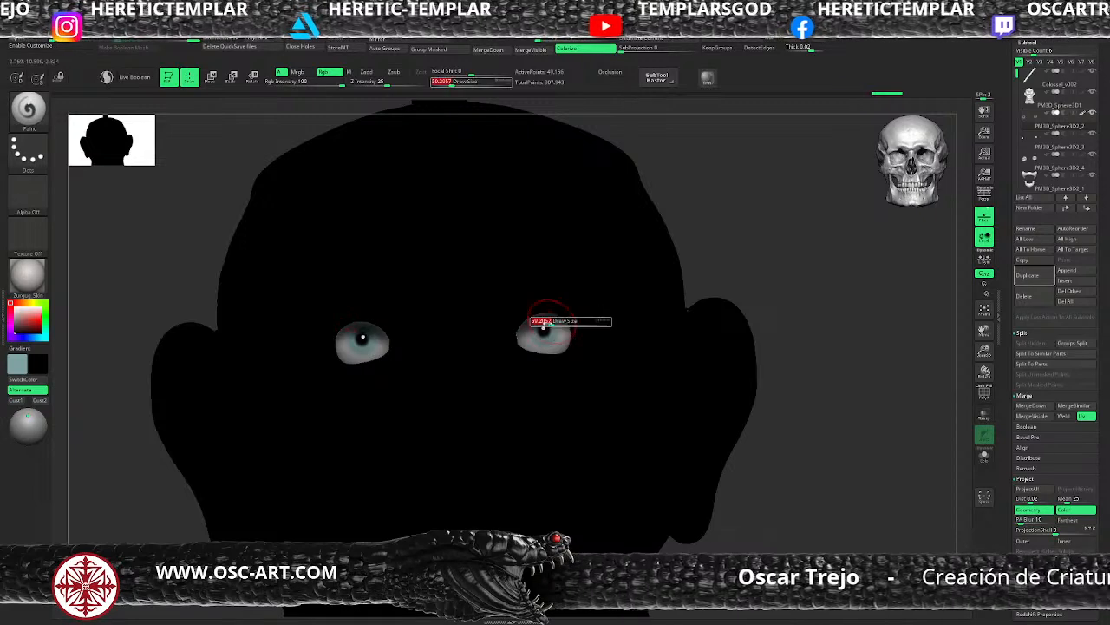
pyautogui.moveTo(565, 315); pyautogui.dragTo(587, 311)
pyautogui.press('v')
pyautogui.keyDown('ctrl'); pyautogui.moveTo(711, 263); pyautogui.dragTo(555, 320, button='right'); pyautogui.keyUp('ctrl')
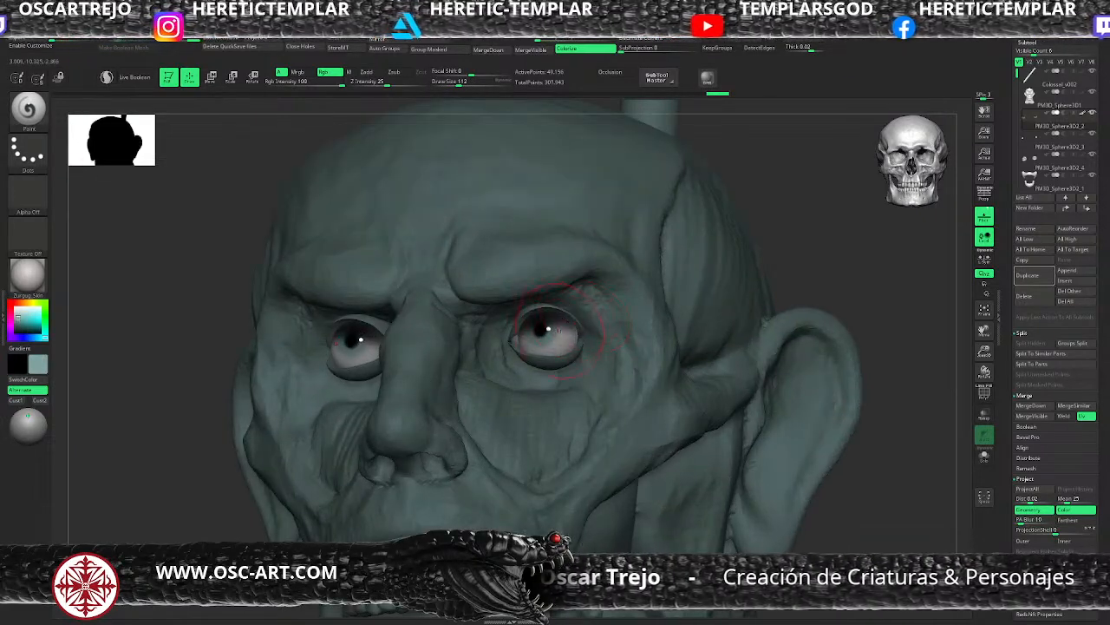
pyautogui.press('v')
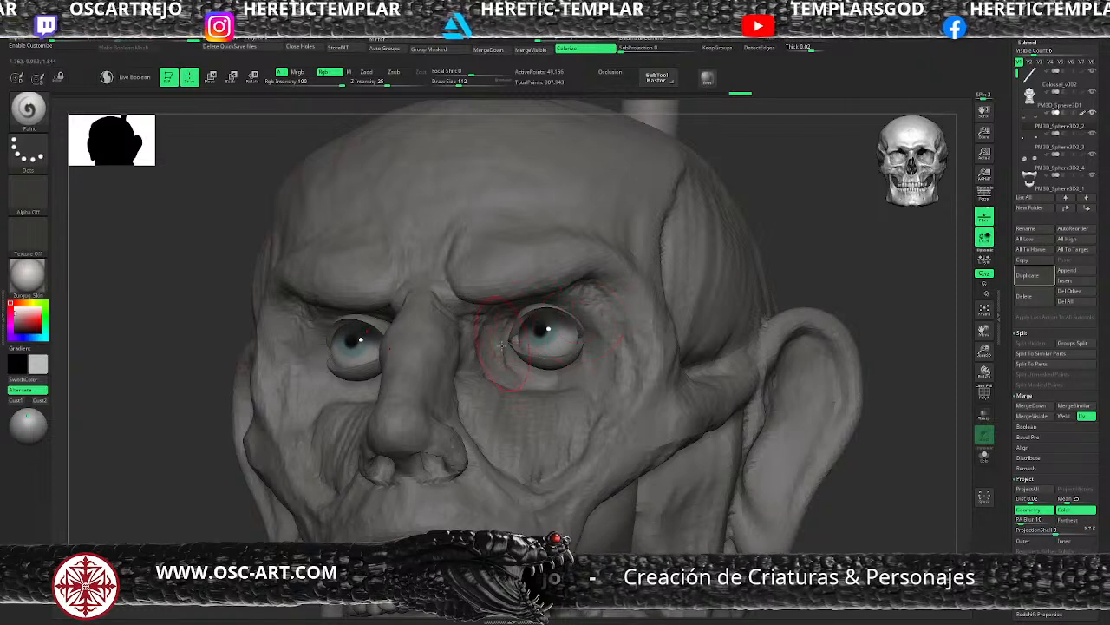
pyautogui.keyDown('alt'); pyautogui.moveTo(755, 256); pyautogui.dragTo(609, 283); pyautogui.keyUp('alt')
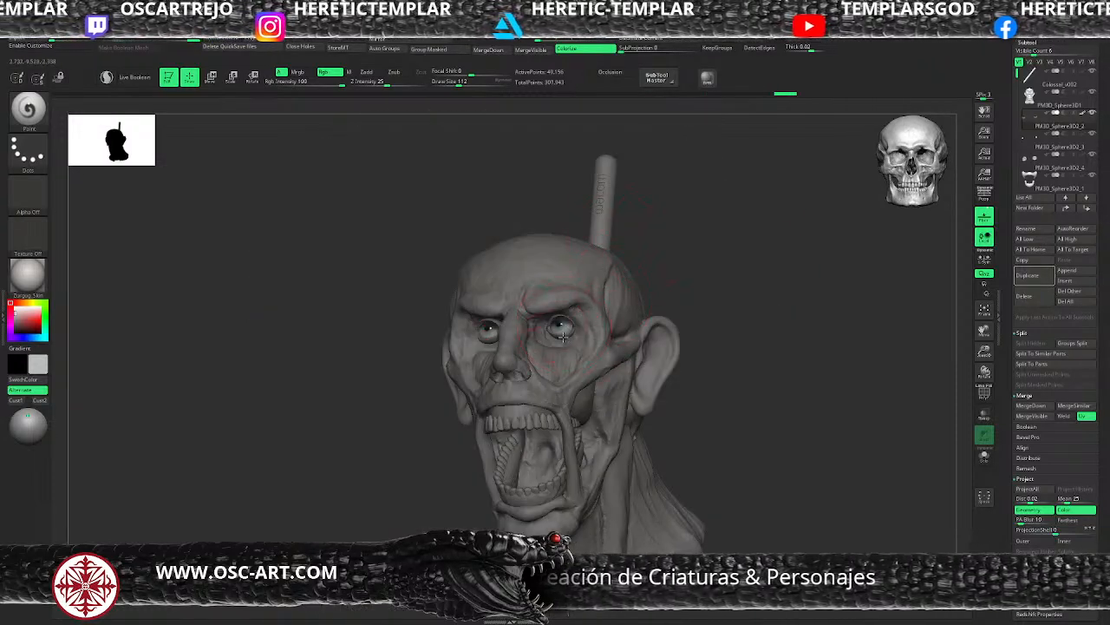
# Select the eyelids subtool and set up the Move Topological brush to reshape the lids from the side
pyautogui.keyDown('alt'); pyautogui.click(563, 337); pyautogui.keyUp('alt')
pyautogui.moveTo(704, 269); pyautogui.dragTo(480, 363)
pyautogui.moveTo(441, 400)
pyautogui.keyDown('alt'); pyautogui.mouseDown()
pyautogui.moveTo(512, 364)
pyautogui.moveTo(547, 321)
pyautogui.mouseUp(); pyautogui.keyUp('alt')
pyautogui.press('b')
pyautogui.press('m')
pyautogui.press('v')
pyautogui.press('s')
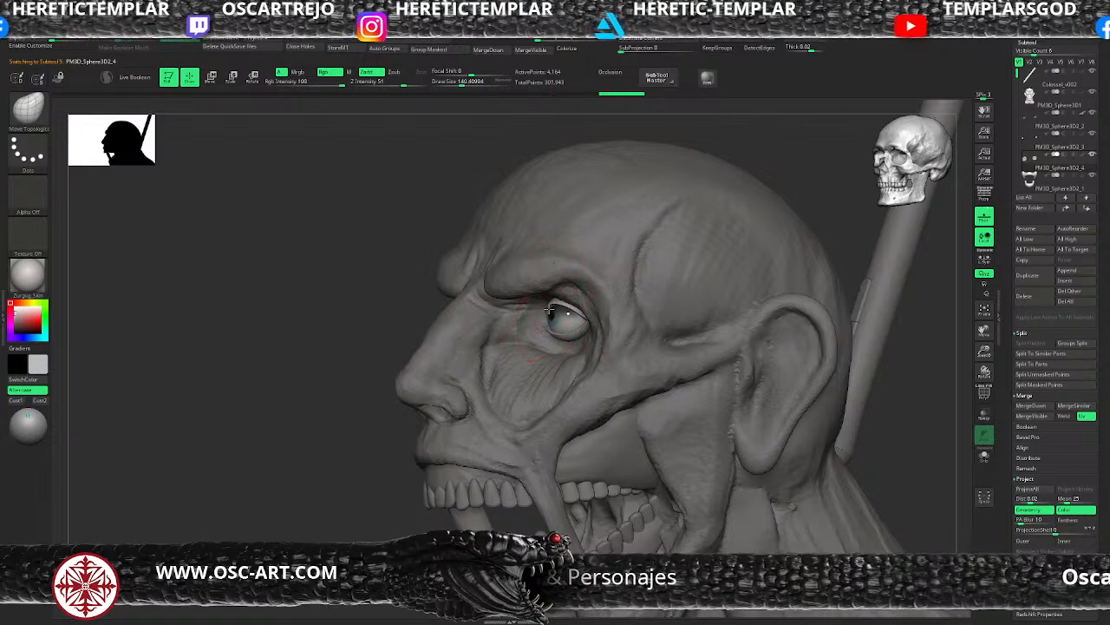
pyautogui.press('s')
pyautogui.click(560, 305)
# Refine the eyelids' shape around the eyeballs from the front with Move Topological at a draw size of about 39
pyautogui.press('f')
pyautogui.moveTo(302, 470)
pyautogui.mouseDown()
pyautogui.moveTo(335, 474)
pyautogui.moveTo(408, 443)
pyautogui.mouseUp()
pyautogui.keyDown('alt'); pyautogui.moveTo(677, 287); pyautogui.dragTo(530, 319); pyautogui.keyUp('alt')
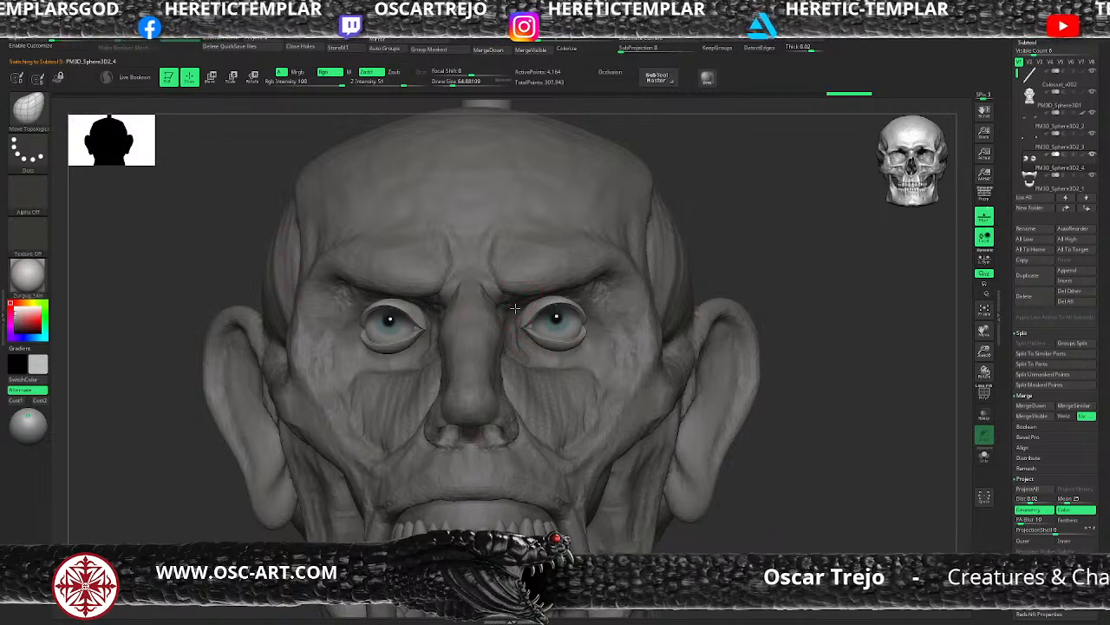
pyautogui.press('[')
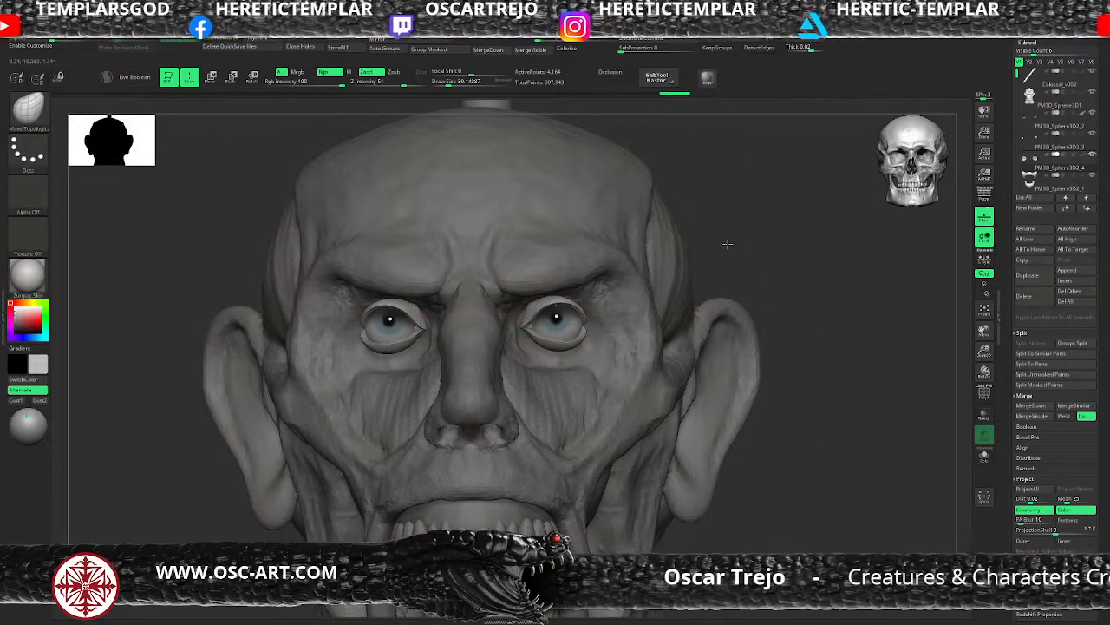
# Select the head subtool, choose the ClayBuildup brush and turn on ghost transparency for the other subtools
pyautogui.moveTo(815, 251)
pyautogui.mouseDown()
pyautogui.moveTo(719, 231)
pyautogui.moveTo(734, 280)
pyautogui.mouseUp()
pyautogui.keyDown('alt'); pyautogui.click(532, 364); pyautogui.keyUp('alt')
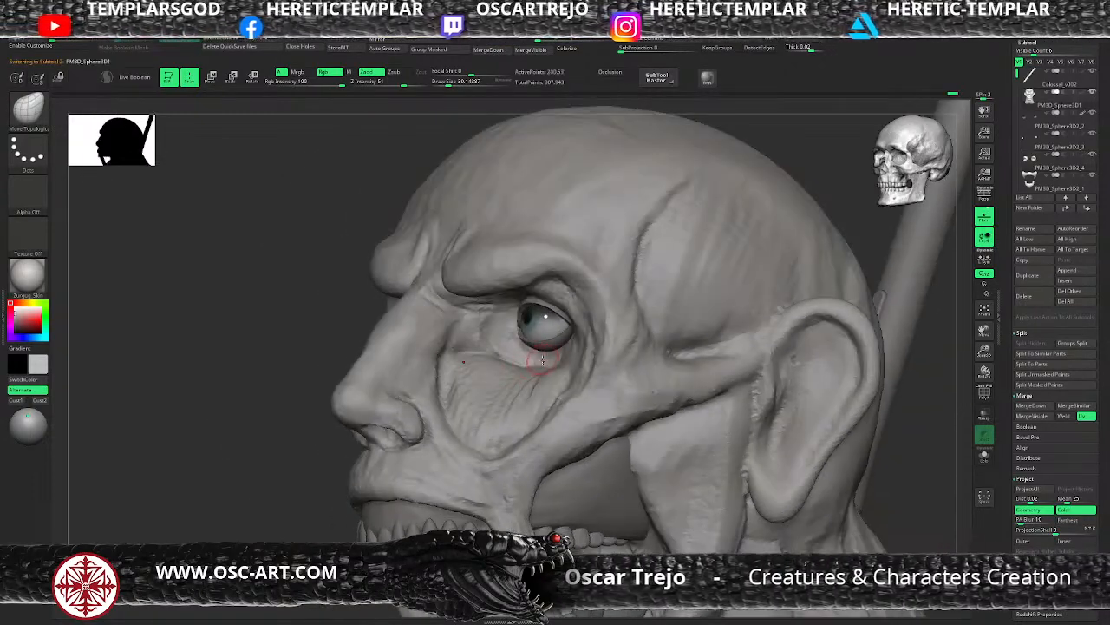
pyautogui.press('b')
pyautogui.press('c')
pyautogui.press('b')
pyautogui.press('s')
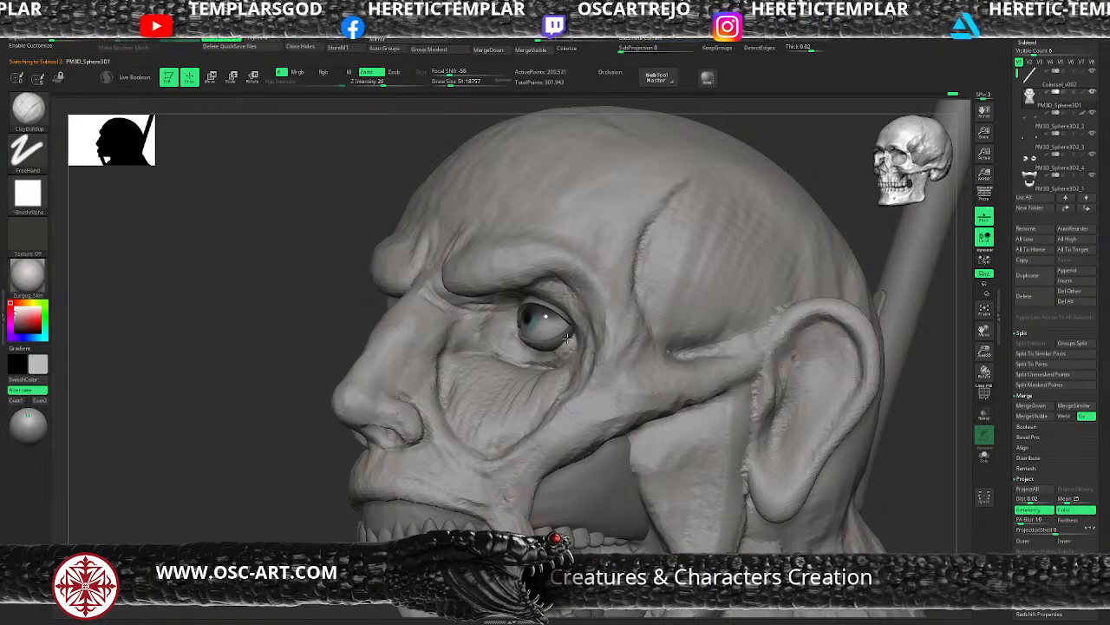
pyautogui.moveTo(955, 397)
pyautogui.mouseDown()
pyautogui.moveTo(824, 406)
pyautogui.moveTo(483, 395)
pyautogui.mouseUp()
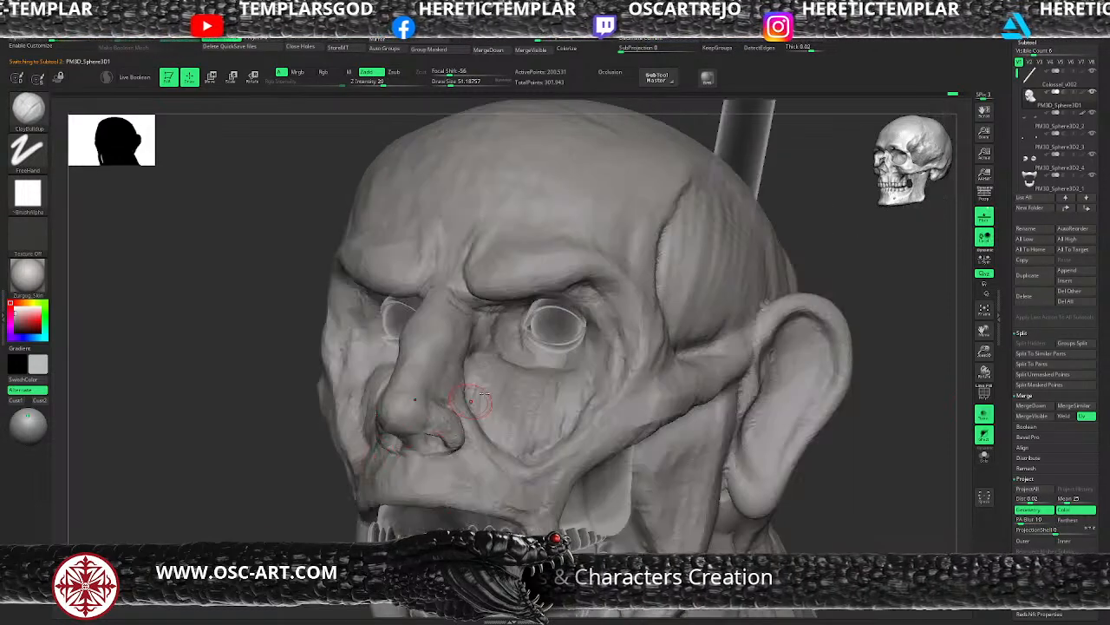
# Build up the tissue around and beneath both eyes with ClayBuildup, starting at a draw size of about 90
pyautogui.press('s')
pyautogui.click(512, 389)
pyautogui.moveTo(541, 338)
pyautogui.keyDown('alt'); pyautogui.mouseDown()
pyautogui.moveTo(552, 321)
pyautogui.moveTo(567, 333)
pyautogui.moveTo(536, 343)
pyautogui.moveTo(581, 347)
pyautogui.mouseUp(); pyautogui.keyUp('alt')
pyautogui.moveTo(265, 525); pyautogui.dragTo(379, 519)
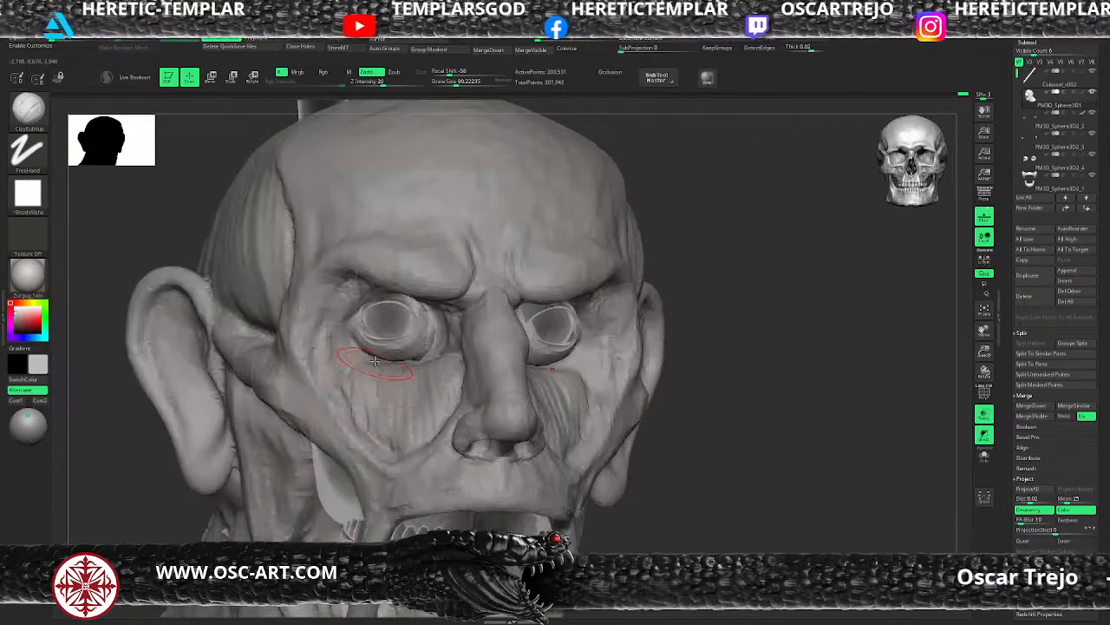
pyautogui.moveTo(368, 350)
pyautogui.mouseDown()
pyautogui.moveTo(408, 354)
pyautogui.moveTo(428, 337)
pyautogui.moveTo(411, 350)
pyautogui.moveTo(414, 330)
pyautogui.moveTo(380, 346)
pyautogui.moveTo(402, 352)
pyautogui.moveTo(428, 333)
pyautogui.moveTo(421, 322)
pyautogui.mouseUp()
pyautogui.moveTo(684, 285)
pyautogui.mouseDown()
pyautogui.moveTo(598, 327)
pyautogui.moveTo(593, 344)
pyautogui.mouseUp()
pyautogui.moveTo(524, 330); pyautogui.dragTo(510, 344)
pyautogui.moveTo(527, 306)
pyautogui.mouseDown()
pyautogui.moveTo(516, 335)
pyautogui.moveTo(539, 303)
pyautogui.mouseUp()
pyautogui.keyDown('alt'); pyautogui.moveTo(739, 303); pyautogui.dragTo(630, 260); pyautogui.keyUp('alt')
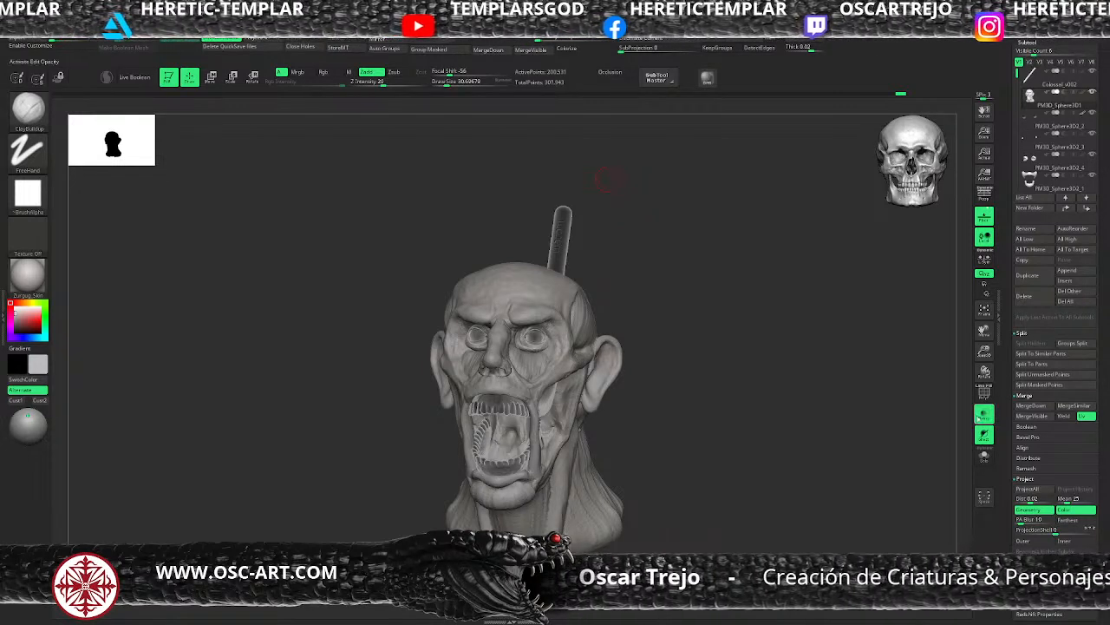
# Turn off the ghost transparency and select the eyeballs subtool
pyautogui.moveTo(744, 417)
pyautogui.mouseDown()
pyautogui.moveTo(719, 385)
pyautogui.moveTo(723, 355)
pyautogui.moveTo(736, 429)
pyautogui.mouseUp()
pyautogui.keyDown('alt'); pyautogui.moveTo(330, 401); pyautogui.dragTo(326, 473); pyautogui.keyUp('alt')
pyautogui.moveTo(326, 474)
pyautogui.mouseDown()
pyautogui.moveTo(342, 465)
pyautogui.moveTo(326, 452)
pyautogui.mouseUp()
pyautogui.keyDown('alt'); pyautogui.moveTo(325, 453); pyautogui.dragTo(395, 531); pyautogui.keyUp('alt')
pyautogui.keyDown('alt'); pyautogui.click(607, 423); pyautogui.keyUp('alt')
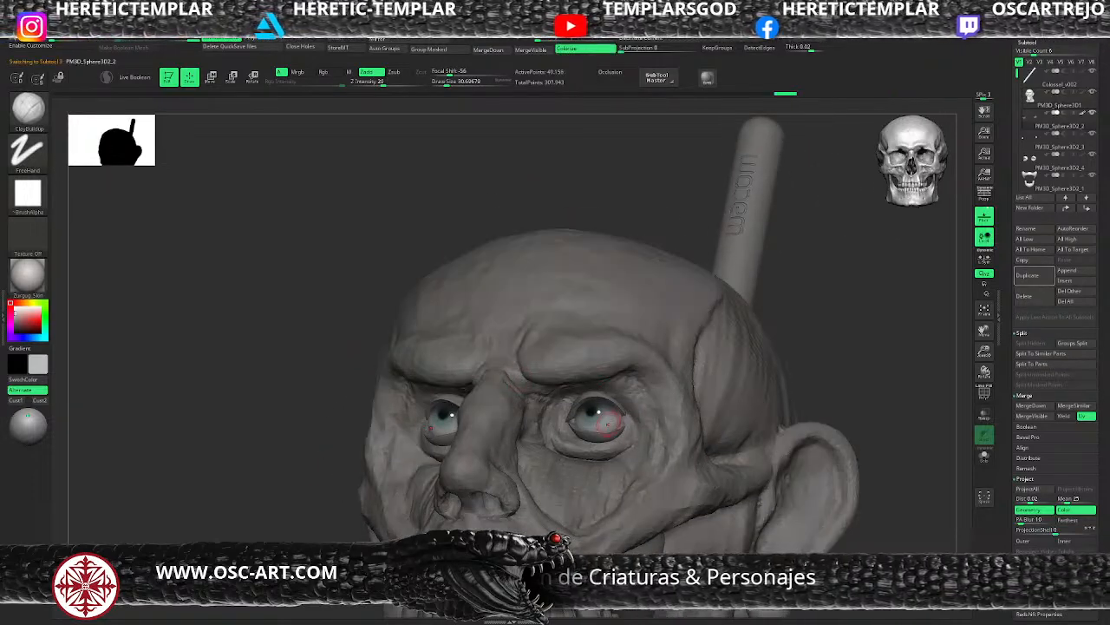
# Choose the Paint brush, sample the light grey of the eyeball and paint over the blue irises at a draw size of about 65
pyautogui.press('b')
pyautogui.press('p')
pyautogui.press('a')
pyautogui.press('c')
pyautogui.press(']')
pyautogui.moveTo(596, 416); pyautogui.dragTo(609, 412)
# Cover the remaining iris and pupil paint on both eyeballs with light grey from the front, ending at a draw size of about 77
pyautogui.press('f')
pyautogui.moveTo(304, 524); pyautogui.dragTo(371, 517)
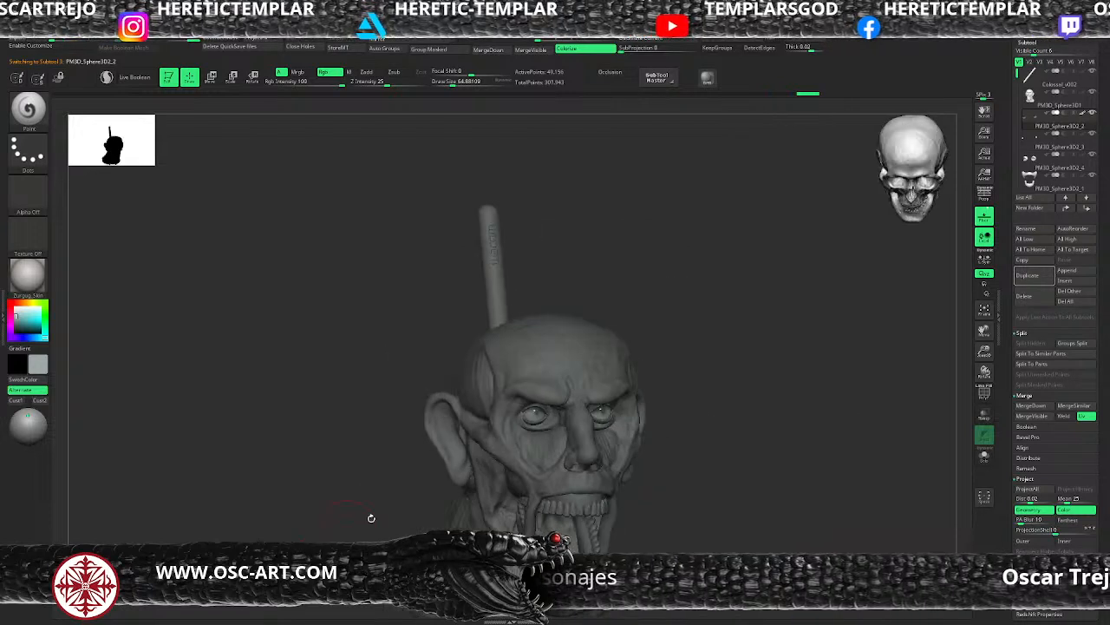
pyautogui.moveTo(720, 357)
pyautogui.mouseDown()
pyautogui.moveTo(665, 367)
pyautogui.moveTo(703, 456)
pyautogui.mouseUp()
pyautogui.press('s')
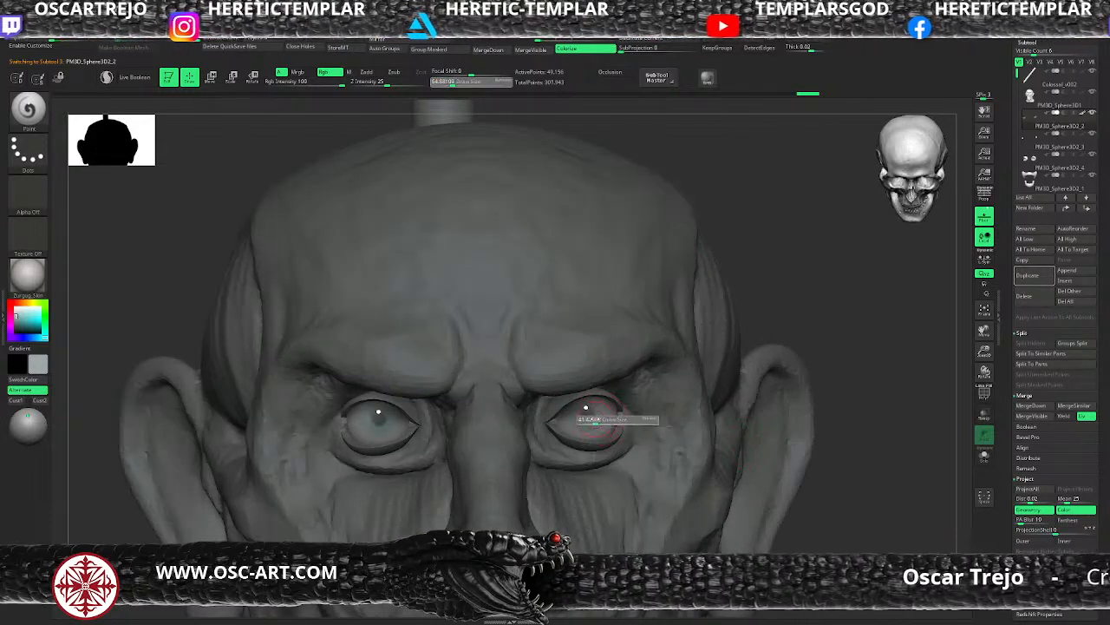
pyautogui.click(597, 419)
pyautogui.moveTo(598, 418); pyautogui.dragTo(596, 417)
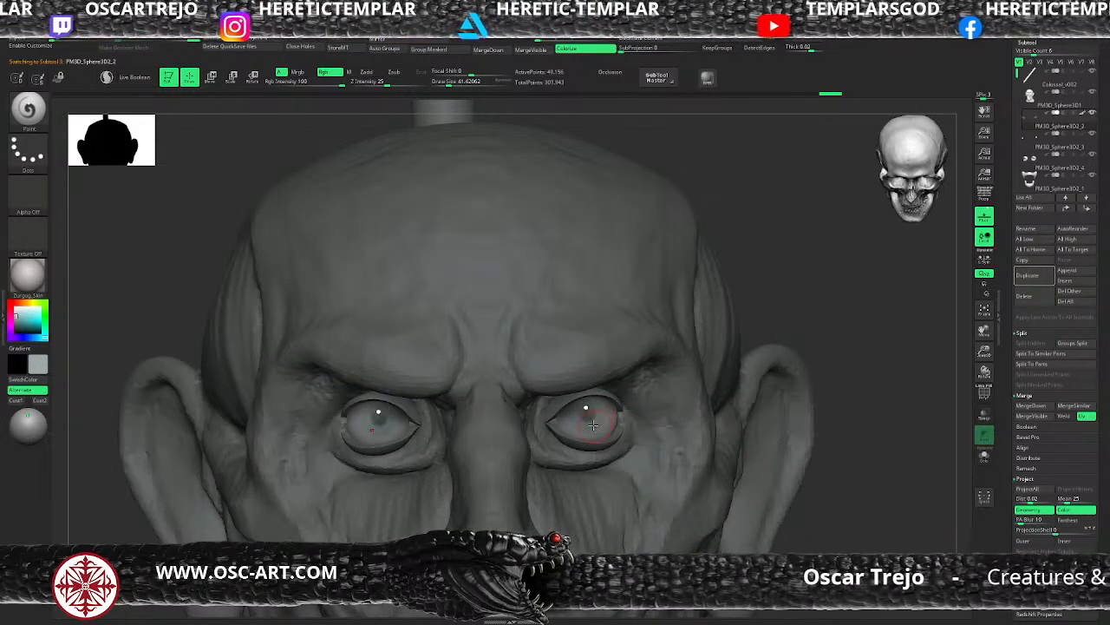
pyautogui.press(']')
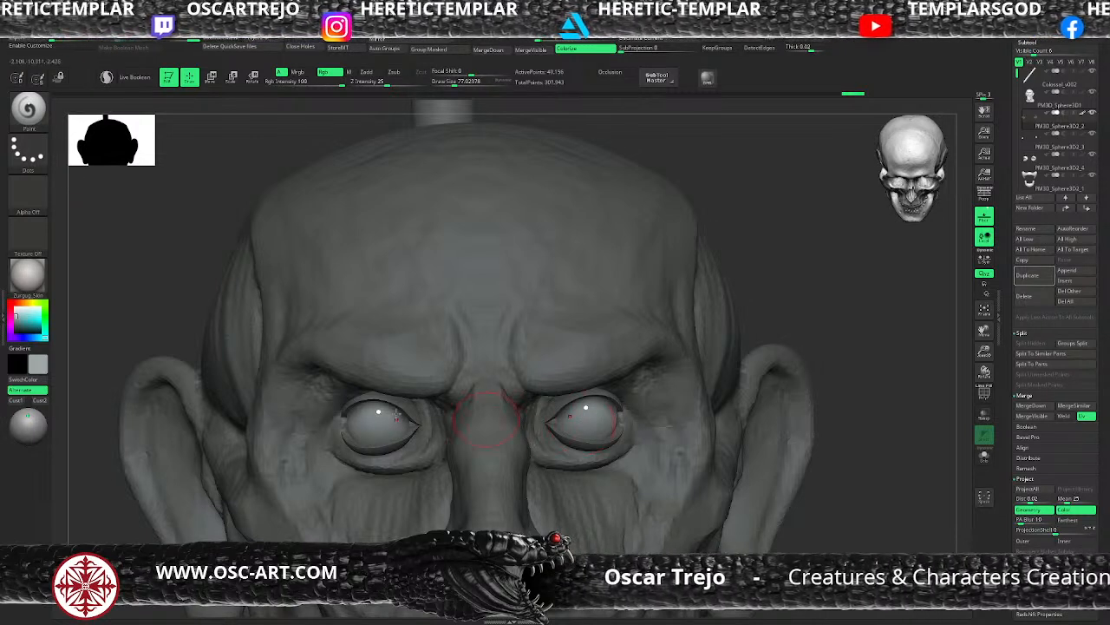
# Paint dark pupils on both eyeballs at a draw size of about 46 and select the head to check them
pyautogui.click(23, 379)
pyautogui.press('[')
pyautogui.moveTo(587, 408); pyautogui.dragTo(587, 413)
pyautogui.keyDown('alt'); pyautogui.moveTo(743, 319); pyautogui.dragTo(623, 429); pyautogui.keyUp('alt')
pyautogui.press('v')
pyautogui.keyDown('alt'); pyautogui.click(623, 432); pyautogui.keyUp('alt')
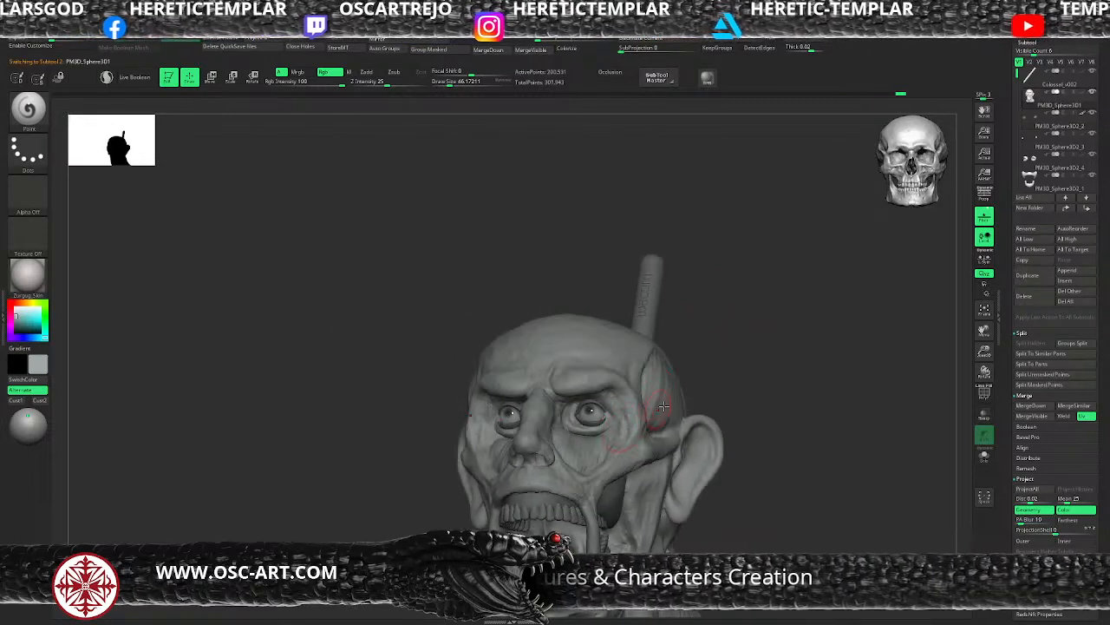
pyautogui.moveTo(739, 377)
pyautogui.mouseDown()
pyautogui.moveTo(662, 318)
pyautogui.moveTo(719, 427)
pyautogui.moveTo(763, 349)
pyautogui.moveTo(806, 339)
pyautogui.moveTo(805, 363)
pyautogui.mouseUp()
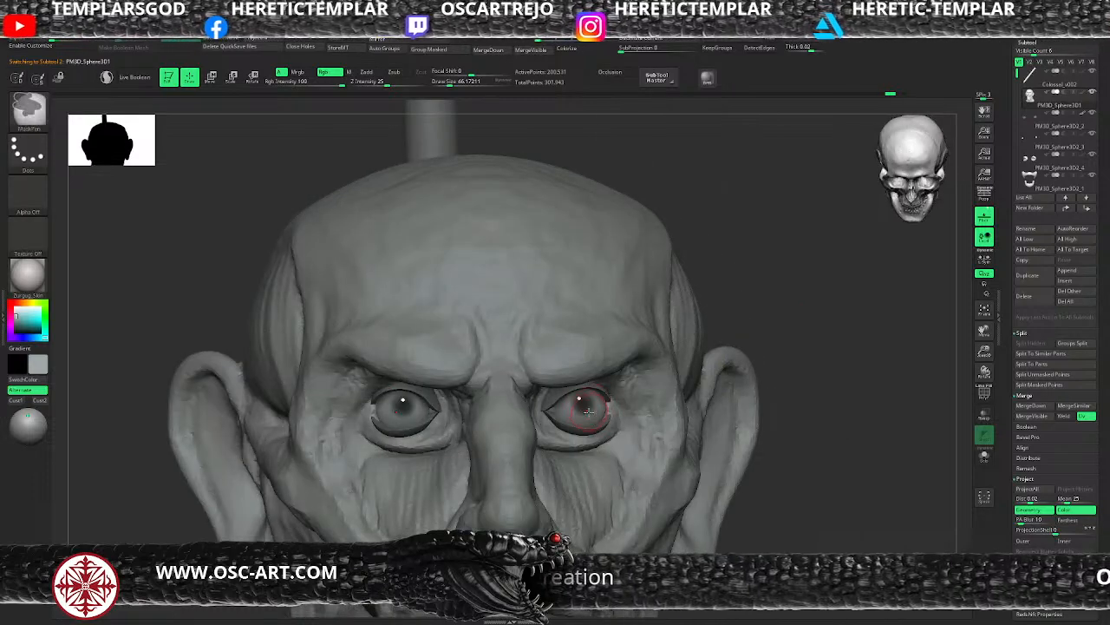
# Reselect the eyeballs and clear the painted pupils back to plain light grey, reducing the draw size to about 25
pyautogui.keyDown('alt'); pyautogui.click(589, 412); pyautogui.keyUp('alt')
pyautogui.press('s')
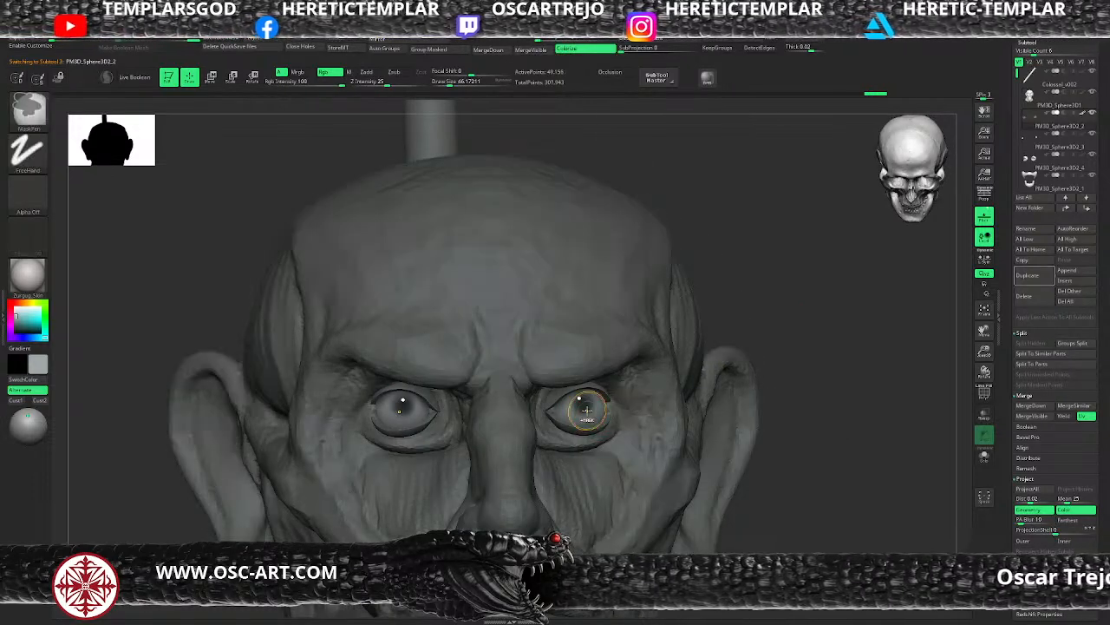
pyautogui.hotkey('ctrl', 'z')
pyautogui.press('s')
pyautogui.press('s')
pyautogui.moveTo(585, 408); pyautogui.dragTo(578, 403)
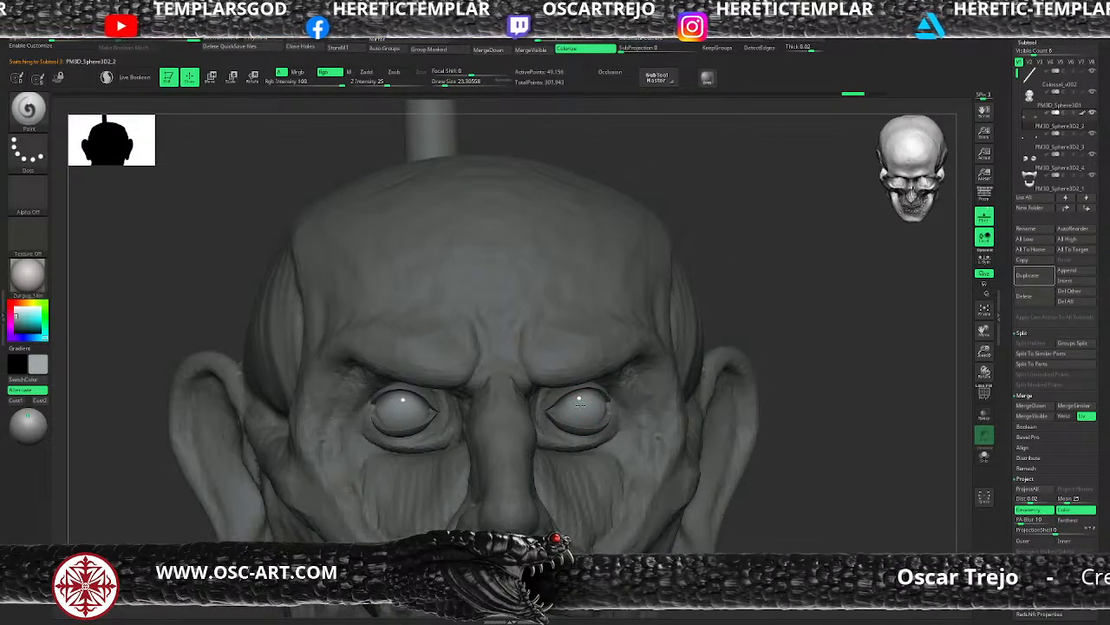
# Paint small black pupils at the centre of both eyeballs with a draw size of about 25
pyautogui.keyDown('alt'); pyautogui.click(582, 399); pyautogui.keyUp('alt')
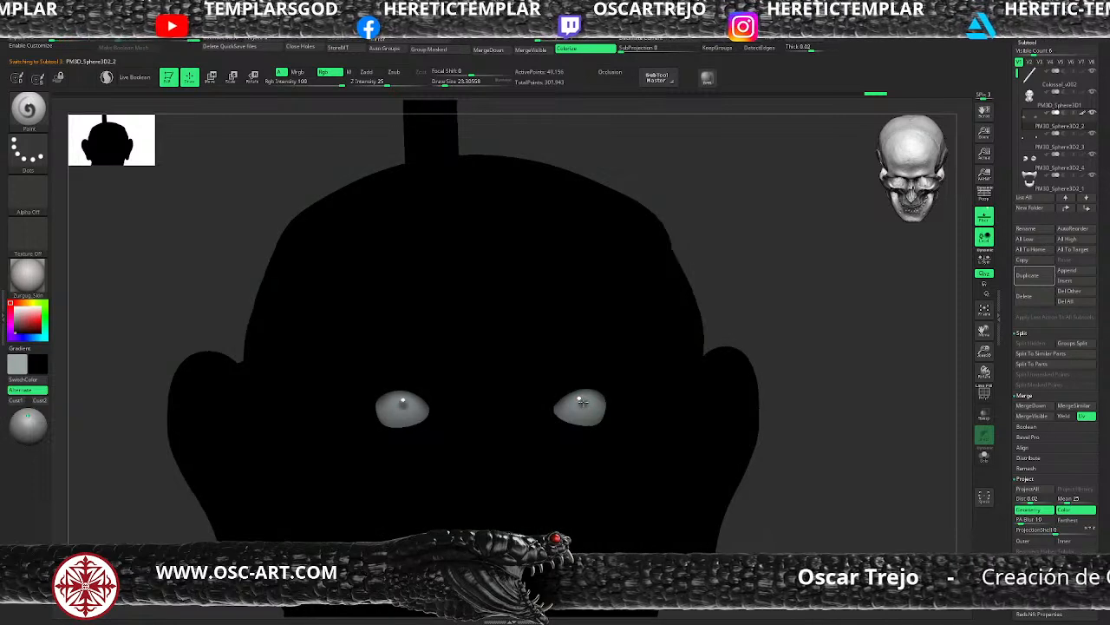
pyautogui.moveTo(583, 402); pyautogui.dragTo(582, 406)
pyautogui.press('v')
pyautogui.moveTo(793, 344)
pyautogui.keyDown('alt'); pyautogui.mouseDown()
pyautogui.moveTo(694, 316)
pyautogui.moveTo(729, 324)
pyautogui.moveTo(736, 351)
pyautogui.moveTo(705, 335)
pyautogui.moveTo(726, 340)
pyautogui.moveTo(769, 420)
pyautogui.mouseUp(); pyautogui.keyUp('alt')
# Select the head and build up the lower eyelids and socket tissue with ClayBuildup at a draw size of about 54
pyautogui.keyDown('alt'); pyautogui.click(512, 381); pyautogui.keyUp('alt')
pyautogui.keyDown('alt'); pyautogui.moveTo(665, 300); pyautogui.dragTo(516, 379); pyautogui.keyUp('alt')
pyautogui.press('b')
pyautogui.press('c')
pyautogui.press('b')
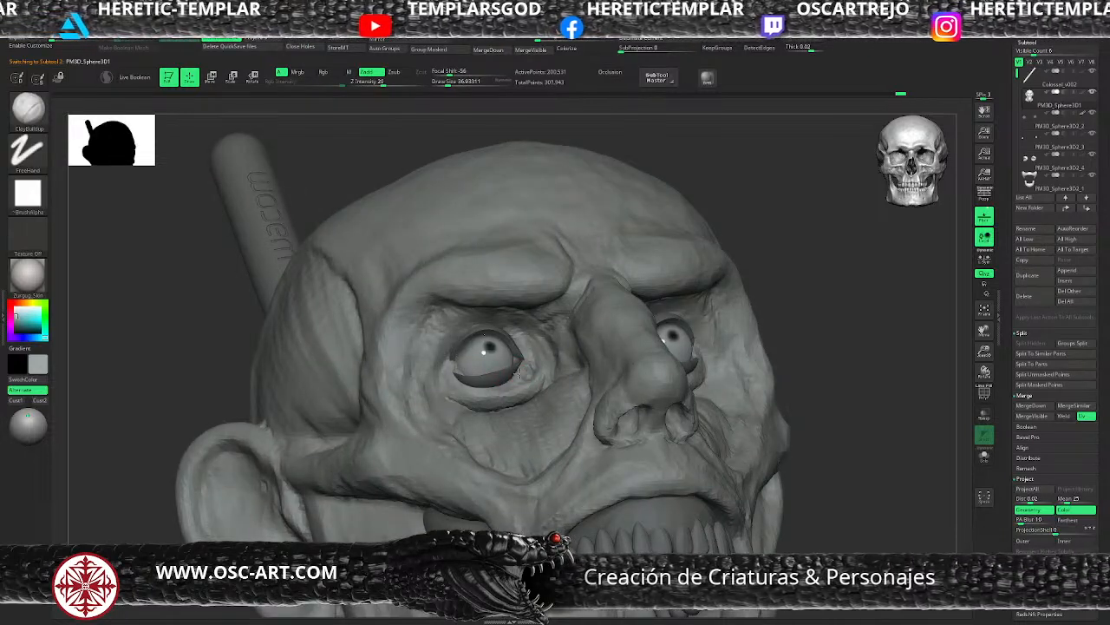
pyautogui.press('s')
pyautogui.moveTo(445, 387)
pyautogui.mouseDown()
pyautogui.moveTo(457, 365)
pyautogui.moveTo(462, 379)
pyautogui.mouseUp()
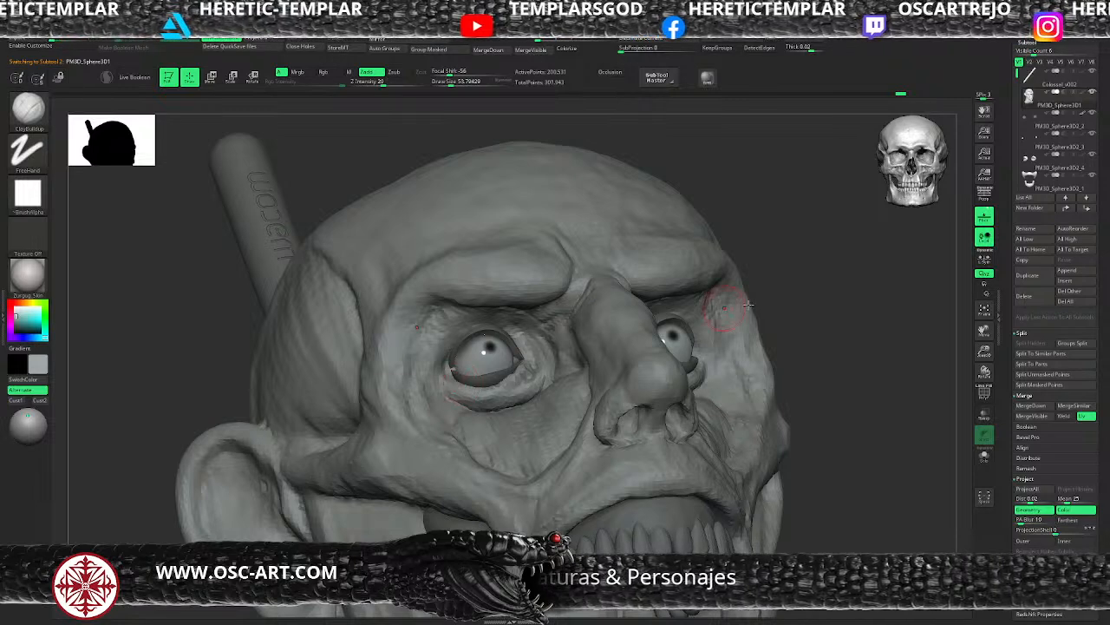
pyautogui.moveTo(791, 305); pyautogui.dragTo(709, 277)
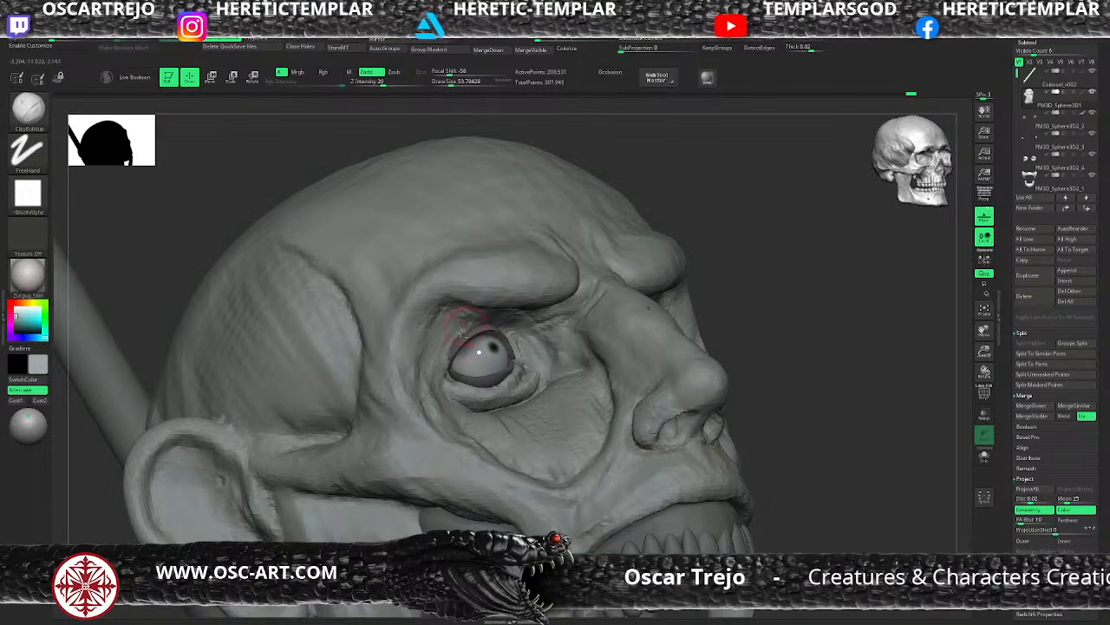
# Carve the creases around the eyelids with DamStandard and add volume along the lower lids with ClayBuildup
pyautogui.press('b')
pyautogui.press('d')
pyautogui.press('s')
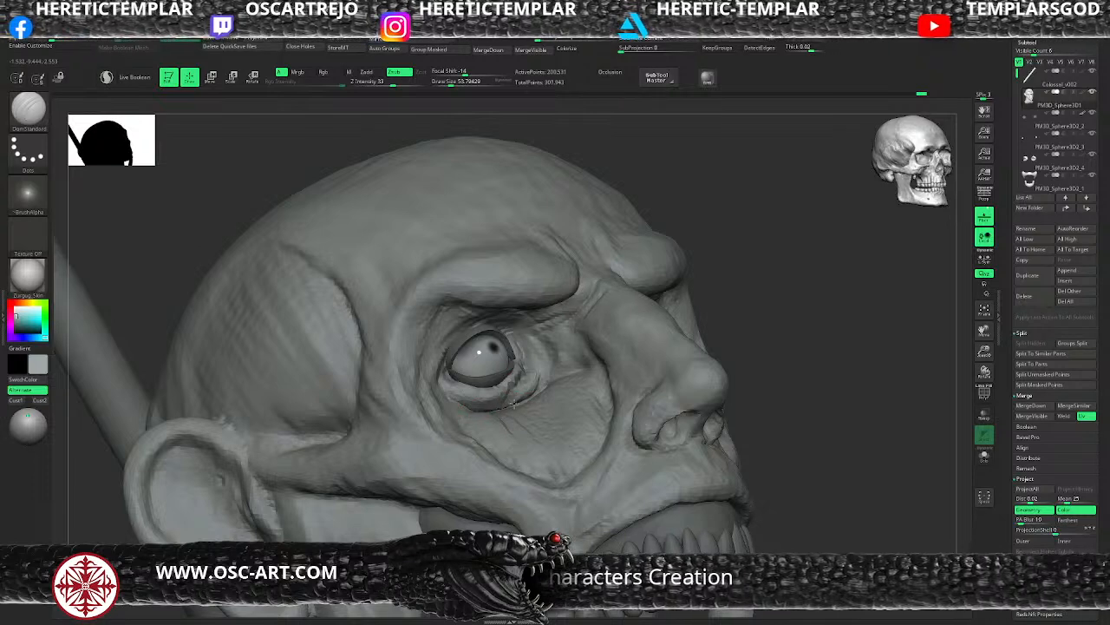
pyautogui.press('b')
pyautogui.press('c')
pyautogui.press('b')
pyautogui.moveTo(521, 386)
pyautogui.mouseDown()
pyautogui.moveTo(490, 404)
pyautogui.moveTo(457, 384)
pyautogui.mouseUp()
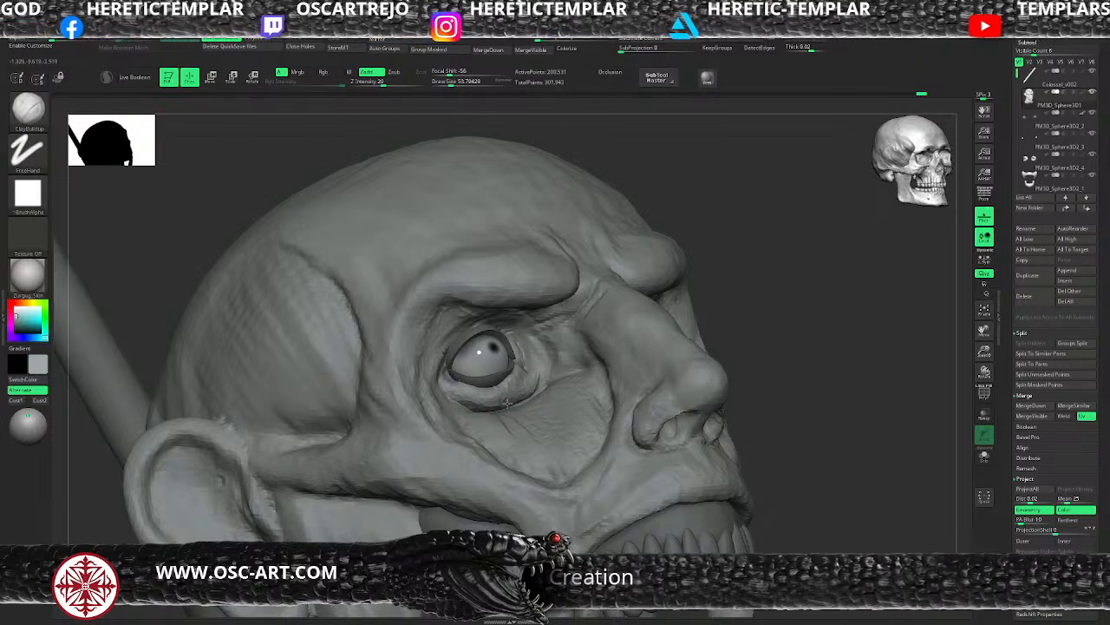
# Adjust the inner corners and lower edges of the eyelids with the Move brush at a draw size of about 77
pyautogui.moveTo(795, 311)
pyautogui.mouseDown()
pyautogui.moveTo(732, 309)
pyautogui.moveTo(773, 317)
pyautogui.moveTo(830, 300)
pyautogui.moveTo(805, 306)
pyautogui.moveTo(820, 341)
pyautogui.moveTo(711, 476)
pyautogui.mouseUp()
pyautogui.press('b')
pyautogui.press('m')
pyautogui.press('v')
pyautogui.press('s')
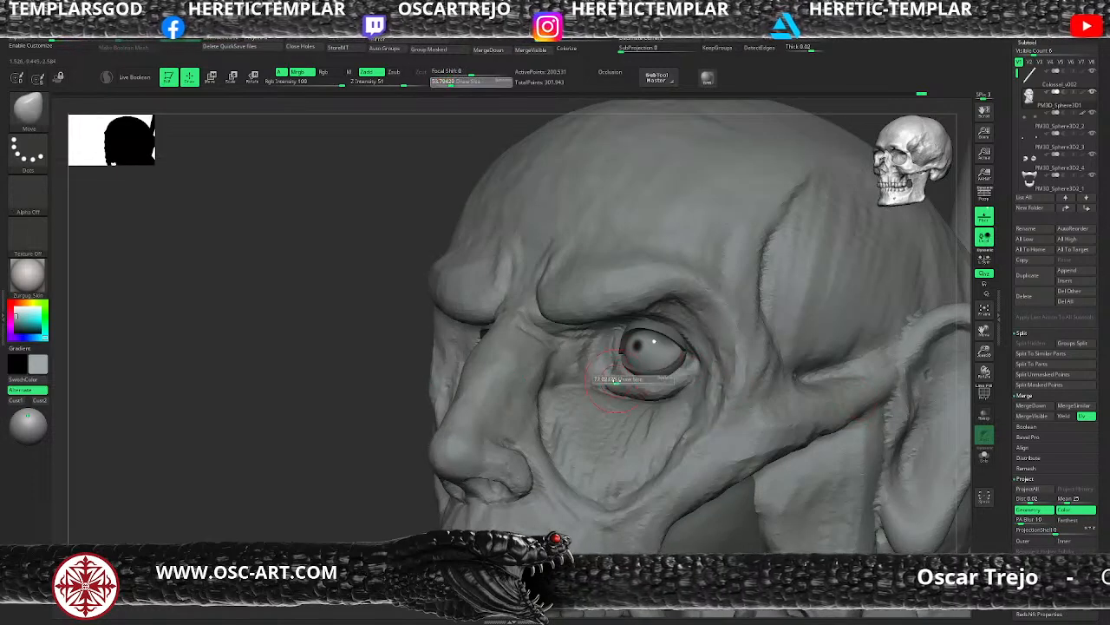
pyautogui.click(617, 377)
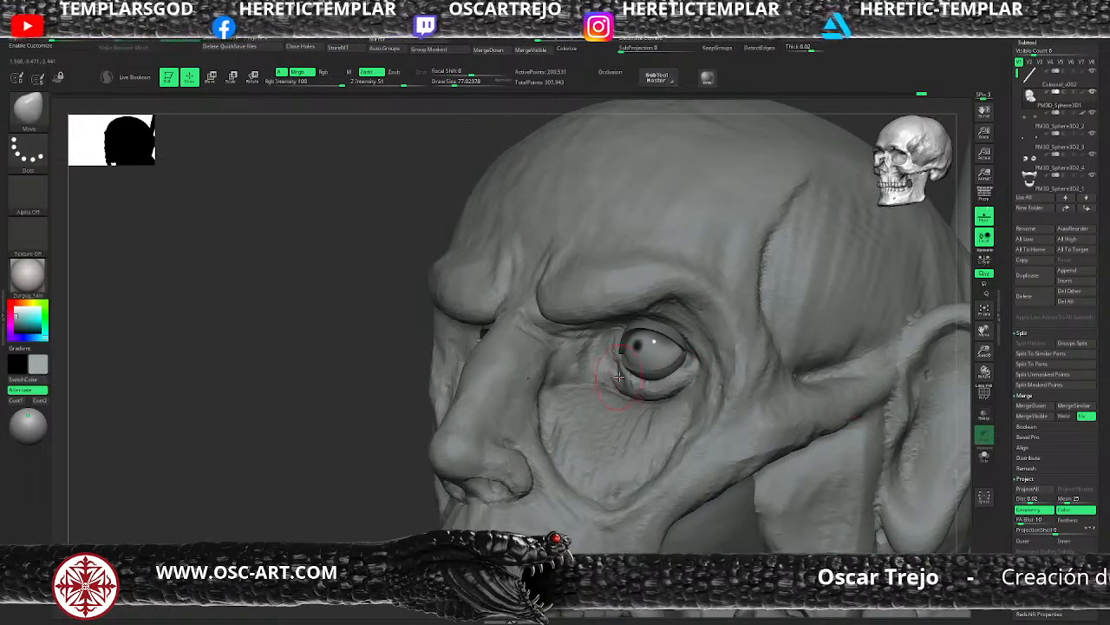
pyautogui.keyDown('alt'); pyautogui.moveTo(321, 505); pyautogui.dragTo(304, 460); pyautogui.keyUp('alt')
pyautogui.moveTo(303, 478); pyautogui.dragTo(386, 473)
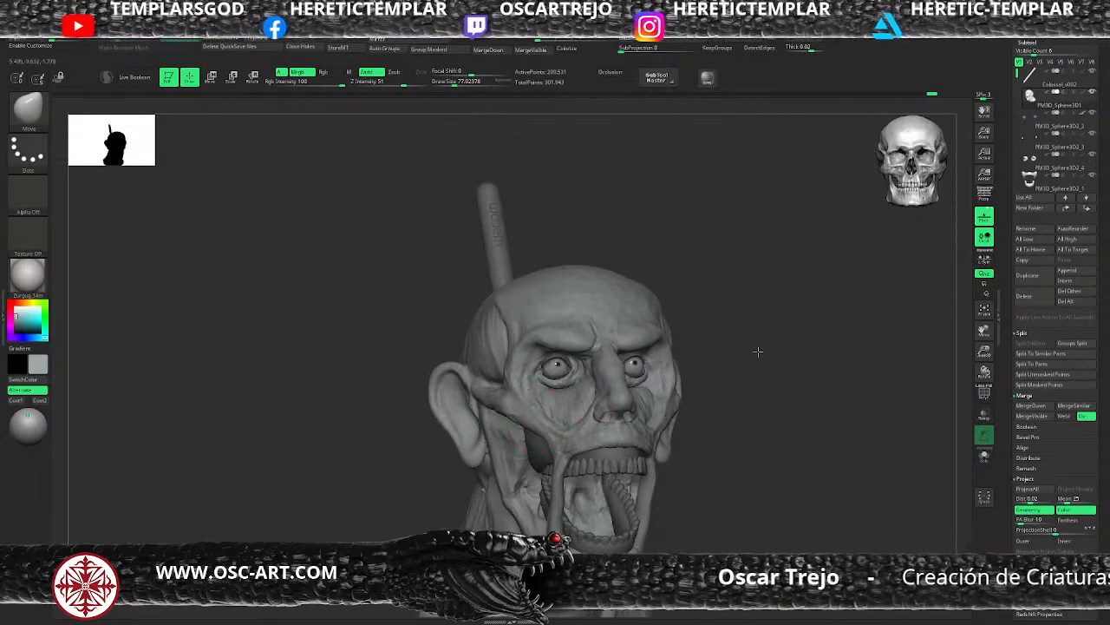
pyautogui.moveTo(759, 352)
pyautogui.mouseDown()
pyautogui.moveTo(747, 328)
pyautogui.moveTo(719, 312)
pyautogui.moveTo(803, 329)
pyautogui.moveTo(756, 333)
pyautogui.mouseUp()
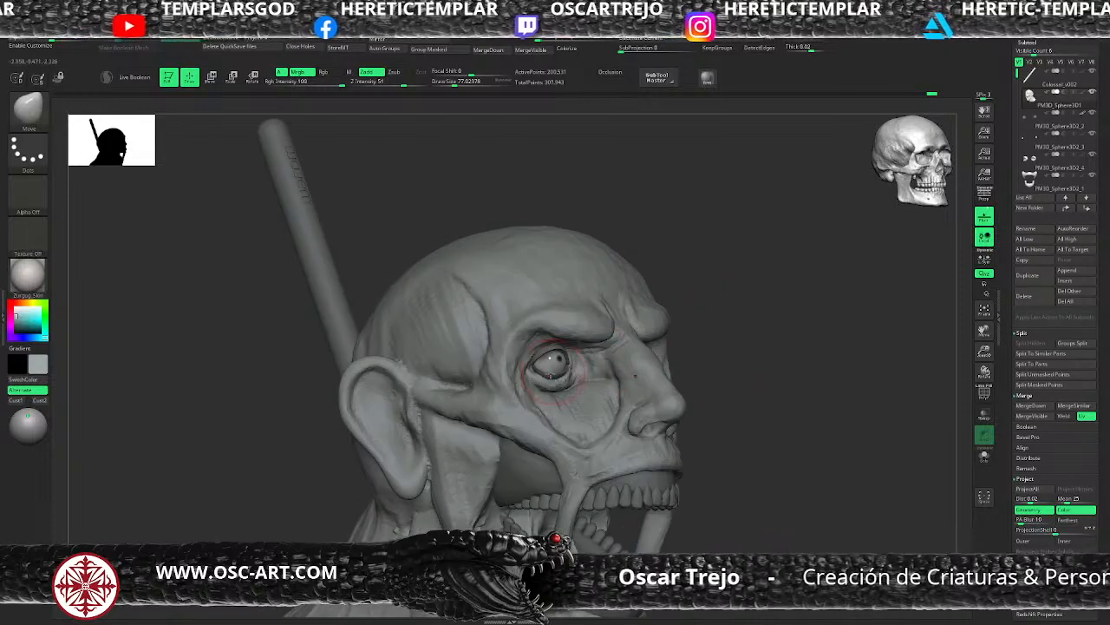
# Mask the eyelids and the inside of the sockets around both eyes, refining the mask at a draw size of about 39
pyautogui.keyDown('ctrl'); pyautogui.moveTo(533, 349); pyautogui.dragTo(556, 372); pyautogui.keyUp('ctrl')
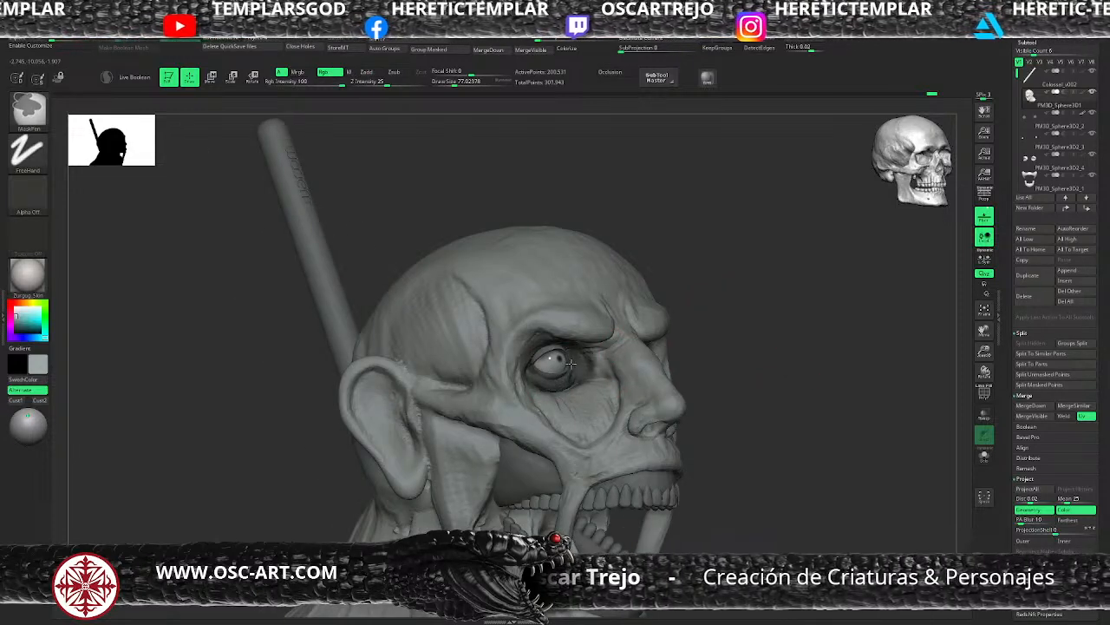
pyautogui.keyDown('ctrl'); pyautogui.click(730, 350); pyautogui.keyUp('ctrl')
pyautogui.moveTo(740, 346); pyautogui.dragTo(671, 354)
pyautogui.press('ctrl')
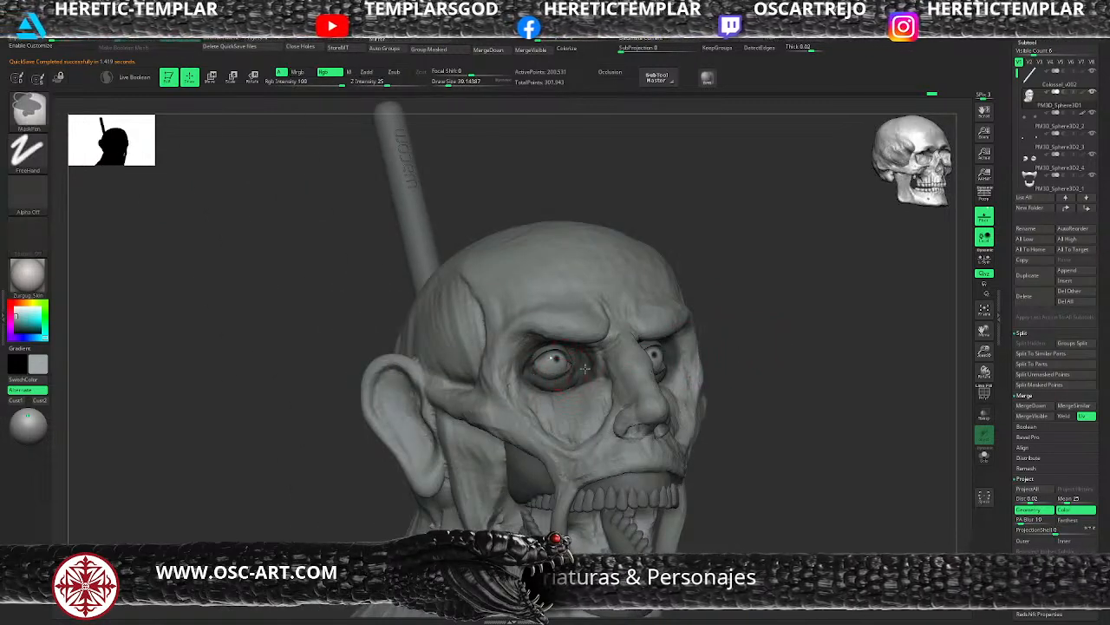
pyautogui.keyDown('ctrl'); pyautogui.click(743, 346); pyautogui.keyUp('ctrl')
pyautogui.moveTo(786, 334); pyautogui.dragTo(707, 339)
# Reshape the tissue beneath the masked eyes with the Move brush, starting at a draw size of about 101
pyautogui.press(']')
pyautogui.keyDown('ctrl'); pyautogui.click(399, 458); pyautogui.keyUp('ctrl')
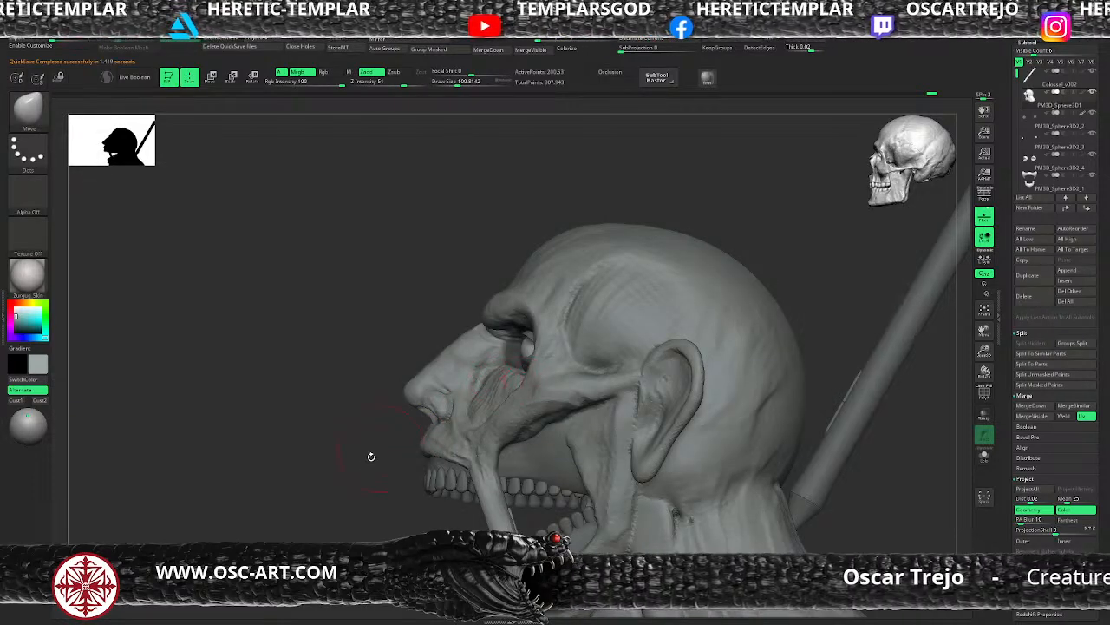
pyautogui.moveTo(372, 457); pyautogui.dragTo(534, 375)
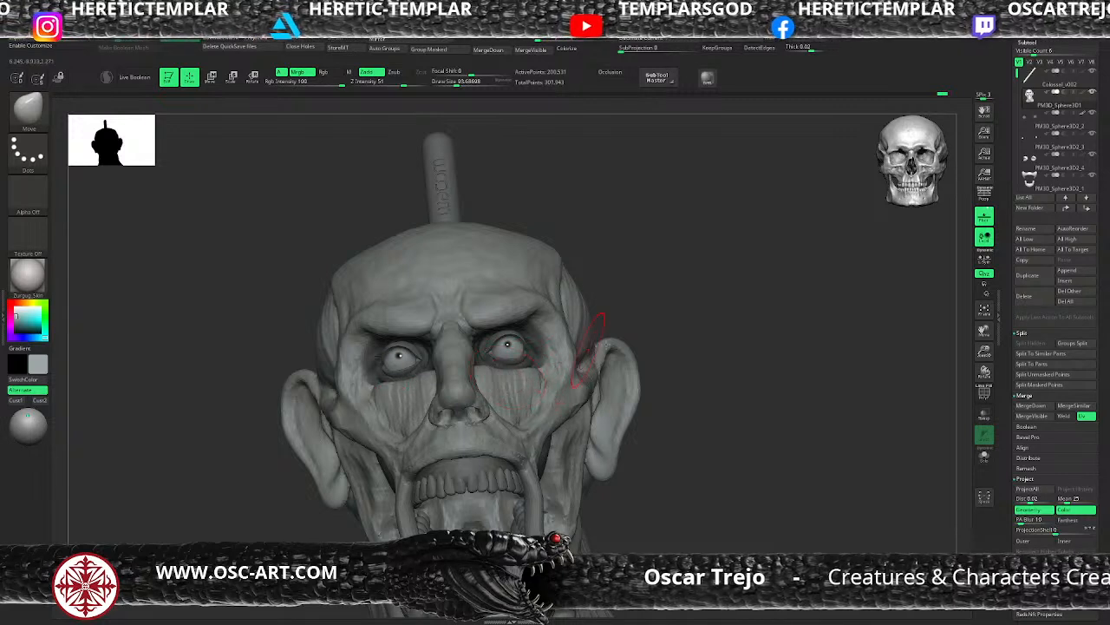
pyautogui.moveTo(681, 322)
pyautogui.keyDown('alt'); pyautogui.mouseDown()
pyautogui.moveTo(575, 321)
pyautogui.moveTo(610, 310)
pyautogui.moveTo(669, 352)
pyautogui.moveTo(701, 349)
pyautogui.mouseUp(); pyautogui.keyUp('alt')
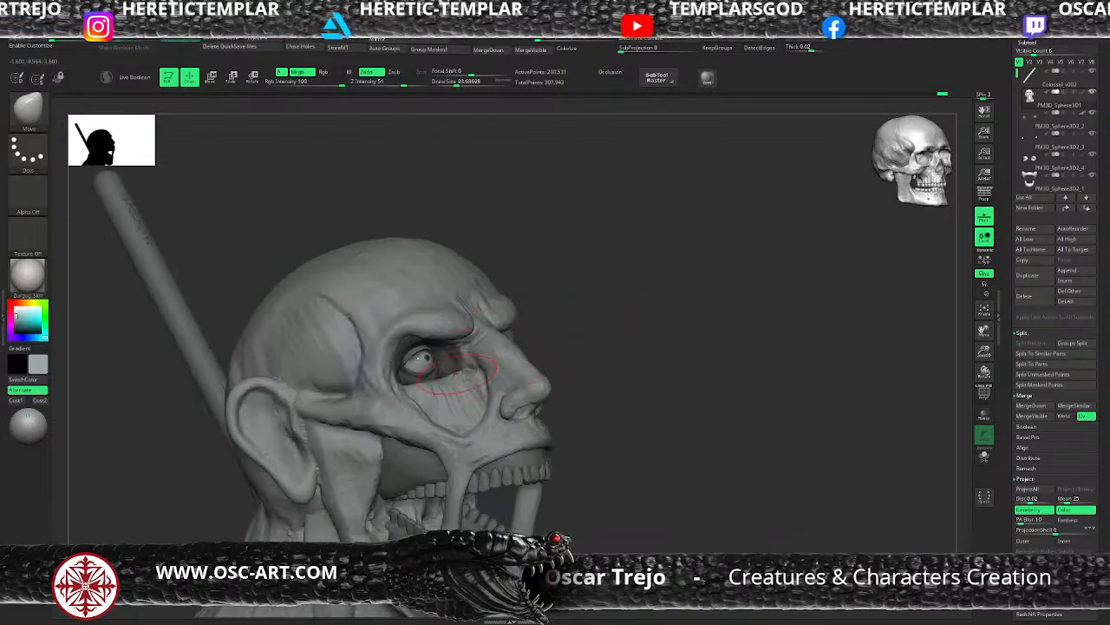
# Carve muscle grooves below the eyes beside the nose with DamStandard, starting at a draw size of about 51
pyautogui.press('b')
pyautogui.press('d')
pyautogui.press('s')
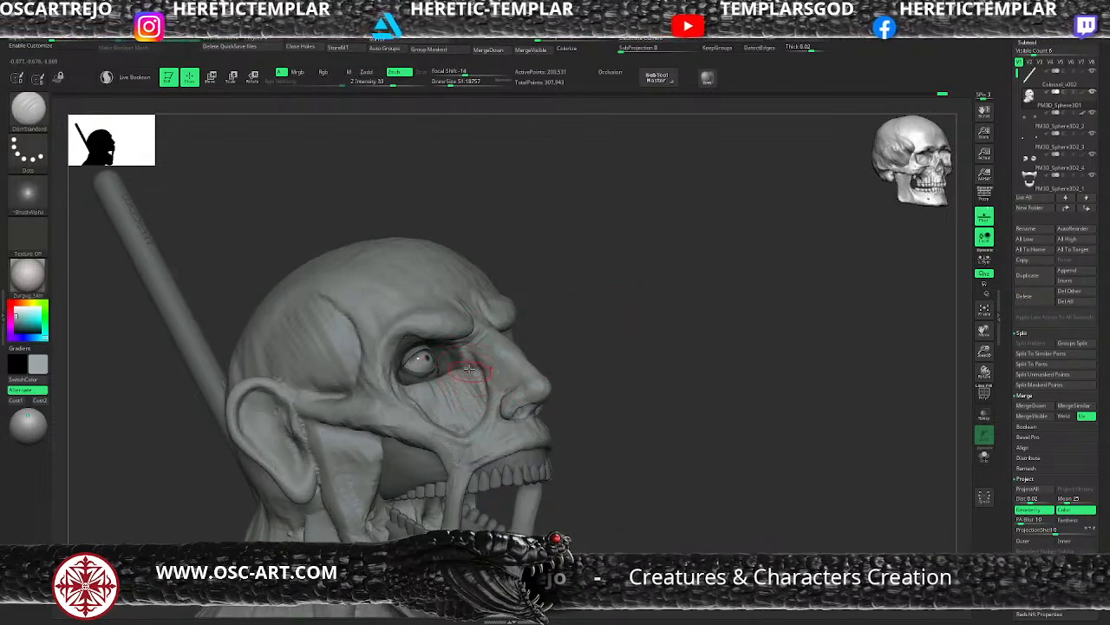
pyautogui.moveTo(478, 376)
pyautogui.mouseDown()
pyautogui.moveTo(451, 382)
pyautogui.moveTo(452, 404)
pyautogui.moveTo(439, 397)
pyautogui.moveTo(436, 416)
pyautogui.mouseUp()
pyautogui.moveTo(603, 302)
pyautogui.mouseDown()
pyautogui.moveTo(588, 296)
pyautogui.moveTo(607, 247)
pyautogui.mouseUp()
pyautogui.moveTo(703, 280); pyautogui.dragTo(642, 334)
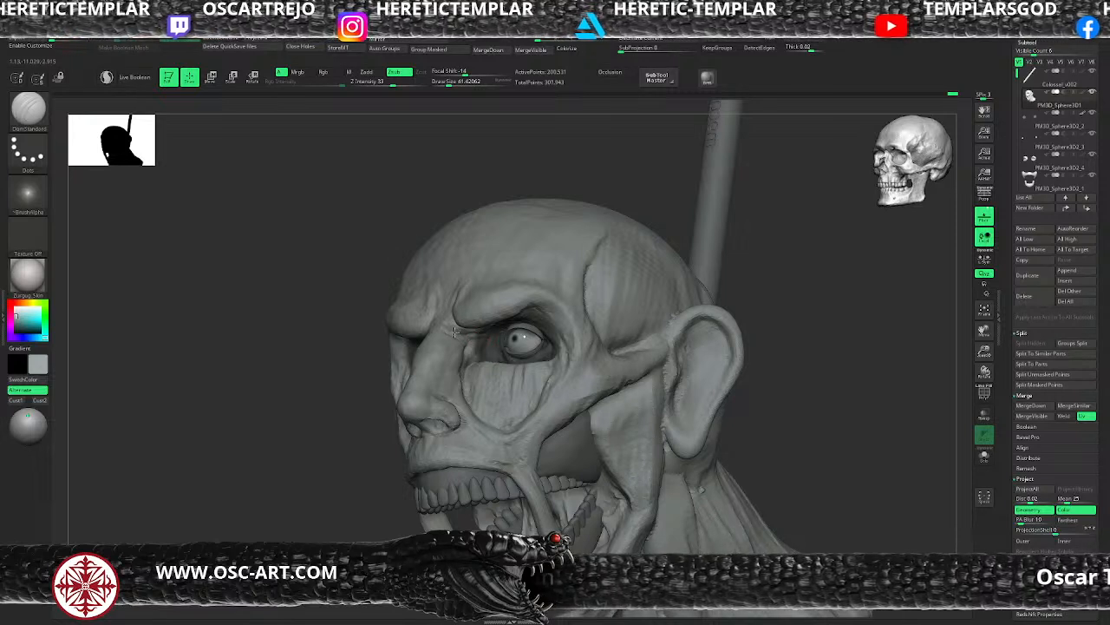
# Carve creases at the inner brow and along the inside of the ear with a smaller DamStandard brush
pyautogui.press('s')
pyautogui.moveTo(449, 317); pyautogui.dragTo(444, 317)
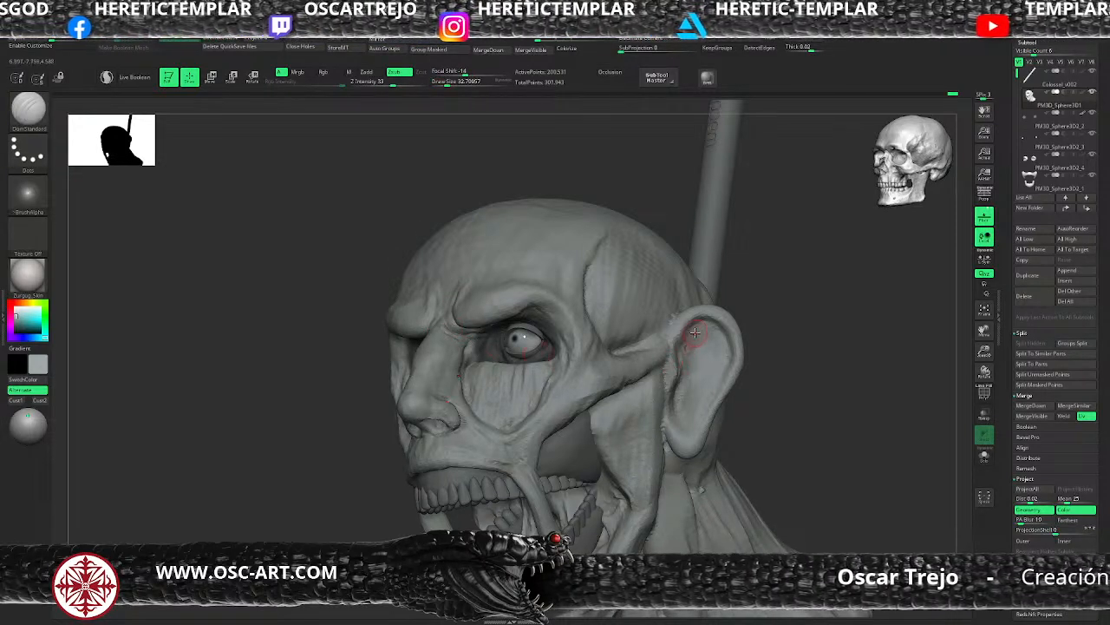
pyautogui.moveTo(681, 337)
pyautogui.mouseDown()
pyautogui.moveTo(695, 317)
pyautogui.moveTo(726, 326)
pyautogui.moveTo(721, 383)
pyautogui.mouseUp()
# Shape the unmasked eyelids around the eyes with the ClayBuildup brush at a draw size of about 25
pyautogui.press('s')
pyautogui.moveTo(775, 331)
pyautogui.keyDown('alt'); pyautogui.mouseDown()
pyautogui.moveTo(797, 304)
pyautogui.moveTo(829, 319)
pyautogui.moveTo(822, 274)
pyautogui.mouseUp(); pyautogui.keyUp('alt')
pyautogui.moveTo(830, 385); pyautogui.dragTo(632, 310)
pyautogui.press('[')
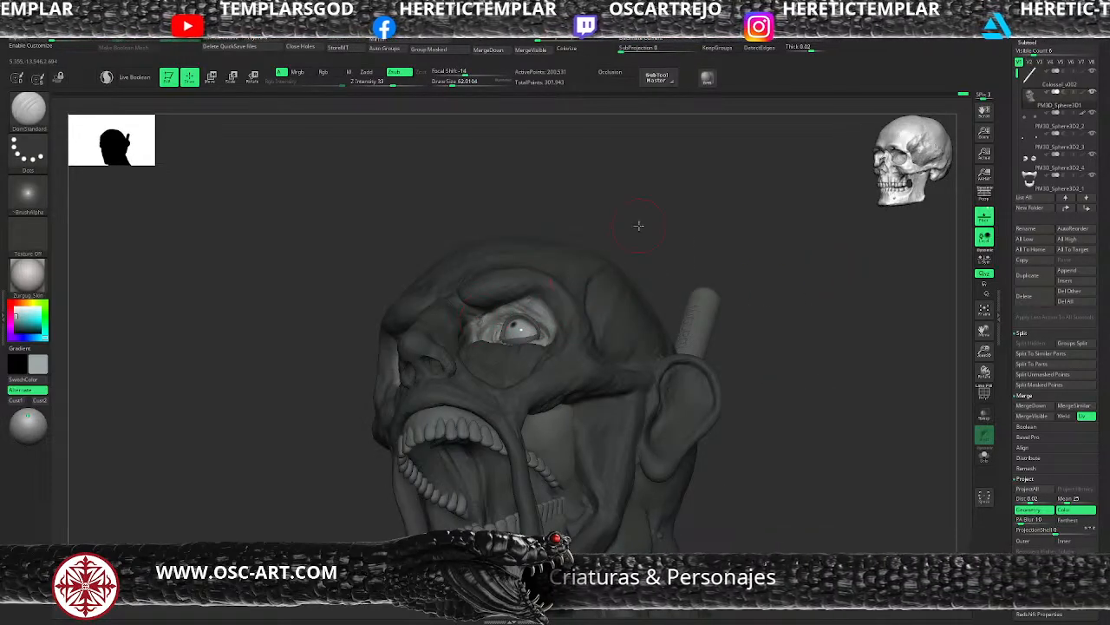
pyautogui.moveTo(638, 226); pyautogui.dragTo(504, 316)
pyautogui.press('b')
pyautogui.press('c')
pyautogui.press('b')
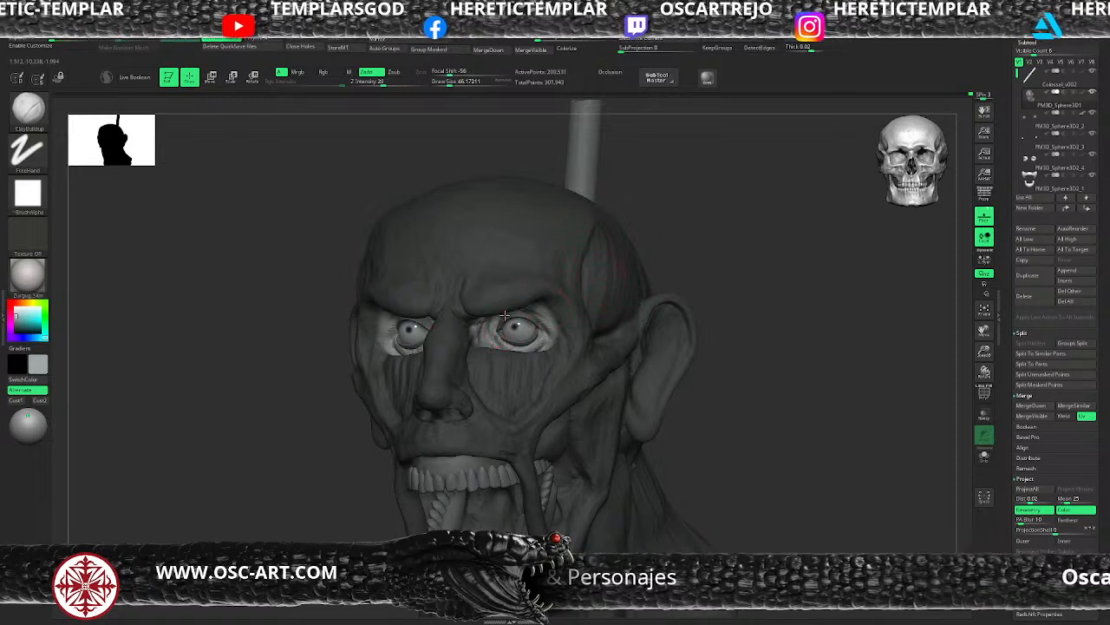
pyautogui.press('[')
pyautogui.press('[')
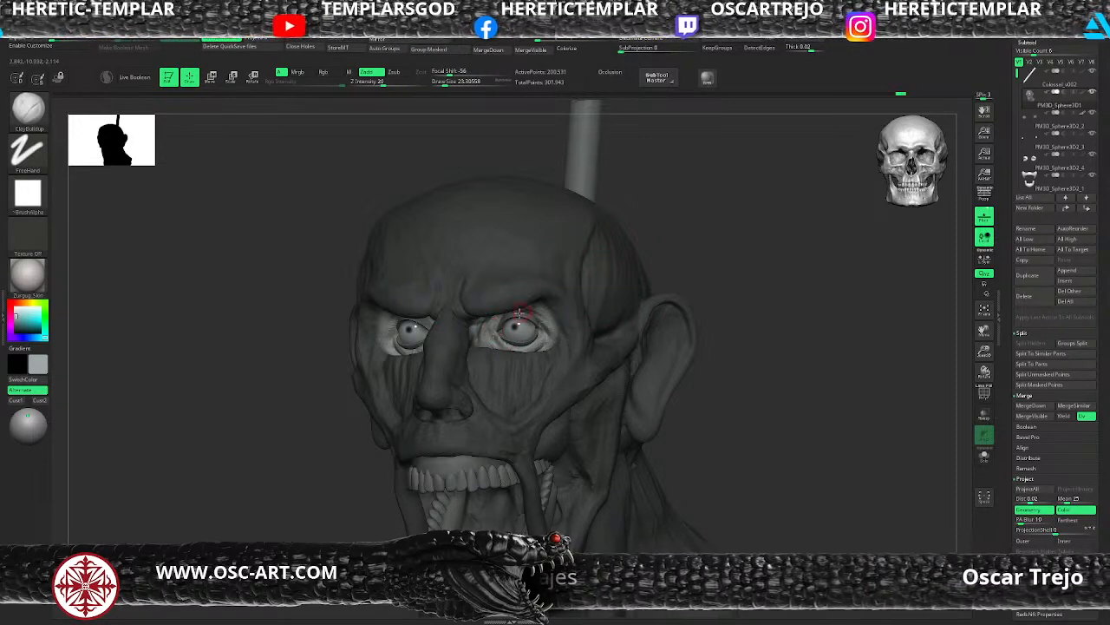
# Switch to the Move brush and make the eyeballs the active subtool
pyautogui.press('b')
pyautogui.press('m')
pyautogui.press('v')
pyautogui.keyDown('alt'); pyautogui.click(521, 317); pyautogui.keyUp('alt')
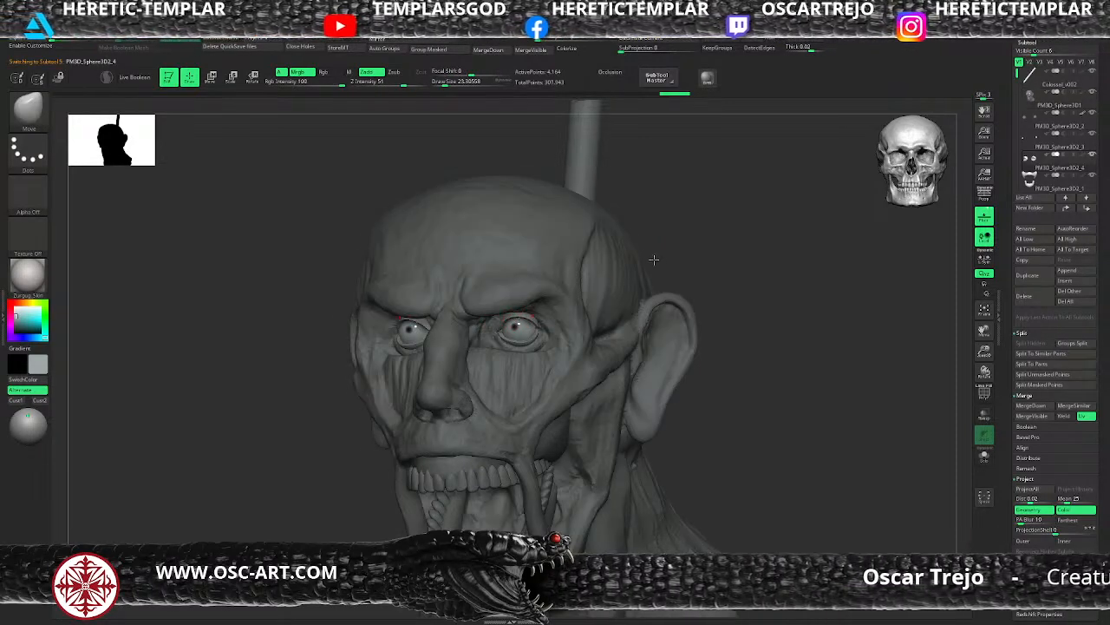
pyautogui.moveTo(654, 258)
pyautogui.keyDown('shift'); pyautogui.mouseDown()
pyautogui.moveTo(664, 258)
pyautogui.moveTo(602, 246)
pyautogui.moveTo(634, 246)
pyautogui.moveTo(640, 319)
pyautogui.moveTo(676, 272)
pyautogui.moveTo(659, 307)
pyautogui.moveTo(717, 295)
pyautogui.moveTo(703, 277)
pyautogui.mouseUp(); pyautogui.keyUp('shift')
pyautogui.press('f')
# Reactivate the head subtool and reshape the upper part of the ear with a larger Move Topological brush
pyautogui.keyDown('alt'); pyautogui.click(528, 351); pyautogui.keyUp('alt')
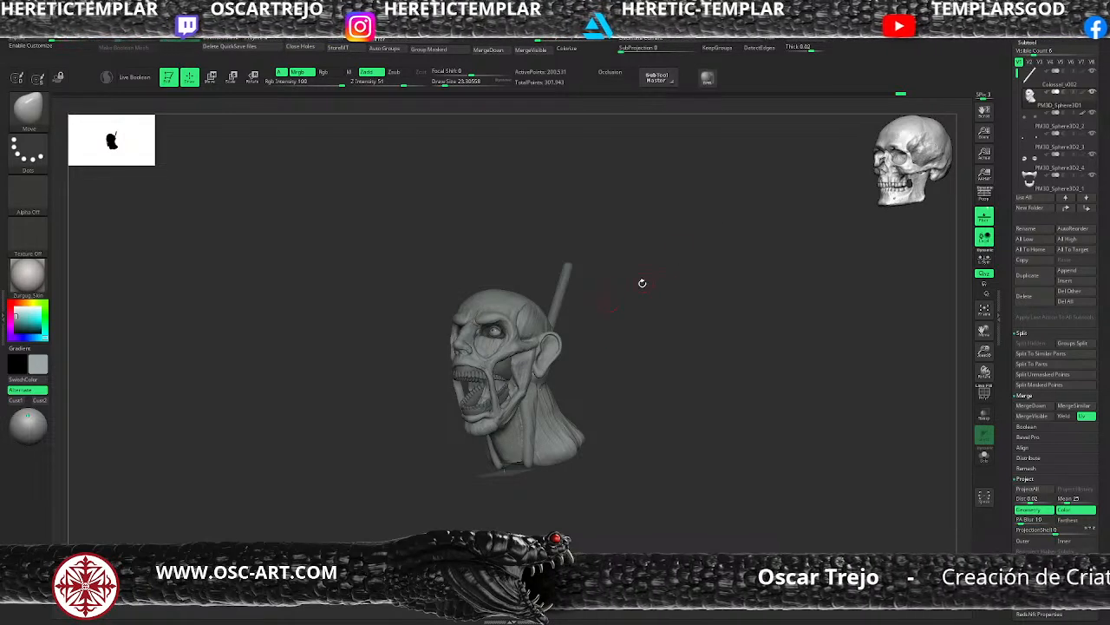
pyautogui.moveTo(642, 280); pyautogui.dragTo(632, 359)
pyautogui.press('f')
pyautogui.moveTo(679, 304)
pyautogui.keyDown('alt'); pyautogui.mouseDown()
pyautogui.moveTo(666, 301)
pyautogui.moveTo(668, 320)
pyautogui.mouseUp(); pyautogui.keyUp('alt')
pyautogui.press(']')
pyautogui.press('b')
pyautogui.press('m')
pyautogui.press('t')
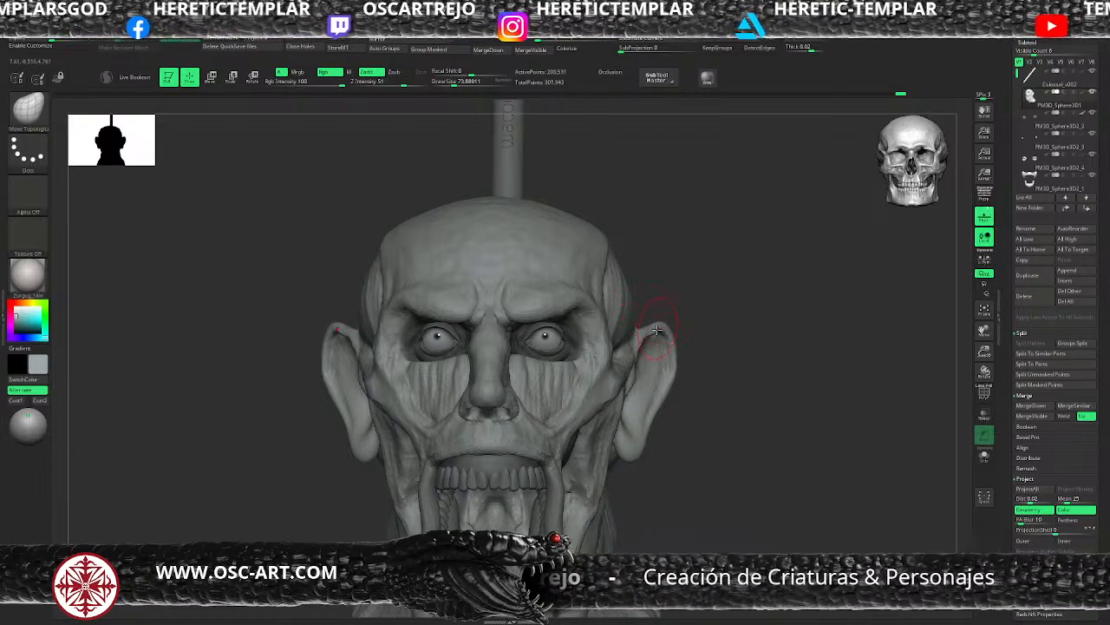
pyautogui.press('s')
pyautogui.moveTo(686, 326)
pyautogui.mouseDown()
pyautogui.moveTo(711, 322)
pyautogui.moveTo(641, 364)
pyautogui.mouseUp()
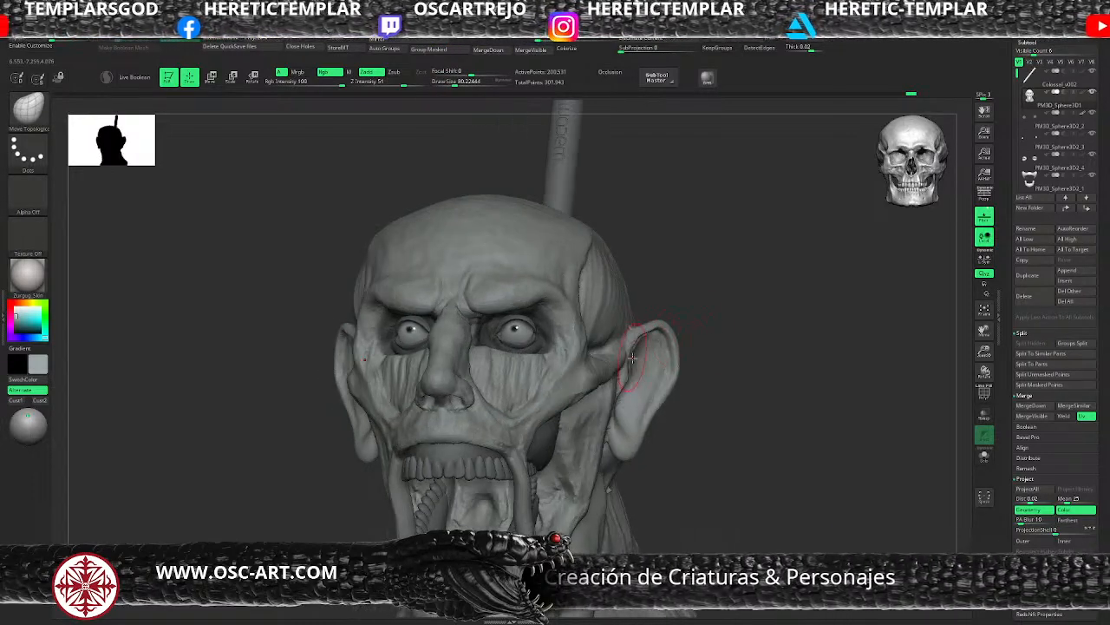
# Build up the front edge of the ear with a smaller ClayBuildup brush
pyautogui.press('b')
pyautogui.press('c')
pyautogui.press('b')
pyautogui.moveTo(721, 357); pyautogui.dragTo(626, 360)
pyautogui.press('[')
pyautogui.press('[')
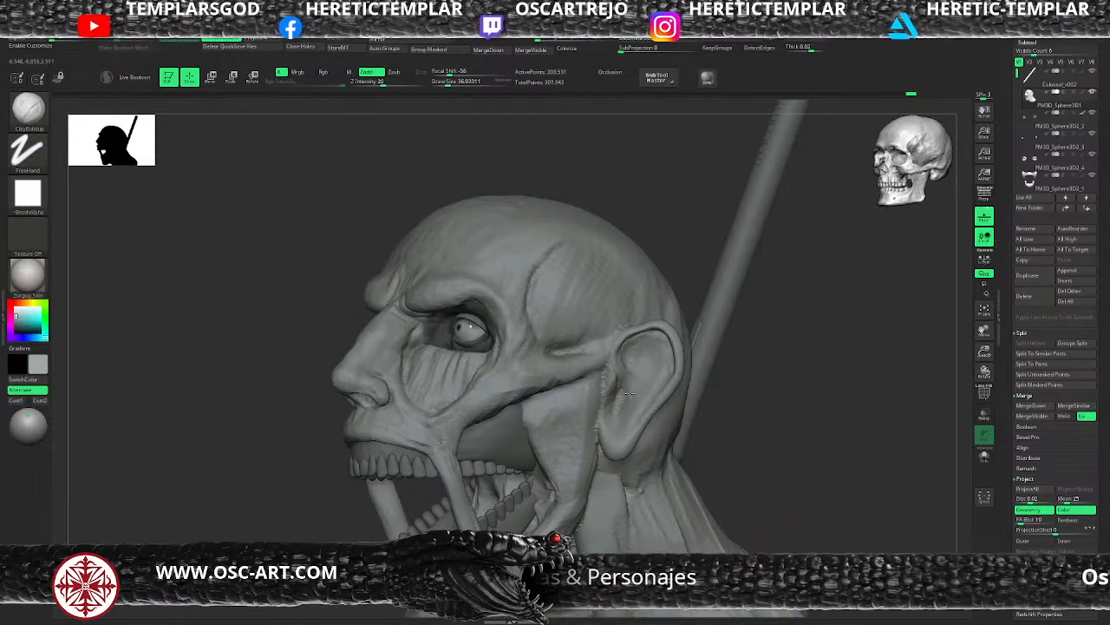
# Shape the tragus and hollow around the ear canal, using the Standard brush and ClayBuildup
pyautogui.press('b')
pyautogui.press('s')
pyautogui.press('t')
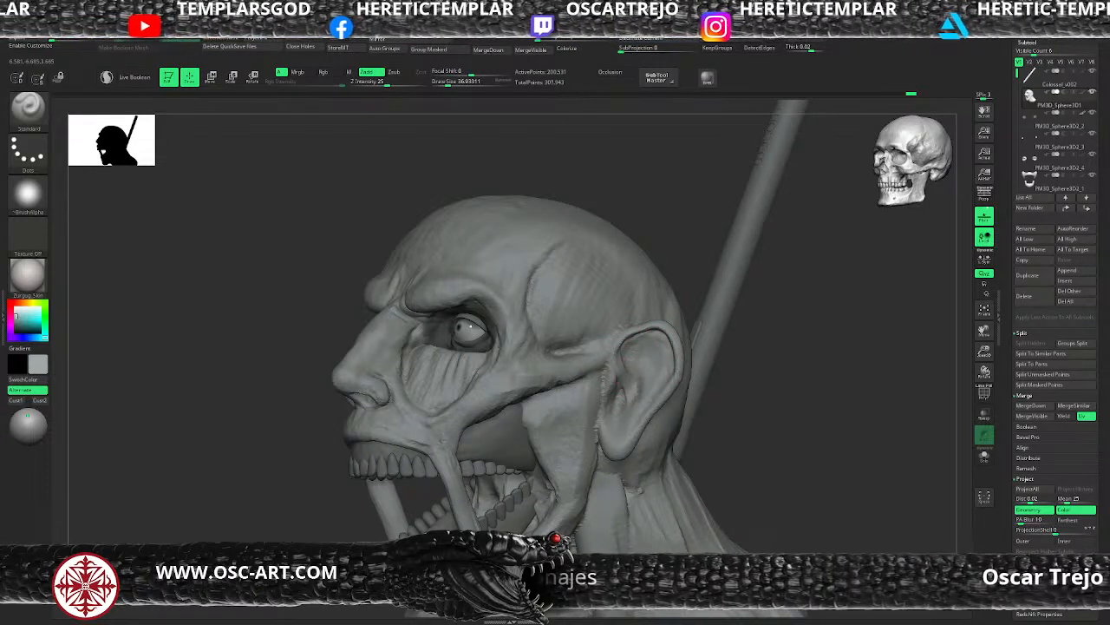
pyautogui.moveTo(625, 383)
pyautogui.mouseDown()
pyautogui.moveTo(621, 401)
pyautogui.moveTo(634, 403)
pyautogui.mouseUp()
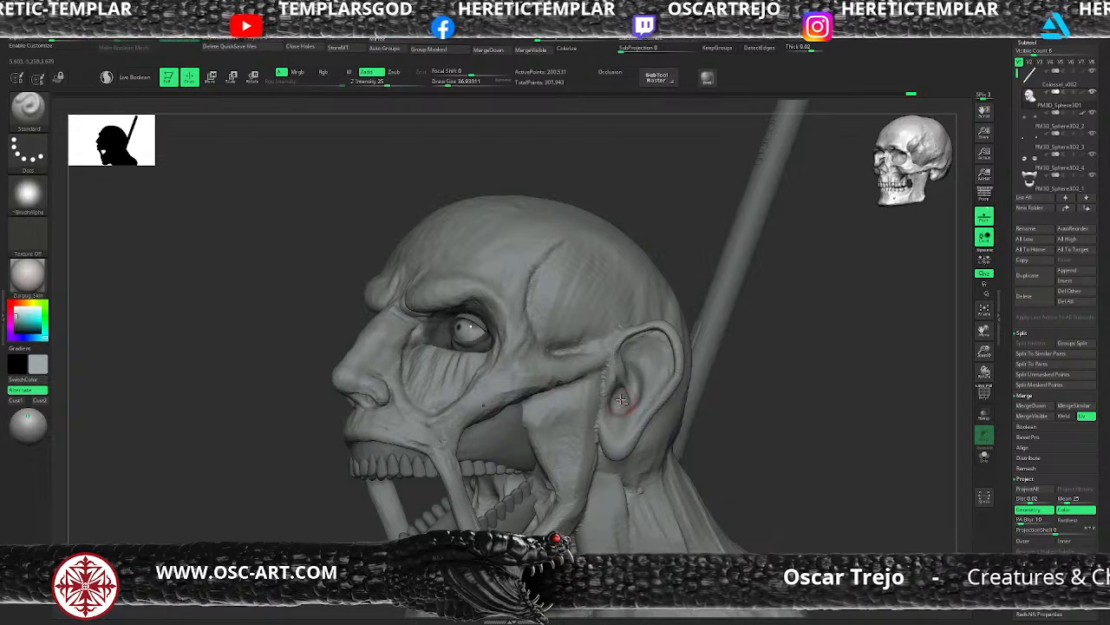
pyautogui.press('b')
pyautogui.press('c')
pyautogui.press('b')
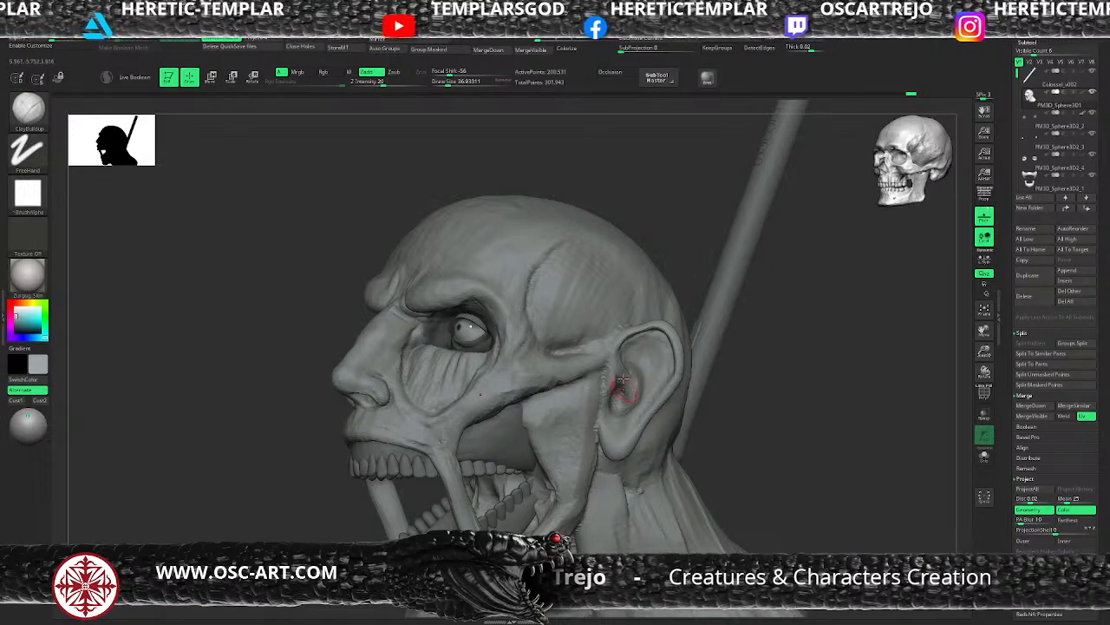
# Carve the upper inner fold and rim of the ear with the Slash3 brush
pyautogui.press('b')
pyautogui.press('s')
pyautogui.press('t')
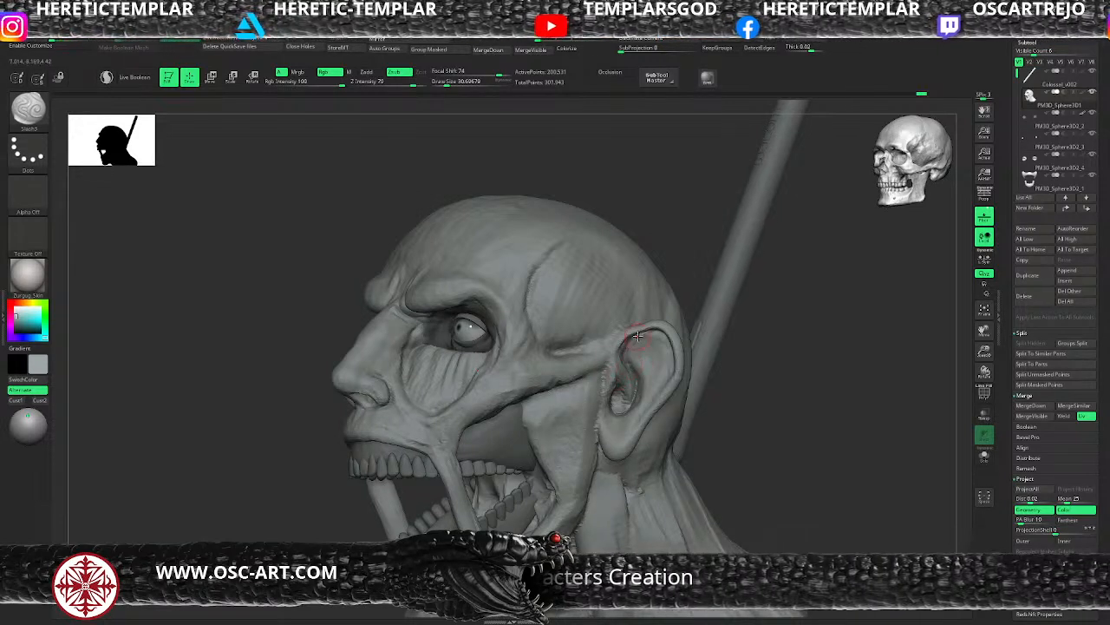
pyautogui.moveTo(817, 319); pyautogui.dragTo(807, 262)
pyautogui.moveTo(732, 290)
pyautogui.mouseDown()
pyautogui.moveTo(681, 315)
pyautogui.moveTo(701, 399)
pyautogui.mouseUp()
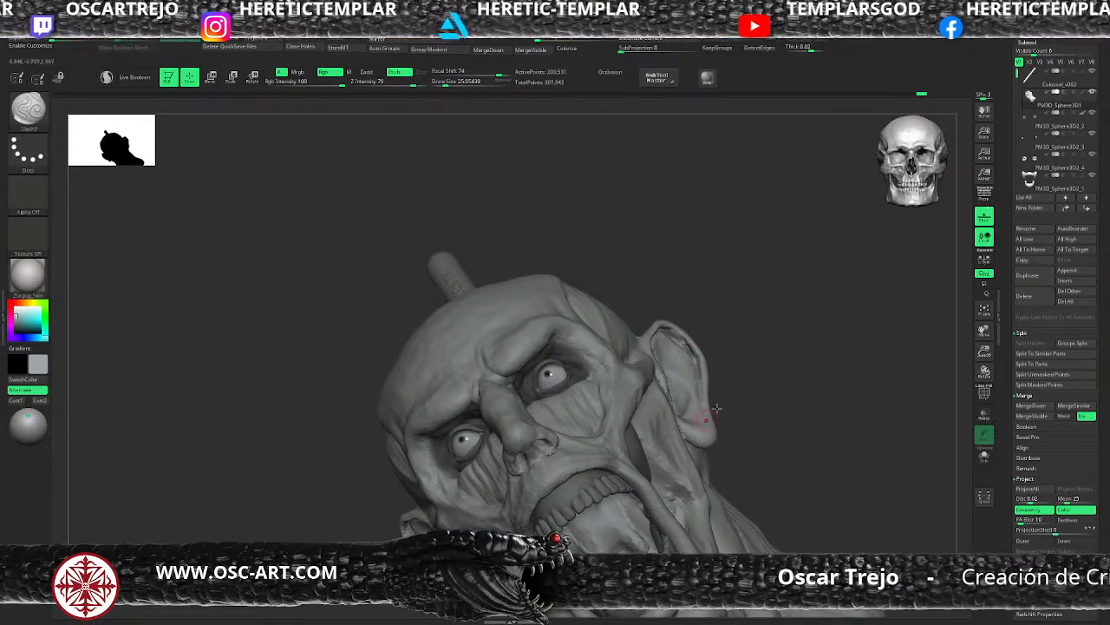
# Model the inner bowl of the ear down to the lobe with the Standard and ClayBuildup brushes
pyautogui.moveTo(756, 362)
pyautogui.keyDown('alt'); pyautogui.mouseDown()
pyautogui.moveTo(737, 340)
pyautogui.moveTo(739, 373)
pyautogui.moveTo(754, 322)
pyautogui.moveTo(768, 355)
pyautogui.moveTo(738, 360)
pyautogui.mouseUp(); pyautogui.keyUp('alt')
pyautogui.press('b')
pyautogui.press('s')
pyautogui.press('t')
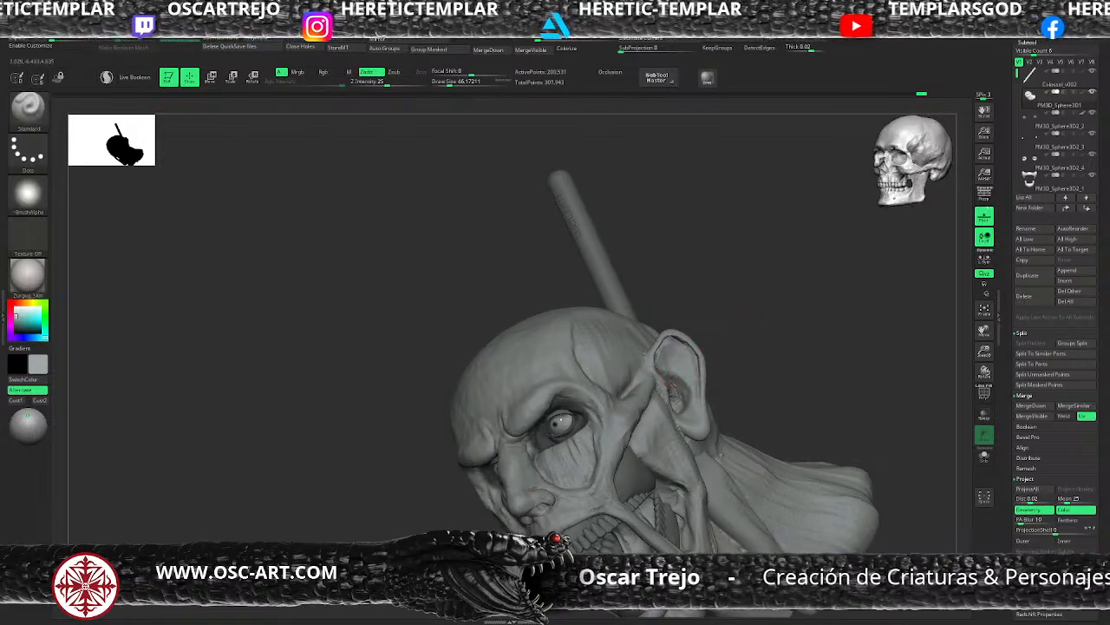
pyautogui.press('b')
pyautogui.press('c')
pyautogui.press('b')
pyautogui.moveTo(683, 363); pyautogui.dragTo(694, 401)
# Refine the area around the earlobe with a smaller Standard brush
pyautogui.press('b')
pyautogui.press('s')
pyautogui.press('t')
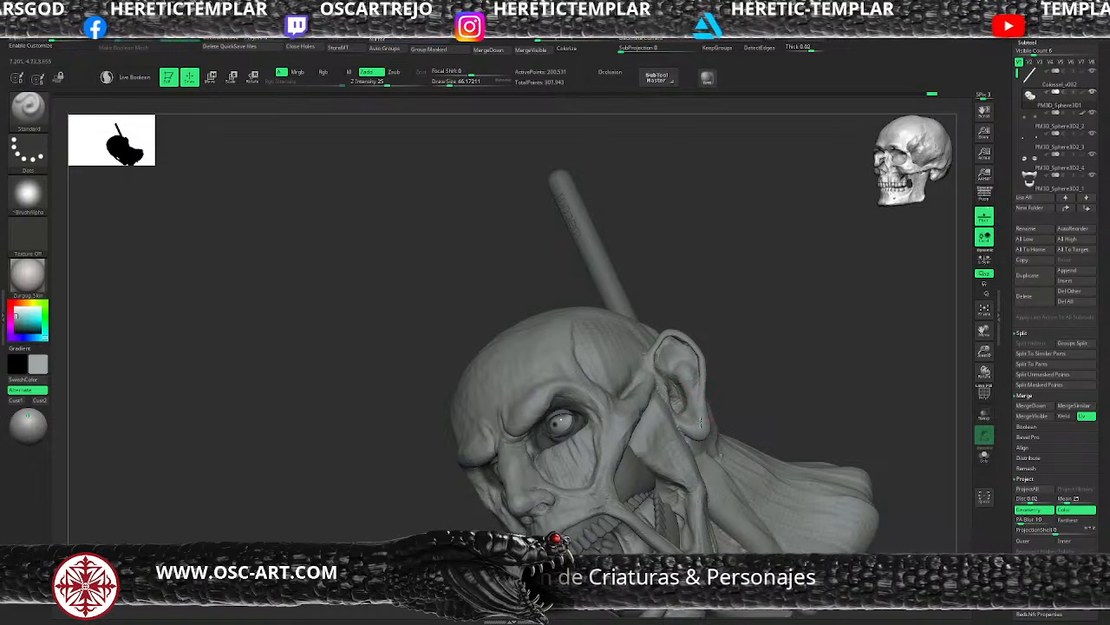
pyautogui.moveTo(701, 421); pyautogui.dragTo(749, 374, button='right')
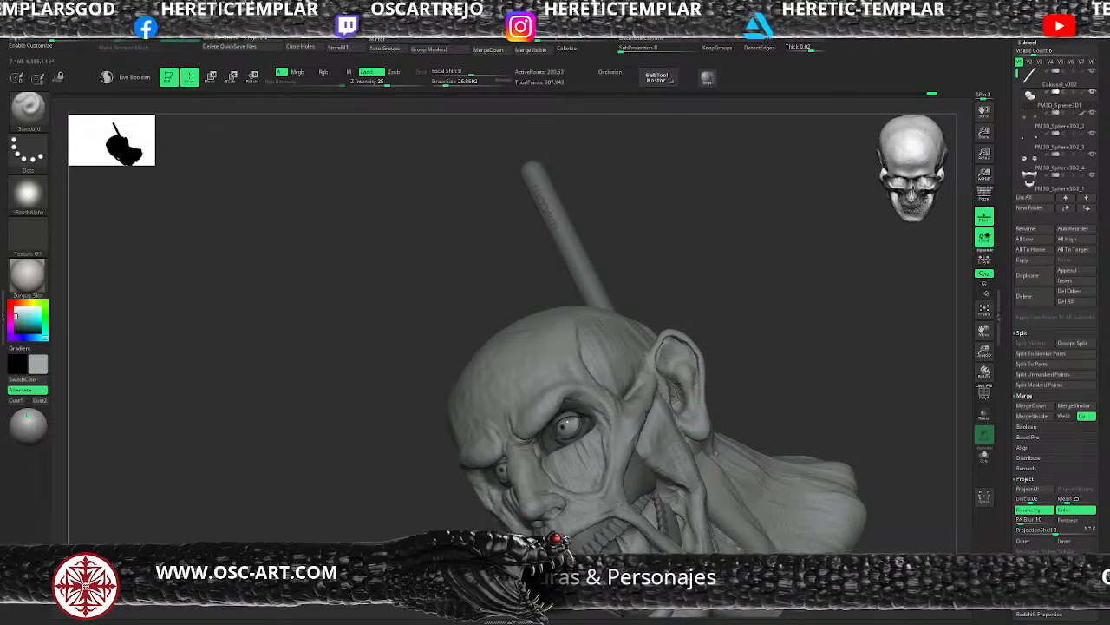
# Build up the inner ridge of the ear with ClayBuildup and smooth it into the surrounding surface
pyautogui.moveTo(741, 338)
pyautogui.keyDown('alt'); pyautogui.mouseDown()
pyautogui.moveTo(723, 290)
pyautogui.moveTo(734, 349)
pyautogui.moveTo(697, 344)
pyautogui.moveTo(697, 354)
pyautogui.moveTo(698, 342)
pyautogui.moveTo(686, 375)
pyautogui.moveTo(698, 349)
pyautogui.moveTo(682, 345)
pyautogui.mouseUp(); pyautogui.keyUp('alt')
pyautogui.press('b')
pyautogui.press('c')
pyautogui.press('b')
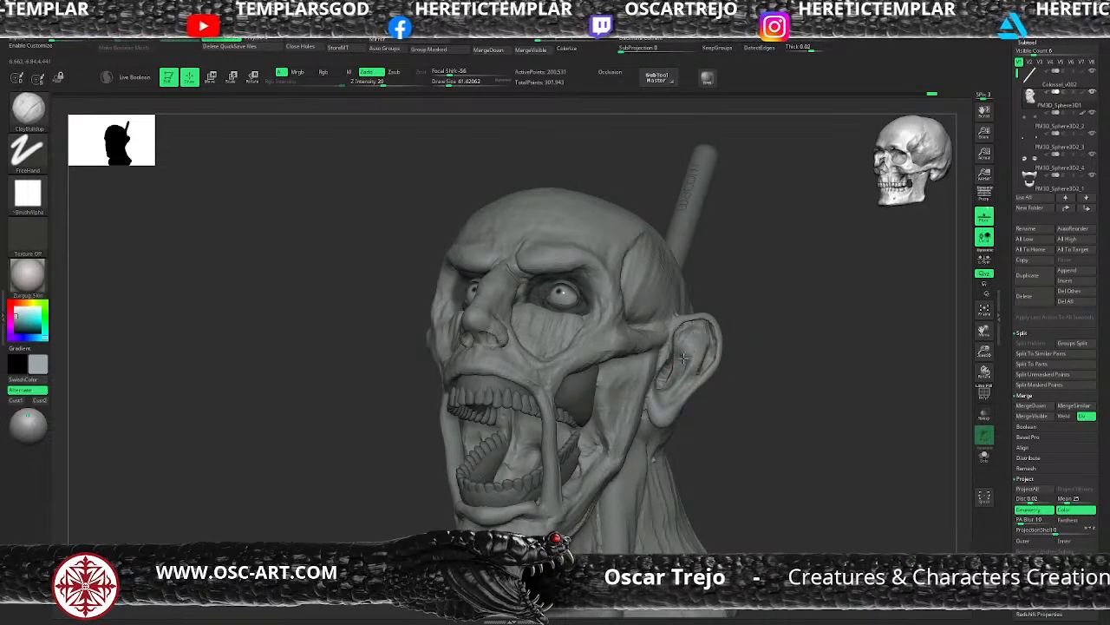
pyautogui.moveTo(696, 366)
pyautogui.mouseDown()
pyautogui.moveTo(703, 373)
pyautogui.moveTo(691, 364)
pyautogui.mouseUp()
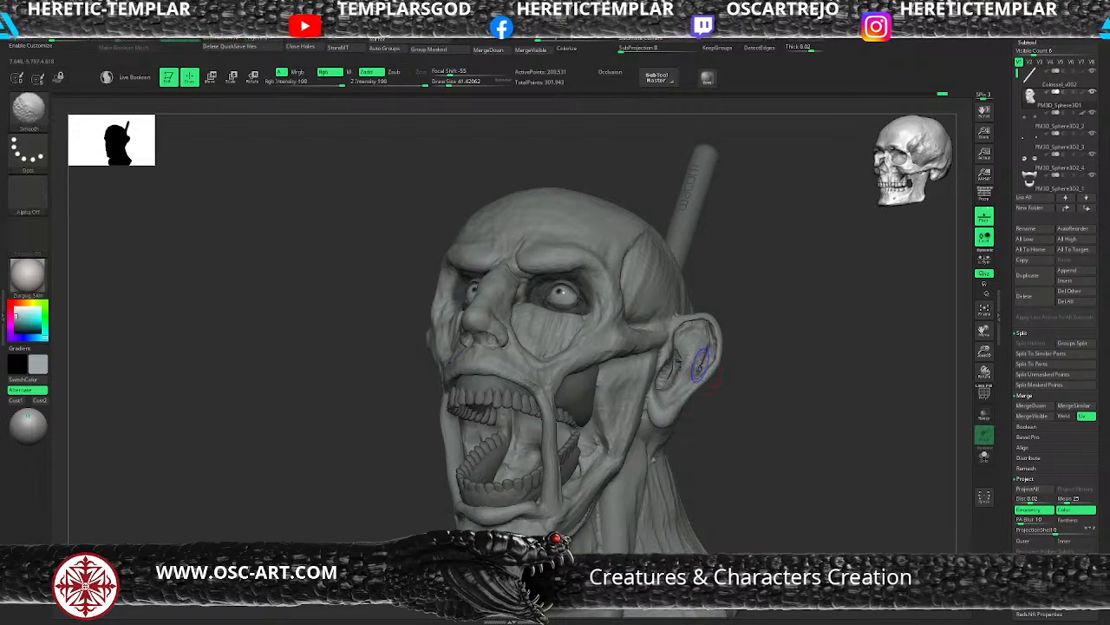
pyautogui.moveTo(766, 339)
pyautogui.keyDown('shift'); pyautogui.mouseDown()
pyautogui.moveTo(749, 330)
pyautogui.moveTo(764, 359)
pyautogui.moveTo(748, 382)
pyautogui.mouseUp(); pyautogui.keyUp('shift')
pyautogui.moveTo(674, 348)
pyautogui.mouseDown()
pyautogui.moveTo(667, 375)
pyautogui.moveTo(677, 350)
pyautogui.mouseUp()
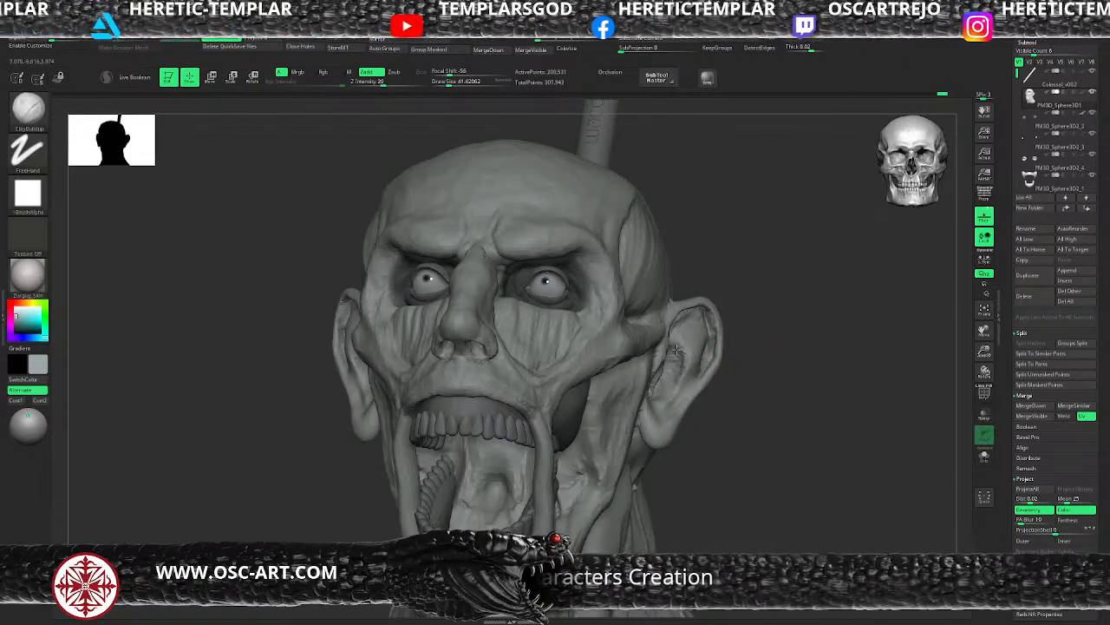
# Build up the vertical muscle strand at the corner of the mouth with a larger ClayBuildup brush
pyautogui.keyDown('shift'); pyautogui.moveTo(740, 317); pyautogui.dragTo(727, 378); pyautogui.keyUp('shift')
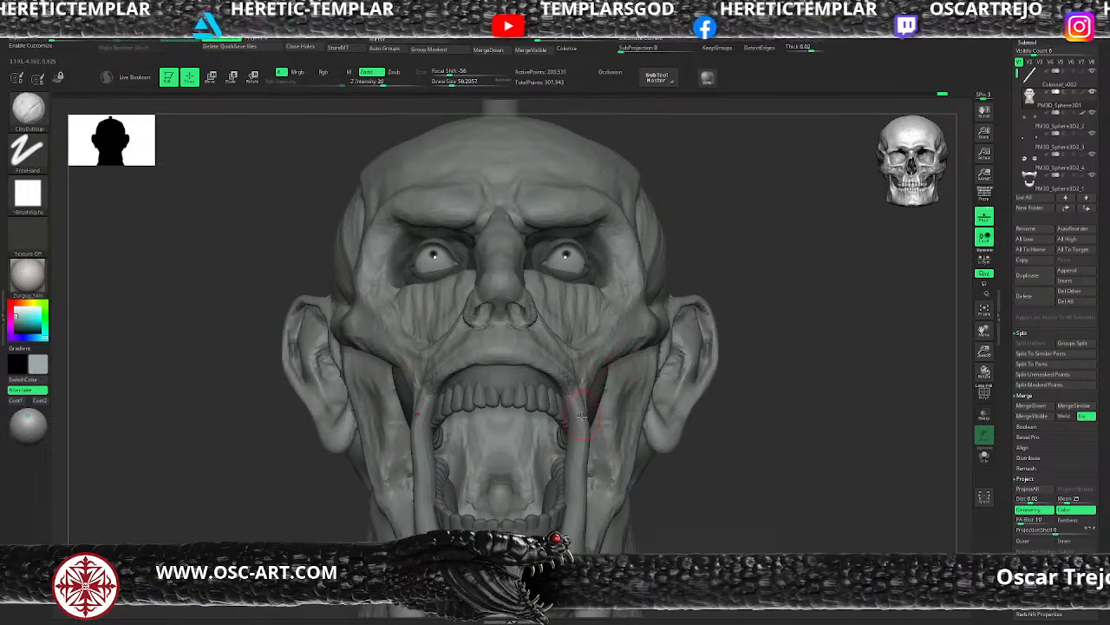
pyautogui.press('s')
pyautogui.moveTo(580, 421); pyautogui.dragTo(581, 502)
# Adjust the shape of the muscle strands beside the open mouth with a large Move brush
pyautogui.press('b')
pyautogui.press('m')
pyautogui.press('v')
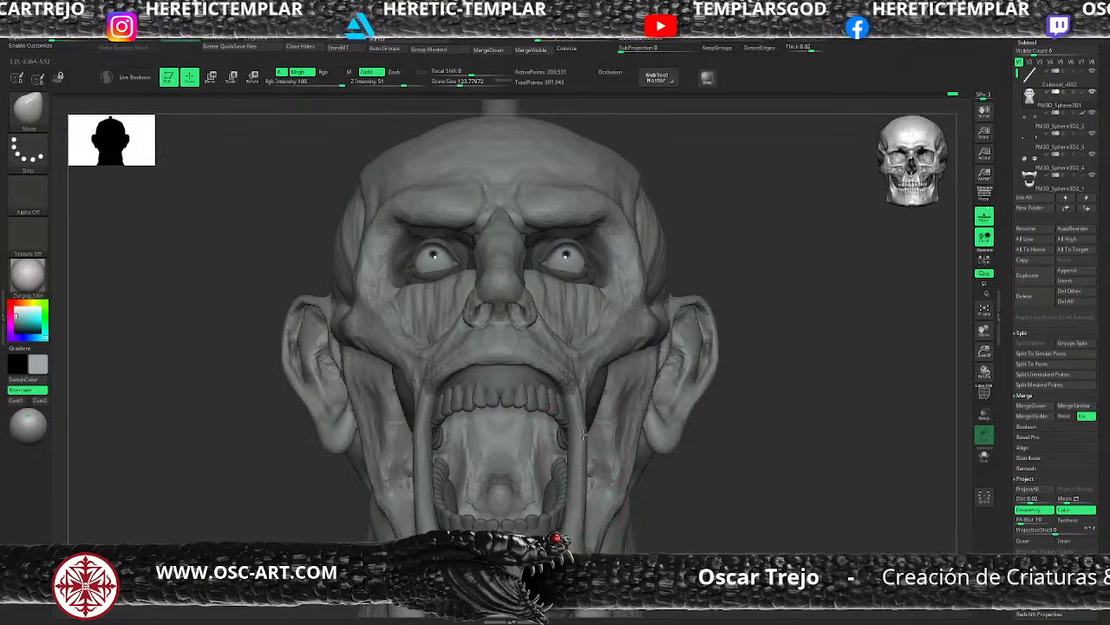
pyautogui.keyDown('alt'); pyautogui.moveTo(719, 315); pyautogui.dragTo(717, 295); pyautogui.keyUp('alt')
pyautogui.moveTo(720, 302); pyautogui.dragTo(682, 304)
pyautogui.keyDown('alt'); pyautogui.moveTo(436, 446); pyautogui.dragTo(438, 486); pyautogui.keyUp('alt')
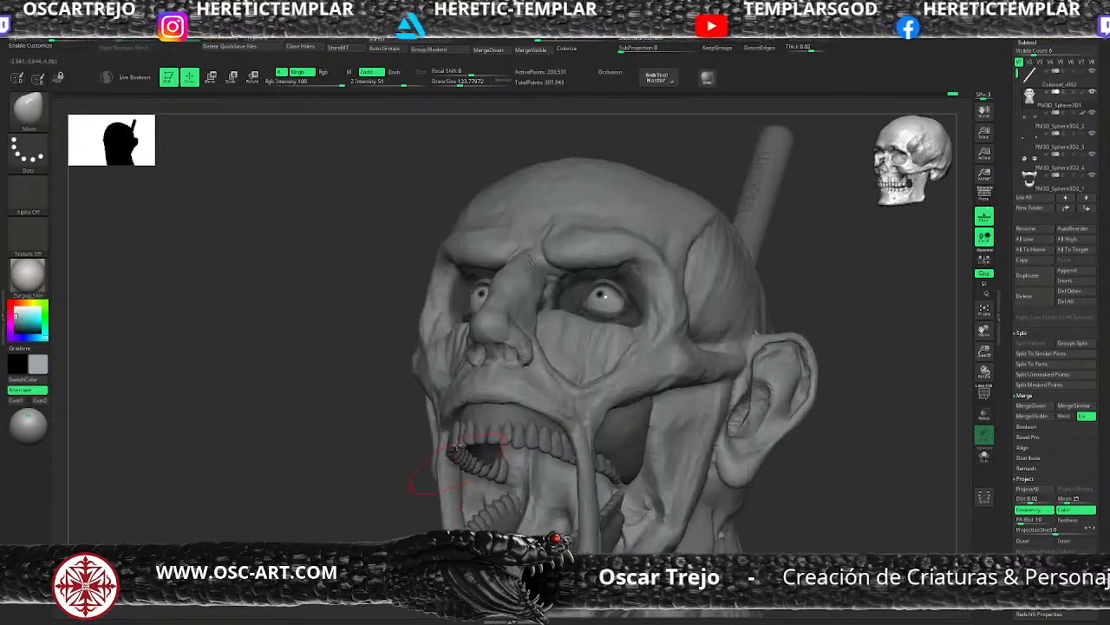
# Add volume to the upper lip below the nose with the Standard brush
pyautogui.press('b')
pyautogui.press('s')
pyautogui.press('t')
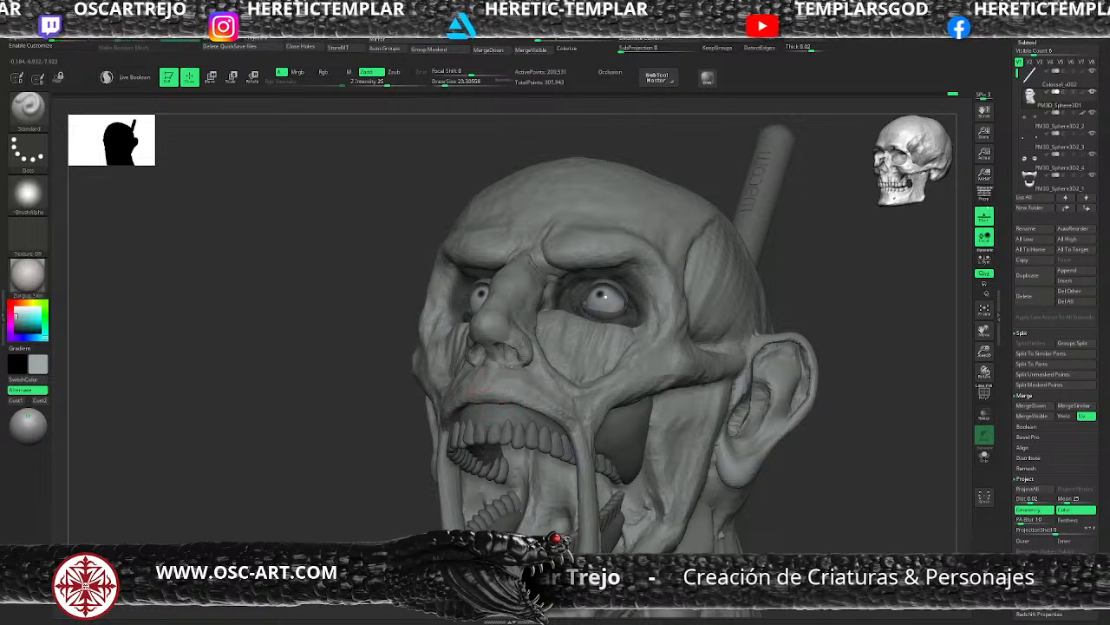
pyautogui.press('s')
pyautogui.moveTo(515, 386); pyautogui.dragTo(522, 386)
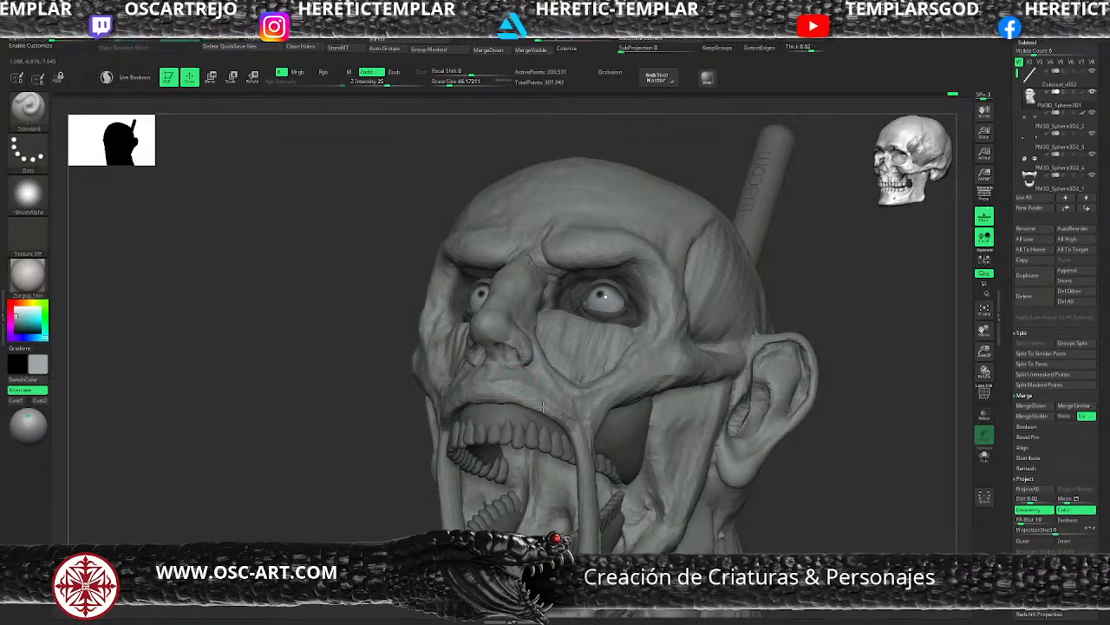
# Build up the edge of the upper lip toward the mouth corner with ClayBuildup
pyautogui.press('b')
pyautogui.press('c')
pyautogui.press('b')
pyautogui.moveTo(409, 473)
pyautogui.mouseDown()
pyautogui.moveTo(404, 454)
pyautogui.moveTo(489, 402)
pyautogui.mouseUp()
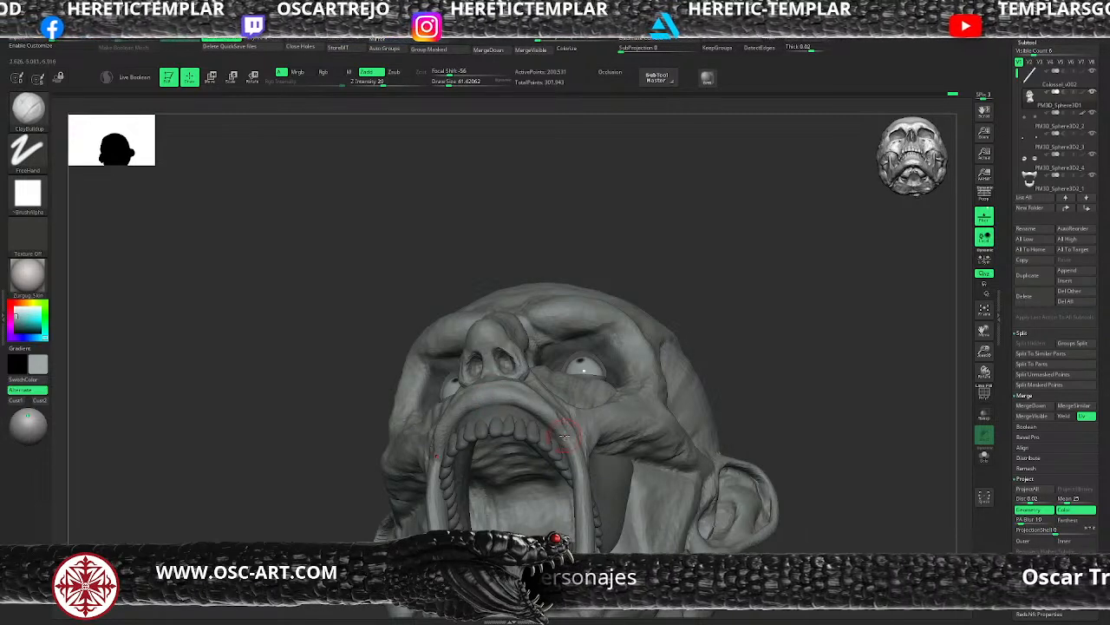
pyautogui.moveTo(778, 374)
pyautogui.mouseDown()
pyautogui.moveTo(706, 367)
pyautogui.moveTo(422, 453)
pyautogui.moveTo(501, 423)
pyautogui.mouseUp()
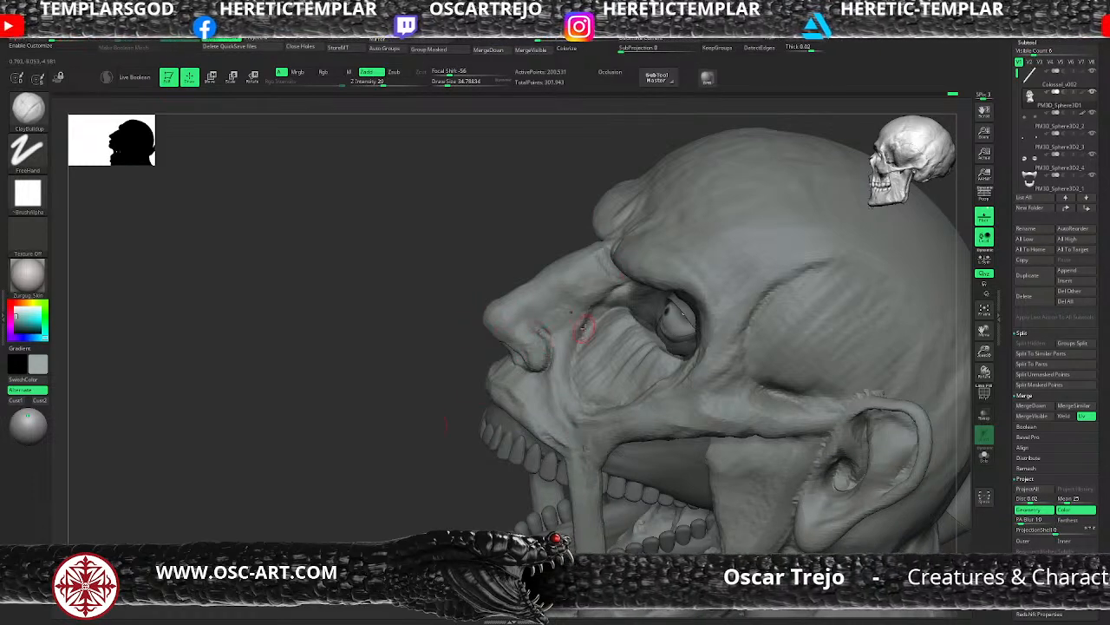
# Carve the groove beside the nose along the front edge of the under-eye muscle with the Slash3 brush
pyautogui.press('b')
pyautogui.press('d')
pyautogui.press('s')
pyautogui.press('b')
pyautogui.press('s')
pyautogui.press('3')
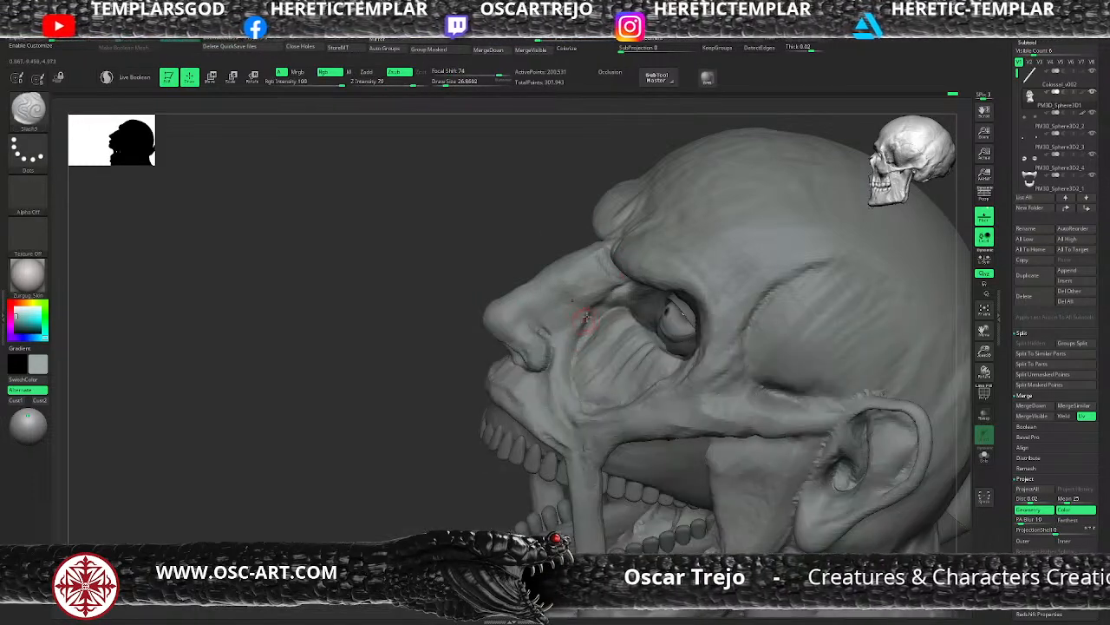
pyautogui.moveTo(588, 321)
pyautogui.mouseDown()
pyautogui.moveTo(571, 362)
pyautogui.moveTo(584, 402)
pyautogui.mouseUp()
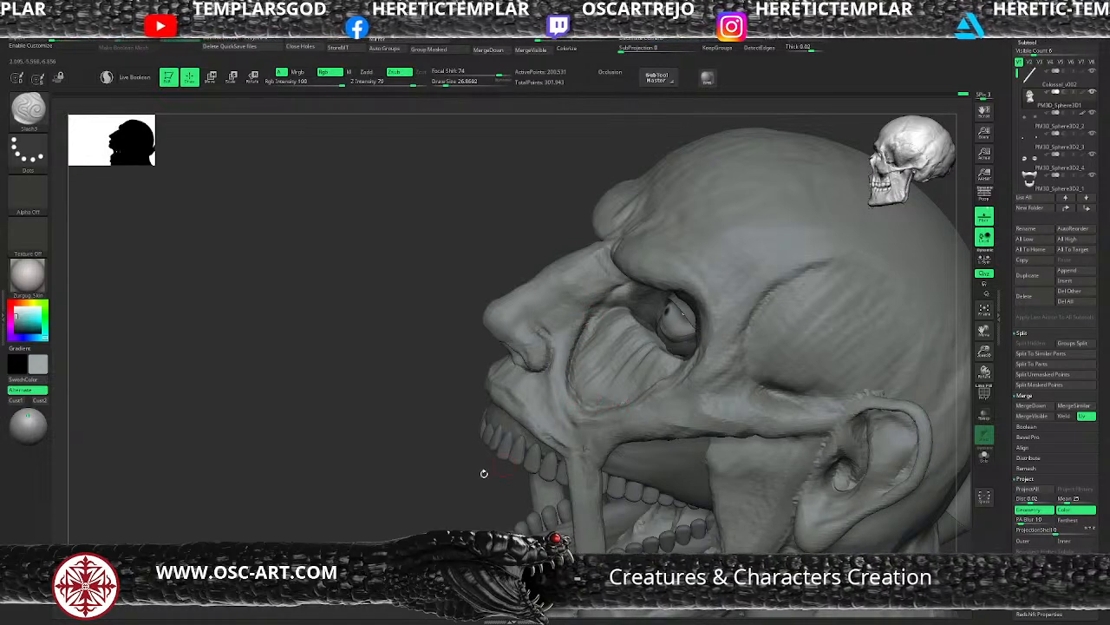
# Carve the crease at the inner eye corner and deepen the groove between nose and cheek muscle with Slash3
pyautogui.keyDown('ctrl'); pyautogui.moveTo(414, 524); pyautogui.dragTo(355, 496, button='right'); pyautogui.keyUp('ctrl')
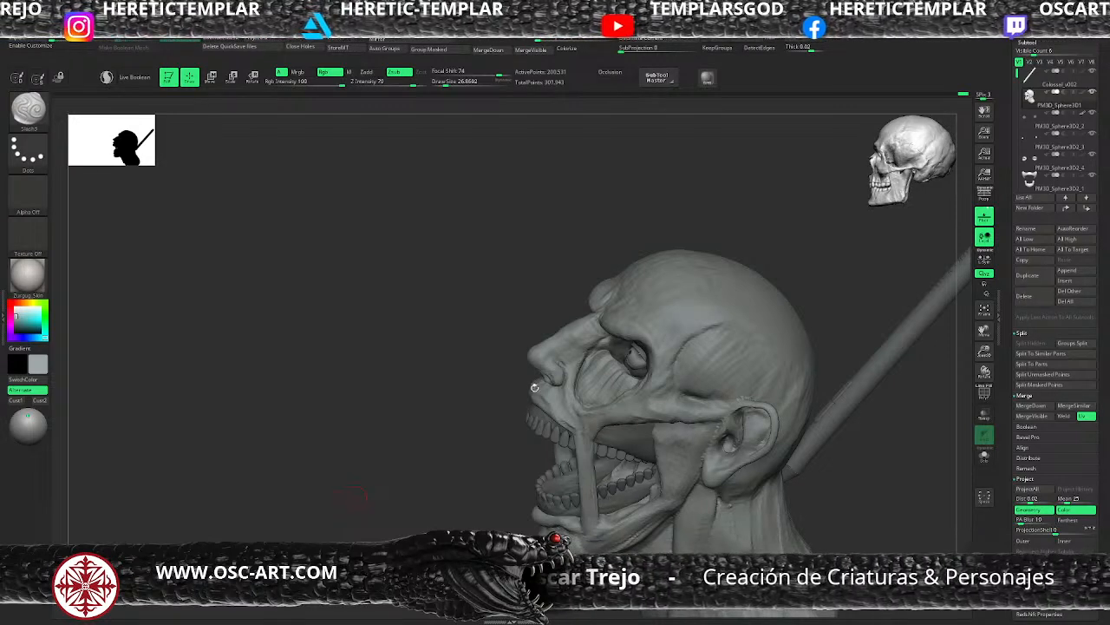
pyautogui.moveTo(459, 350); pyautogui.dragTo(451, 398)
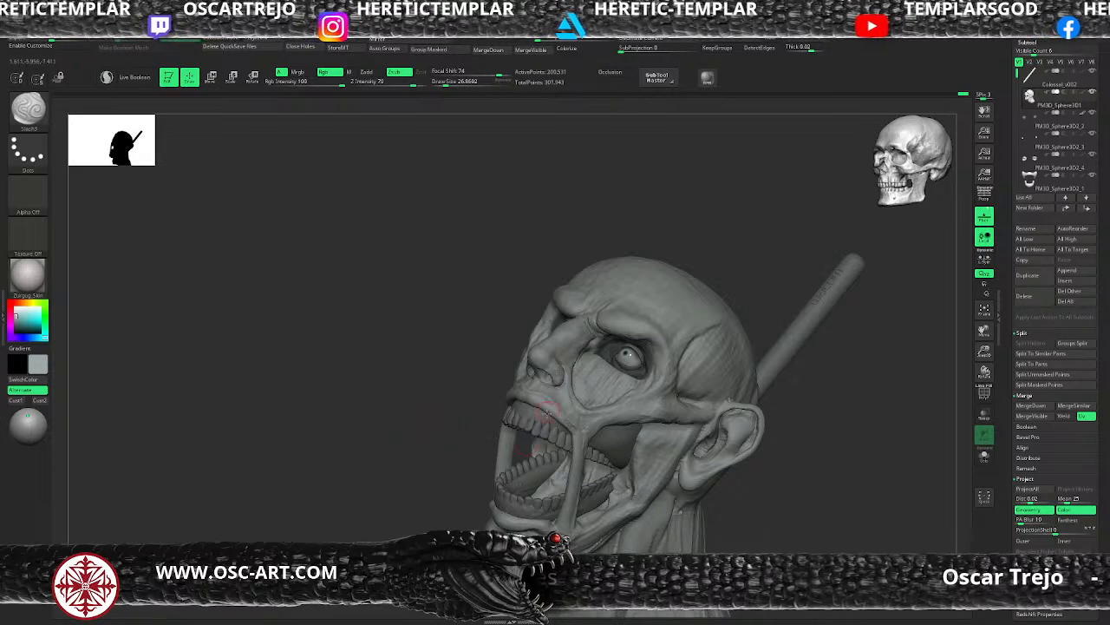
pyautogui.moveTo(420, 468); pyautogui.dragTo(503, 457)
pyautogui.keyDown('alt'); pyautogui.moveTo(687, 312); pyautogui.dragTo(618, 367); pyautogui.keyUp('alt')
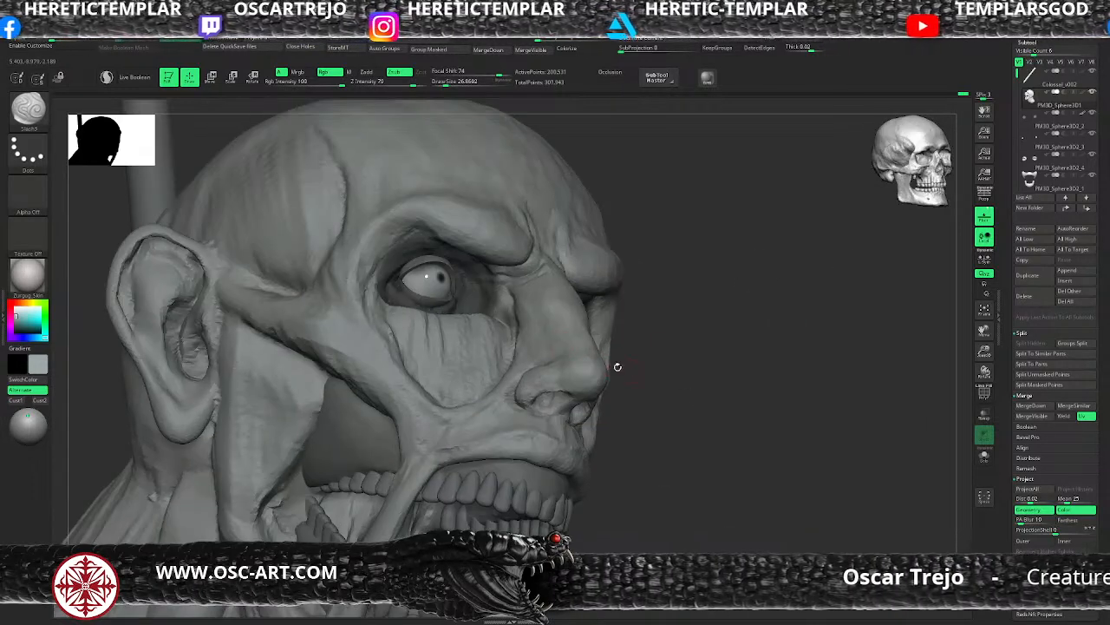
pyautogui.moveTo(498, 286); pyautogui.dragTo(550, 271)
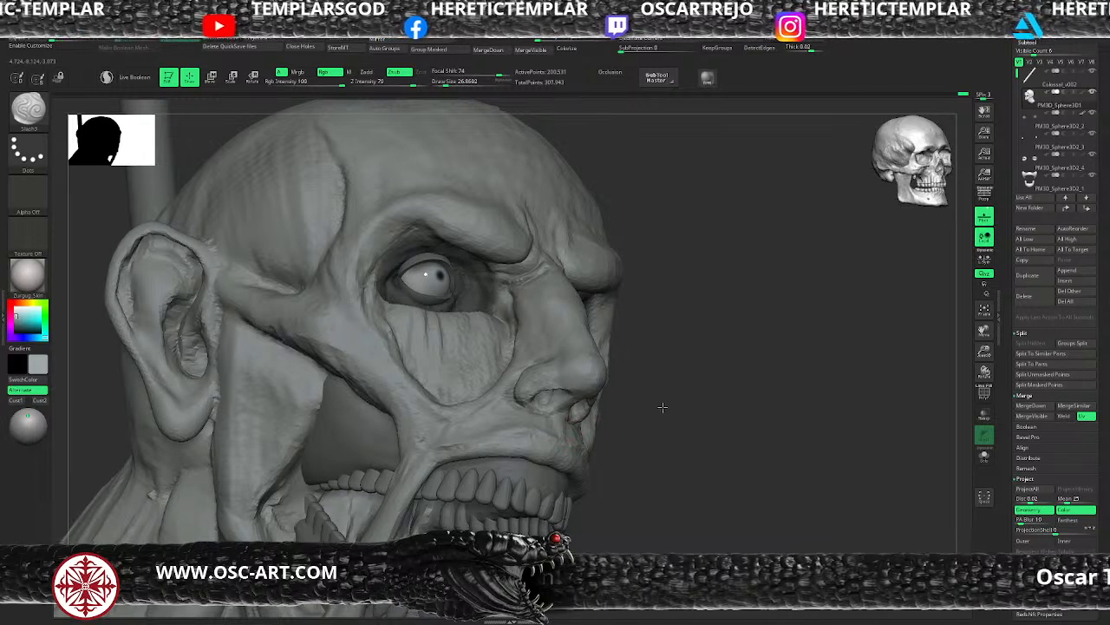
pyautogui.moveTo(662, 407); pyautogui.dragTo(598, 372)
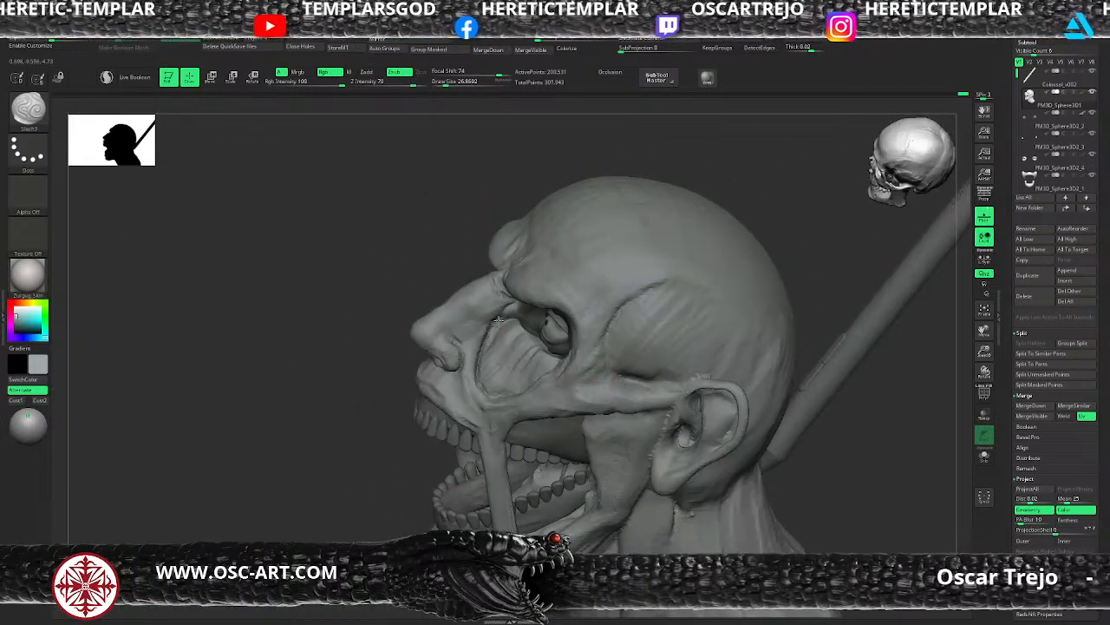
pyautogui.moveTo(499, 320); pyautogui.dragTo(474, 376)
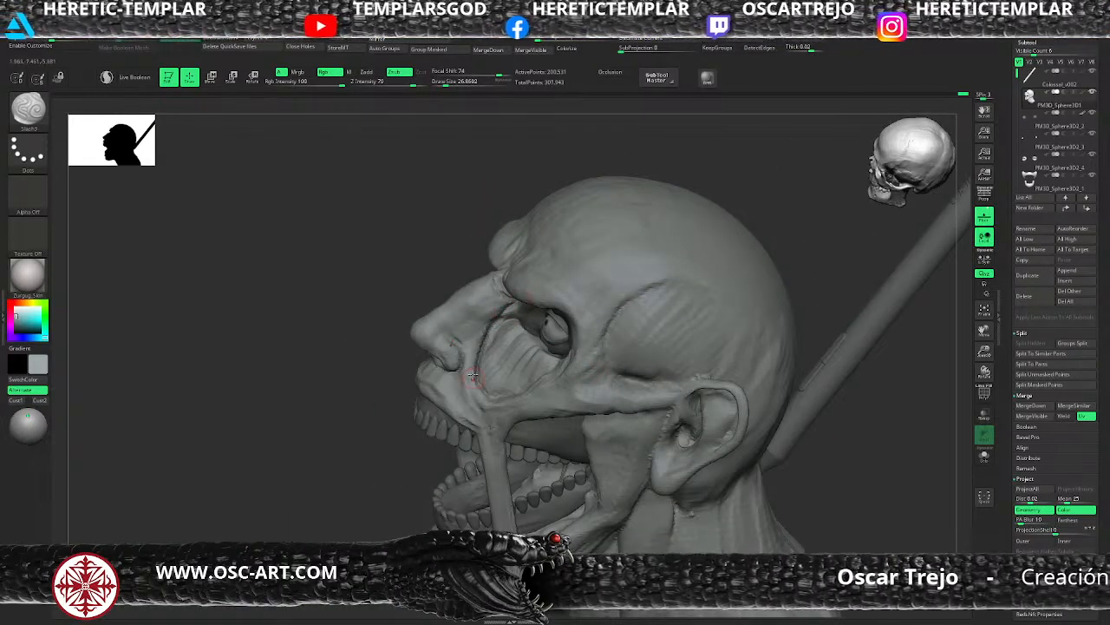
# Build up the side of the nose toward the inner eye corner with the ClayBuildup brush
pyautogui.press('b')
pyautogui.press('s')
pyautogui.press('t')
pyautogui.press('b')
pyautogui.press('s')
pyautogui.press('3')
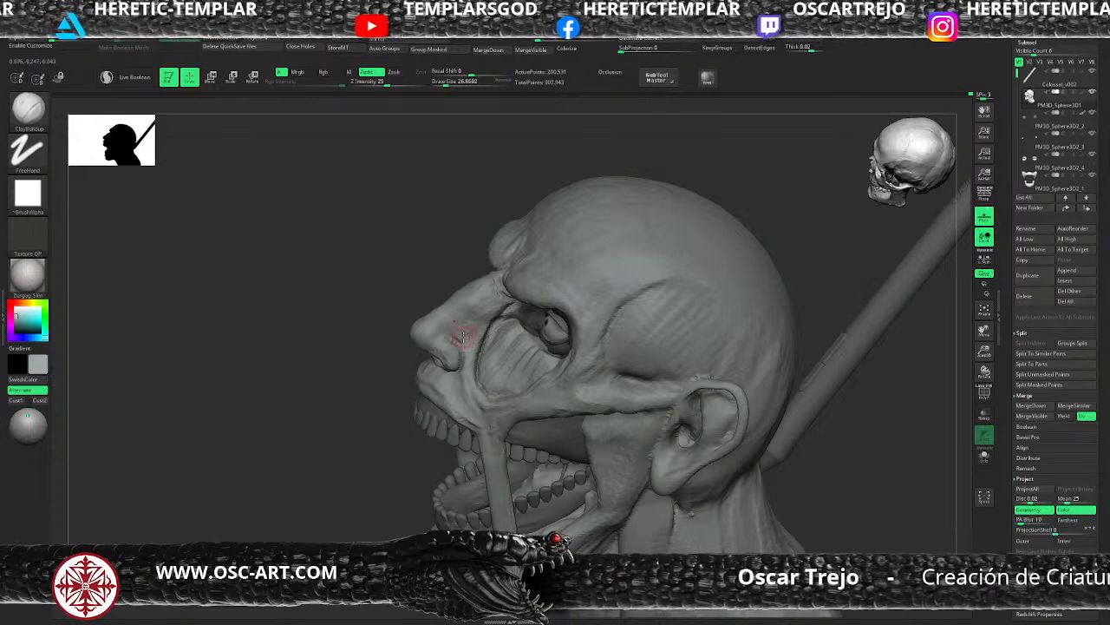
pyautogui.moveTo(463, 330); pyautogui.dragTo(491, 316)
# Carve the creases beside the nose bridge and at the inner end of the brow with DamStandard
pyautogui.press('b')
pyautogui.press('d')
pyautogui.press('s')
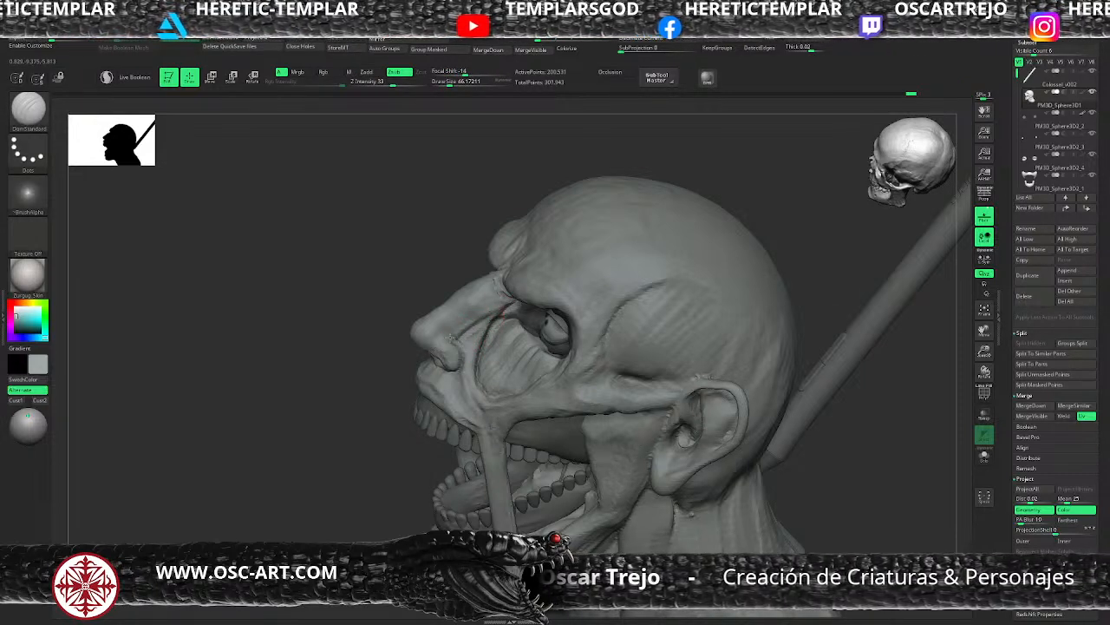
pyautogui.moveTo(374, 429)
pyautogui.mouseDown()
pyautogui.moveTo(347, 428)
pyautogui.moveTo(540, 454)
pyautogui.moveTo(531, 486)
pyautogui.mouseUp()
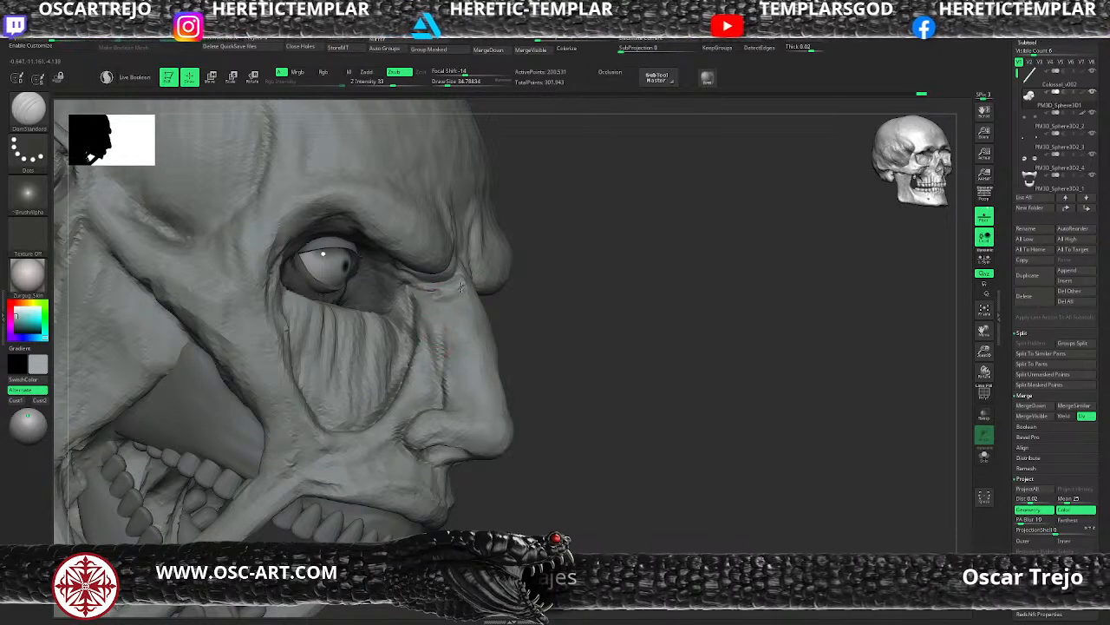
pyautogui.moveTo(524, 288); pyautogui.dragTo(472, 288)
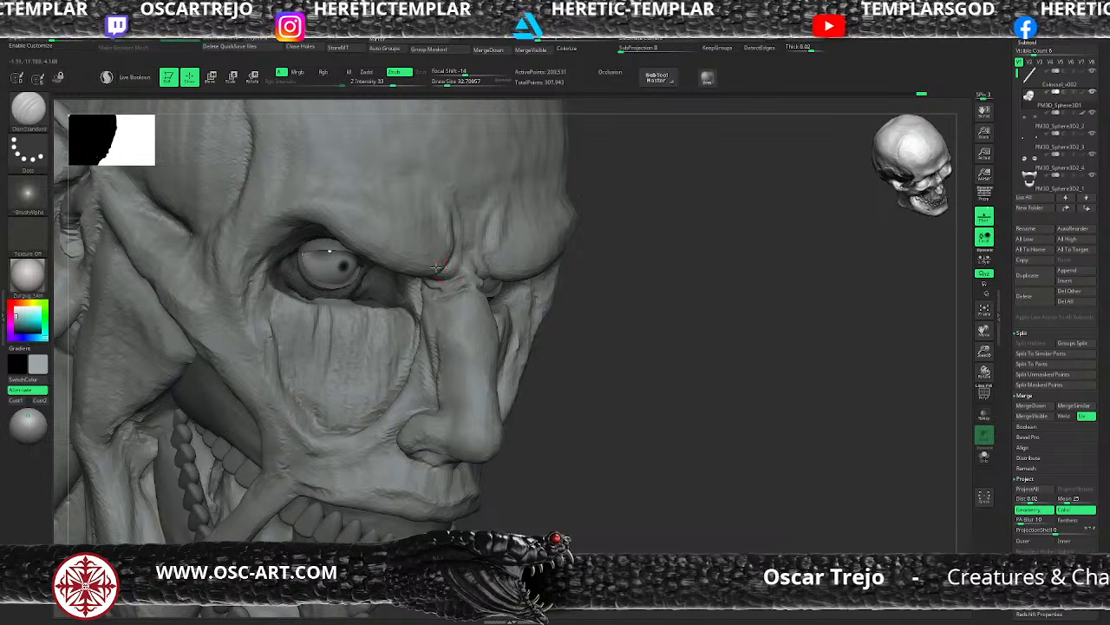
pyautogui.moveTo(573, 339)
pyautogui.keyDown('alt'); pyautogui.mouseDown()
pyautogui.moveTo(513, 303)
pyautogui.moveTo(508, 277)
pyautogui.mouseUp(); pyautogui.keyUp('alt')
pyautogui.moveTo(612, 300); pyautogui.dragTo(477, 303)
pyautogui.moveTo(354, 414)
pyautogui.mouseDown()
pyautogui.moveTo(348, 402)
pyautogui.moveTo(394, 477)
pyautogui.mouseUp()
pyautogui.press(']')
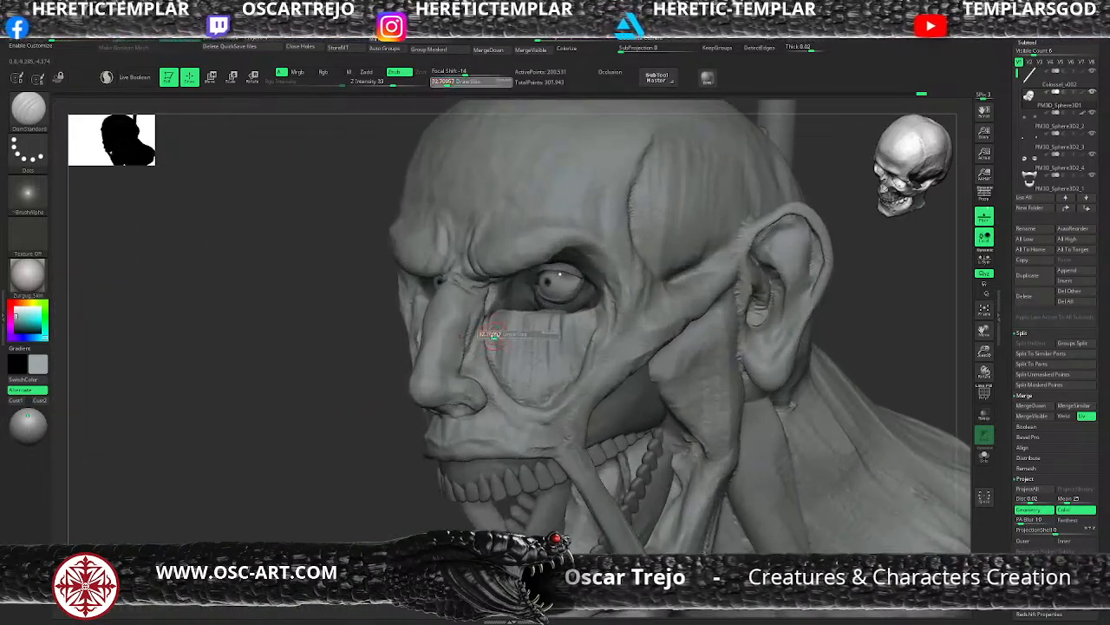
# Select the eyelids subtool and adjust the lids' inner corner against the eyeball with the Move brush
pyautogui.moveTo(300, 465)
pyautogui.mouseDown()
pyautogui.moveTo(341, 461)
pyautogui.moveTo(311, 473)
pyautogui.moveTo(323, 476)
pyautogui.moveTo(308, 457)
pyautogui.moveTo(327, 483)
pyautogui.moveTo(339, 405)
pyautogui.moveTo(505, 276)
pyautogui.mouseUp()
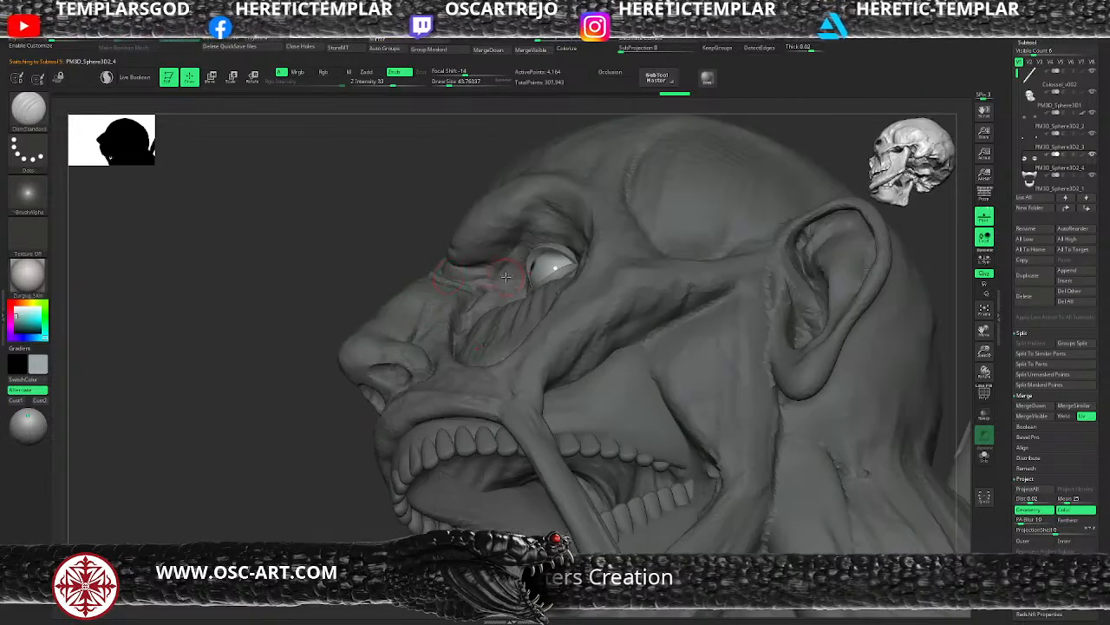
pyautogui.press('b')
pyautogui.press('m')
pyautogui.press('t')
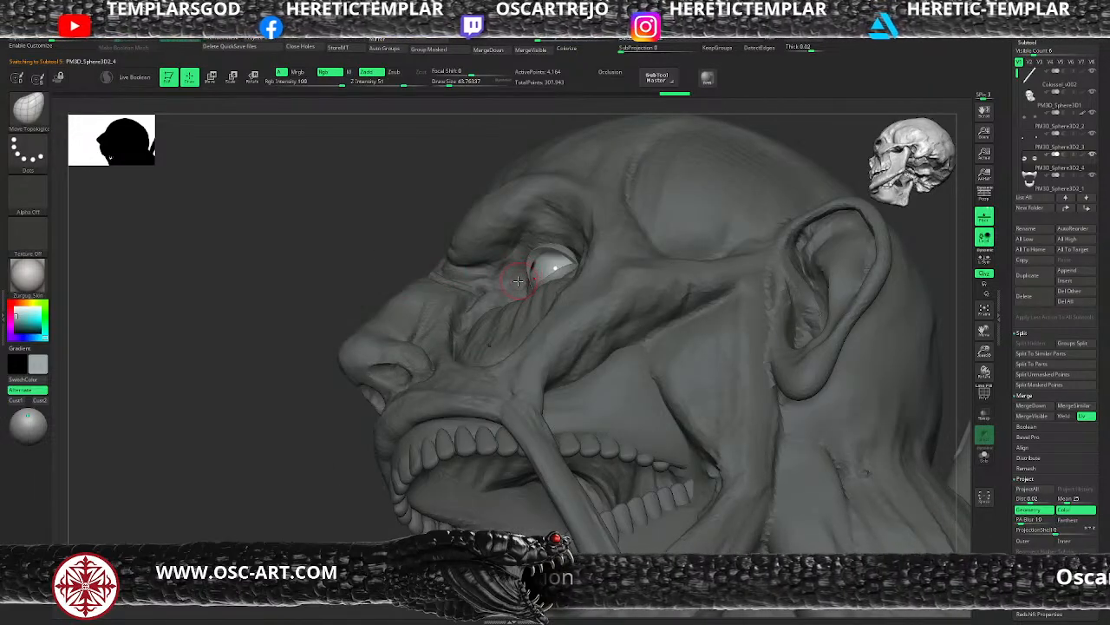
pyautogui.press('b')
pyautogui.press('m')
pyautogui.press('v')
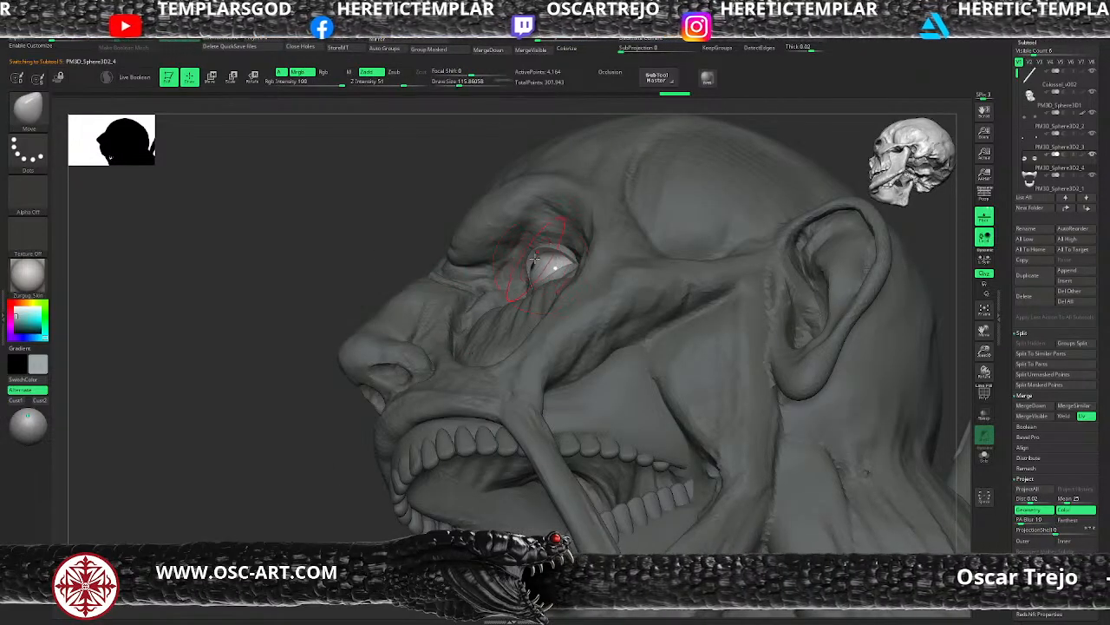
pyautogui.press('[')
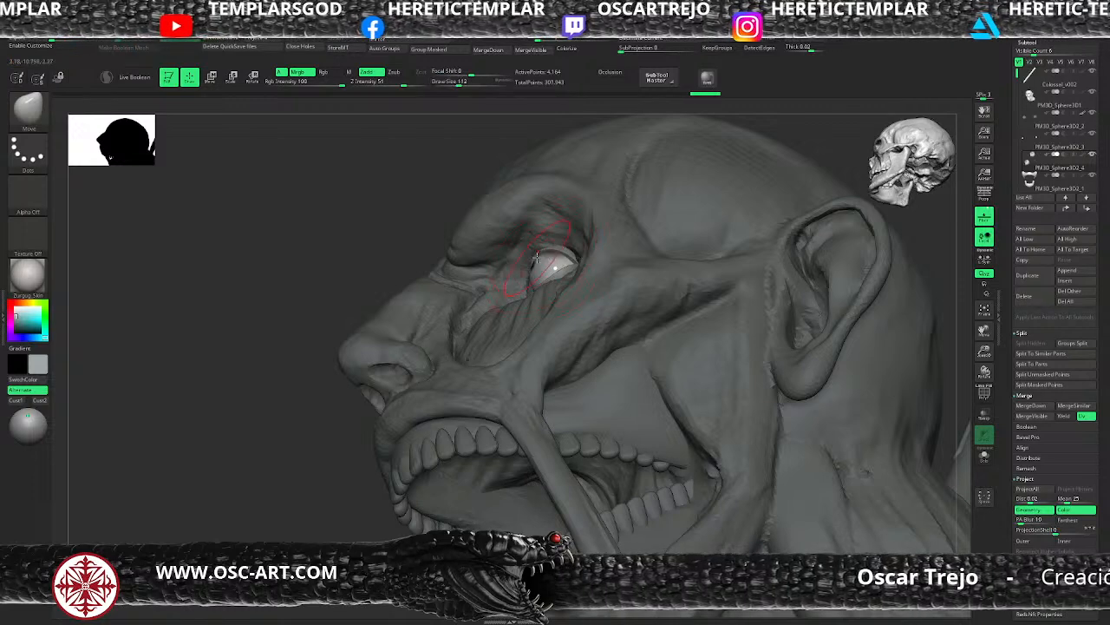
pyautogui.moveTo(289, 449)
pyautogui.mouseDown()
pyautogui.moveTo(312, 464)
pyautogui.moveTo(668, 251)
pyautogui.mouseUp()
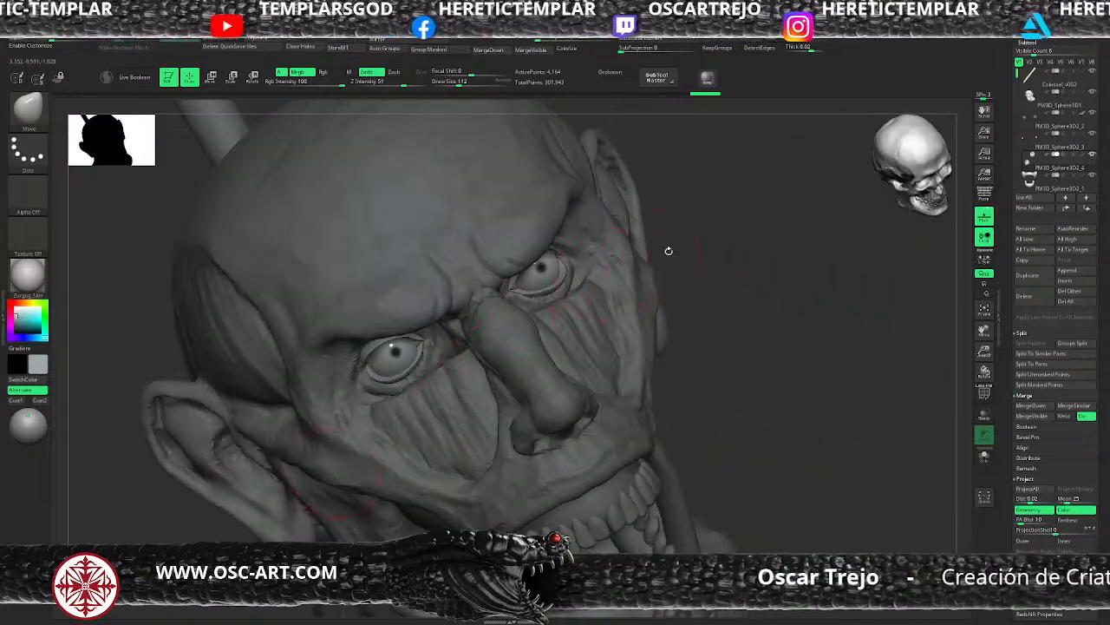
# Reshape the lower eyelid rim and its corners around the eyeball with the Move Topological brush
pyautogui.press('b')
pyautogui.press('m')
pyautogui.press('t')
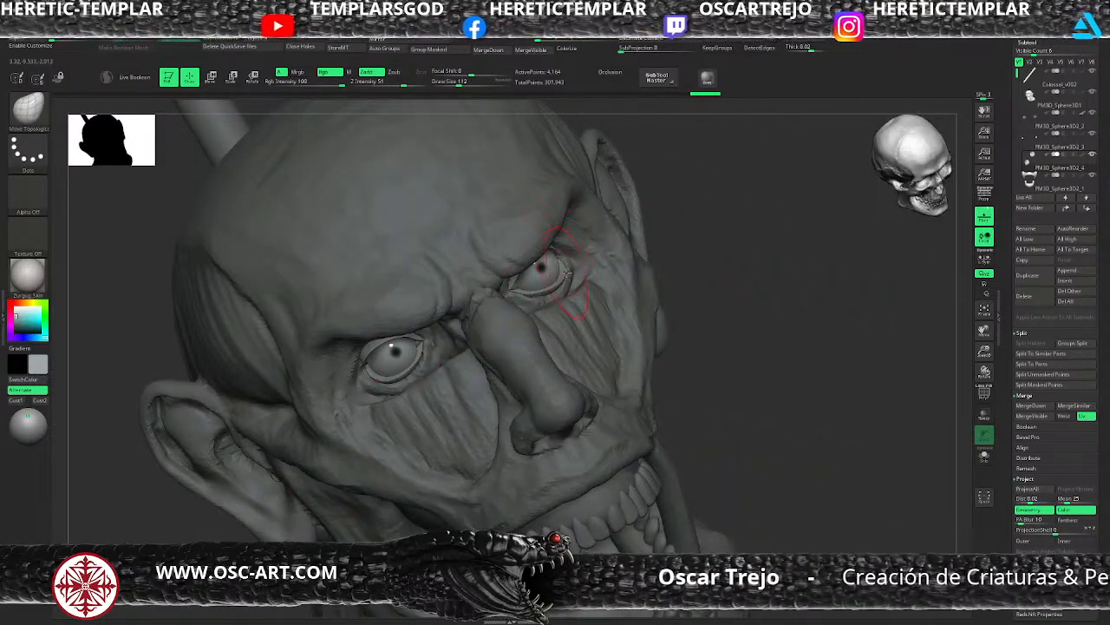
pyautogui.press('s')
pyautogui.moveTo(566, 274); pyautogui.dragTo(532, 296)
pyautogui.press('[')
pyautogui.press('s')
pyautogui.moveTo(536, 295); pyautogui.dragTo(519, 291)
pyautogui.press('s')
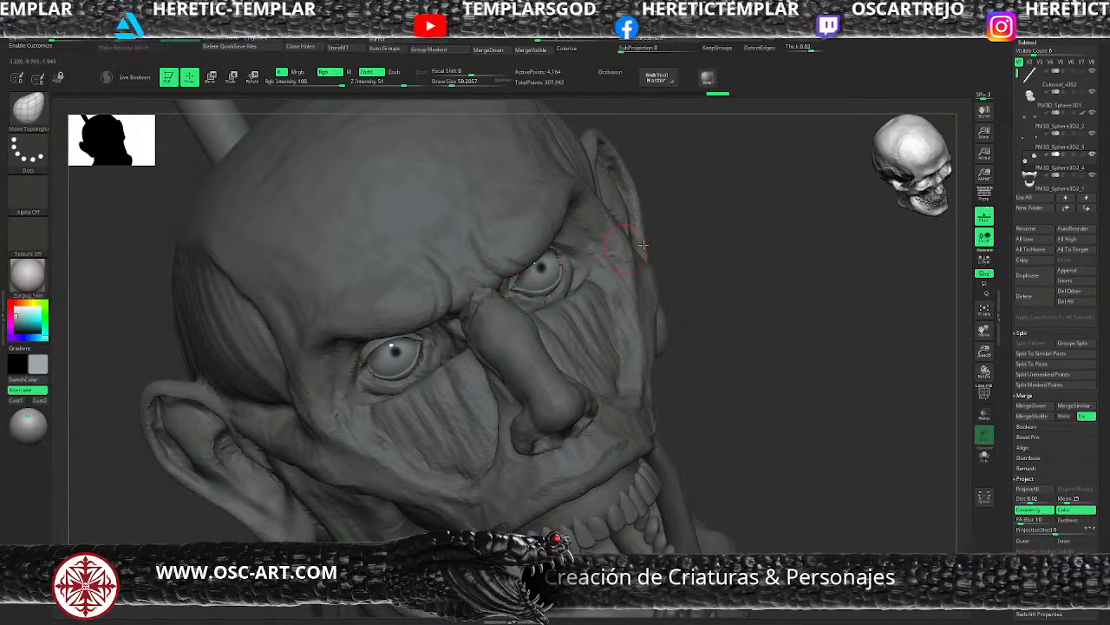
pyautogui.moveTo(642, 246); pyautogui.dragTo(522, 290)
pyautogui.moveTo(317, 446)
pyautogui.mouseDown()
pyautogui.moveTo(548, 258)
pyautogui.moveTo(544, 249)
pyautogui.moveTo(516, 303)
pyautogui.mouseUp()
pyautogui.hotkey('ctrl', 'z')
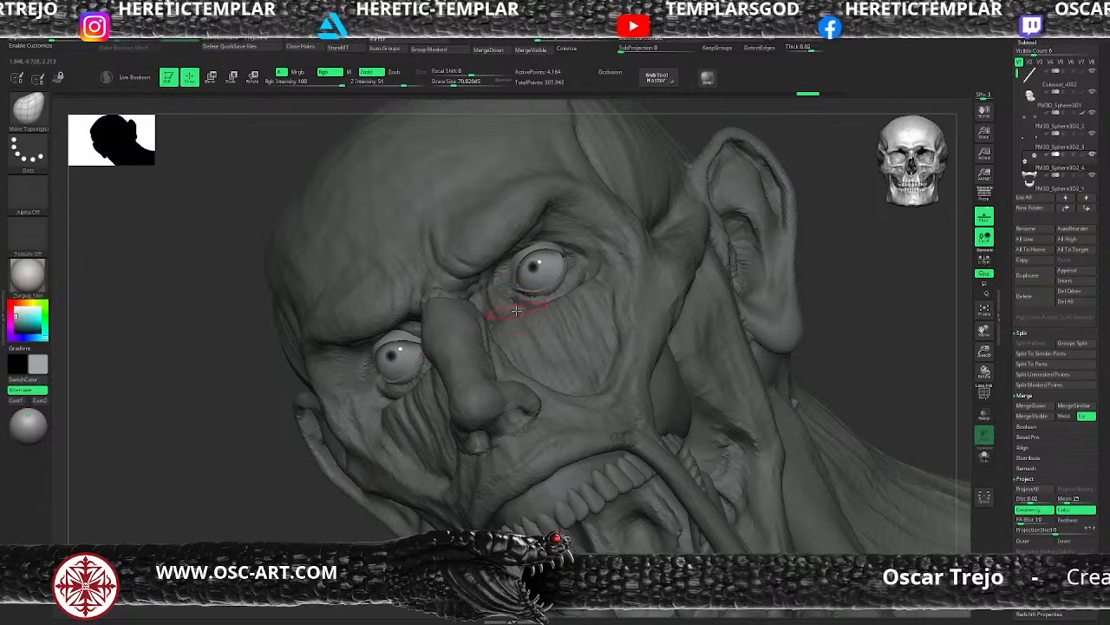
# Check the eyelid mesh in wireframe and try subdividing it
pyautogui.hotkey('shift', 'f')
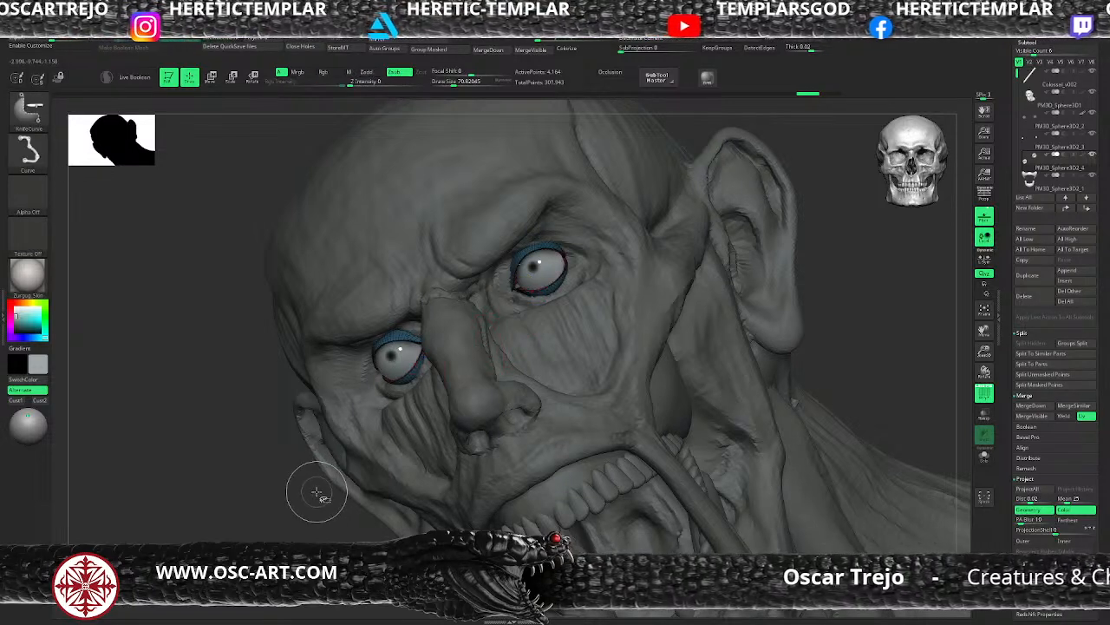
pyautogui.hotkey('ctrl', 'd')
pyautogui.hotkey('ctrl', 'z')
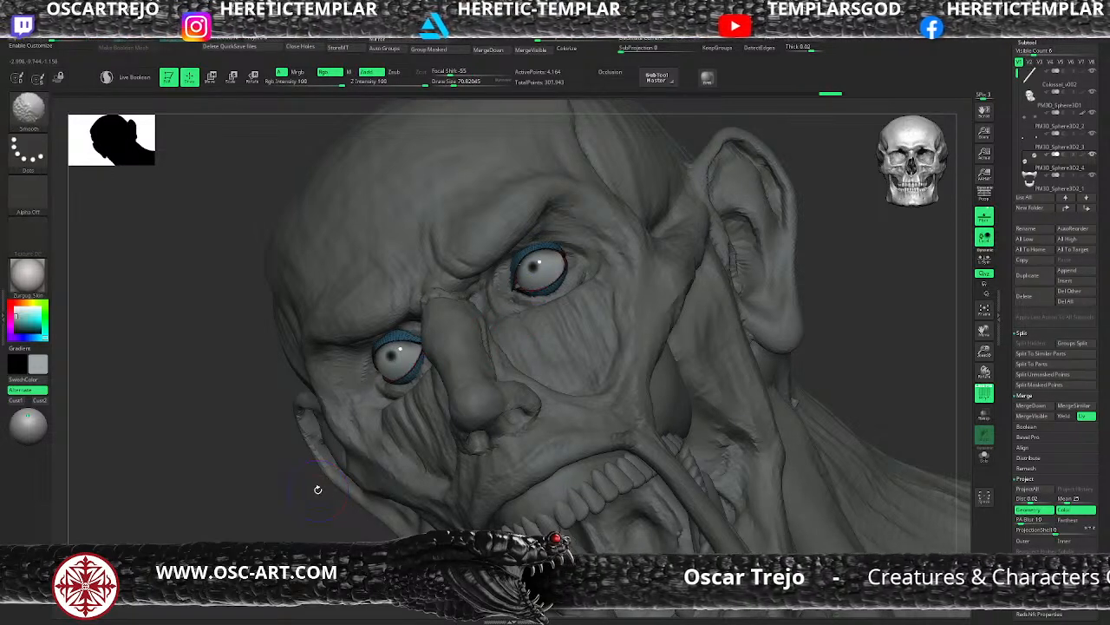
pyautogui.hotkey('shift', 'f')
# Select the masked head subtool and build up the unmasked eye socket above the inner eye corner with ClayBuildup
pyautogui.keyDown('shift'); pyautogui.moveTo(322, 496); pyautogui.dragTo(339, 469); pyautogui.keyUp('shift')
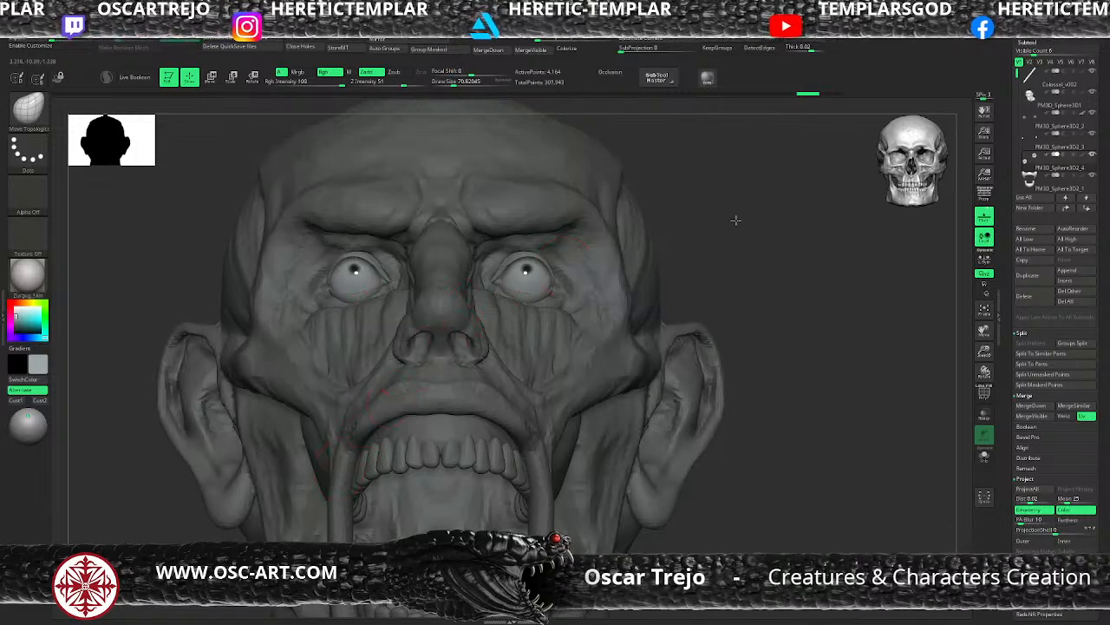
pyautogui.press('f')
pyautogui.moveTo(629, 216)
pyautogui.mouseDown()
pyautogui.moveTo(654, 213)
pyautogui.moveTo(669, 243)
pyautogui.moveTo(647, 291)
pyautogui.mouseUp()
pyautogui.press('b')
pyautogui.press('s')
pyautogui.press('t')
pyautogui.press('s')
pyautogui.moveTo(514, 250); pyautogui.dragTo(503, 250)
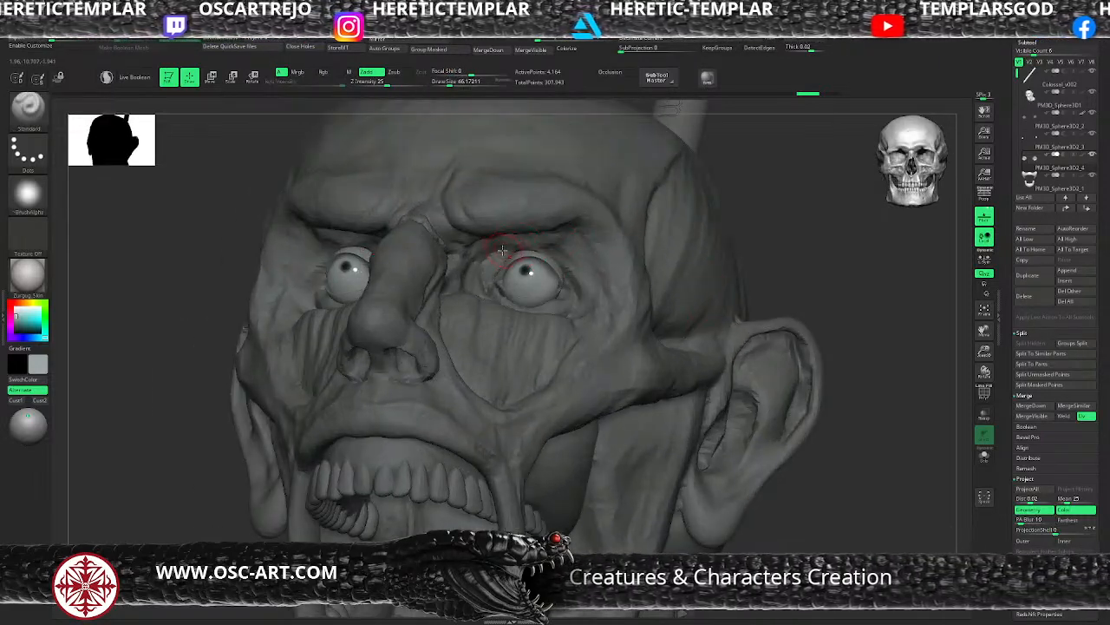
pyautogui.press('b')
pyautogui.press('c')
pyautogui.press('b')
pyautogui.keyDown('alt'); pyautogui.click(516, 253); pyautogui.keyUp('alt')
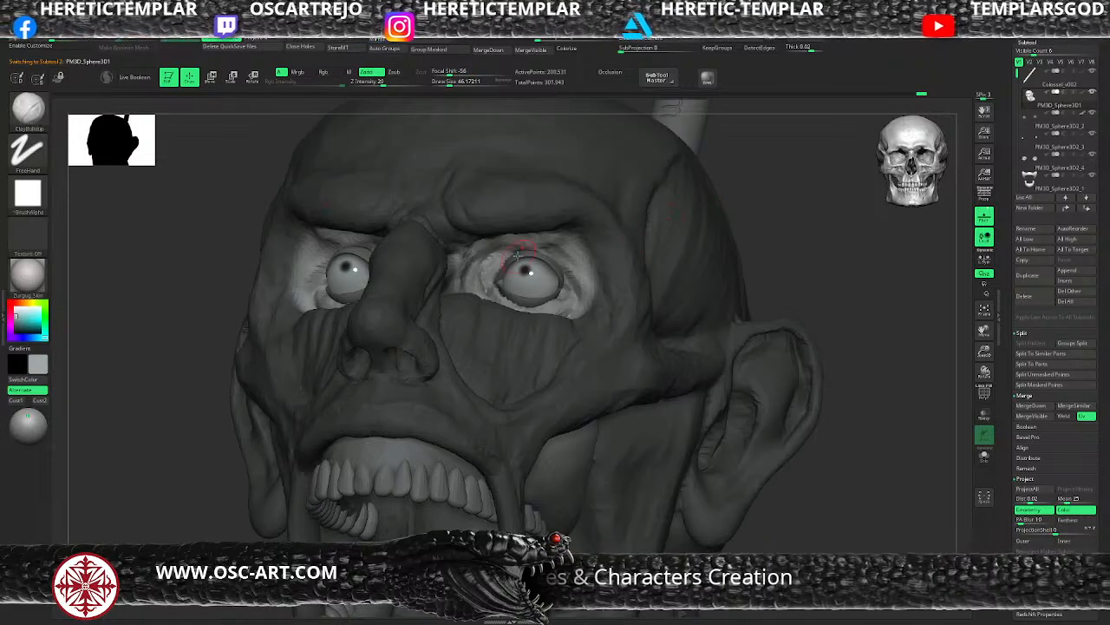
pyautogui.press('s')
pyautogui.moveTo(517, 254); pyautogui.dragTo(495, 254)
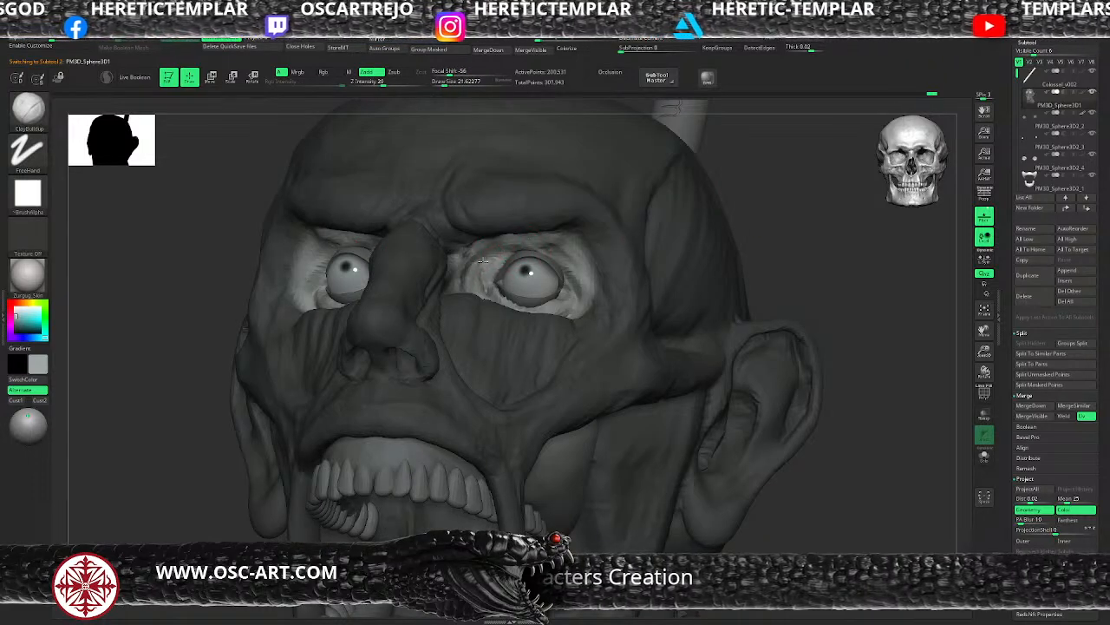
pyautogui.press('s')
pyautogui.moveTo(527, 245)
pyautogui.mouseDown()
pyautogui.moveTo(564, 247)
pyautogui.moveTo(512, 248)
pyautogui.mouseUp()
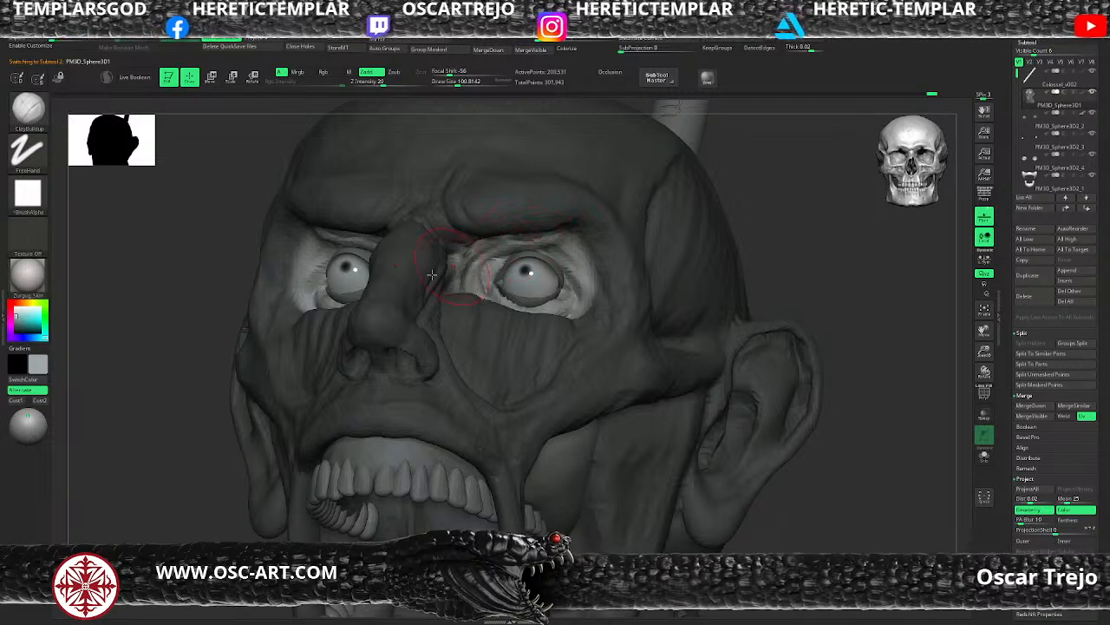
# Clear the head's mask and adjust the form around the eye socket and brow with the Move brush
pyautogui.moveTo(208, 408)
pyautogui.keyDown('ctrl'); pyautogui.mouseDown()
pyautogui.moveTo(218, 422)
pyautogui.moveTo(287, 332)
pyautogui.mouseUp(); pyautogui.keyUp('ctrl')
pyautogui.press('b')
pyautogui.press('m')
pyautogui.press('v')
pyautogui.press('s')
pyautogui.moveTo(446, 229); pyautogui.dragTo(492, 227)
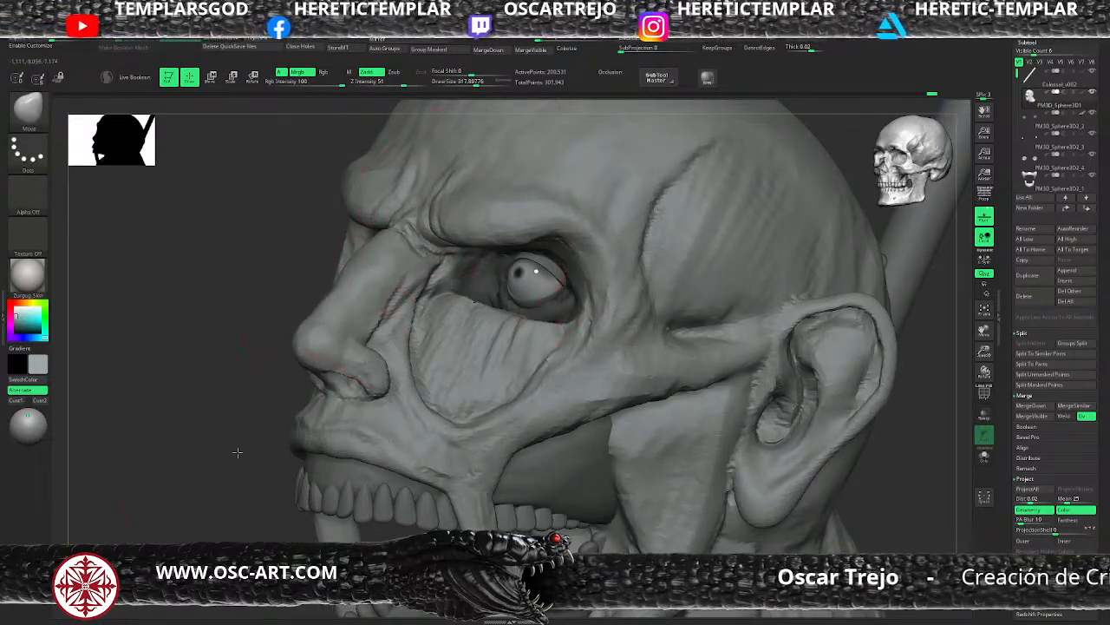
pyautogui.keyDown('alt'); pyautogui.moveTo(214, 397); pyautogui.dragTo(269, 413); pyautogui.keyUp('alt')
pyautogui.moveTo(550, 336)
pyautogui.keyDown('alt'); pyautogui.mouseDown()
pyautogui.moveTo(555, 322)
pyautogui.moveTo(587, 312)
pyautogui.moveTo(620, 378)
pyautogui.mouseUp(); pyautogui.keyUp('alt')
# Adjust the upper edge of the under-eye muscle beside the nose with the Move brush
pyautogui.press('s')
pyautogui.moveTo(440, 292); pyautogui.dragTo(426, 264)
pyautogui.press('s')
pyautogui.hotkey('ctrl', 'z')
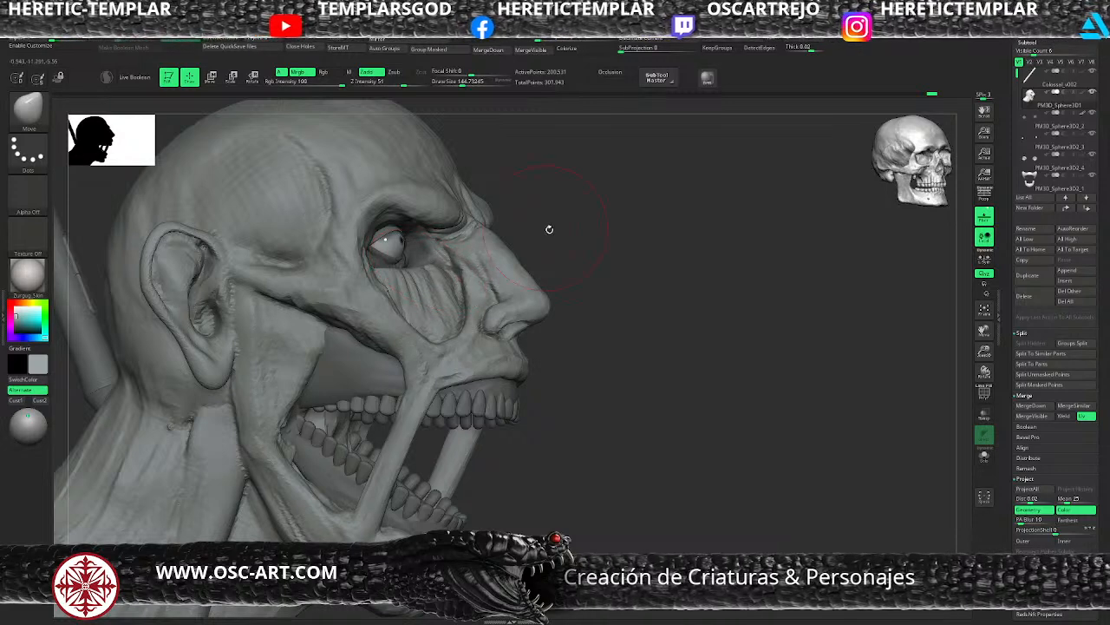
pyautogui.moveTo(549, 229); pyautogui.dragTo(552, 234)
pyautogui.moveTo(430, 270); pyautogui.dragTo(422, 272)
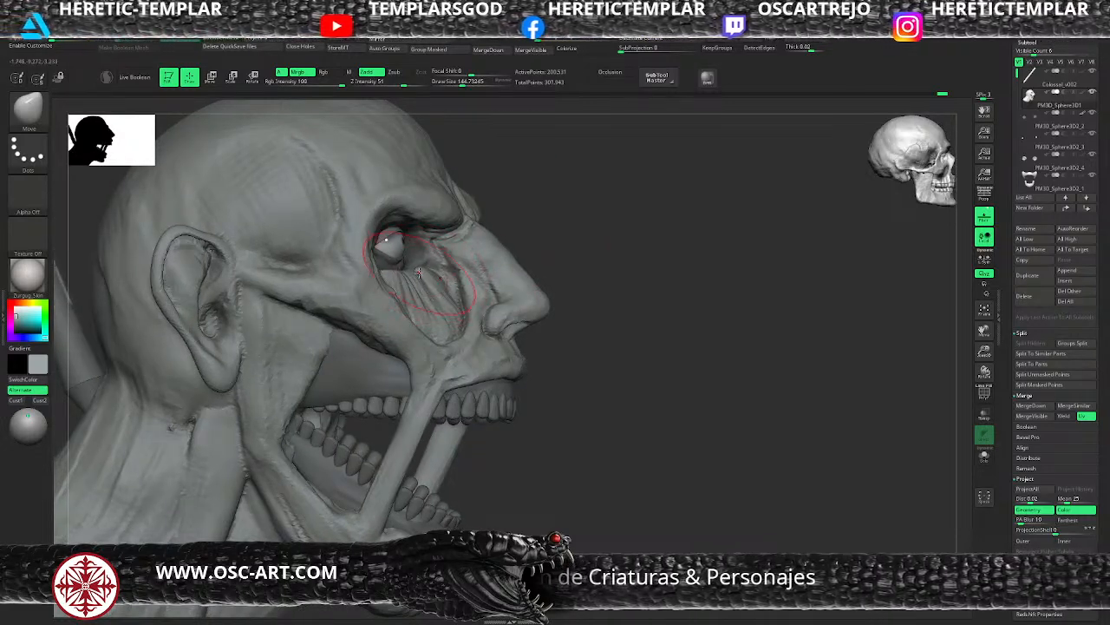
pyautogui.moveTo(544, 225); pyautogui.dragTo(559, 248)
pyautogui.press('s')
pyautogui.moveTo(437, 275)
pyautogui.mouseDown()
pyautogui.moveTo(425, 262)
pyautogui.moveTo(402, 301)
pyautogui.mouseUp()
pyautogui.press('s')
# Build up the outer part of the eye socket below the brow with ClayBuildup
pyautogui.press('b')
pyautogui.press('c')
pyautogui.press('b')
pyautogui.moveTo(694, 269); pyautogui.dragTo(586, 245)
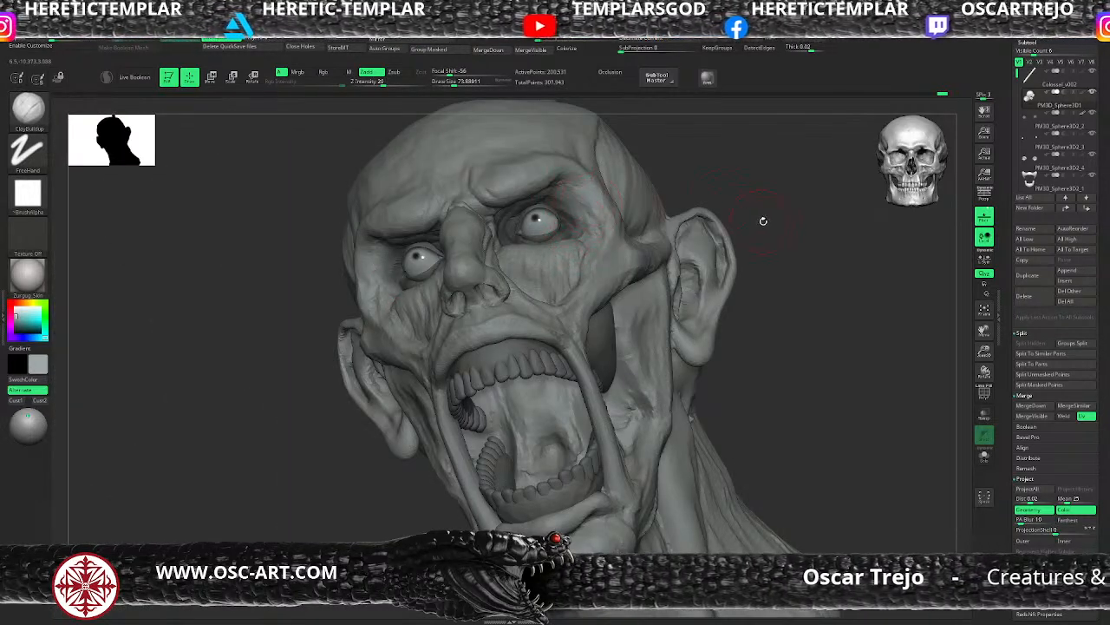
pyautogui.moveTo(761, 220)
pyautogui.mouseDown()
pyautogui.moveTo(796, 220)
pyautogui.moveTo(746, 205)
pyautogui.moveTo(740, 222)
pyautogui.mouseUp()
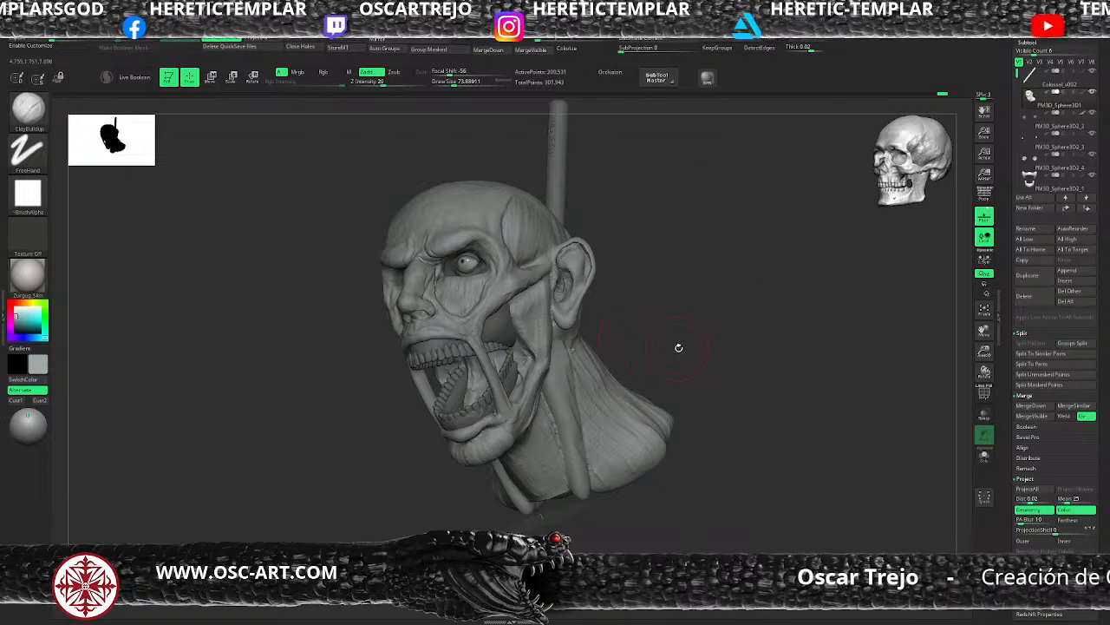
pyautogui.keyDown('shift'); pyautogui.moveTo(679, 348); pyautogui.dragTo(669, 386); pyautogui.keyUp('shift')
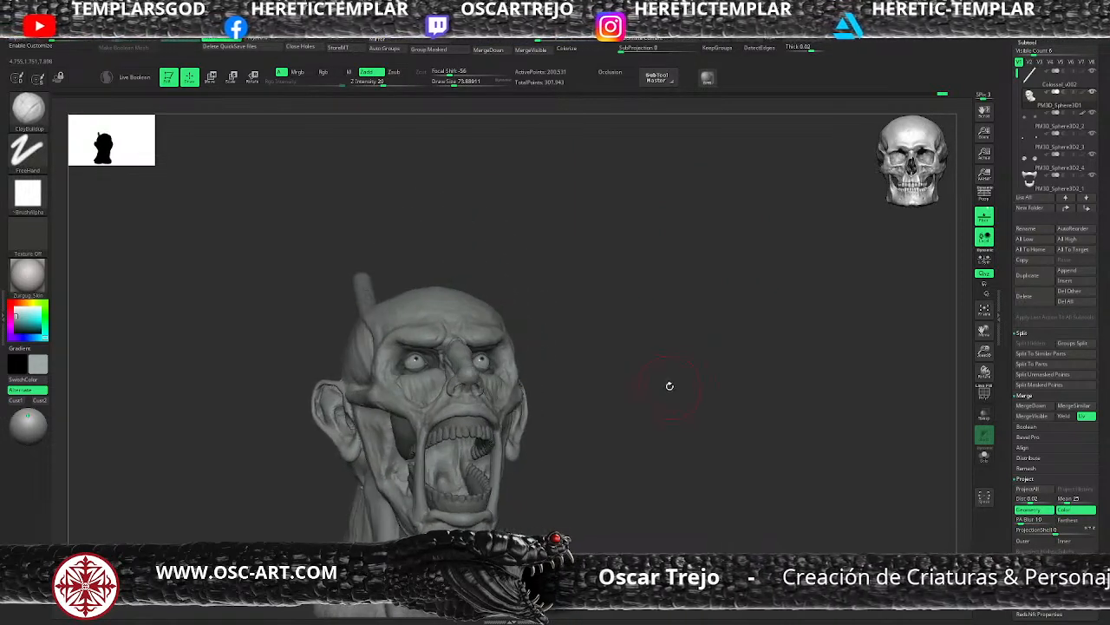
# Build up the front edge of the under-eye muscle with ClayBuildup and smooth the nostril wing
pyautogui.moveTo(666, 330); pyautogui.dragTo(705, 371)
pyautogui.press('s')
pyautogui.moveTo(481, 349); pyautogui.dragTo(504, 371)
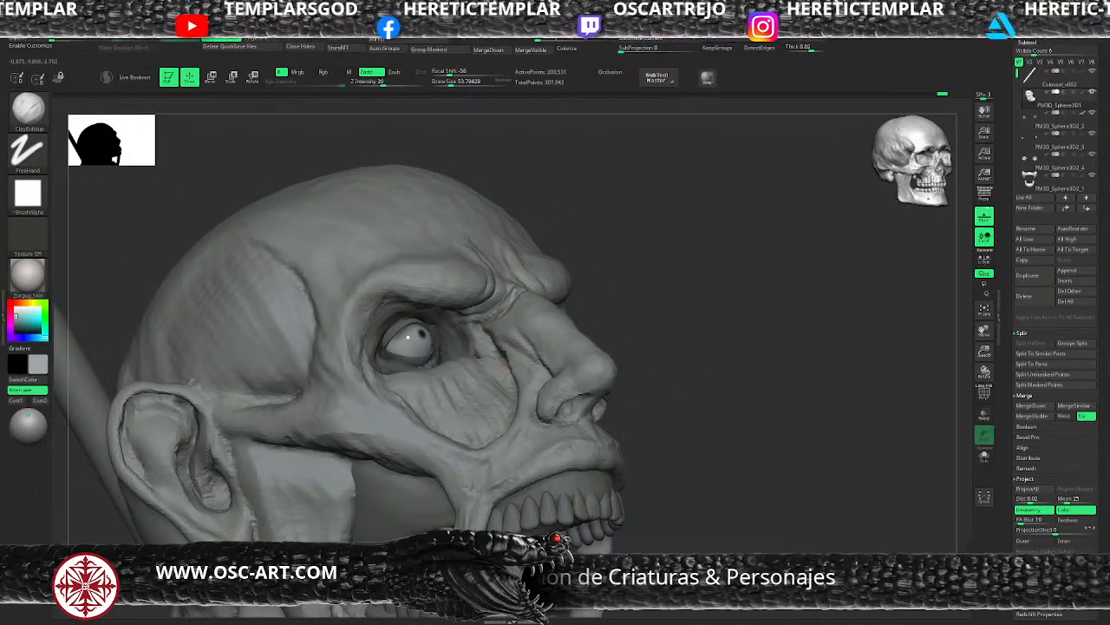
pyautogui.press('shift')
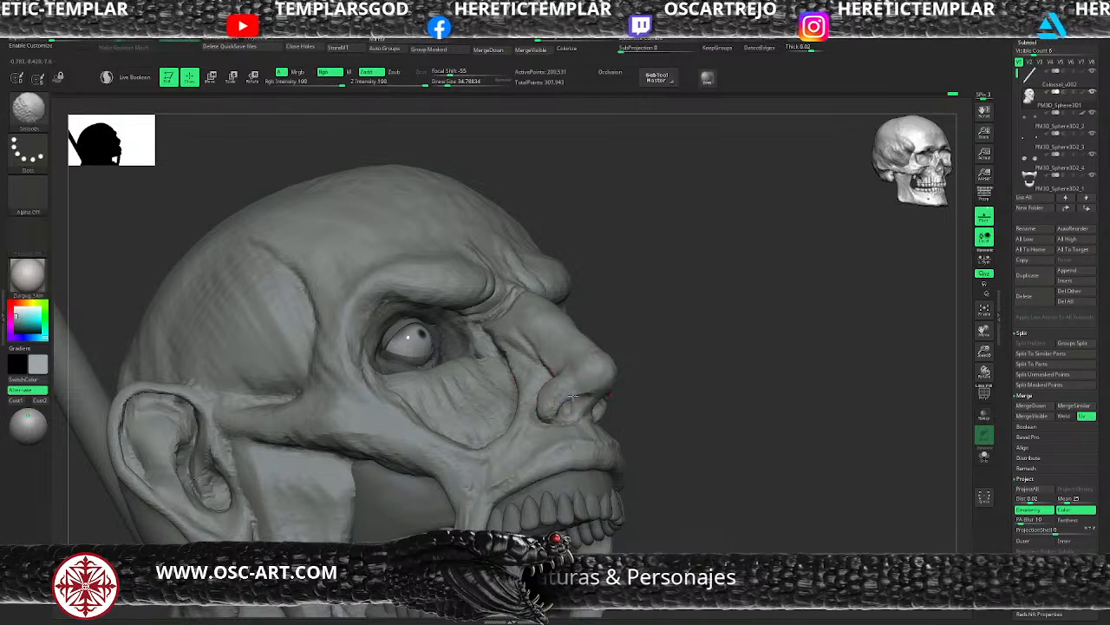
pyautogui.moveTo(565, 399)
pyautogui.keyDown('shift'); pyautogui.mouseDown()
pyautogui.moveTo(560, 410)
pyautogui.moveTo(548, 397)
pyautogui.moveTo(555, 404)
pyautogui.mouseUp(); pyautogui.keyUp('shift')
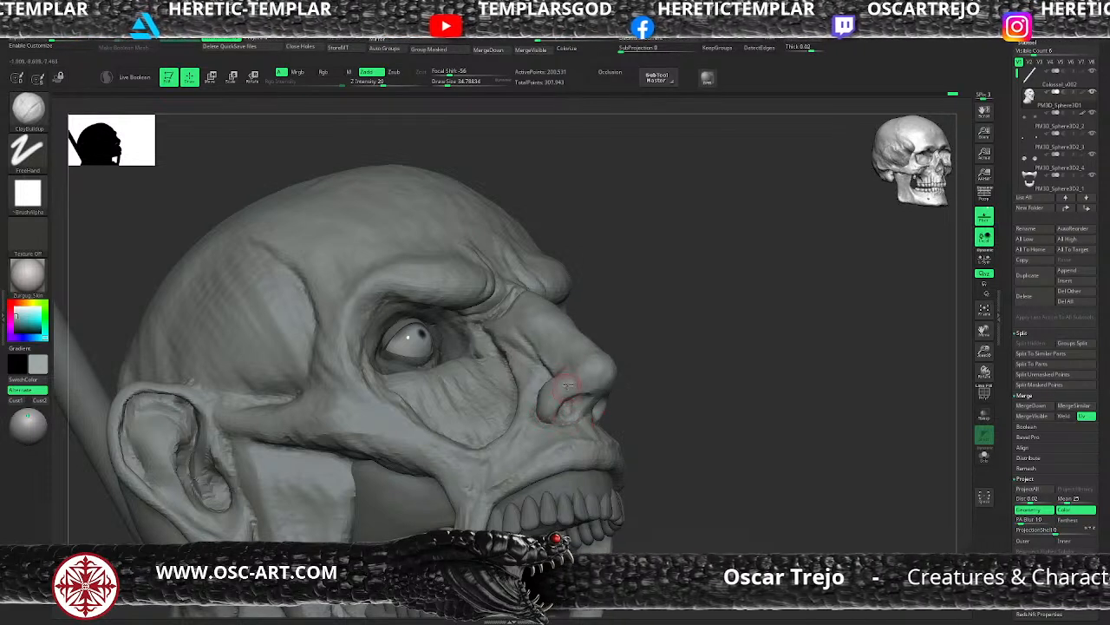
# Reshape the rear contour of the nostril wing with the Move brush
pyautogui.press('b')
pyautogui.press('m')
pyautogui.press('v')
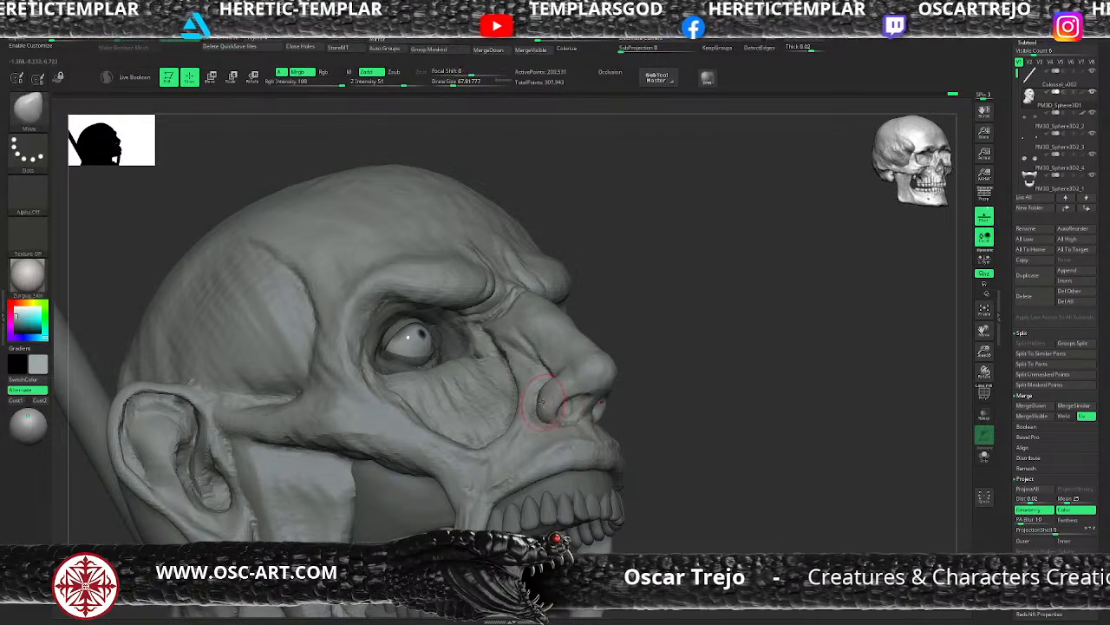
pyautogui.moveTo(542, 402); pyautogui.dragTo(545, 399)
# Carve the crease under the outer end of the brow with DamStandard
pyautogui.moveTo(664, 392)
pyautogui.keyDown('alt'); pyautogui.mouseDown()
pyautogui.moveTo(662, 370)
pyautogui.moveTo(716, 367)
pyautogui.moveTo(644, 347)
pyautogui.moveTo(716, 335)
pyautogui.moveTo(633, 356)
pyautogui.mouseUp(); pyautogui.keyUp('alt')
pyautogui.press('b')
pyautogui.press('d')
pyautogui.press('s')
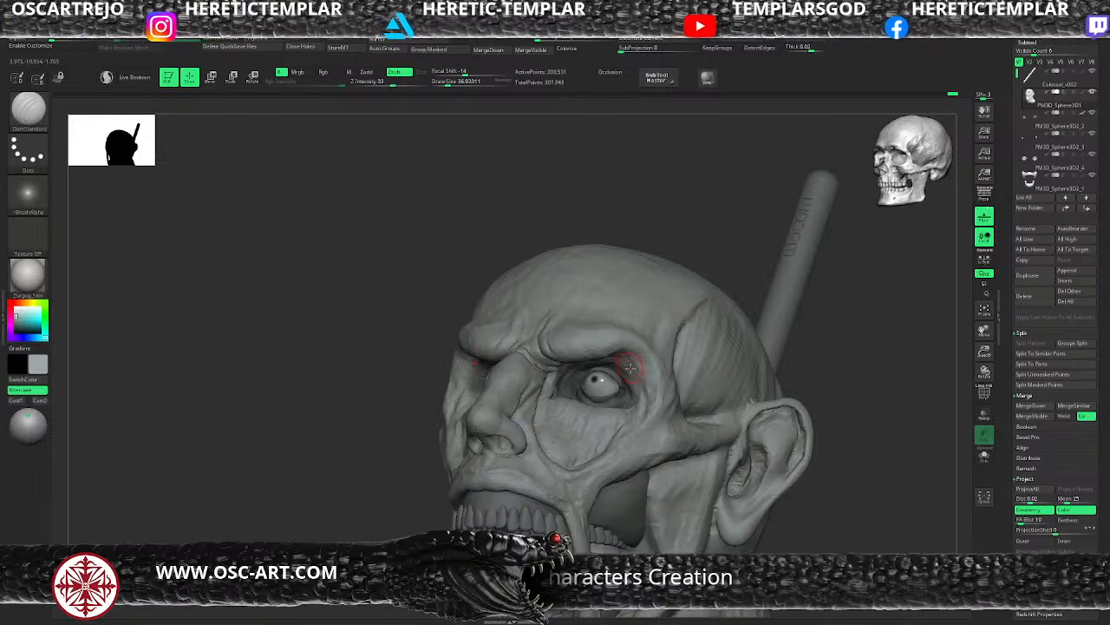
pyautogui.press('s')
pyautogui.click(620, 352)
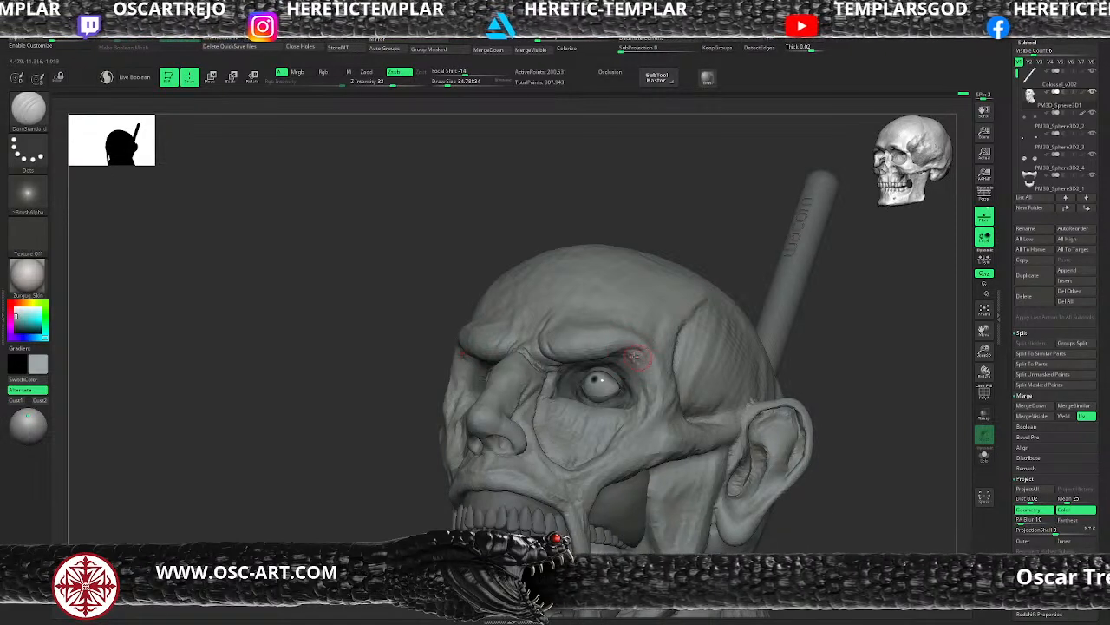
# Adjust the outer lower edge of the under-eye muscle at the cheekbone with the Move brush
pyautogui.press('b')
pyautogui.press('m')
pyautogui.press('v')
pyautogui.press('s')
pyautogui.click(623, 430)
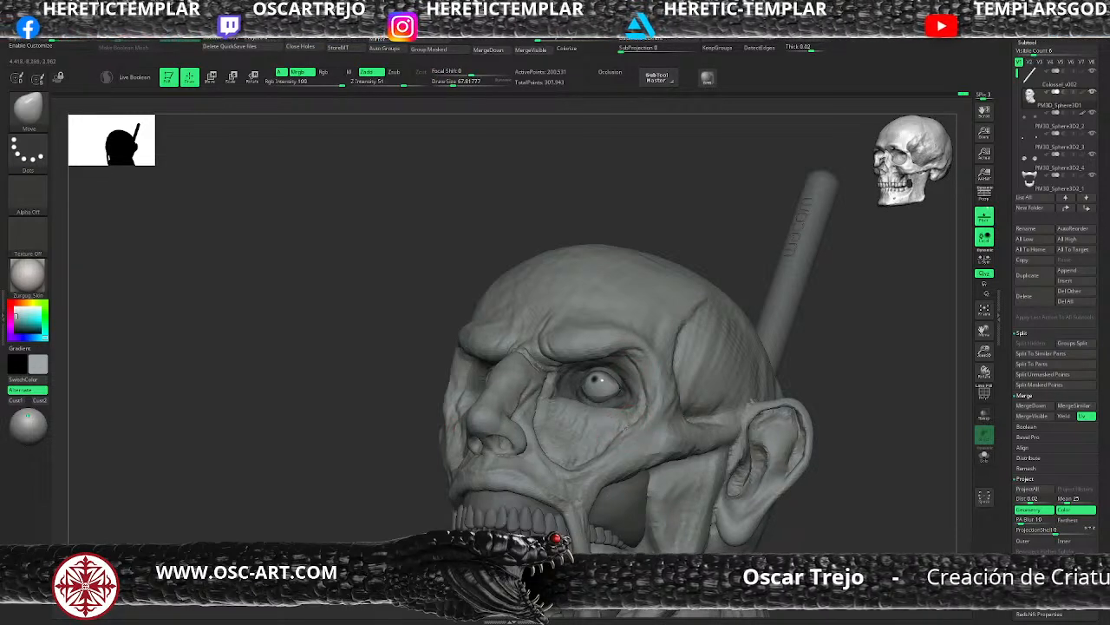
pyautogui.press('s')
pyautogui.click(628, 433)
# Carve the groove along the outer edge of the under-eye muscle down to the cheekbone with DamStandard
pyautogui.press('b')
pyautogui.press('d')
pyautogui.press('s')
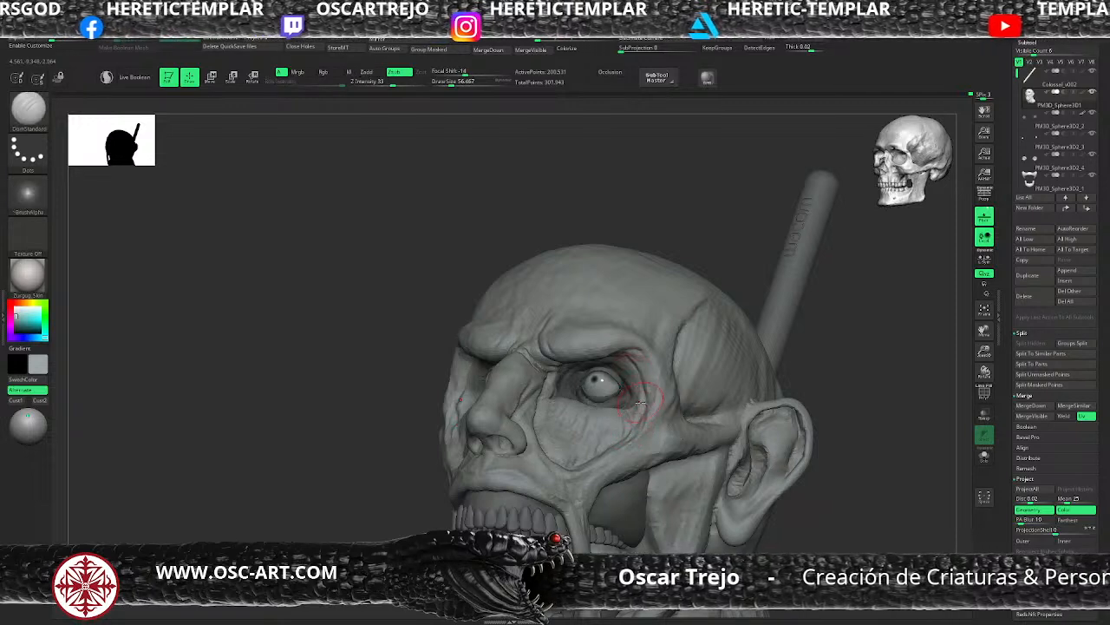
pyautogui.moveTo(644, 407); pyautogui.dragTo(622, 440)
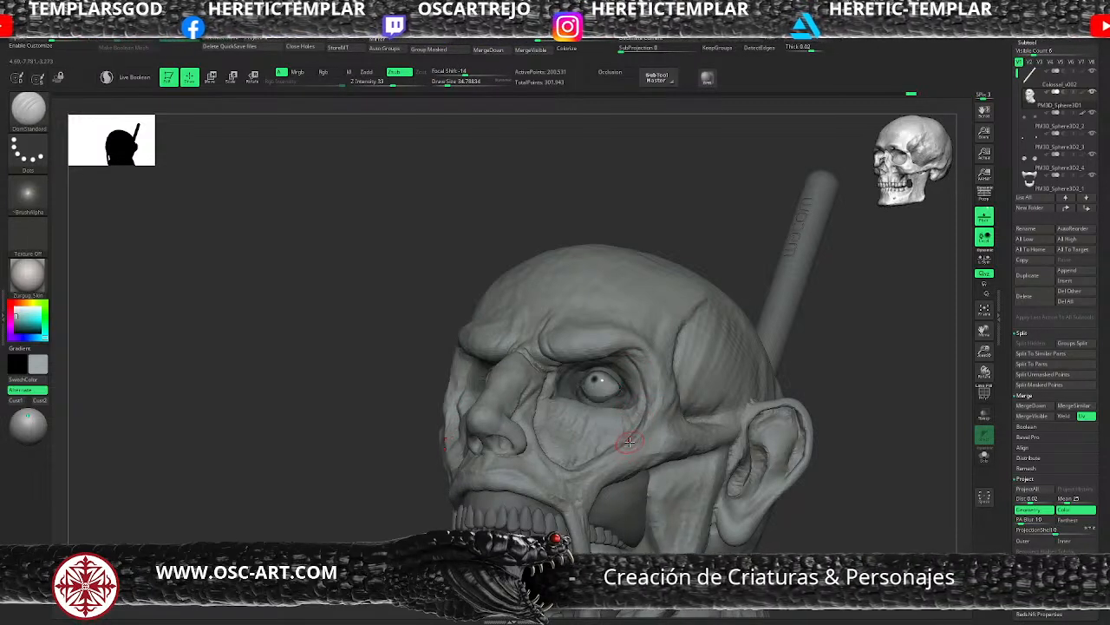
# Refine the muscle at the corner of the mouth below the cheekbone with the Standard and Move brushes
pyautogui.press('b')
pyautogui.press('s')
pyautogui.press('t')
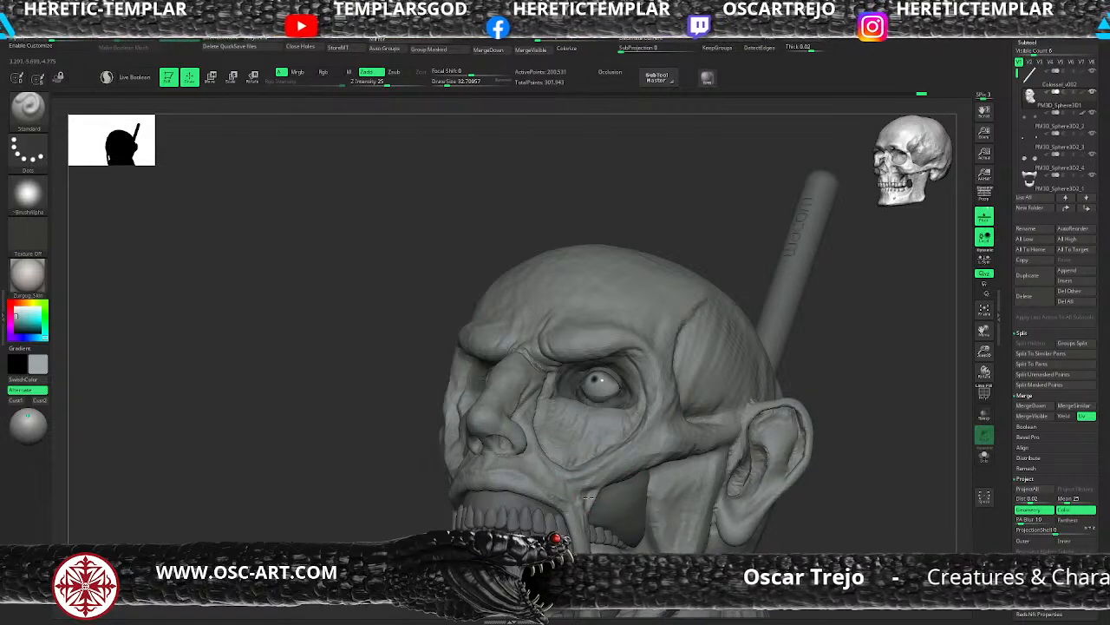
pyautogui.press('b')
pyautogui.press('m')
pyautogui.press('v')
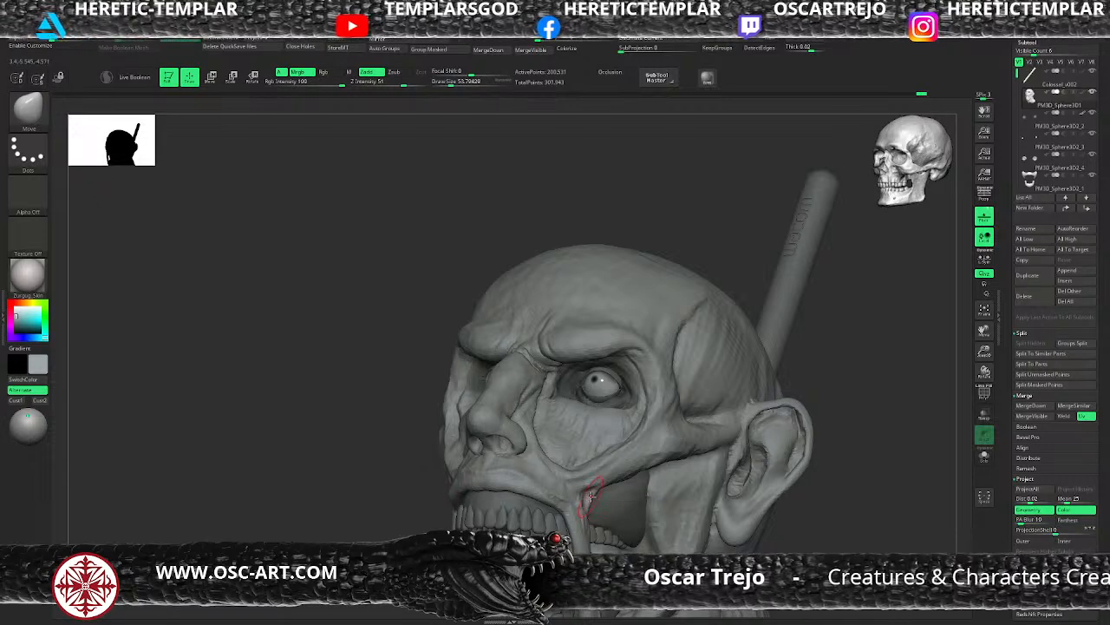
pyautogui.keyDown('alt'); pyautogui.moveTo(382, 525); pyautogui.dragTo(419, 496); pyautogui.keyUp('alt')
pyautogui.keyDown('alt'); pyautogui.moveTo(679, 443); pyautogui.dragTo(725, 519); pyautogui.keyUp('alt')
pyautogui.press('s')
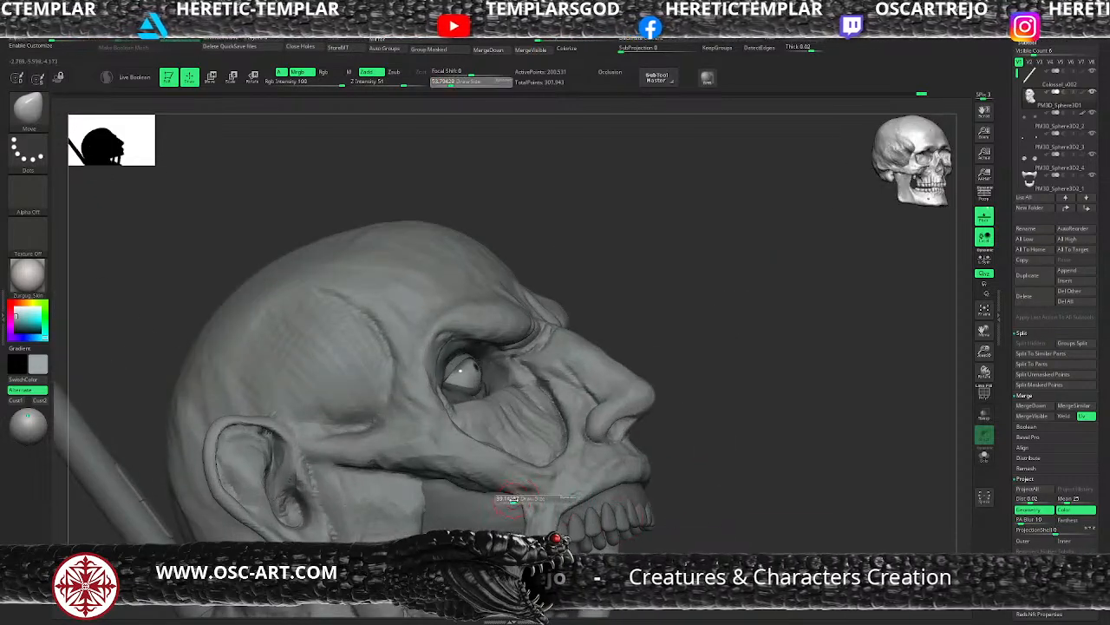
pyautogui.click(511, 499)
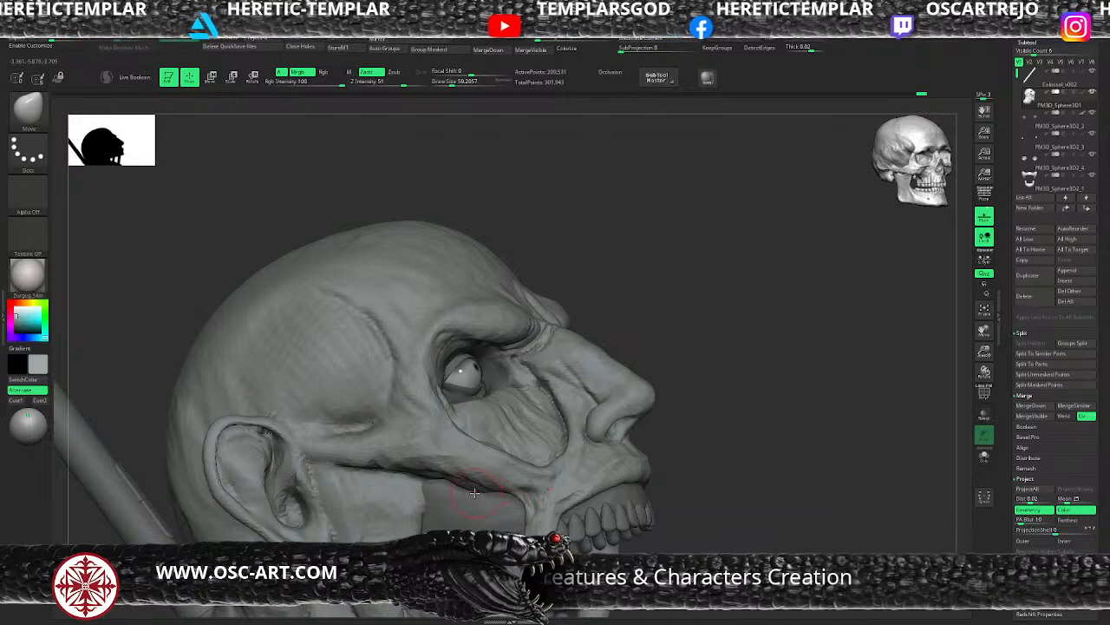
# Sculpt the lower edge of the cheekbone from the ear toward the mouth corner with the Standard and DamStandard brushes
pyautogui.press('b')
pyautogui.press('s')
pyautogui.press('t')
pyautogui.press('s')
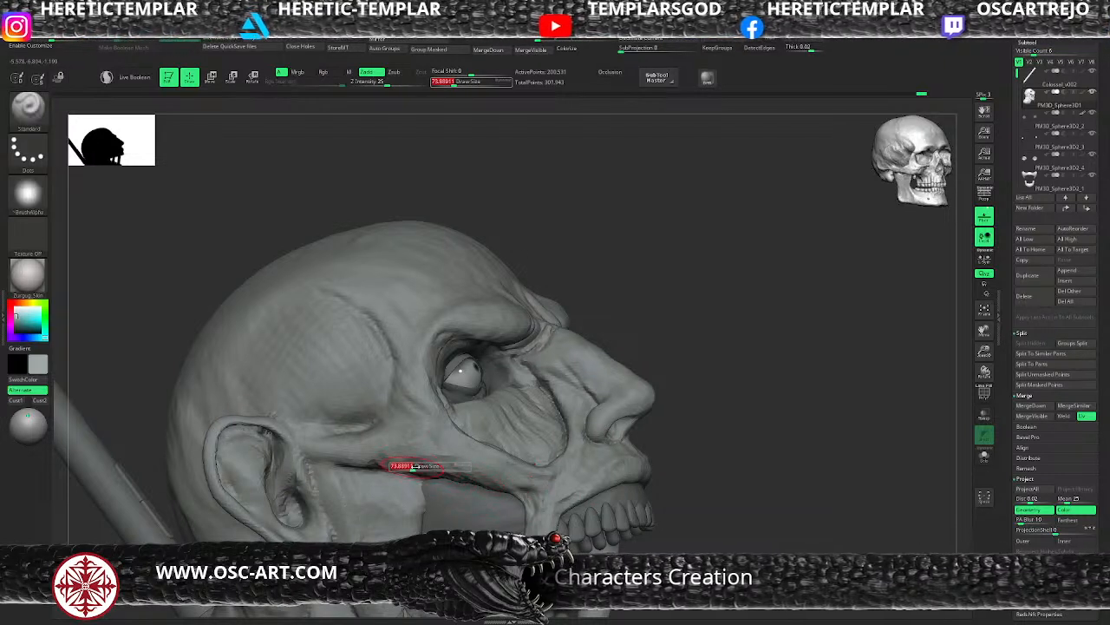
pyautogui.moveTo(324, 461); pyautogui.dragTo(494, 468)
pyautogui.press('b')
pyautogui.press('d')
pyautogui.press('s')
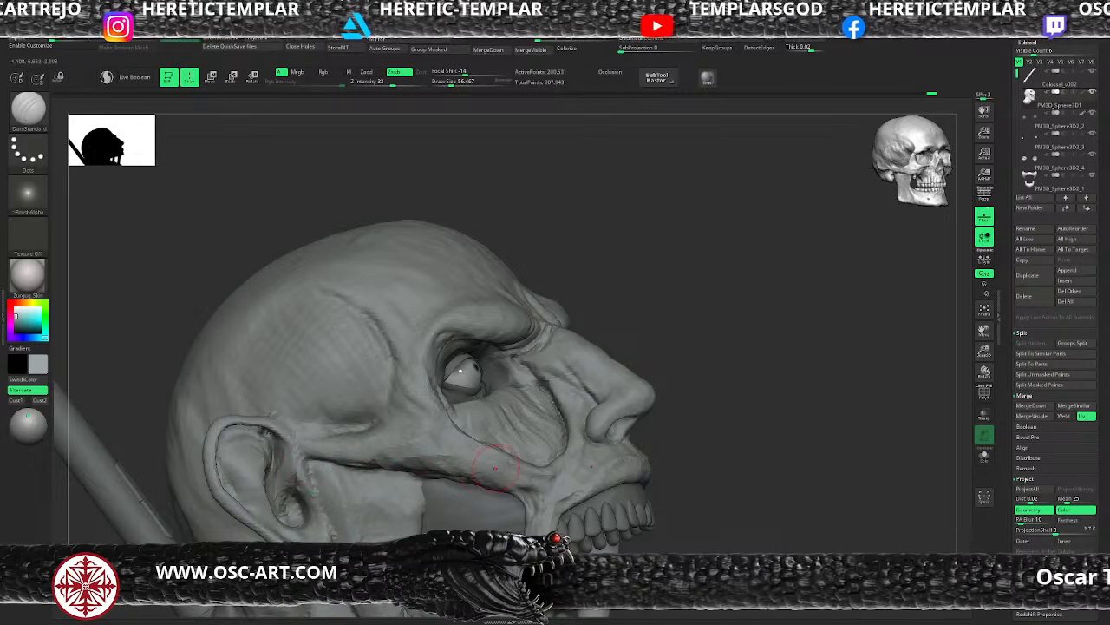
# Refine the volume of the brow above the eye with the Standard brush
pyautogui.press('b')
pyautogui.press('s')
pyautogui.press('t')
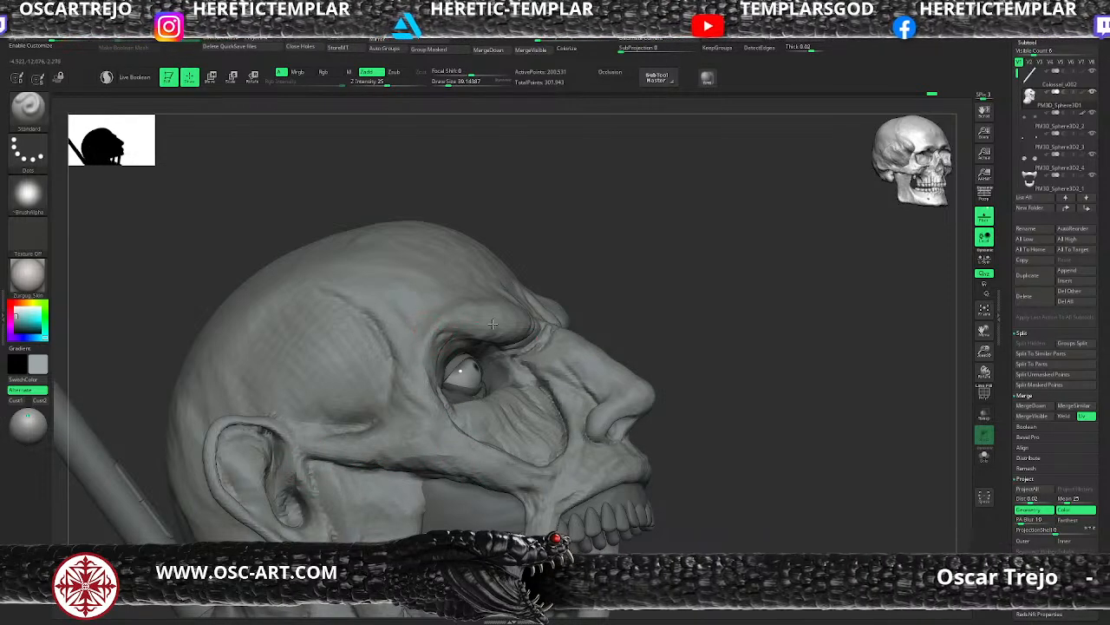
pyautogui.press(']')
pyautogui.press(']')
pyautogui.press(']')
pyautogui.moveTo(659, 290); pyautogui.dragTo(620, 307)
pyautogui.press('[')
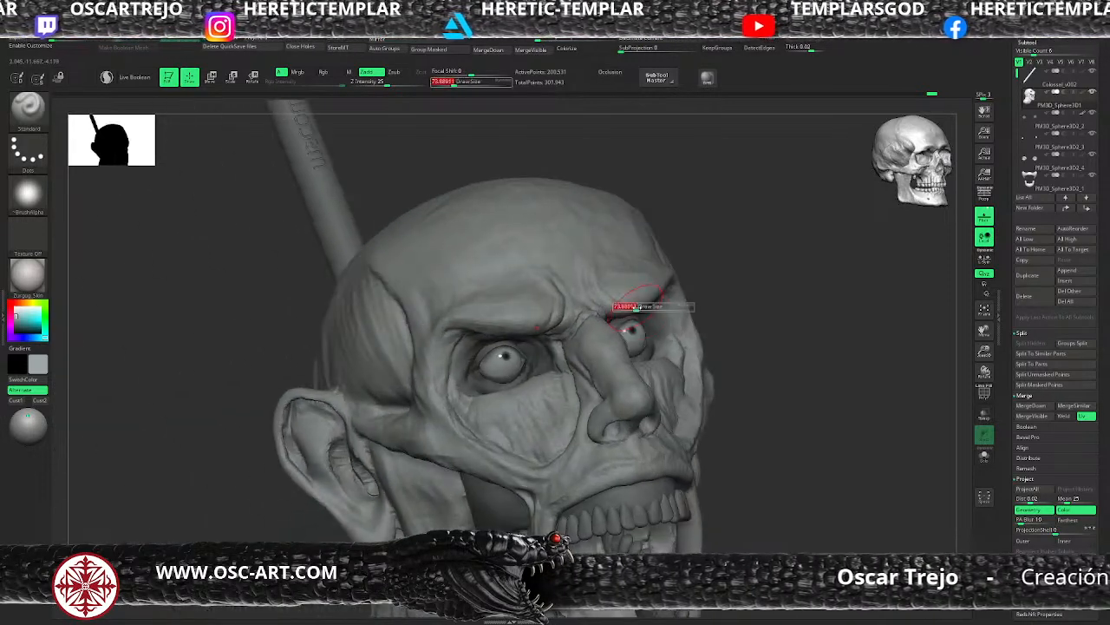
pyautogui.moveTo(776, 272)
pyautogui.keyDown('alt'); pyautogui.mouseDown()
pyautogui.moveTo(671, 258)
pyautogui.moveTo(695, 269)
pyautogui.moveTo(660, 281)
pyautogui.mouseUp(); pyautogui.keyUp('alt')
pyautogui.moveTo(414, 439)
pyautogui.mouseDown()
pyautogui.moveTo(367, 424)
pyautogui.moveTo(406, 474)
pyautogui.moveTo(402, 446)
pyautogui.moveTo(424, 447)
pyautogui.mouseUp()
# Make the gum subtool active and build up the upper gum above the front teeth with ClayBuildup
pyautogui.keyDown('alt'); pyautogui.click(466, 406); pyautogui.keyUp('alt')
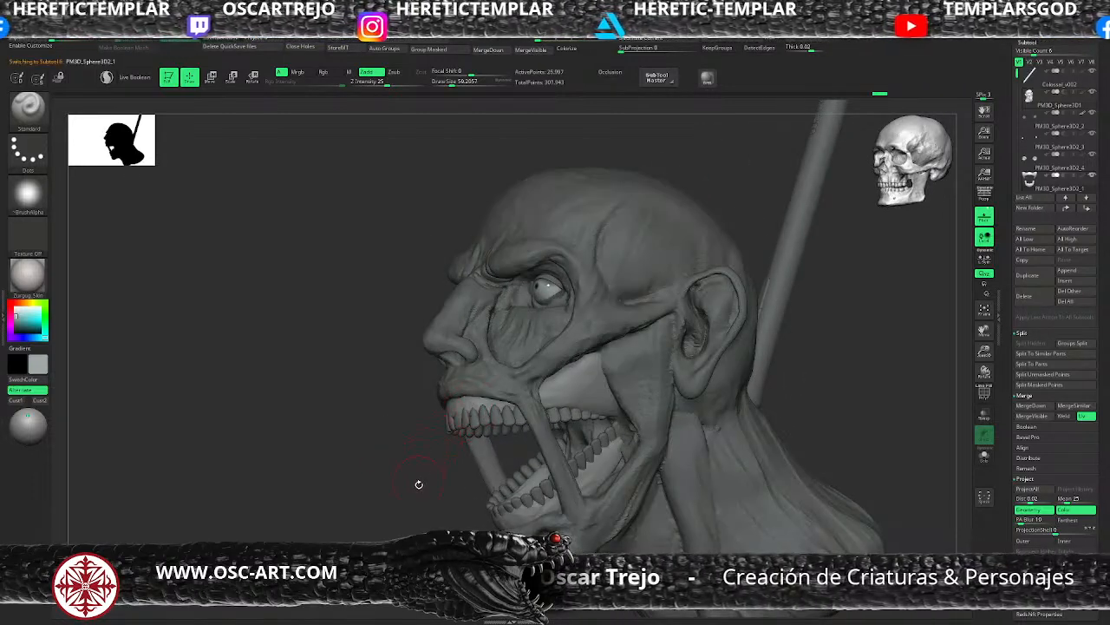
pyautogui.moveTo(398, 521); pyautogui.dragTo(408, 523)
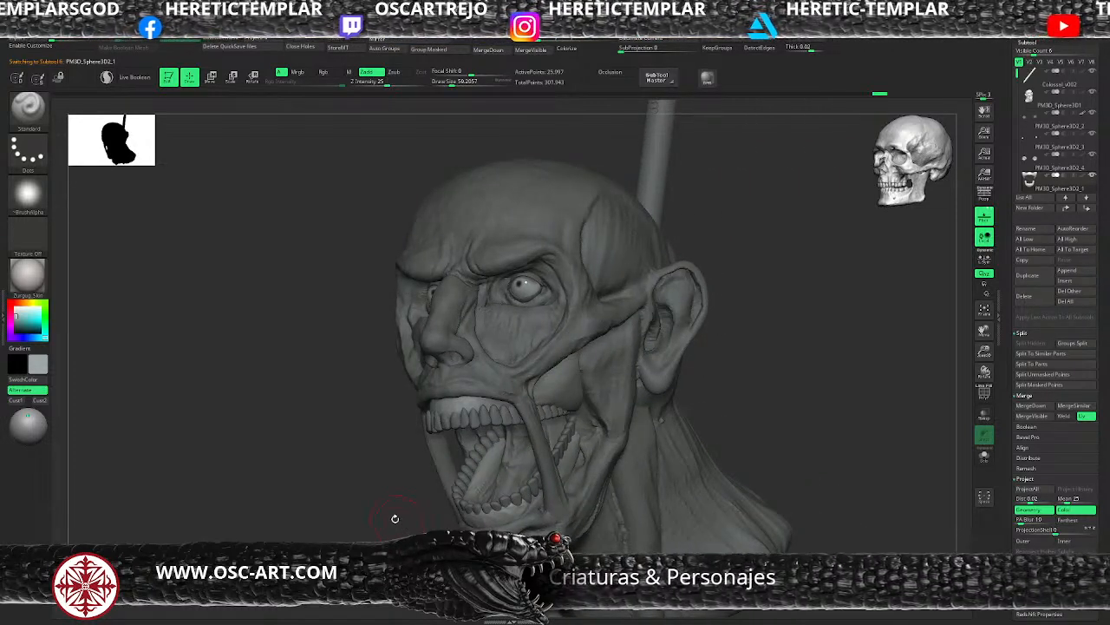
pyautogui.moveTo(384, 510); pyautogui.dragTo(631, 521)
pyautogui.press('b')
pyautogui.press('c')
pyautogui.press('b')
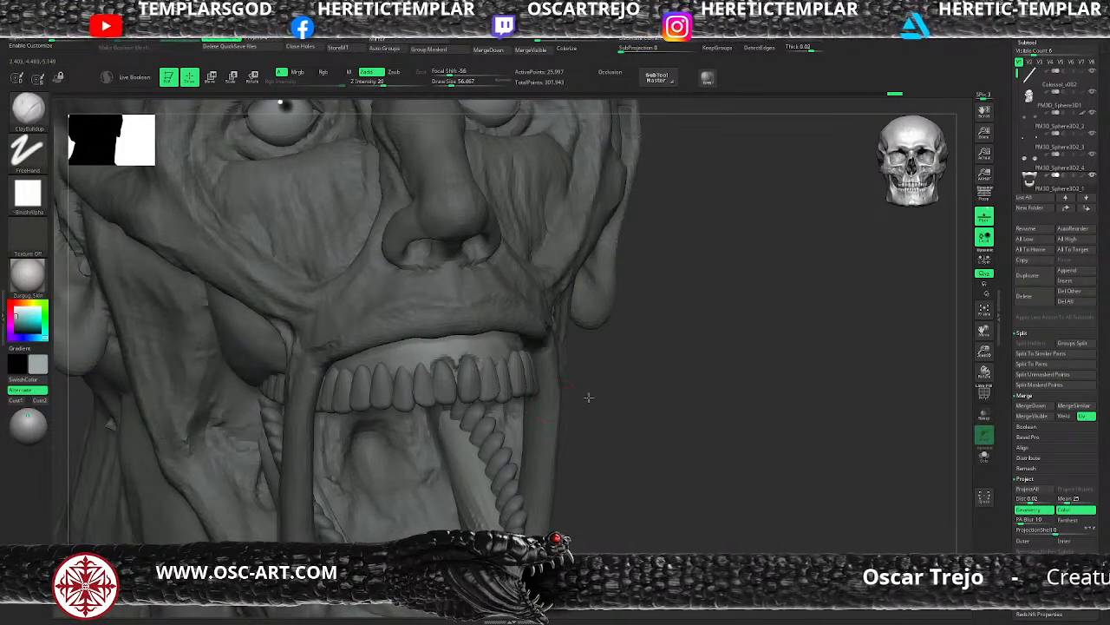
pyautogui.moveTo(589, 398)
pyautogui.mouseDown()
pyautogui.moveTo(489, 370)
pyautogui.moveTo(518, 357)
pyautogui.moveTo(520, 382)
pyautogui.moveTo(535, 354)
pyautogui.mouseUp()
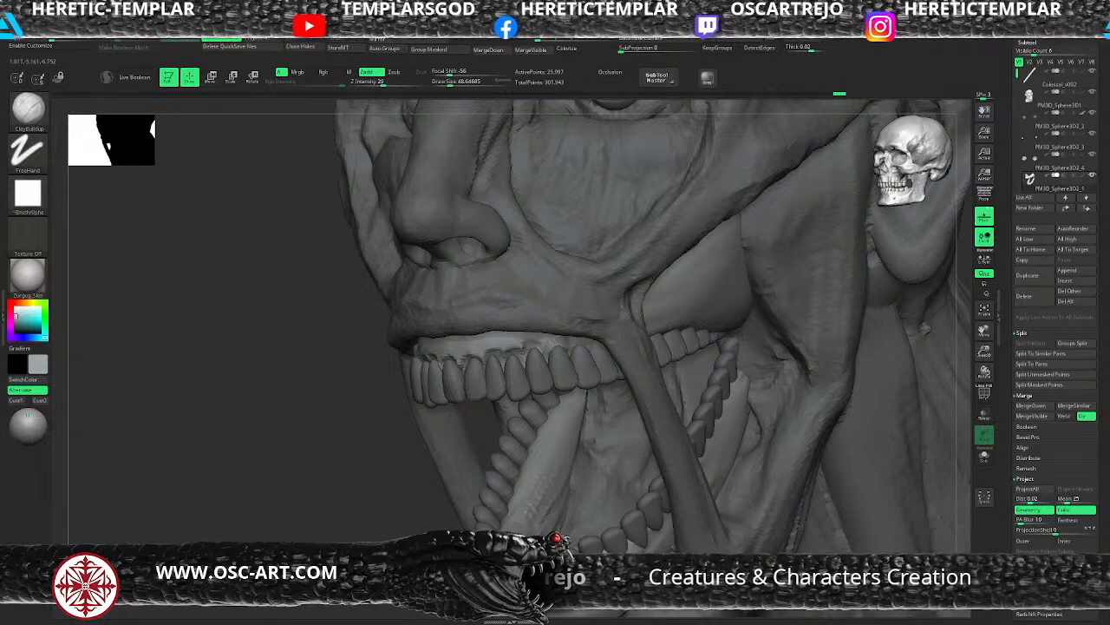
# Add gum tissue between the upper front teeth using ClayBuildup with a smaller brush
pyautogui.press('[')
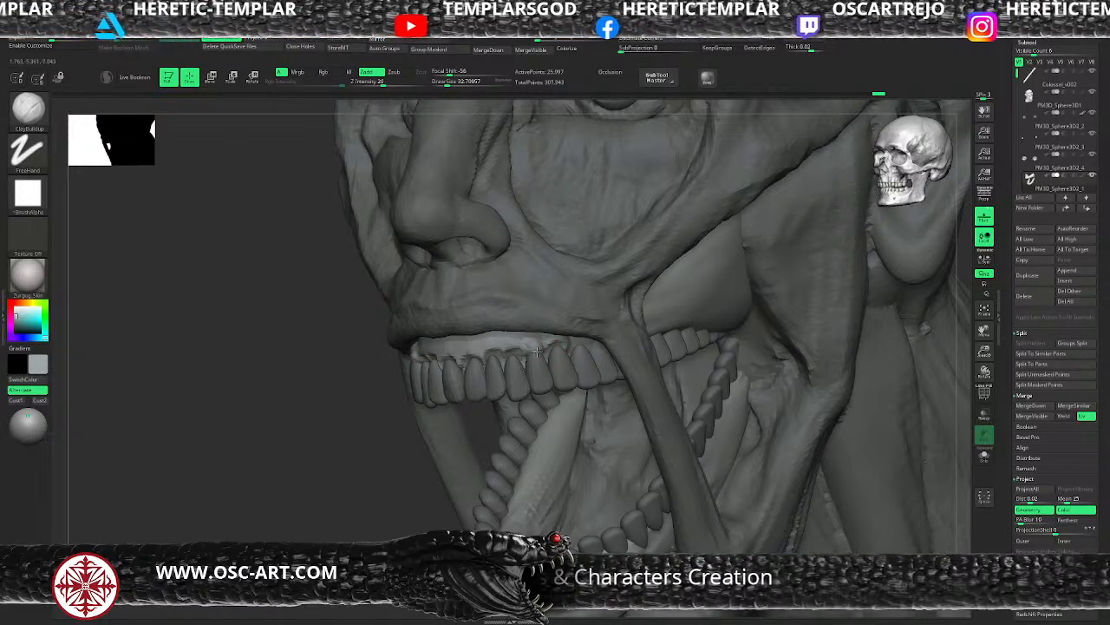
pyautogui.moveTo(544, 354); pyautogui.dragTo(546, 359)
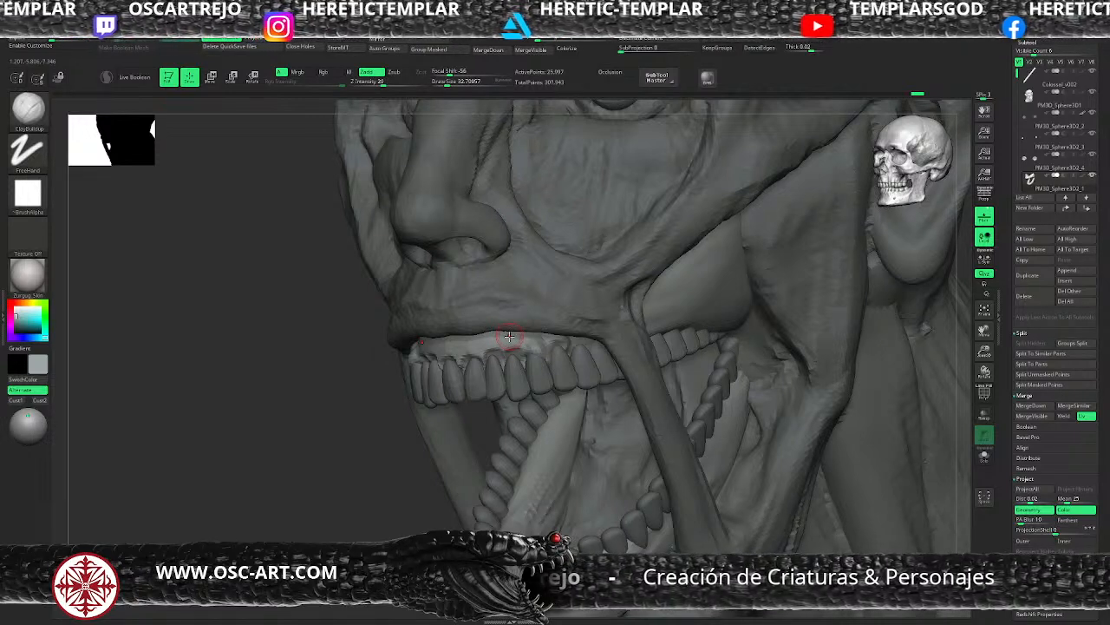
pyautogui.moveTo(486, 358); pyautogui.dragTo(499, 366)
pyautogui.press(']')
pyautogui.press(']')
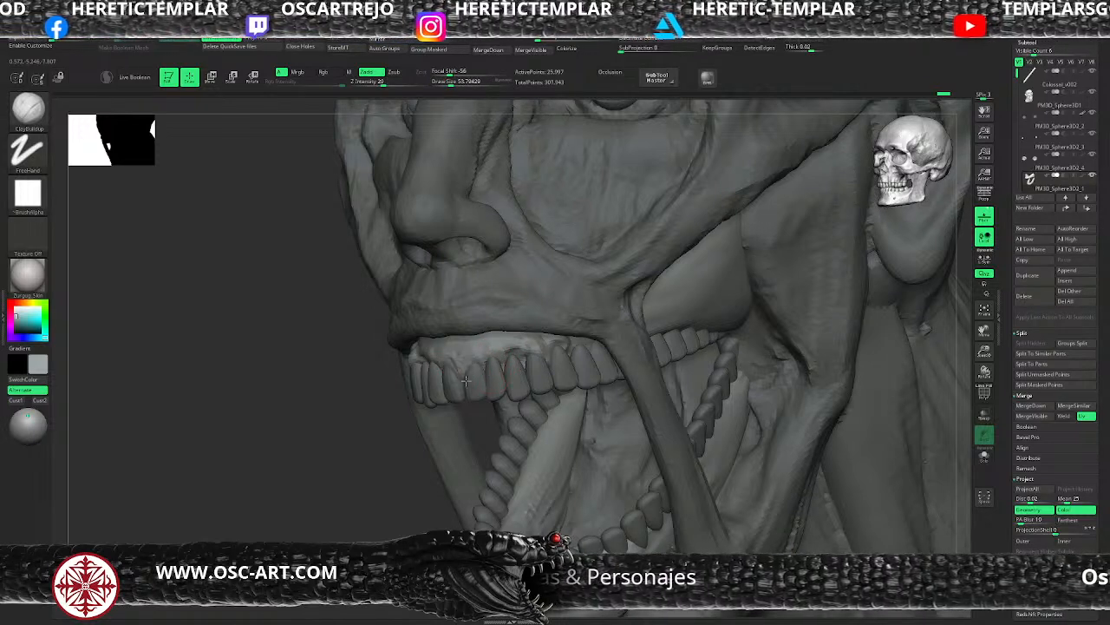
# Undo the last gum stroke and build vertical root ridges above the upper front teeth with ClayBuildup
pyautogui.hotkey('ctrl', 'z')
pyautogui.press('[')
pyautogui.press('[')
pyautogui.moveTo(478, 368)
pyautogui.mouseDown()
pyautogui.moveTo(502, 351)
pyautogui.moveTo(528, 371)
pyautogui.moveTo(559, 345)
pyautogui.moveTo(559, 357)
pyautogui.mouseUp()
pyautogui.moveTo(500, 329)
pyautogui.mouseDown()
pyautogui.moveTo(502, 355)
pyautogui.moveTo(466, 356)
pyautogui.mouseUp()
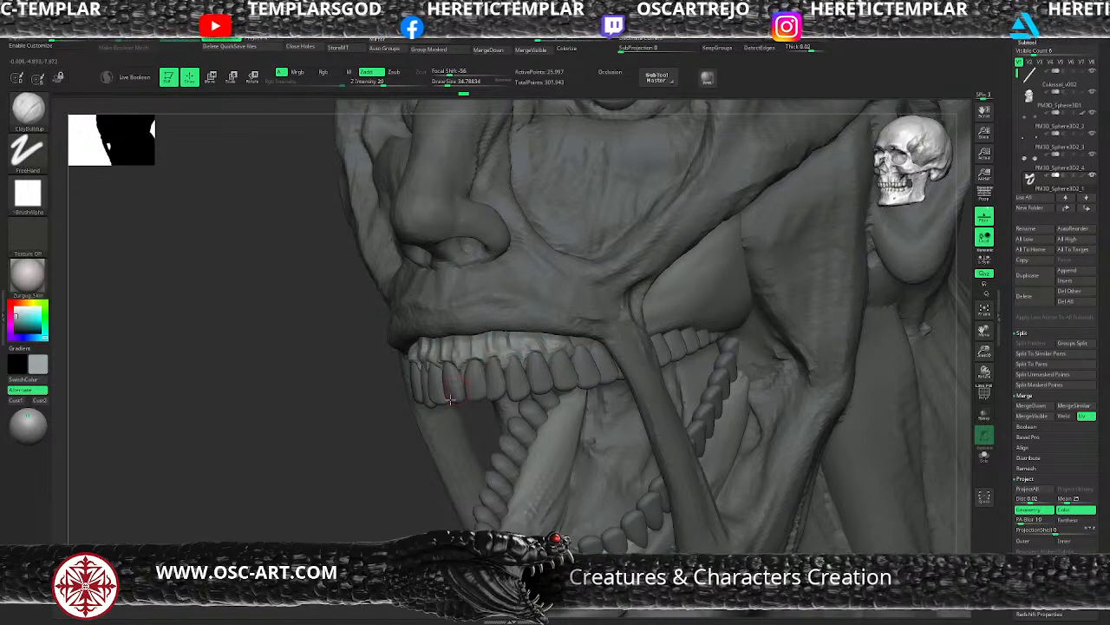
# Build up the upper gum beside the mouth-corner muscle on the opposite side of the face
pyautogui.keyDown('alt'); pyautogui.moveTo(320, 414); pyautogui.dragTo(538, 373); pyautogui.keyUp('alt')
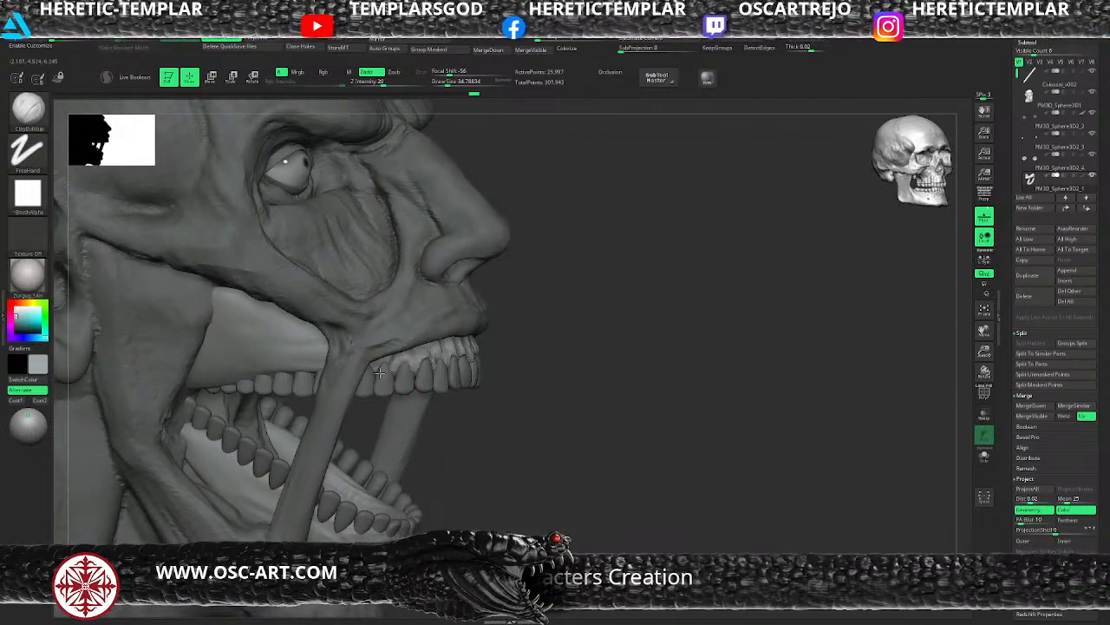
pyautogui.moveTo(381, 368)
pyautogui.mouseDown()
pyautogui.moveTo(391, 357)
pyautogui.moveTo(374, 371)
pyautogui.mouseUp()
pyautogui.press(']')
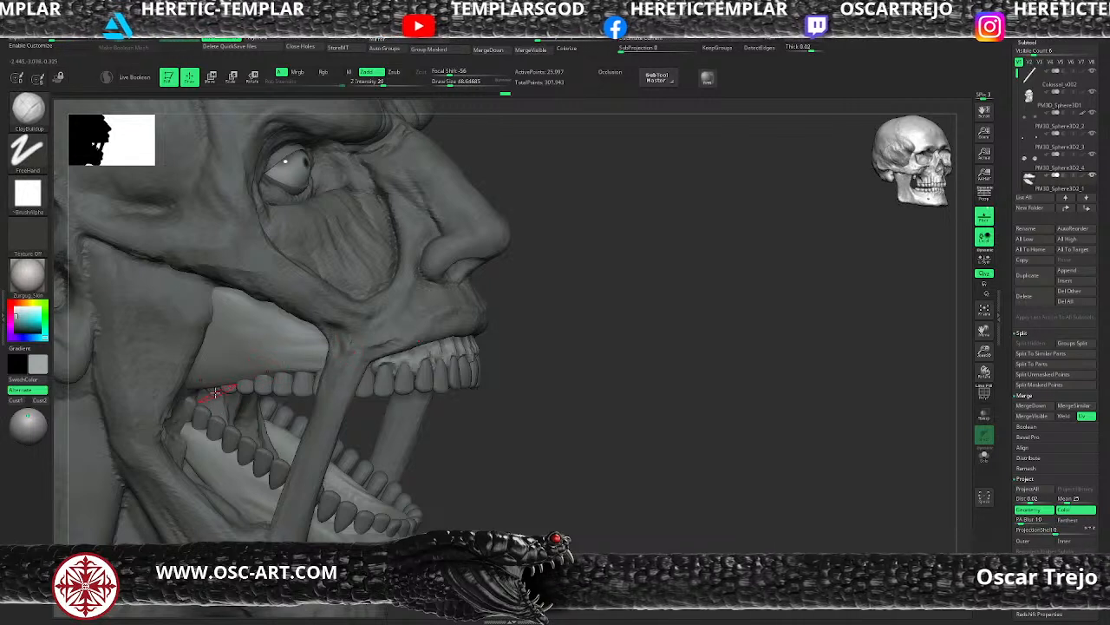
# Pull the rear end of the upper gum away from the back molars with the Move Topological brush
pyautogui.press('b')
pyautogui.press('m')
pyautogui.press('v')
pyautogui.press('b')
pyautogui.press('m')
pyautogui.press('t')
pyautogui.press('s')
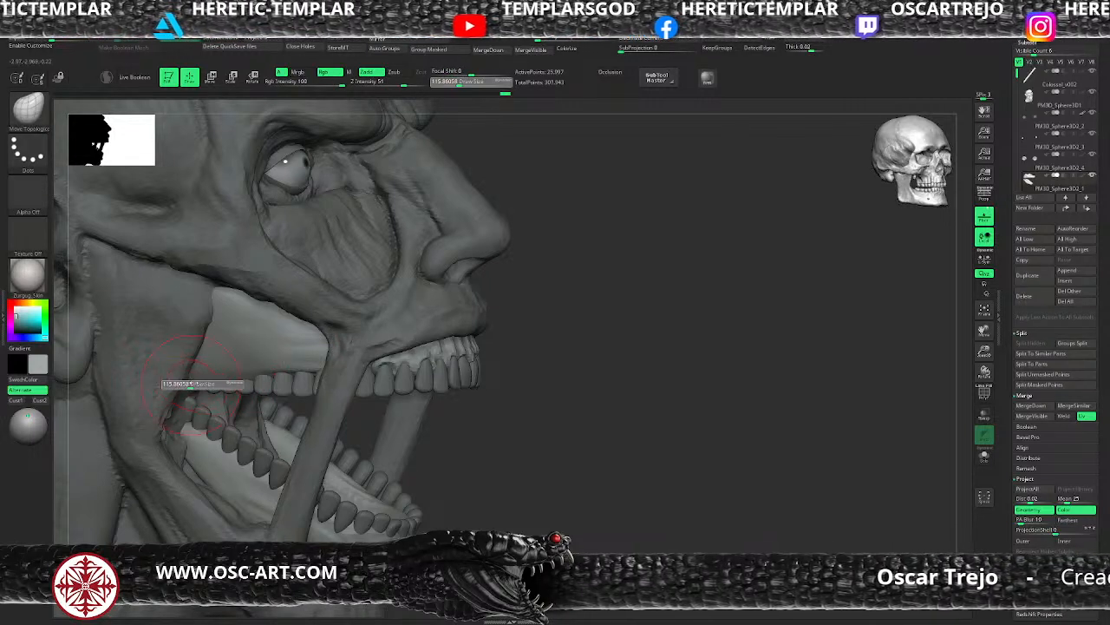
pyautogui.moveTo(190, 385); pyautogui.dragTo(197, 385)
pyautogui.moveTo(196, 384)
pyautogui.mouseDown()
pyautogui.moveTo(242, 358)
pyautogui.moveTo(244, 379)
pyautogui.moveTo(204, 375)
pyautogui.moveTo(237, 380)
pyautogui.mouseUp()
# Build up and adjust the gum edge above the upper side teeth with the ClayBuildup and Move brushes
pyautogui.press('b')
pyautogui.press('c')
pyautogui.press('b')
pyautogui.press('s')
pyautogui.press('s')
pyautogui.press('s')
pyautogui.press('s')
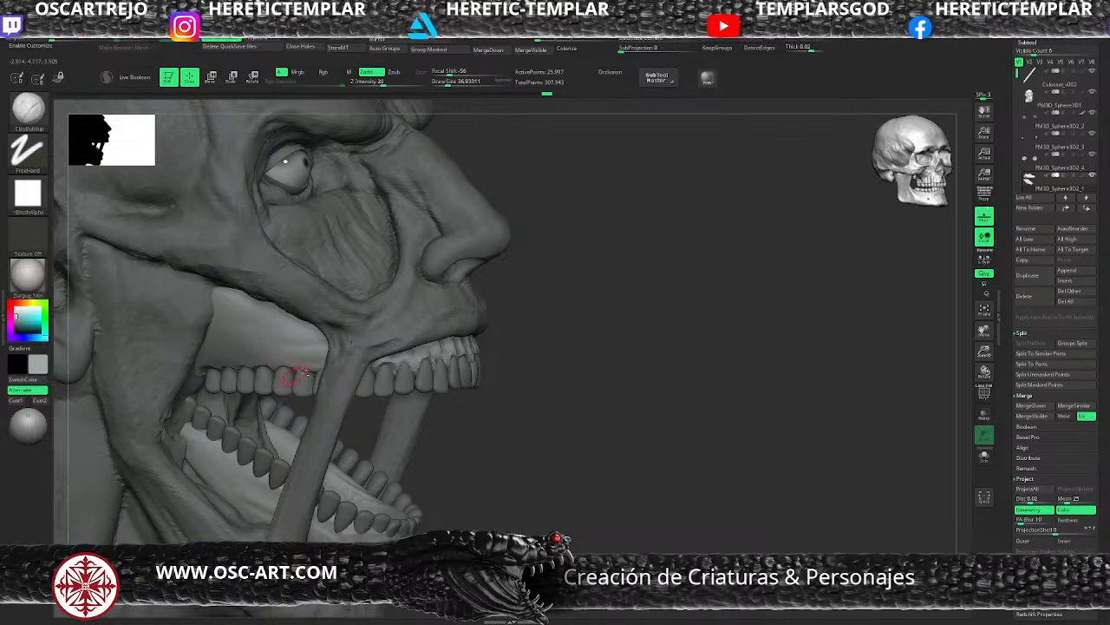
pyautogui.press('b')
pyautogui.press('m')
pyautogui.press('v')
pyautogui.moveTo(315, 371); pyautogui.dragTo(283, 379)
pyautogui.press('s')
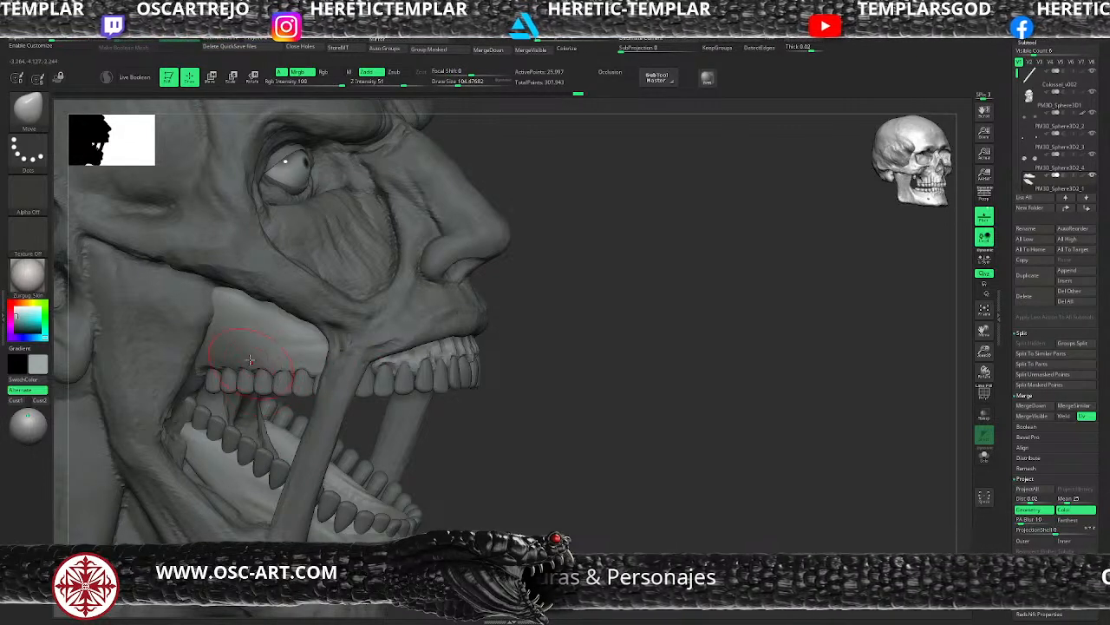
# Carve vertical grooves down the upper side gum between the tooth roots with DamStandard
pyautogui.press('b')
pyautogui.press('d')
pyautogui.press('s')
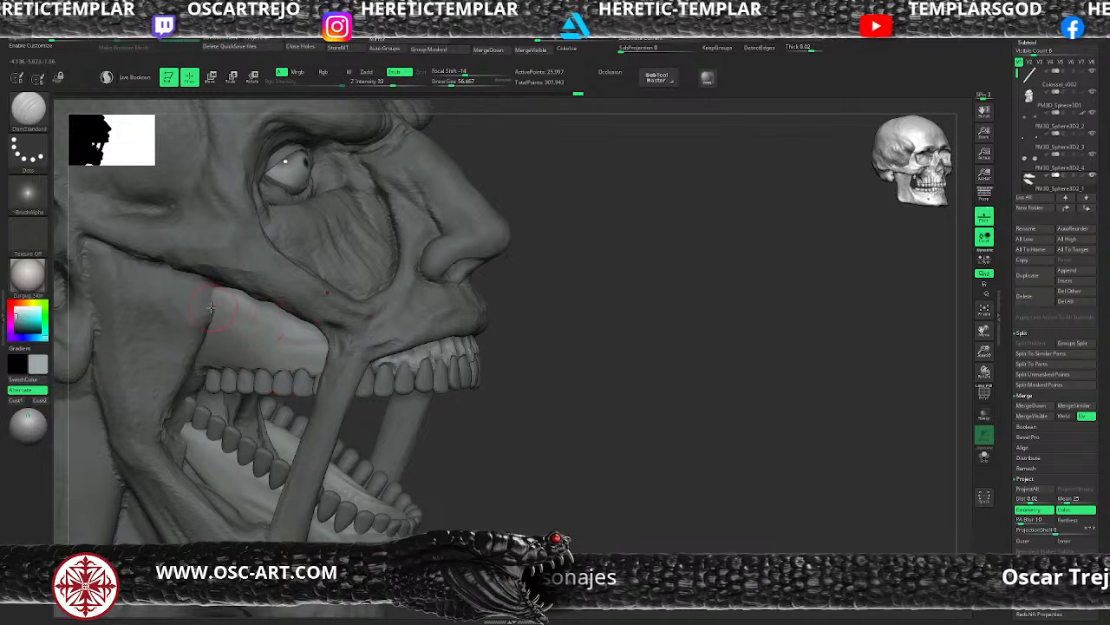
pyautogui.moveTo(211, 308); pyautogui.dragTo(210, 357)
pyautogui.moveTo(214, 300)
pyautogui.mouseDown()
pyautogui.moveTo(222, 352)
pyautogui.moveTo(250, 376)
pyautogui.mouseUp()
pyautogui.moveTo(248, 299)
pyautogui.mouseDown()
pyautogui.moveTo(264, 378)
pyautogui.moveTo(283, 377)
pyautogui.mouseUp()
pyautogui.moveTo(290, 305)
pyautogui.mouseDown()
pyautogui.moveTo(304, 373)
pyautogui.moveTo(316, 379)
pyautogui.mouseUp()
pyautogui.moveTo(318, 330); pyautogui.dragTo(324, 372)
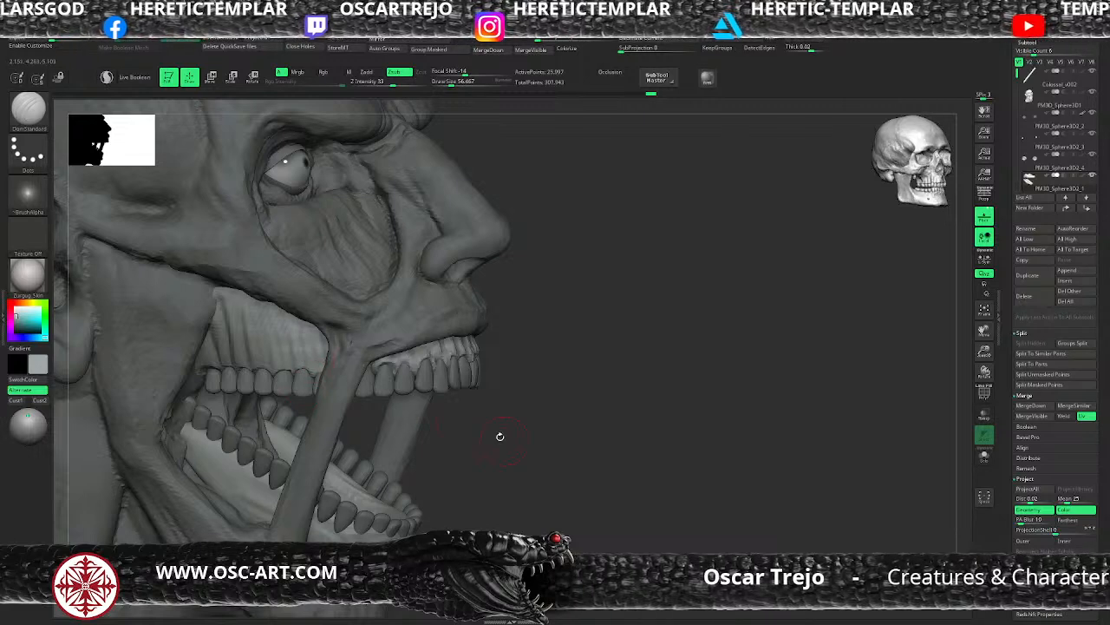
# Build up the upper side gum beneath the cheekbone and at the rear molar with ClayBuildup
pyautogui.keyDown('alt'); pyautogui.moveTo(499, 437); pyautogui.dragTo(504, 347); pyautogui.keyUp('alt')
pyautogui.moveTo(504, 347); pyautogui.dragTo(385, 355)
pyautogui.keyDown('alt'); pyautogui.moveTo(274, 462); pyautogui.dragTo(281, 526); pyautogui.keyUp('alt')
pyautogui.press('b')
pyautogui.press('c')
pyautogui.press('b')
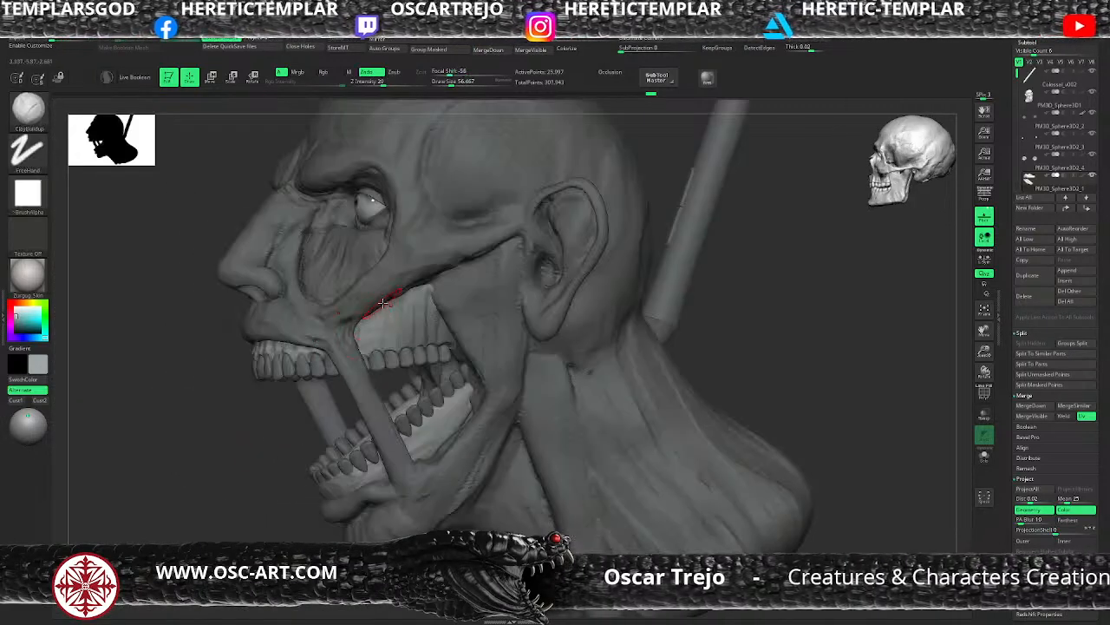
pyautogui.moveTo(421, 298)
pyautogui.mouseDown()
pyautogui.moveTo(428, 283)
pyautogui.moveTo(430, 326)
pyautogui.moveTo(419, 335)
pyautogui.moveTo(399, 292)
pyautogui.moveTo(375, 316)
pyautogui.mouseUp()
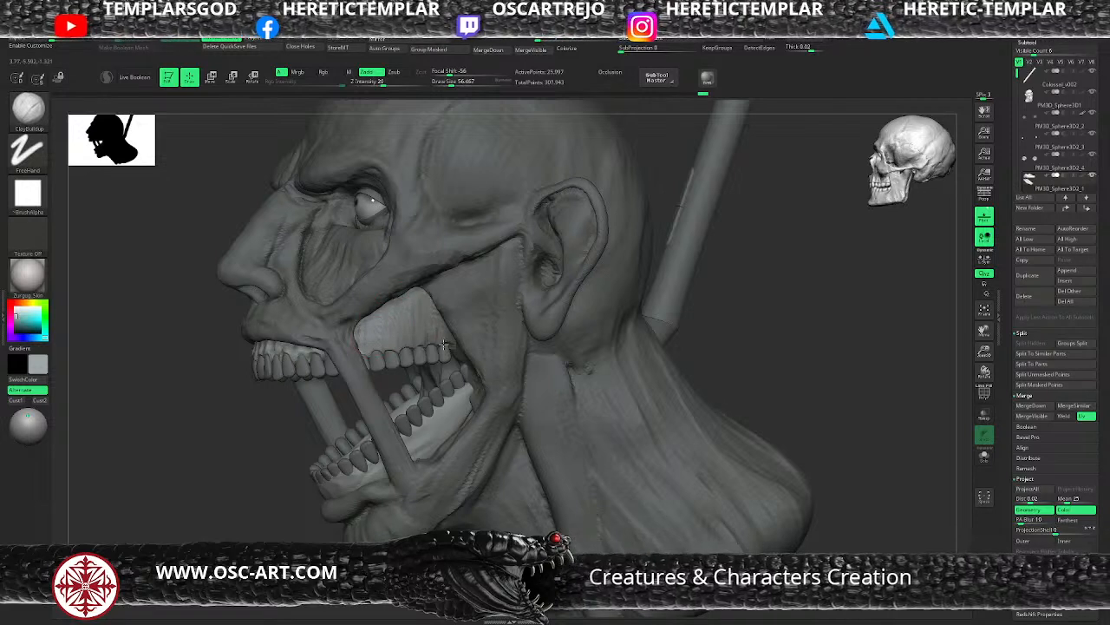
pyautogui.moveTo(444, 345); pyautogui.dragTo(456, 344)
# Adjust the rear part of the upper side gum near the jaw muscle with the Move brush
pyautogui.moveTo(286, 511)
pyautogui.keyDown('alt'); pyautogui.mouseDown()
pyautogui.moveTo(196, 464)
pyautogui.moveTo(266, 474)
pyautogui.moveTo(515, 345)
pyautogui.moveTo(493, 342)
pyautogui.moveTo(355, 446)
pyautogui.moveTo(372, 448)
pyautogui.moveTo(420, 418)
pyautogui.mouseUp(); pyautogui.keyUp('alt')
pyautogui.moveTo(598, 300); pyautogui.dragTo(556, 314)
pyautogui.press('b')
pyautogui.press('m')
pyautogui.press('v')
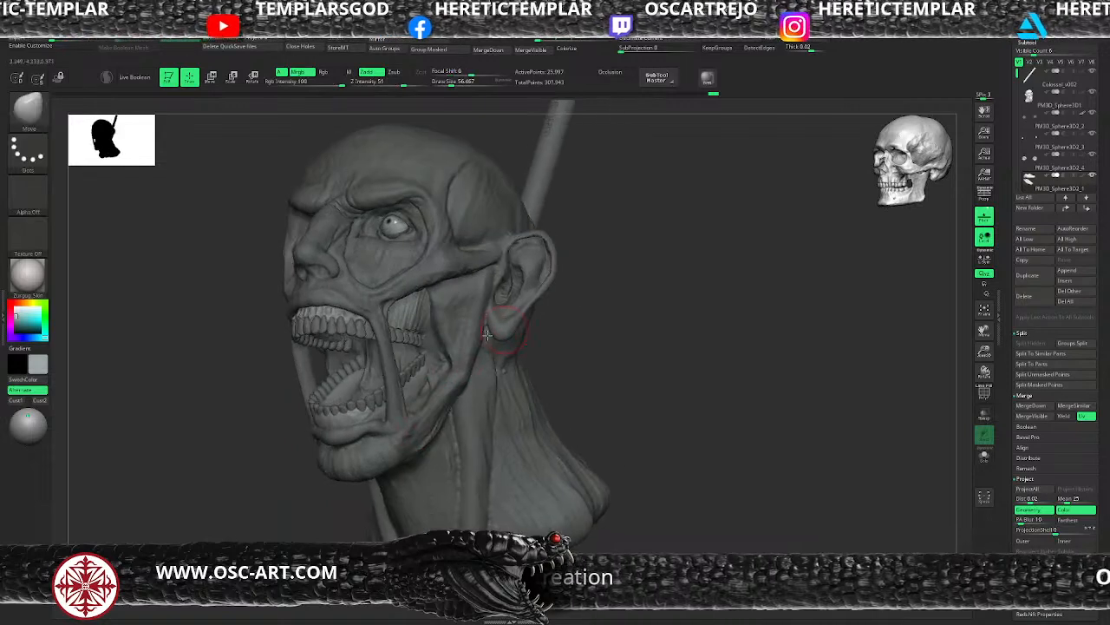
pyautogui.moveTo(435, 340); pyautogui.dragTo(432, 336)
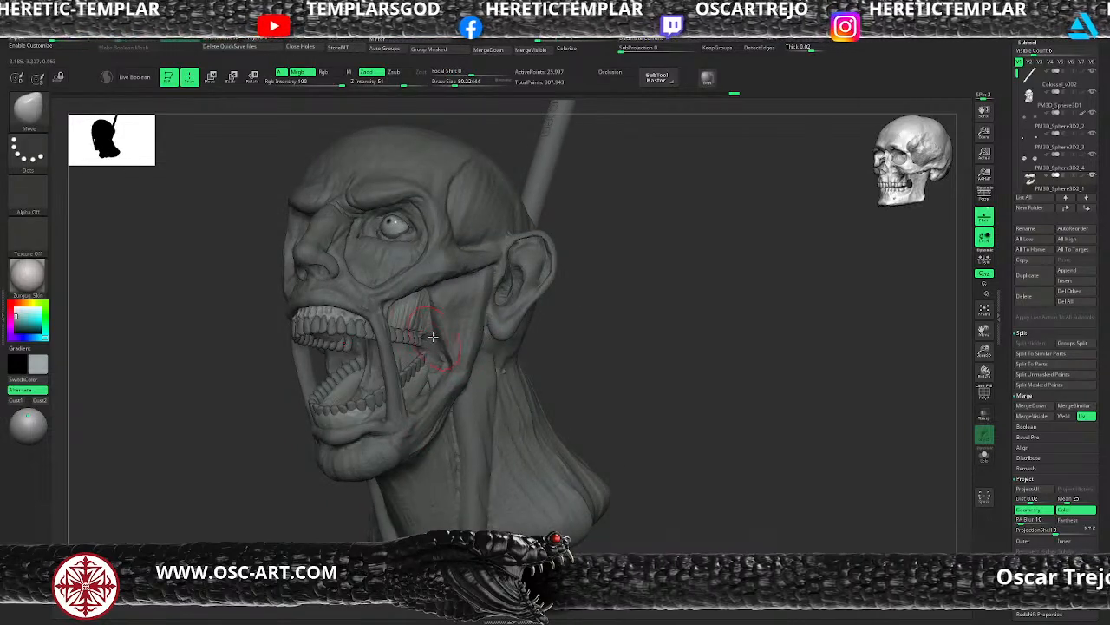
# Make the teeth subtool active and reposition the rear upper molars with the Move brush
pyautogui.keyDown('alt'); pyautogui.click(424, 344); pyautogui.keyUp('alt')
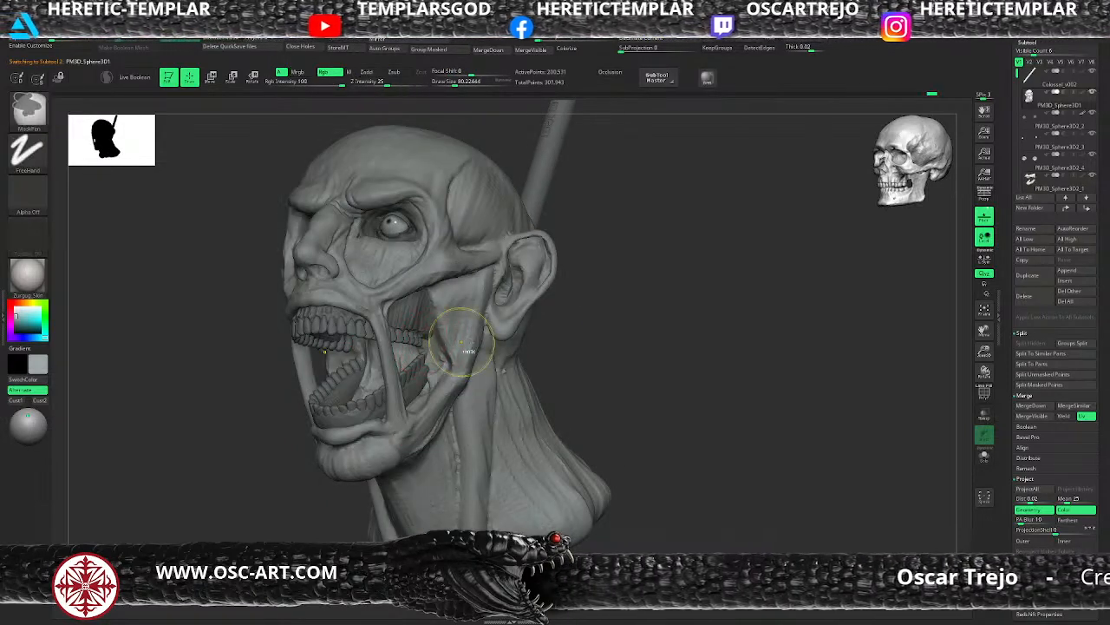
pyautogui.keyDown('ctrl'); pyautogui.moveTo(592, 310); pyautogui.dragTo(578, 339); pyautogui.keyUp('ctrl')
pyautogui.keyDown('alt'); pyautogui.click(416, 344); pyautogui.keyUp('alt')
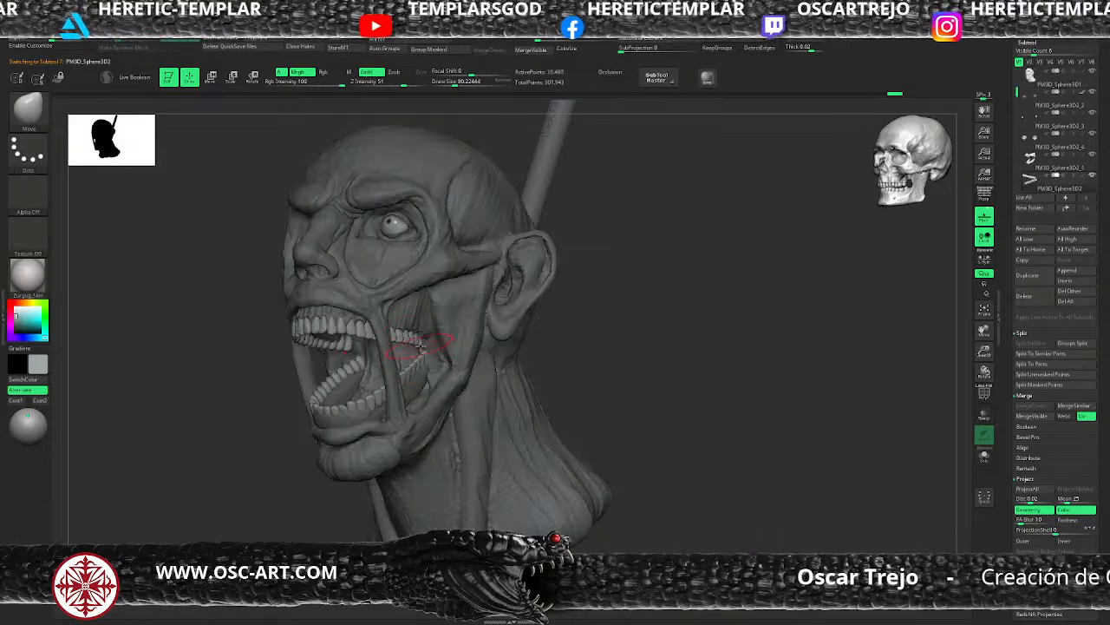
pyautogui.moveTo(427, 344)
pyautogui.mouseDown()
pyautogui.moveTo(439, 335)
pyautogui.moveTo(414, 335)
pyautogui.mouseUp()
# Thicken the upper and lower side teeth with the Inflat brush at a larger size
pyautogui.moveTo(590, 368)
pyautogui.mouseDown()
pyautogui.moveTo(512, 364)
pyautogui.moveTo(486, 334)
pyautogui.mouseUp()
pyautogui.press(']')
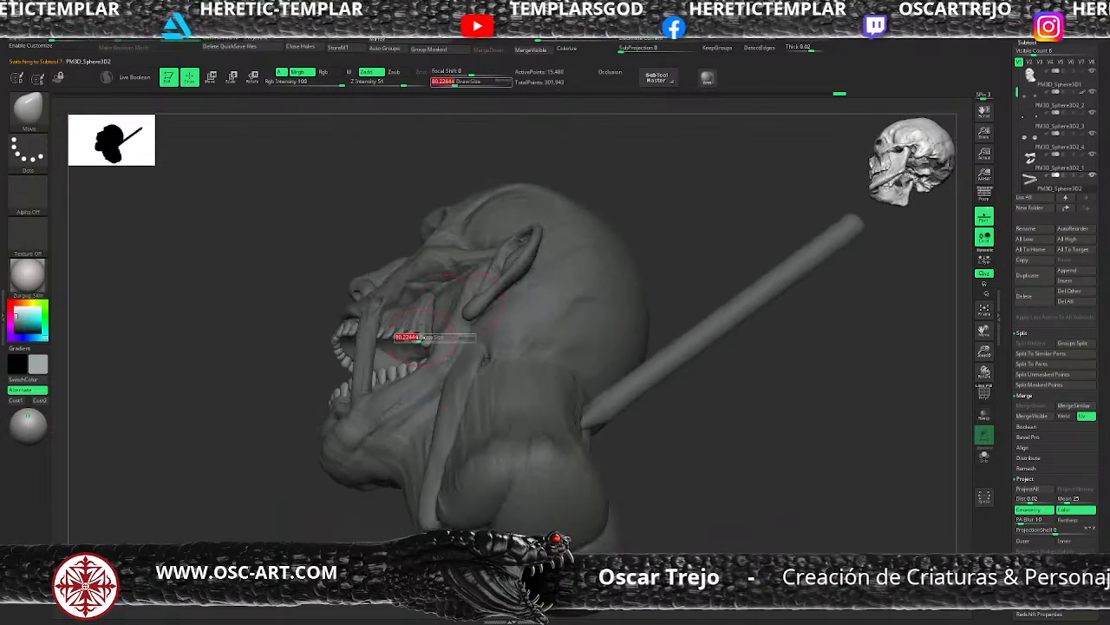
pyautogui.press('b')
pyautogui.press('i')
pyautogui.press('n')
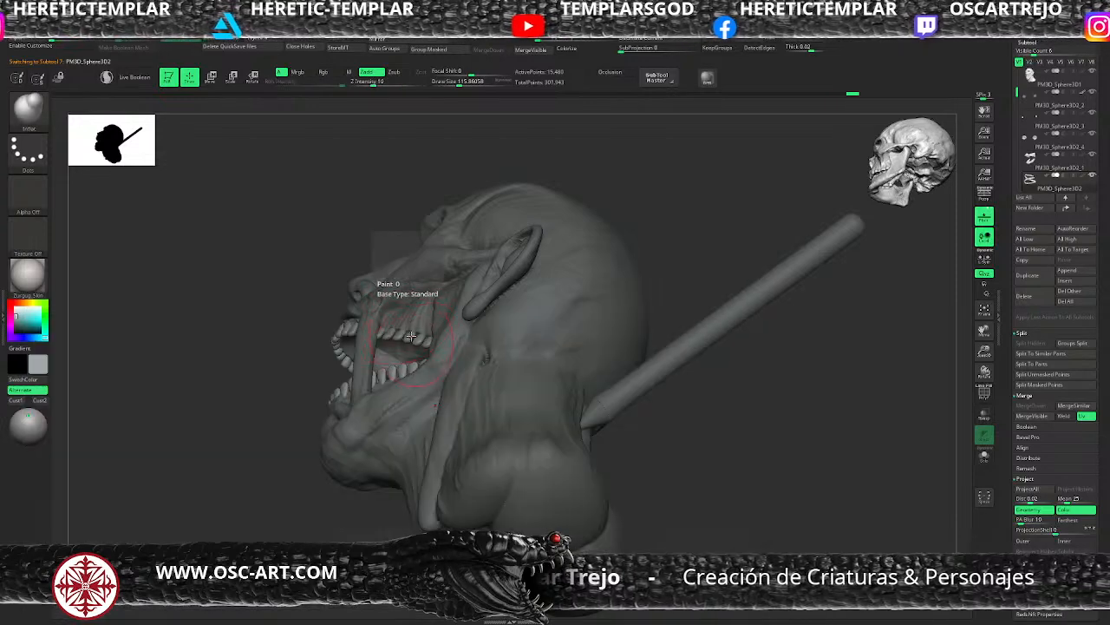
pyautogui.moveTo(406, 337); pyautogui.dragTo(397, 335)
pyautogui.moveTo(304, 348)
pyautogui.mouseDown()
pyautogui.moveTo(329, 373)
pyautogui.moveTo(357, 378)
pyautogui.mouseUp()
pyautogui.moveTo(345, 329); pyautogui.dragTo(325, 328)
pyautogui.press('d')
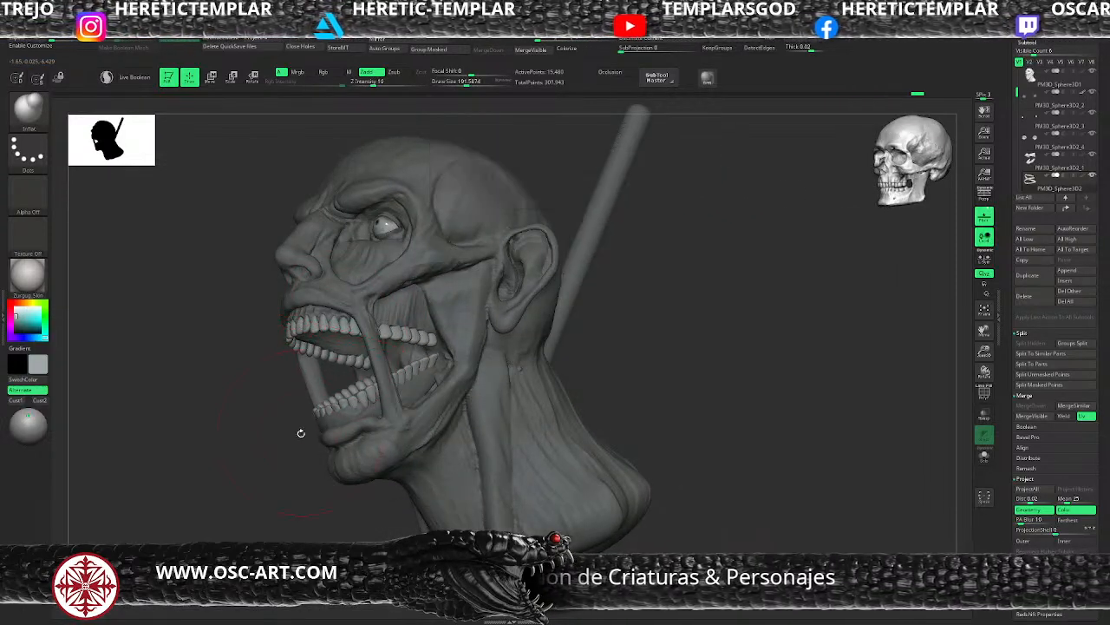
pyautogui.moveTo(416, 370); pyautogui.dragTo(423, 379)
# Shift the lower molars toward the back of the jaw with a large Move brush
pyautogui.moveTo(578, 336); pyautogui.dragTo(511, 349)
pyautogui.press('b')
pyautogui.press('m')
pyautogui.press('v')
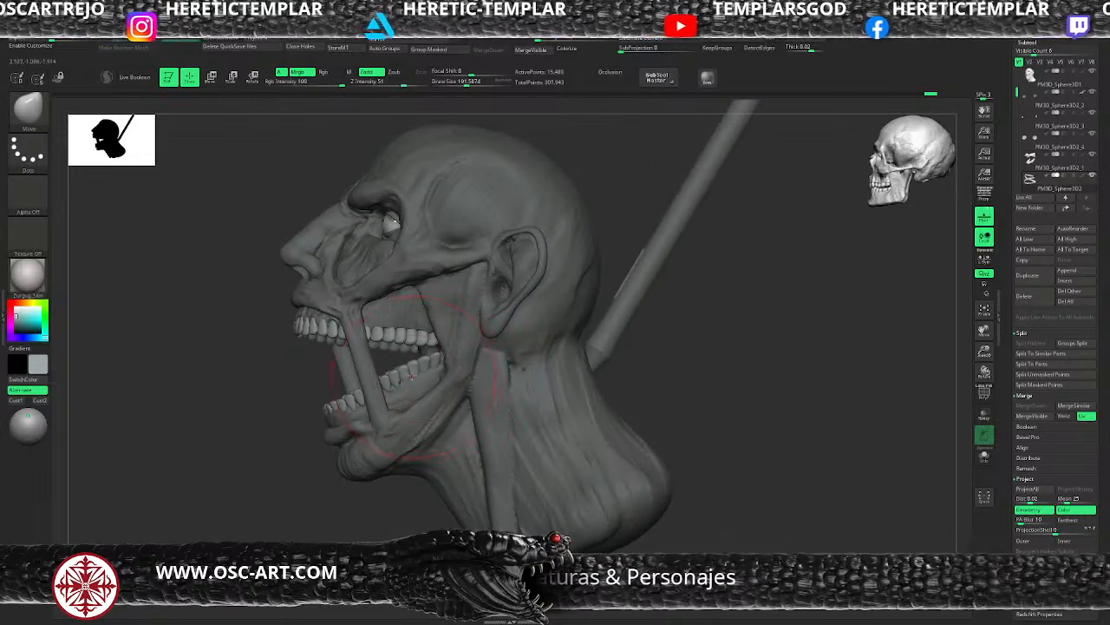
pyautogui.moveTo(422, 381); pyautogui.dragTo(431, 385)
# Make the gum subtool active and pull the upper side gum's edge around the molars with a smaller Move brush
pyautogui.keyDown('alt'); pyautogui.click(401, 324); pyautogui.keyUp('alt')
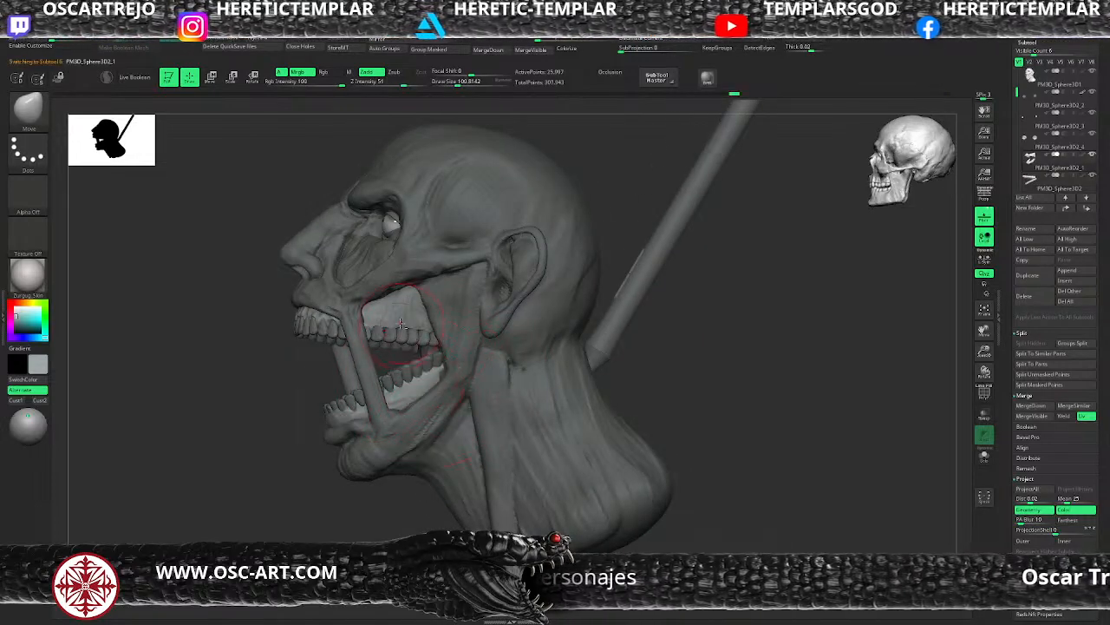
pyautogui.keyDown('alt'); pyautogui.moveTo(301, 388); pyautogui.dragTo(304, 434); pyautogui.keyUp('alt')
pyautogui.press('[')
pyautogui.press('[')
pyautogui.press('[')
pyautogui.press('[')
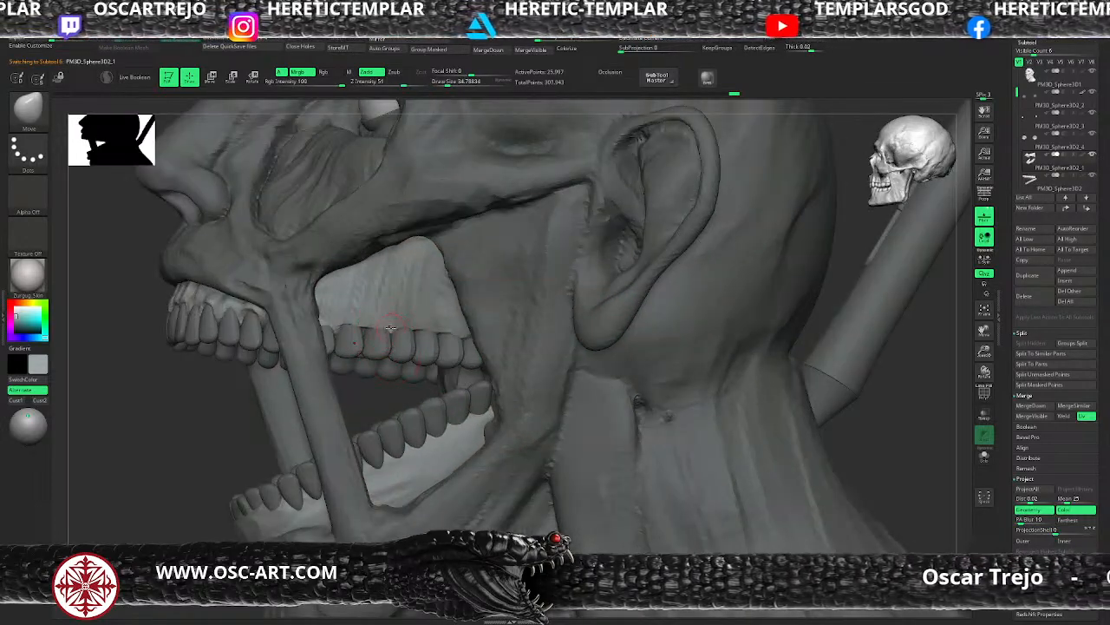
pyautogui.moveTo(390, 328)
pyautogui.mouseDown()
pyautogui.moveTo(459, 333)
pyautogui.moveTo(352, 321)
pyautogui.moveTo(376, 332)
pyautogui.mouseUp()
# Shape the gum line between the remaining upper side teeth, alternating between the Standard and Move brushes
pyautogui.press('b')
pyautogui.press('s')
pyautogui.press('t')
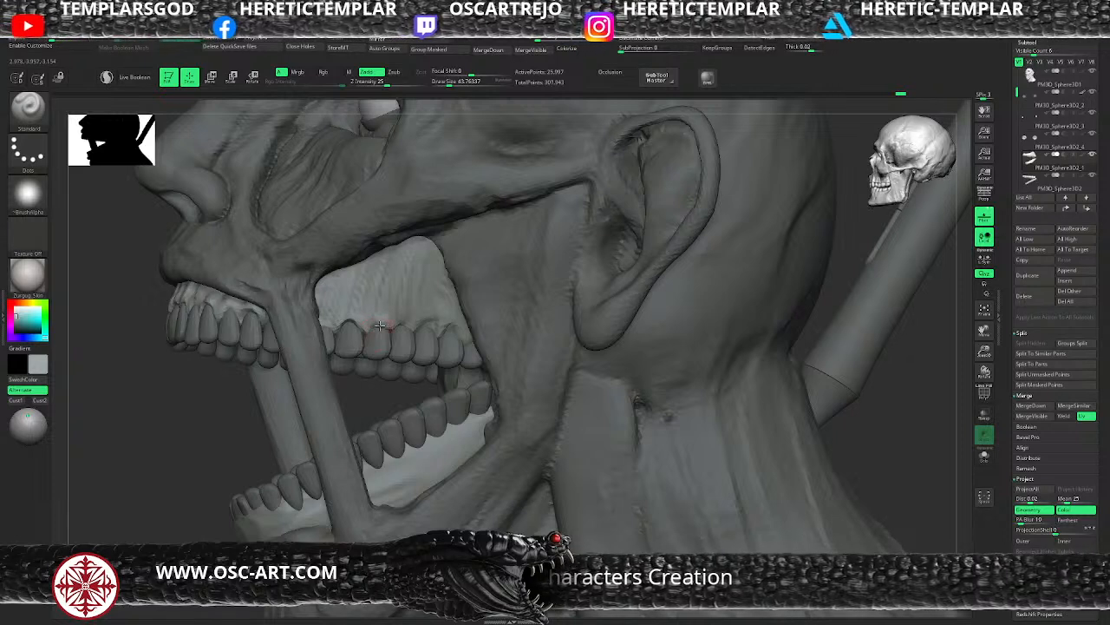
pyautogui.press('b')
pyautogui.press('m')
pyautogui.press('v')
pyautogui.moveTo(387, 334); pyautogui.dragTo(385, 327)
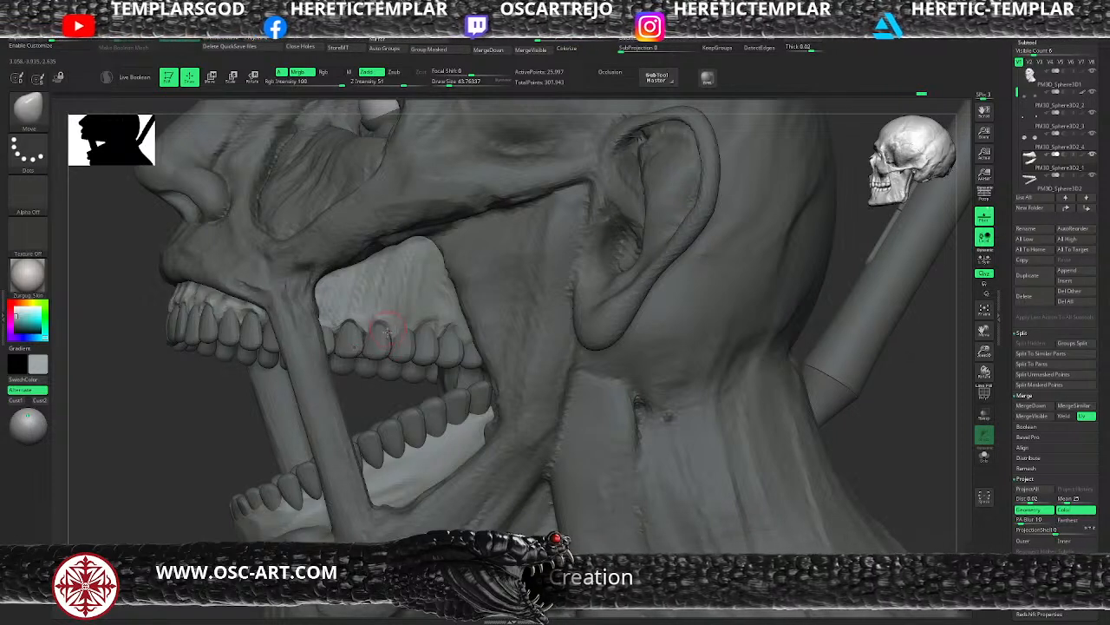
pyautogui.press('b')
pyautogui.press('s')
pyautogui.press('t')
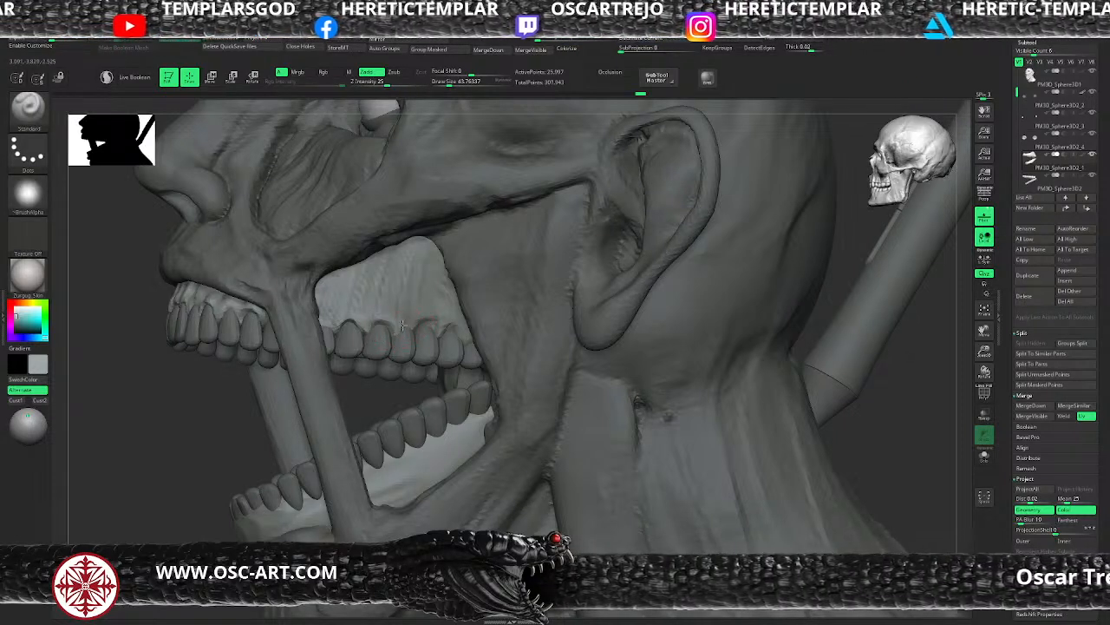
pyautogui.press('b')
pyautogui.press('m')
pyautogui.press('v')
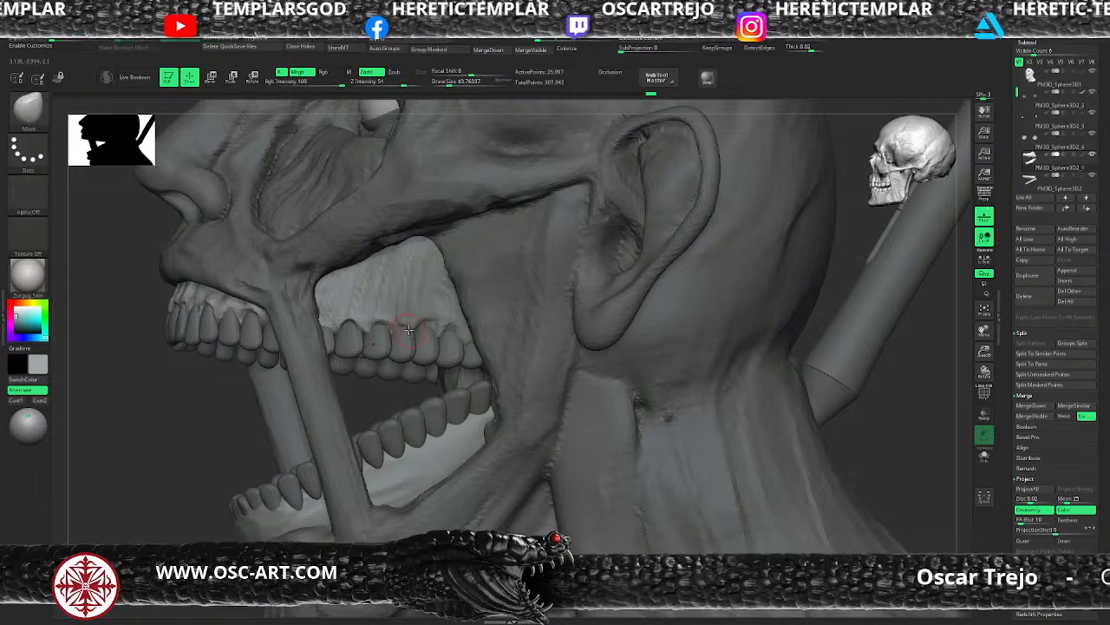
pyautogui.moveTo(434, 326); pyautogui.dragTo(432, 331)
# Make the teeth subtool active and reposition the lower side molars with the Move brush
pyautogui.moveTo(217, 472)
pyautogui.keyDown('alt'); pyautogui.mouseDown()
pyautogui.moveTo(208, 478)
pyautogui.moveTo(218, 487)
pyautogui.moveTo(202, 491)
pyautogui.moveTo(186, 451)
pyautogui.mouseUp(); pyautogui.keyUp('alt')
pyautogui.moveTo(186, 451); pyautogui.dragTo(278, 486)
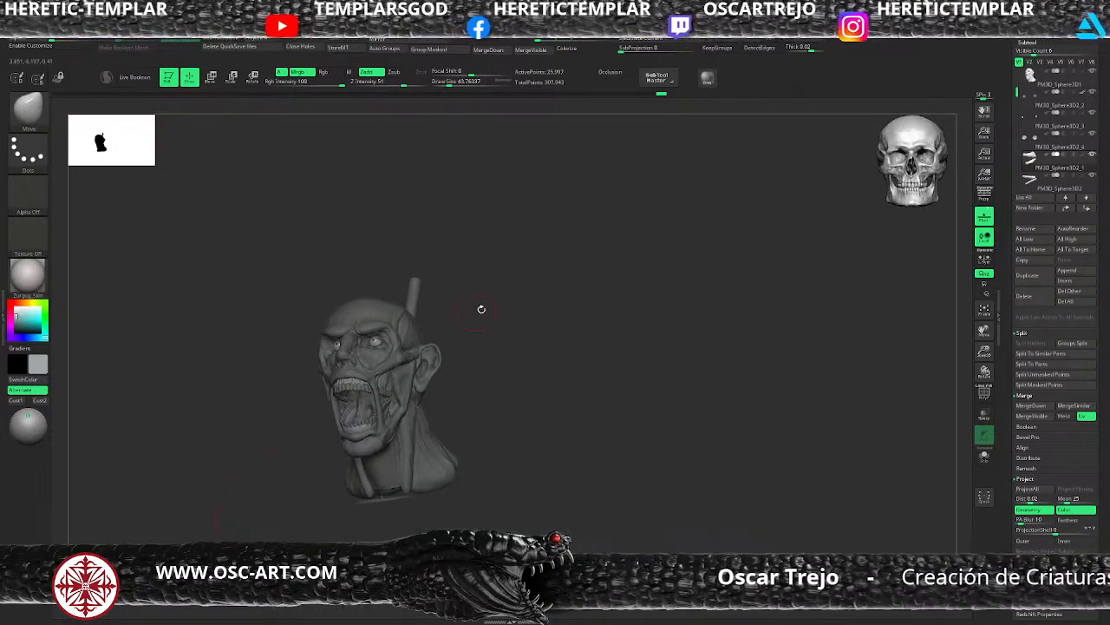
pyautogui.moveTo(480, 310)
pyautogui.mouseDown()
pyautogui.moveTo(489, 303)
pyautogui.moveTo(499, 373)
pyautogui.moveTo(520, 305)
pyautogui.mouseUp()
pyautogui.keyDown('alt'); pyautogui.click(422, 389); pyautogui.keyUp('alt')
pyautogui.press('s')
pyautogui.moveTo(417, 384); pyautogui.dragTo(419, 381)
pyautogui.moveTo(593, 313)
pyautogui.keyDown('alt'); pyautogui.mouseDown()
pyautogui.moveTo(532, 272)
pyautogui.moveTo(575, 318)
pyautogui.moveTo(555, 303)
pyautogui.mouseUp(); pyautogui.keyUp('alt')
pyautogui.moveTo(433, 387); pyautogui.dragTo(390, 393)
# Make the gum subtool active and build up the lower front gum around the tooth roots with the ClayBuildup brush
pyautogui.press('s')
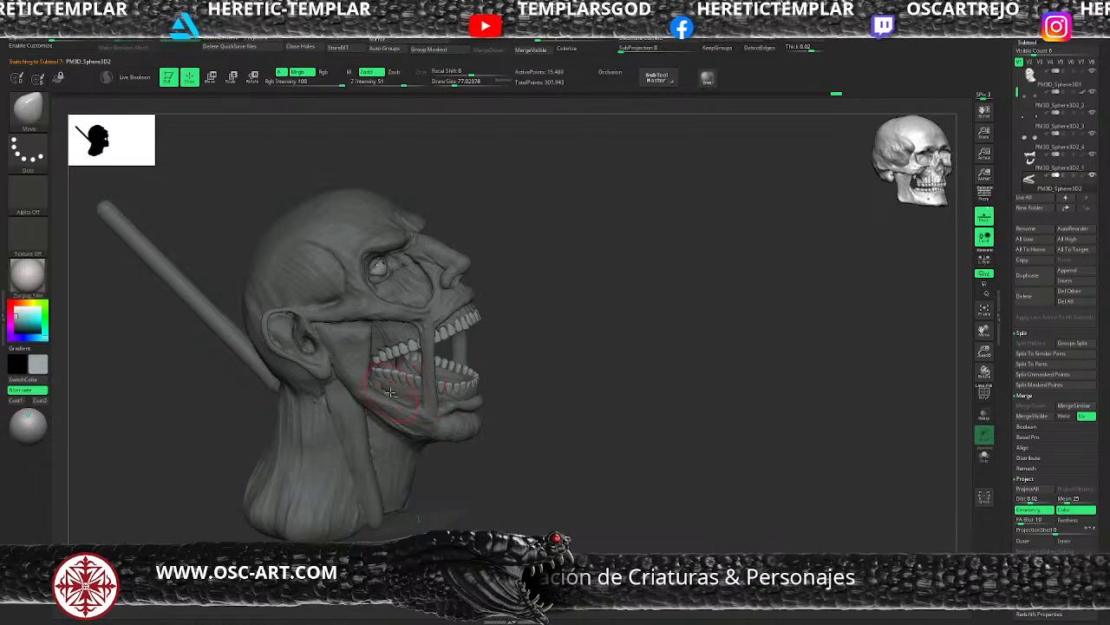
pyautogui.keyDown('alt'); pyautogui.click(391, 392); pyautogui.keyUp('alt')
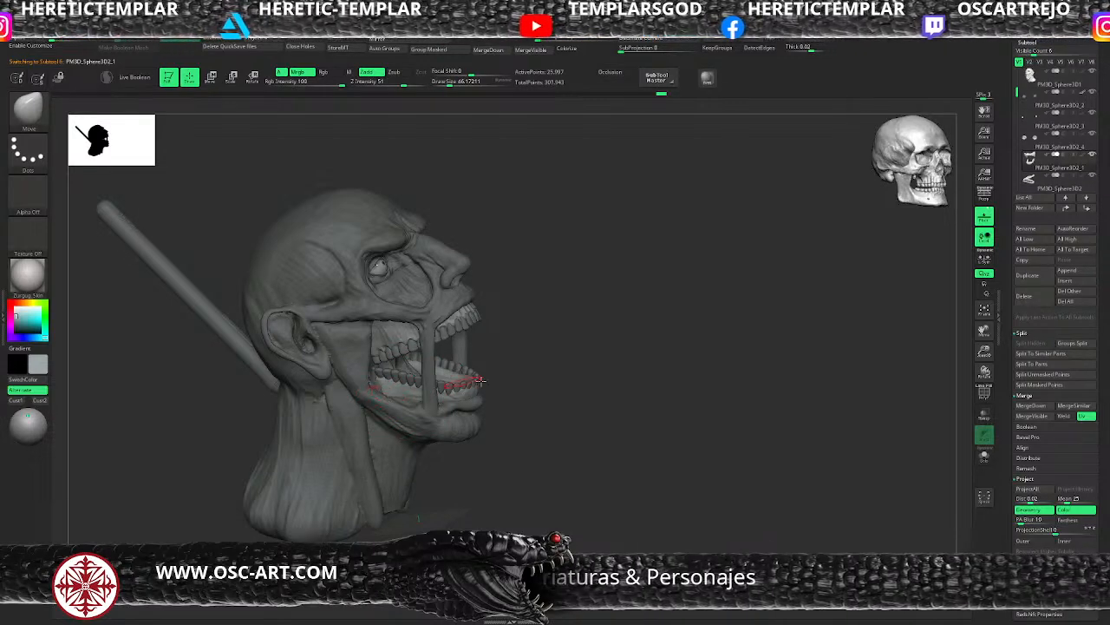
pyautogui.moveTo(527, 379); pyautogui.dragTo(290, 446)
pyautogui.moveTo(279, 524)
pyautogui.keyDown('alt'); pyautogui.mouseDown()
pyautogui.moveTo(268, 473)
pyautogui.moveTo(277, 486)
pyautogui.moveTo(287, 460)
pyautogui.mouseUp(); pyautogui.keyUp('alt')
pyautogui.press('b')
pyautogui.press('c')
pyautogui.press('b')
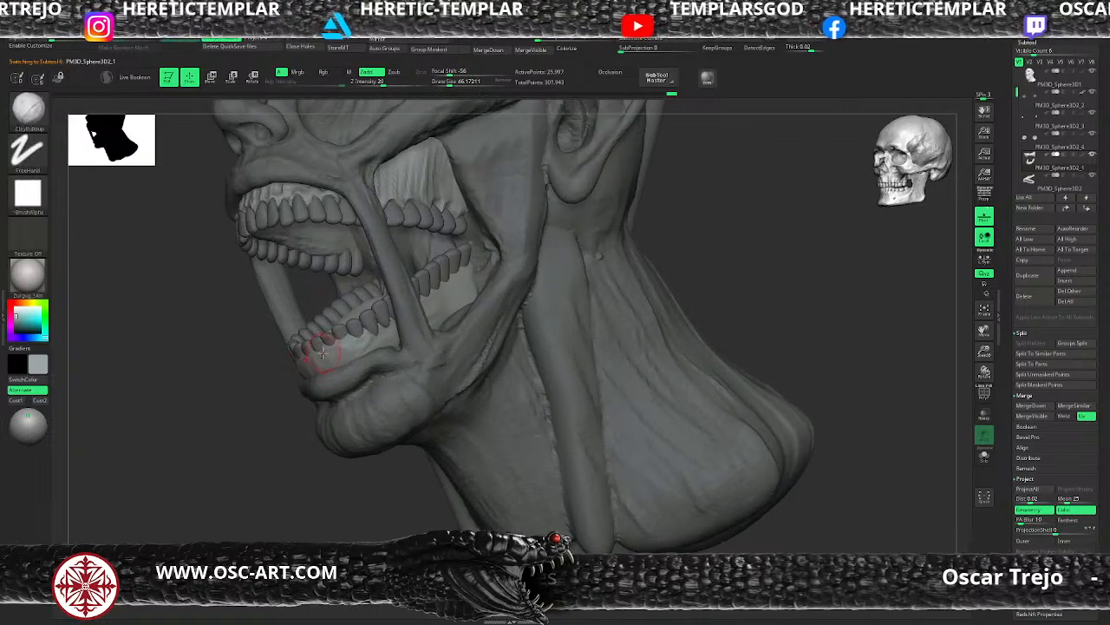
pyautogui.press('[')
pyautogui.moveTo(322, 353)
pyautogui.mouseDown()
pyautogui.moveTo(308, 356)
pyautogui.moveTo(392, 329)
pyautogui.moveTo(387, 343)
pyautogui.moveTo(350, 351)
pyautogui.mouseUp()
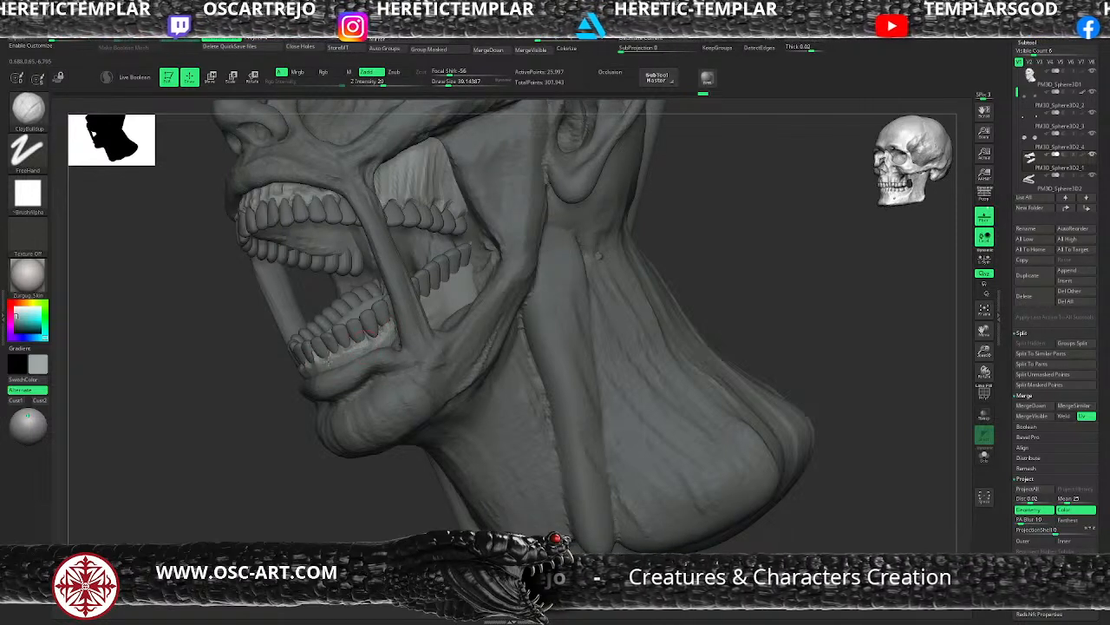
# Add volume to the lower side gum beneath the molars with a smaller ClayBuildup brush
pyautogui.moveTo(411, 293); pyautogui.dragTo(412, 297)
pyautogui.moveTo(336, 465); pyautogui.dragTo(287, 460)
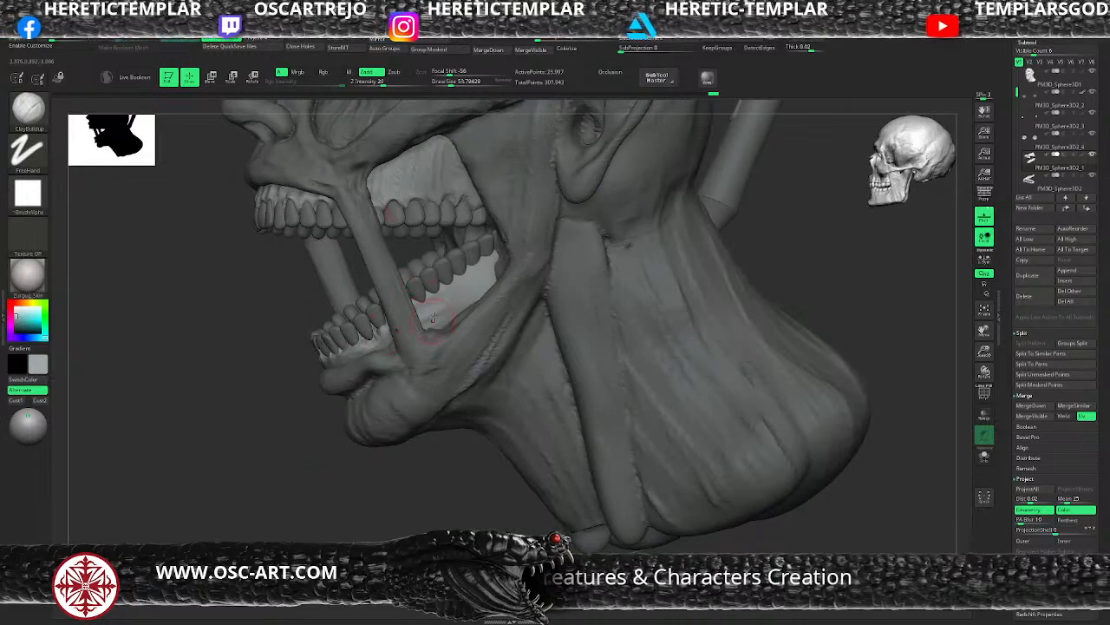
pyautogui.press('[')
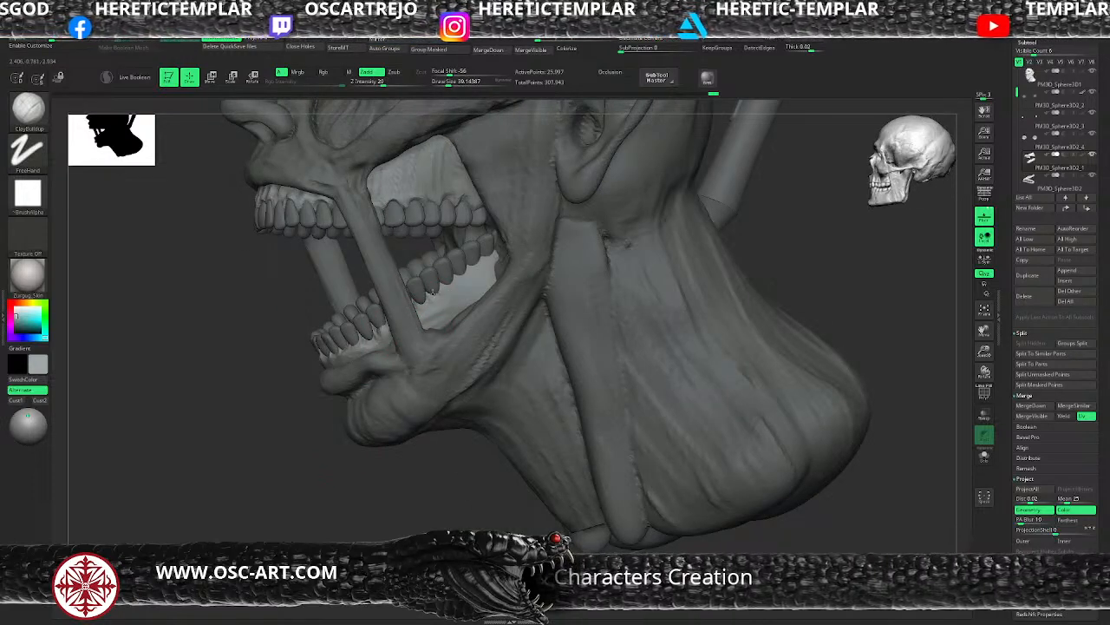
pyautogui.moveTo(434, 287)
pyautogui.mouseDown()
pyautogui.moveTo(464, 268)
pyautogui.moveTo(482, 292)
pyautogui.mouseUp()
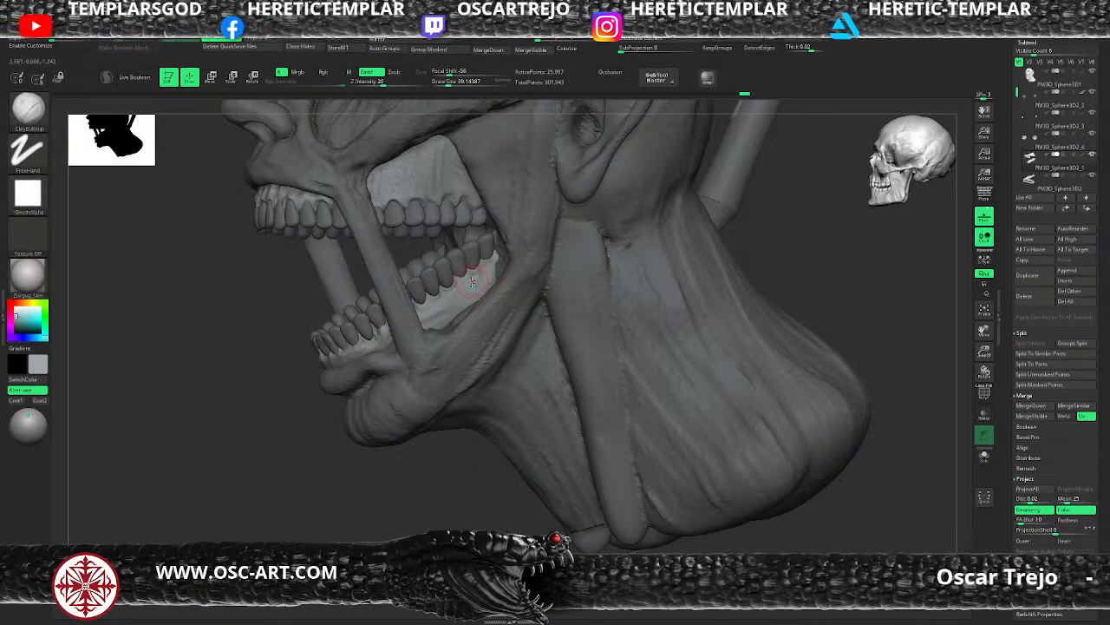
# Carve fine creases into the lower side gum below the molars with the DamStandard brush
pyautogui.press('b')
pyautogui.press('d')
pyautogui.press('s')
pyautogui.moveTo(452, 336); pyautogui.dragTo(427, 318)
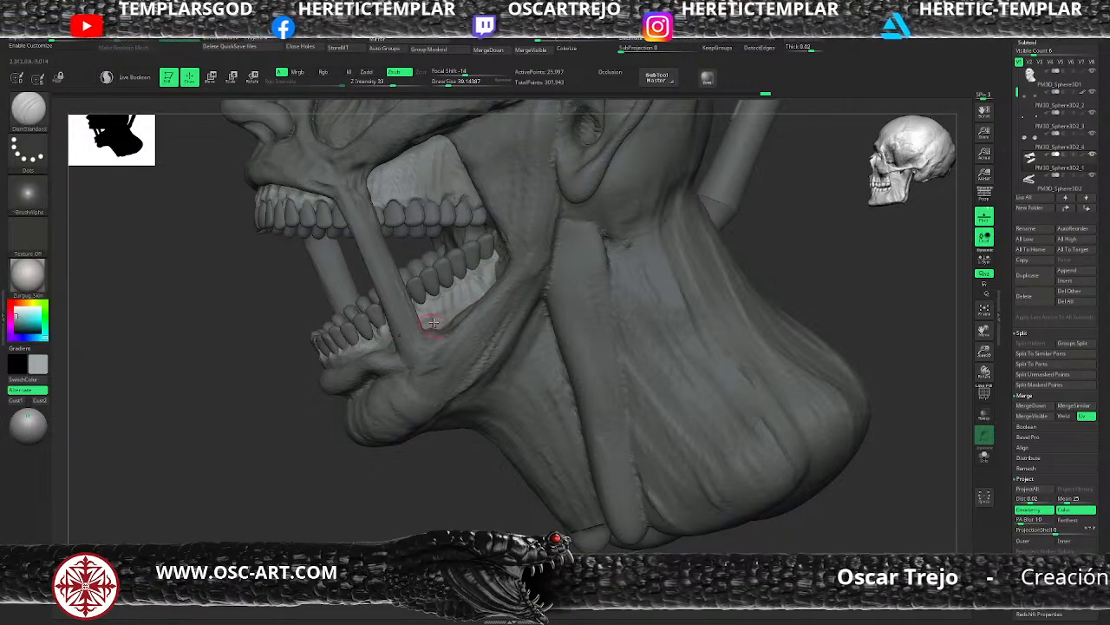
# Make the head subtool active and cut a crease into the flesh behind the rear lower molars with the Slash3 brush
pyautogui.moveTo(356, 488)
pyautogui.keyDown('alt'); pyautogui.mouseDown()
pyautogui.moveTo(287, 421)
pyautogui.moveTo(429, 340)
pyautogui.mouseUp(); pyautogui.keyUp('alt')
pyautogui.moveTo(569, 225)
pyautogui.keyDown('alt'); pyautogui.mouseDown()
pyautogui.moveTo(550, 235)
pyautogui.moveTo(555, 338)
pyautogui.mouseUp(); pyautogui.keyUp('alt')
pyautogui.press('s')
pyautogui.moveTo(465, 318); pyautogui.dragTo(460, 318)
pyautogui.keyDown('alt'); pyautogui.click(482, 300); pyautogui.keyUp('alt')
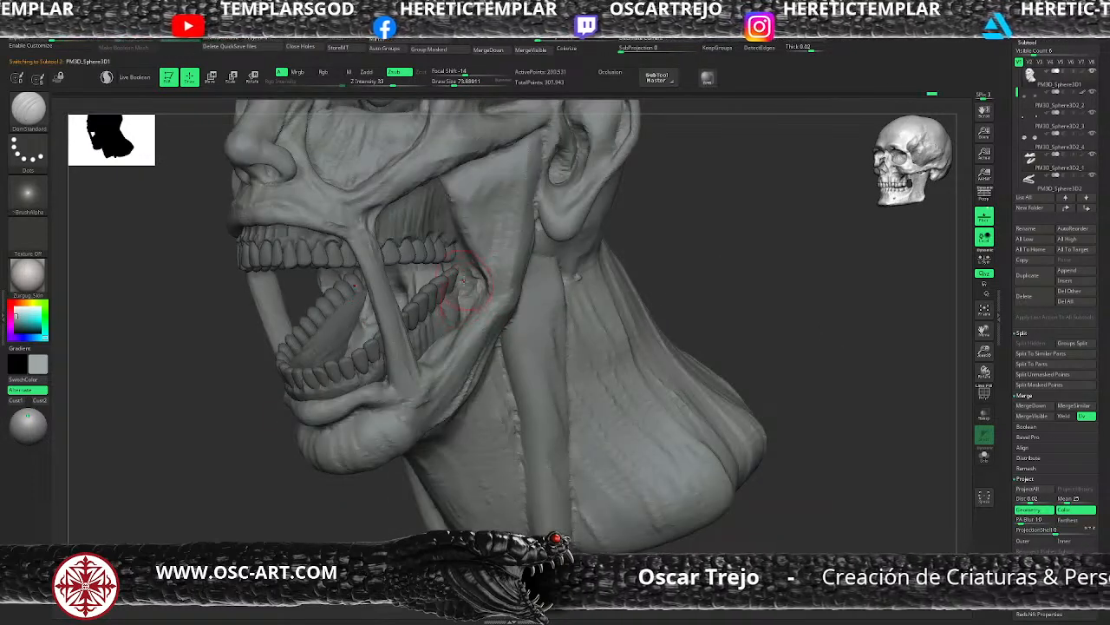
pyautogui.press('b')
pyautogui.click(479, 301)
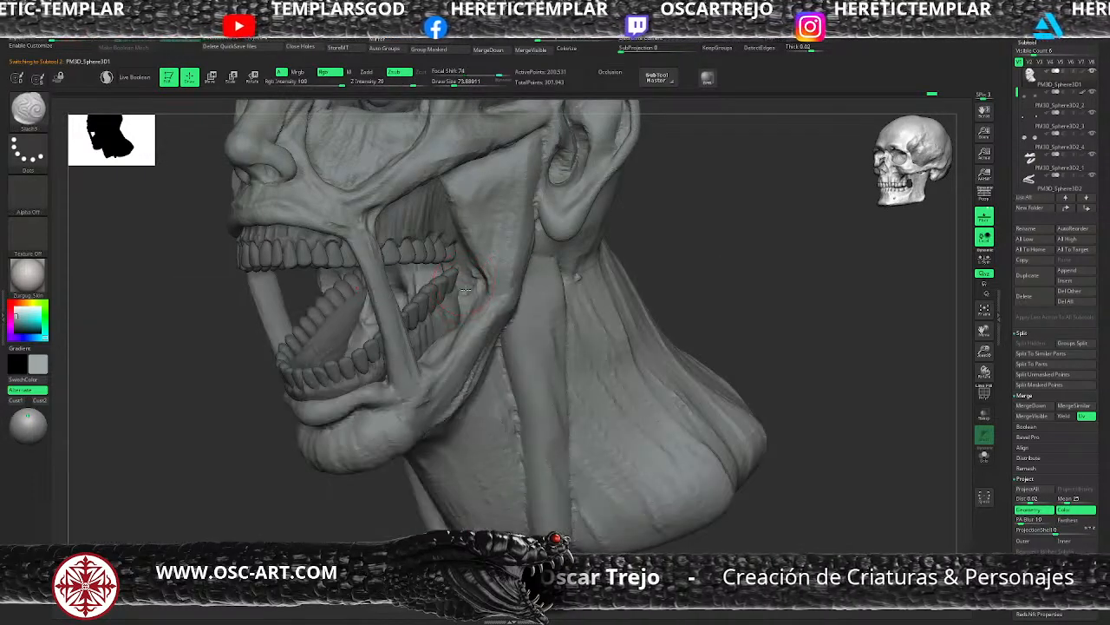
pyautogui.moveTo(466, 293)
pyautogui.mouseDown()
pyautogui.moveTo(475, 274)
pyautogui.moveTo(463, 259)
pyautogui.moveTo(475, 288)
pyautogui.mouseUp()
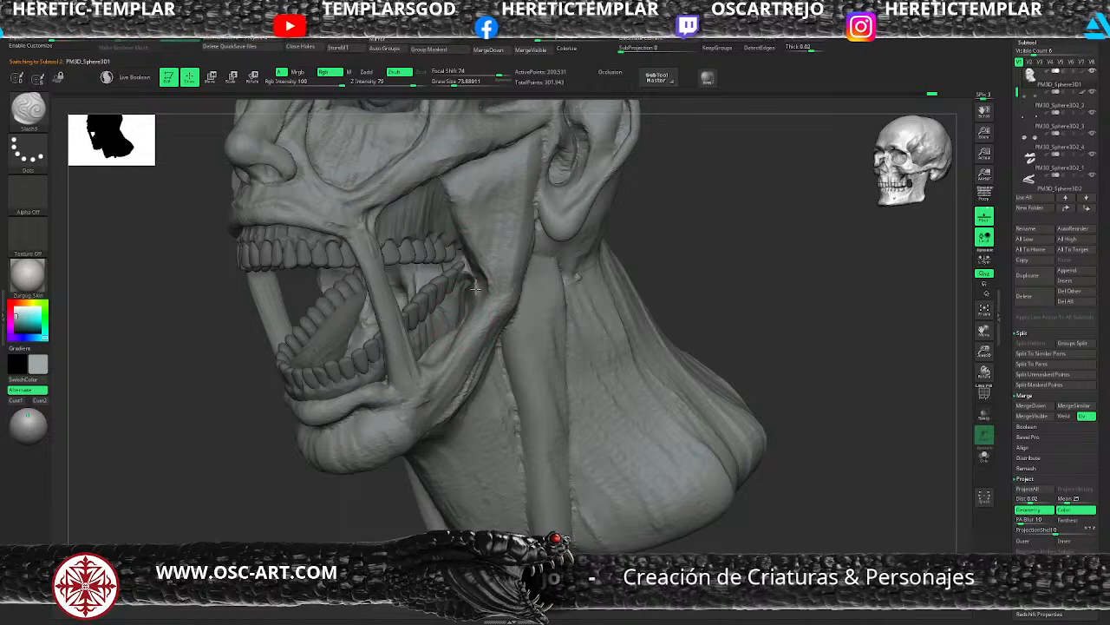
# Adjust the rear of the lower side gum with the Move brush, and make the head subtool active
pyautogui.keyDown('alt'); pyautogui.click(464, 299); pyautogui.keyUp('alt')
pyautogui.moveTo(667, 255); pyautogui.dragTo(525, 288)
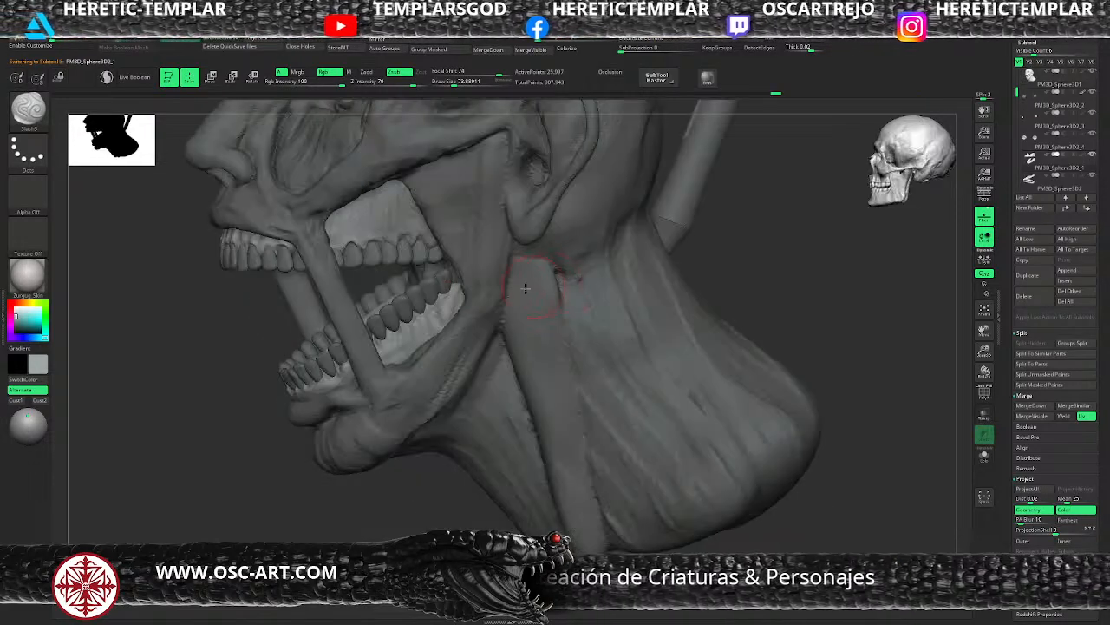
pyautogui.moveTo(353, 489); pyautogui.dragTo(387, 482)
pyautogui.press('b')
pyautogui.press('m')
pyautogui.press('v')
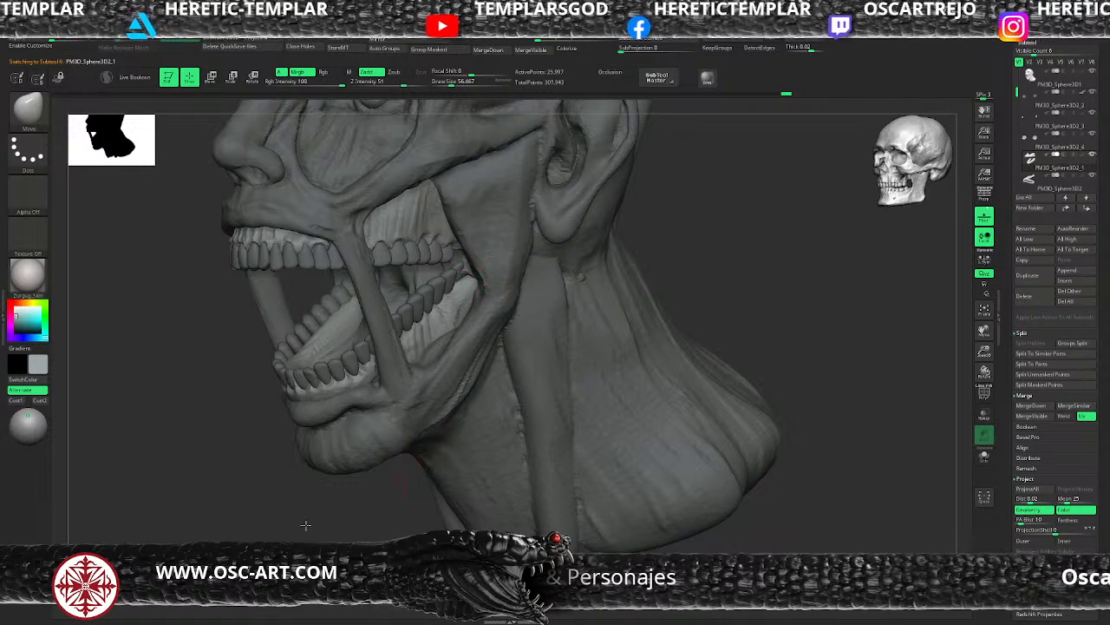
pyautogui.keyDown('alt'); pyautogui.moveTo(306, 525); pyautogui.dragTo(326, 284); pyautogui.keyUp('alt')
pyautogui.keyDown('alt'); pyautogui.click(323, 282); pyautogui.keyUp('alt')
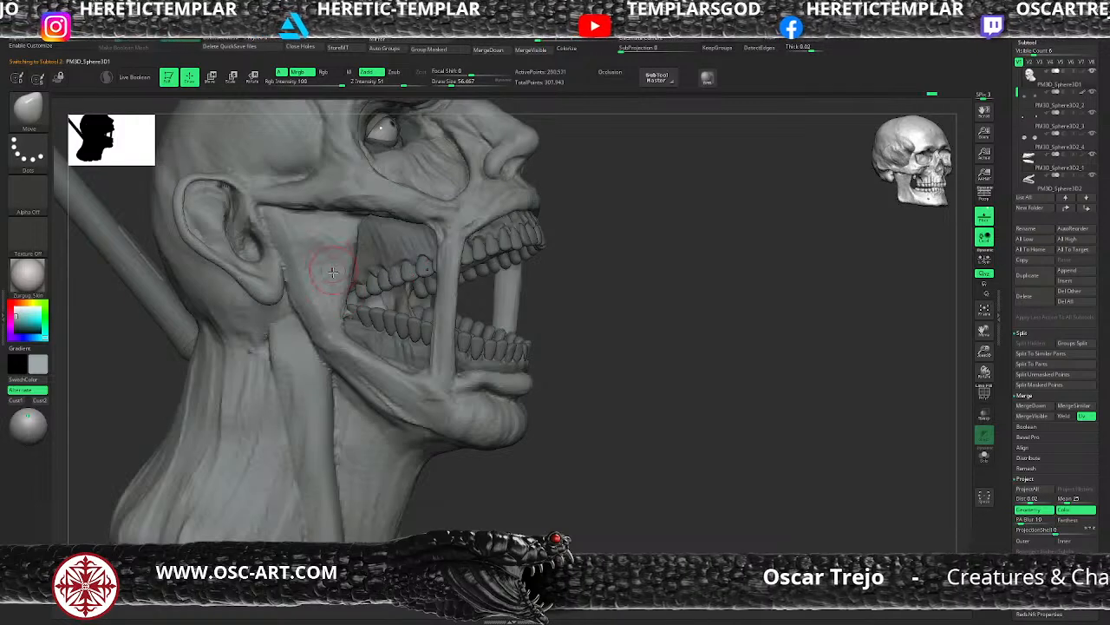
pyautogui.moveTo(575, 339); pyautogui.dragTo(507, 307)
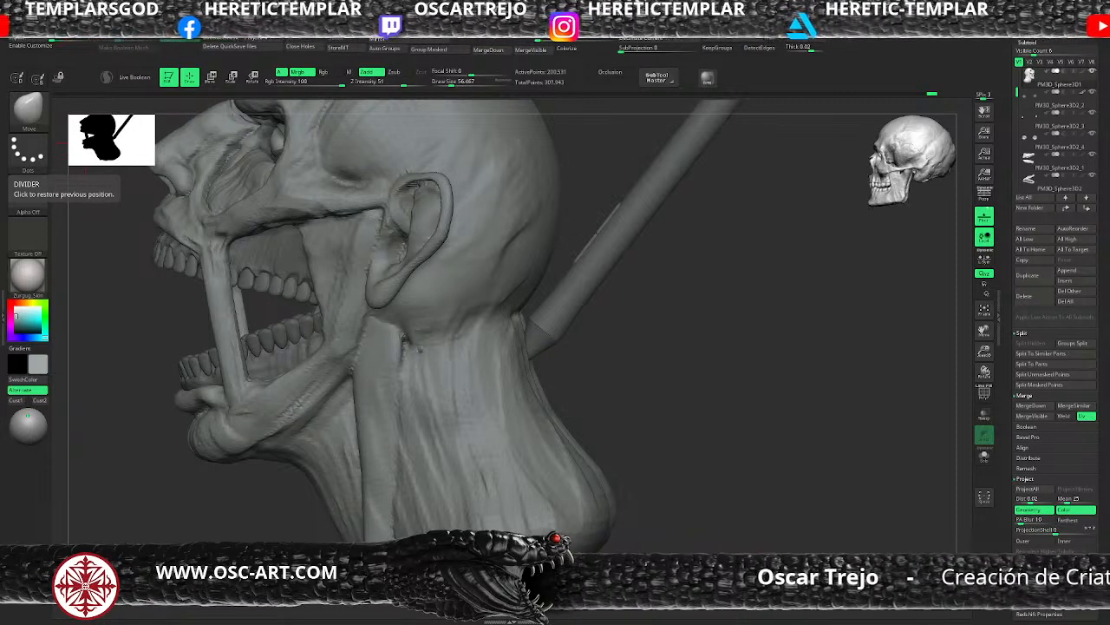
# Try to carve a groove down the jaw muscle from the cheekbone to the jaw angle with the Slash3 brush
pyautogui.press('b')
pyautogui.press('s')
pyautogui.press('3')
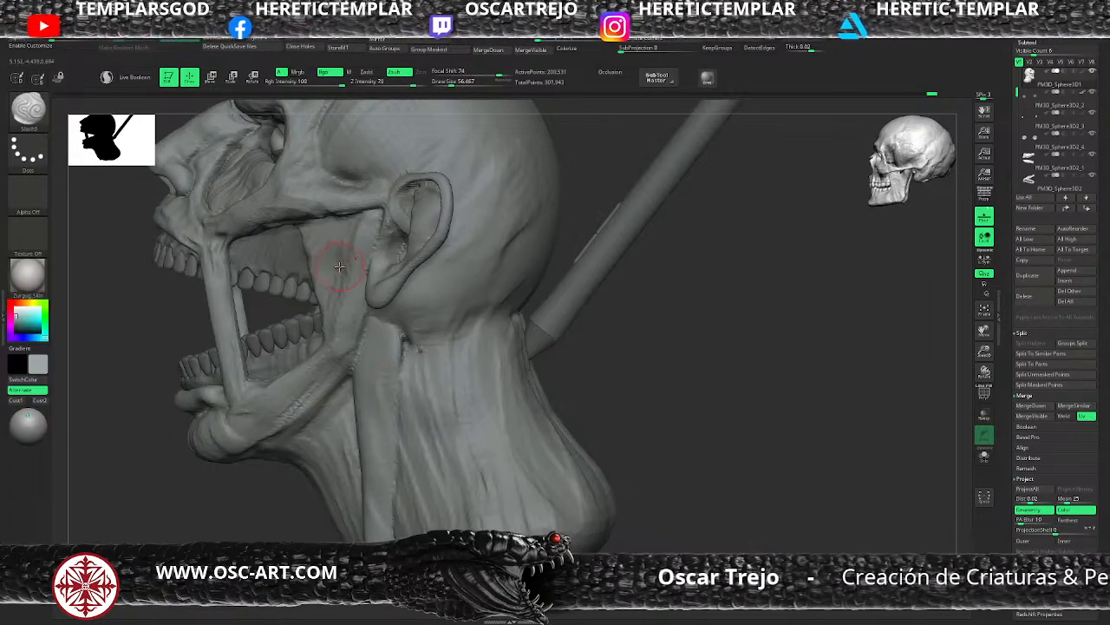
pyautogui.moveTo(355, 213); pyautogui.dragTo(346, 264)
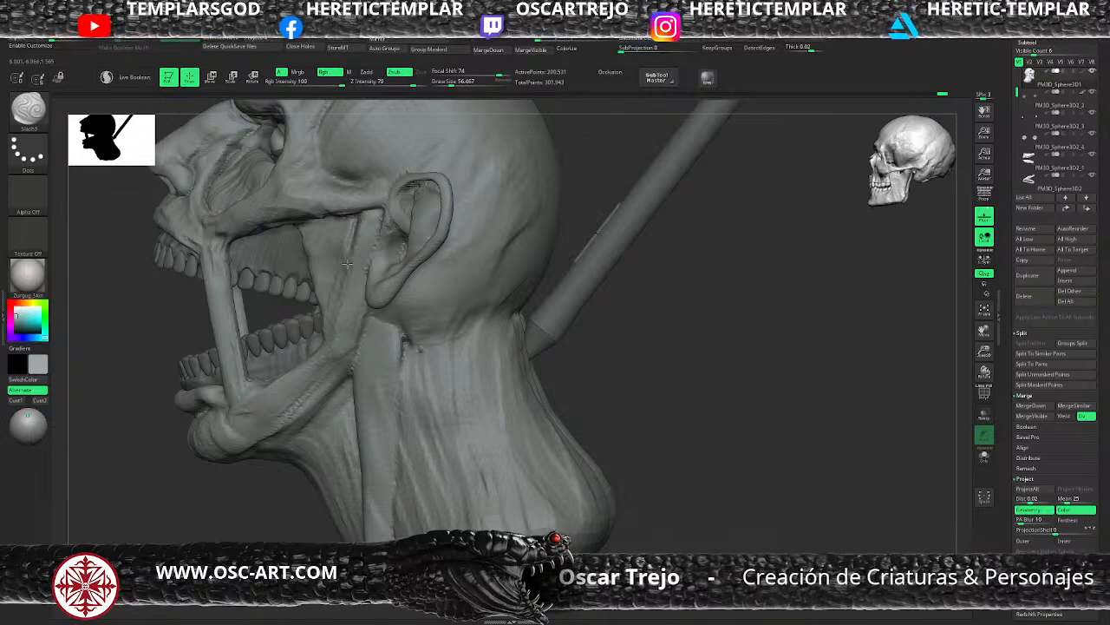
pyautogui.moveTo(241, 524); pyautogui.dragTo(270, 503)
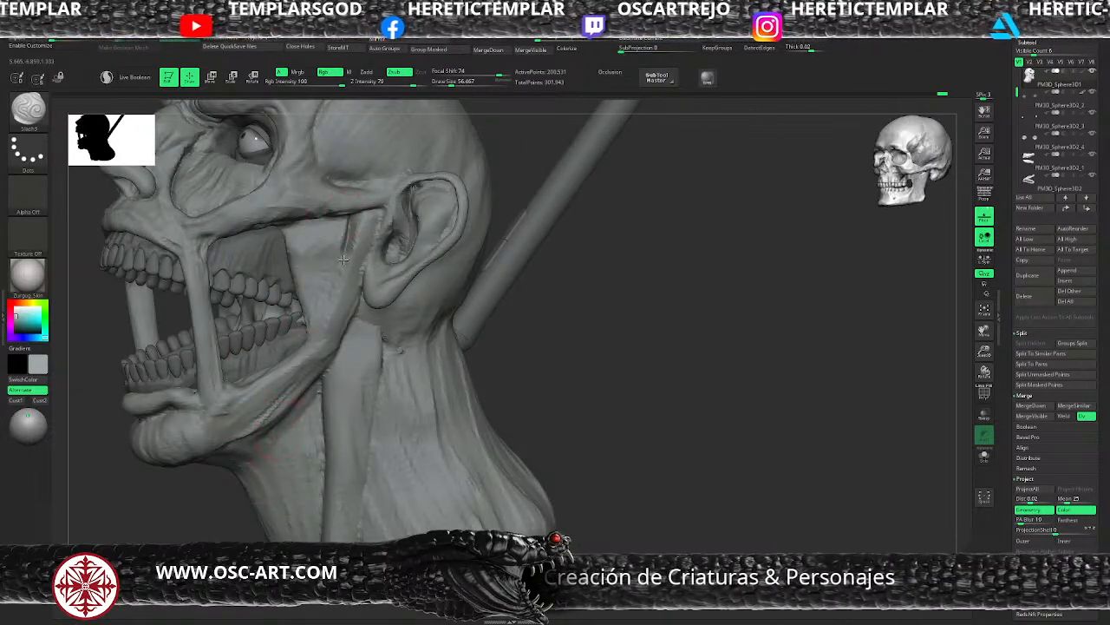
pyautogui.moveTo(343, 260)
pyautogui.mouseDown()
pyautogui.moveTo(322, 328)
pyautogui.moveTo(298, 356)
pyautogui.mouseUp()
pyautogui.moveTo(523, 329); pyautogui.dragTo(539, 330)
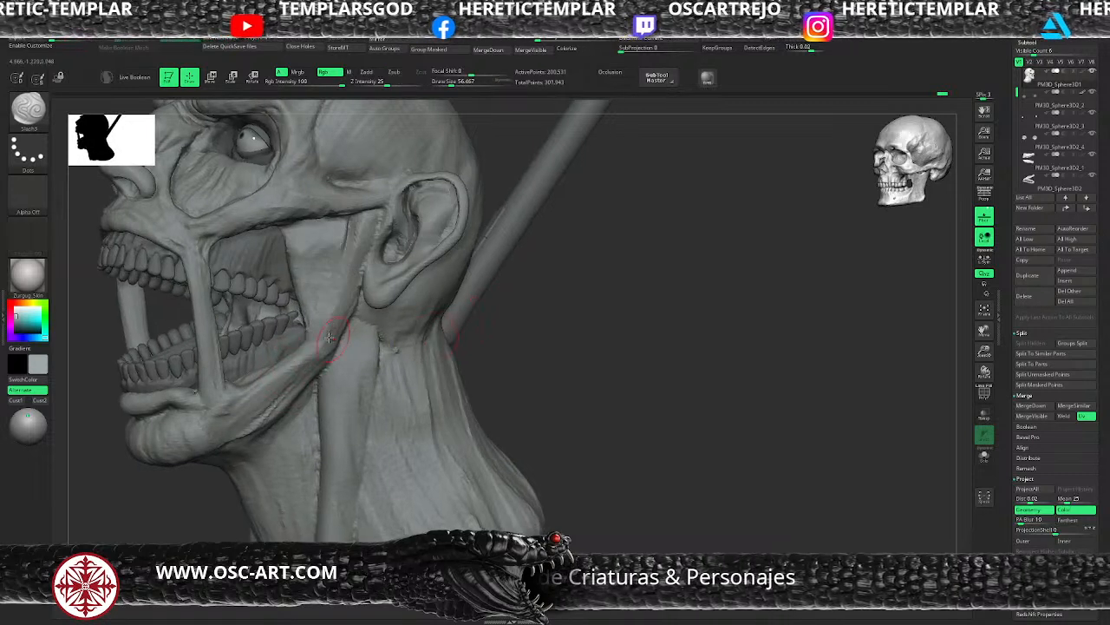
pyautogui.moveTo(306, 345); pyautogui.dragTo(345, 214)
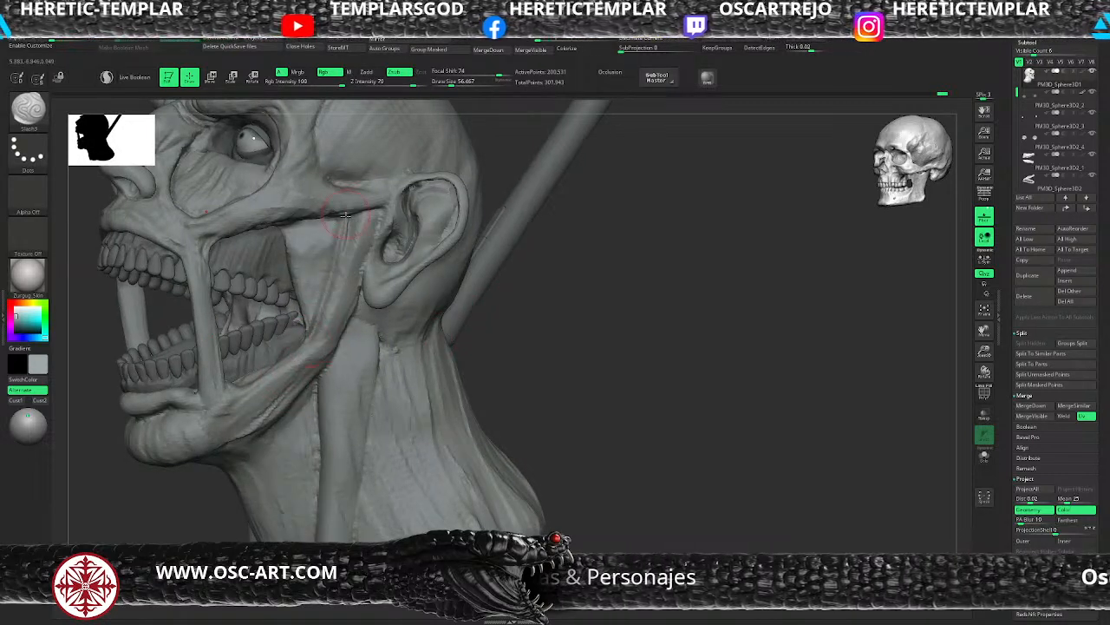
pyautogui.moveTo(560, 315); pyautogui.dragTo(591, 314)
pyautogui.hotkey('ctrl', 'z')
pyautogui.hotkey('ctrl', 'z')
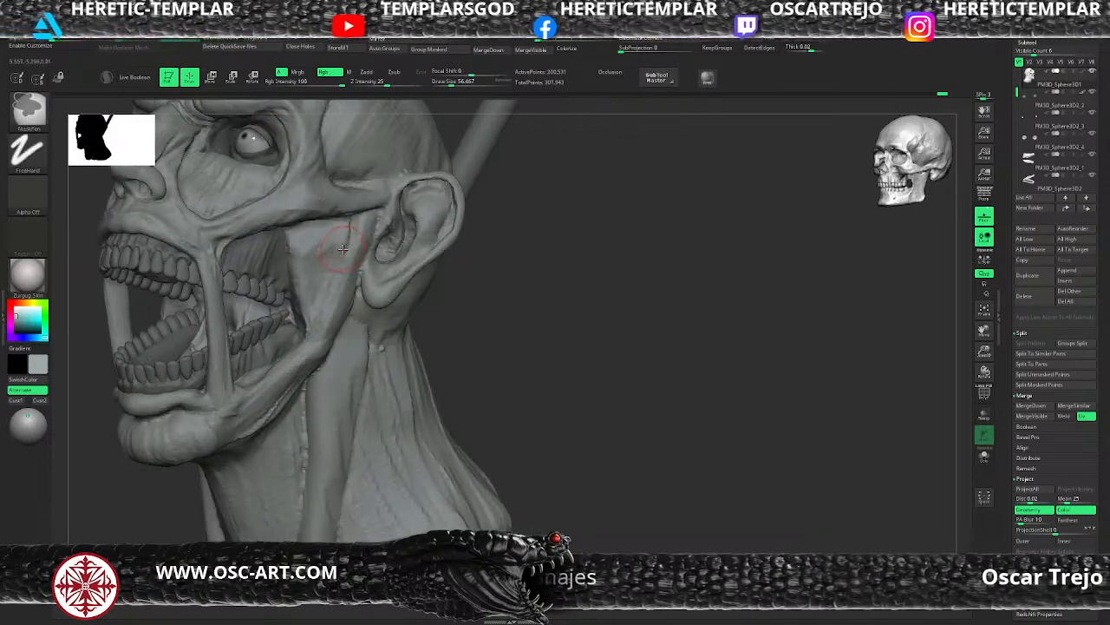
pyautogui.hotkey('ctrl', 'z')
# Carve a narrow groove along the jaw muscle from the jaw angle up to the cheekbone with a smaller Slash3 brush
pyautogui.press('s')
pyautogui.click(317, 308)
pyautogui.moveTo(308, 333); pyautogui.dragTo(366, 211)
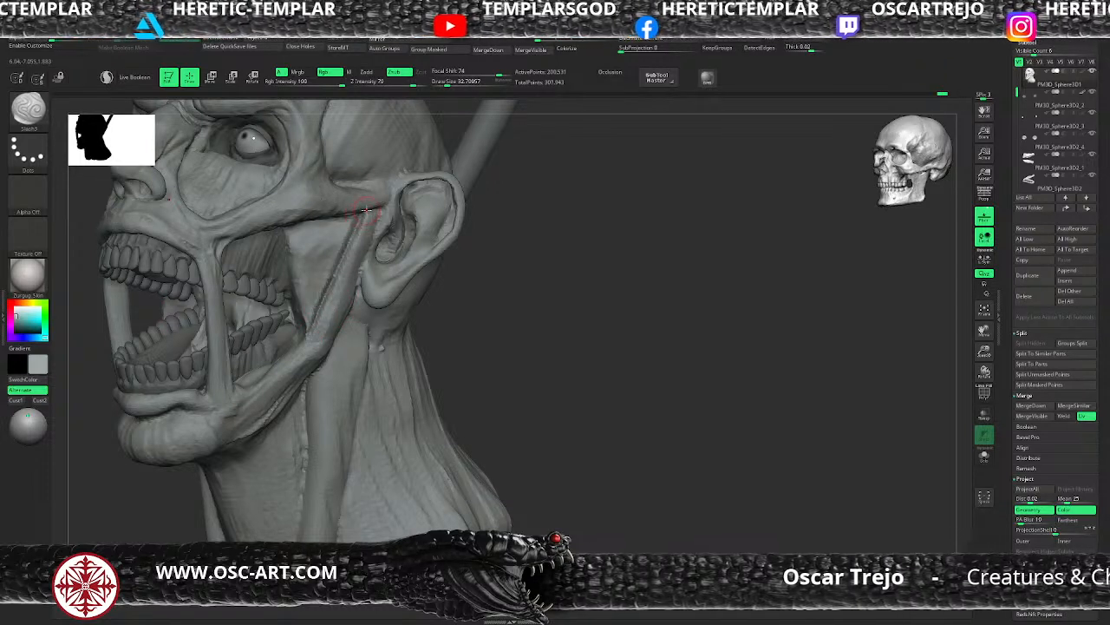
# Blend the upper end of the jaw muscle groove below the cheekbone using ClayBuildup and smoothing
pyautogui.press('b')
pyautogui.press('c')
pyautogui.press('b')
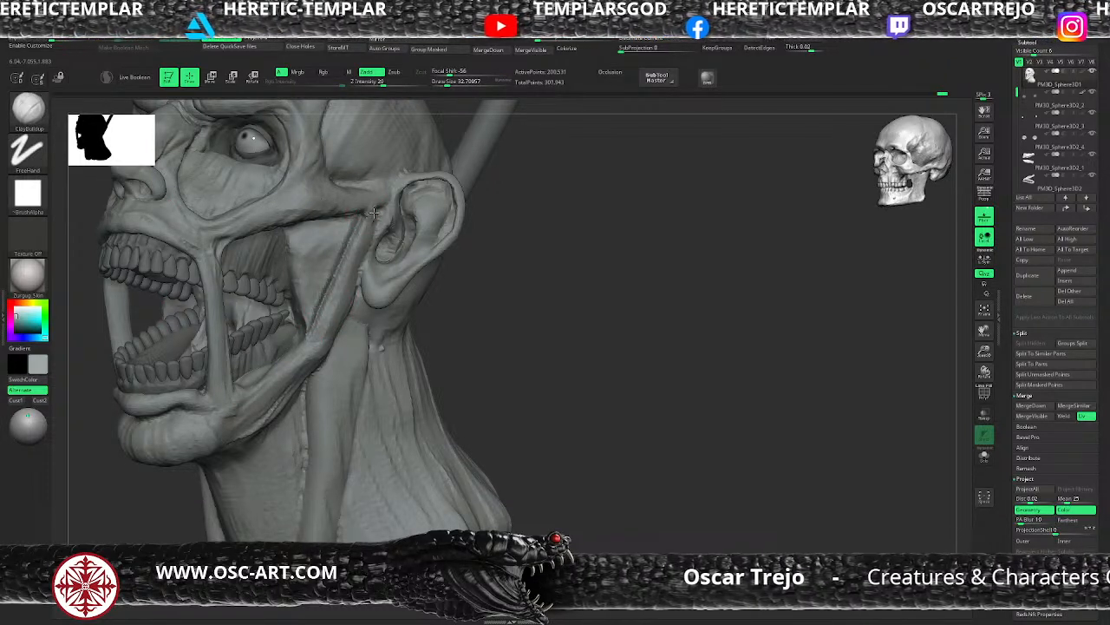
pyautogui.press('shift')
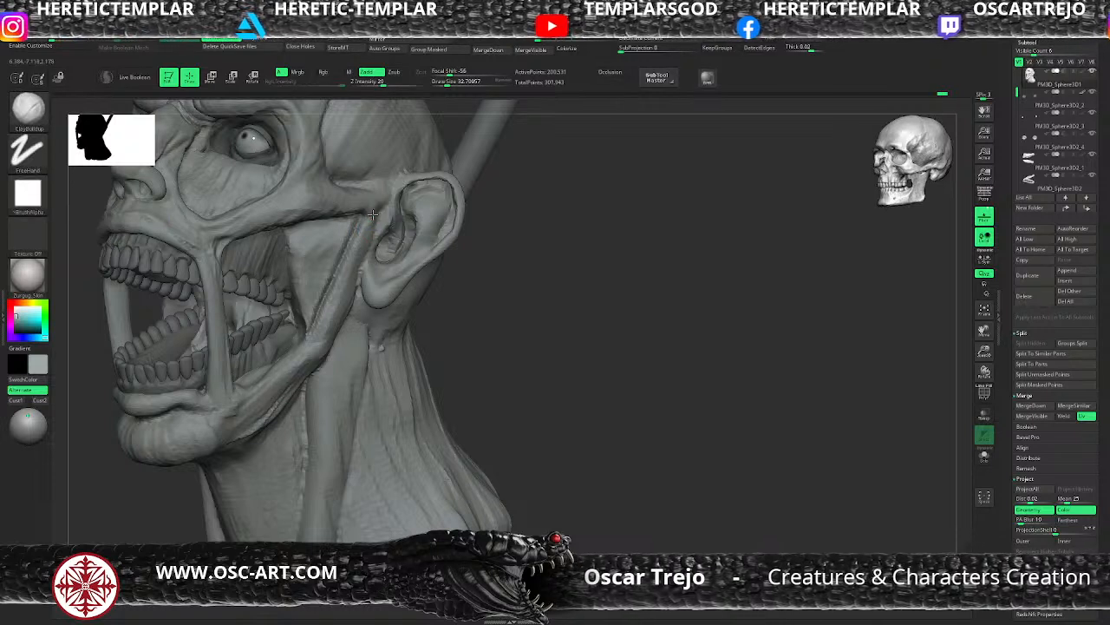
# Refine the jaw muscle between the cheekbone and jaw angle with a larger ClayBuildup brush, and adjust its shape with the Move brush
pyautogui.press('s')
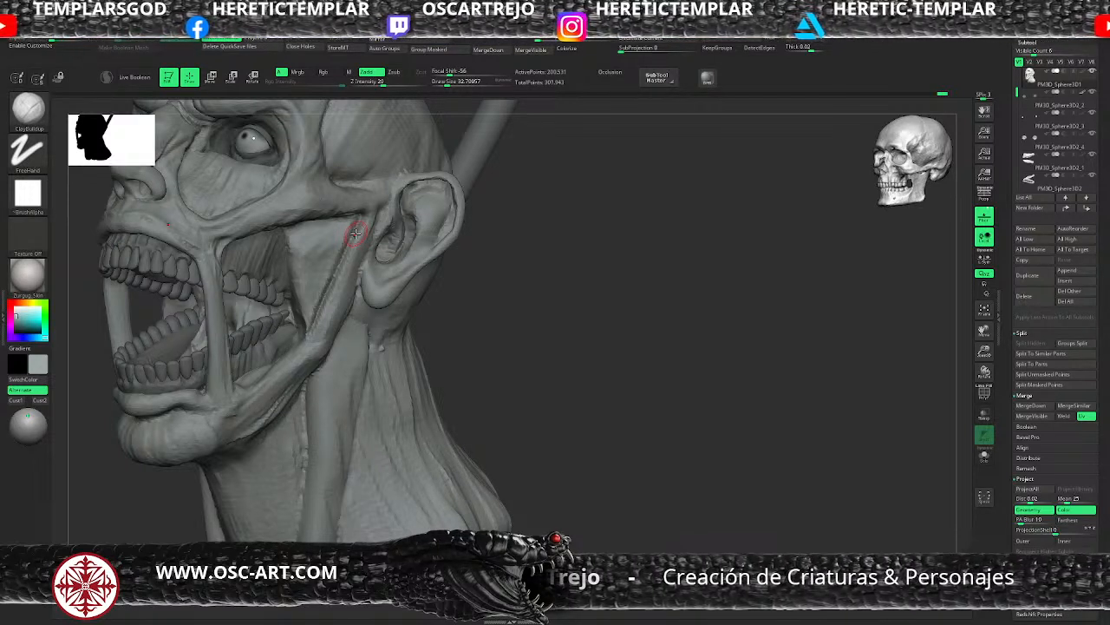
pyautogui.moveTo(570, 446)
pyautogui.mouseDown()
pyautogui.moveTo(582, 414)
pyautogui.moveTo(322, 327)
pyautogui.mouseUp()
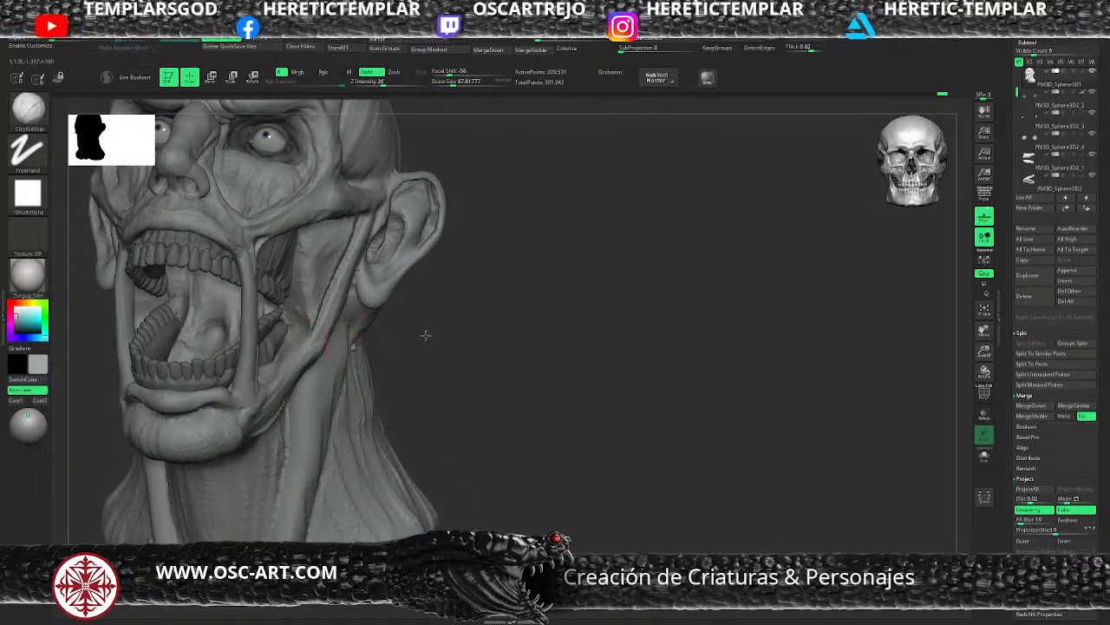
pyautogui.moveTo(425, 335); pyautogui.dragTo(301, 312)
pyautogui.press('b')
pyautogui.press('m')
pyautogui.press('v')
# Build up the jaw muscle's inner surface beside the back teeth using ClayBuildup at a draw size of about 44
pyautogui.press('b')
pyautogui.press('c')
pyautogui.press('b')
pyautogui.press('s')
pyautogui.click(313, 246)
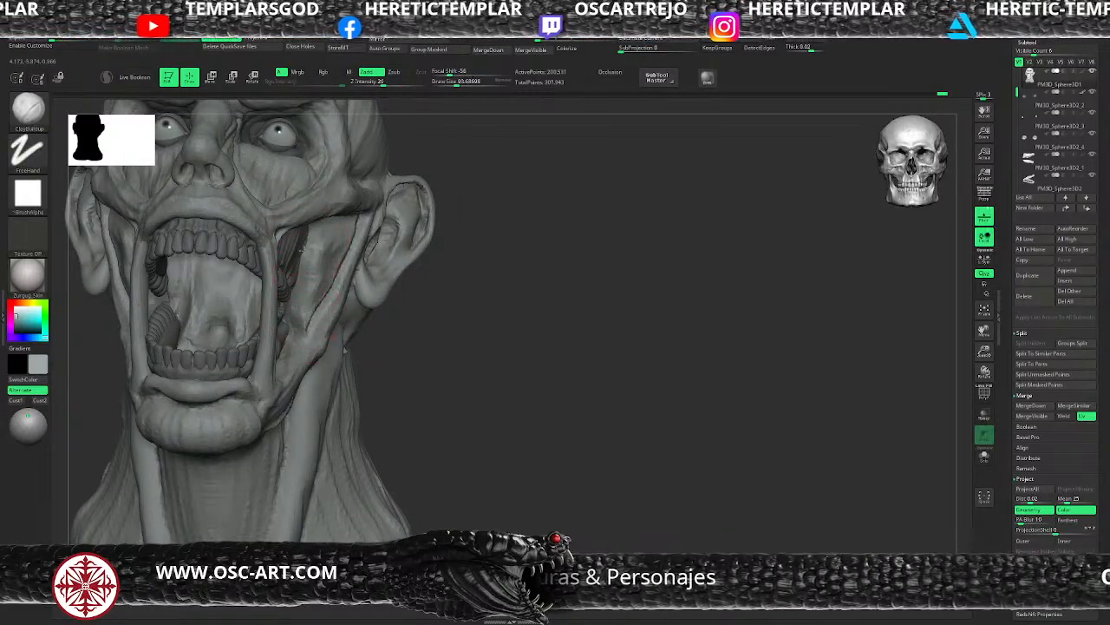
pyautogui.press('s')
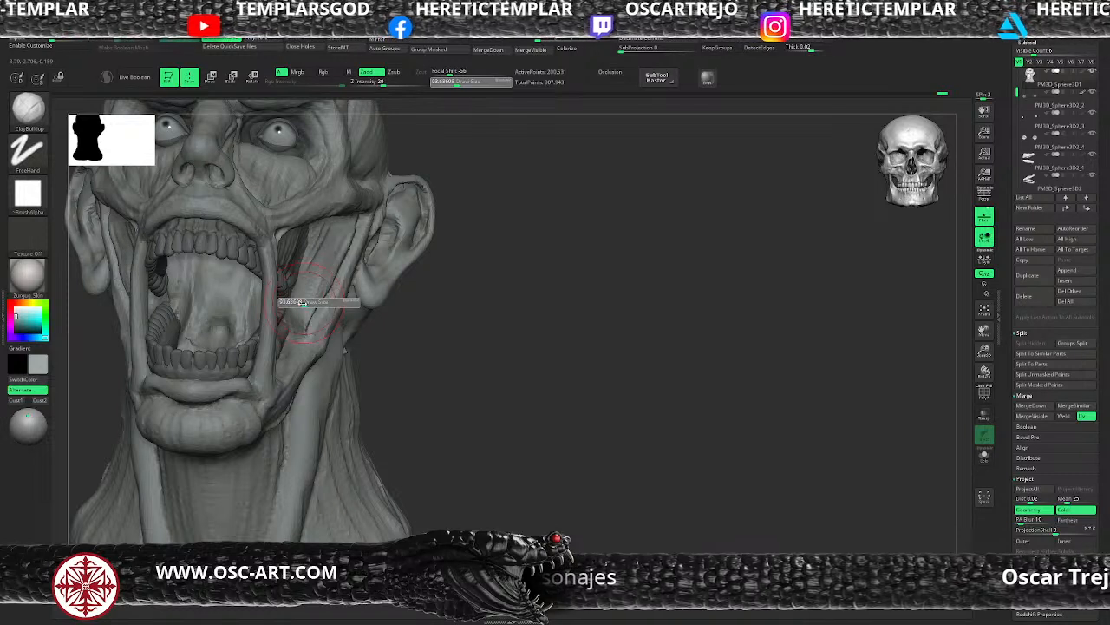
pyautogui.press('s')
pyautogui.moveTo(305, 268); pyautogui.dragTo(302, 277)
pyautogui.moveTo(302, 277)
pyautogui.mouseDown()
pyautogui.moveTo(287, 321)
pyautogui.moveTo(306, 334)
pyautogui.moveTo(328, 258)
pyautogui.moveTo(297, 302)
pyautogui.mouseUp()
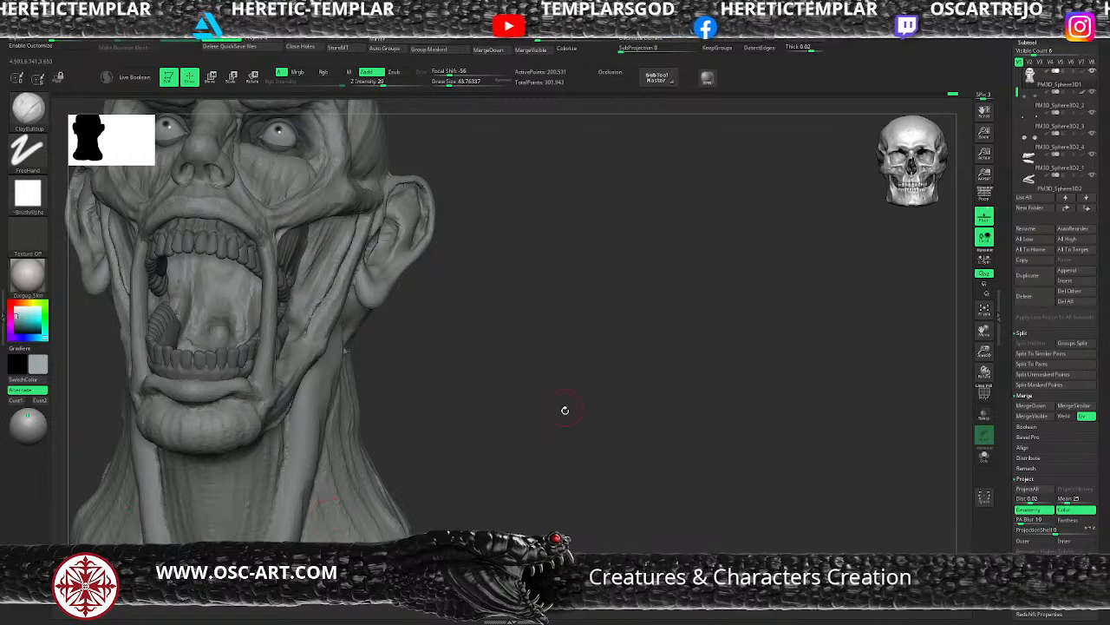
pyautogui.moveTo(533, 384)
pyautogui.keyDown('alt'); pyautogui.mouseDown()
pyautogui.moveTo(528, 372)
pyautogui.moveTo(425, 375)
pyautogui.moveTo(520, 361)
pyautogui.moveTo(541, 405)
pyautogui.mouseUp(); pyautogui.keyUp('alt')
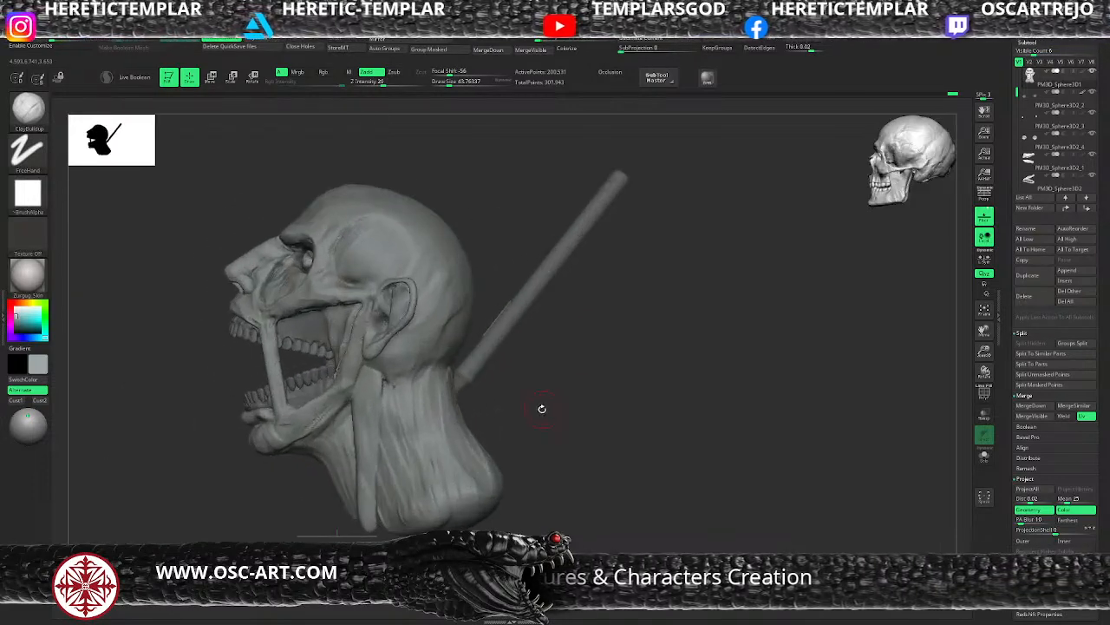
pyautogui.press('w')
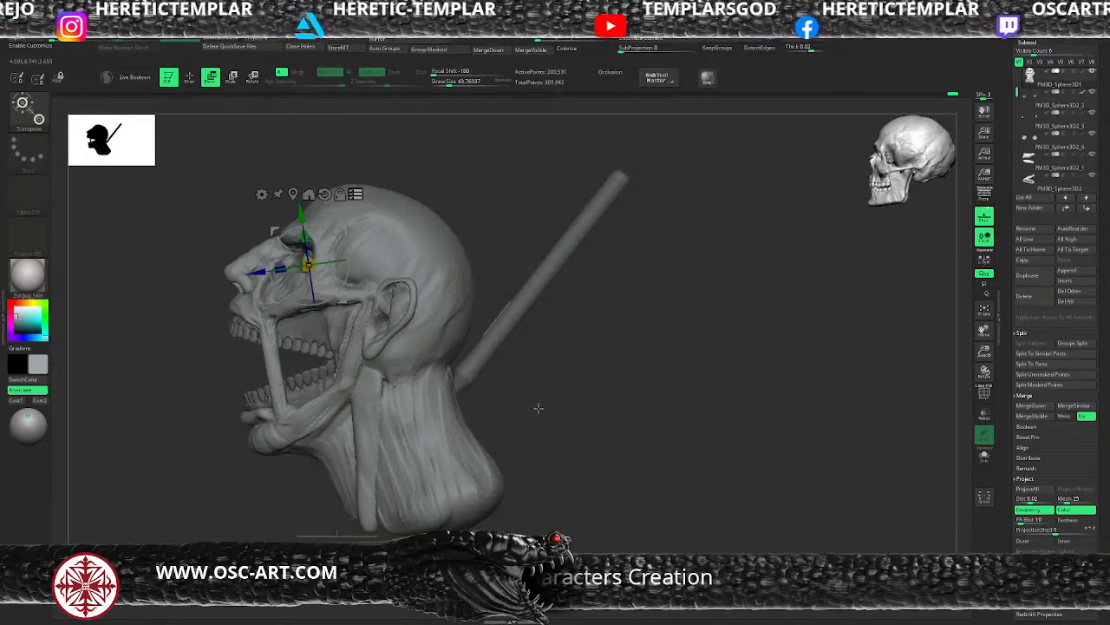
pyautogui.press('q')
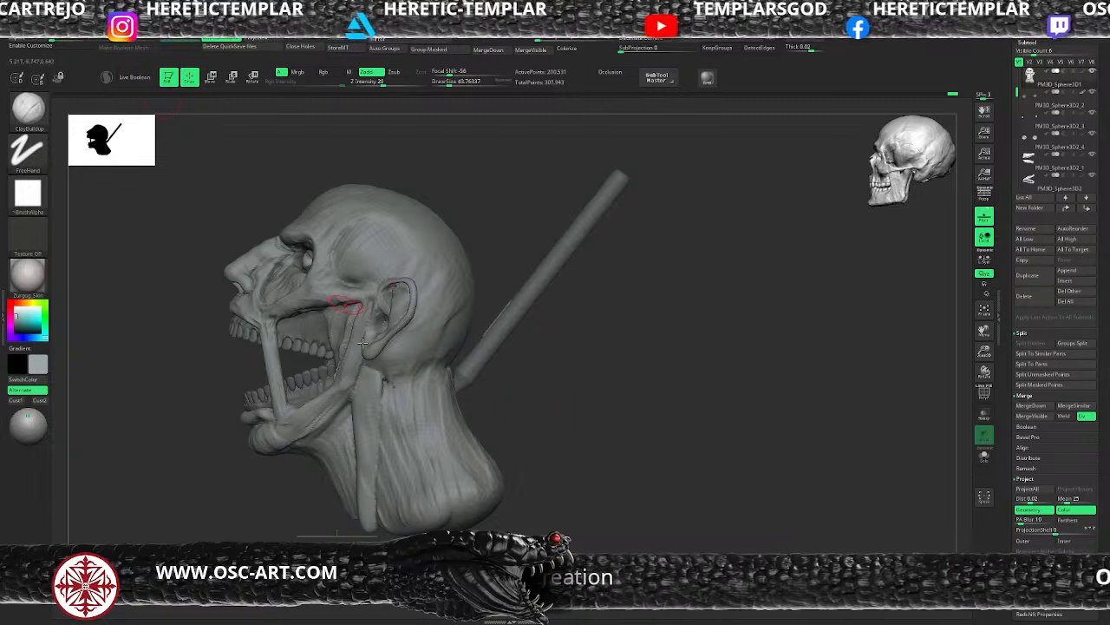
pyautogui.press('w')
pyautogui.moveTo(623, 336)
pyautogui.keyDown('alt'); pyautogui.mouseDown()
pyautogui.moveTo(630, 397)
pyautogui.moveTo(667, 463)
pyautogui.mouseUp(); pyautogui.keyUp('alt')
pyautogui.press('q')
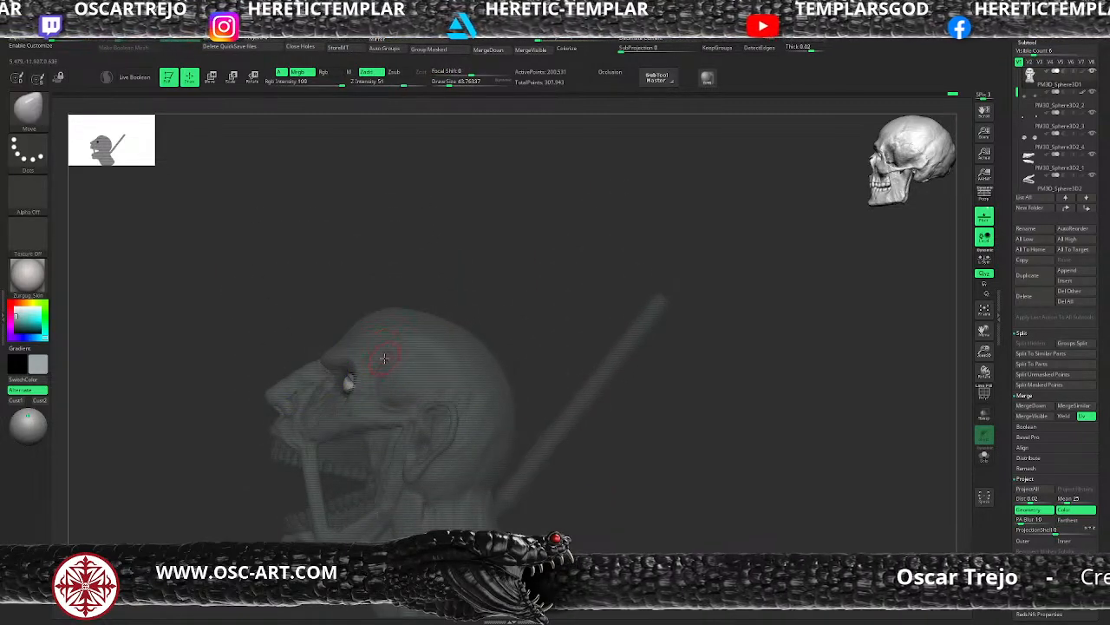
pyautogui.press('w')
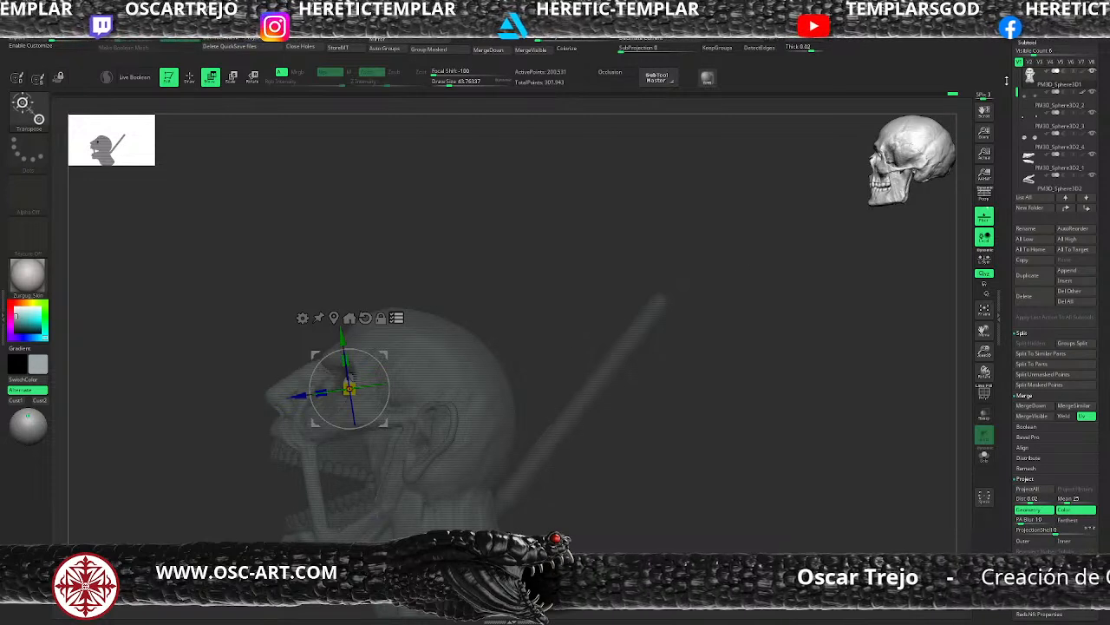
# Load the PolyMesh3D star as the active tool, frame it flat-on and activate its transform gizmo
pyautogui.moveTo(1004, 42); pyautogui.dragTo(999, 202)
pyautogui.click(1025, 175)
pyautogui.press('f')
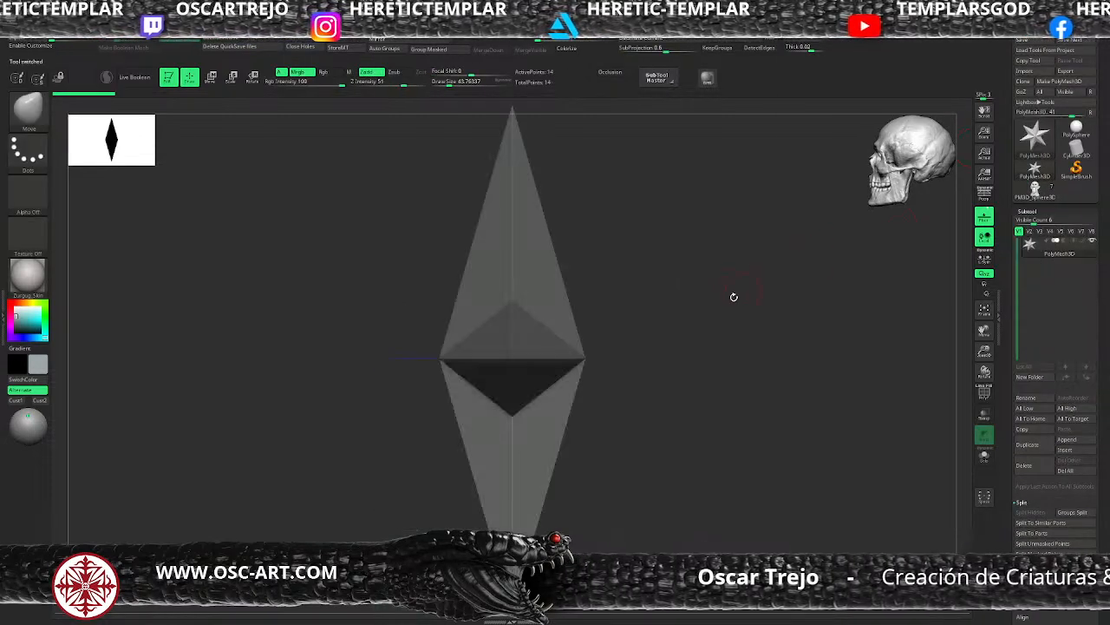
pyautogui.keyDown('alt'); pyautogui.moveTo(722, 355); pyautogui.dragTo(648, 306); pyautogui.keyUp('alt')
pyautogui.keyDown('shift'); pyautogui.moveTo(685, 312); pyautogui.dragTo(627, 313); pyautogui.keyUp('shift')
pyautogui.press('w')
pyautogui.keyDown('alt'); pyautogui.moveTo(586, 266); pyautogui.dragTo(582, 270); pyautogui.keyUp('alt')
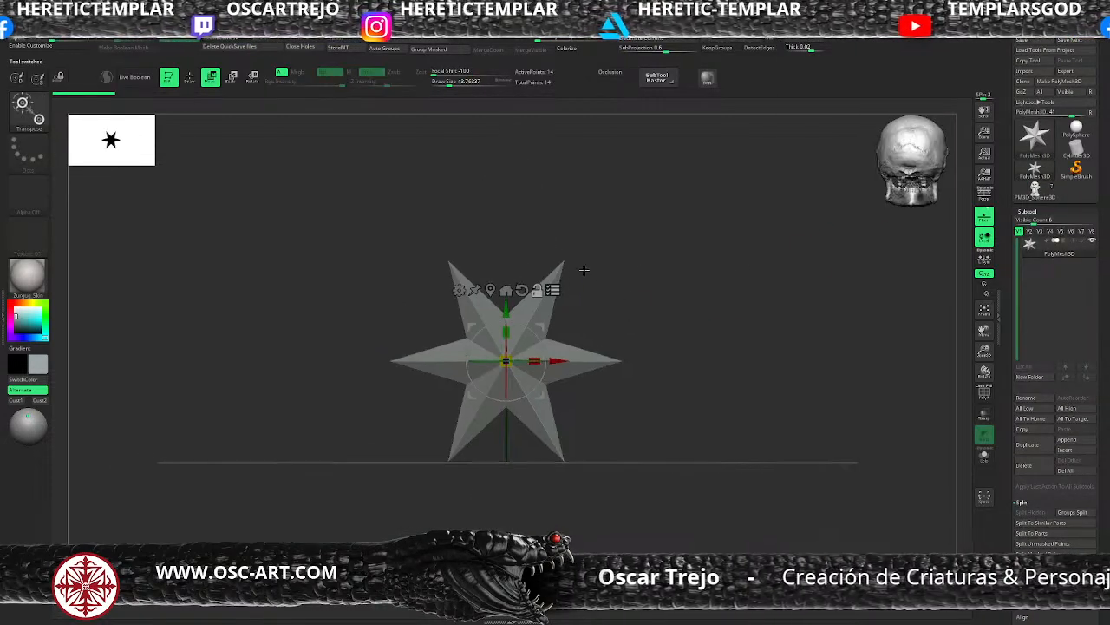
pyautogui.click(555, 290)
pyautogui.moveTo(662, 291)
pyautogui.keyDown('alt'); pyautogui.mouseDown()
pyautogui.moveTo(640, 228)
pyautogui.moveTo(622, 228)
pyautogui.moveTo(590, 258)
pyautogui.moveTo(596, 265)
pyautogui.mouseUp(); pyautogui.keyUp('alt')
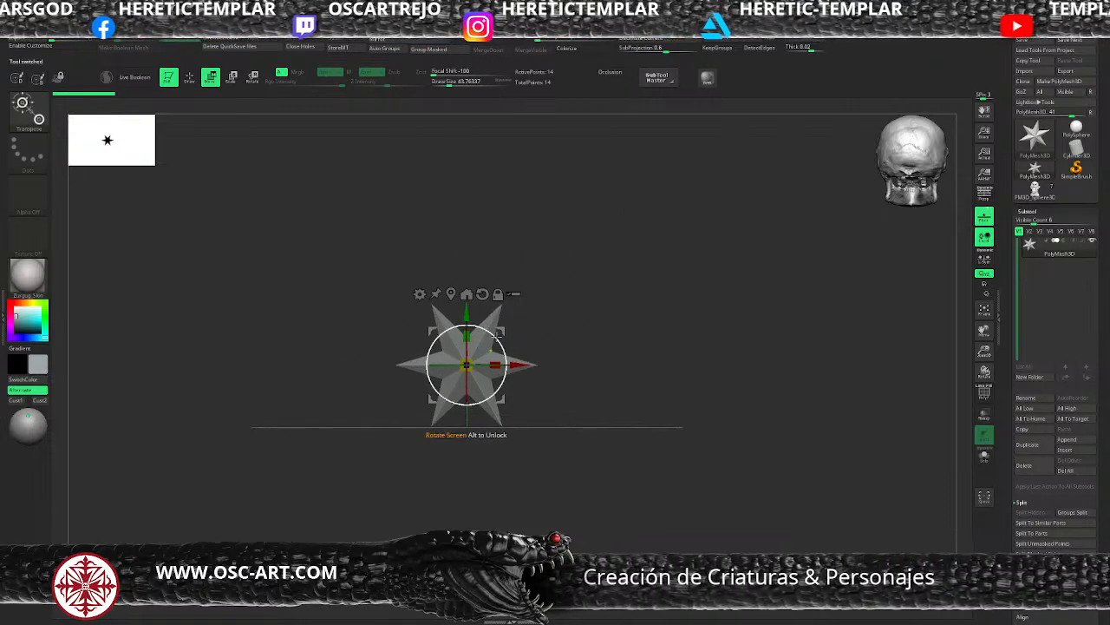
# Duplicate the star repeatedly across the canvas with the transform gizmo, and return to the head model
pyautogui.keyDown('ctrl'); pyautogui.moveTo(504, 328); pyautogui.dragTo(605, 271); pyautogui.keyUp('ctrl')
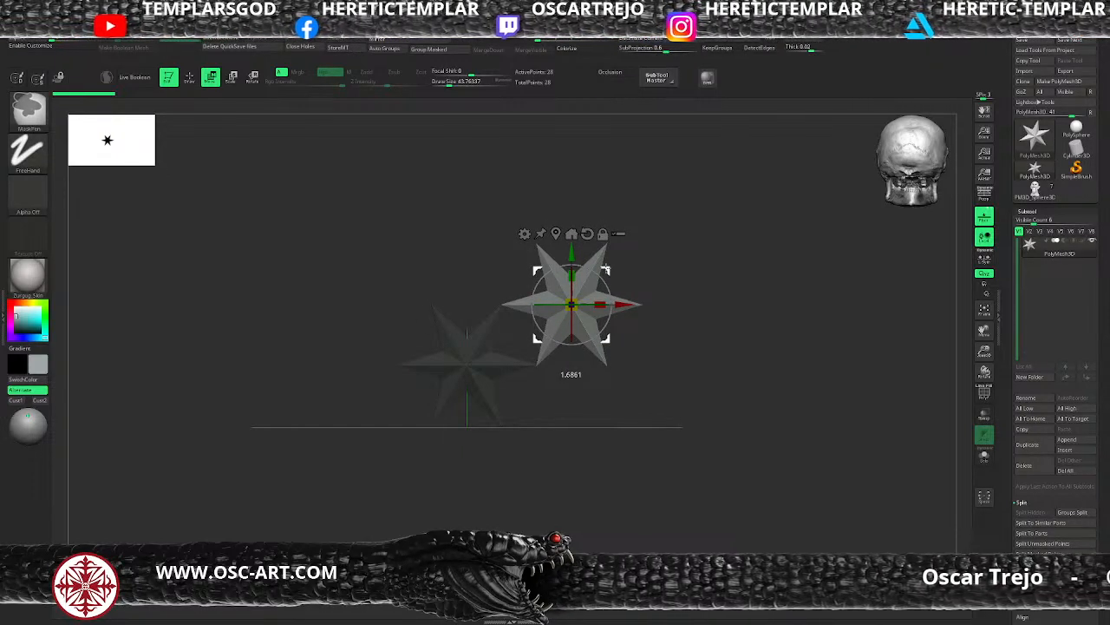
pyautogui.moveTo(607, 268)
pyautogui.keyDown('ctrl'); pyautogui.mouseDown()
pyautogui.moveTo(711, 244)
pyautogui.moveTo(868, 237)
pyautogui.moveTo(796, 422)
pyautogui.moveTo(538, 466)
pyautogui.moveTo(274, 286)
pyautogui.moveTo(619, 136)
pyautogui.moveTo(623, 214)
pyautogui.moveTo(349, 300)
pyautogui.moveTo(644, 342)
pyautogui.moveTo(644, 411)
pyautogui.moveTo(598, 522)
pyautogui.mouseUp(); pyautogui.keyUp('ctrl')
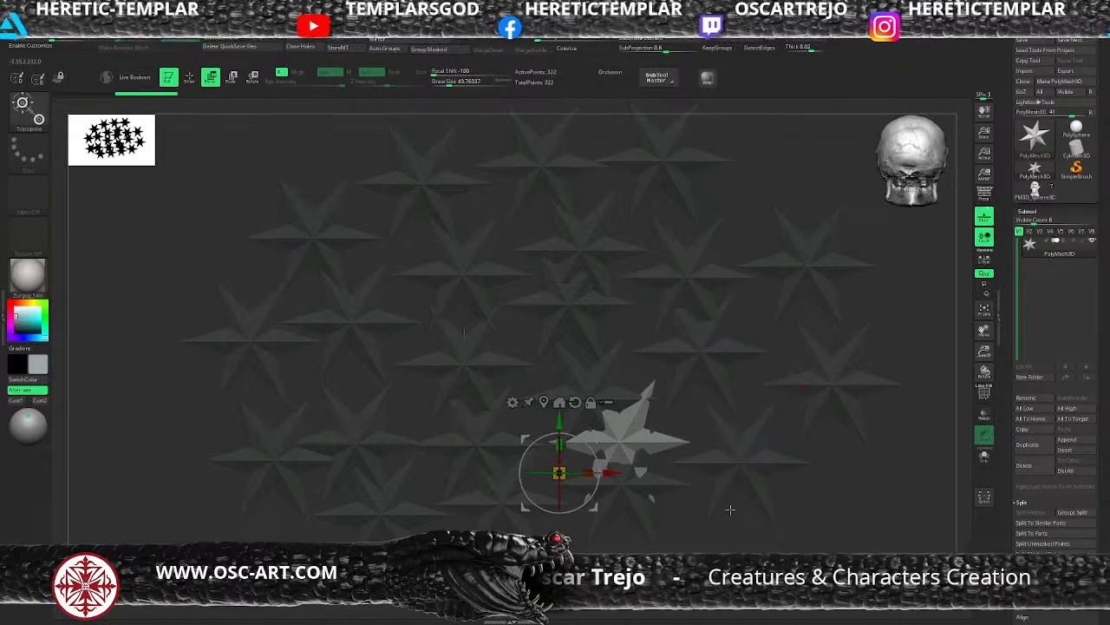
pyautogui.keyDown('alt'); pyautogui.moveTo(728, 509); pyautogui.dragTo(695, 419); pyautogui.keyUp('alt')
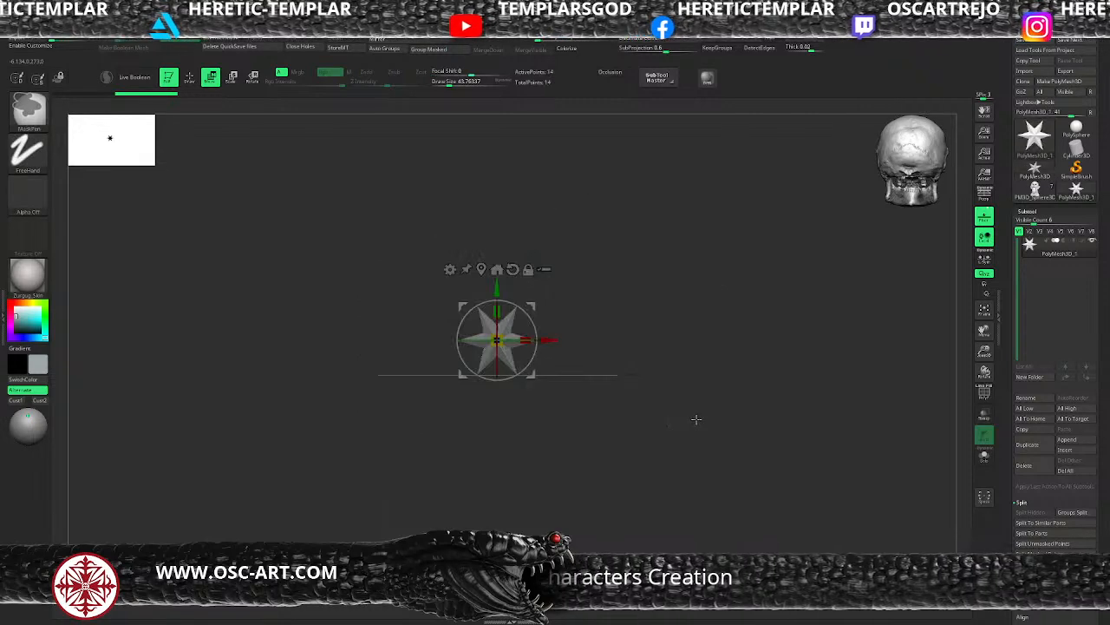
pyautogui.press('q')
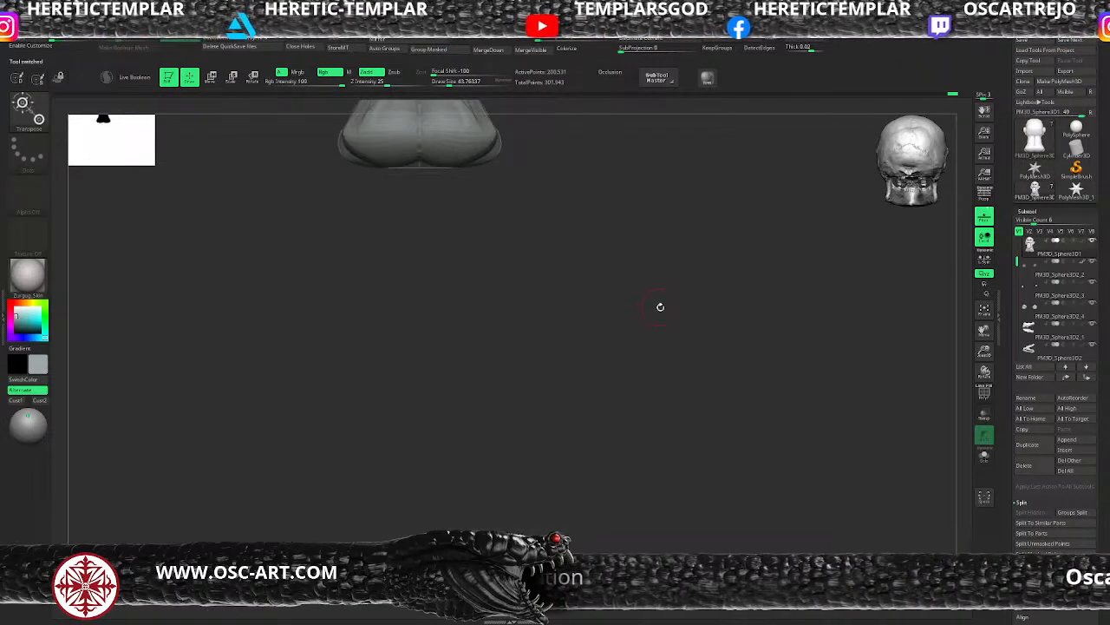
# Build up muscle strands below the cheekbone in front of the ear using ClayBuildup at a draw size of 28.75
pyautogui.moveTo(660, 304); pyautogui.dragTo(686, 312)
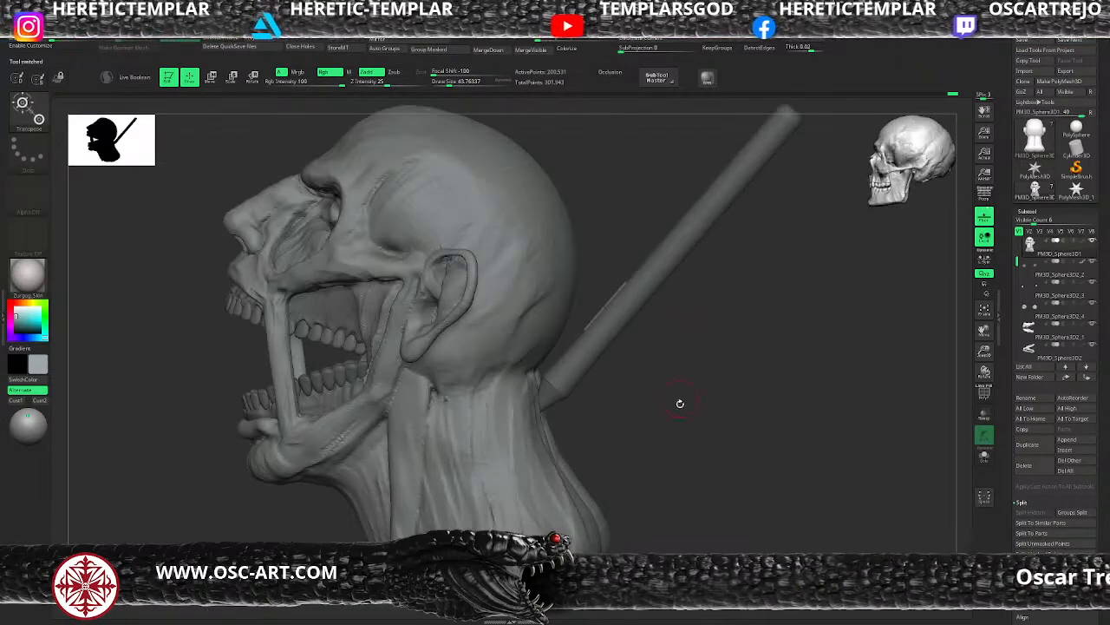
pyautogui.moveTo(679, 401); pyautogui.dragTo(669, 402)
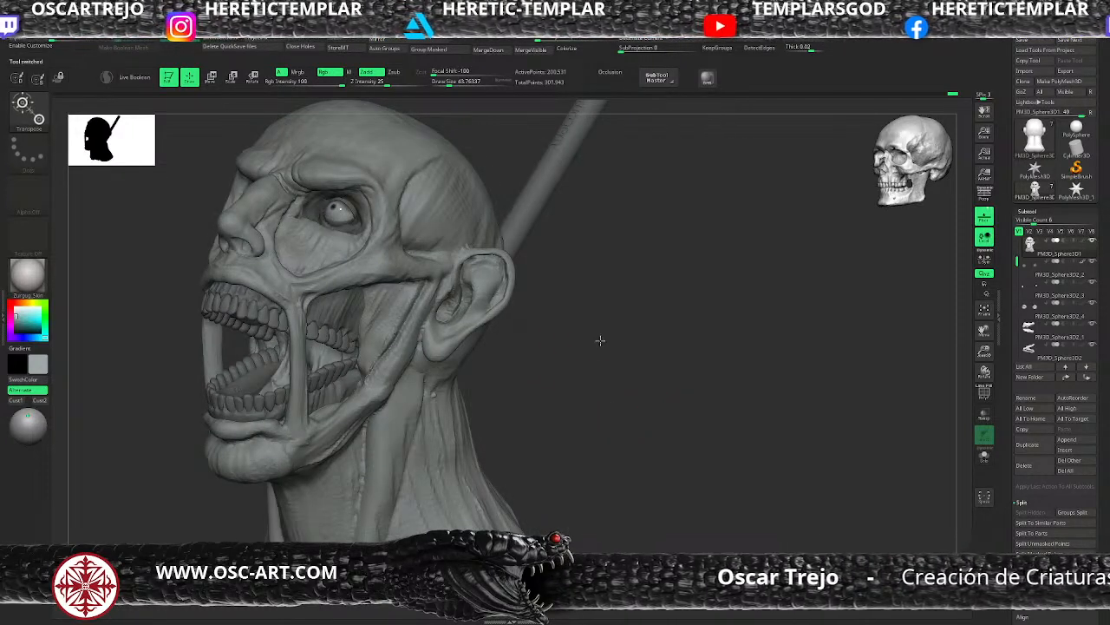
pyautogui.keyDown('alt'); pyautogui.moveTo(610, 351); pyautogui.dragTo(674, 441); pyautogui.keyUp('alt')
pyautogui.press('s')
pyautogui.click(466, 411)
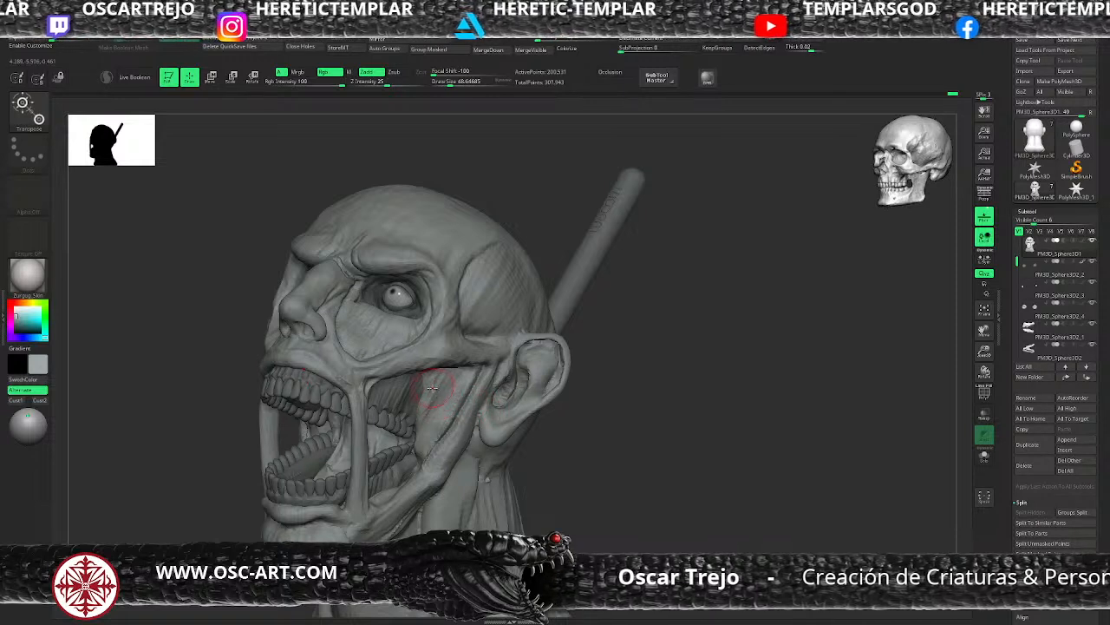
pyautogui.press('b')
pyautogui.press('c')
pyautogui.press('b')
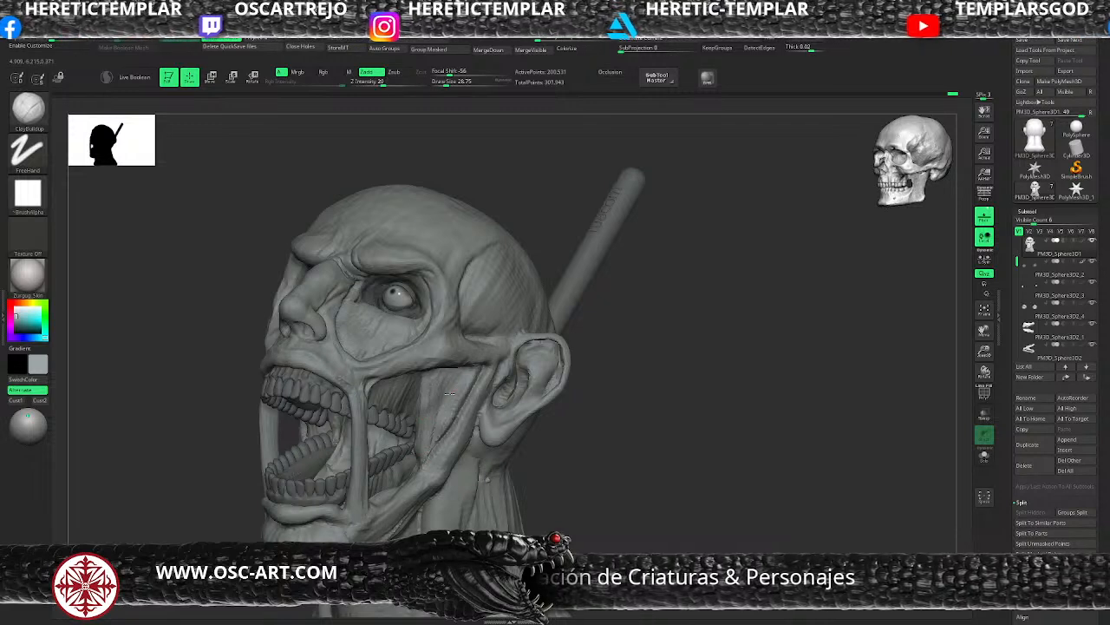
# Carve fiber grooves down the jaw muscle from the cheekbone with the DamStandard and Slash3 brushes
pyautogui.press('b')
pyautogui.press('d')
pyautogui.press('s')
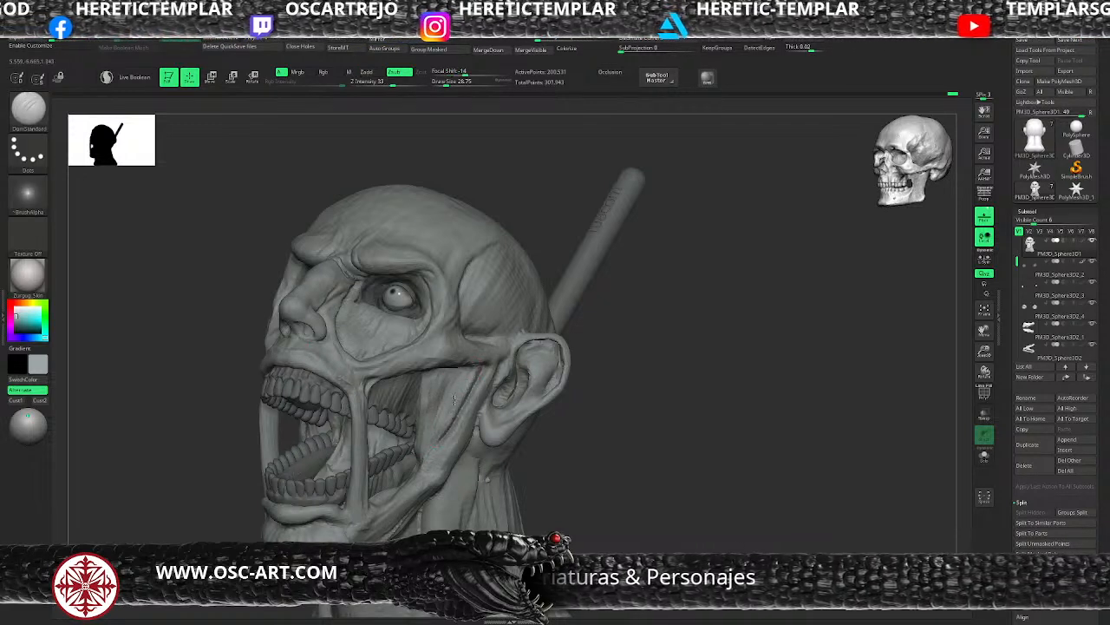
pyautogui.moveTo(454, 400)
pyautogui.mouseDown()
pyautogui.moveTo(426, 460)
pyautogui.moveTo(445, 378)
pyautogui.moveTo(419, 449)
pyautogui.moveTo(419, 439)
pyautogui.mouseUp()
pyautogui.press('b')
pyautogui.press('s')
pyautogui.press('l')
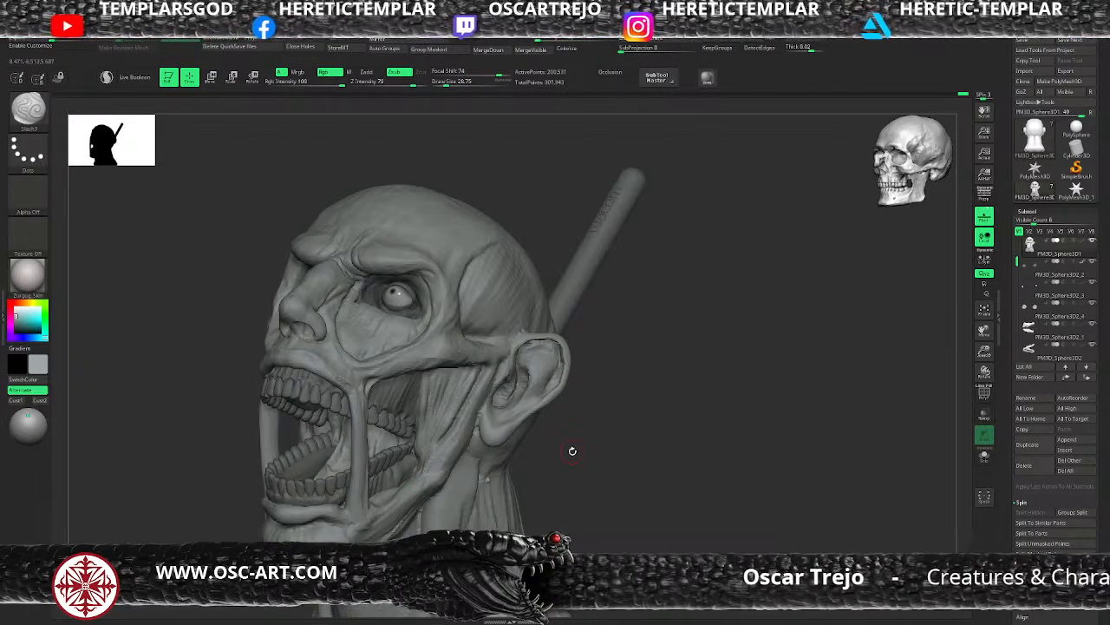
pyautogui.moveTo(573, 449); pyautogui.dragTo(547, 426)
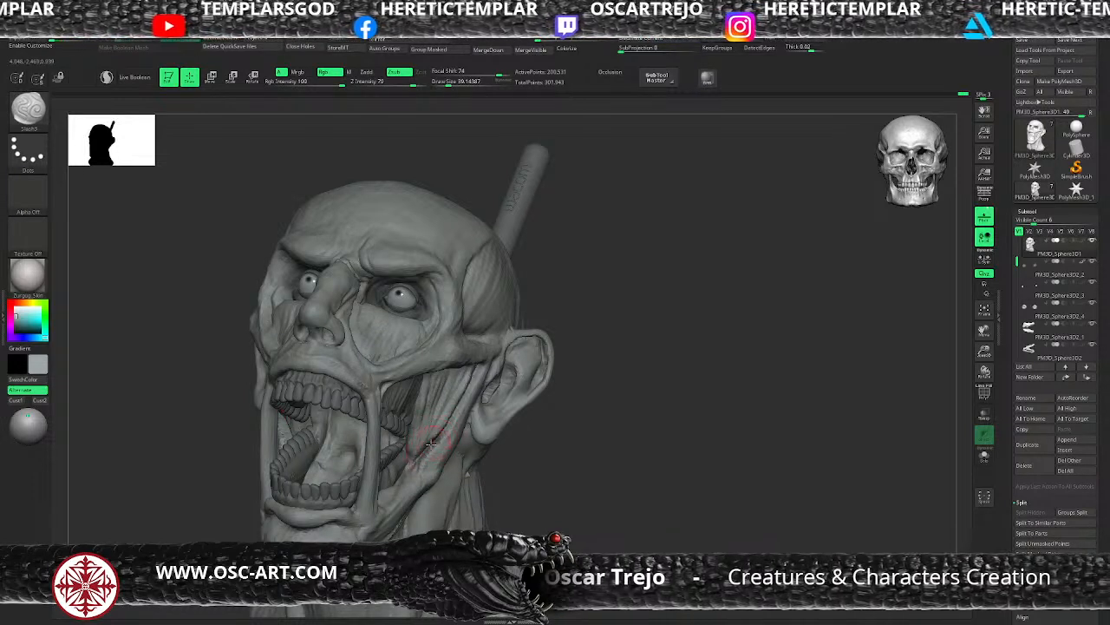
# Reshape the outer contour of the jaw muscle from the front and side with a large Move brush
pyautogui.moveTo(582, 381); pyautogui.dragTo(538, 391)
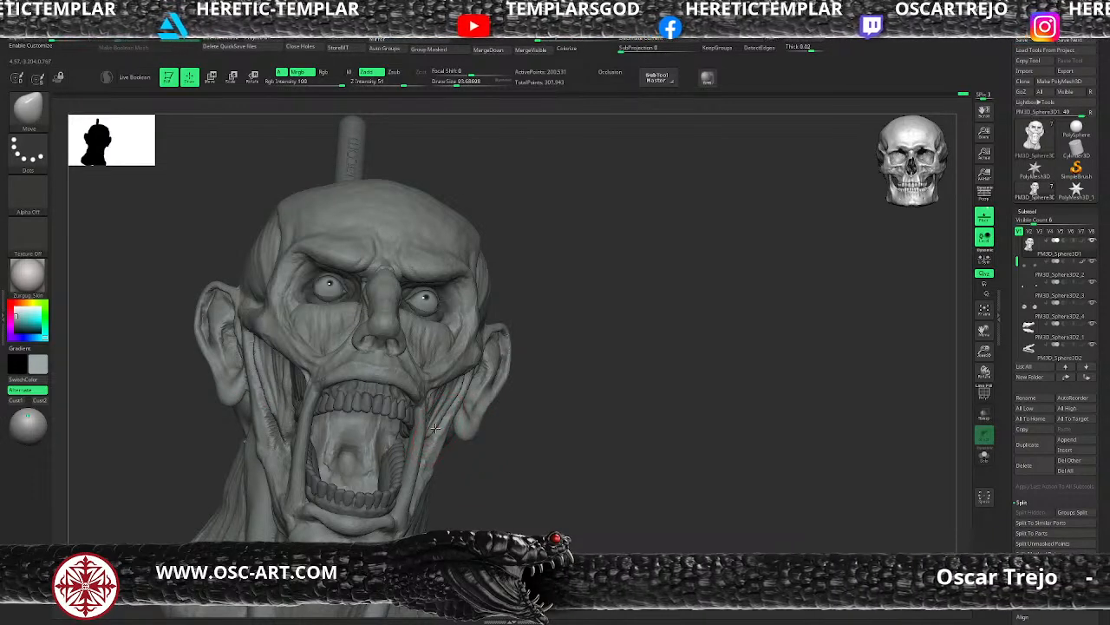
pyautogui.moveTo(463, 500)
pyautogui.mouseDown()
pyautogui.moveTo(471, 488)
pyautogui.moveTo(444, 465)
pyautogui.mouseUp()
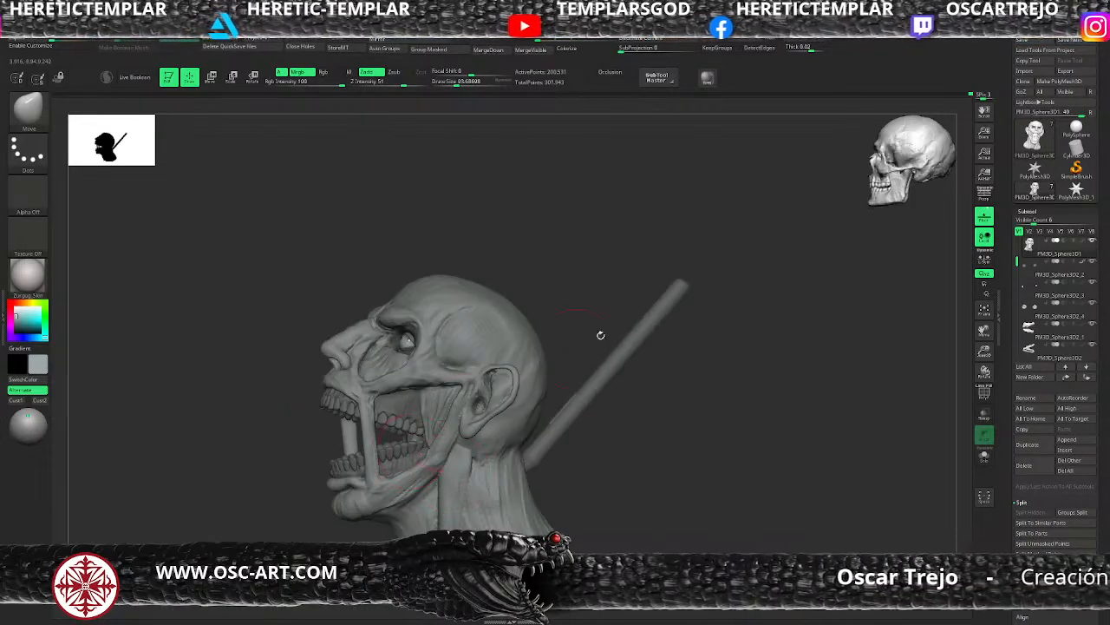
pyautogui.moveTo(694, 379); pyautogui.dragTo(666, 427)
pyautogui.moveTo(553, 275); pyautogui.dragTo(584, 363)
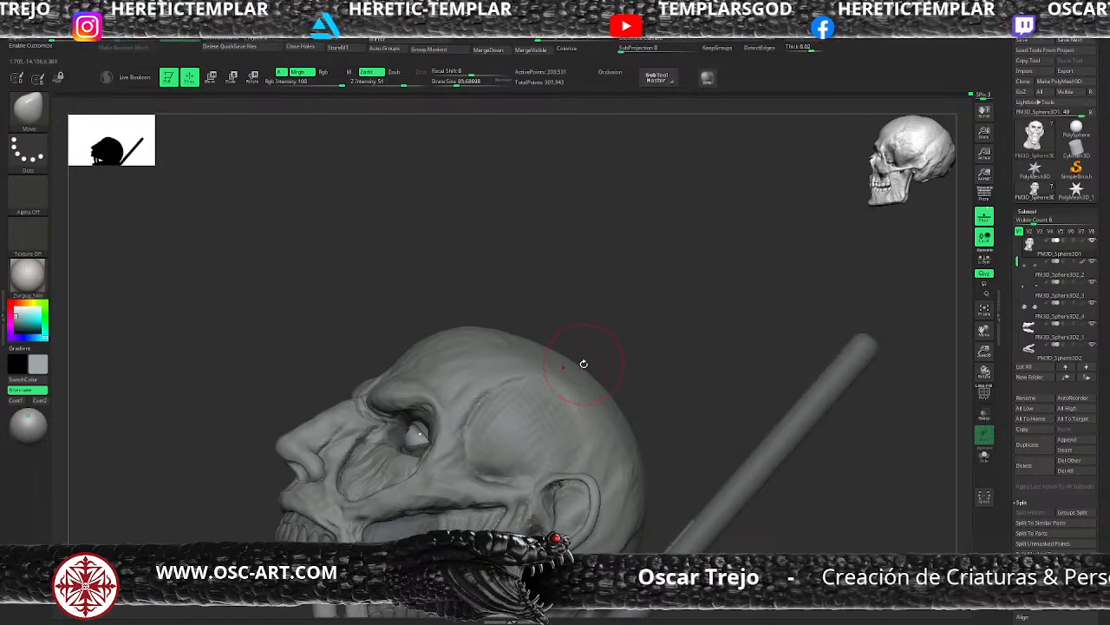
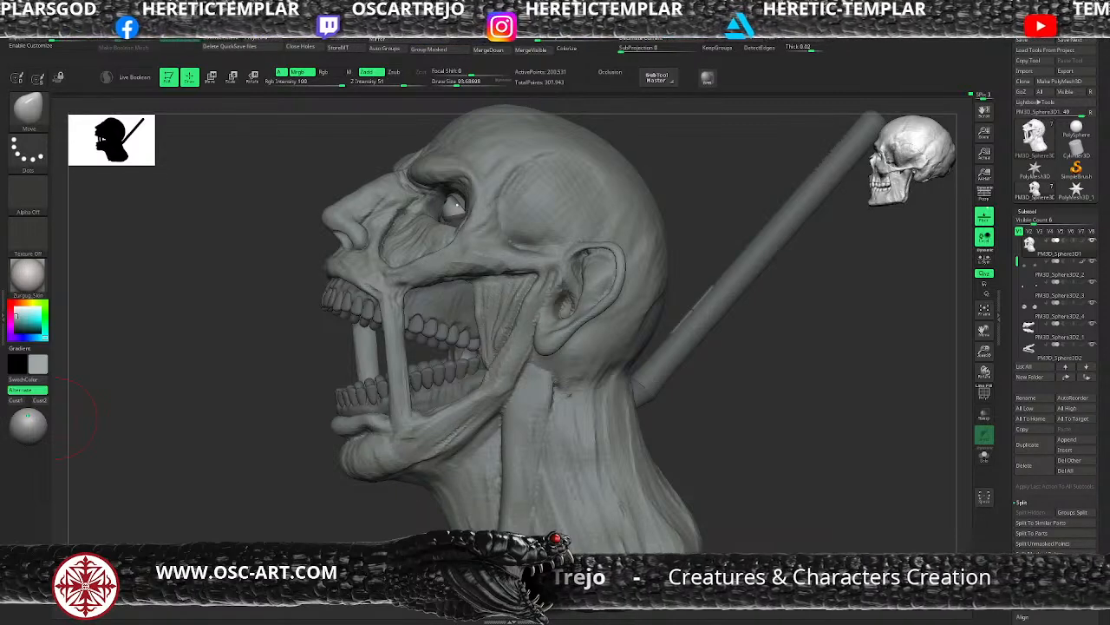
# Carve a sharp groove along the front edge of the temple muscle behind the brow with the Slash3 brush
pyautogui.press('s')
pyautogui.moveTo(569, 268); pyautogui.dragTo(550, 252)
pyautogui.press('s')
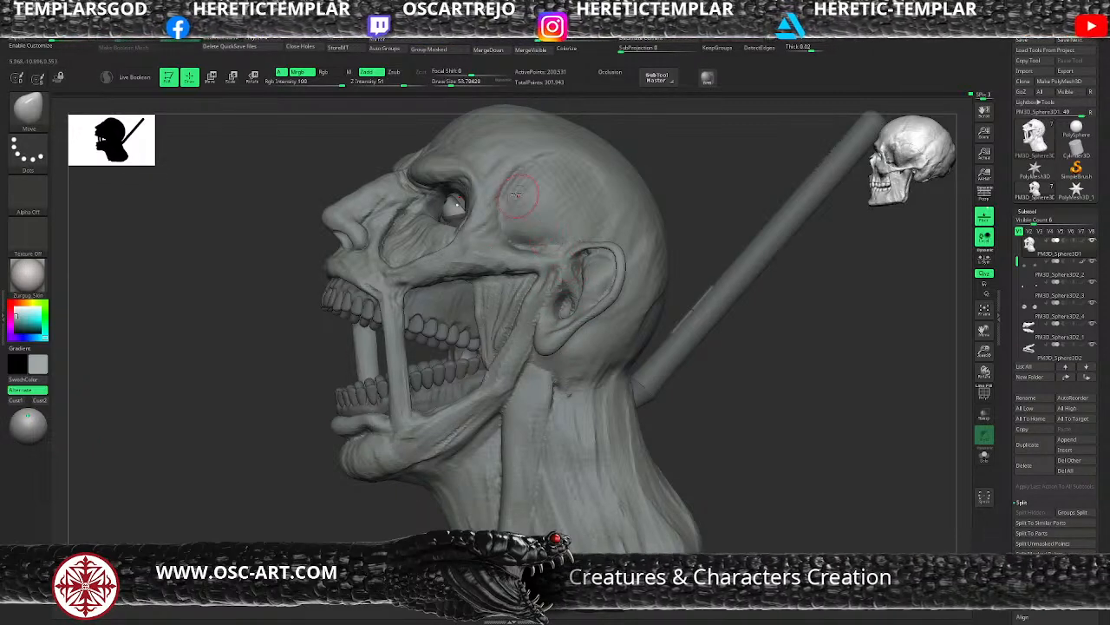
pyautogui.press('b')
pyautogui.press('s')
pyautogui.press('l')
pyautogui.moveTo(652, 133)
pyautogui.keyDown('alt'); pyautogui.mouseDown()
pyautogui.moveTo(667, 222)
pyautogui.moveTo(587, 227)
pyautogui.mouseUp(); pyautogui.keyUp('alt')
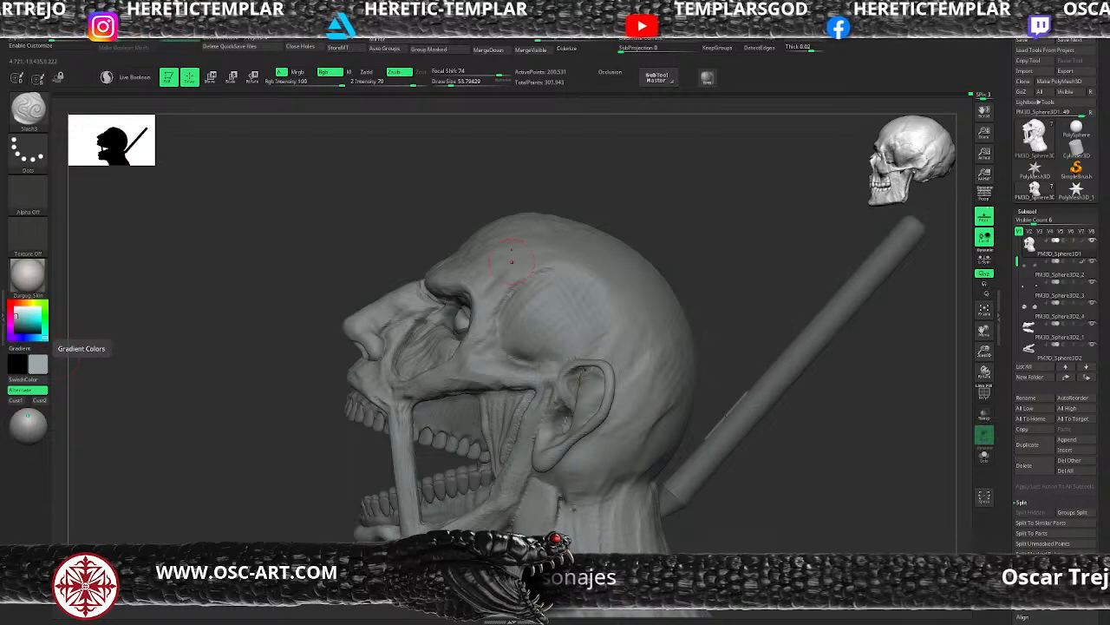
pyautogui.moveTo(548, 264)
pyautogui.mouseDown()
pyautogui.moveTo(511, 288)
pyautogui.moveTo(494, 334)
pyautogui.moveTo(510, 356)
pyautogui.moveTo(560, 367)
pyautogui.mouseUp()
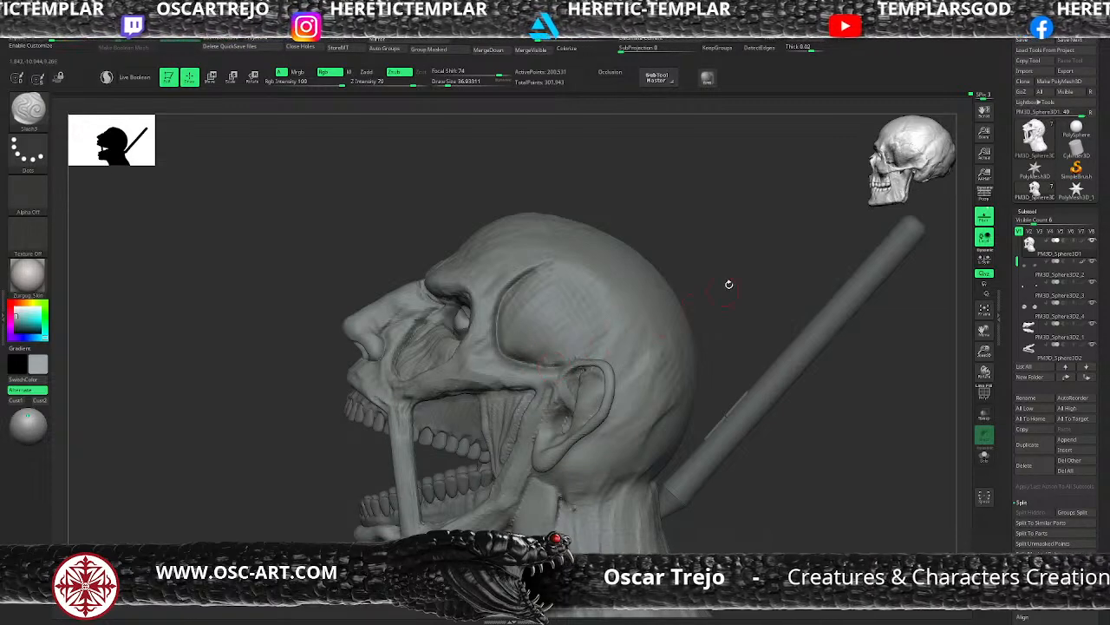
# Extend the temple muscle's groove backward along its upper edge over the skull with the Slash3 brush
pyautogui.moveTo(728, 285); pyautogui.dragTo(804, 299)
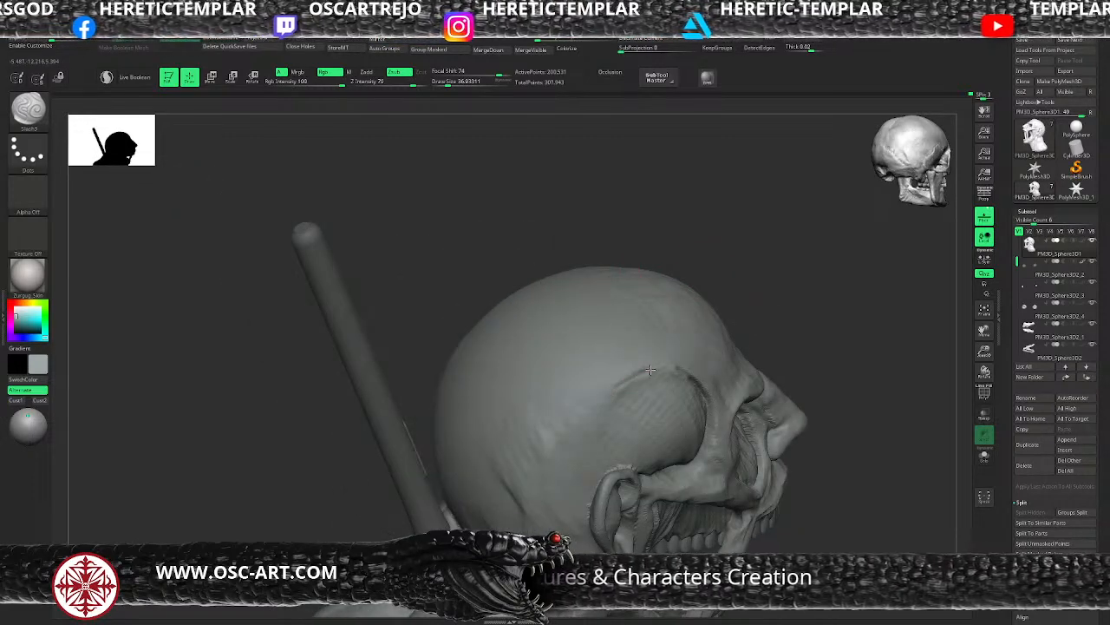
pyautogui.keyDown('alt'); pyautogui.moveTo(806, 318); pyautogui.dragTo(663, 368); pyautogui.keyUp('alt')
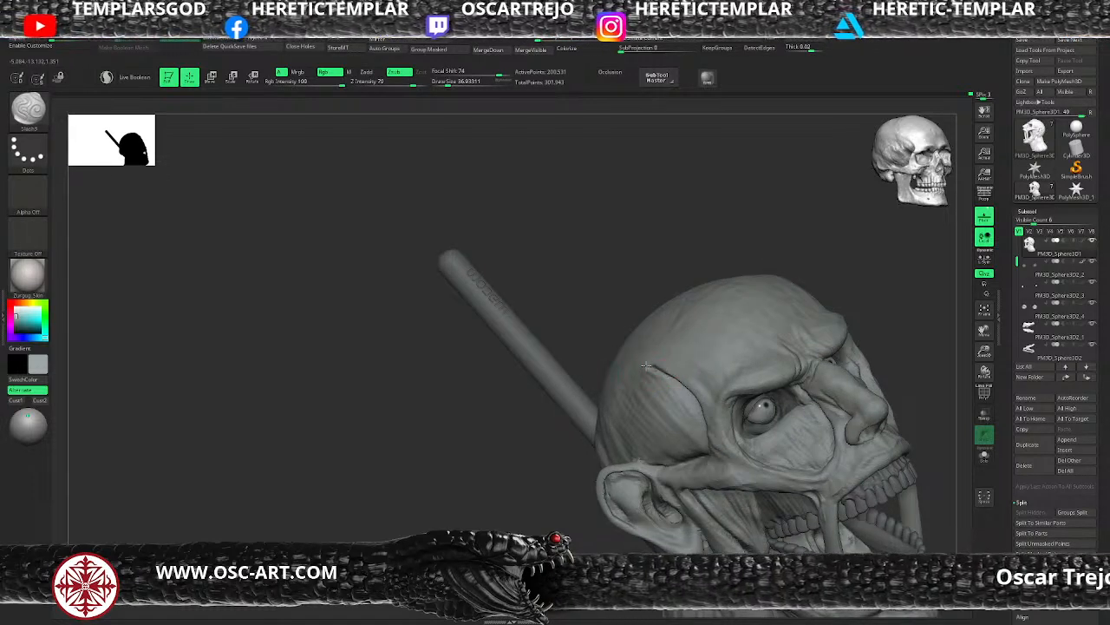
pyautogui.moveTo(517, 468); pyautogui.dragTo(621, 376)
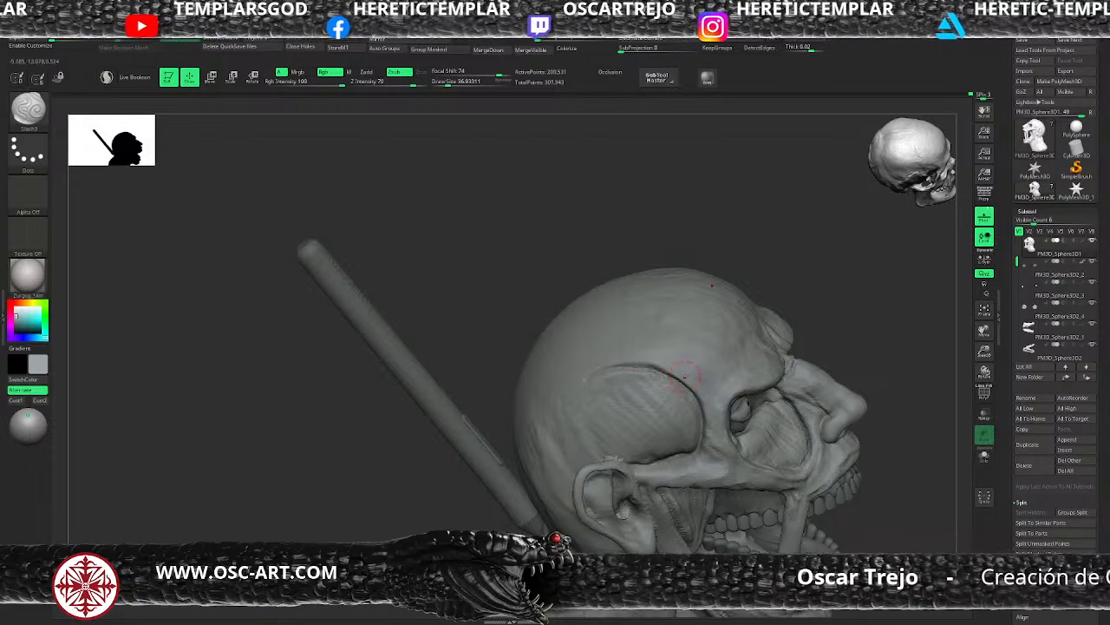
# Adjust the head's side contour at the temple and jaw from the front view with a large Move brush
pyautogui.moveTo(775, 272)
pyautogui.mouseDown()
pyautogui.moveTo(739, 286)
pyautogui.moveTo(758, 296)
pyautogui.moveTo(726, 313)
pyautogui.moveTo(707, 300)
pyautogui.moveTo(754, 332)
pyautogui.moveTo(668, 362)
pyautogui.moveTo(699, 342)
pyautogui.moveTo(670, 363)
pyautogui.mouseUp()
pyautogui.press('b')
pyautogui.press('m')
pyautogui.press('v')
pyautogui.press(']')
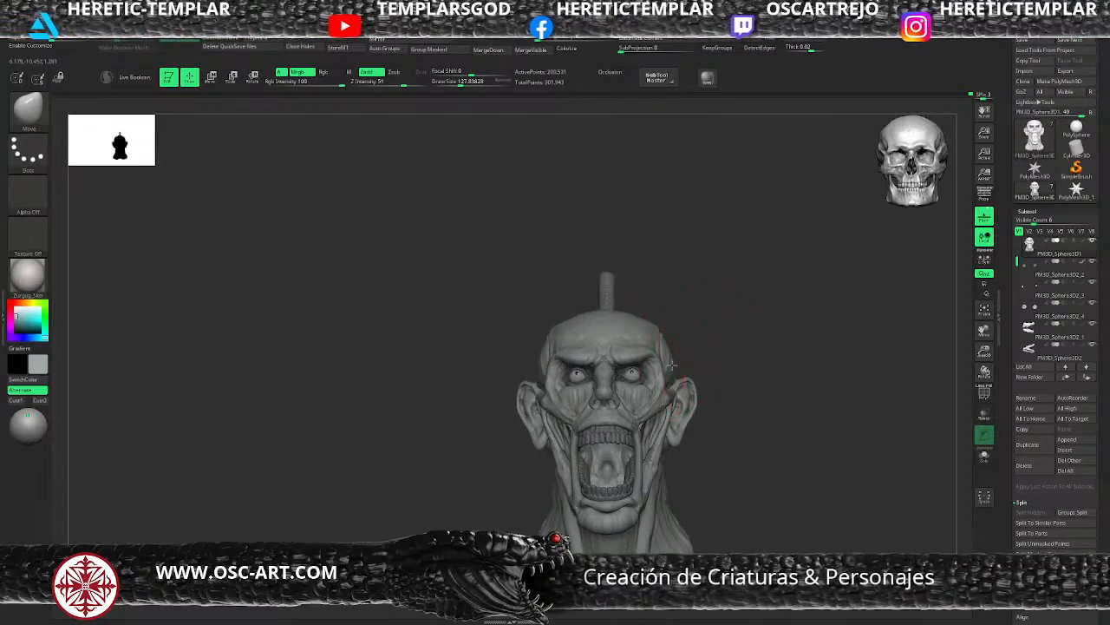
pyautogui.moveTo(659, 451)
pyautogui.mouseDown()
pyautogui.moveTo(685, 407)
pyautogui.moveTo(666, 440)
pyautogui.mouseUp()
pyautogui.press('s')
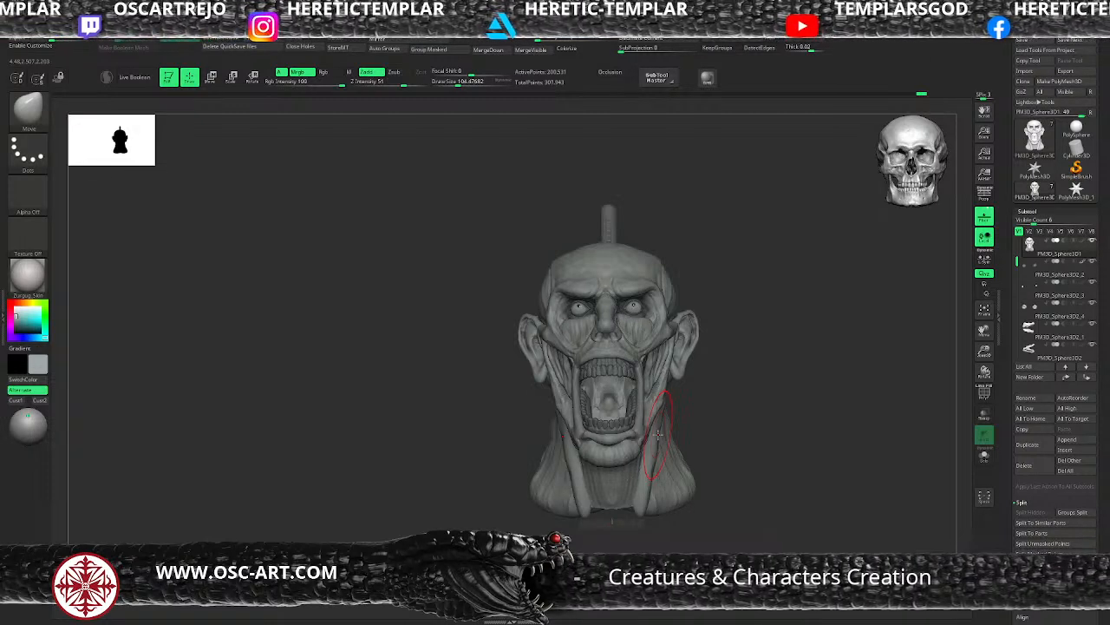
# Carve a groove along the rear edge of the chin below the mouth corner with a small Slash3 brush
pyautogui.moveTo(756, 293)
pyautogui.keyDown('alt'); pyautogui.mouseDown()
pyautogui.moveTo(721, 335)
pyautogui.moveTo(765, 391)
pyautogui.moveTo(689, 298)
pyautogui.mouseUp(); pyautogui.keyUp('alt')
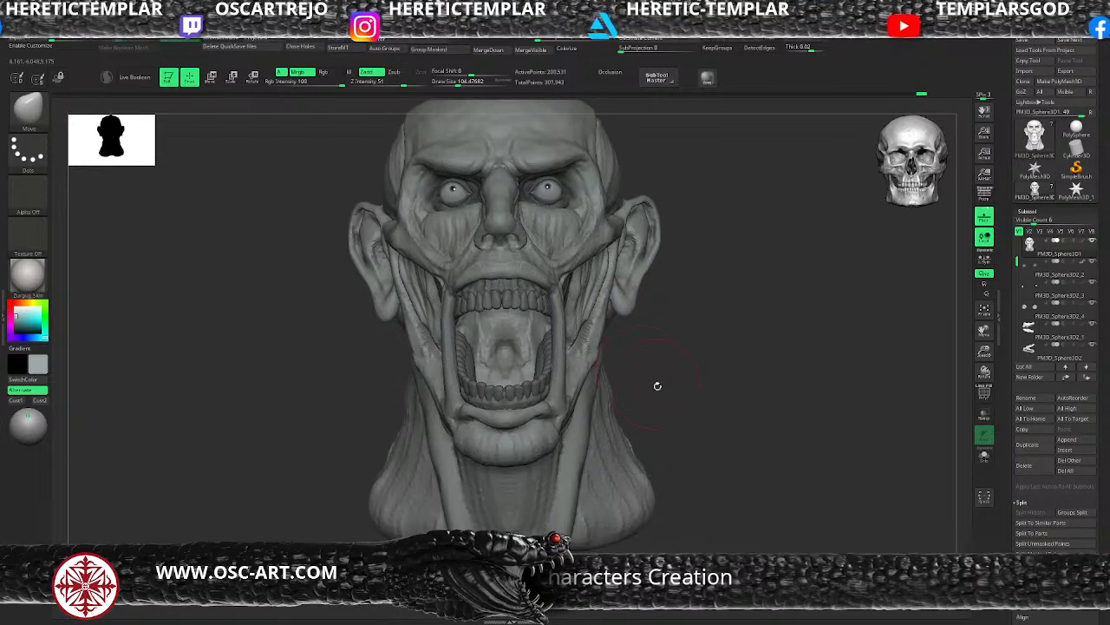
pyautogui.moveTo(657, 385); pyautogui.dragTo(463, 420)
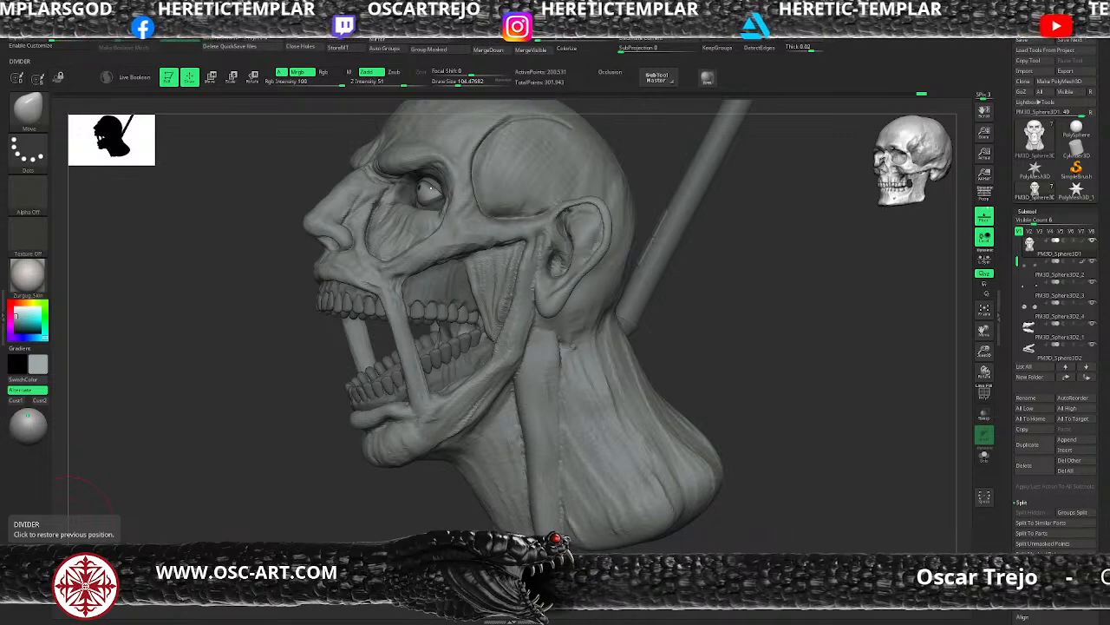
pyautogui.press('b')
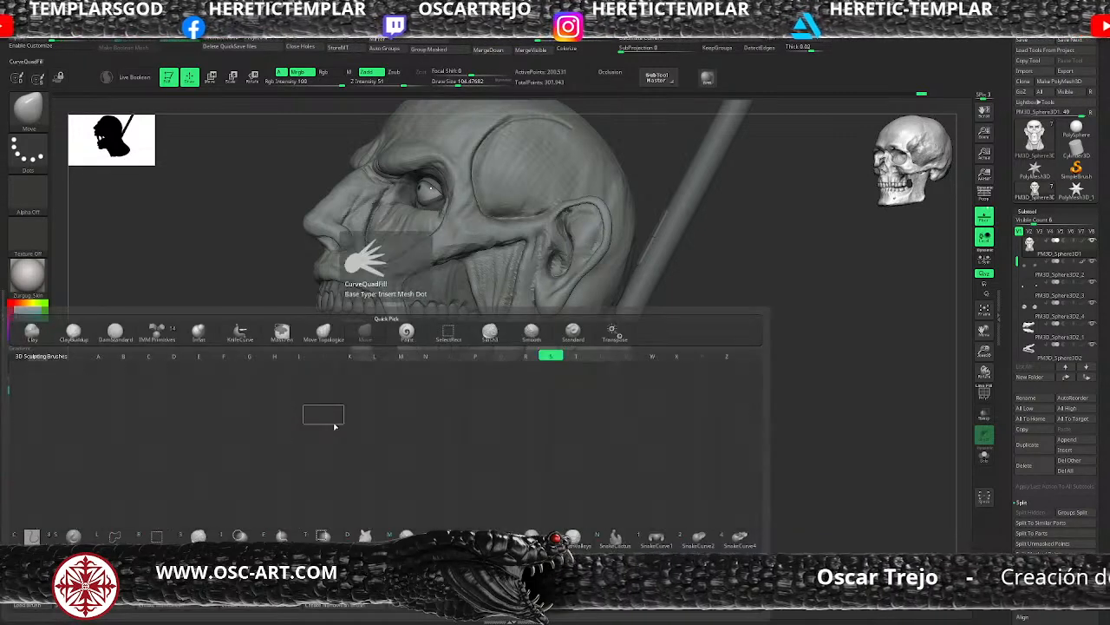
pyautogui.press('s')
pyautogui.press('l')
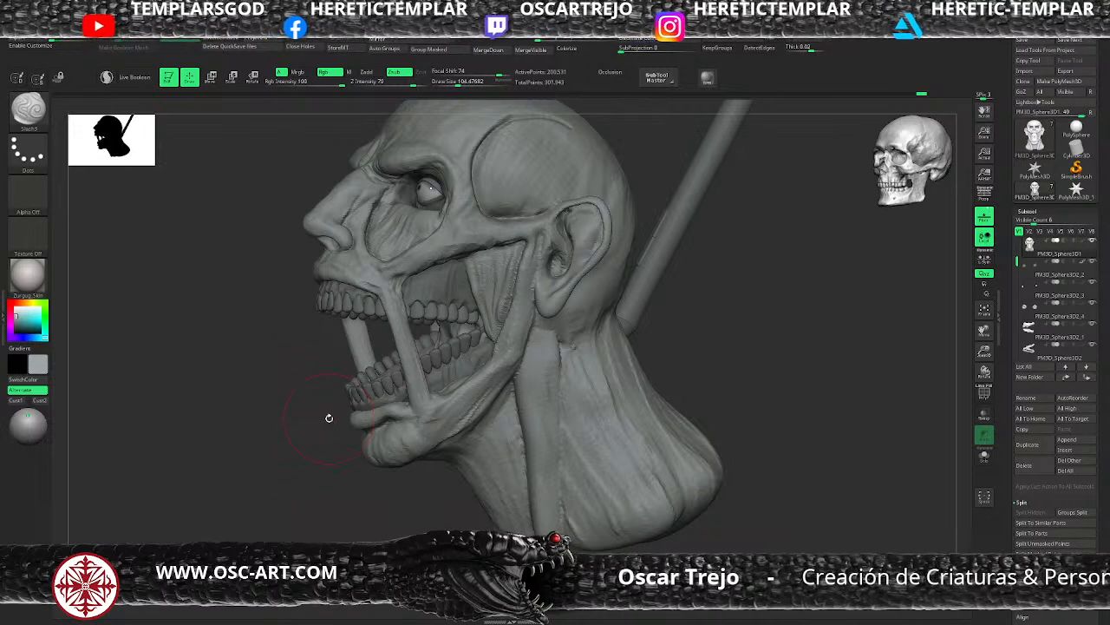
pyautogui.moveTo(318, 408); pyautogui.dragTo(271, 380)
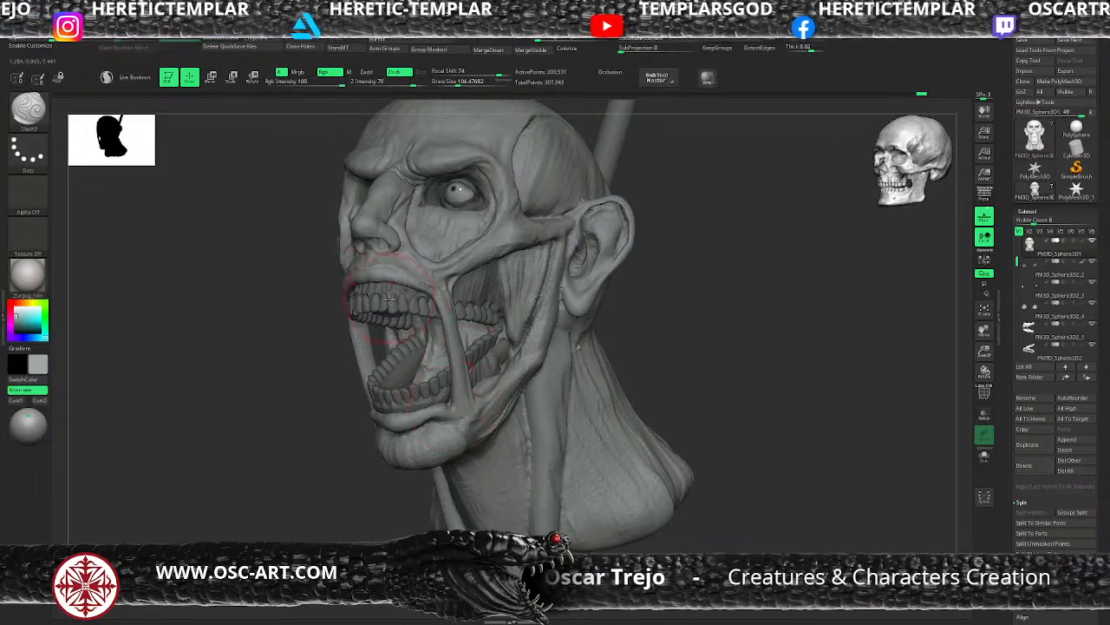
pyautogui.press('s')
pyautogui.moveTo(426, 389); pyautogui.dragTo(423, 389)
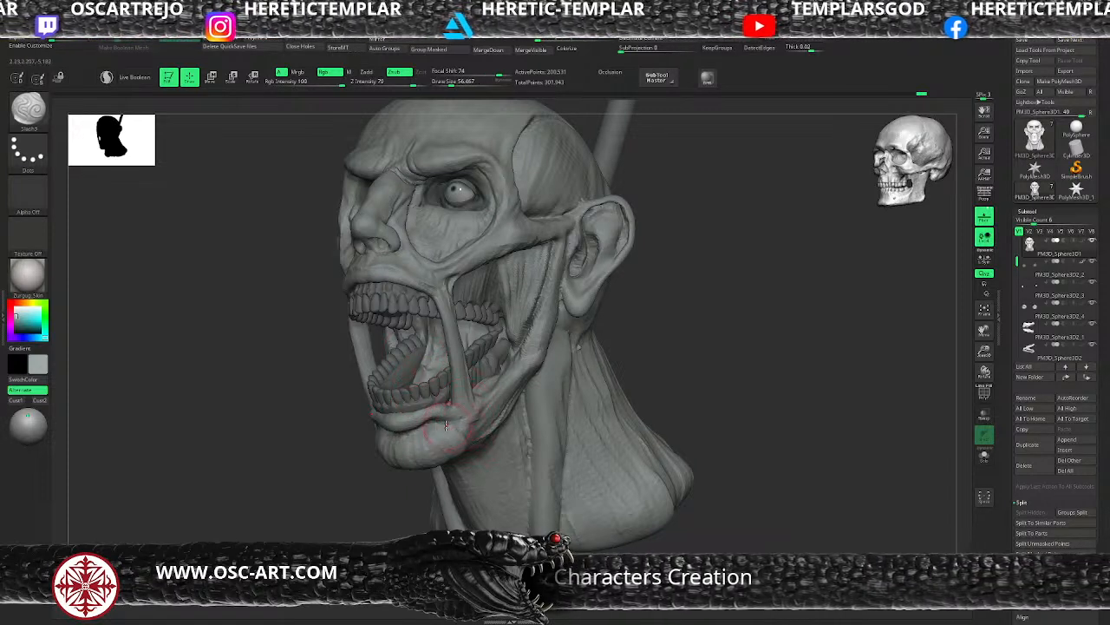
pyautogui.press('s')
pyautogui.moveTo(446, 425); pyautogui.dragTo(447, 425)
pyautogui.press('s')
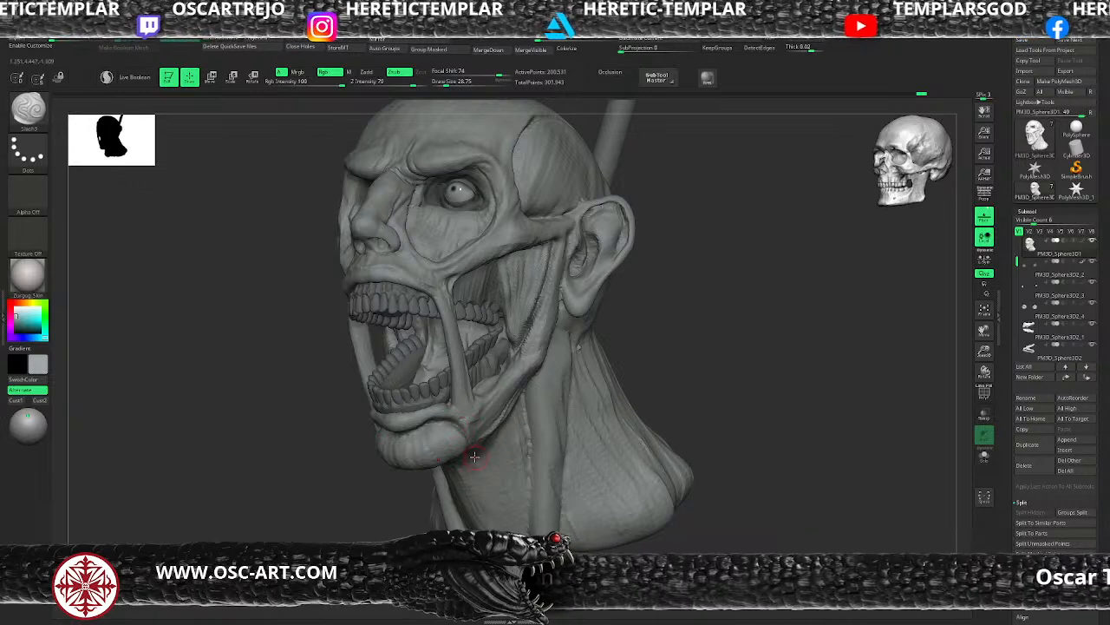
# Extend the chin groove around the underside of the jaw with the Slash3 brush
pyautogui.moveTo(641, 323)
pyautogui.mouseDown()
pyautogui.moveTo(437, 486)
pyautogui.moveTo(438, 446)
pyautogui.mouseUp()
pyautogui.moveTo(438, 445); pyautogui.dragTo(459, 416, button='right')
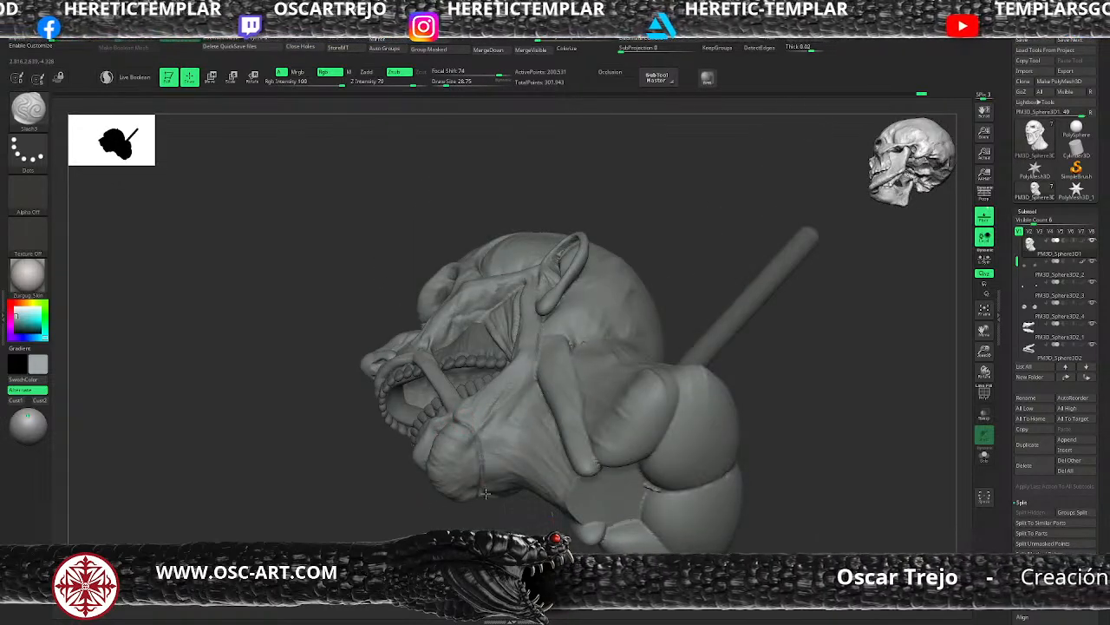
pyautogui.moveTo(467, 527); pyautogui.dragTo(492, 443)
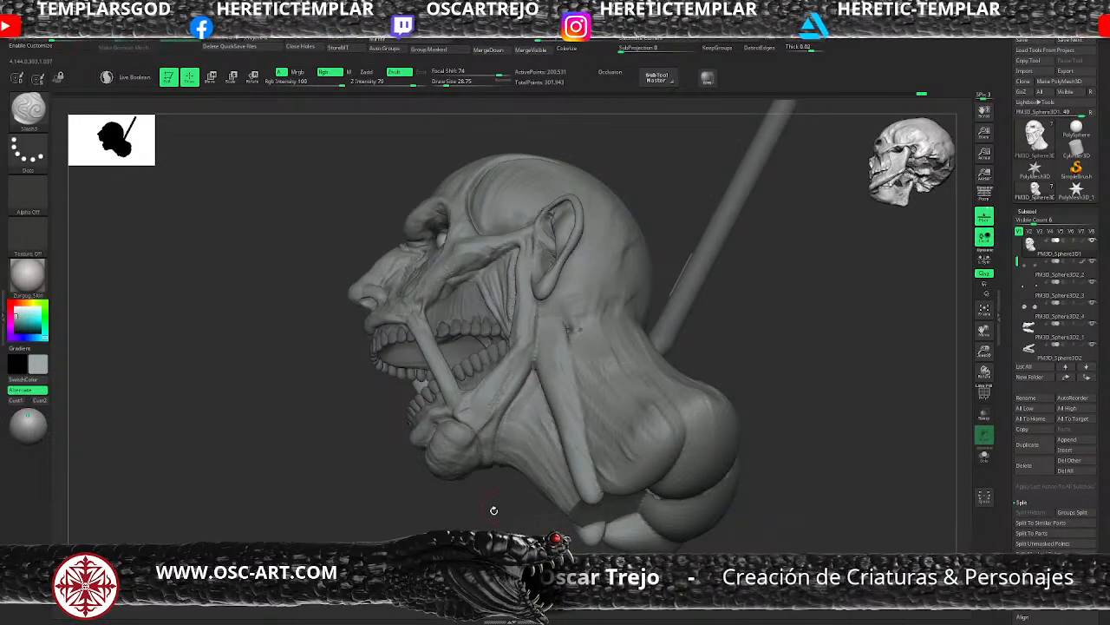
# Build up and define the upper end of the side neck muscle below the ear with ClayBuildup and Slash3
pyautogui.moveTo(493, 510)
pyautogui.keyDown('alt'); pyautogui.mouseDown()
pyautogui.moveTo(459, 501)
pyautogui.moveTo(642, 300)
pyautogui.moveTo(684, 346)
pyautogui.moveTo(716, 352)
pyautogui.moveTo(633, 382)
pyautogui.mouseUp(); pyautogui.keyUp('alt')
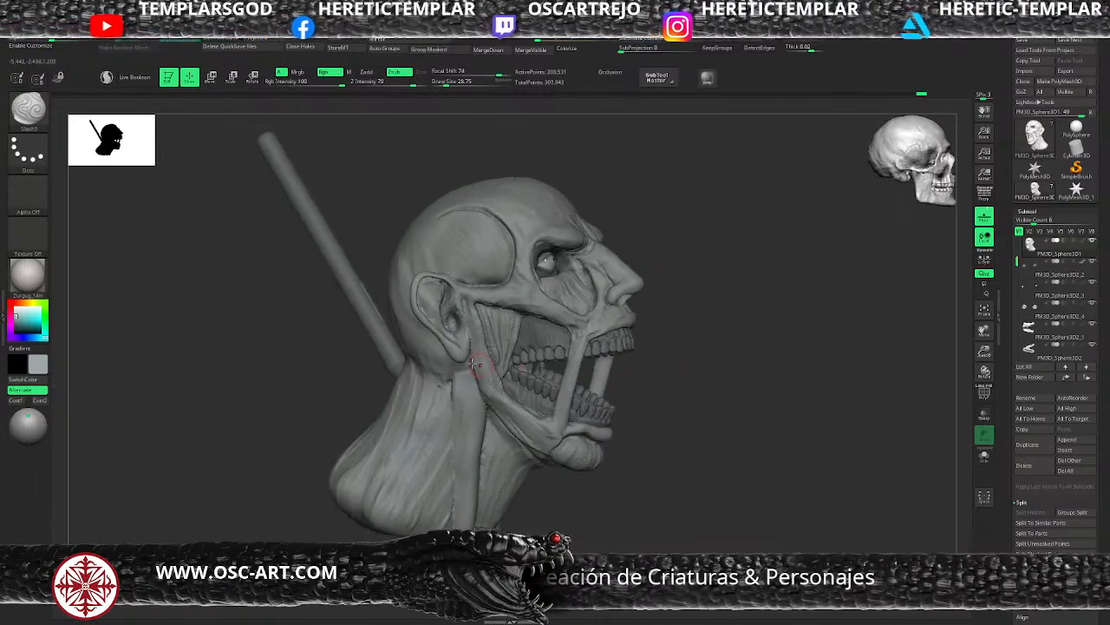
pyautogui.press('b')
pyautogui.press('c')
pyautogui.press('b')
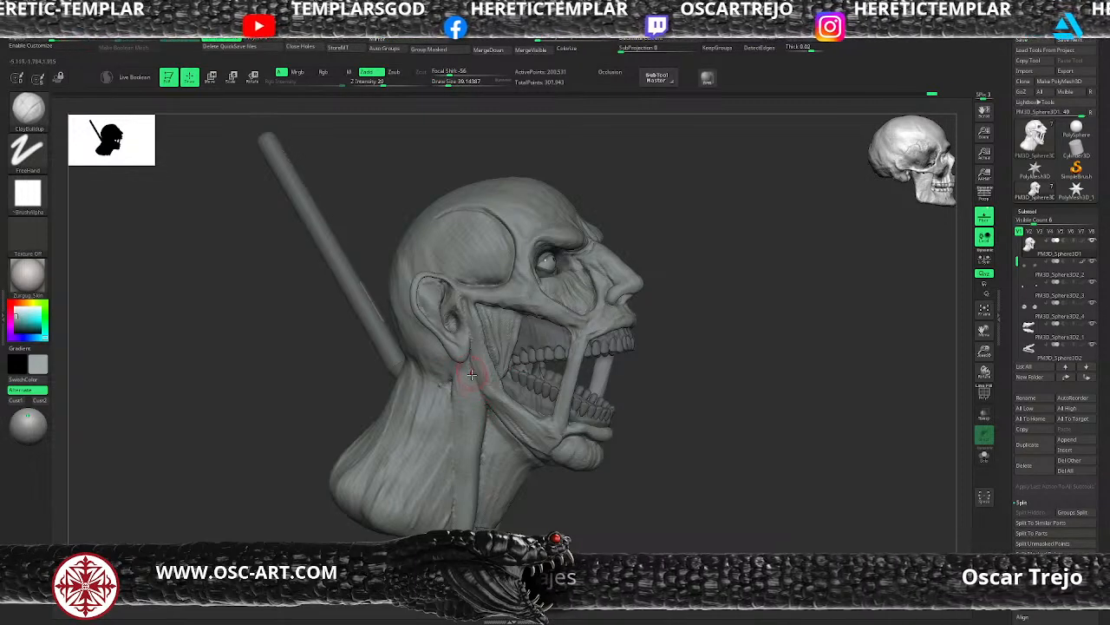
pyautogui.press('b')
pyautogui.press('s')
pyautogui.press('3')
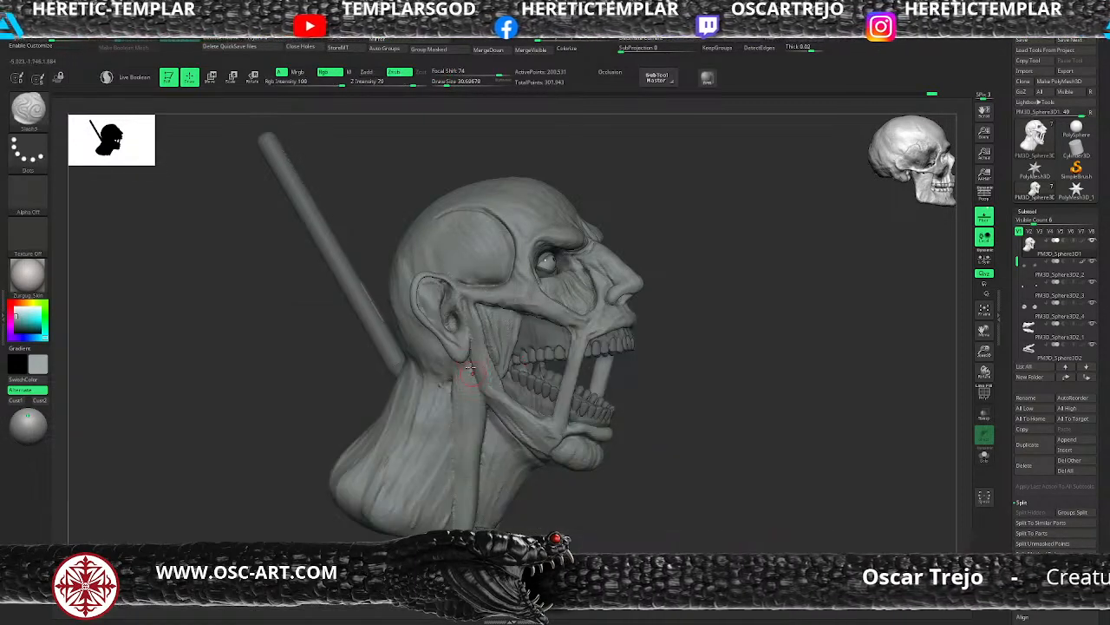
# Check the head from the side and front, then save the sculpt as a tool file
pyautogui.moveTo(672, 342)
pyautogui.keyDown('alt'); pyautogui.mouseDown()
pyautogui.moveTo(621, 331)
pyautogui.moveTo(642, 322)
pyautogui.moveTo(652, 345)
pyautogui.mouseUp(); pyautogui.keyUp('alt')
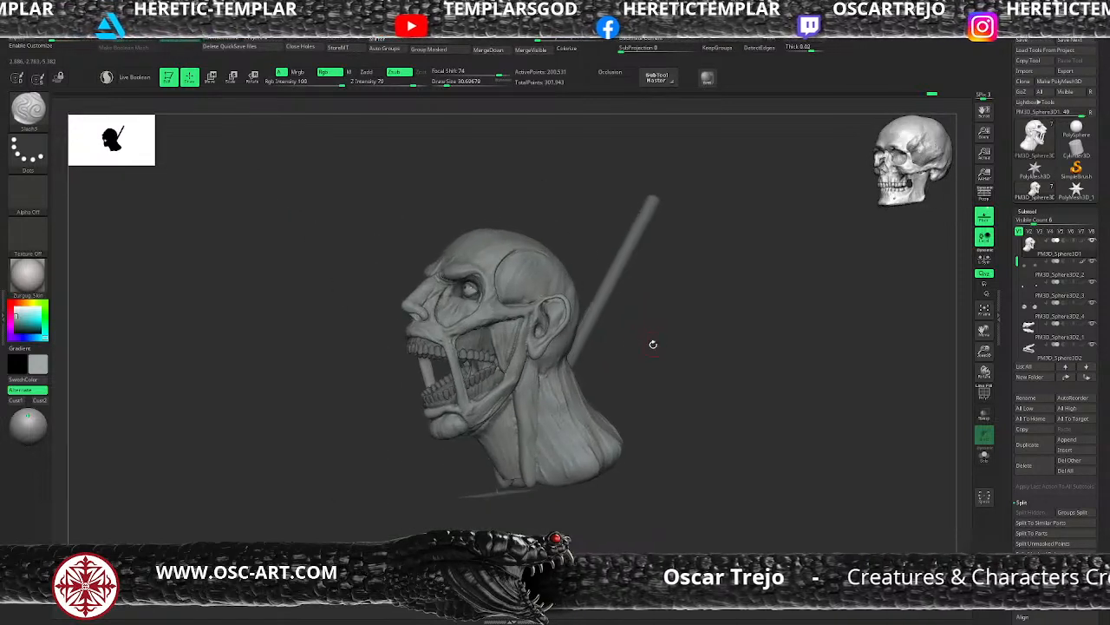
pyautogui.moveTo(449, 470); pyautogui.dragTo(605, 285)
pyautogui.moveTo(684, 231)
pyautogui.mouseDown()
pyautogui.moveTo(676, 265)
pyautogui.moveTo(727, 293)
pyautogui.mouseUp()
pyautogui.hotkey('shift', 'f')
pyautogui.hotkey('shift', 'f')
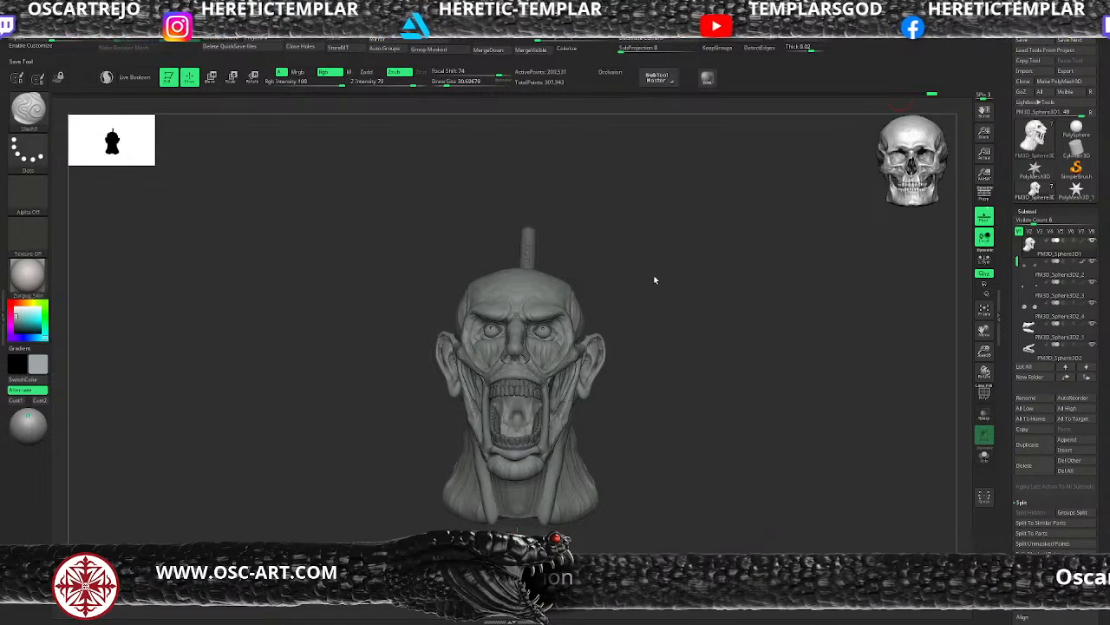
pyautogui.moveTo(1026, 323)
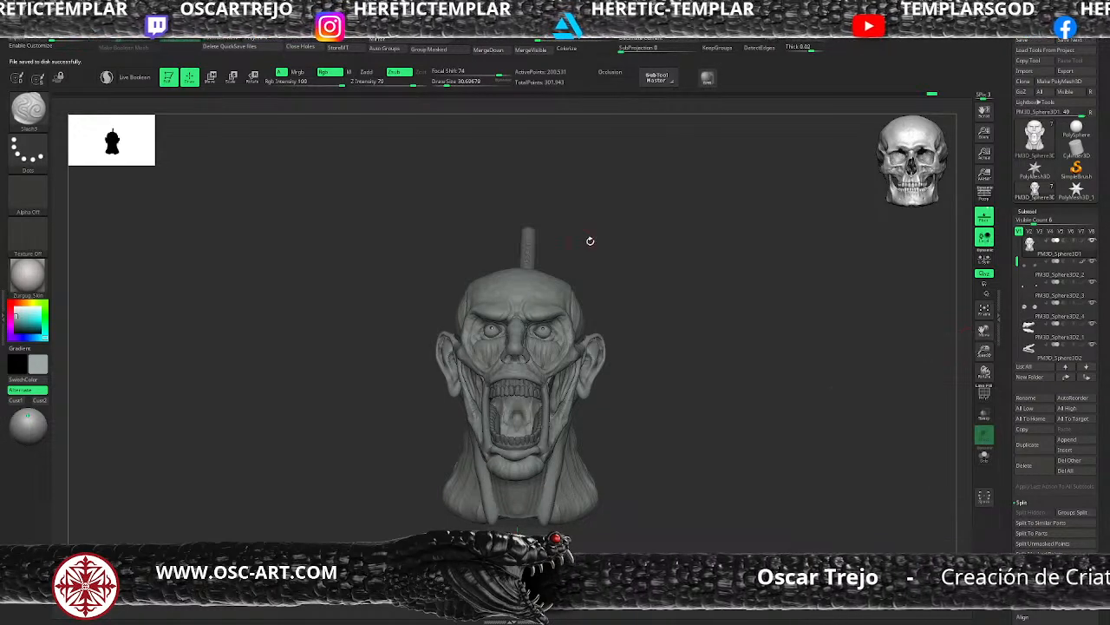
pyautogui.keyDown('shift'); pyautogui.moveTo(590, 240); pyautogui.dragTo(645, 240); pyautogui.keyUp('shift')
# Place the small eye-corner subtool PM3D_Sphere3D2_3 directly below the head and merge it into the head
pyautogui.hotkey('shift', 'f')
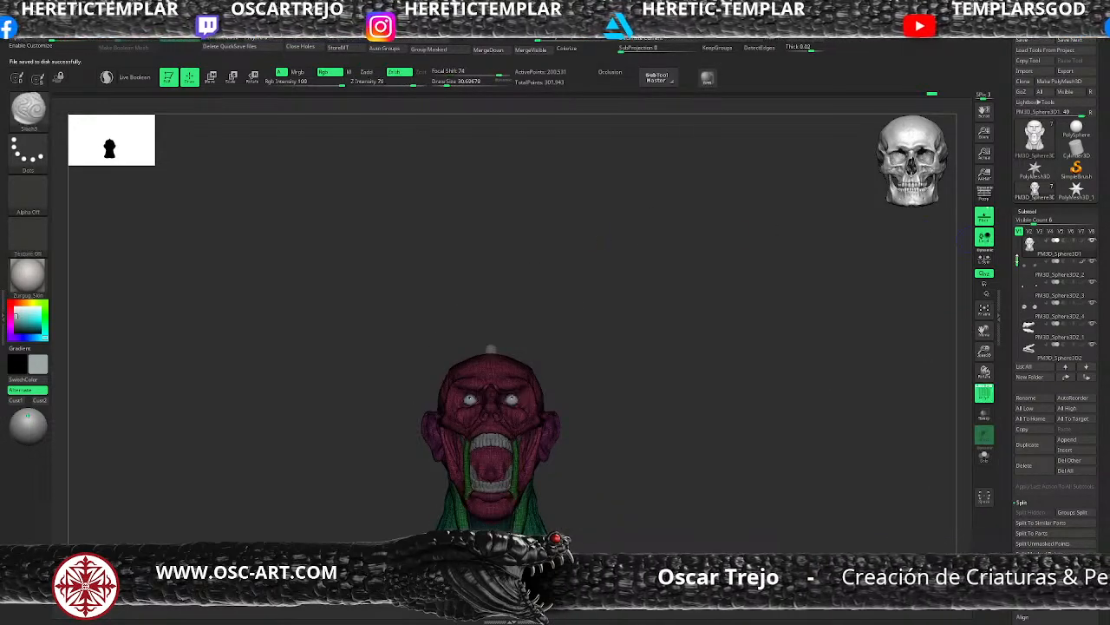
pyautogui.moveTo(1029, 286); pyautogui.dragTo(1032, 254)
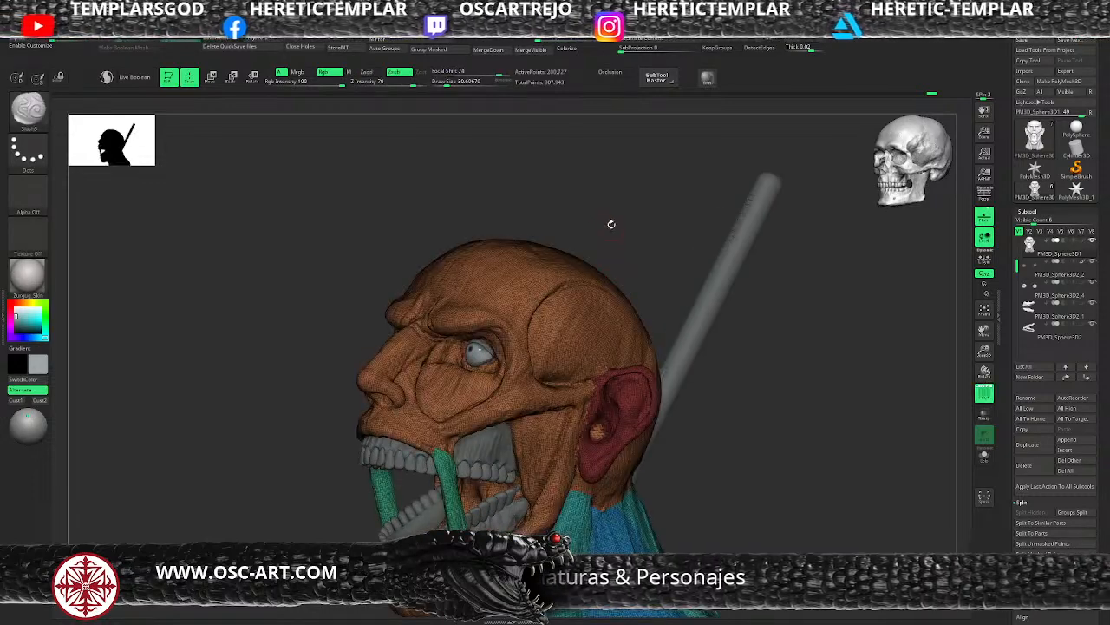
pyautogui.moveTo(610, 223); pyautogui.dragTo(666, 206)
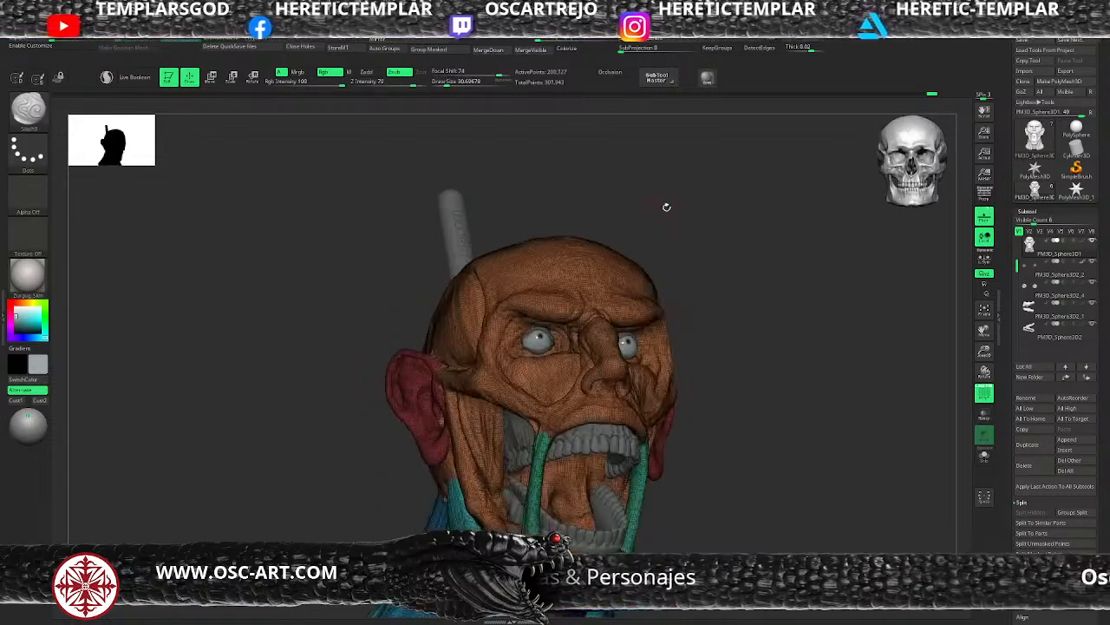
# Move the subtool PM3D_Sphere3D2_4 directly below the head in the subtool order
pyautogui.click(1058, 249)
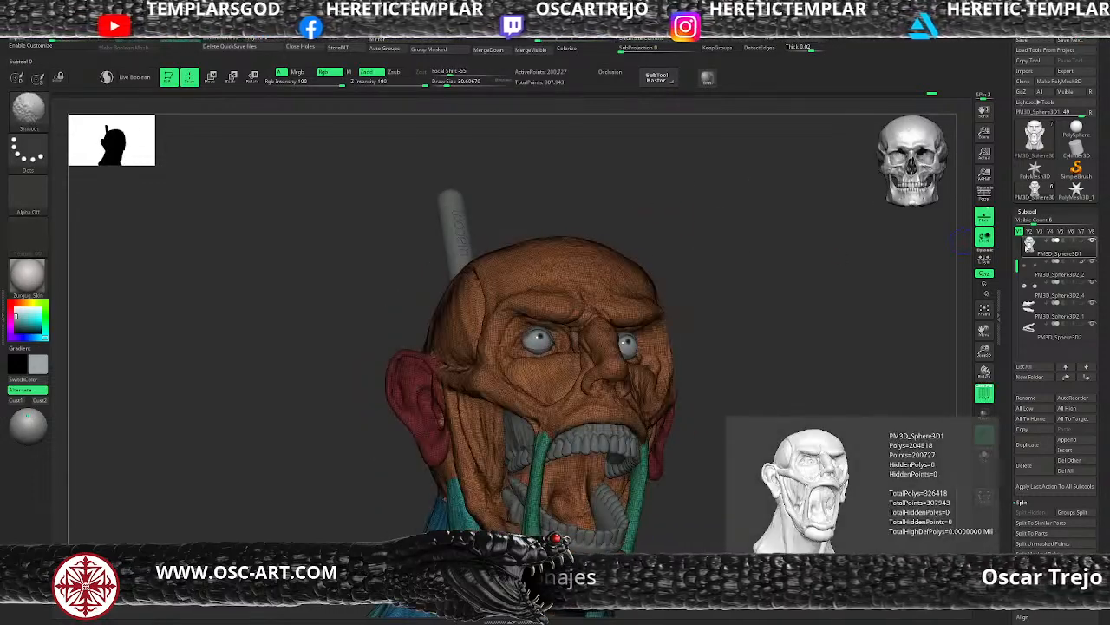
pyautogui.keyDown('alt'); pyautogui.moveTo(928, 380); pyautogui.dragTo(924, 291); pyautogui.keyUp('alt')
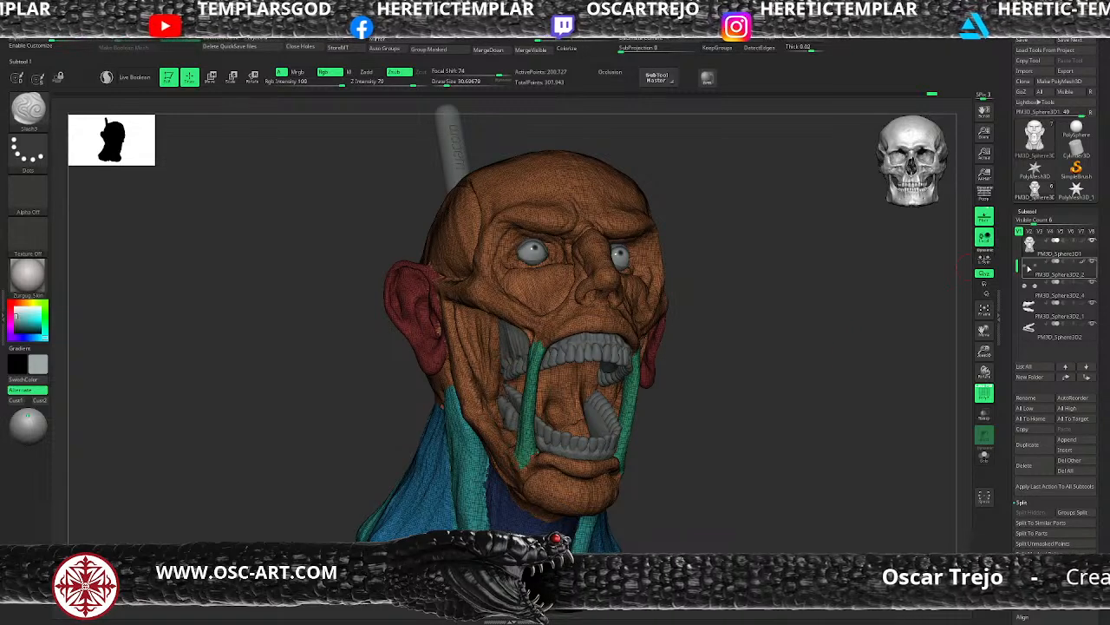
pyautogui.moveTo(1035, 263); pyautogui.dragTo(1034, 285)
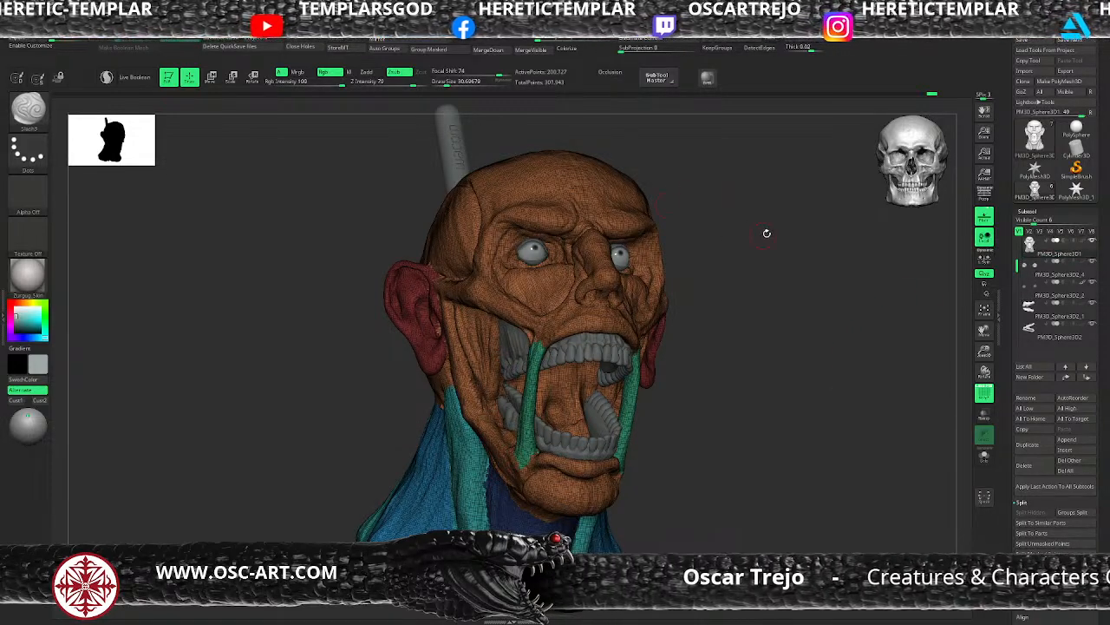
# Hide the small inner eye-corner pieces on the head with SelectRect and split them off into their own subtool
pyautogui.moveTo(767, 233); pyautogui.dragTo(652, 270)
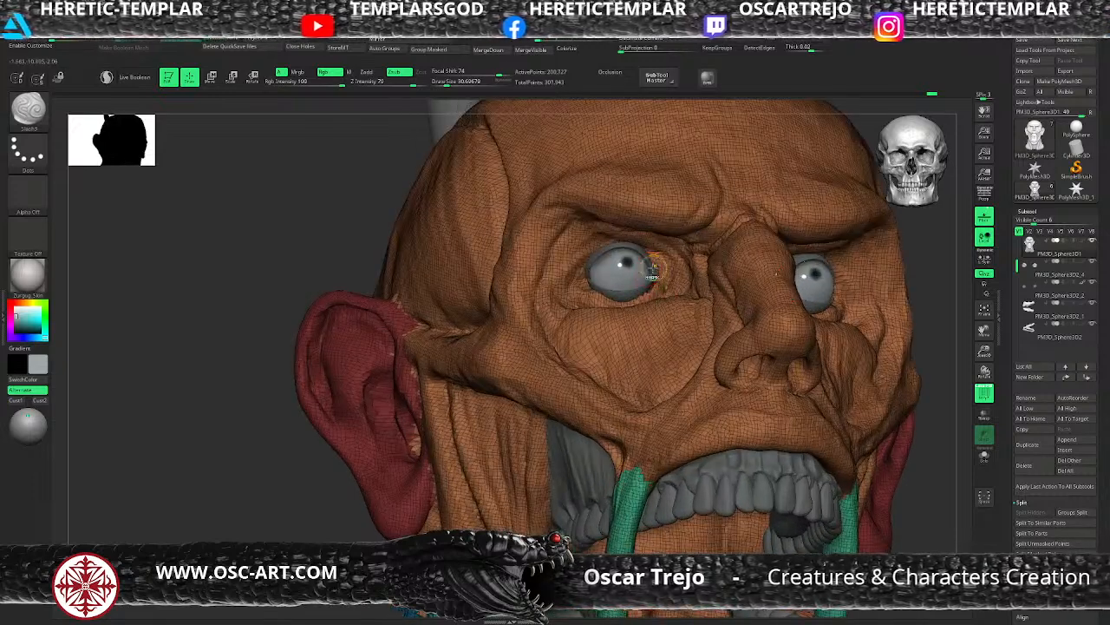
pyautogui.keyDown('ctrl'); pyautogui.keyDown('shift'); pyautogui.click(654, 275); pyautogui.keyUp('shift'); pyautogui.keyUp('ctrl')
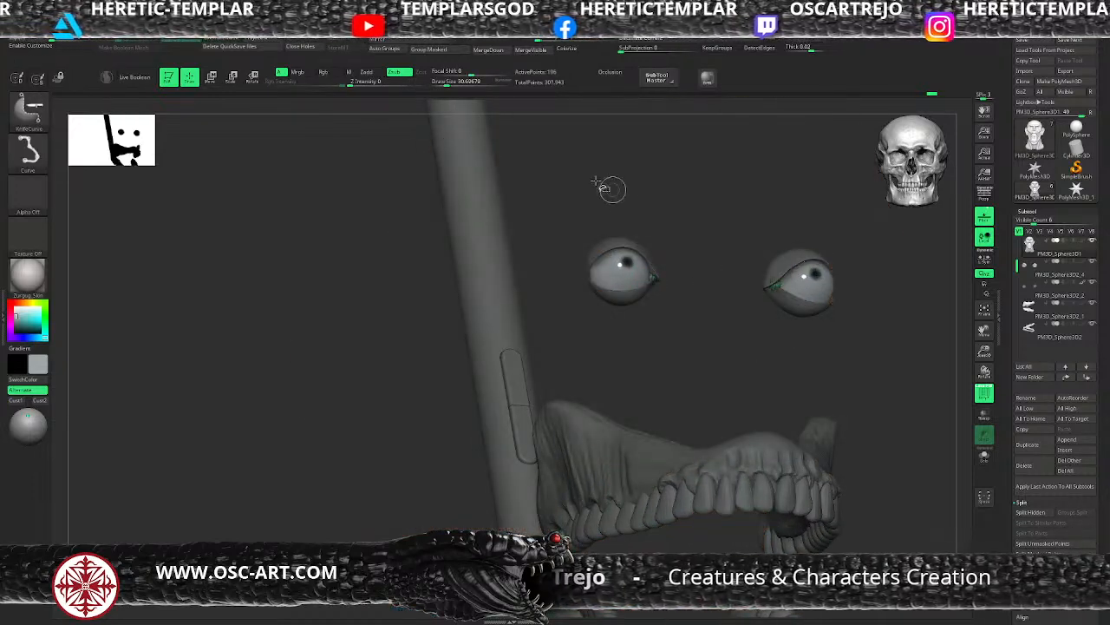
pyautogui.keyDown('ctrl'); pyautogui.keyDown('shift'); pyautogui.click(29, 110); pyautogui.keyUp('shift'); pyautogui.keyUp('ctrl')
pyautogui.keyDown('ctrl'); pyautogui.keyDown('shift'); pyautogui.click(124, 118); pyautogui.keyUp('shift'); pyautogui.keyUp('ctrl')
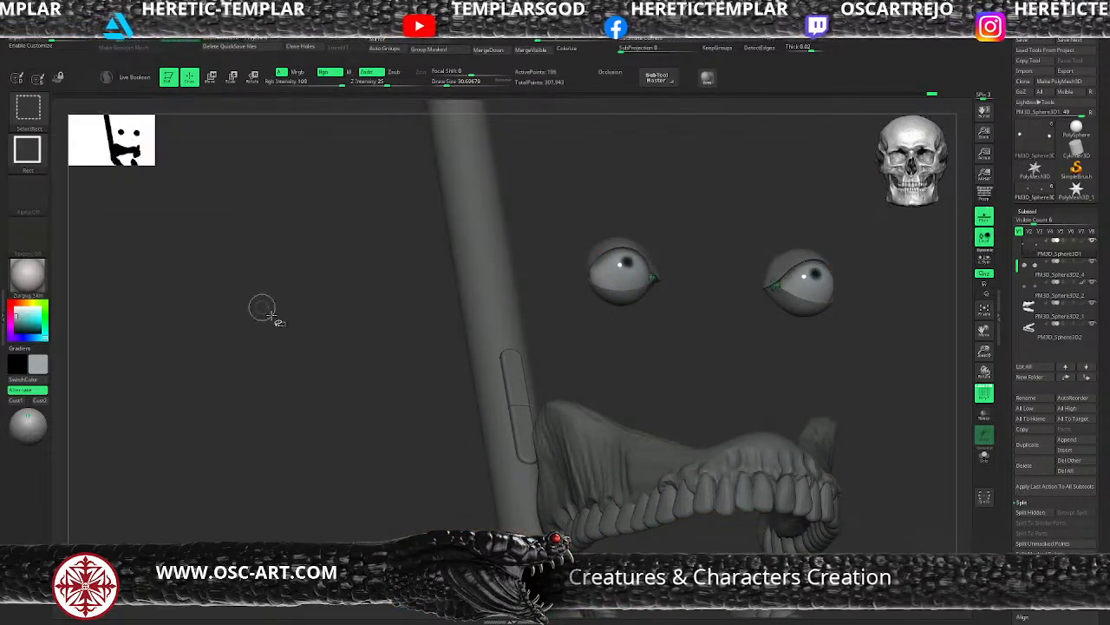
pyautogui.keyDown('ctrl'); pyautogui.keyDown('shift'); pyautogui.click(313, 342); pyautogui.keyUp('shift'); pyautogui.keyUp('ctrl')
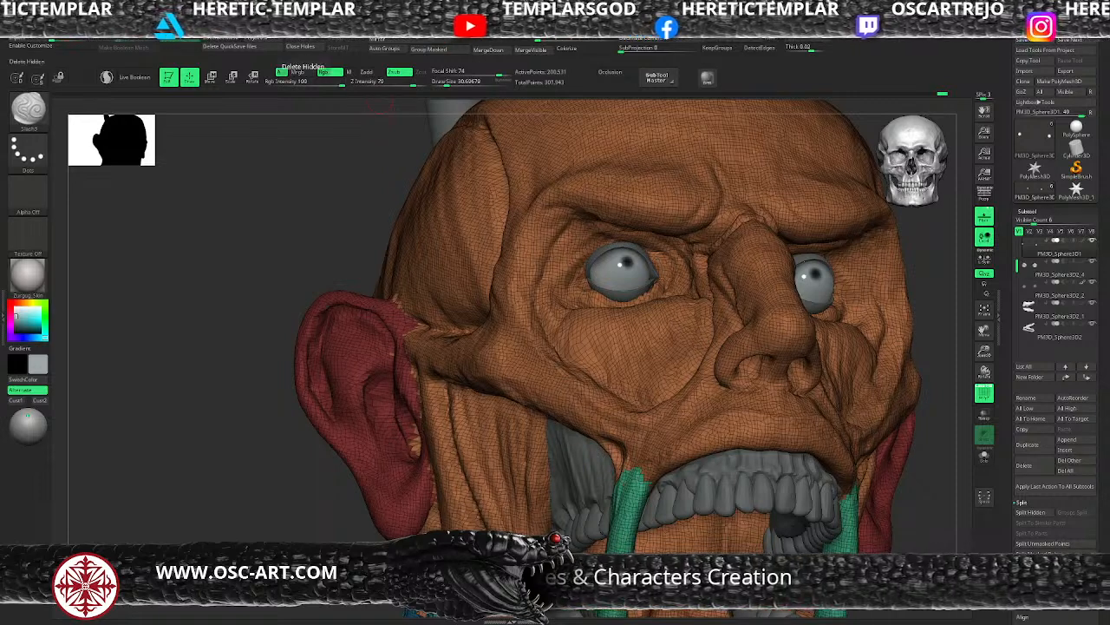
pyautogui.click(1032, 512)
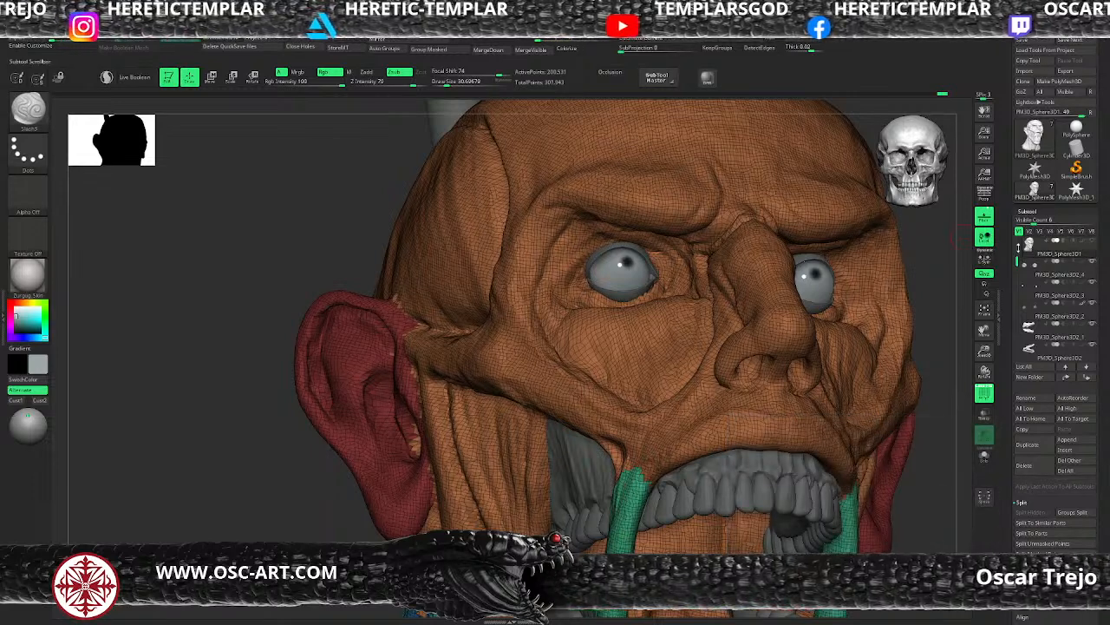
# Merge the head with the subtool PM3D_Sphere3D2_4 below it and turn off the polygroup wireframe display
pyautogui.click(1027, 249)
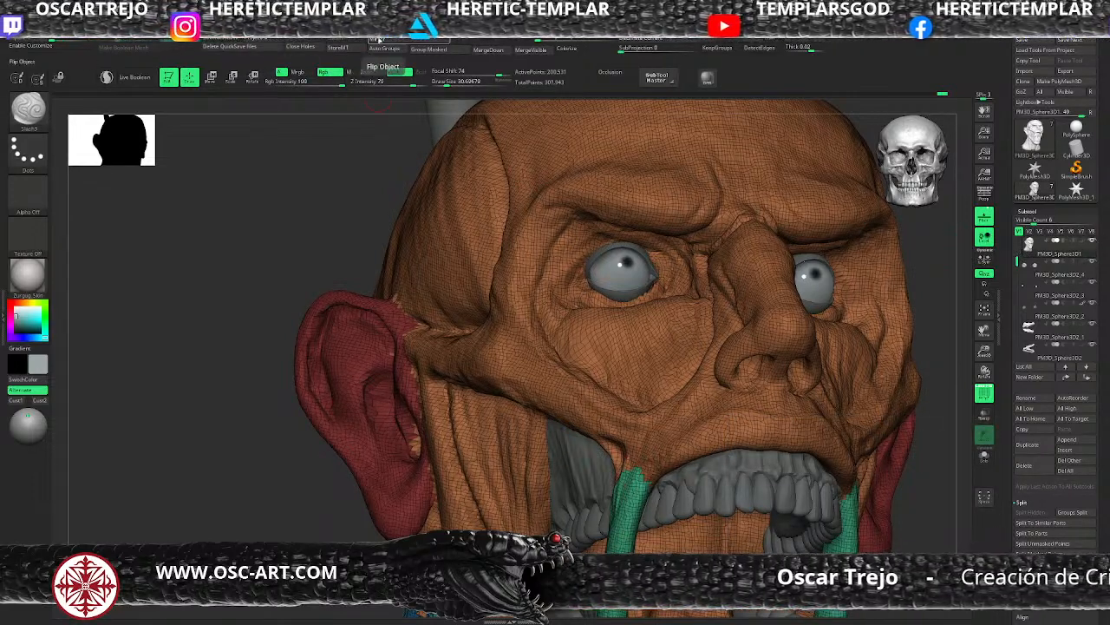
pyautogui.click(490, 49)
pyautogui.hotkey('shift', 'f')
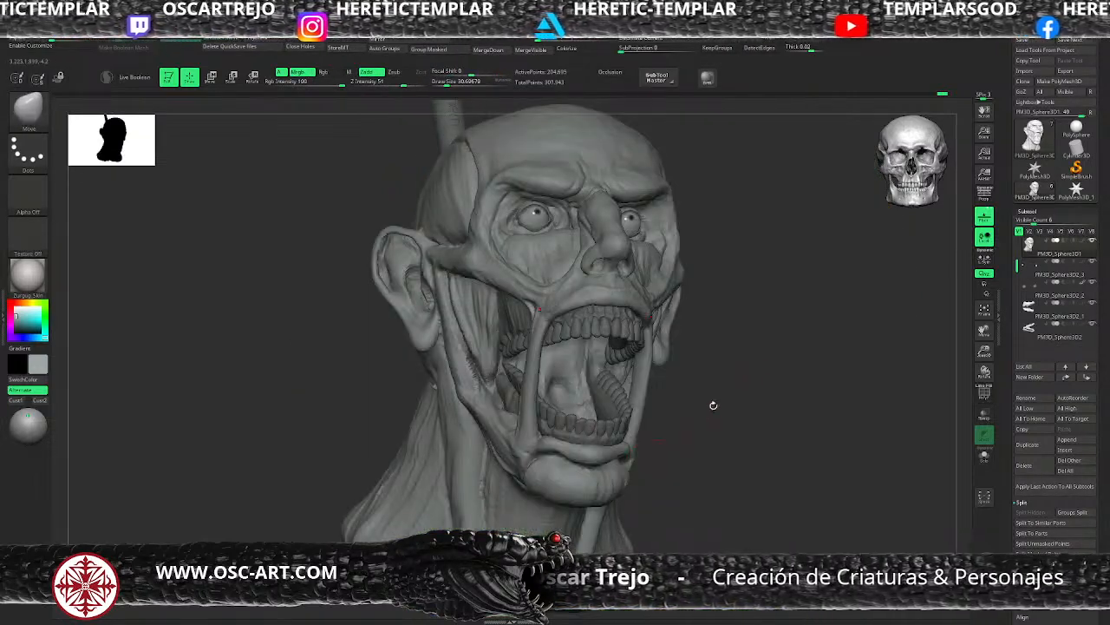
# Remesh the merged head at a higher resolution with the Remesh By Dynamesh deformer and accept the result
pyautogui.moveTo(767, 364); pyautogui.dragTo(727, 330)
pyautogui.press('w')
pyautogui.click(542, 356)
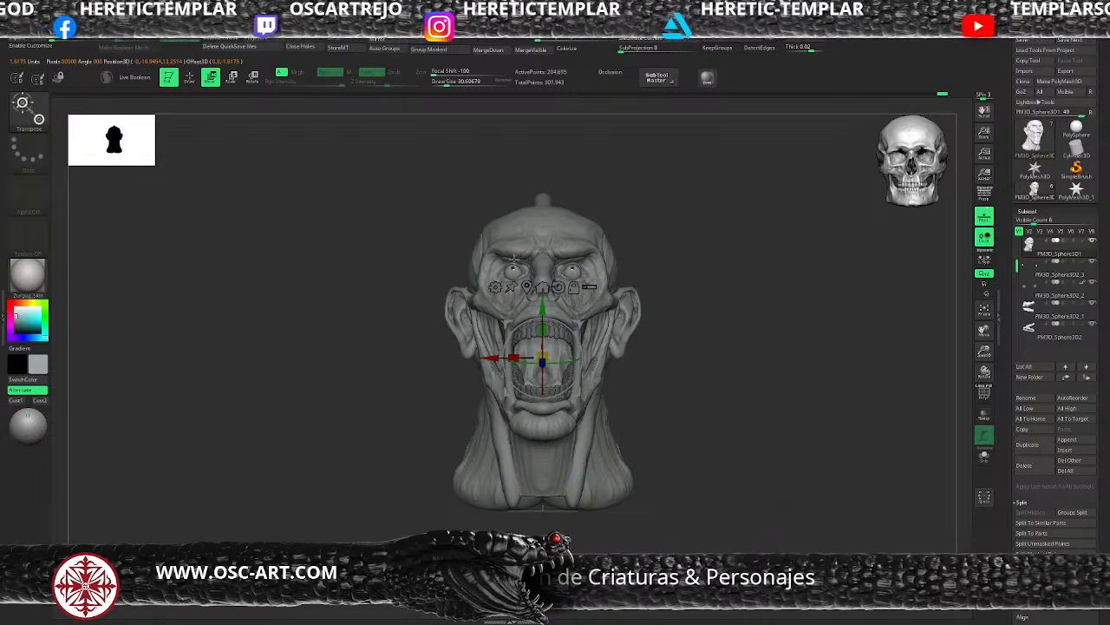
pyautogui.click(495, 286)
pyautogui.click(577, 344)
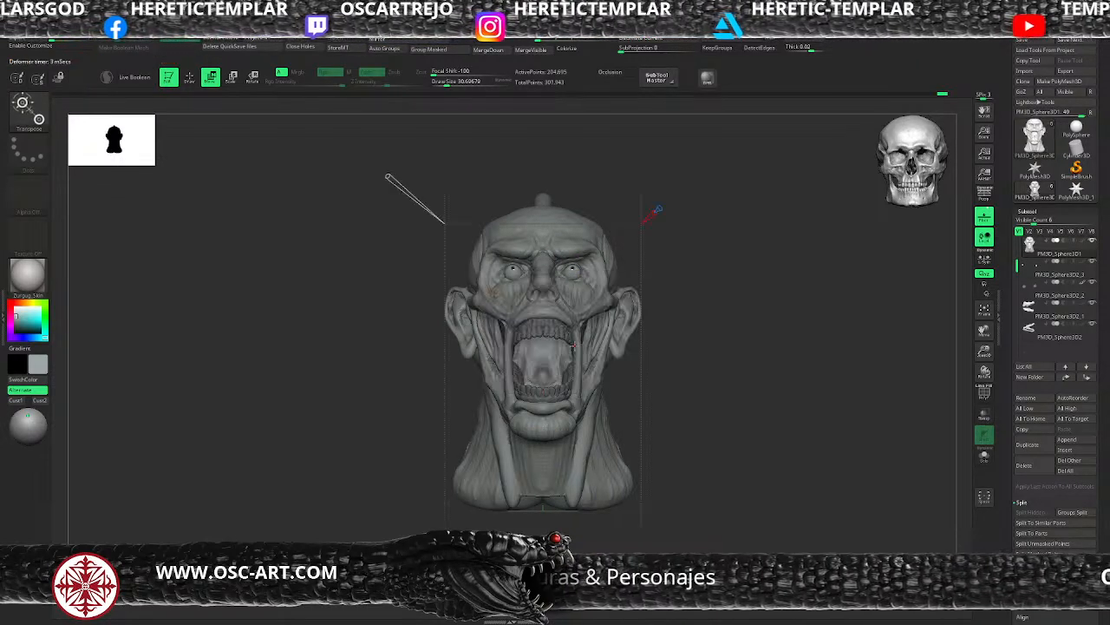
pyautogui.moveTo(403, 174); pyautogui.dragTo(333, 141)
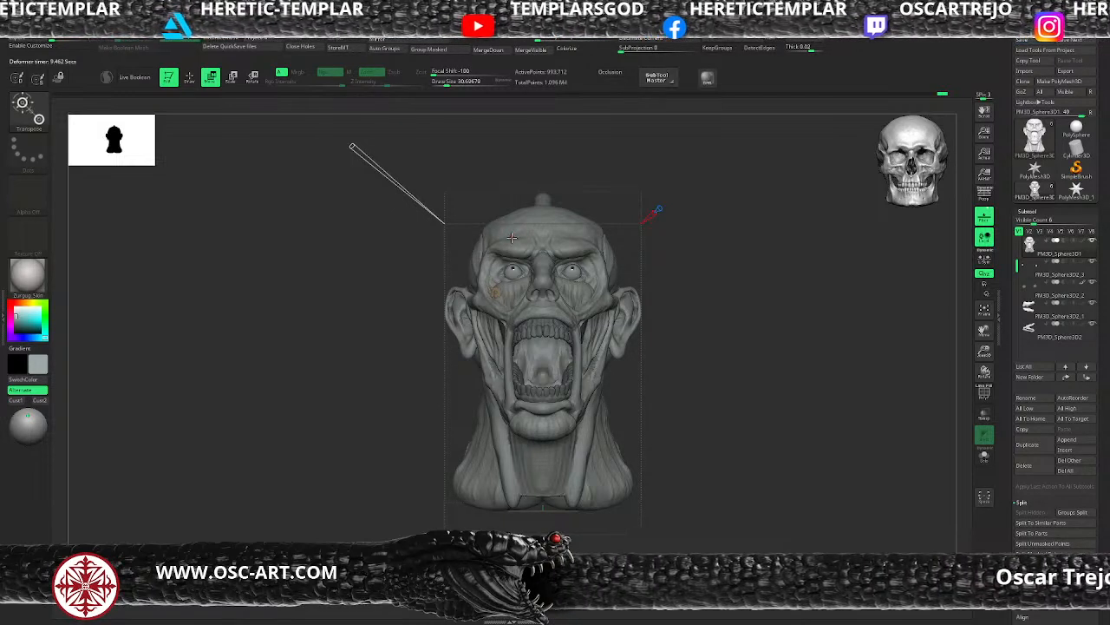
pyautogui.click(495, 293)
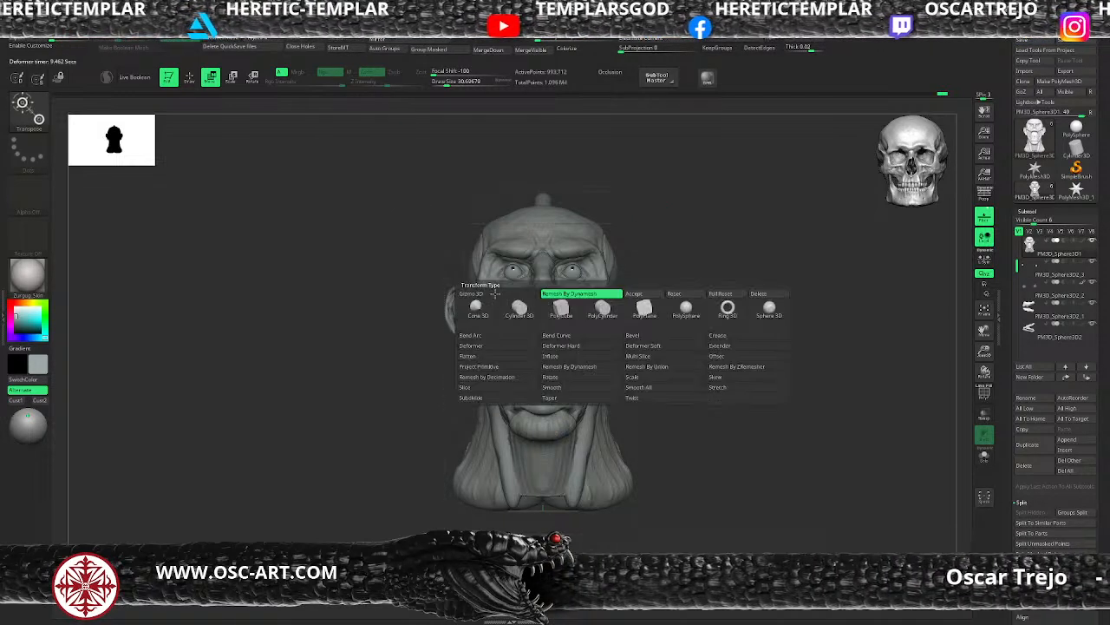
pyautogui.click(635, 295)
pyautogui.moveTo(652, 223); pyautogui.dragTo(625, 161)
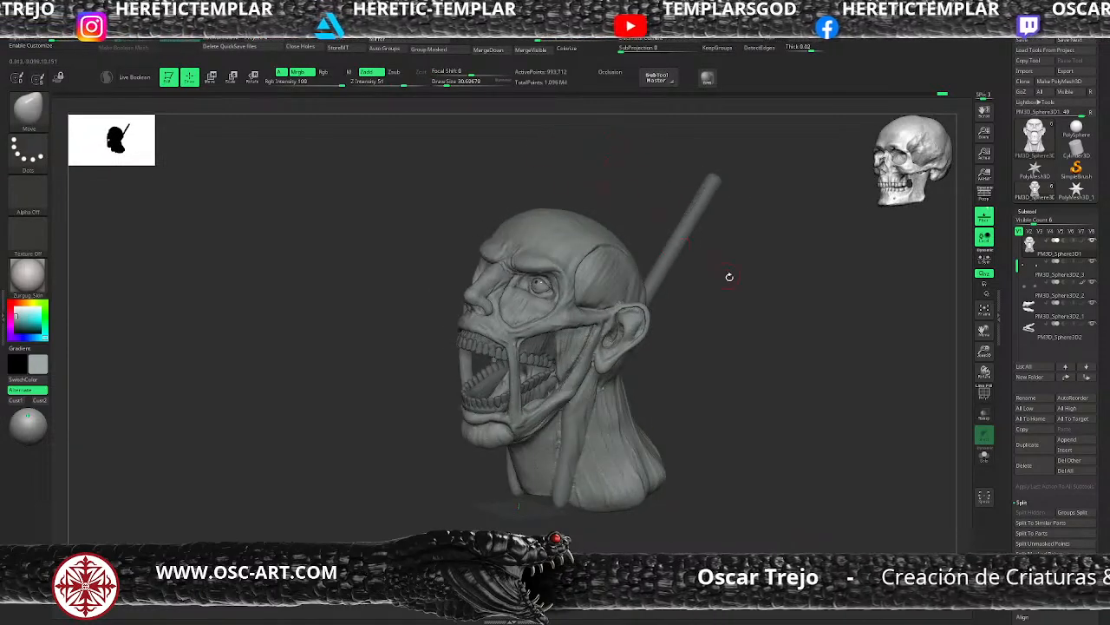
# Build up the throat area at the back of the open mouth with the ClayBuildup brush
pyautogui.moveTo(729, 278)
pyautogui.mouseDown()
pyautogui.moveTo(721, 299)
pyautogui.moveTo(713, 278)
pyautogui.mouseUp()
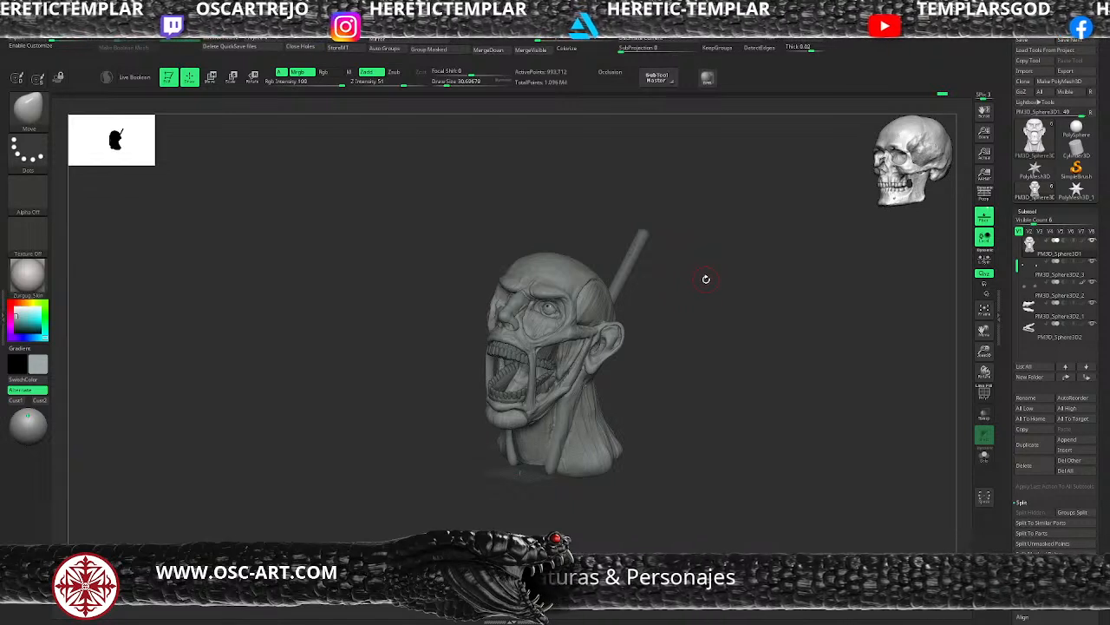
pyautogui.moveTo(706, 287); pyautogui.dragTo(721, 284)
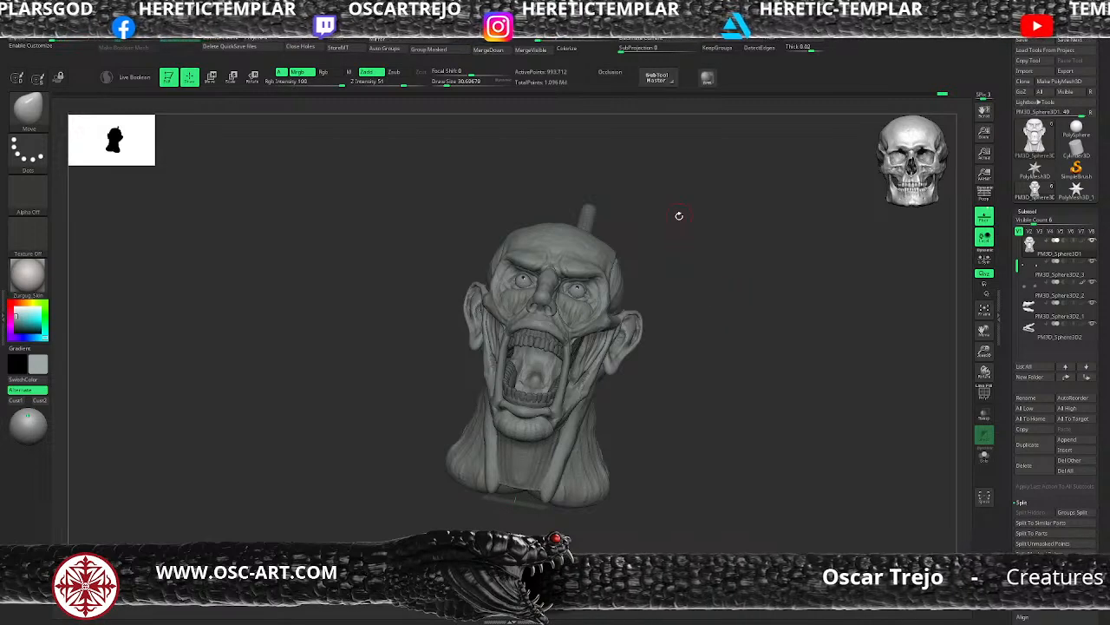
pyautogui.moveTo(709, 294)
pyautogui.mouseDown()
pyautogui.moveTo(711, 310)
pyautogui.moveTo(686, 303)
pyautogui.moveTo(704, 292)
pyautogui.moveTo(726, 312)
pyautogui.moveTo(733, 295)
pyautogui.mouseUp()
pyautogui.press('s')
pyautogui.moveTo(571, 373); pyautogui.dragTo(578, 373)
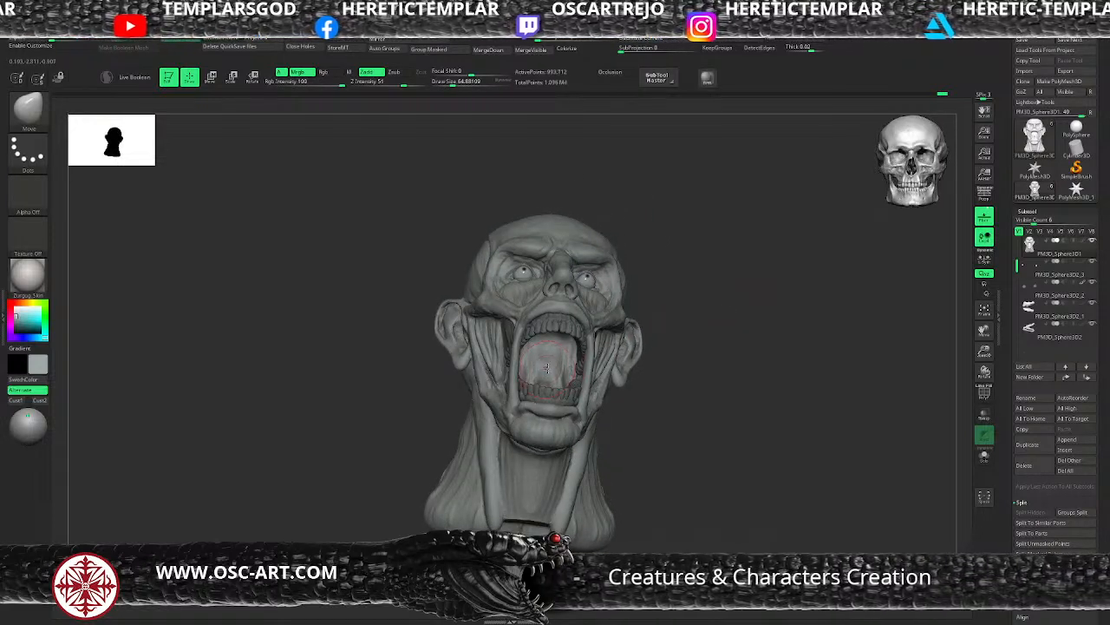
pyautogui.press('b')
pyautogui.press('c')
pyautogui.press('b')
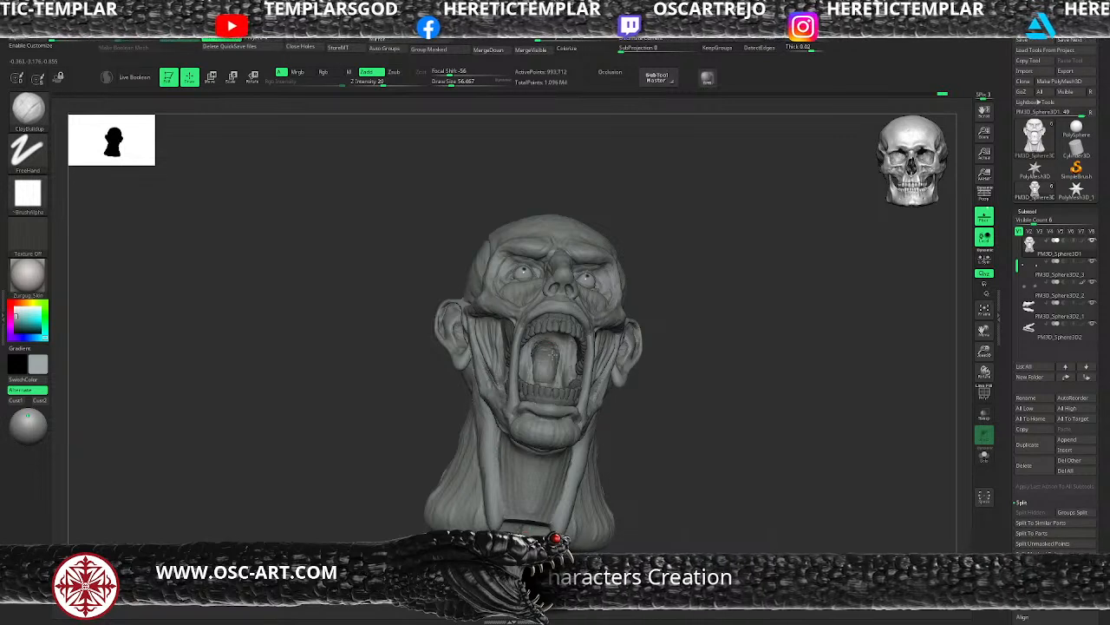
pyautogui.moveTo(664, 380); pyautogui.dragTo(540, 370)
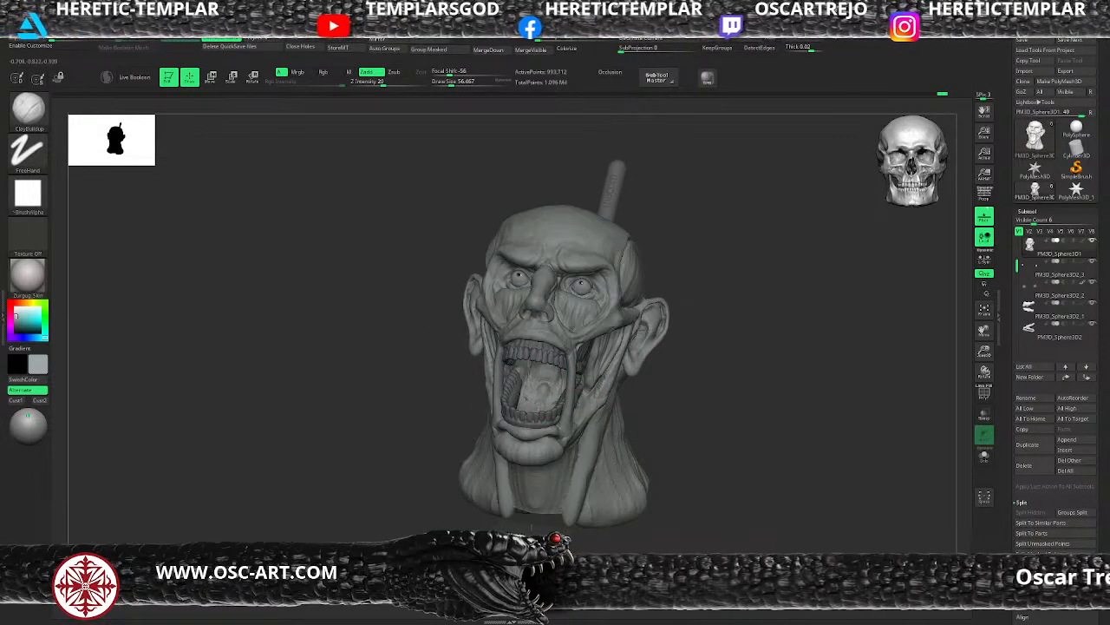
# Build up muscle strands on the back of the neck just below the skull with the ClayBuildup brush
pyautogui.moveTo(680, 413); pyautogui.dragTo(655, 386)
pyautogui.keyDown('alt'); pyautogui.moveTo(525, 473); pyautogui.dragTo(537, 479); pyautogui.keyUp('alt')
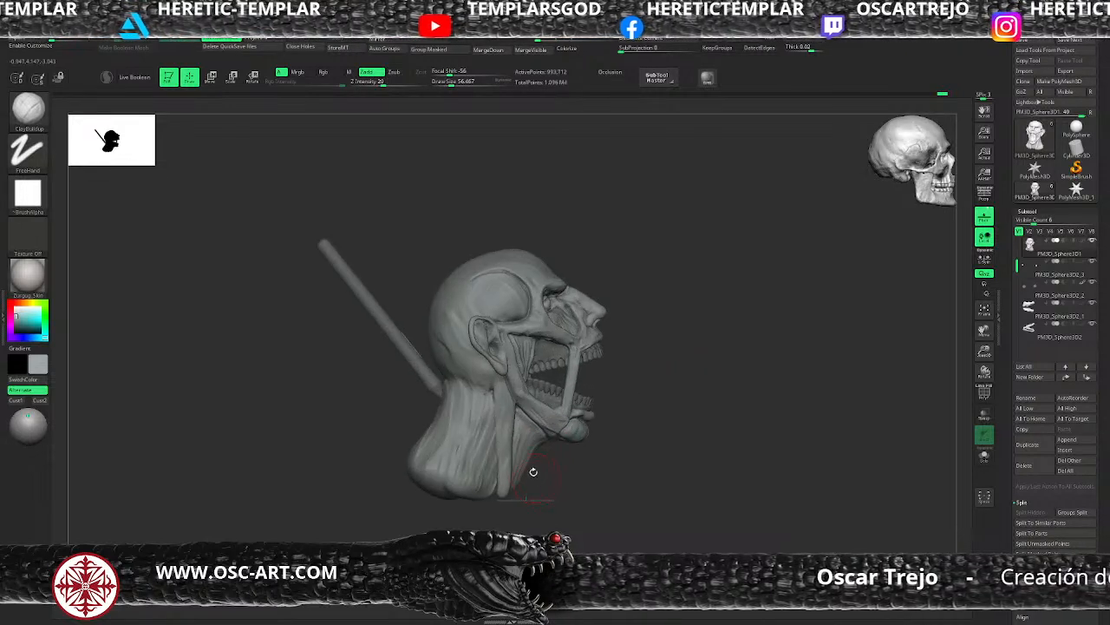
pyautogui.press('s')
pyautogui.moveTo(485, 388); pyautogui.dragTo(483, 388)
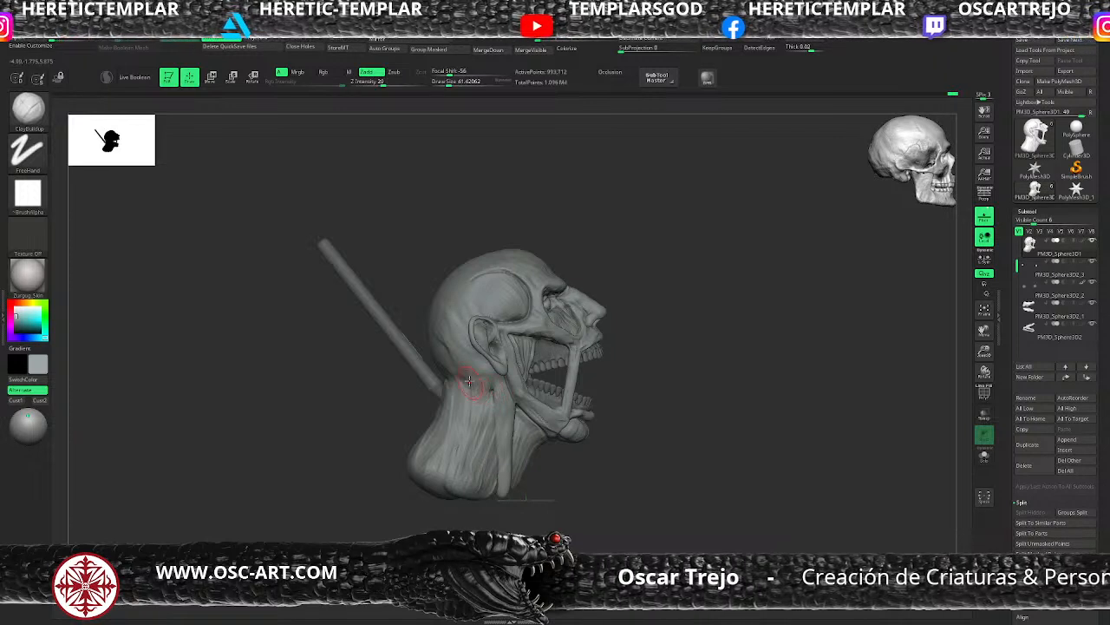
pyautogui.moveTo(391, 439); pyautogui.dragTo(428, 426)
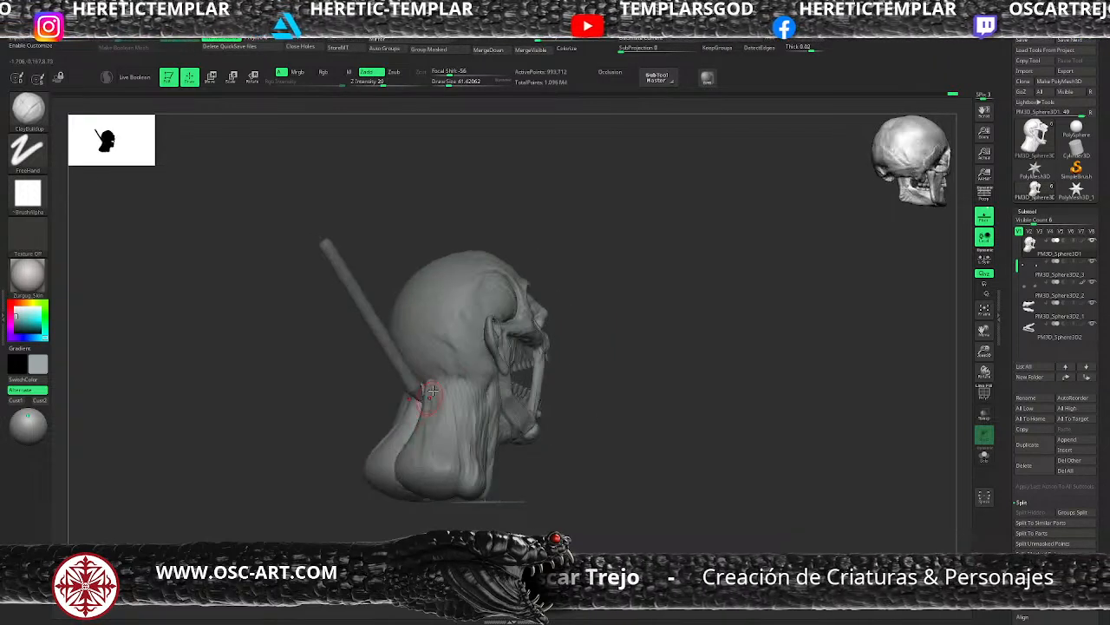
pyautogui.press('s')
pyautogui.moveTo(429, 377)
pyautogui.mouseDown()
pyautogui.moveTo(388, 478)
pyautogui.moveTo(411, 435)
pyautogui.moveTo(431, 429)
pyautogui.mouseUp()
pyautogui.moveTo(458, 469); pyautogui.dragTo(467, 466)
pyautogui.moveTo(548, 458); pyautogui.dragTo(496, 455)
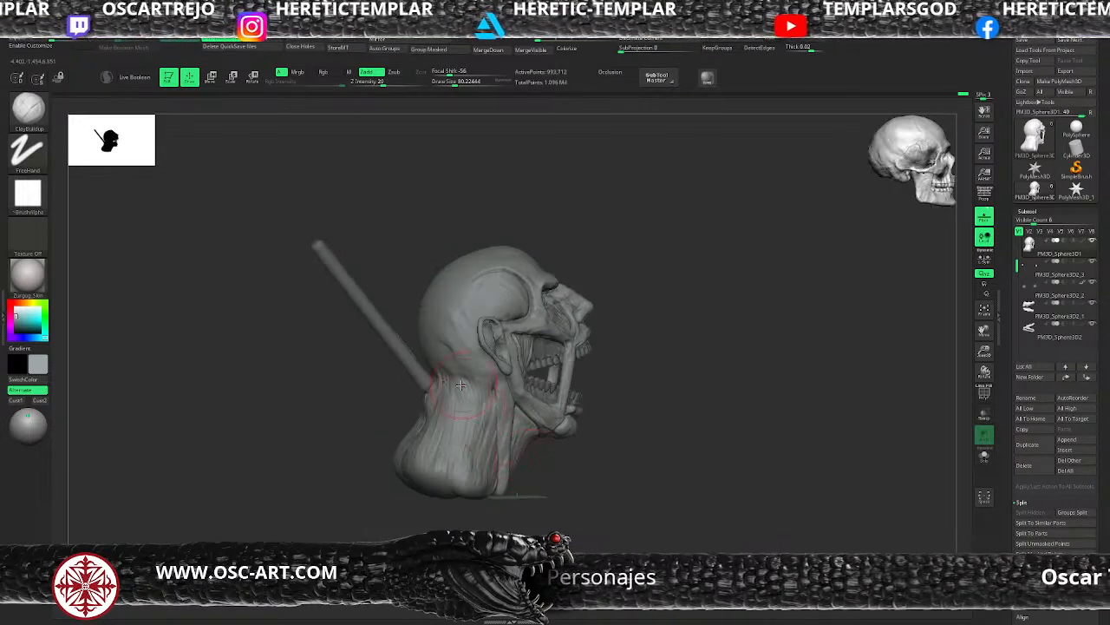
# Add long vertical muscle strands down the side of the neck behind the ear with ClayBuildup at a reduced draw size
pyautogui.press('[')
pyautogui.moveTo(474, 377); pyautogui.dragTo(486, 465)
pyautogui.moveTo(491, 395); pyautogui.dragTo(497, 452)
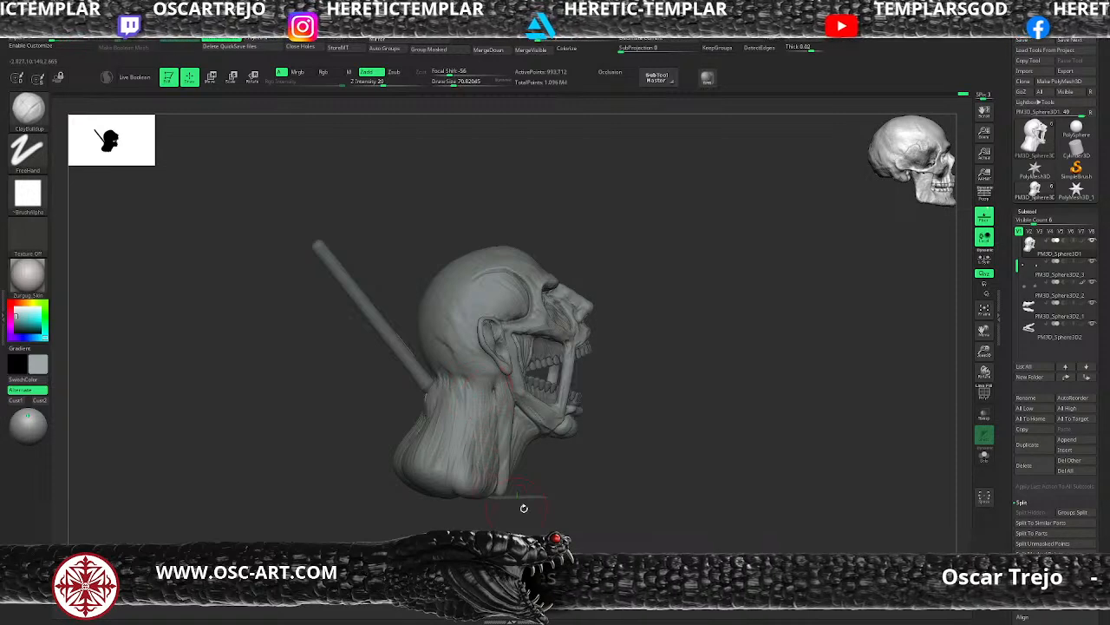
pyautogui.moveTo(523, 508); pyautogui.dragTo(590, 514)
pyautogui.press('s')
pyautogui.moveTo(515, 441); pyautogui.dragTo(513, 440)
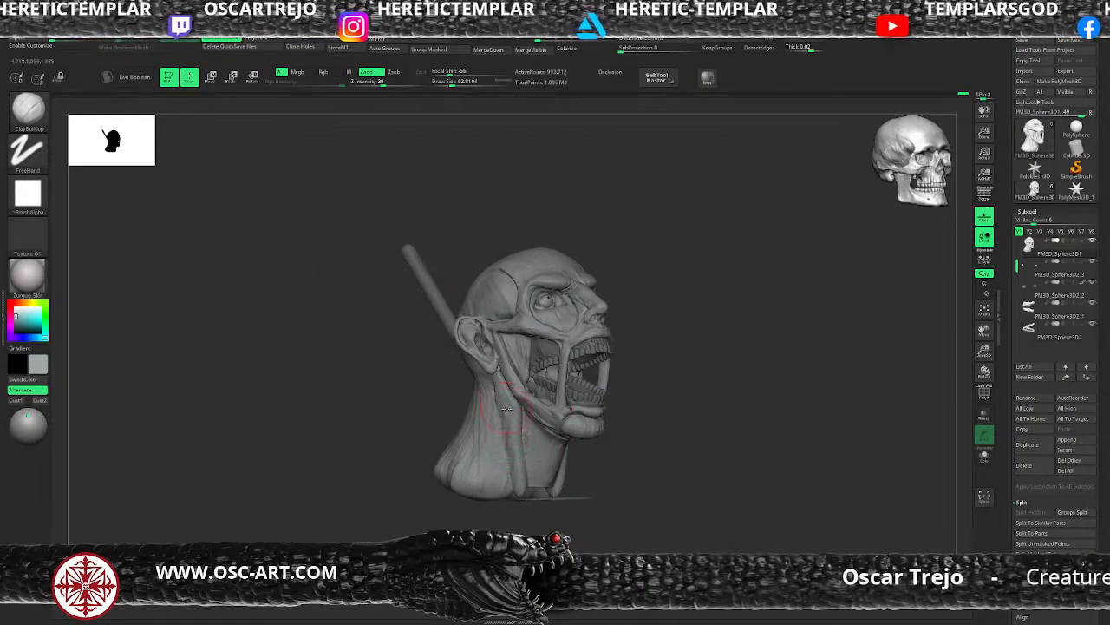
# Cut a long groove down the side of the neck from below the ear with the Slash3 brush, redoing the first stroke
pyautogui.press('b')
pyautogui.press('s')
pyautogui.press('l')
pyautogui.moveTo(522, 512); pyautogui.dragTo(490, 513)
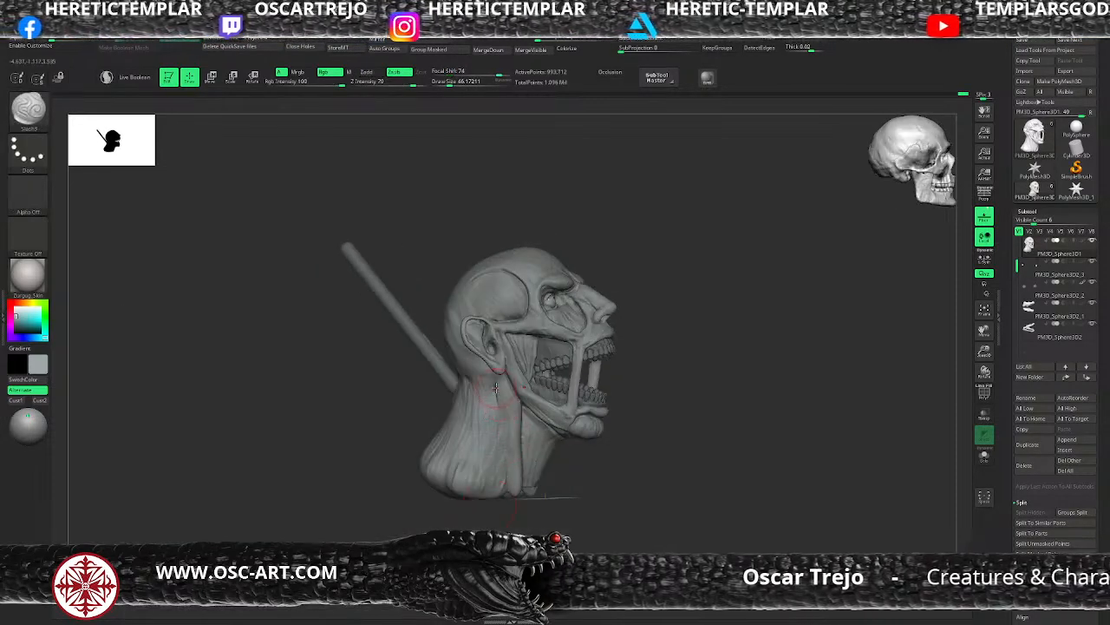
pyautogui.press('s')
pyautogui.moveTo(496, 387); pyautogui.dragTo(515, 489)
pyautogui.hotkey('ctrl', 'z')
pyautogui.moveTo(494, 375)
pyautogui.mouseDown()
pyautogui.moveTo(520, 519)
pyautogui.moveTo(493, 522)
pyautogui.mouseUp()
pyautogui.press('b')
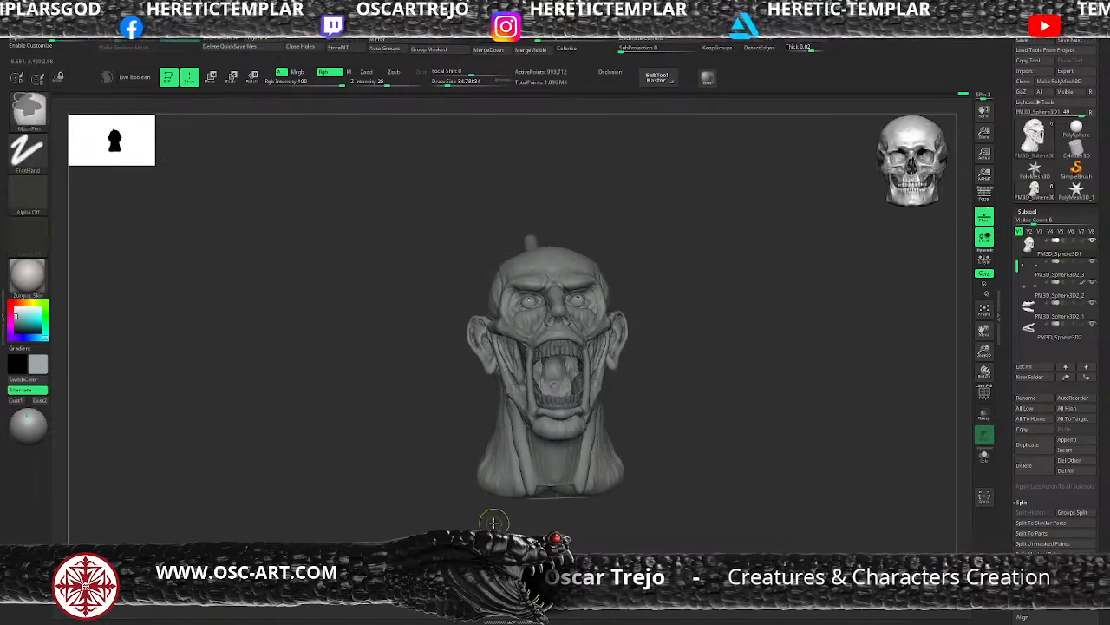
pyautogui.press('s')
pyautogui.press('l')
pyautogui.moveTo(665, 442); pyautogui.dragTo(667, 445)
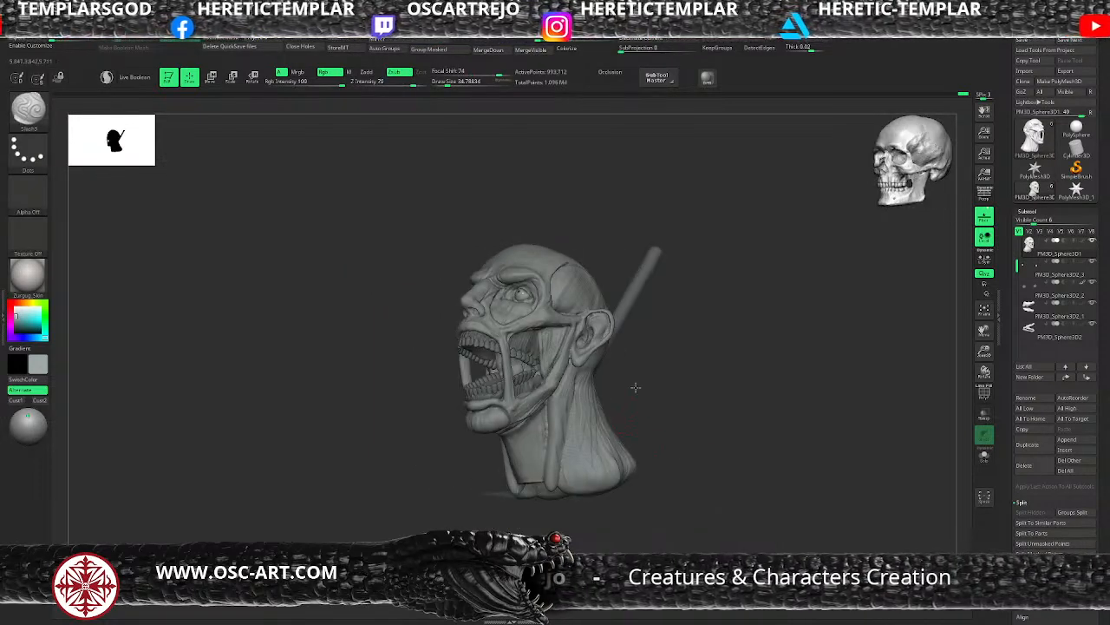
# Carve fiber lines into the jaw muscle between the cheekbone and the lower jaw with the DamStandard brush
pyautogui.press('b')
pyautogui.press('d')
pyautogui.press('s')
pyautogui.moveTo(635, 387)
pyautogui.mouseDown()
pyautogui.moveTo(641, 368)
pyautogui.moveTo(640, 425)
pyautogui.mouseUp()
pyautogui.press('s')
pyautogui.click(525, 327)
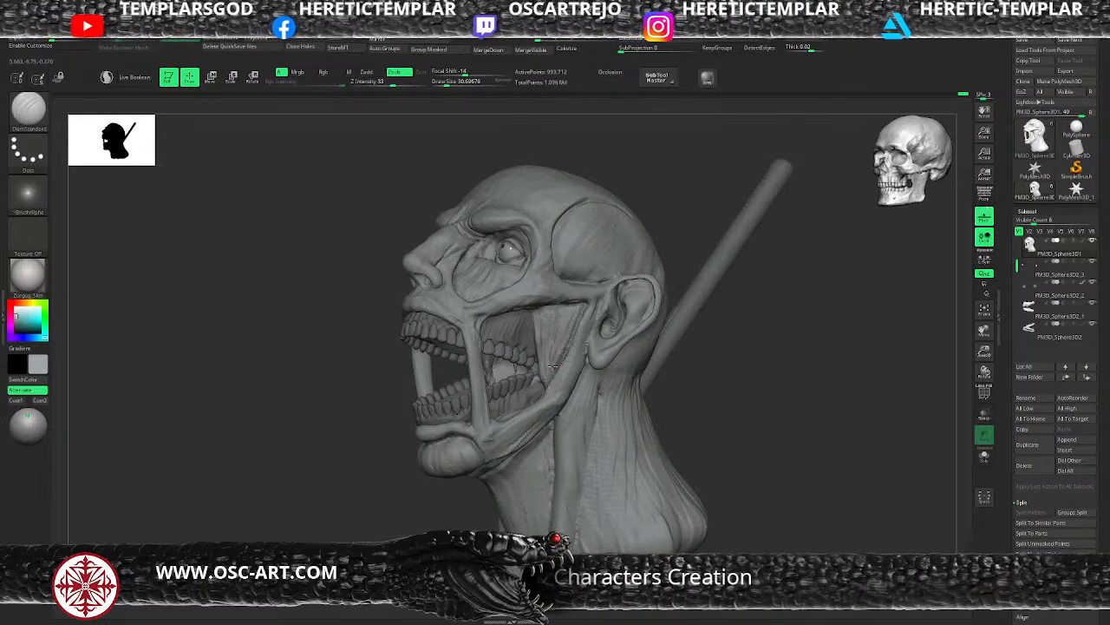
pyautogui.moveTo(570, 306); pyautogui.dragTo(558, 373)
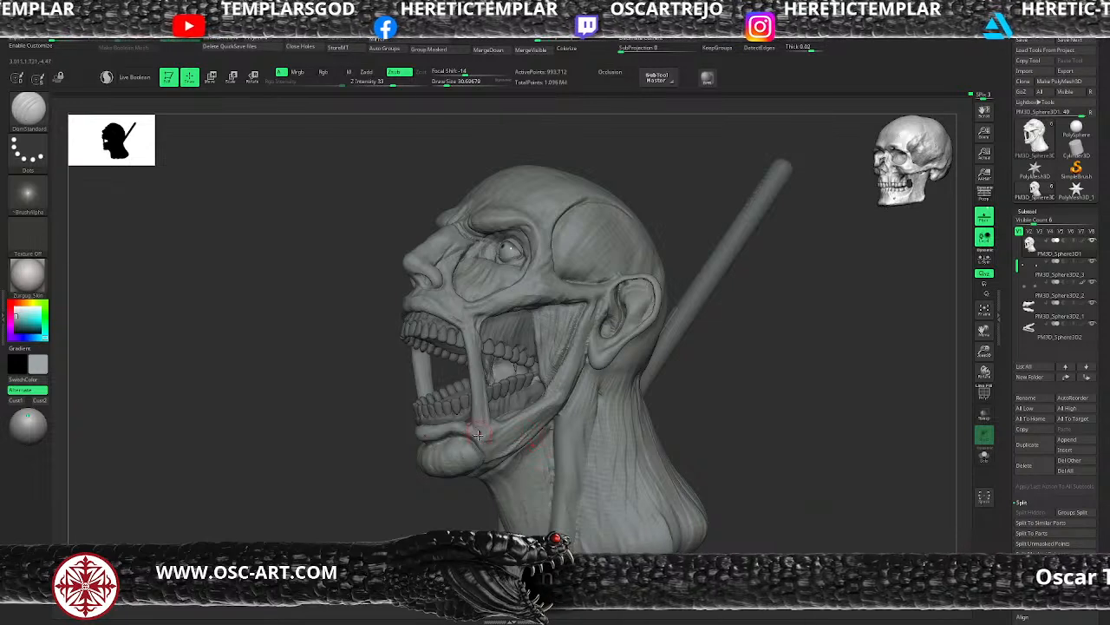
pyautogui.moveTo(389, 478)
pyautogui.mouseDown()
pyautogui.moveTo(362, 481)
pyautogui.moveTo(379, 483)
pyautogui.moveTo(380, 503)
pyautogui.moveTo(372, 475)
pyautogui.mouseUp()
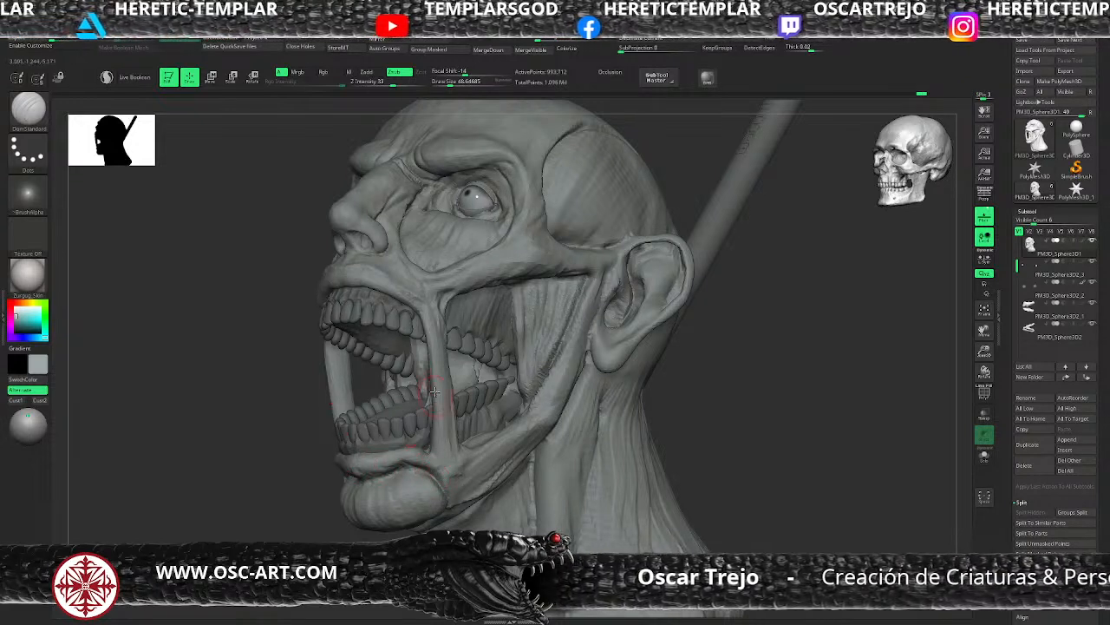
# Define the vertical tendon straps joining the upper and lower lips with DamStandard at a draw size of about 77
pyautogui.press('s')
pyautogui.moveTo(435, 331); pyautogui.dragTo(439, 330)
pyautogui.press('s')
pyautogui.moveTo(441, 407); pyautogui.dragTo(445, 406)
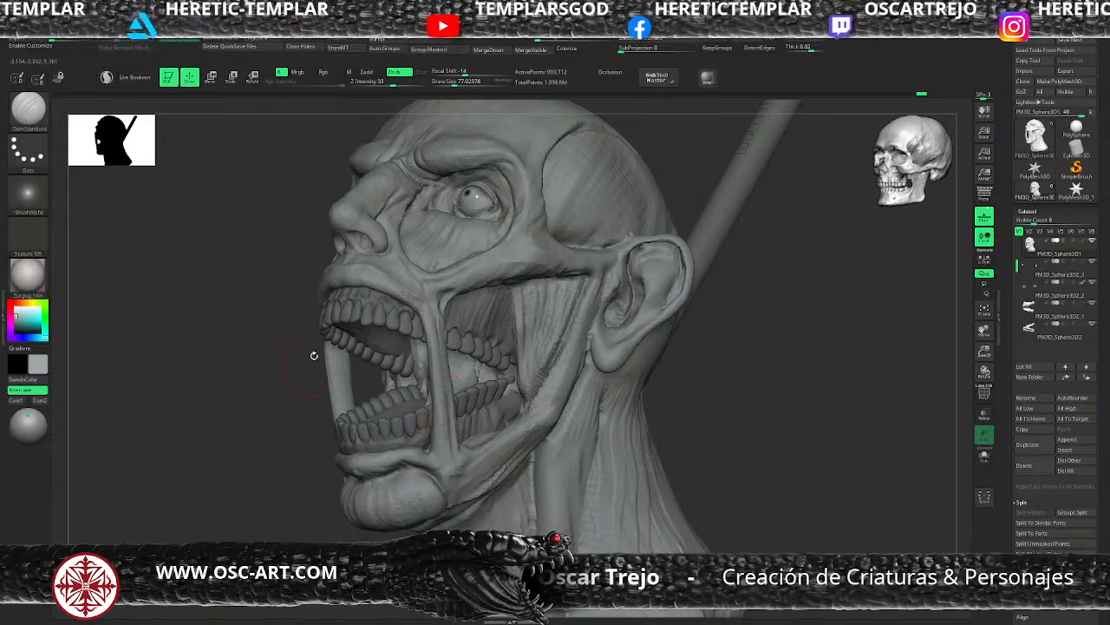
pyautogui.moveTo(334, 341); pyautogui.dragTo(337, 405)
pyautogui.moveTo(303, 473)
pyautogui.keyDown('alt'); pyautogui.mouseDown()
pyautogui.moveTo(257, 402)
pyautogui.moveTo(247, 321)
pyautogui.mouseUp(); pyautogui.keyUp('alt')
pyautogui.moveTo(252, 399); pyautogui.dragTo(330, 409)
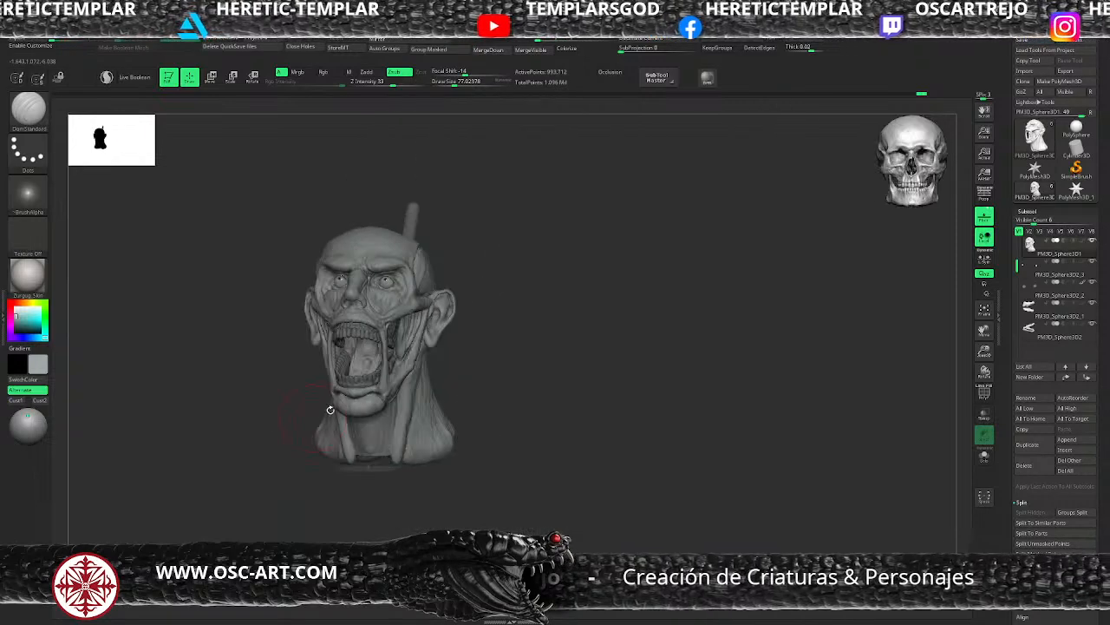
# Cut creases around the eyelid and its corners with the Slash3 brush
pyautogui.moveTo(482, 303)
pyautogui.keyDown('alt'); pyautogui.mouseDown()
pyautogui.moveTo(517, 399)
pyautogui.moveTo(645, 446)
pyautogui.moveTo(672, 503)
pyautogui.mouseUp(); pyautogui.keyUp('alt')
pyautogui.moveTo(559, 192); pyautogui.dragTo(583, 194)
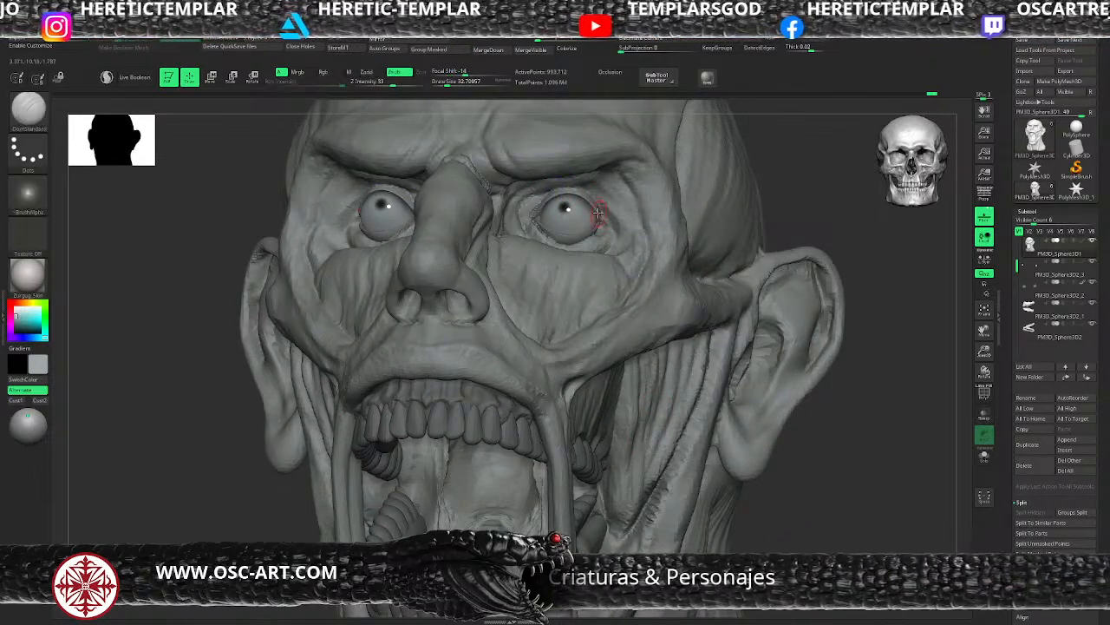
pyautogui.press('b')
pyautogui.press('3')
pyautogui.press('s')
pyautogui.click(562, 210)
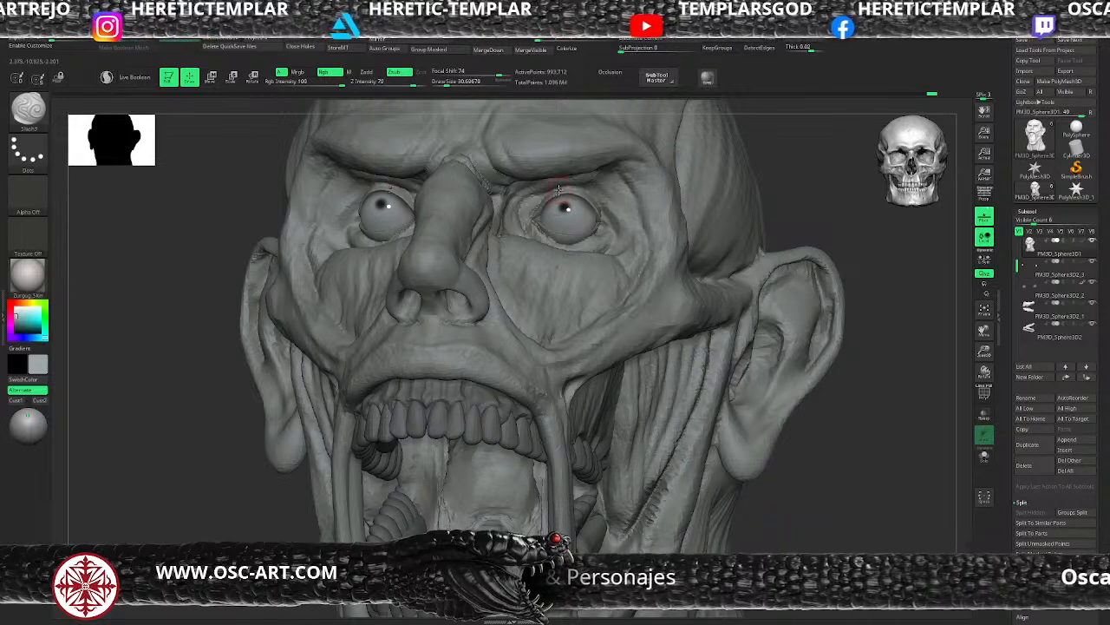
pyautogui.moveTo(574, 187); pyautogui.dragTo(604, 223)
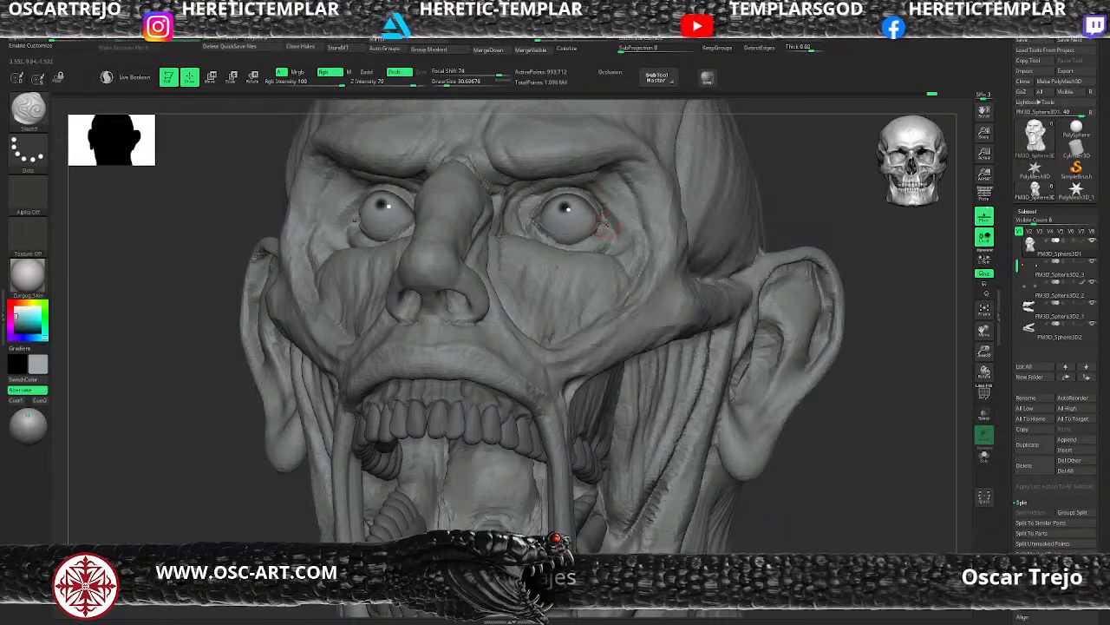
pyautogui.press('shift')
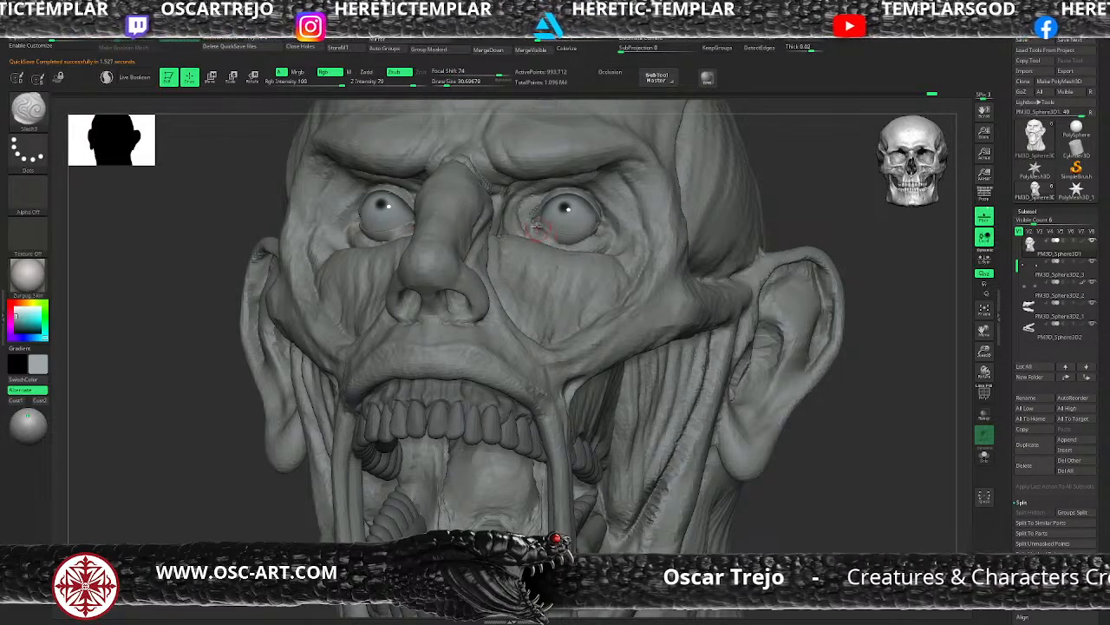
pyautogui.press('ctrl')
pyautogui.moveTo(534, 223)
pyautogui.mouseDown()
pyautogui.moveTo(560, 243)
pyautogui.moveTo(603, 238)
pyautogui.moveTo(576, 242)
pyautogui.moveTo(544, 221)
pyautogui.moveTo(548, 229)
pyautogui.mouseUp()
# Adjust the eyelid shape at the corners of the eye with the Move brush
pyautogui.press('b')
pyautogui.press('m')
pyautogui.press('v')
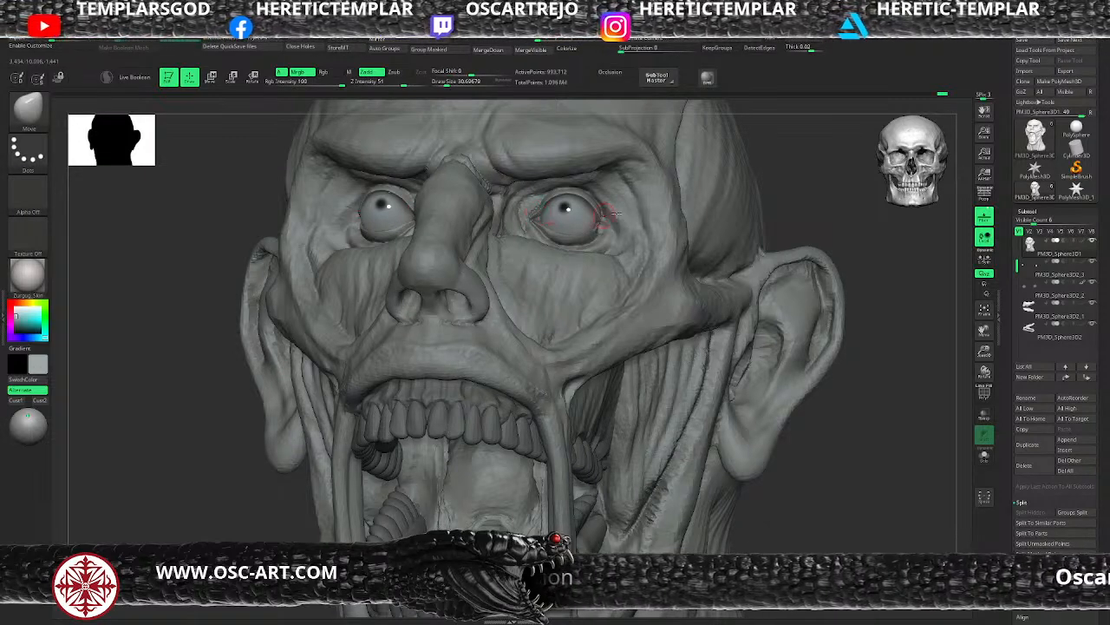
# Carve converging muscle fibers into the temple muscle above the ear with the DamStandard brush
pyautogui.press('f')
pyautogui.moveTo(686, 173); pyautogui.dragTo(672, 326)
pyautogui.moveTo(699, 260)
pyautogui.mouseDown()
pyautogui.moveTo(637, 247)
pyautogui.moveTo(686, 248)
pyautogui.moveTo(658, 250)
pyautogui.mouseUp()
pyautogui.press('b')
pyautogui.press('c')
pyautogui.press('b')
pyautogui.press('b')
pyautogui.press('d')
pyautogui.press('s')
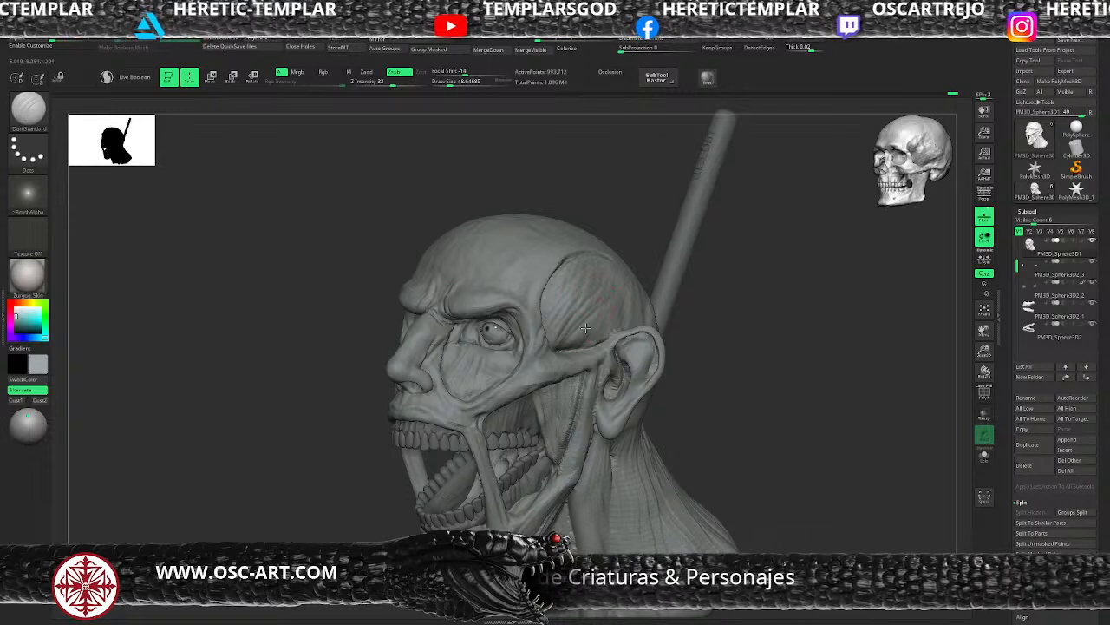
pyautogui.moveTo(585, 346)
pyautogui.mouseDown()
pyautogui.moveTo(637, 307)
pyautogui.moveTo(615, 327)
pyautogui.moveTo(631, 321)
pyautogui.mouseUp()
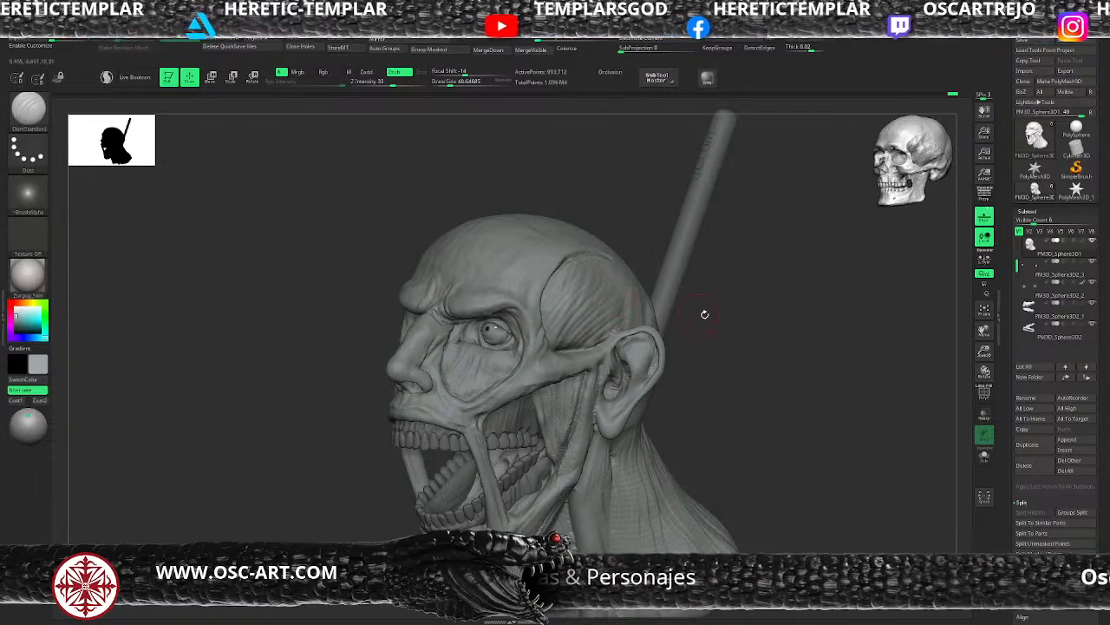
pyautogui.moveTo(722, 327); pyautogui.dragTo(712, 322)
pyautogui.moveTo(543, 332); pyautogui.dragTo(560, 325)
# Carve fiber lines into the cheek muscle below the eye with a smaller DamStandard brush and smooth them
pyautogui.press('s')
pyautogui.click(514, 361)
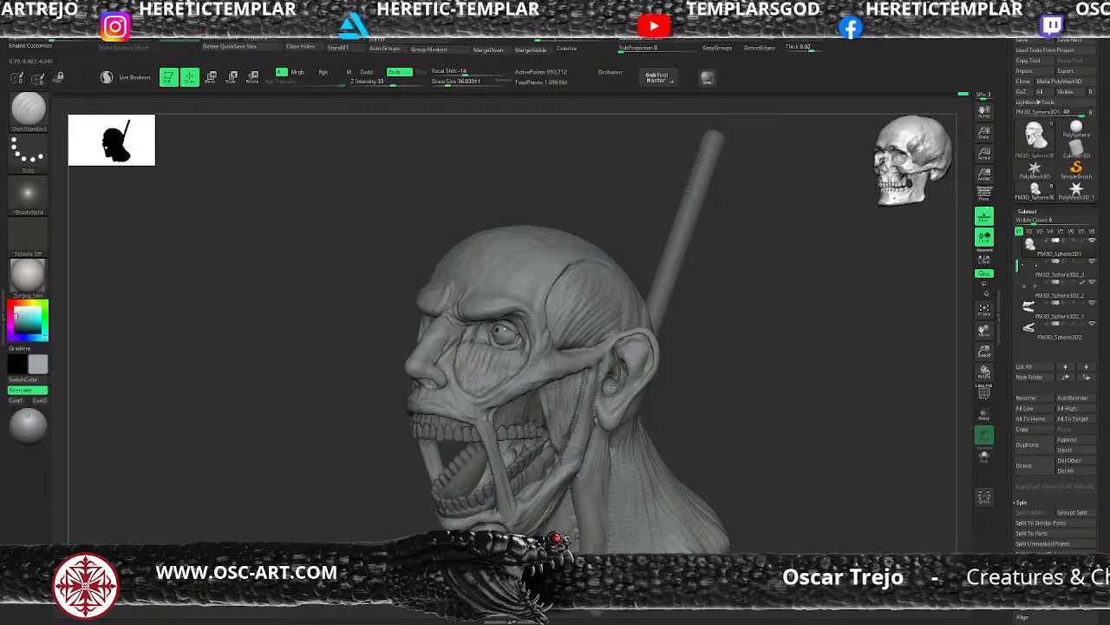
pyautogui.press('shift')
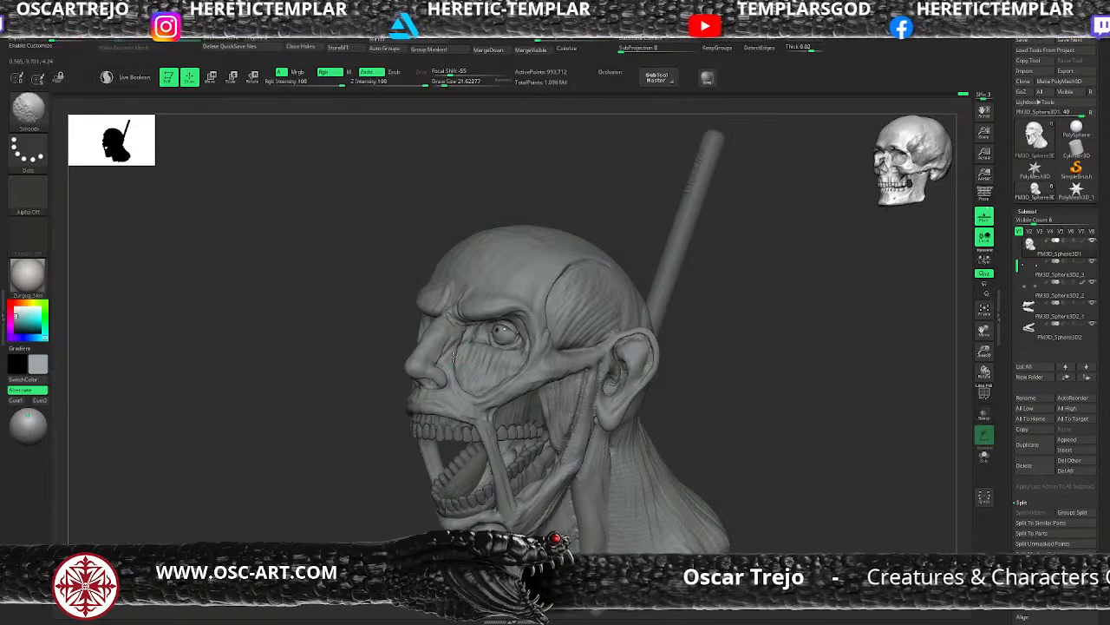
# Select the gums subtool PM3D_Sphere3D2_1 and build up the area inside the lower teeth with ClayBuildup
pyautogui.moveTo(402, 456)
pyautogui.keyDown('alt'); pyautogui.mouseDown()
pyautogui.moveTo(374, 471)
pyautogui.moveTo(385, 486)
pyautogui.moveTo(442, 456)
pyautogui.moveTo(484, 464)
pyautogui.mouseUp(); pyautogui.keyUp('alt')
pyautogui.keyDown('alt'); pyautogui.click(484, 463); pyautogui.keyUp('alt')
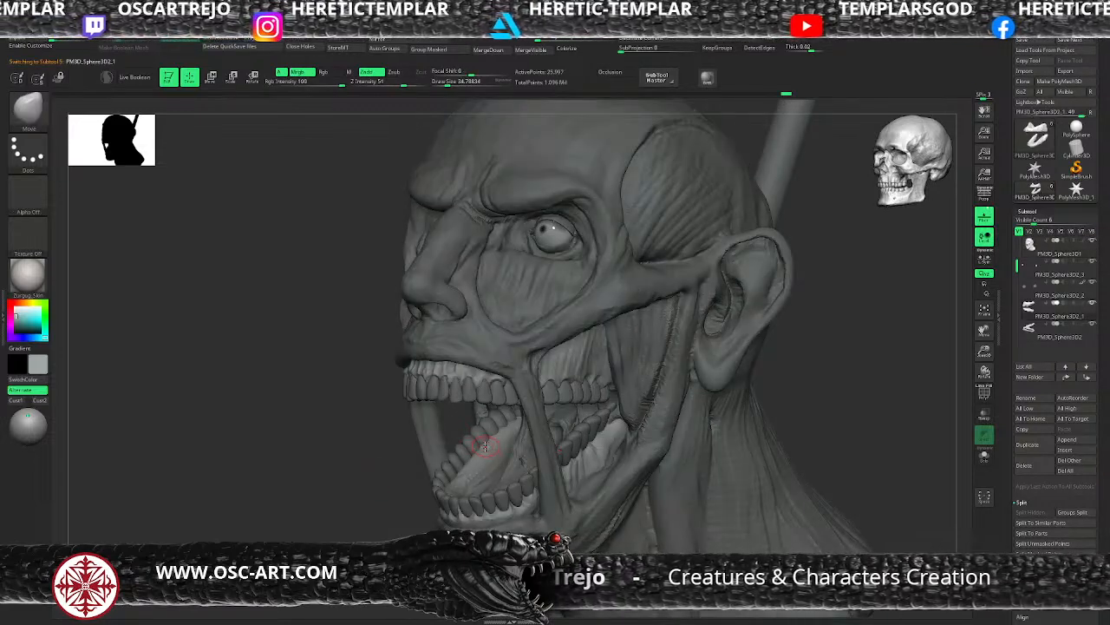
pyautogui.press('b')
pyautogui.press('c')
pyautogui.press('b')
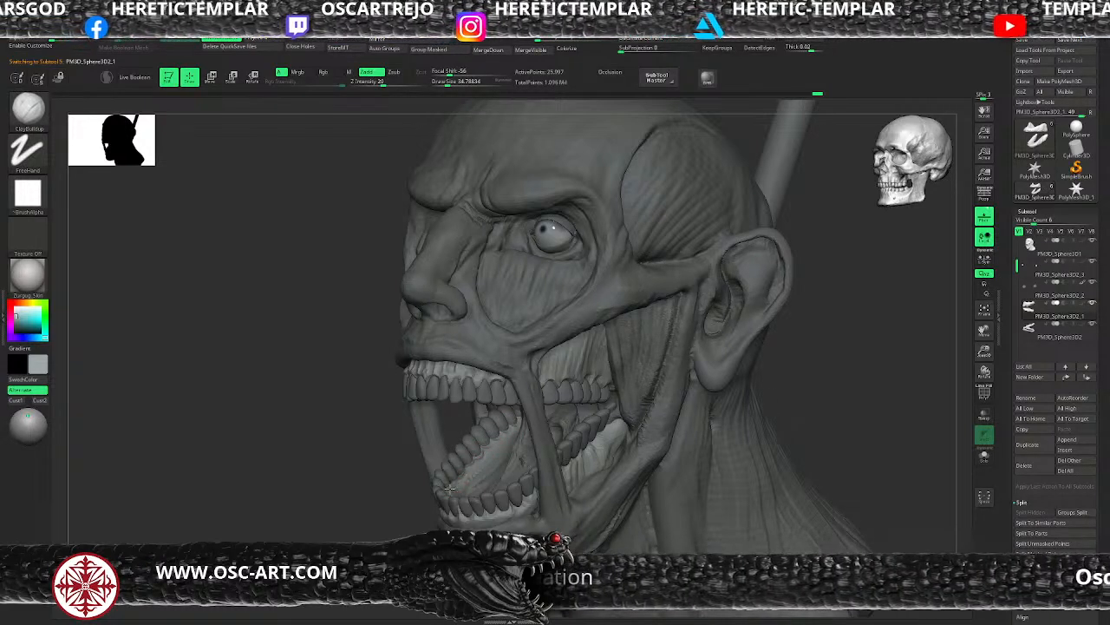
pyautogui.moveTo(411, 510); pyautogui.dragTo(495, 510)
# Reshape the gum surface inside the lower teeth with the Move brush at a draw size of about 77
pyautogui.press('b')
pyautogui.press('m')
pyautogui.press('v')
pyautogui.press('s')
pyautogui.moveTo(458, 474); pyautogui.dragTo(445, 445)
pyautogui.moveTo(703, 452)
pyautogui.keyDown('alt'); pyautogui.mouseDown()
pyautogui.moveTo(629, 367)
pyautogui.moveTo(632, 379)
pyautogui.moveTo(647, 342)
pyautogui.moveTo(635, 438)
pyautogui.mouseUp(); pyautogui.keyUp('alt')
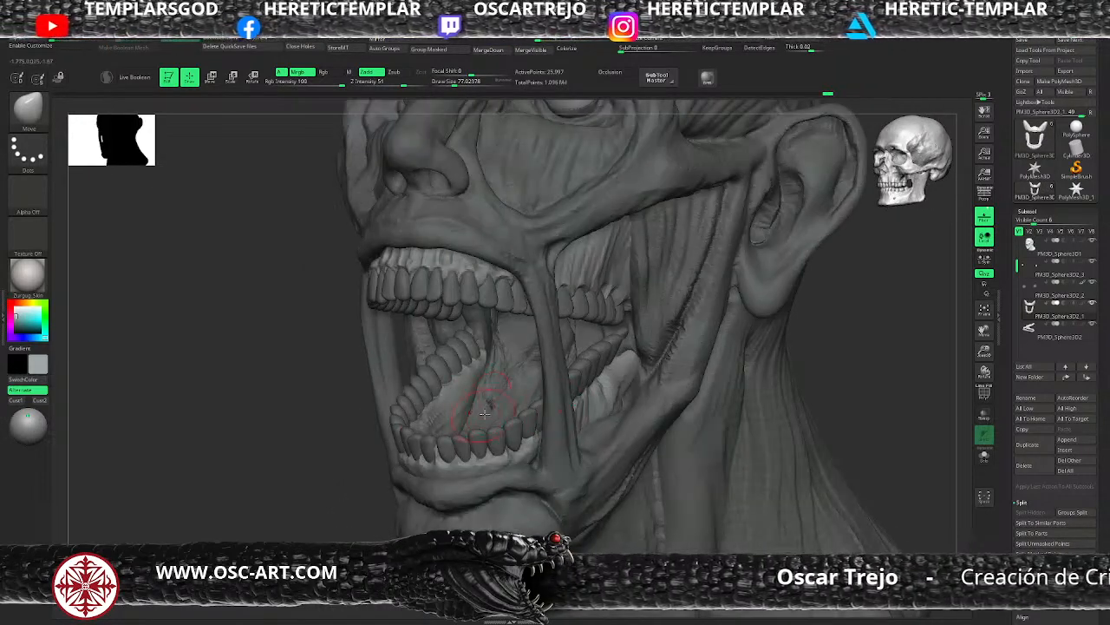
# Switch back to the head subtool PM3D_Sphere3D1 and carve the neck muscle edge below the ear with DamStandard
pyautogui.press('d')
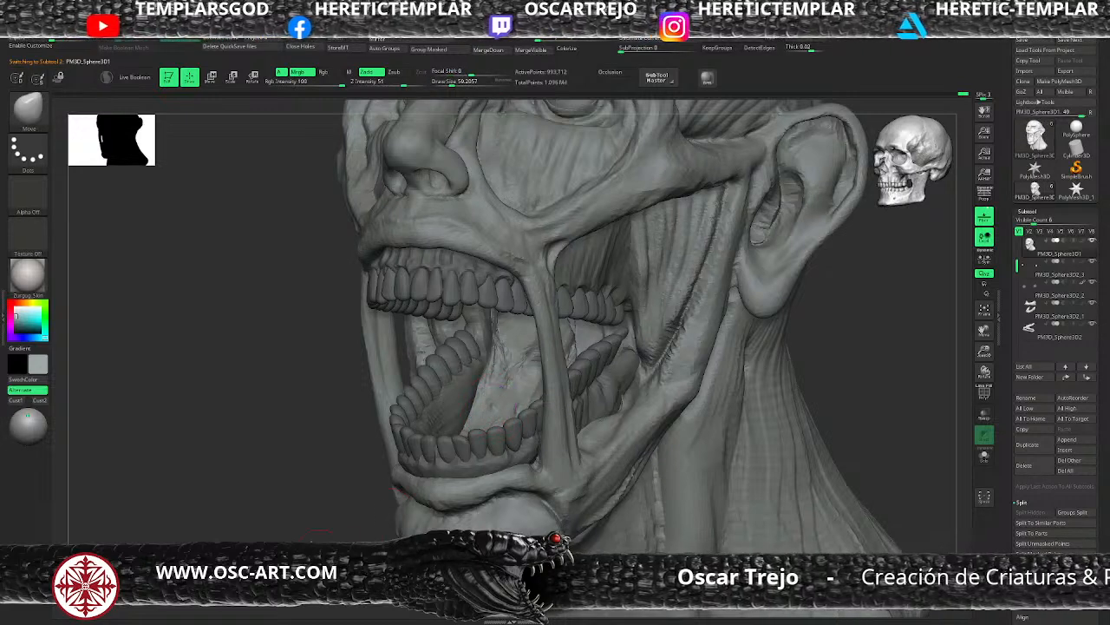
pyautogui.moveTo(395, 488)
pyautogui.keyDown('alt'); pyautogui.mouseDown()
pyautogui.moveTo(317, 453)
pyautogui.moveTo(443, 447)
pyautogui.mouseUp(); pyautogui.keyUp('alt')
pyautogui.moveTo(716, 336)
pyautogui.keyDown('alt'); pyautogui.mouseDown()
pyautogui.moveTo(682, 330)
pyautogui.moveTo(696, 332)
pyautogui.moveTo(659, 369)
pyautogui.mouseUp(); pyautogui.keyUp('alt')
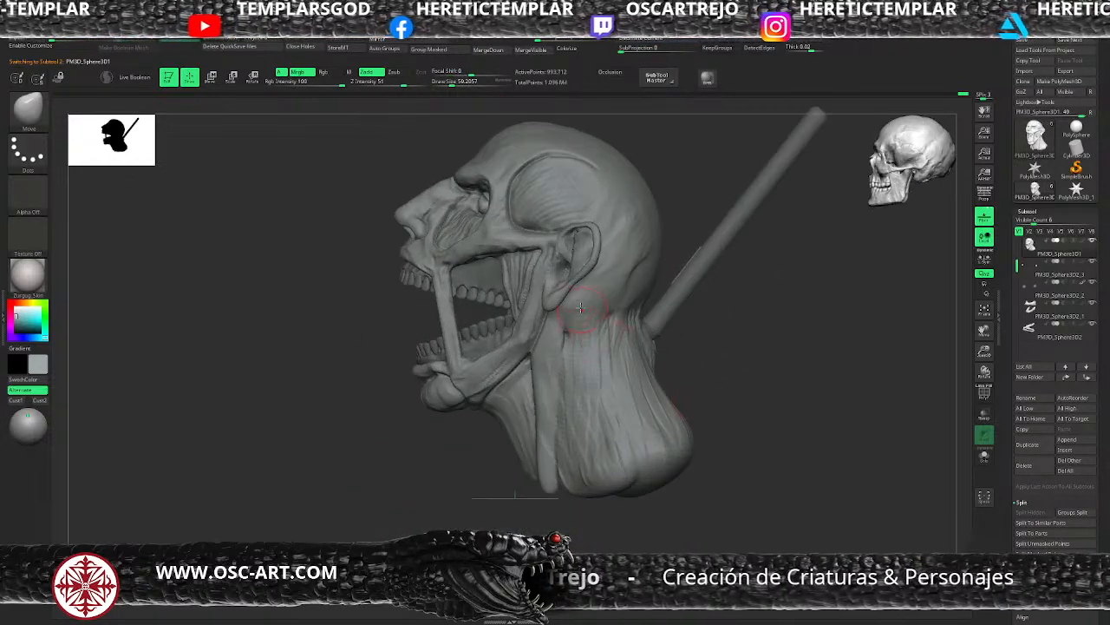
pyautogui.press('b')
pyautogui.press('d')
pyautogui.press('s')
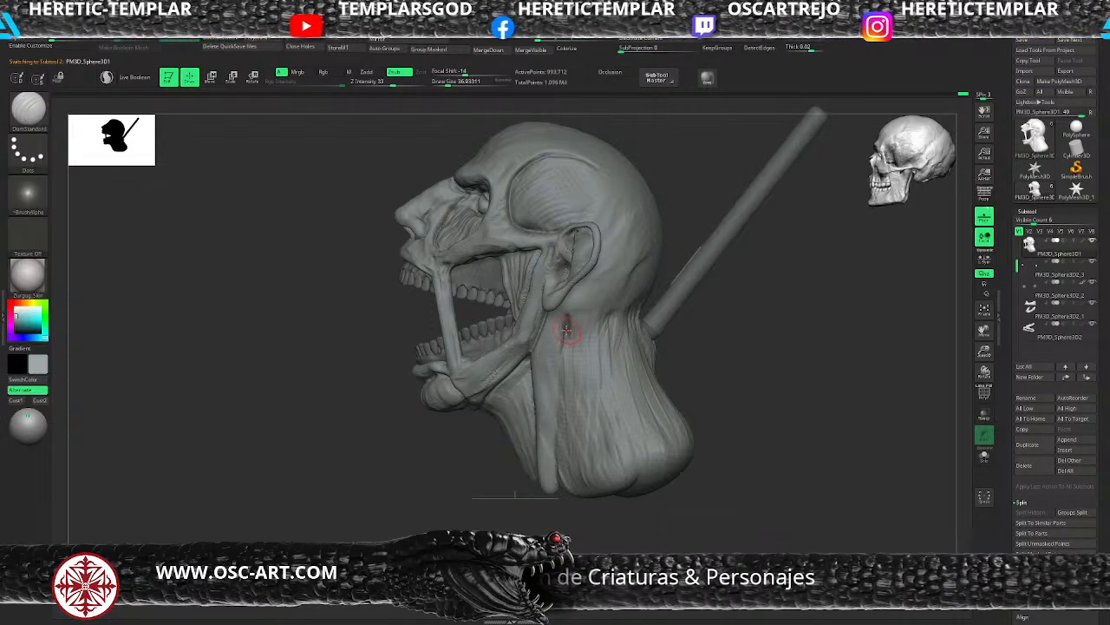
# Build up the neck muscle fibers below and behind the ear with ClayBuildup, enlarging the draw size to about 71
pyautogui.press('b')
pyautogui.press('c')
pyautogui.press('b')
pyautogui.press(']')
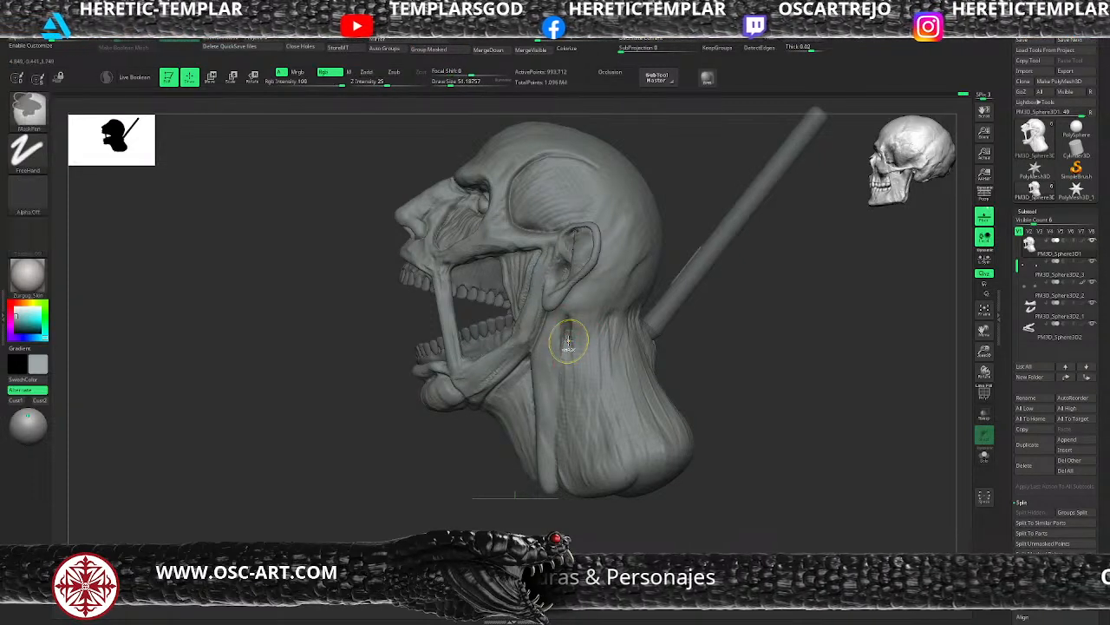
pyautogui.press('shift')
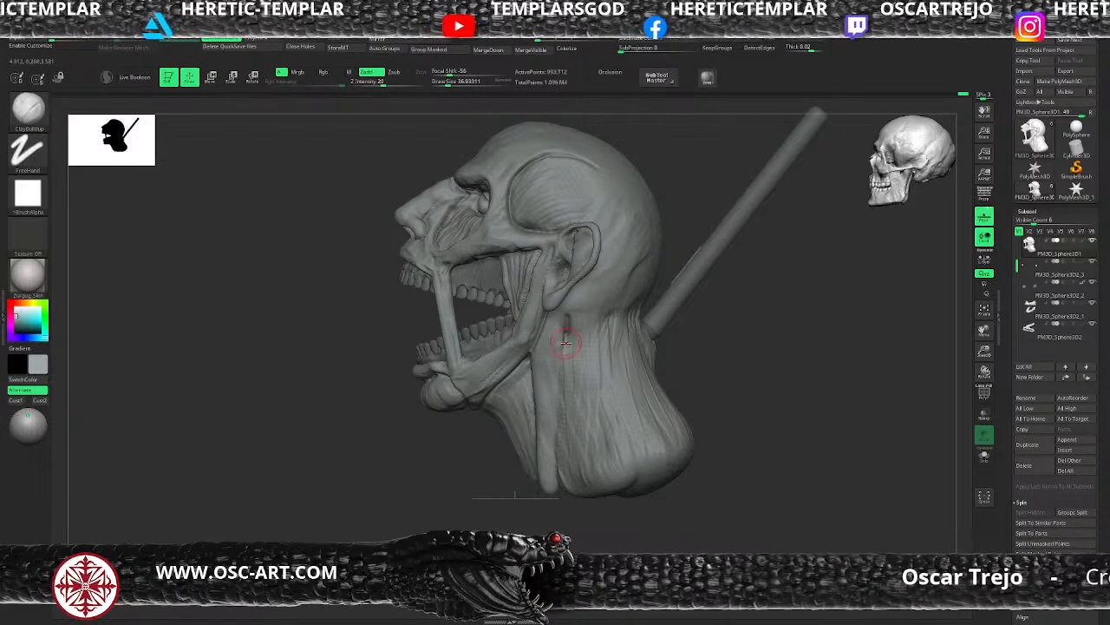
pyautogui.press('shift')
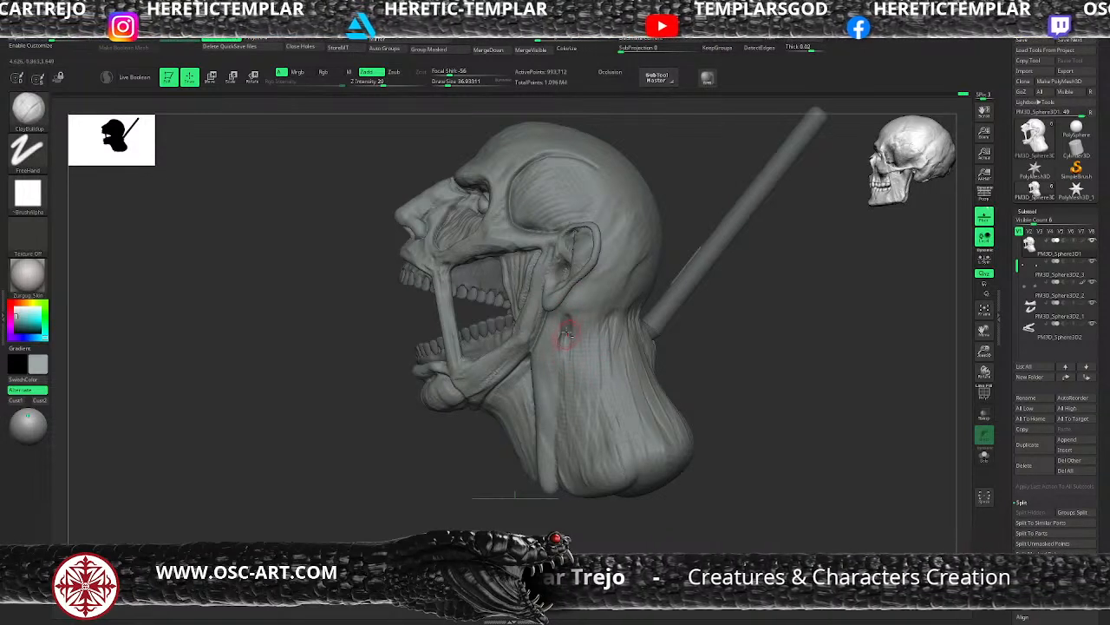
pyautogui.press(']')
pyautogui.press(']')
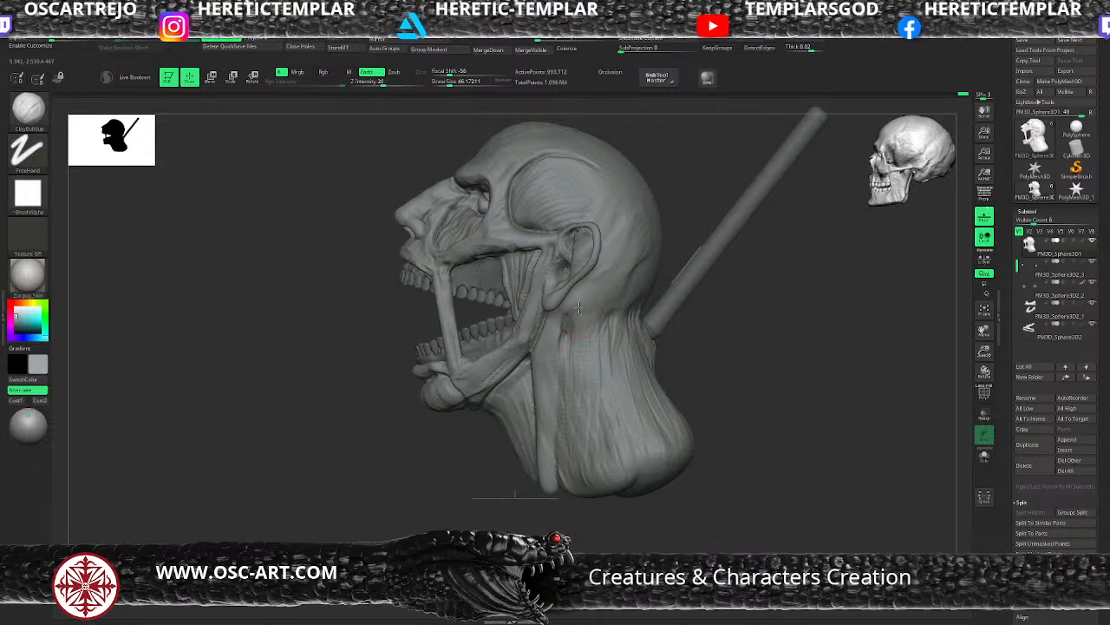
pyautogui.press(']')
pyautogui.press(']')
pyautogui.moveTo(590, 313)
pyautogui.mouseDown()
pyautogui.moveTo(588, 378)
pyautogui.moveTo(569, 391)
pyautogui.moveTo(593, 365)
pyautogui.moveTo(620, 406)
pyautogui.mouseUp()
pyautogui.moveTo(618, 315)
pyautogui.mouseDown()
pyautogui.moveTo(620, 387)
pyautogui.moveTo(628, 411)
pyautogui.moveTo(645, 418)
pyautogui.mouseUp()
# Carve the groove along the side neck muscle from below the ear to the neck base with DamStandard
pyautogui.moveTo(744, 438)
pyautogui.keyDown('alt'); pyautogui.mouseDown()
pyautogui.moveTo(721, 357)
pyautogui.moveTo(756, 436)
pyautogui.mouseUp(); pyautogui.keyUp('alt')
pyautogui.moveTo(757, 435); pyautogui.dragTo(785, 434)
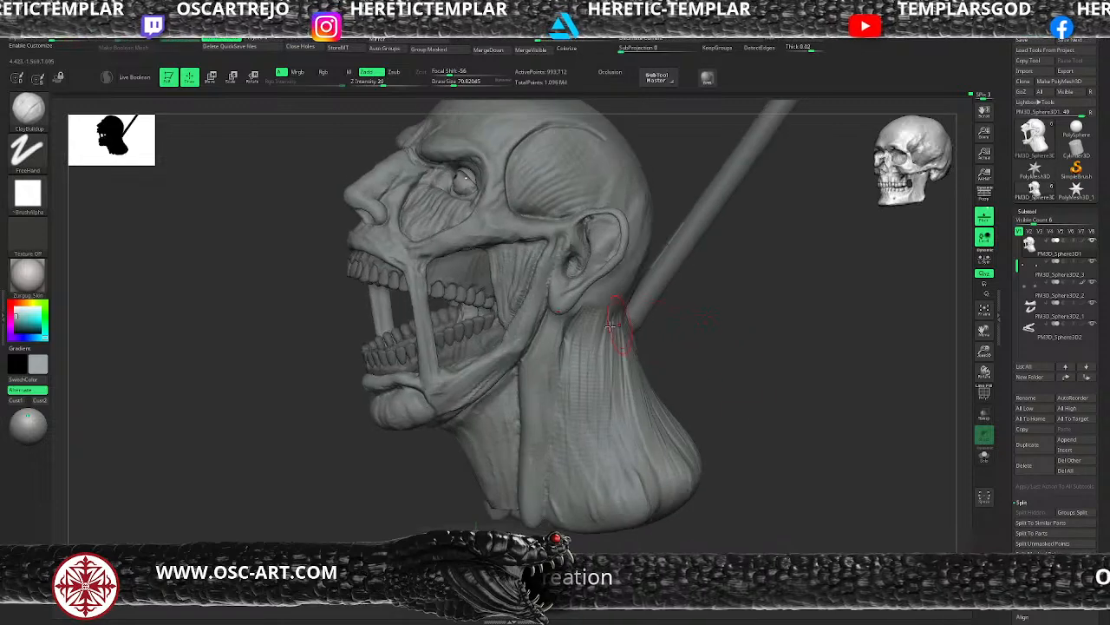
pyautogui.press('b')
pyautogui.press('d')
pyautogui.press('s')
pyautogui.moveTo(562, 374)
pyautogui.mouseDown()
pyautogui.moveTo(567, 325)
pyautogui.moveTo(549, 492)
pyautogui.mouseUp()
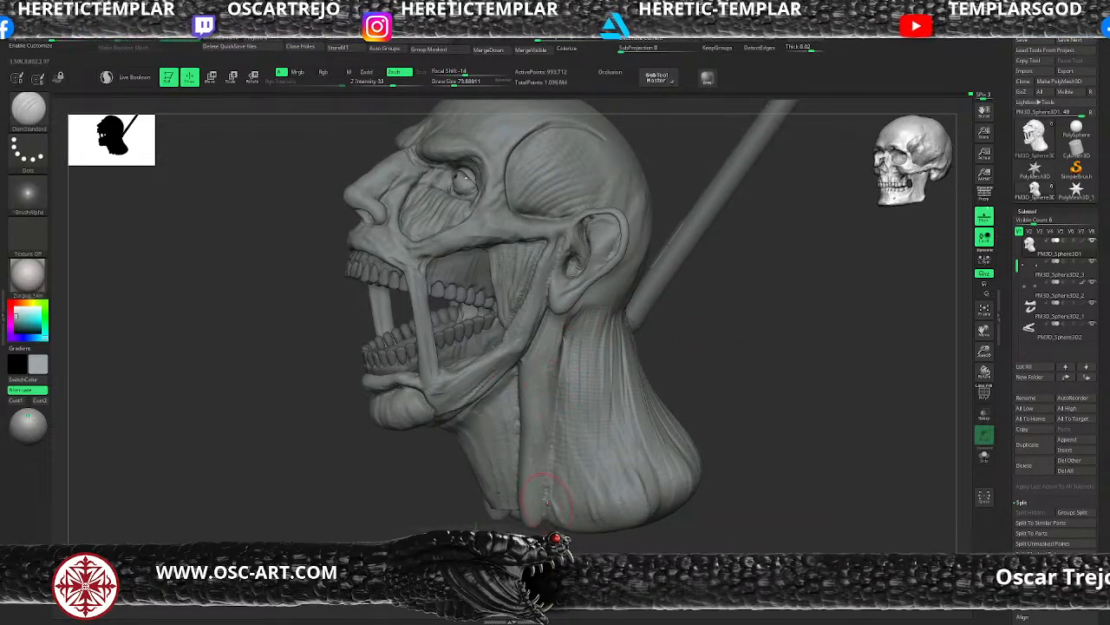
pyautogui.keyDown('alt'); pyautogui.moveTo(726, 405); pyautogui.dragTo(664, 359); pyautogui.keyUp('alt')
pyautogui.keyDown('alt'); pyautogui.moveTo(462, 446); pyautogui.dragTo(583, 504); pyautogui.keyUp('alt')
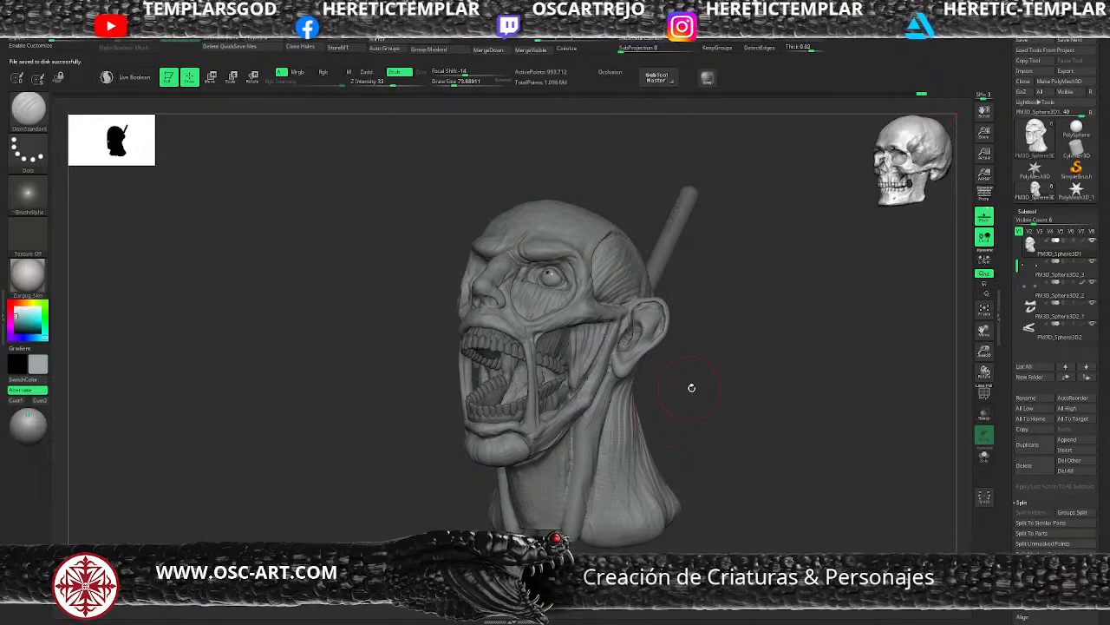
pyautogui.moveTo(691, 387)
pyautogui.mouseDown()
pyautogui.moveTo(703, 369)
pyautogui.moveTo(703, 382)
pyautogui.moveTo(699, 347)
pyautogui.mouseUp()
# Set the DamStandard draw size to 28.75 and select the teeth subtool PM3D_Sphere3D2
pyautogui.press('s')
pyautogui.click(688, 301)
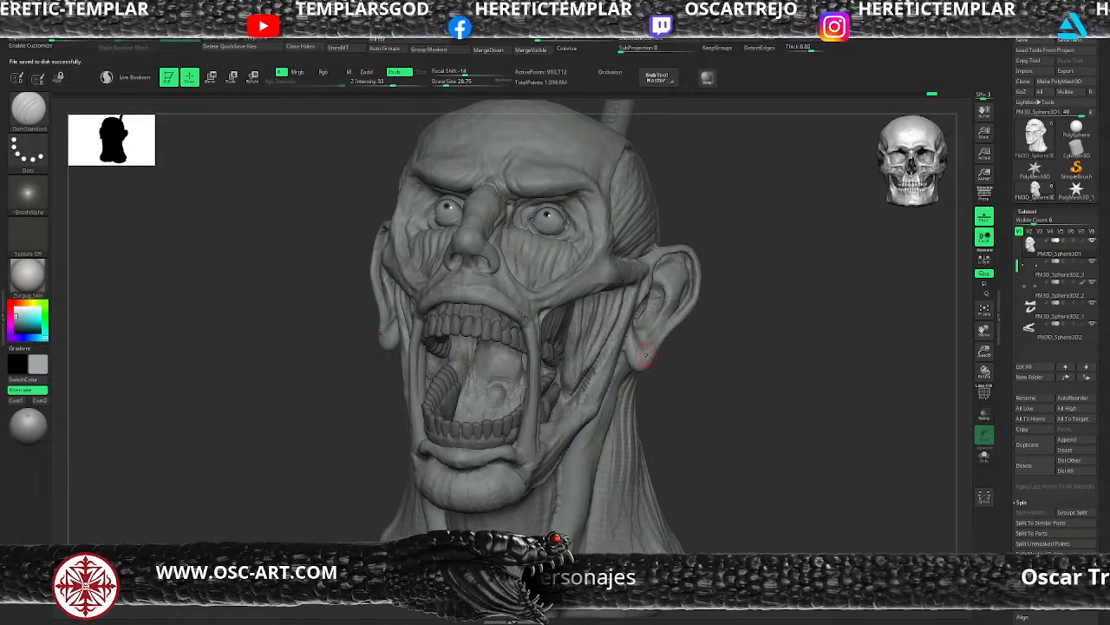
pyautogui.keyDown('alt'); pyautogui.moveTo(675, 331); pyautogui.dragTo(673, 311); pyautogui.keyUp('alt')
pyautogui.moveTo(673, 310); pyautogui.dragTo(534, 460)
pyautogui.keyDown('alt'); pyautogui.click(500, 335); pyautogui.keyUp('alt')
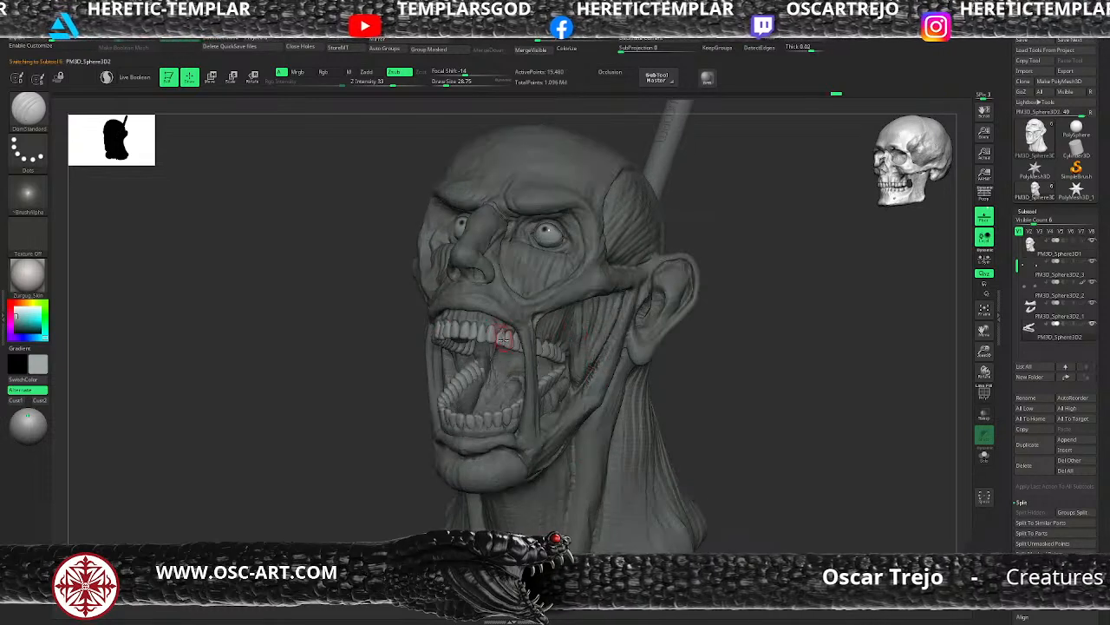
pyautogui.moveTo(453, 461)
pyautogui.keyDown('alt'); pyautogui.mouseDown()
pyautogui.moveTo(399, 456)
pyautogui.moveTo(393, 476)
pyautogui.moveTo(391, 451)
pyautogui.moveTo(404, 483)
pyautogui.moveTo(396, 468)
pyautogui.moveTo(438, 511)
pyautogui.mouseUp(); pyautogui.keyUp('alt')
pyautogui.moveTo(681, 430); pyautogui.dragTo(619, 462)
# Select the head subtool PM3D_Sphere3D1 and slice the bottom of the neck flat with the KnifeCurve brush
pyautogui.keyDown('alt'); pyautogui.click(618, 461); pyautogui.keyUp('alt')
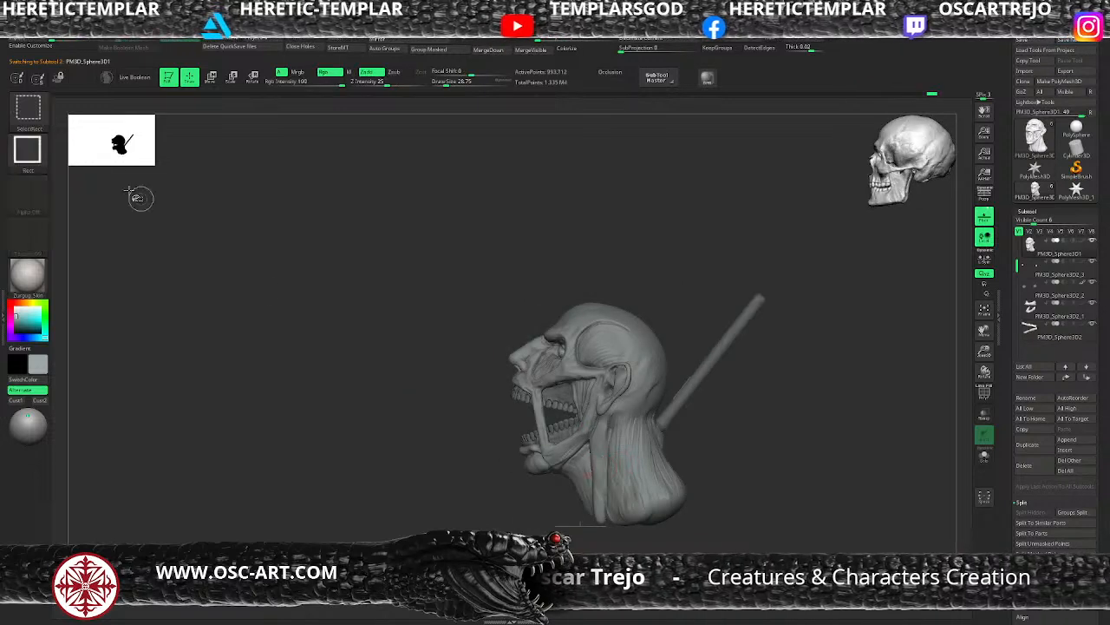
pyautogui.click(35, 127)
pyautogui.click(82, 116)
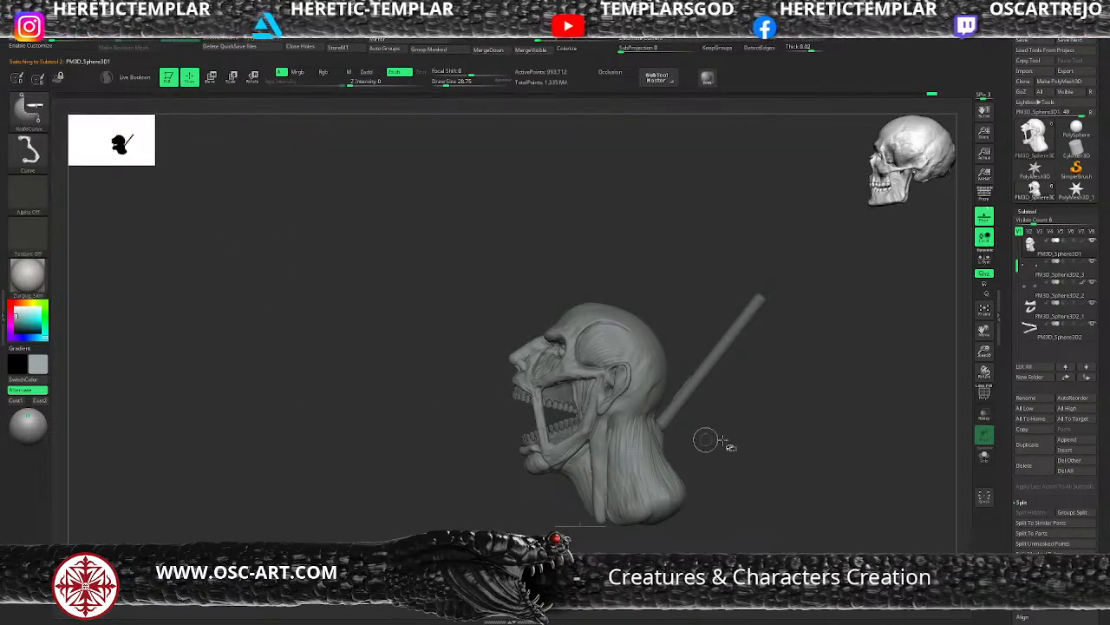
pyautogui.moveTo(754, 475)
pyautogui.keyDown('ctrl'); pyautogui.keyDown('shift'); pyautogui.mouseDown()
pyautogui.moveTo(577, 498)
pyautogui.moveTo(386, 500)
pyautogui.moveTo(396, 509)
pyautogui.moveTo(469, 492)
pyautogui.moveTo(466, 504)
pyautogui.moveTo(538, 517)
pyautogui.moveTo(687, 507)
pyautogui.moveTo(720, 524)
pyautogui.mouseUp(); pyautogui.keyUp('shift'); pyautogui.keyUp('ctrl')
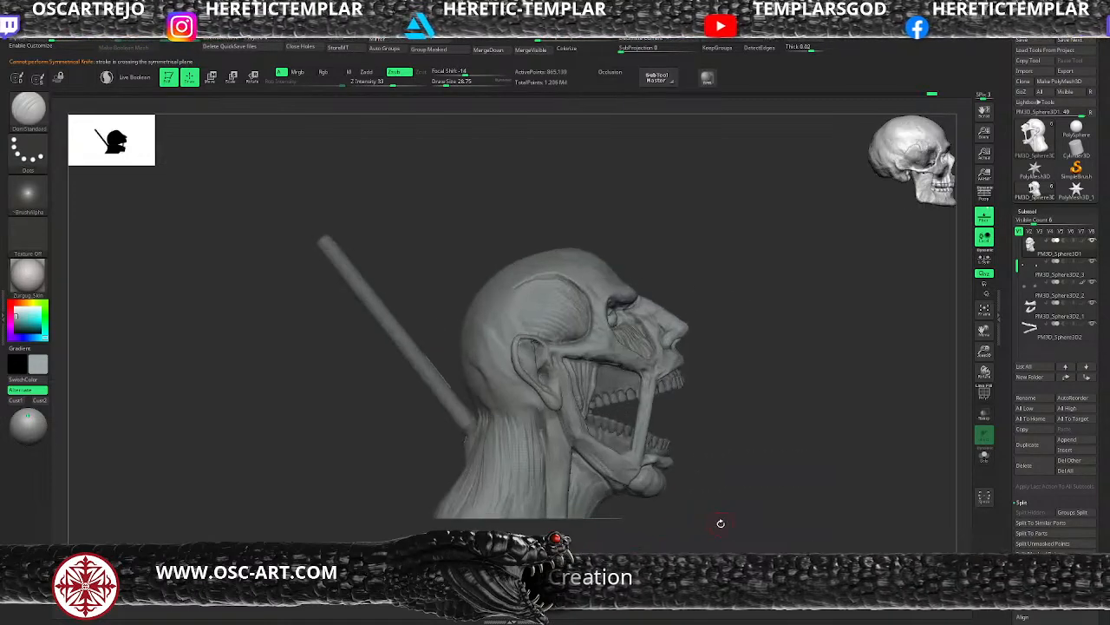
# Build up the nape around the base of the handle with ClayBuildup, enlarging the draw size to about 86
pyautogui.moveTo(400, 495); pyautogui.dragTo(470, 492)
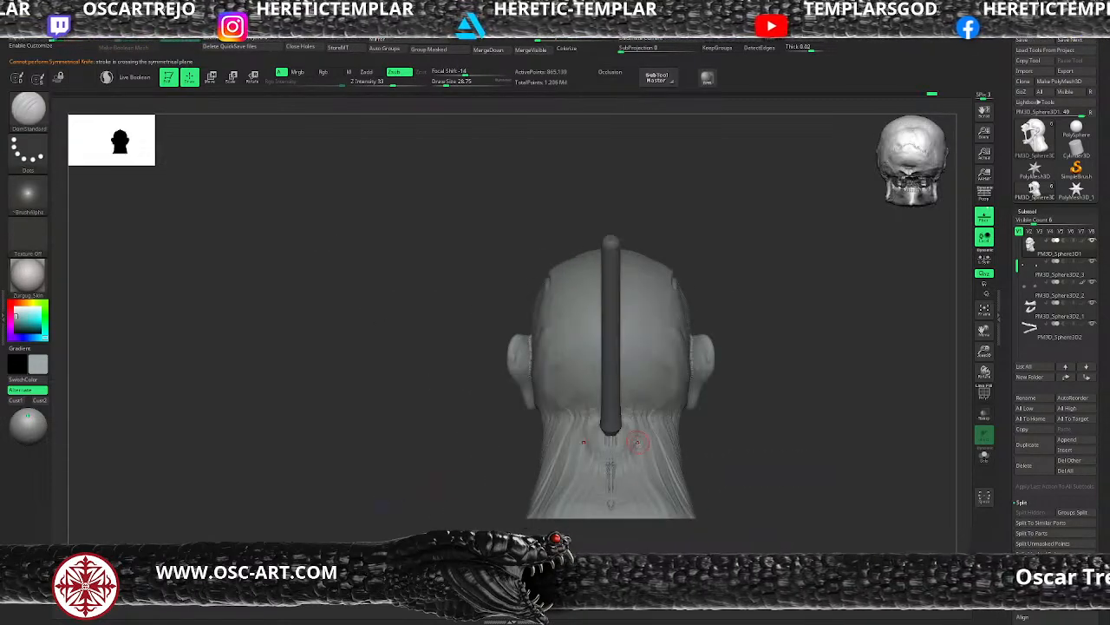
pyautogui.press('b')
pyautogui.press('c')
pyautogui.press('b')
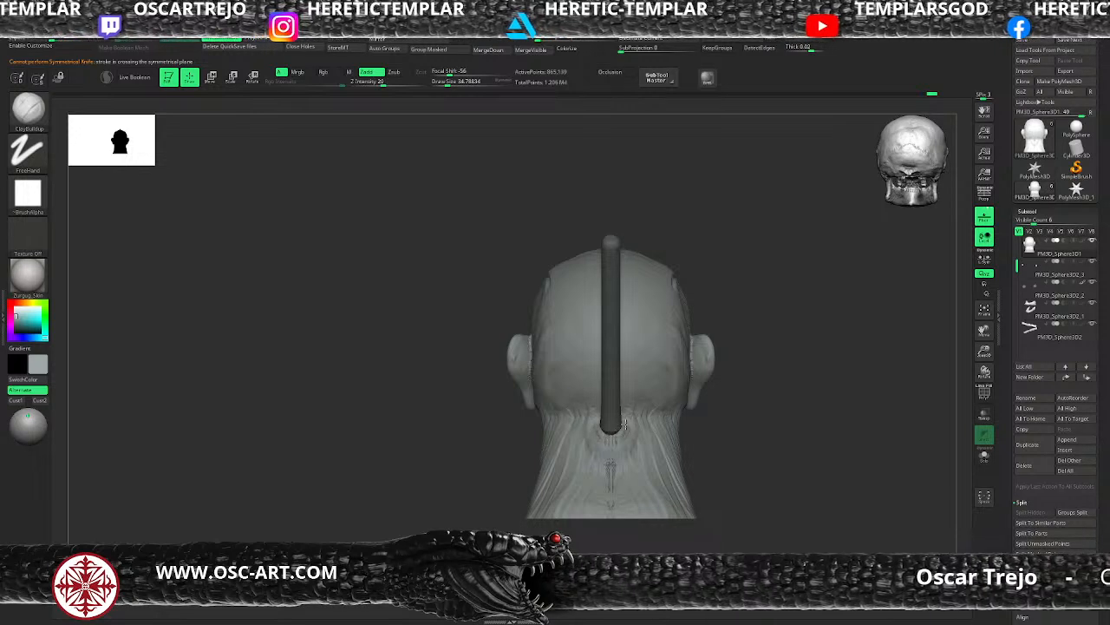
pyautogui.moveTo(625, 424)
pyautogui.mouseDown()
pyautogui.moveTo(618, 442)
pyautogui.moveTo(627, 443)
pyautogui.mouseUp()
pyautogui.press('s')
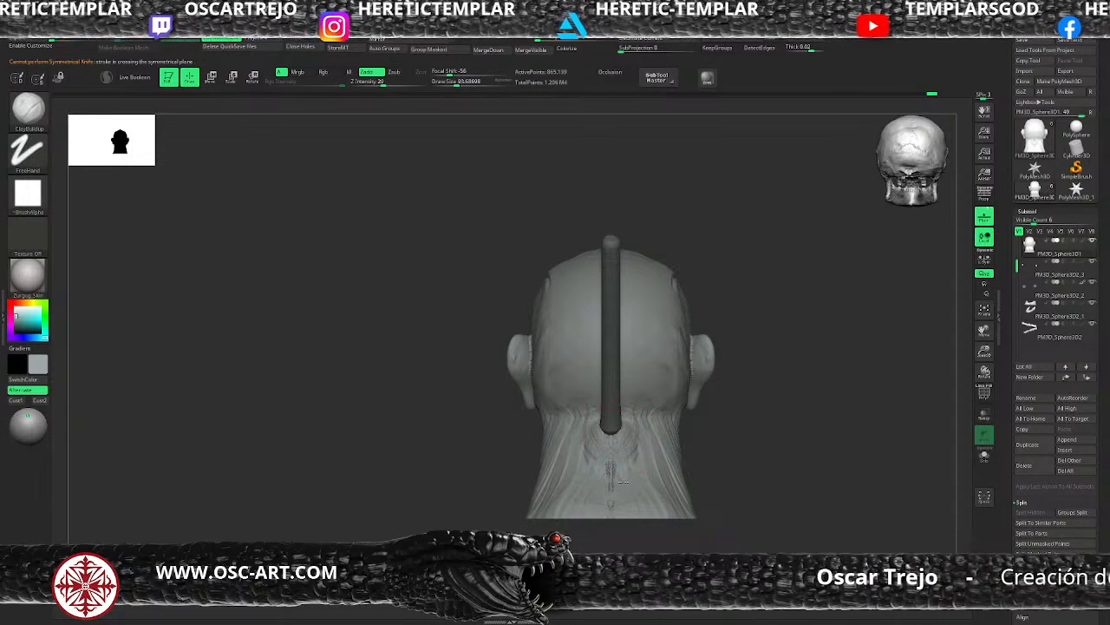
pyautogui.moveTo(624, 481); pyautogui.dragTo(607, 441)
# Switch to the Move brush and inspect the trimmed head from the side, three-quarter and front
pyautogui.moveTo(578, 485)
pyautogui.keyDown('alt'); pyautogui.mouseDown()
pyautogui.moveTo(543, 469)
pyautogui.moveTo(574, 496)
pyautogui.mouseUp(); pyautogui.keyUp('alt')
pyautogui.press('b')
pyautogui.press('m')
pyautogui.press('v')
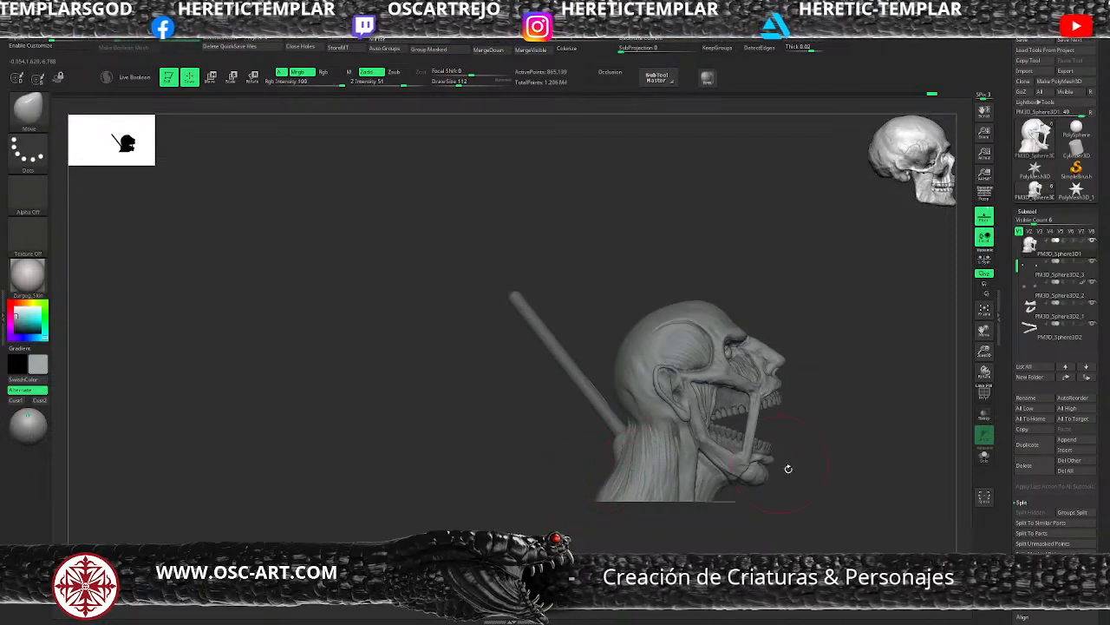
pyautogui.moveTo(789, 466); pyautogui.dragTo(387, 447)
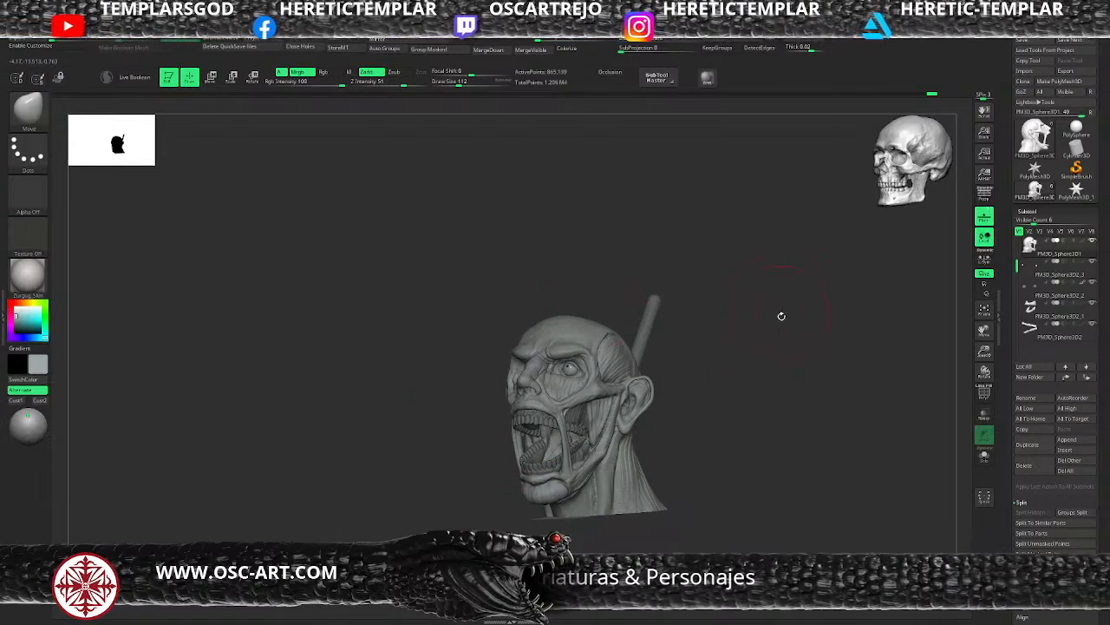
pyautogui.moveTo(782, 316); pyautogui.dragTo(777, 314)
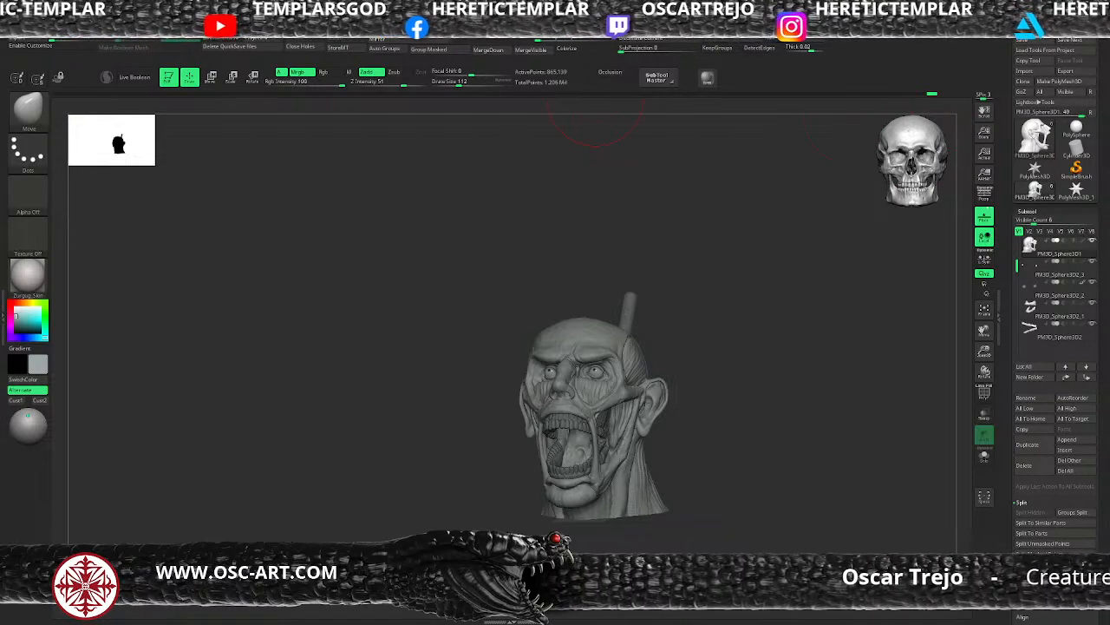
# Open the external renderer settings and send the model to KeyShot
pyautogui.moveTo(413, 19)
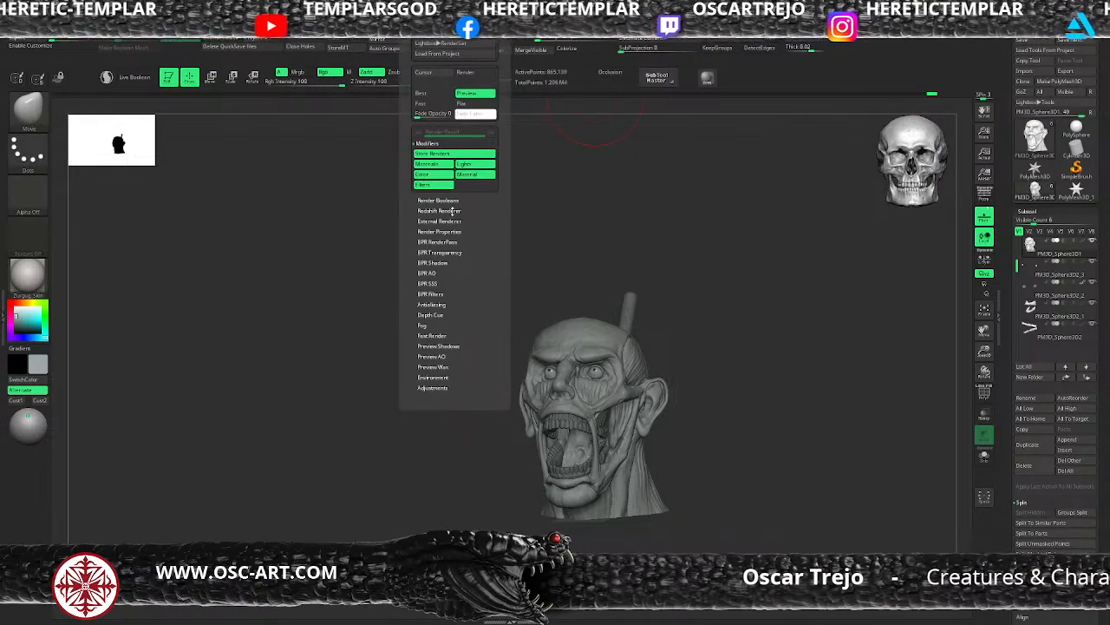
pyautogui.click(443, 221)
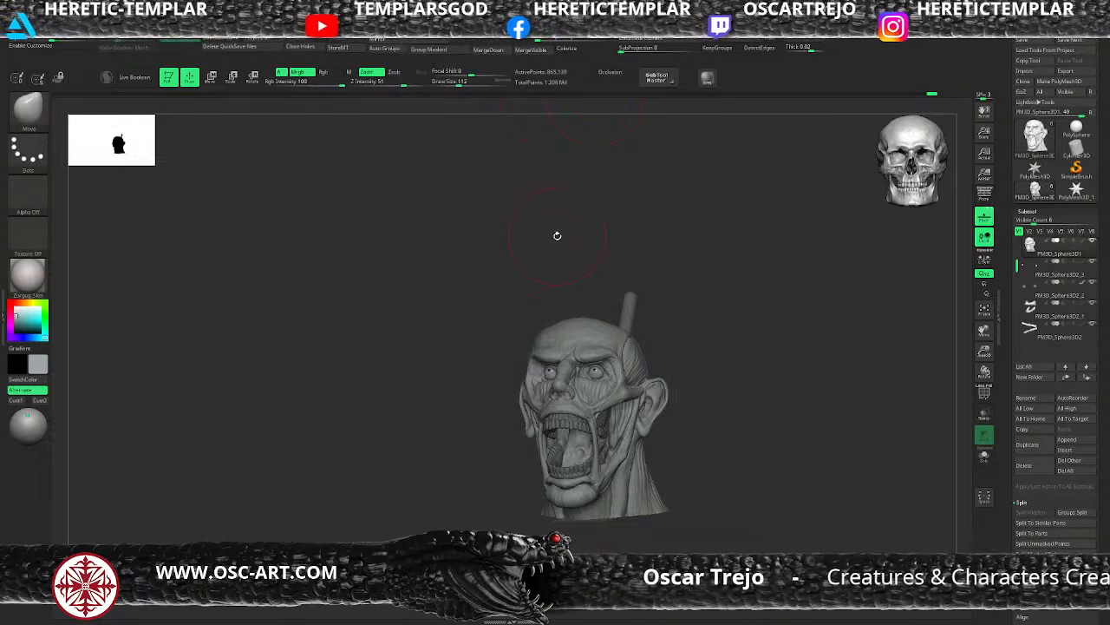
pyautogui.moveTo(27, 274)
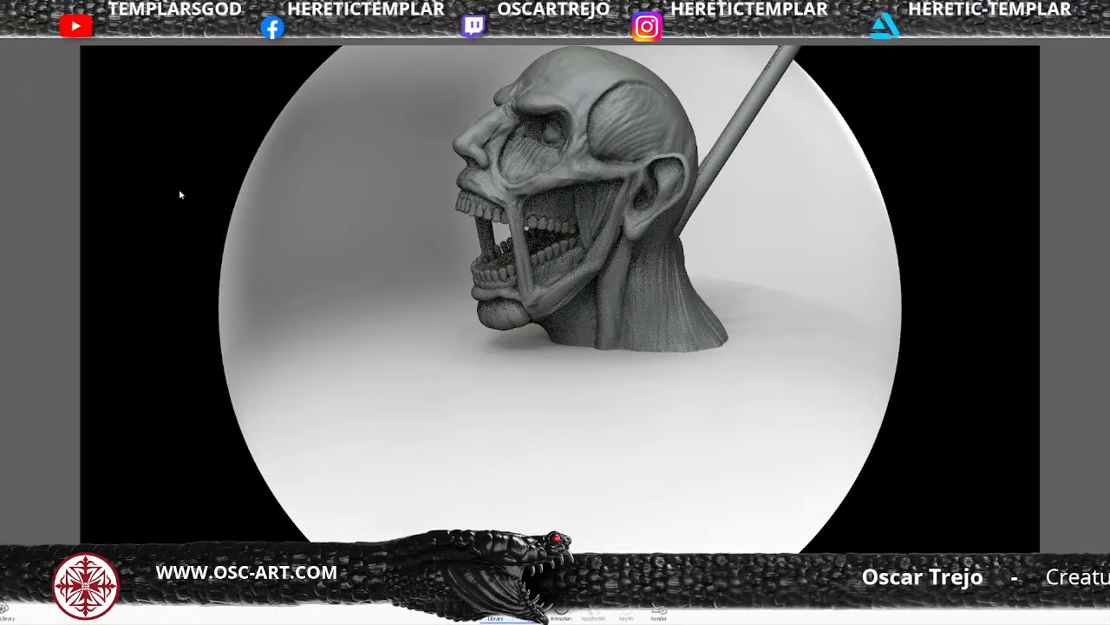
# Select the imported head model in KeyShot and snap it to the ground
pyautogui.click(376, 233)
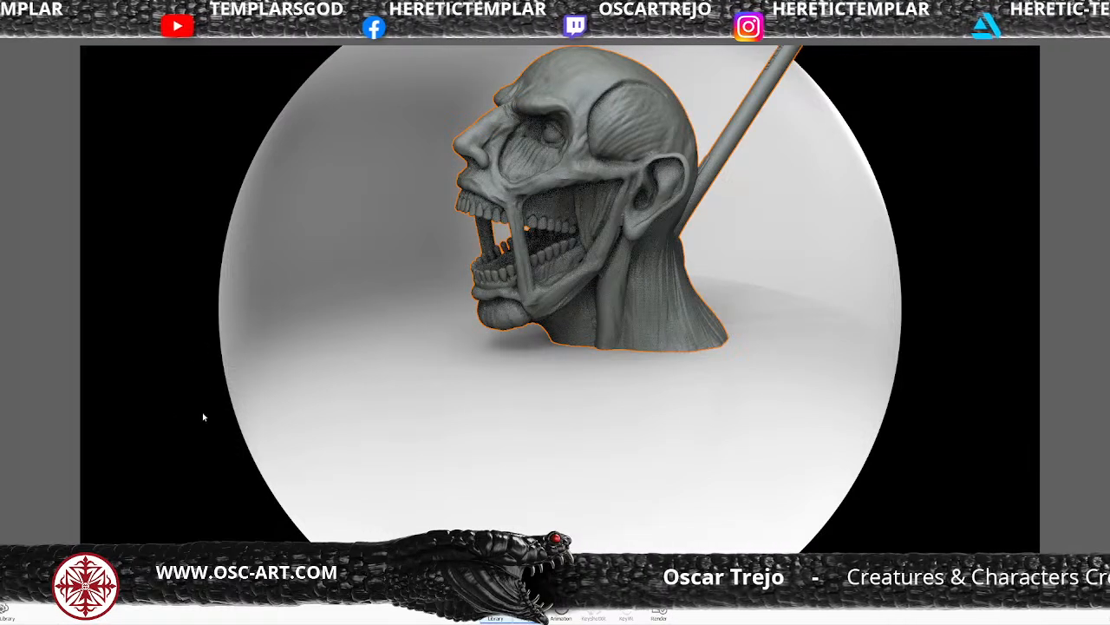
pyautogui.scroll(-3, 166, 417)
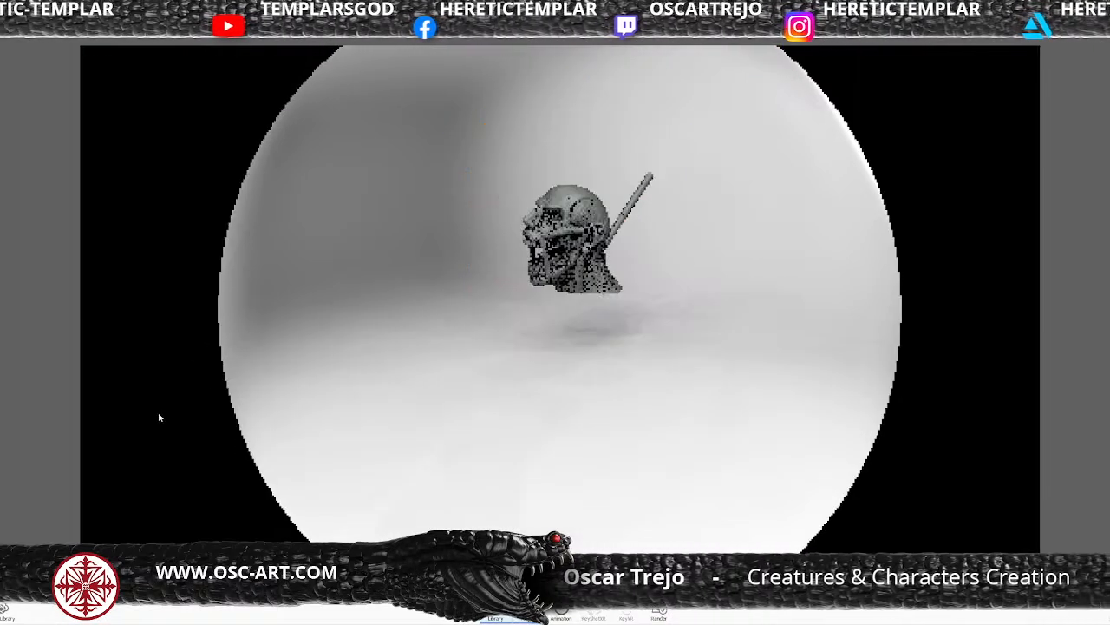
pyautogui.scroll(-3, 151, 413)
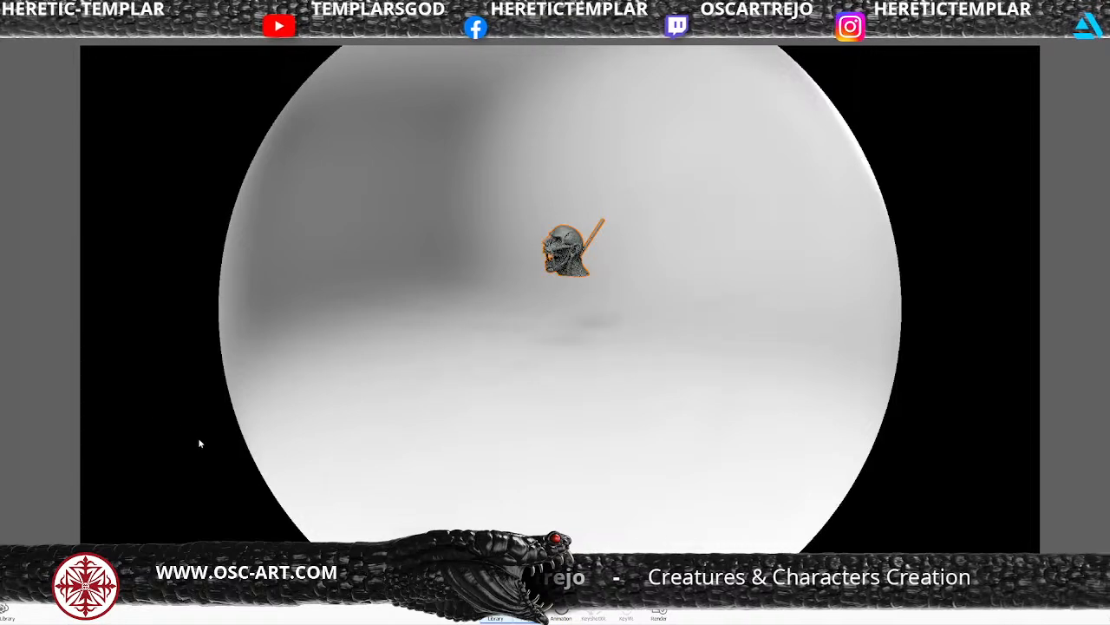
pyautogui.hotkey('ctrl', 'g')
pyautogui.scroll(2, 583, 356)
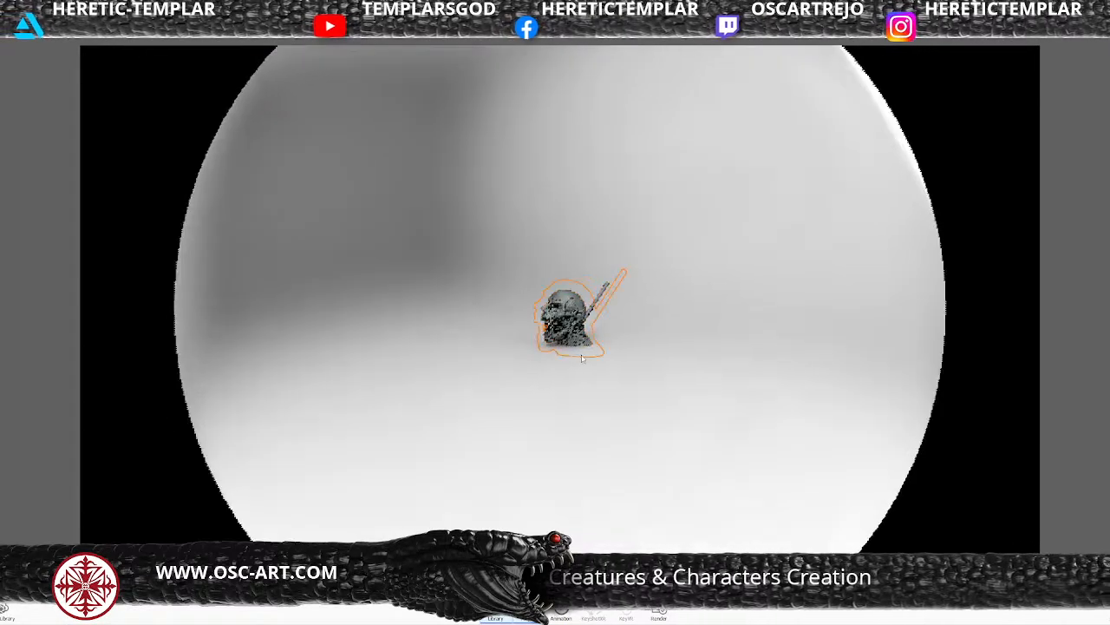
pyautogui.scroll(4, 582, 356)
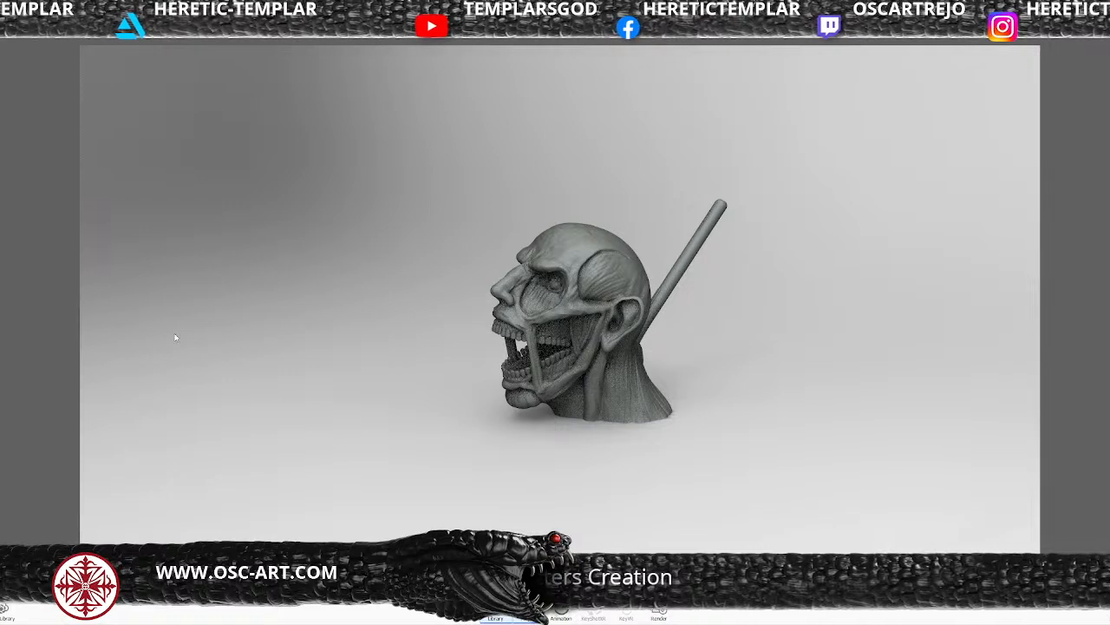
# Rotate the environment lighting around the rendered head and view it from three-quarter angles on both sides
pyautogui.moveTo(518, 298); pyautogui.dragTo(538, 308, button='middle')
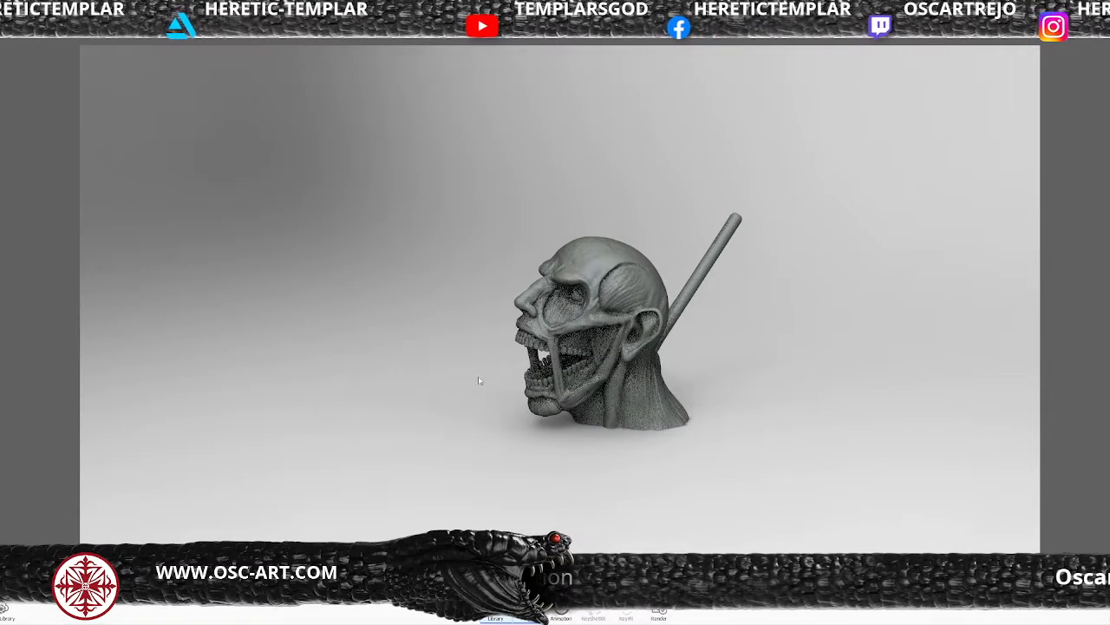
pyautogui.moveTo(473, 383); pyautogui.dragTo(642, 382)
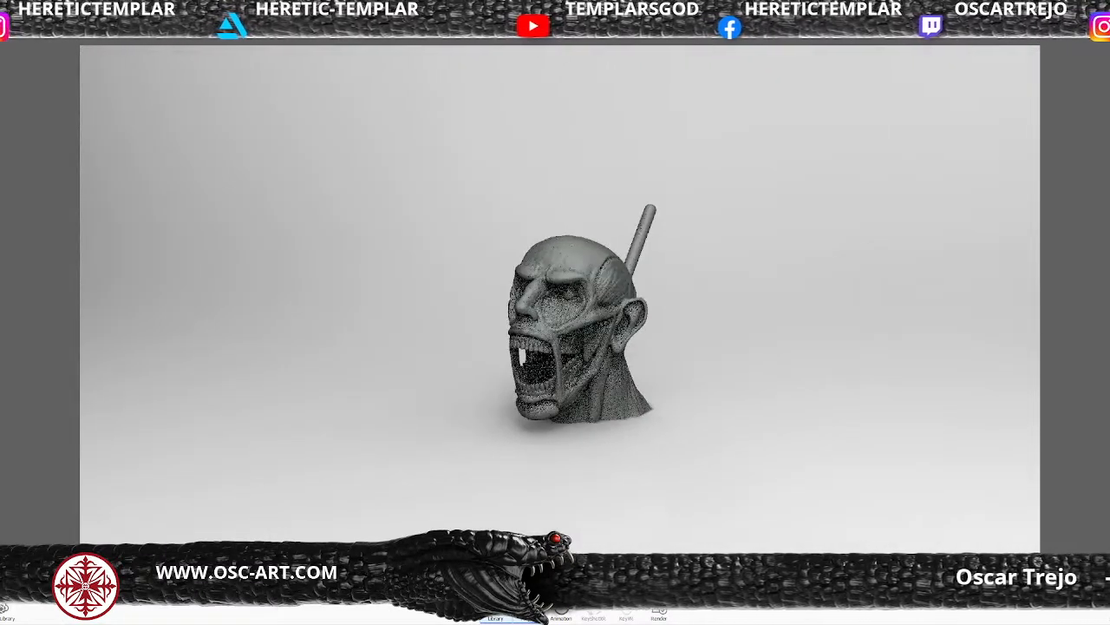
pyautogui.scroll(5, 594, 441)
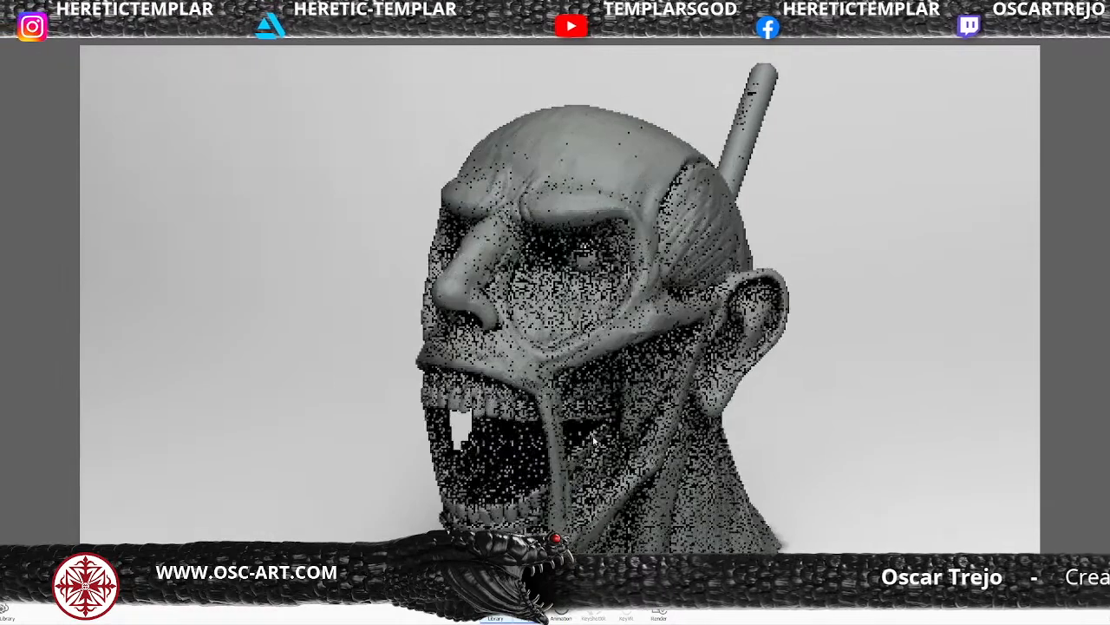
pyautogui.scroll(-3, 595, 440)
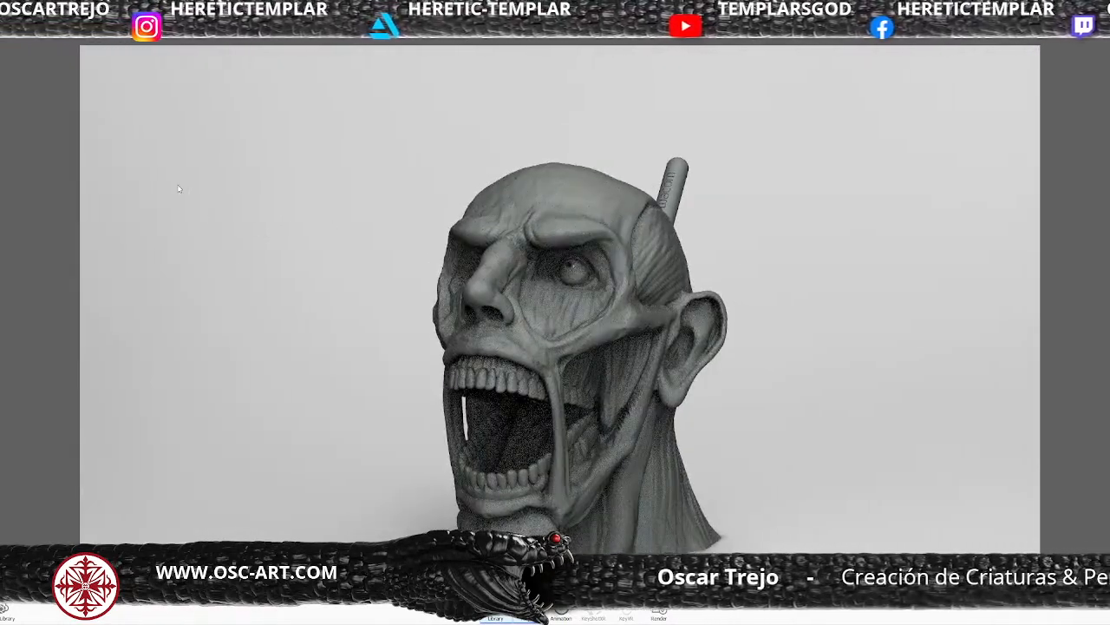
pyautogui.click(205, 220)
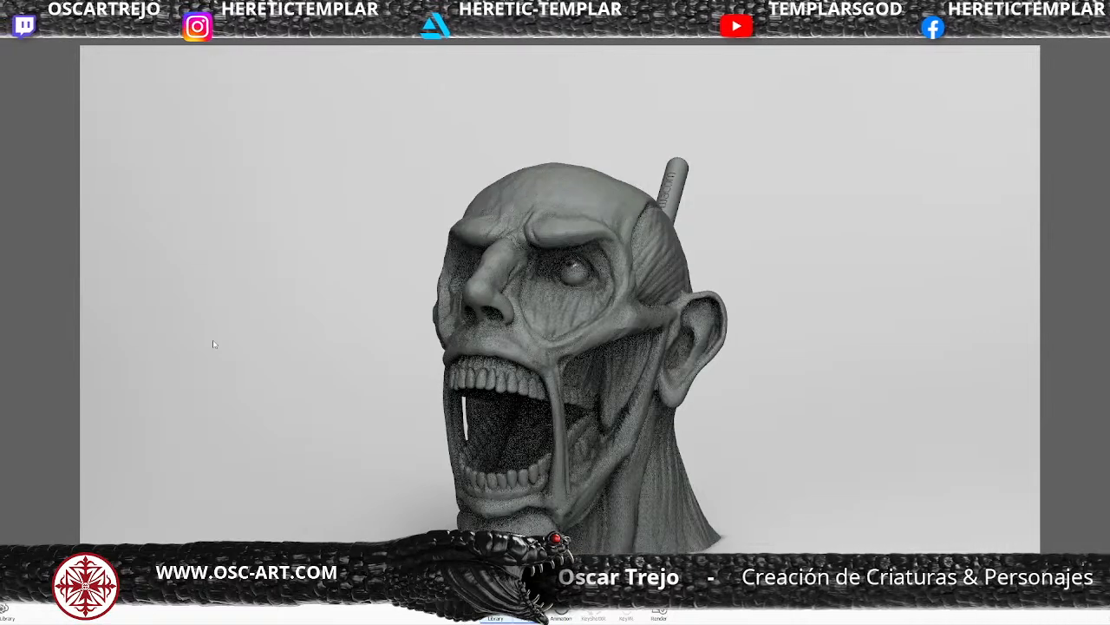
pyautogui.moveTo(235, 228)
pyautogui.keyDown('ctrl'); pyautogui.mouseDown()
pyautogui.moveTo(209, 200)
pyautogui.moveTo(184, 225)
pyautogui.mouseUp(); pyautogui.keyUp('ctrl')
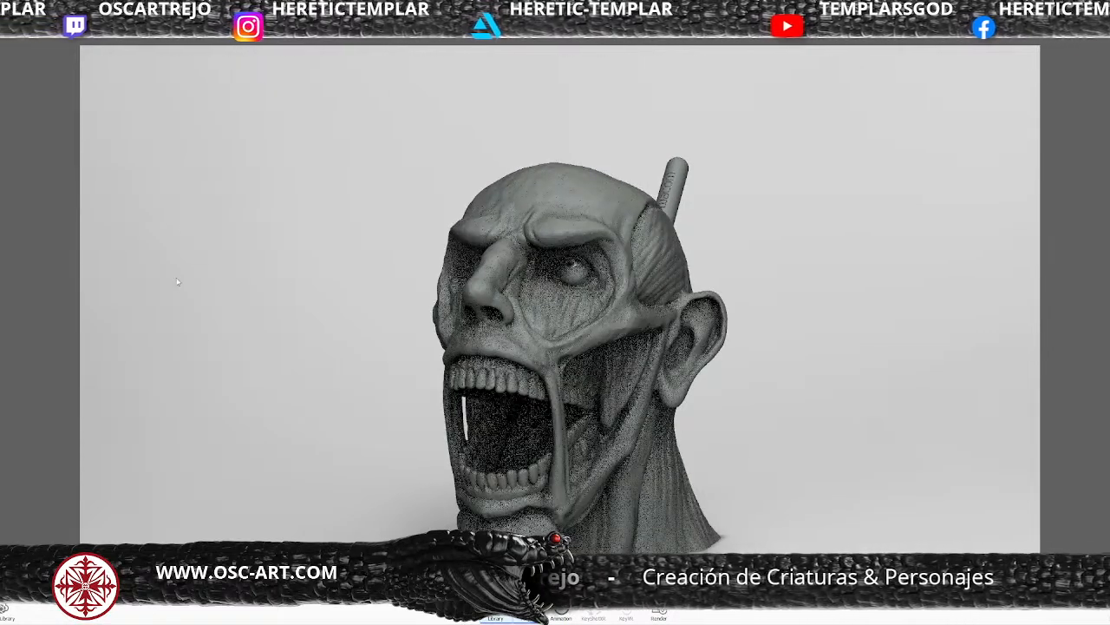
pyautogui.keyDown('ctrl'); pyautogui.moveTo(156, 316); pyautogui.dragTo(156, 297); pyautogui.keyUp('ctrl')
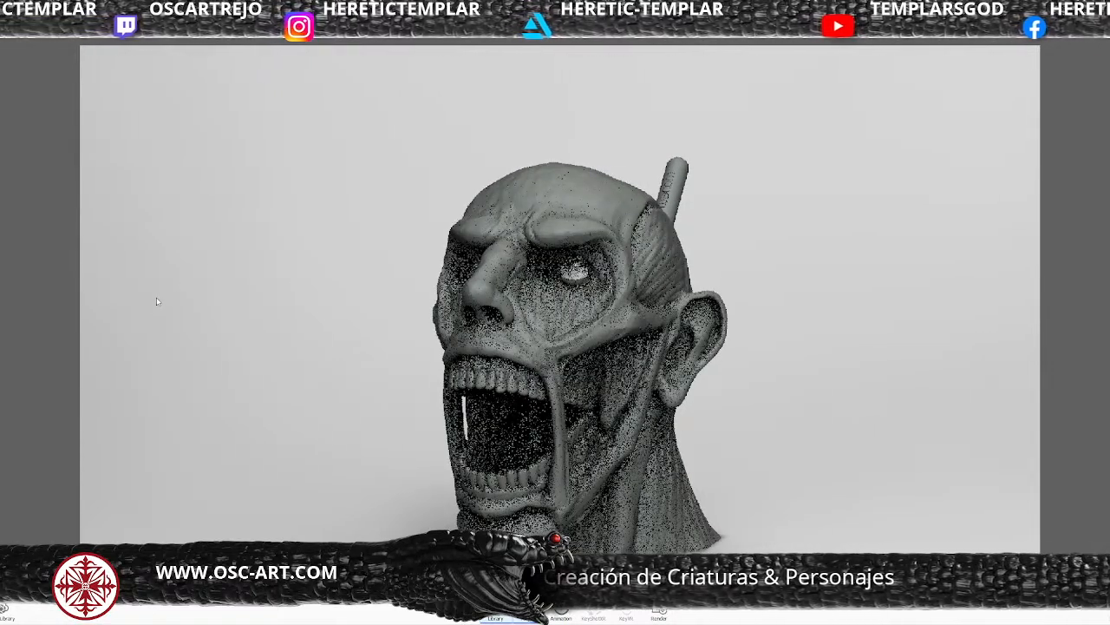
pyautogui.moveTo(235, 280)
pyautogui.mouseDown()
pyautogui.moveTo(466, 288)
pyautogui.moveTo(642, 324)
pyautogui.moveTo(675, 305)
pyautogui.mouseUp()
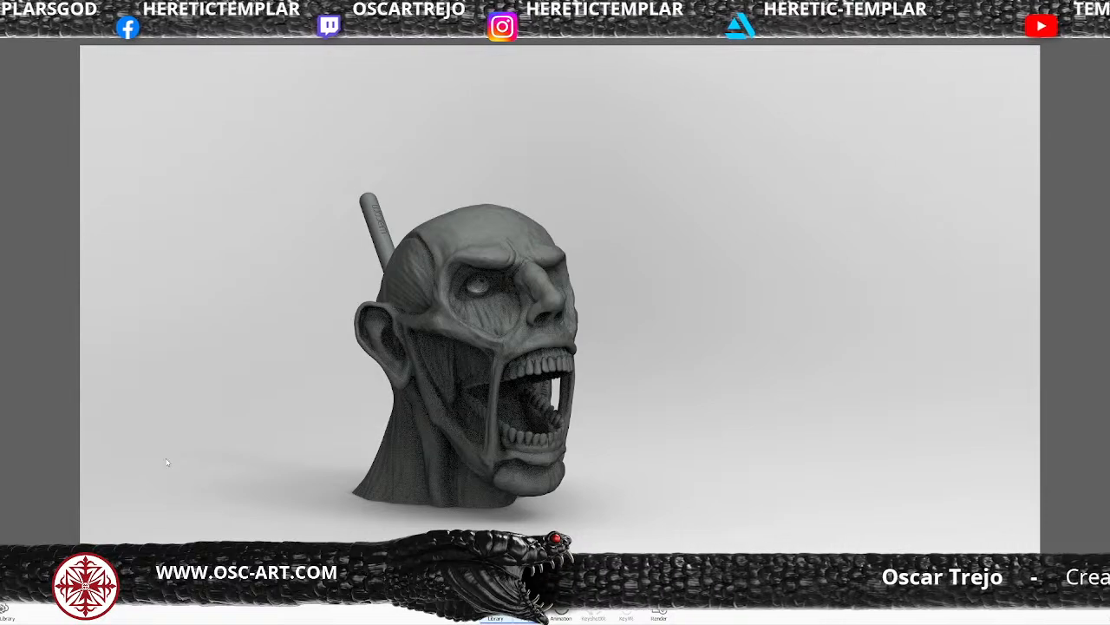
pyautogui.moveTo(160, 415); pyautogui.dragTo(661, 431)
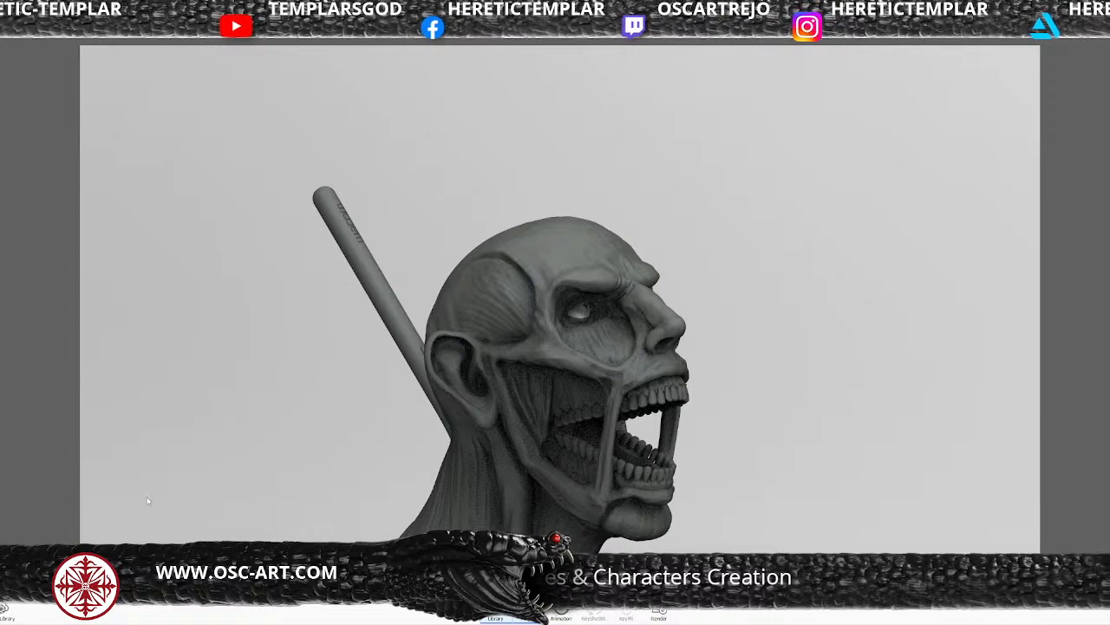
# Give the head a glossy blue-grey finish and replace the light backdrop with a plain dark grey one
pyautogui.click(205, 486)
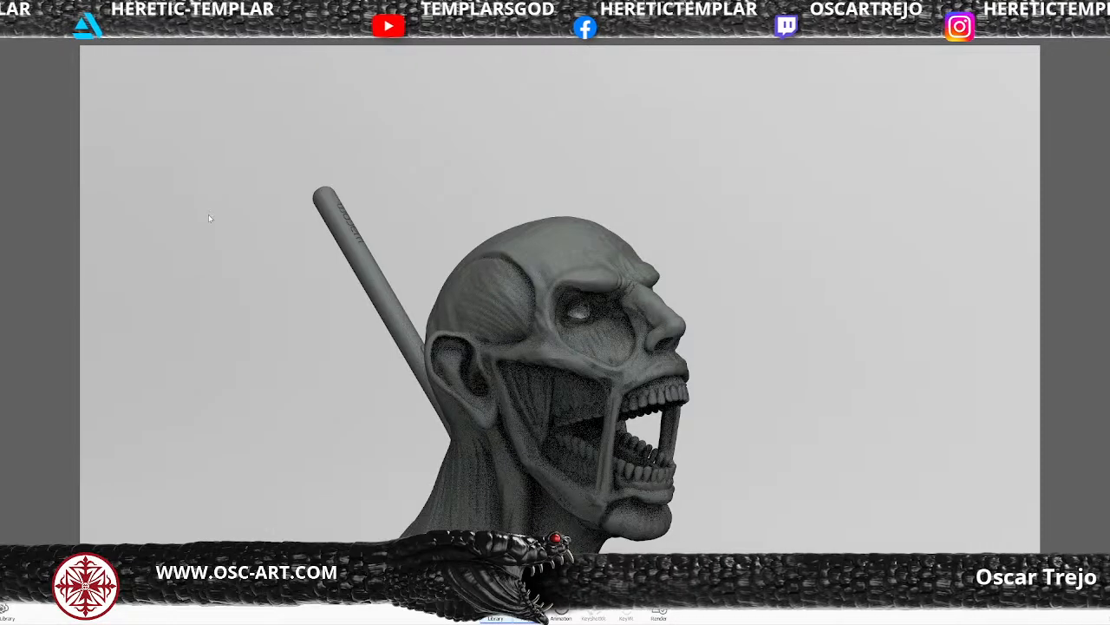
pyautogui.click(188, 323)
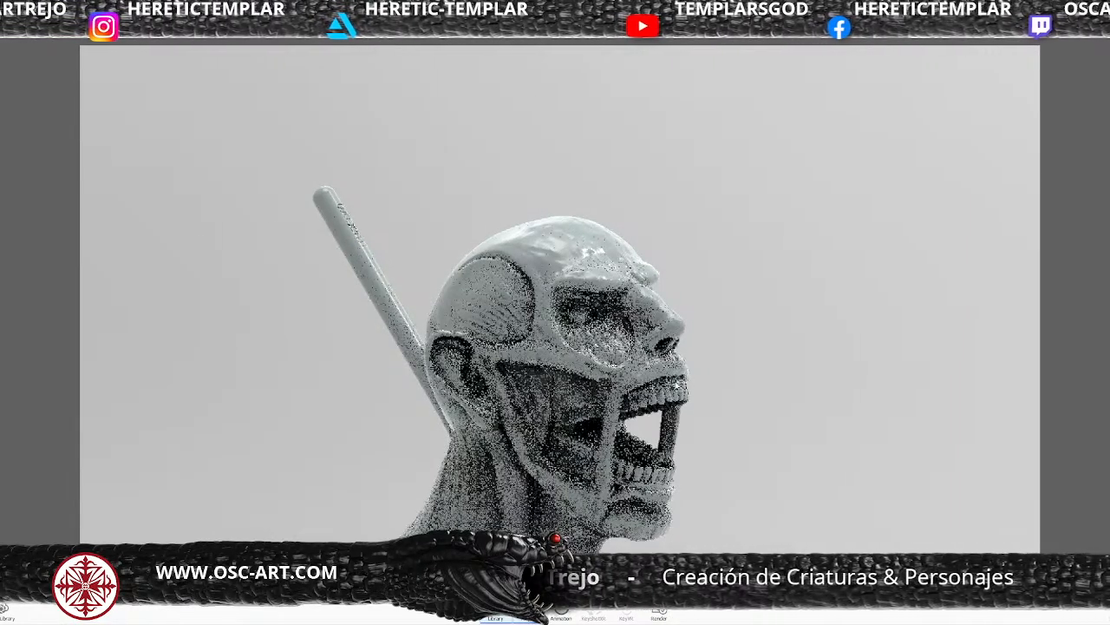
pyautogui.moveTo(677, 383); pyautogui.dragTo(572, 381)
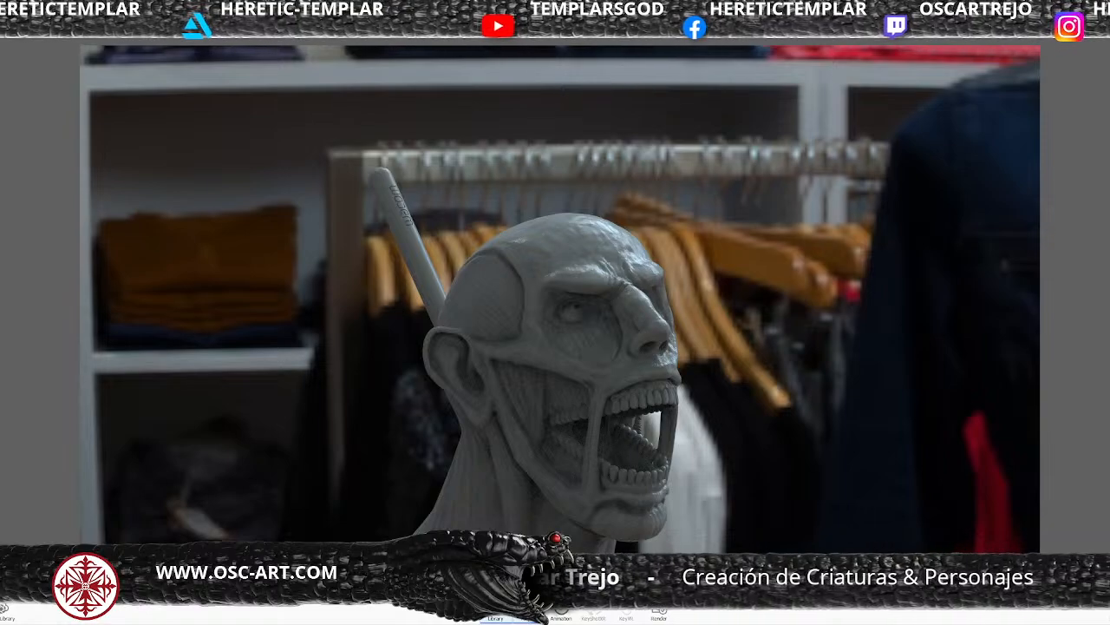
pyautogui.moveTo(857, 339); pyautogui.dragTo(300, 266)
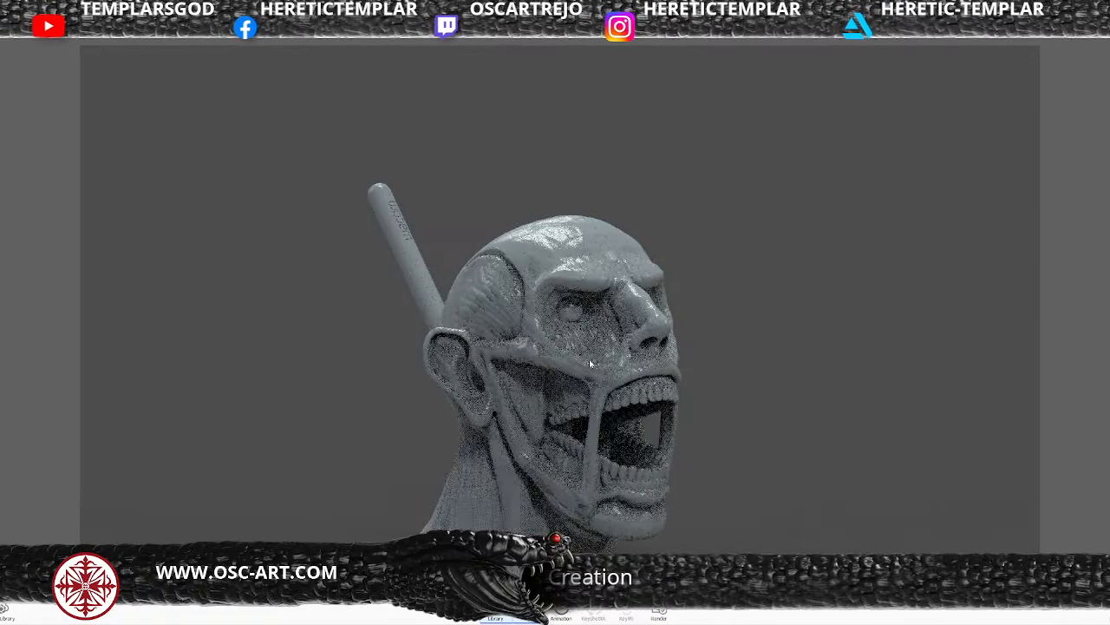
# Shift the head material from blue-grey to a neutral grey, undoing the unwanted material changes
pyautogui.moveTo(589, 364); pyautogui.dragTo(559, 260)
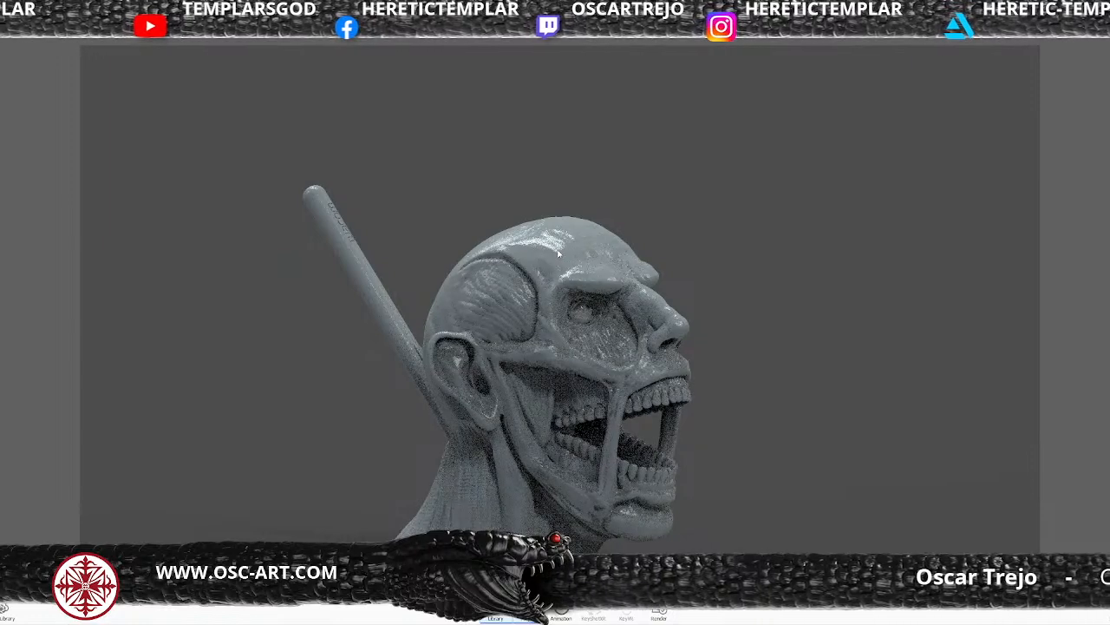
pyautogui.moveTo(559, 254); pyautogui.dragTo(174, 277)
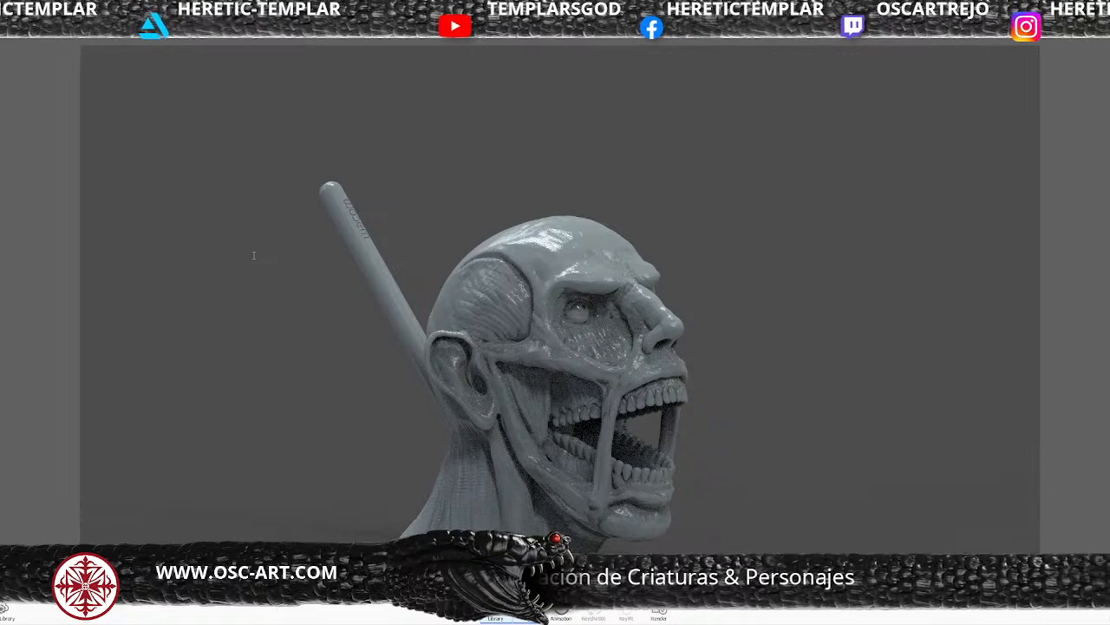
pyautogui.click(304, 287)
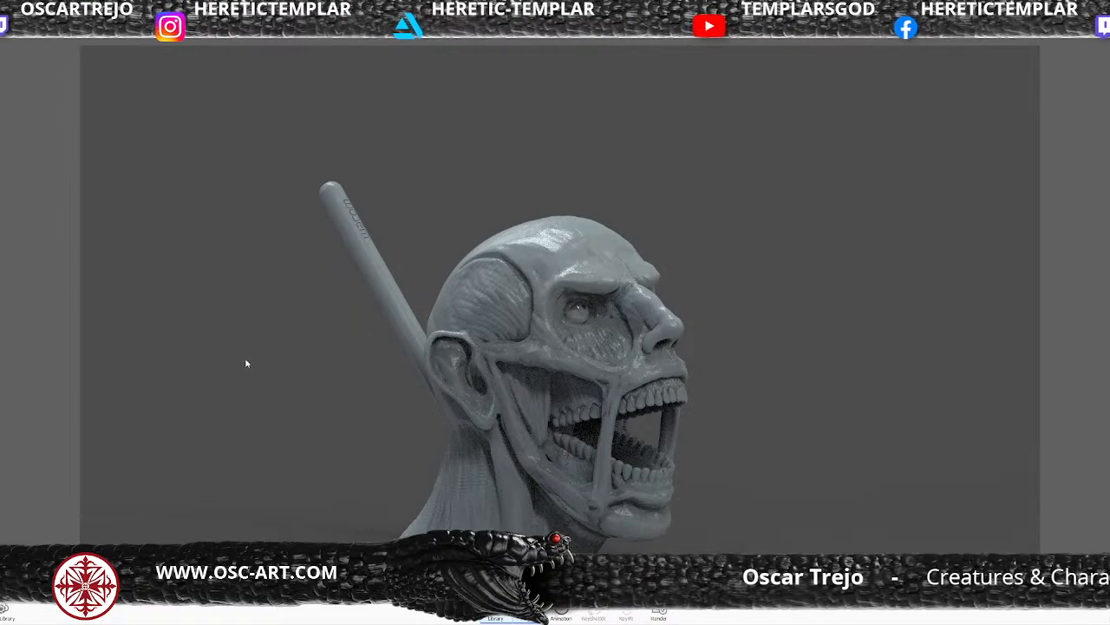
pyautogui.hotkey('ctrl', 'z')
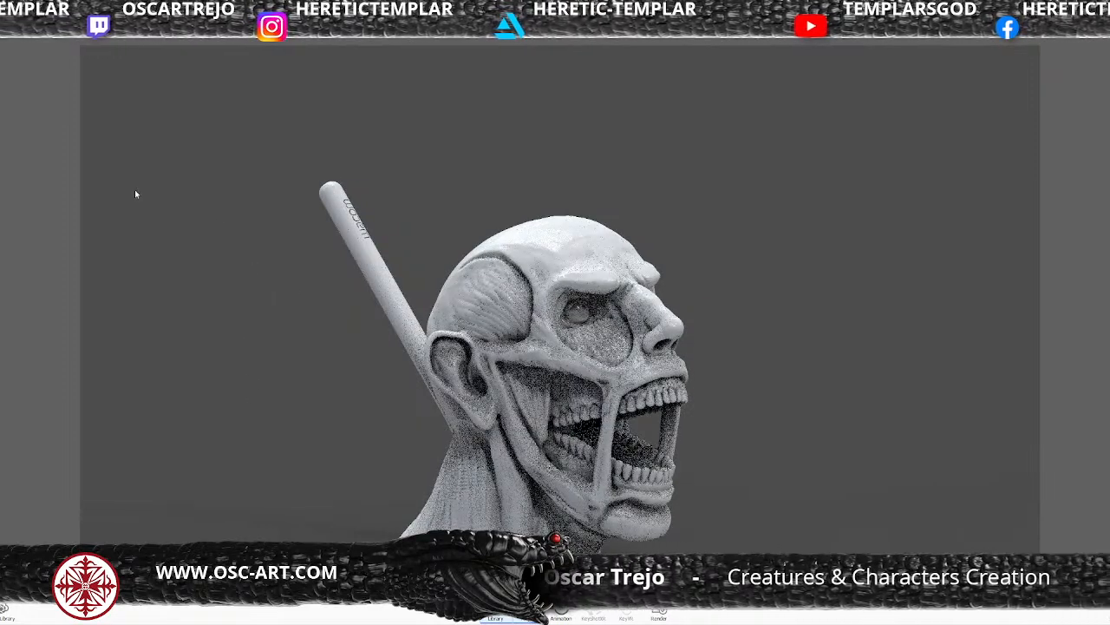
pyautogui.hotkey('ctrl', 'z')
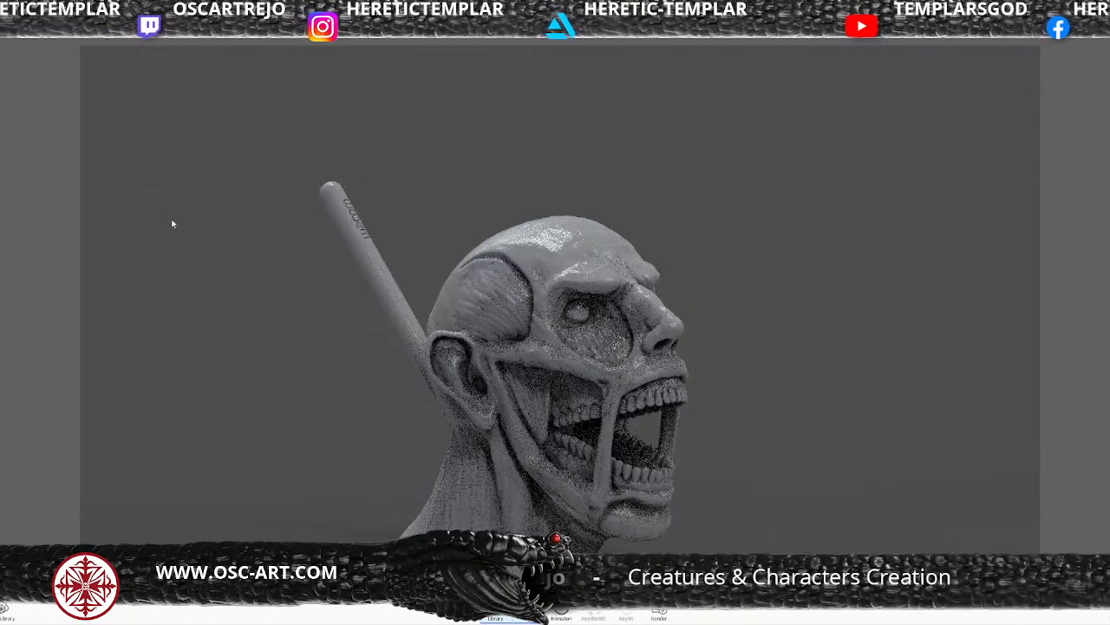
pyautogui.click(219, 347)
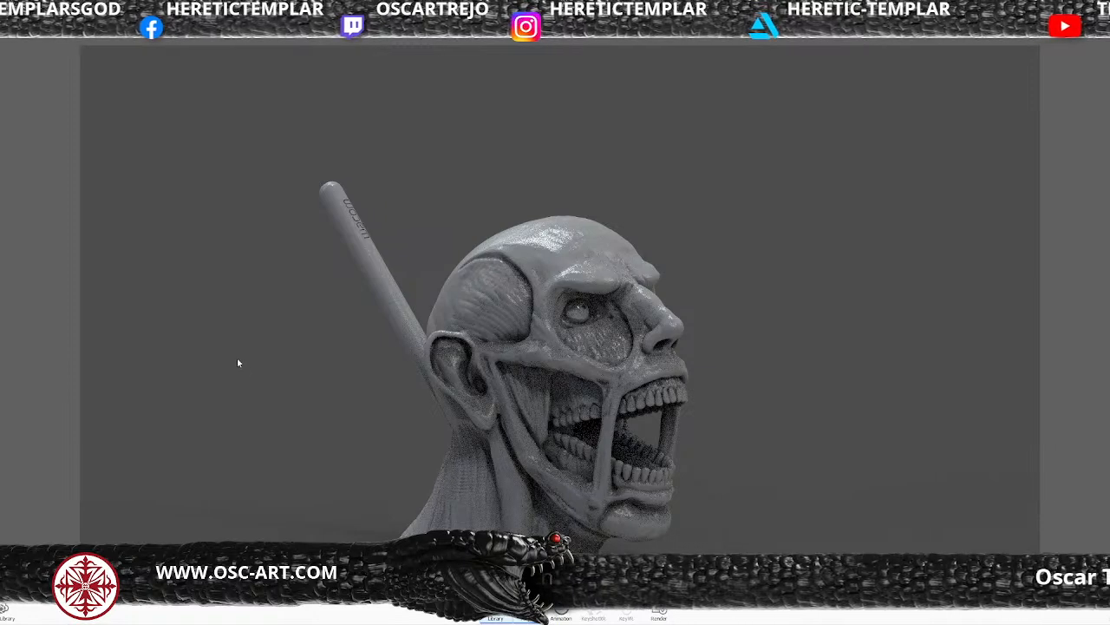
pyautogui.hotkey('ctrl', 'z')
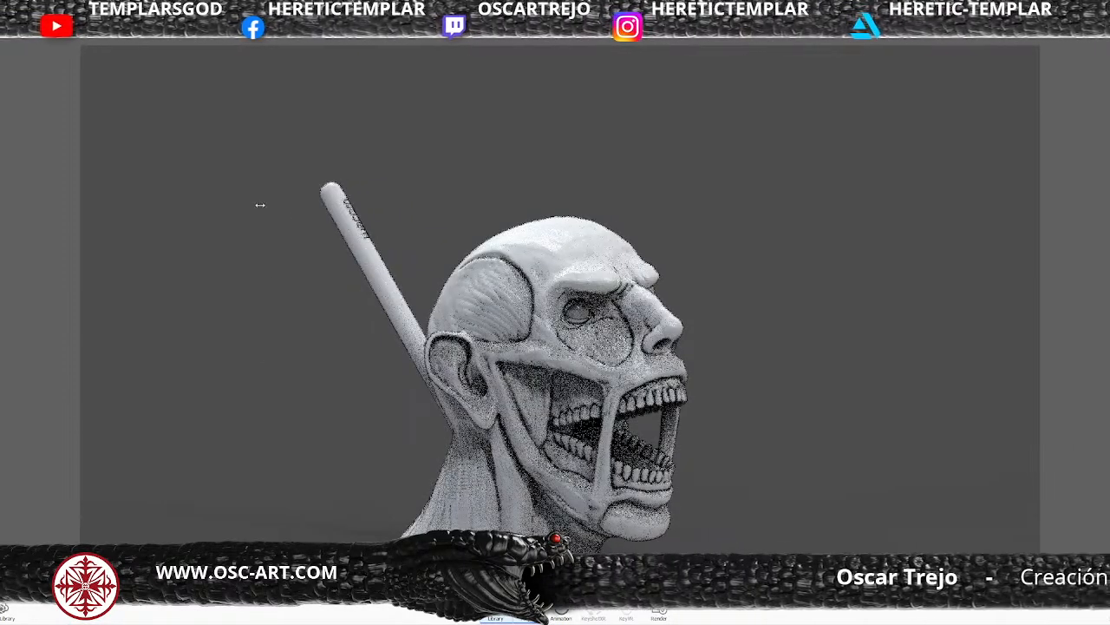
# Darken the head material's crevices with black shading and adjust how far it spreads around the eyes, teeth and muscles
pyautogui.doubleClick(140, 198)
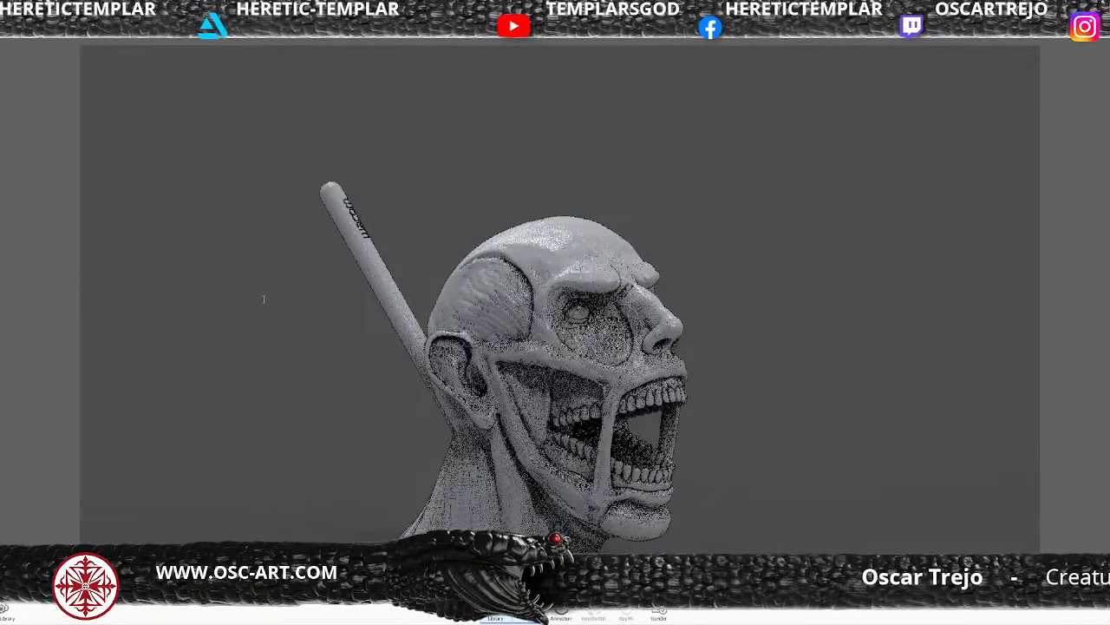
pyautogui.moveTo(833, 414); pyautogui.dragTo(778, 413)
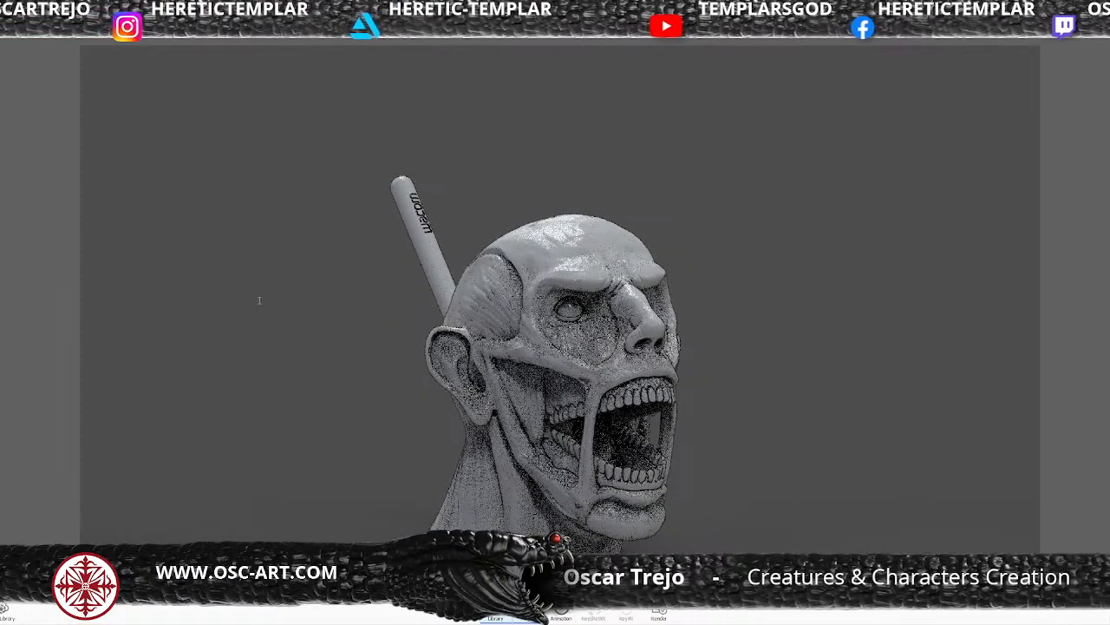
pyautogui.click(195, 322)
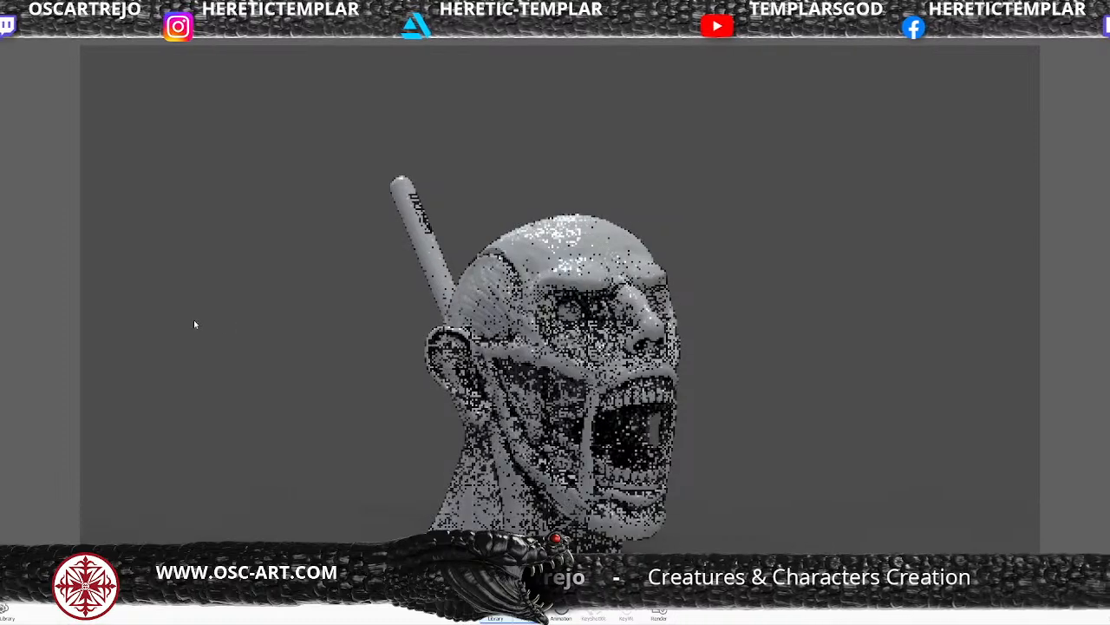
pyautogui.keyDown('ctrl'); pyautogui.moveTo(193, 320); pyautogui.dragTo(167, 327); pyautogui.keyUp('ctrl')
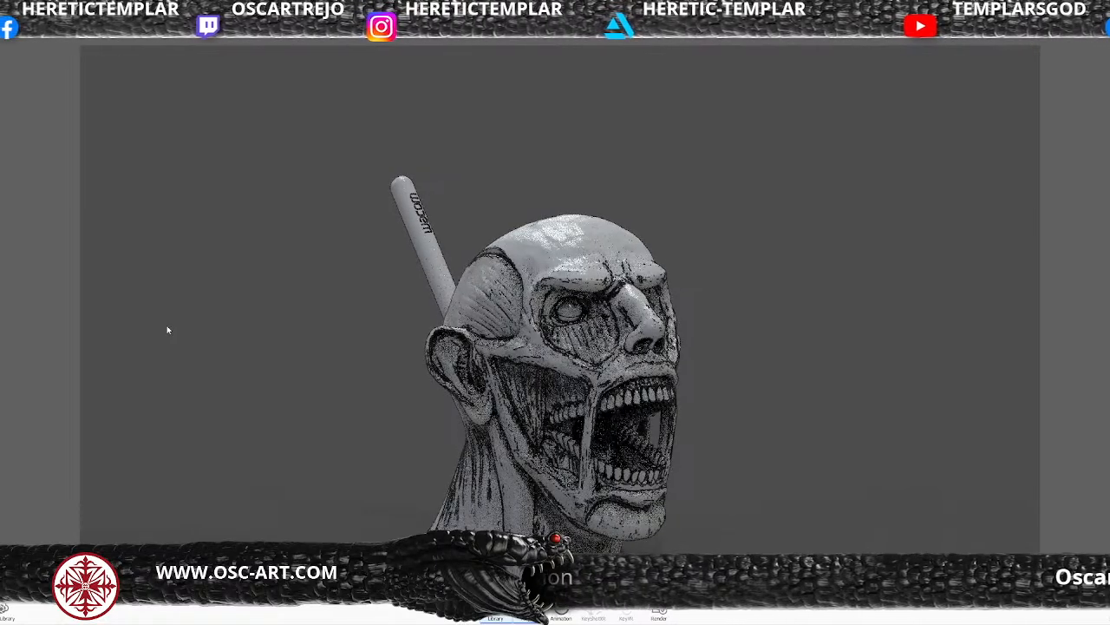
pyautogui.keyDown('ctrl'); pyautogui.moveTo(168, 329); pyautogui.dragTo(178, 330); pyautogui.keyUp('ctrl')
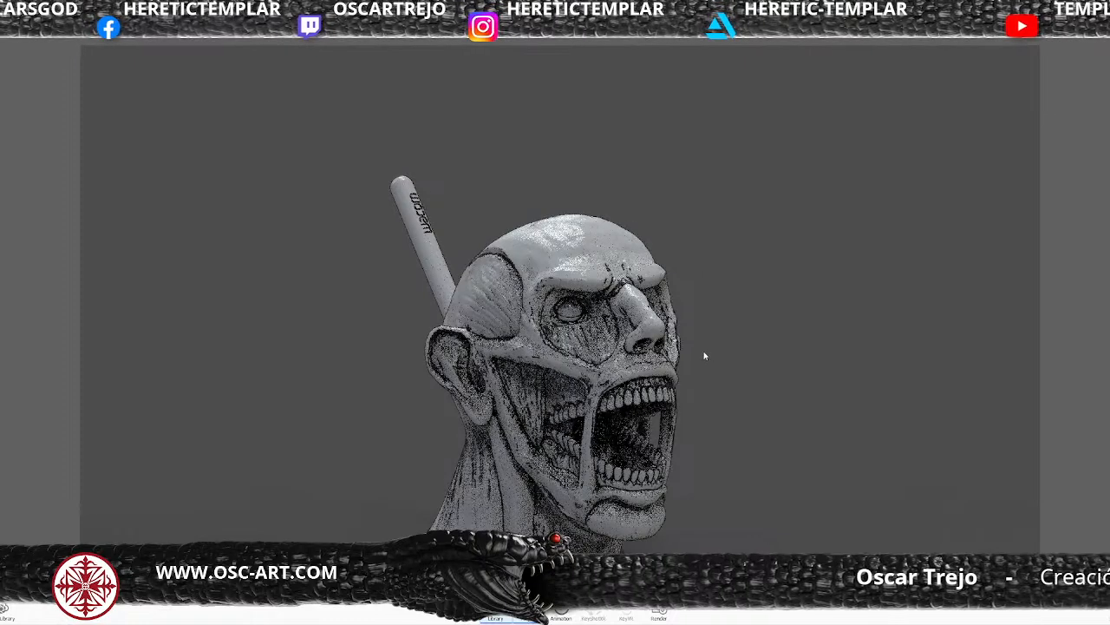
# Apply a black material to the handle and frame the whole head from its opposite side
pyautogui.moveTo(704, 356)
pyautogui.mouseDown()
pyautogui.moveTo(842, 355)
pyautogui.moveTo(694, 362)
pyautogui.mouseUp()
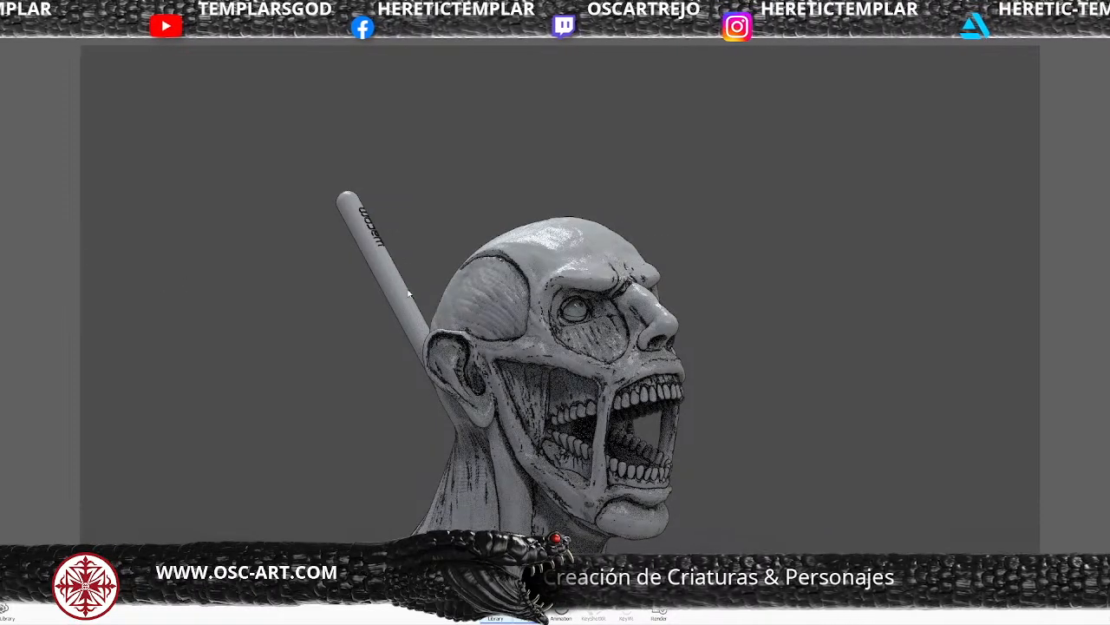
pyautogui.moveTo(416, 311); pyautogui.dragTo(7, 379)
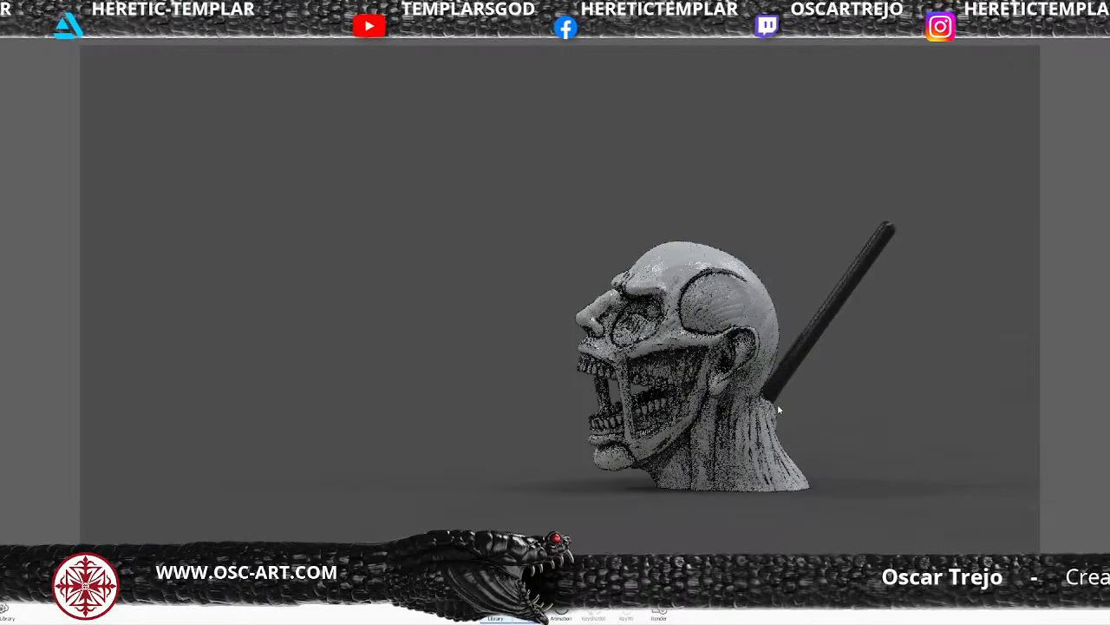
pyautogui.moveTo(716, 402); pyautogui.dragTo(563, 415)
pyautogui.scroll(2, 563, 416)
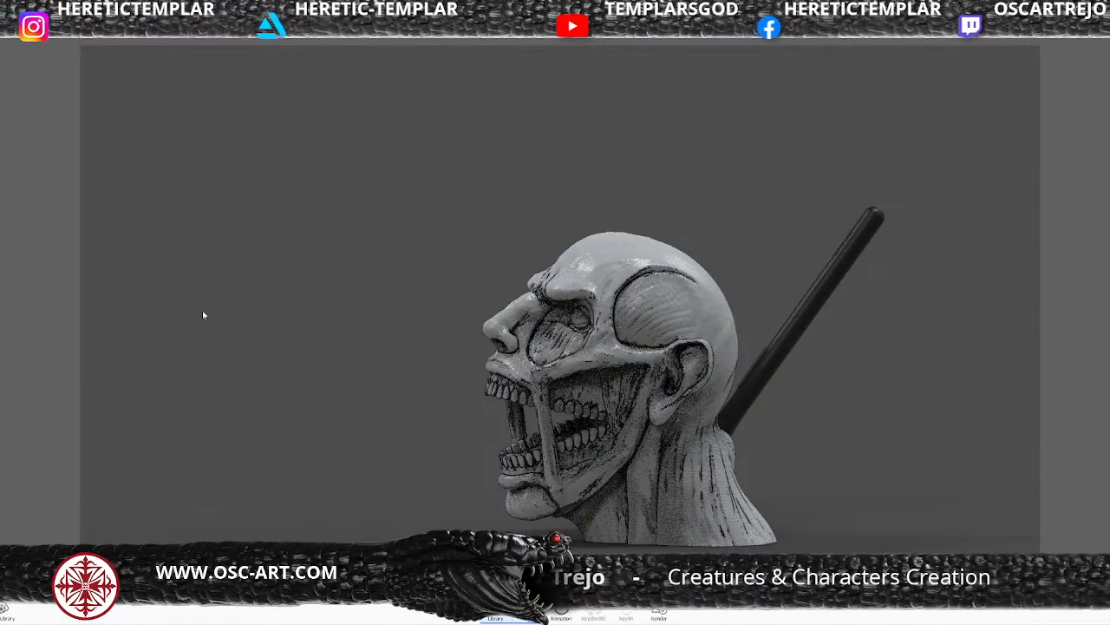
# Narrow the dark crevice shading on the head and reframe it in a three-quarter view
pyautogui.keyDown('ctrl'); pyautogui.moveTo(182, 329); pyautogui.dragTo(257, 330); pyautogui.keyUp('ctrl')
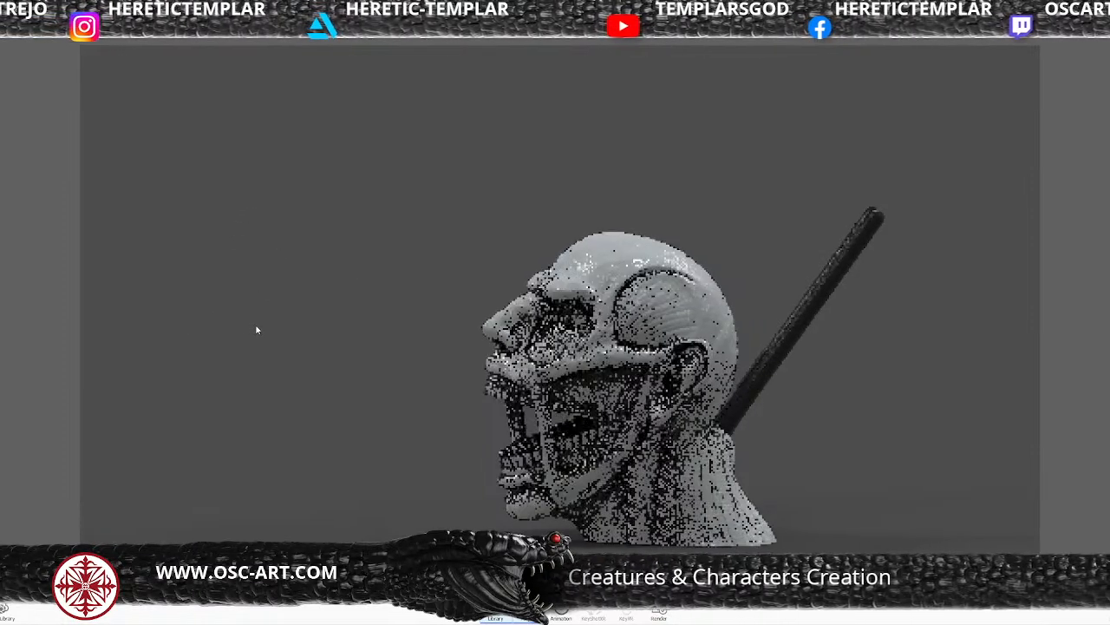
pyautogui.click(255, 329)
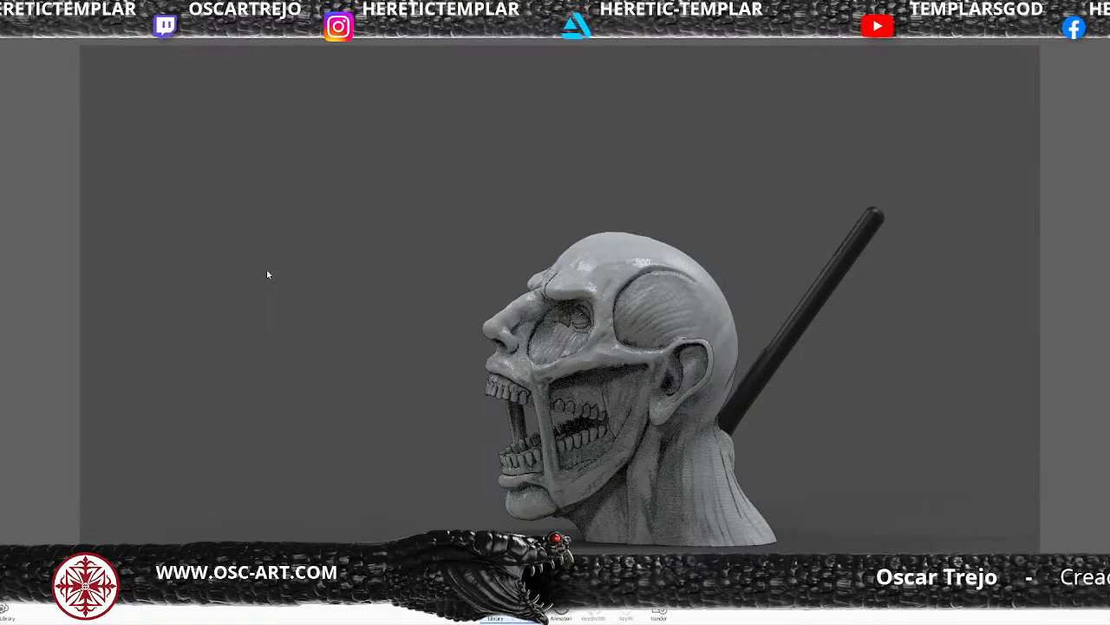
pyautogui.moveTo(576, 346); pyautogui.dragTo(713, 339)
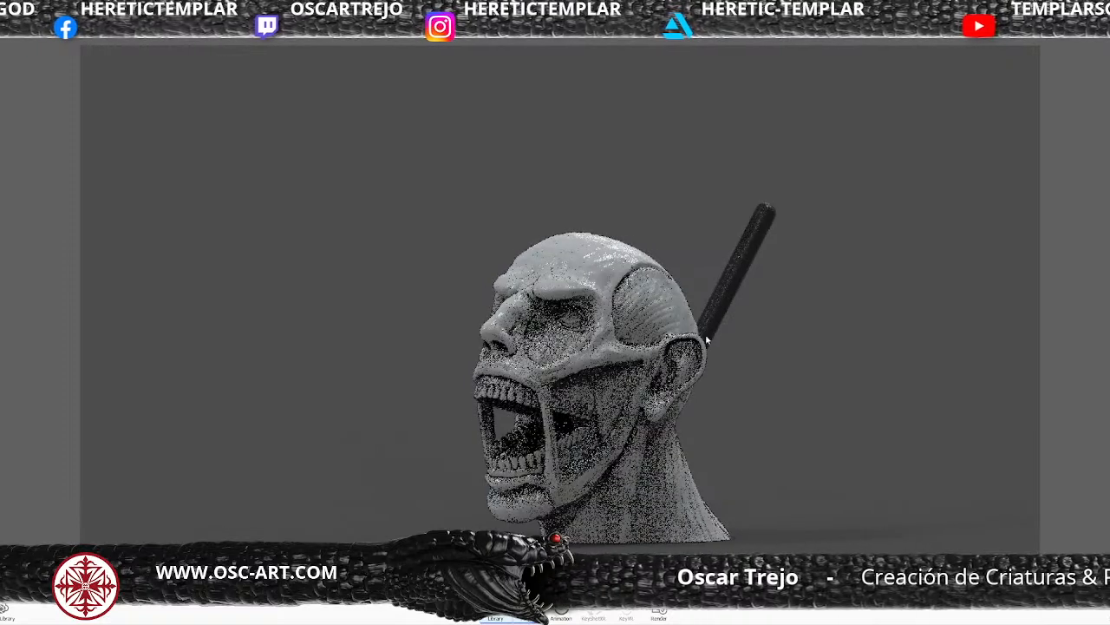
pyautogui.moveTo(714, 340); pyautogui.dragTo(574, 346, button='middle')
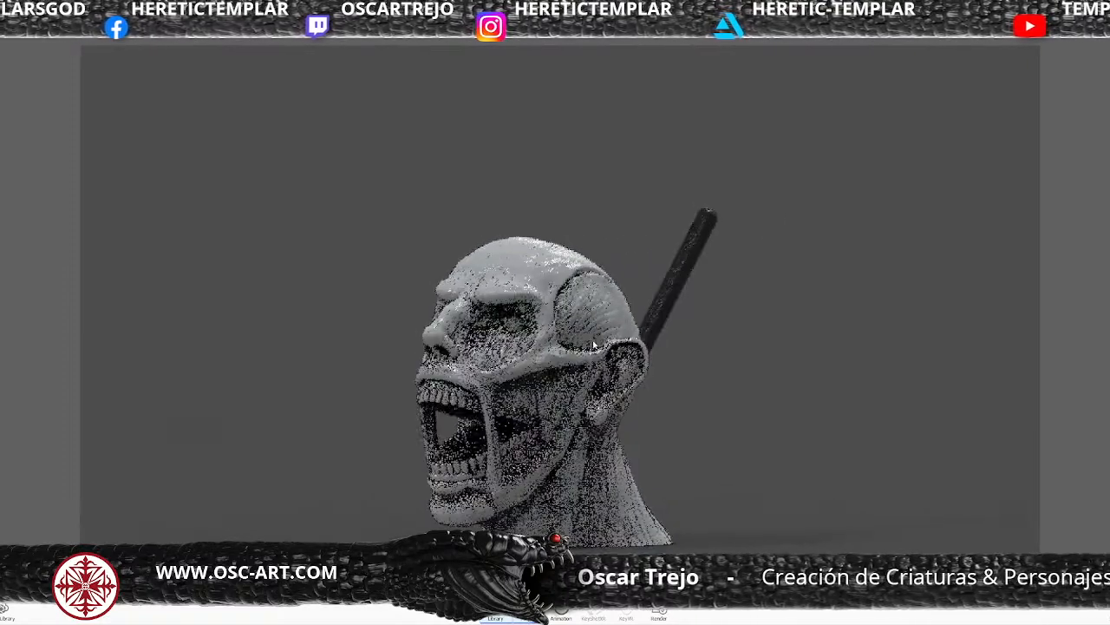
pyautogui.moveTo(649, 395); pyautogui.dragTo(639, 395)
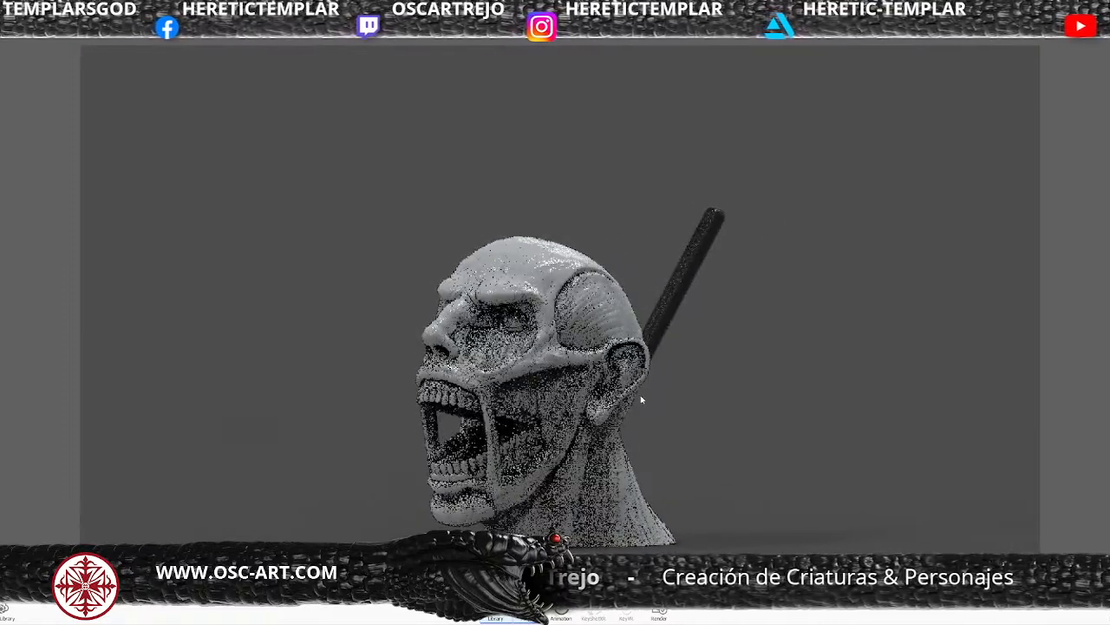